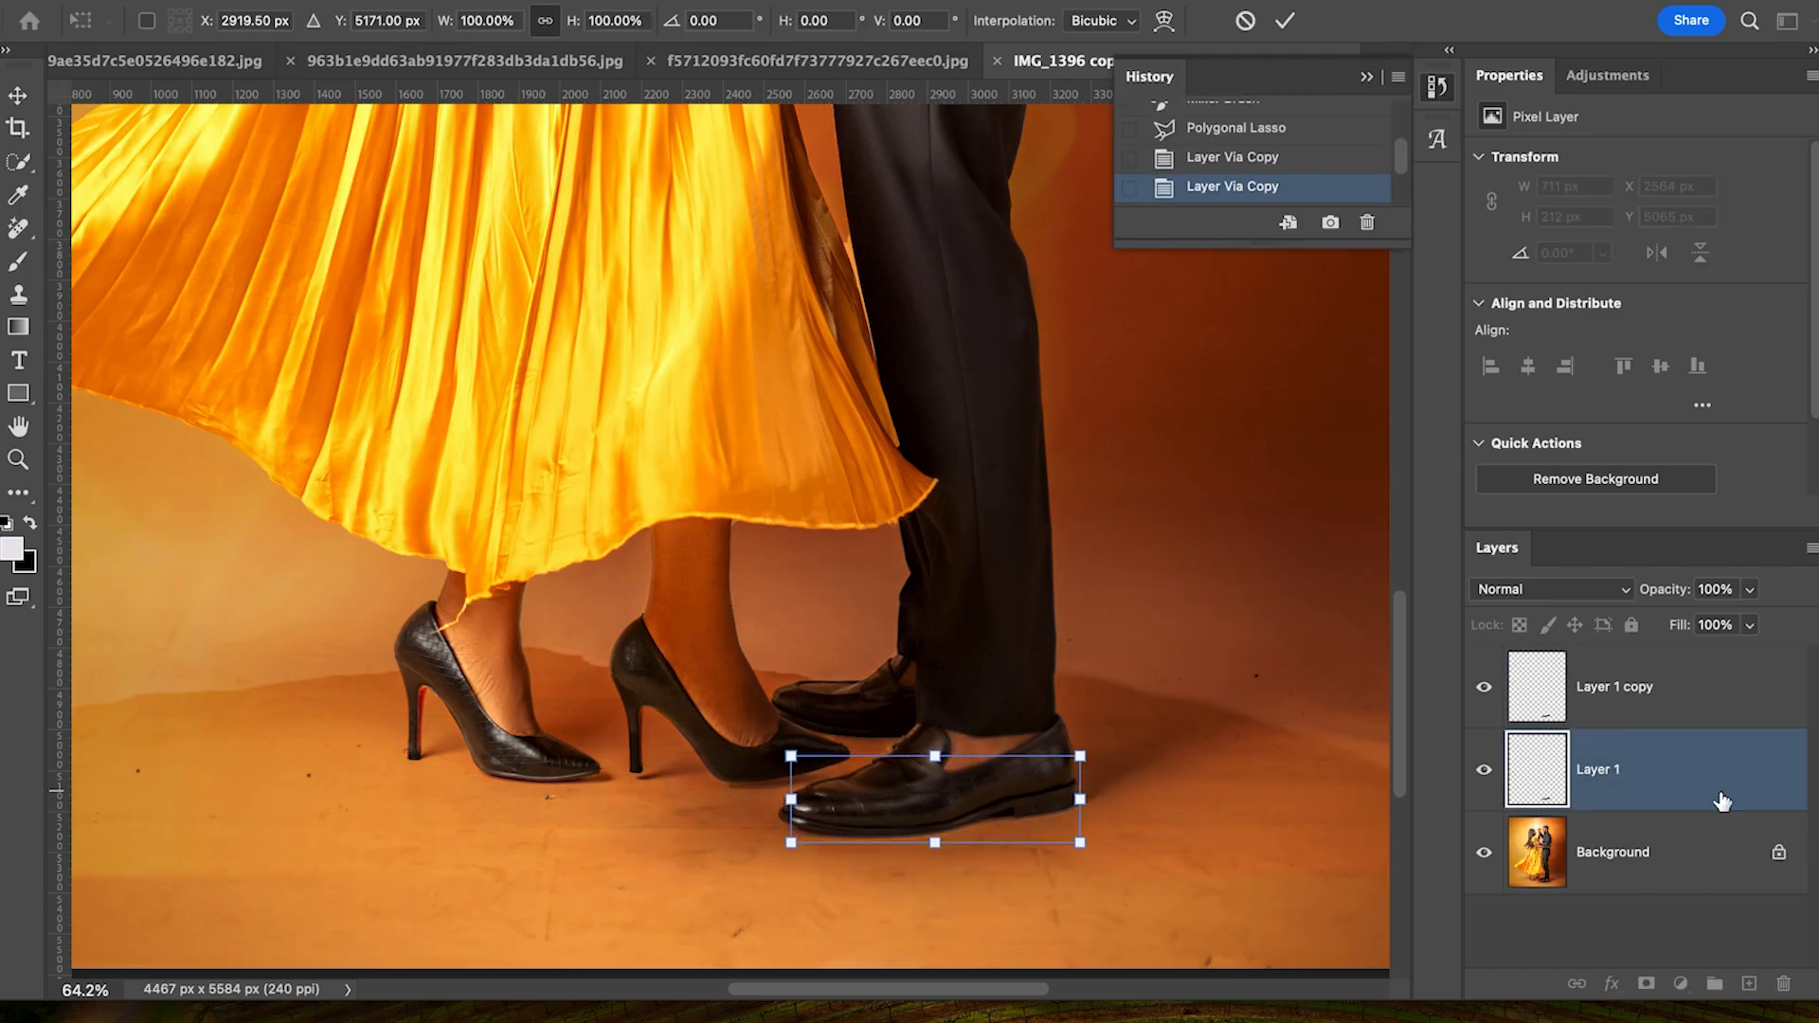
# Step: End the transform of the man's front shoe on Layer 1 and return to the Layer Via Copy state
pyautogui.scroll(5, 1083, 787)
pyautogui.scroll(-10, 1084, 787)
pyautogui.click(1039, 281)
pyautogui.click(1225, 169)
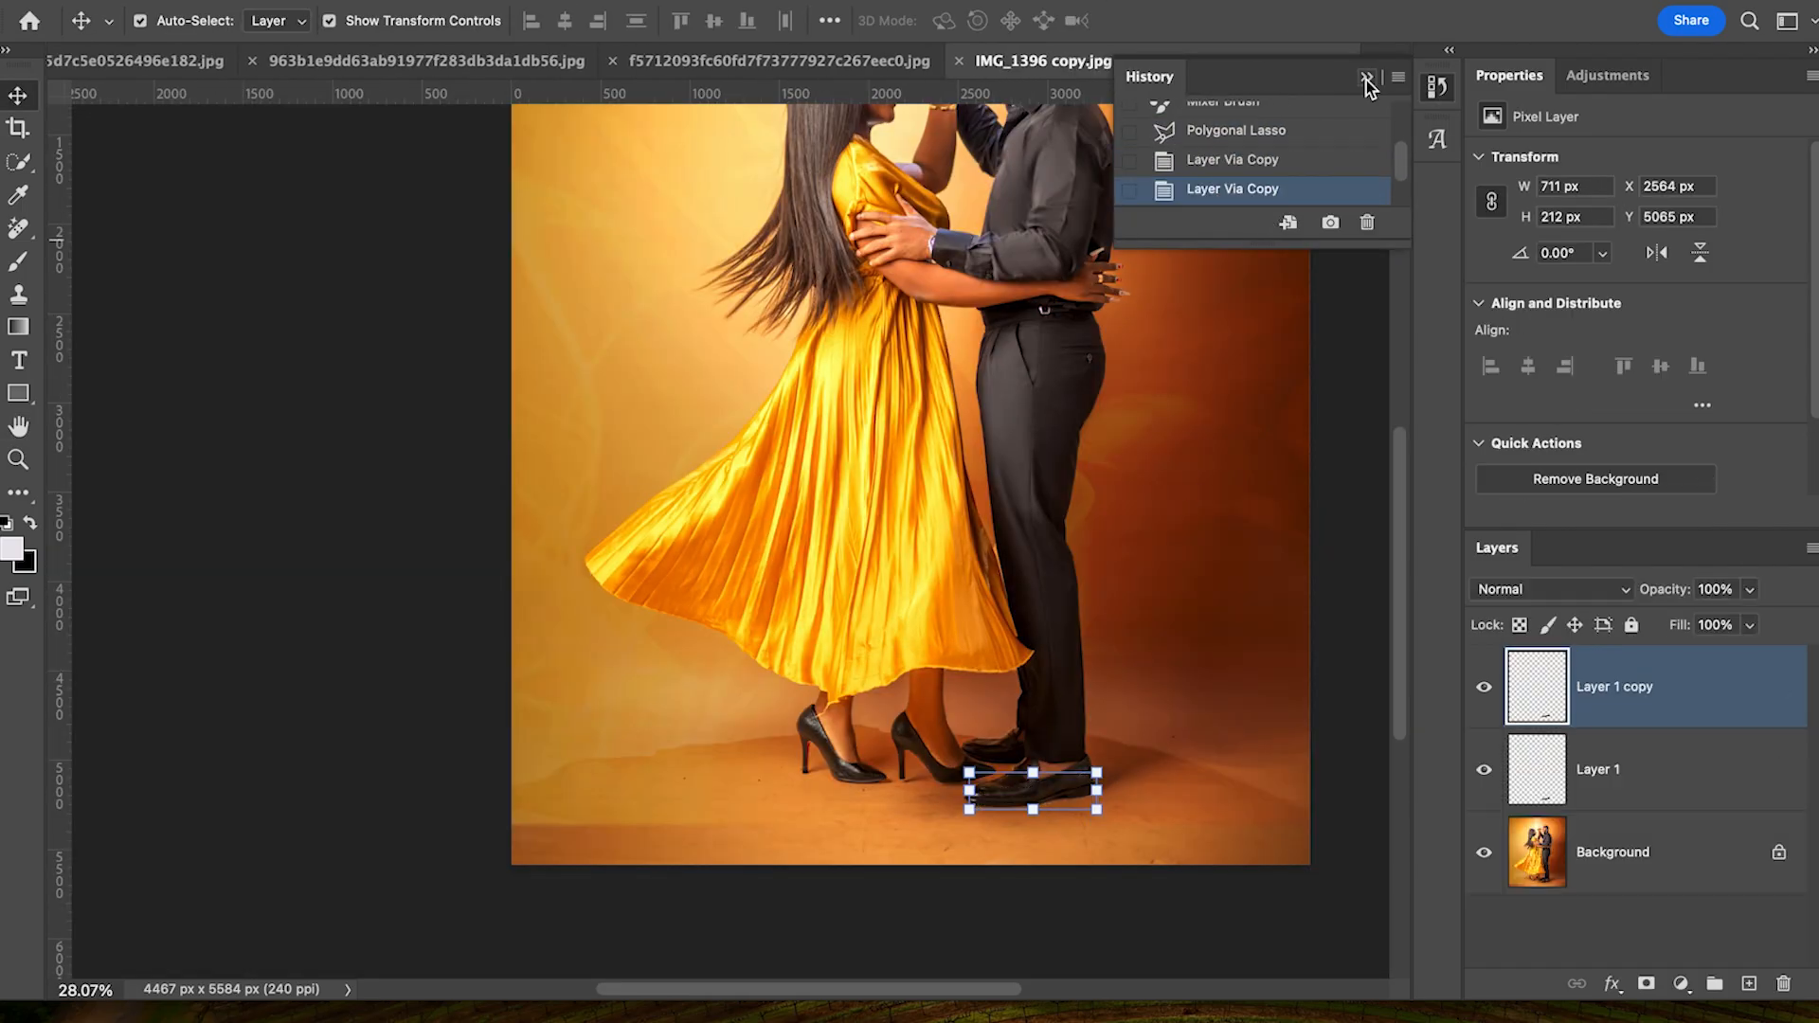
# Step: Duplicate the man's front shoe and align the copied piece over the original with Free Transform
pyautogui.press('super+j')
pyautogui.scroll(5, 1042, 795)
pyautogui.press('super+t')
pyautogui.moveTo(816, 767); pyautogui.dragTo(816, 780)
pyautogui.press('Return')
pyautogui.moveTo(1188, 566); pyautogui.dragTo(1243, 566)
pyautogui.click(1438, 222)
pyautogui.scroll(-5, 982, 634)
pyautogui.moveTo(557, 883); pyautogui.dragTo(660, 832)
pyautogui.press('Return')
pyautogui.scroll(-10, 749, 675)
pyautogui.scroll(-5, 1373, 900)
# Step: Stamp all visible layers into a new layer and select the couple with Select Subject
pyautogui.press('alt+shift+super+e')
pyautogui.click(17, 161)
pyautogui.click(743, 21)
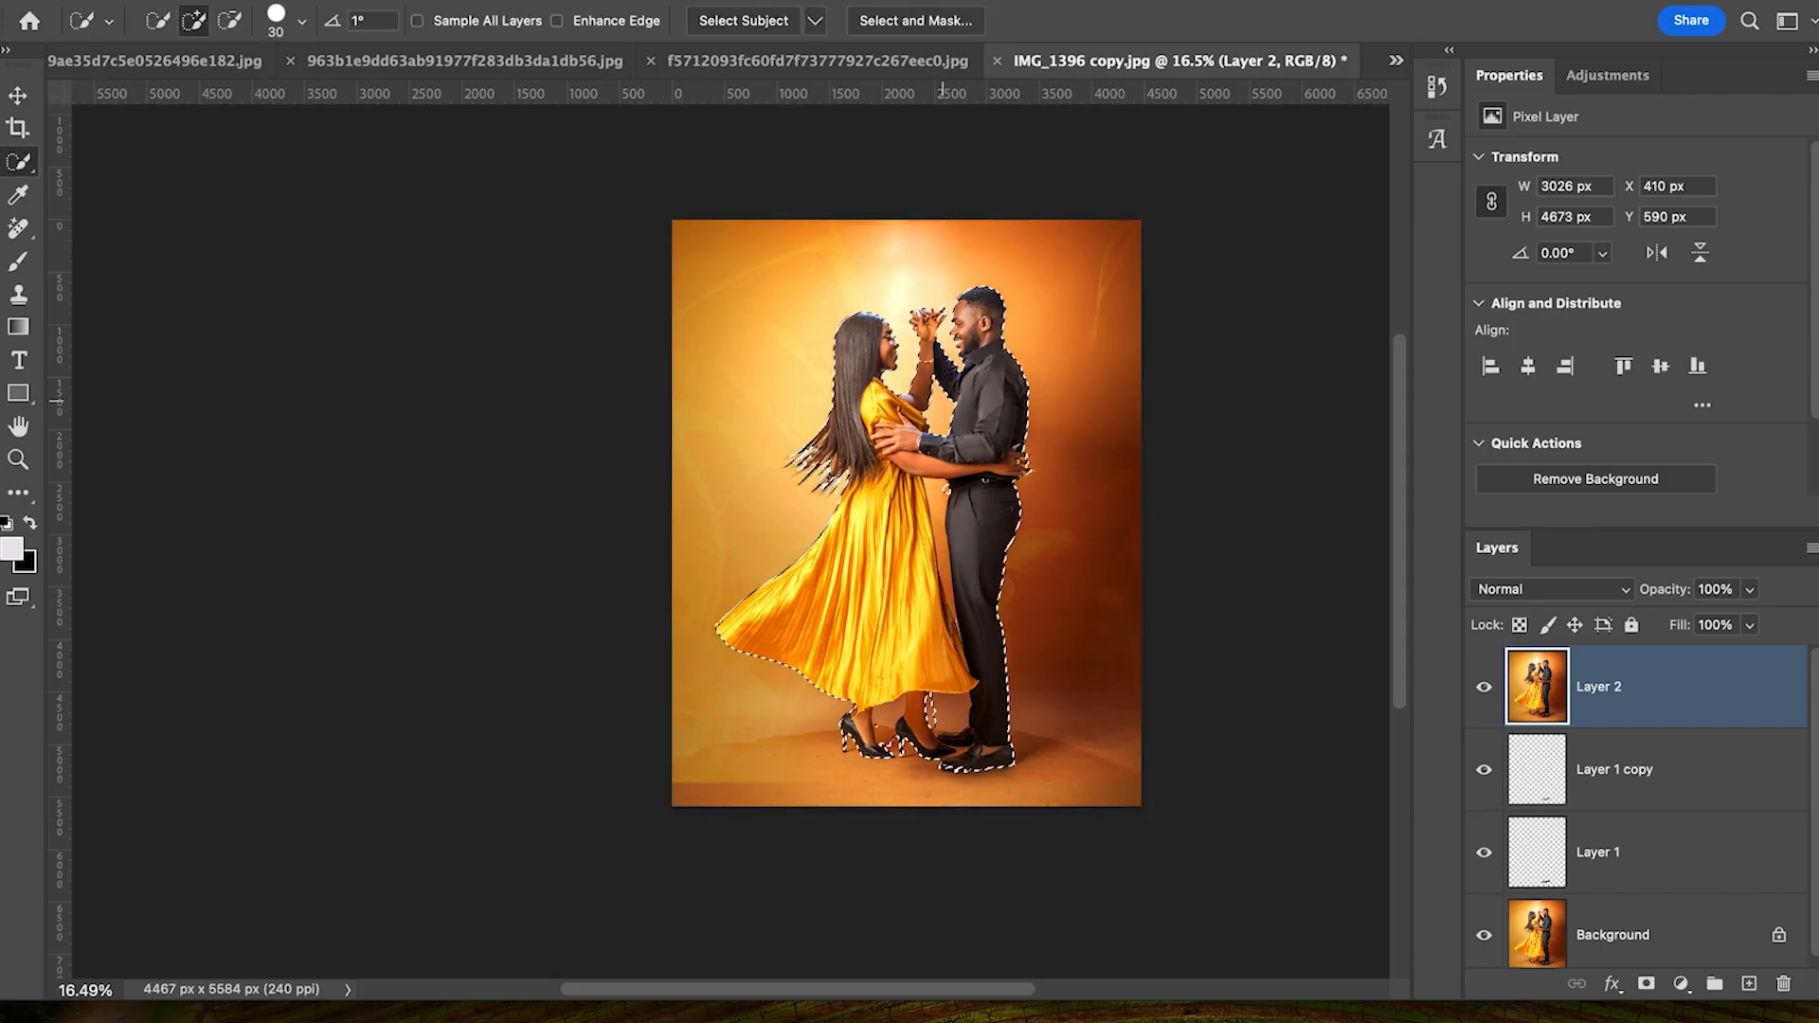
# Step: Refine the couple's selection around the fingernails, dress and shoes with the Quick Selection tool at size 10
pyautogui.scroll(10, 937, 345)
pyautogui.scroll(2, 971, 283)
pyautogui.scroll(-2, 972, 283)
pyautogui.scroll(5, 1195, 512)
pyautogui.press('[')
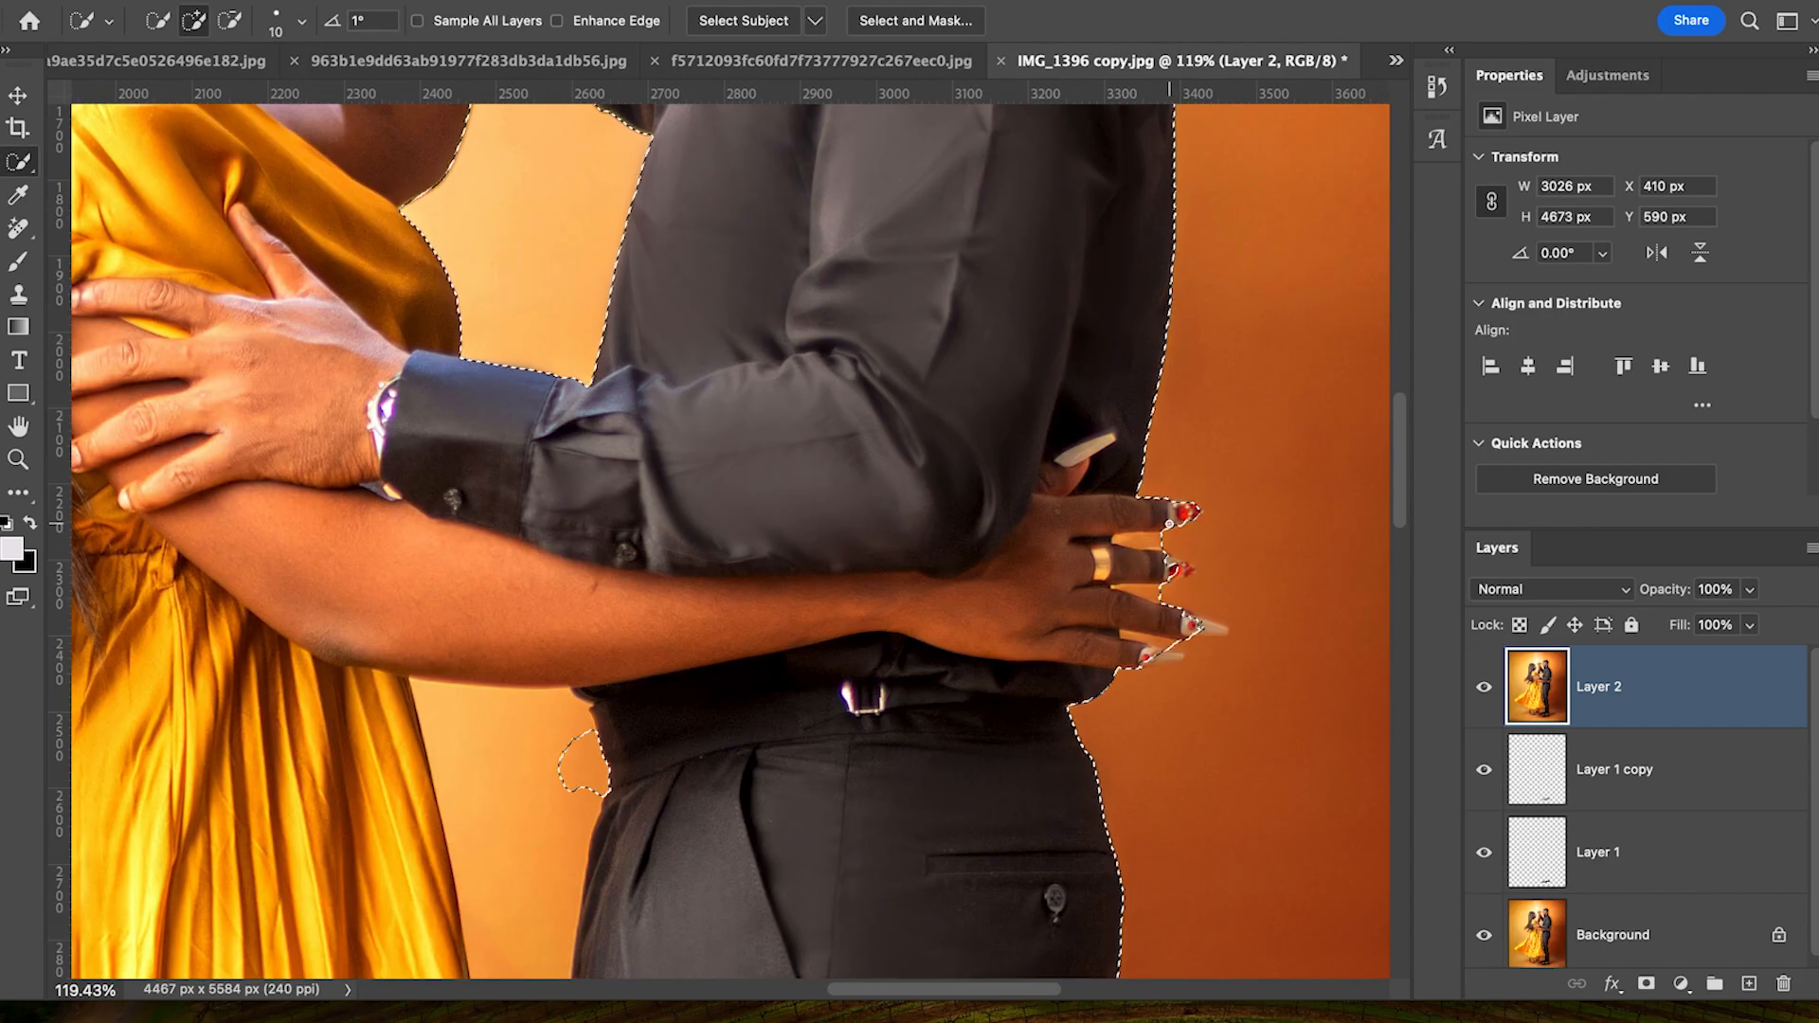
pyautogui.scroll(-15, 1159, 680)
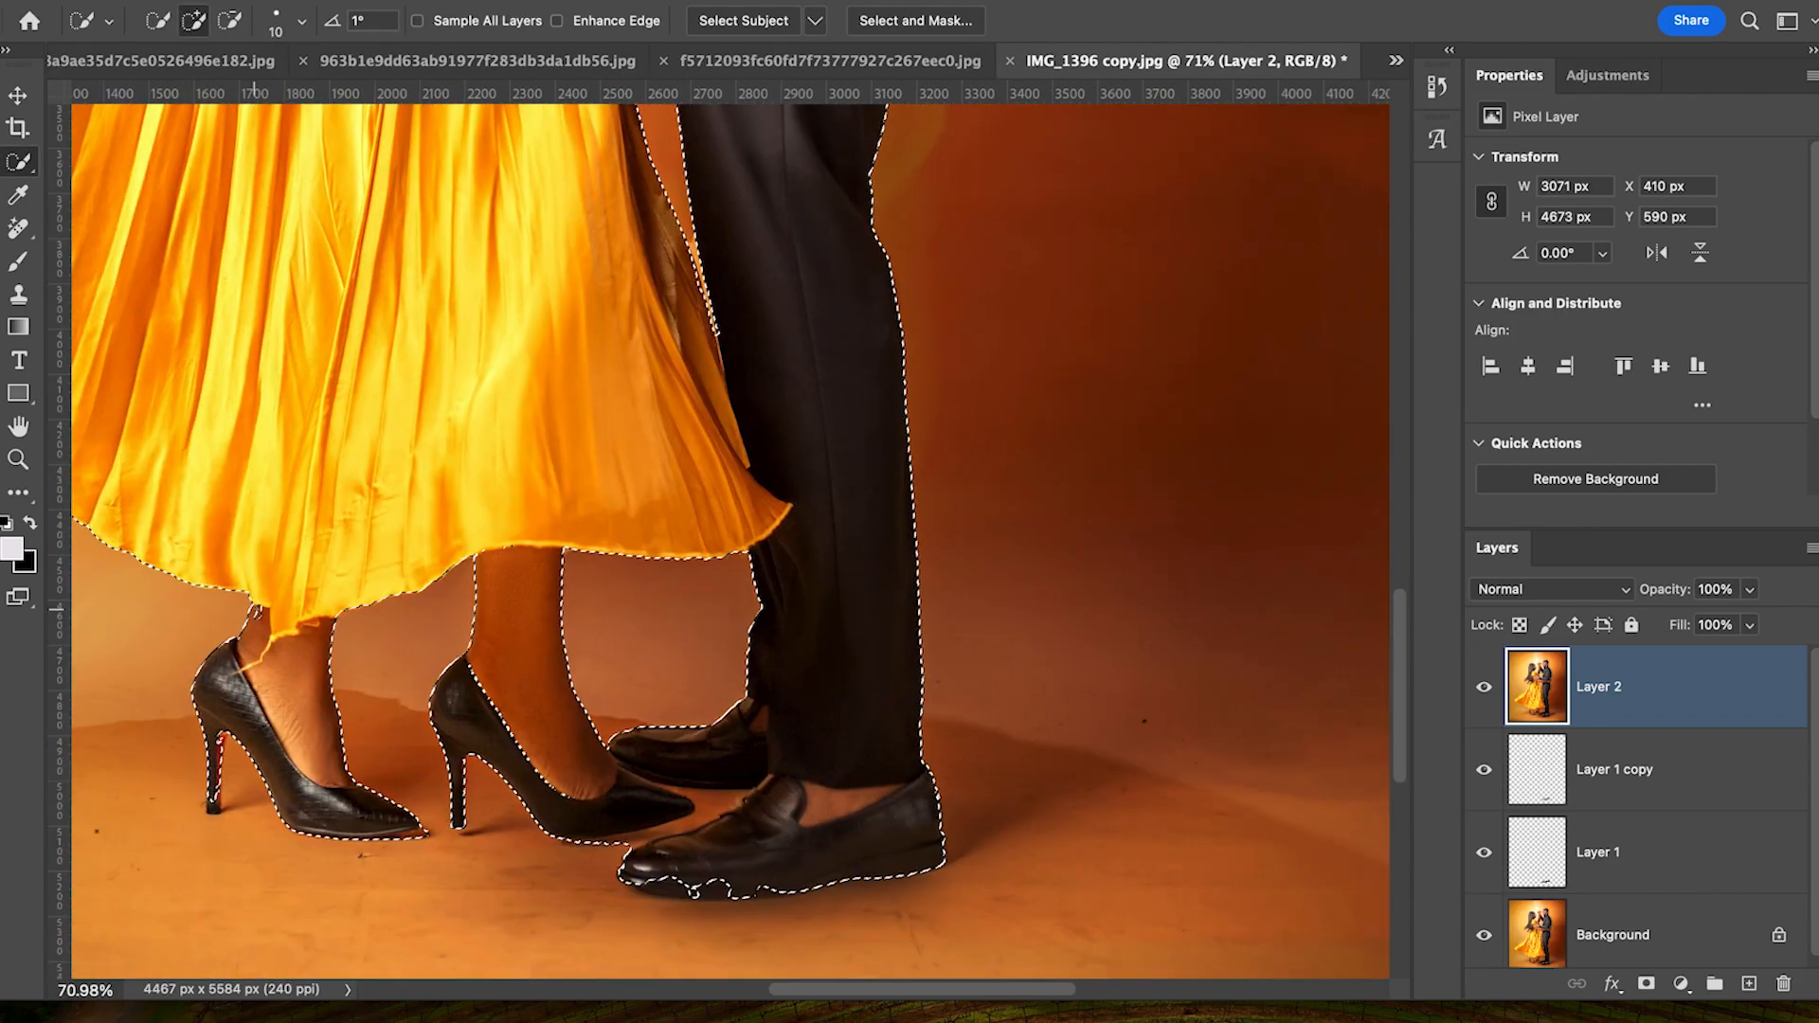
pyautogui.scroll(-10, 679, 791)
# Step: Feather the couple's selection, copy it to a new layer and check the cutout by toggling layer visibility
pyautogui.hotkey('shift', 'F6')
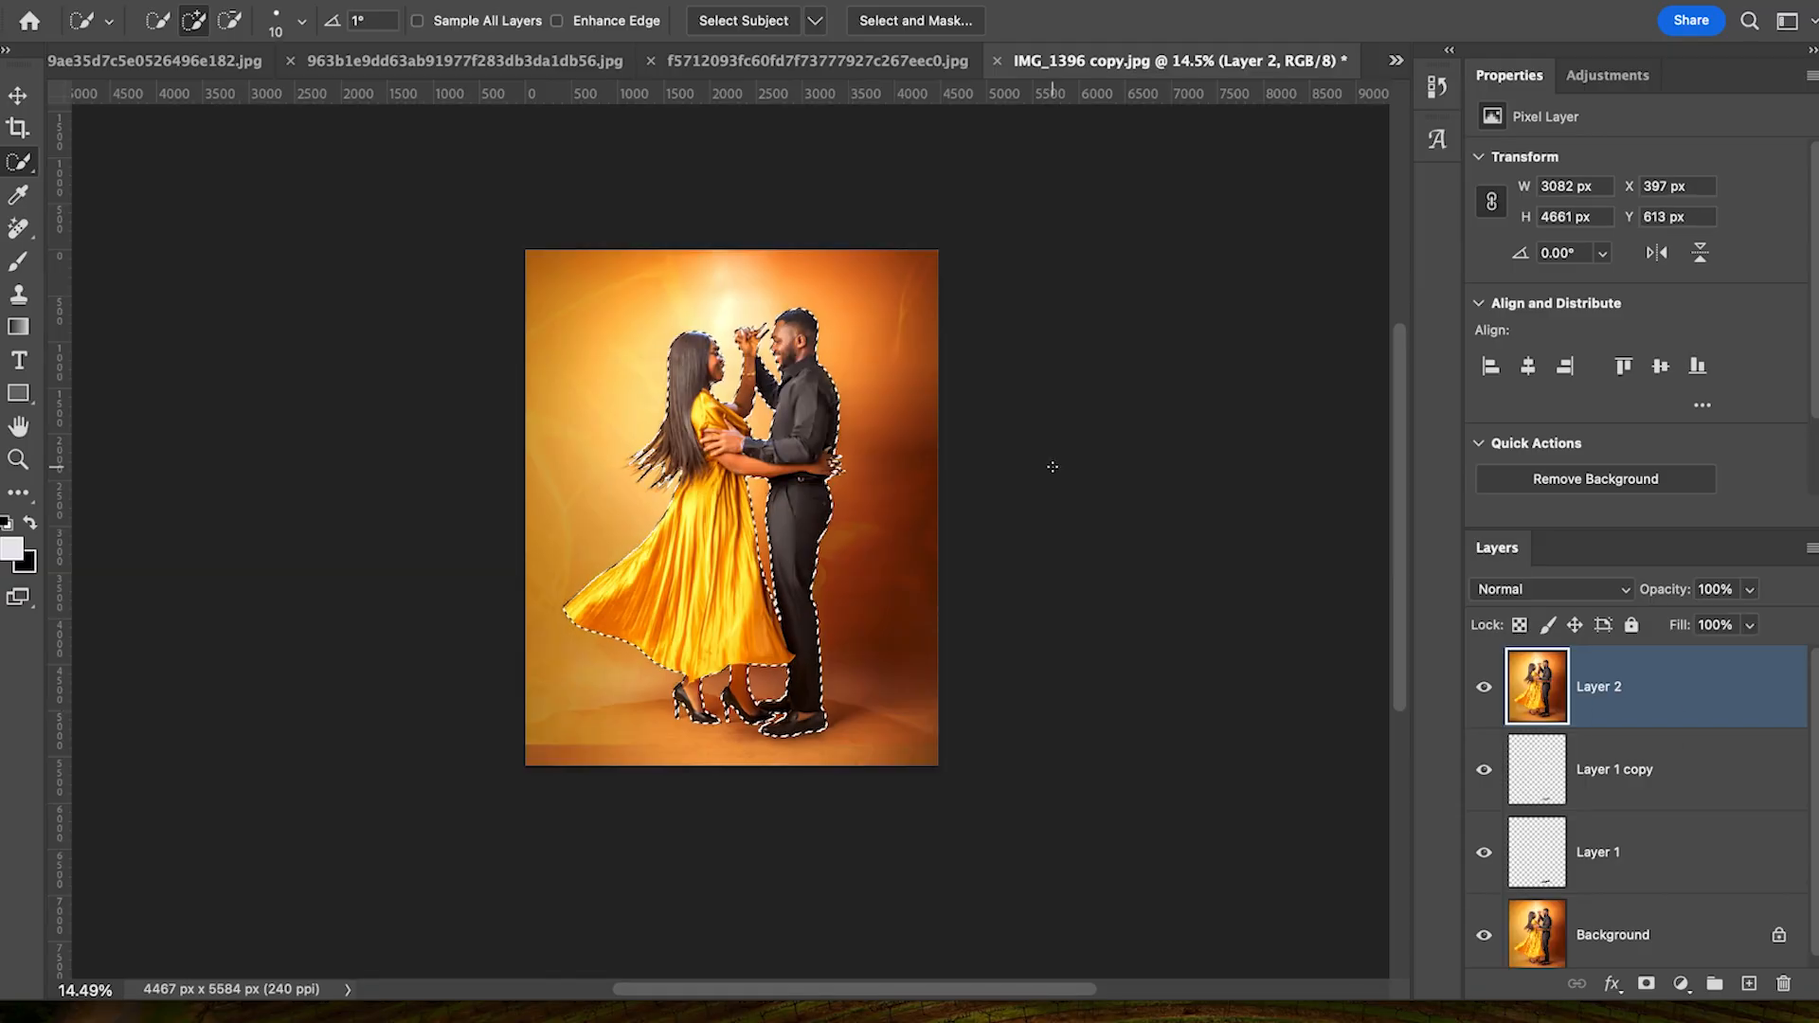
pyautogui.click(1059, 462)
pyautogui.press('super+j')
pyautogui.scroll(-3, 1496, 758)
pyautogui.click(1484, 678)
pyautogui.click(1483, 761)
pyautogui.click(1483, 842)
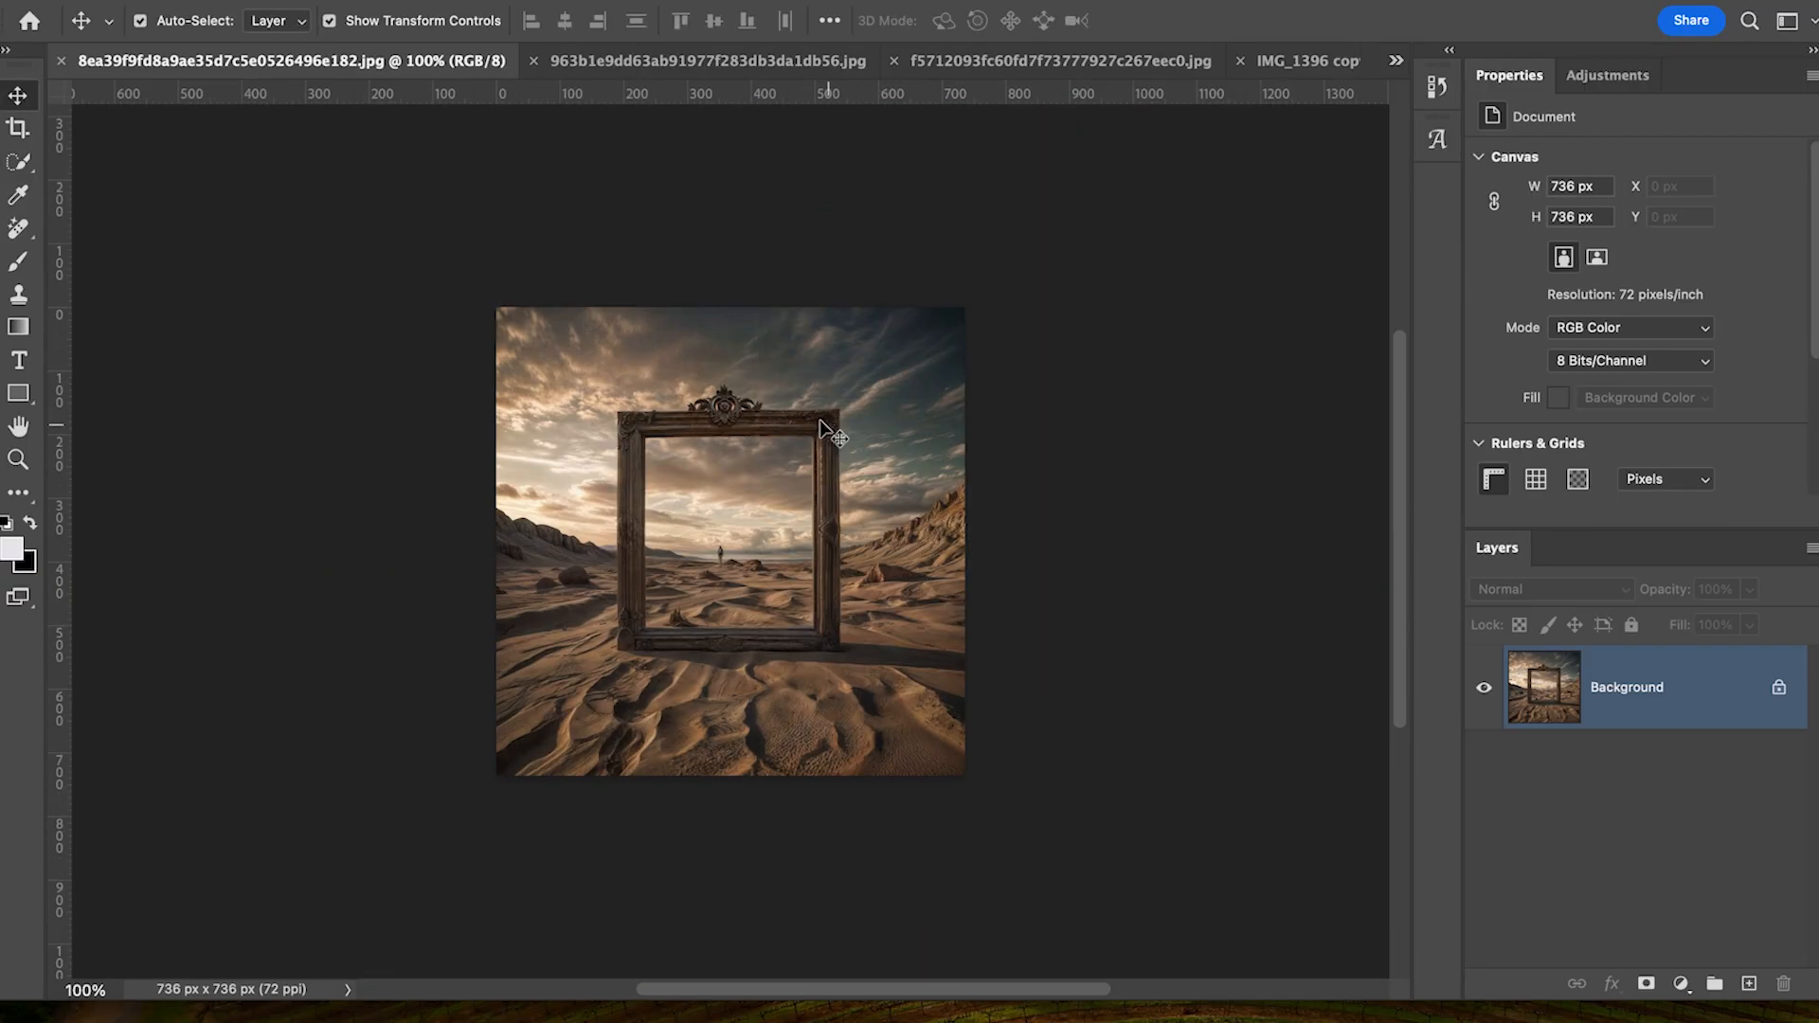
# Step: Erase the ornate frame from the desert image with the Remove tool, and set the desert layer in IMG_1396 copy.jpg to Hard Light
pyautogui.moveTo(833, 619); pyautogui.dragTo(625, 637)
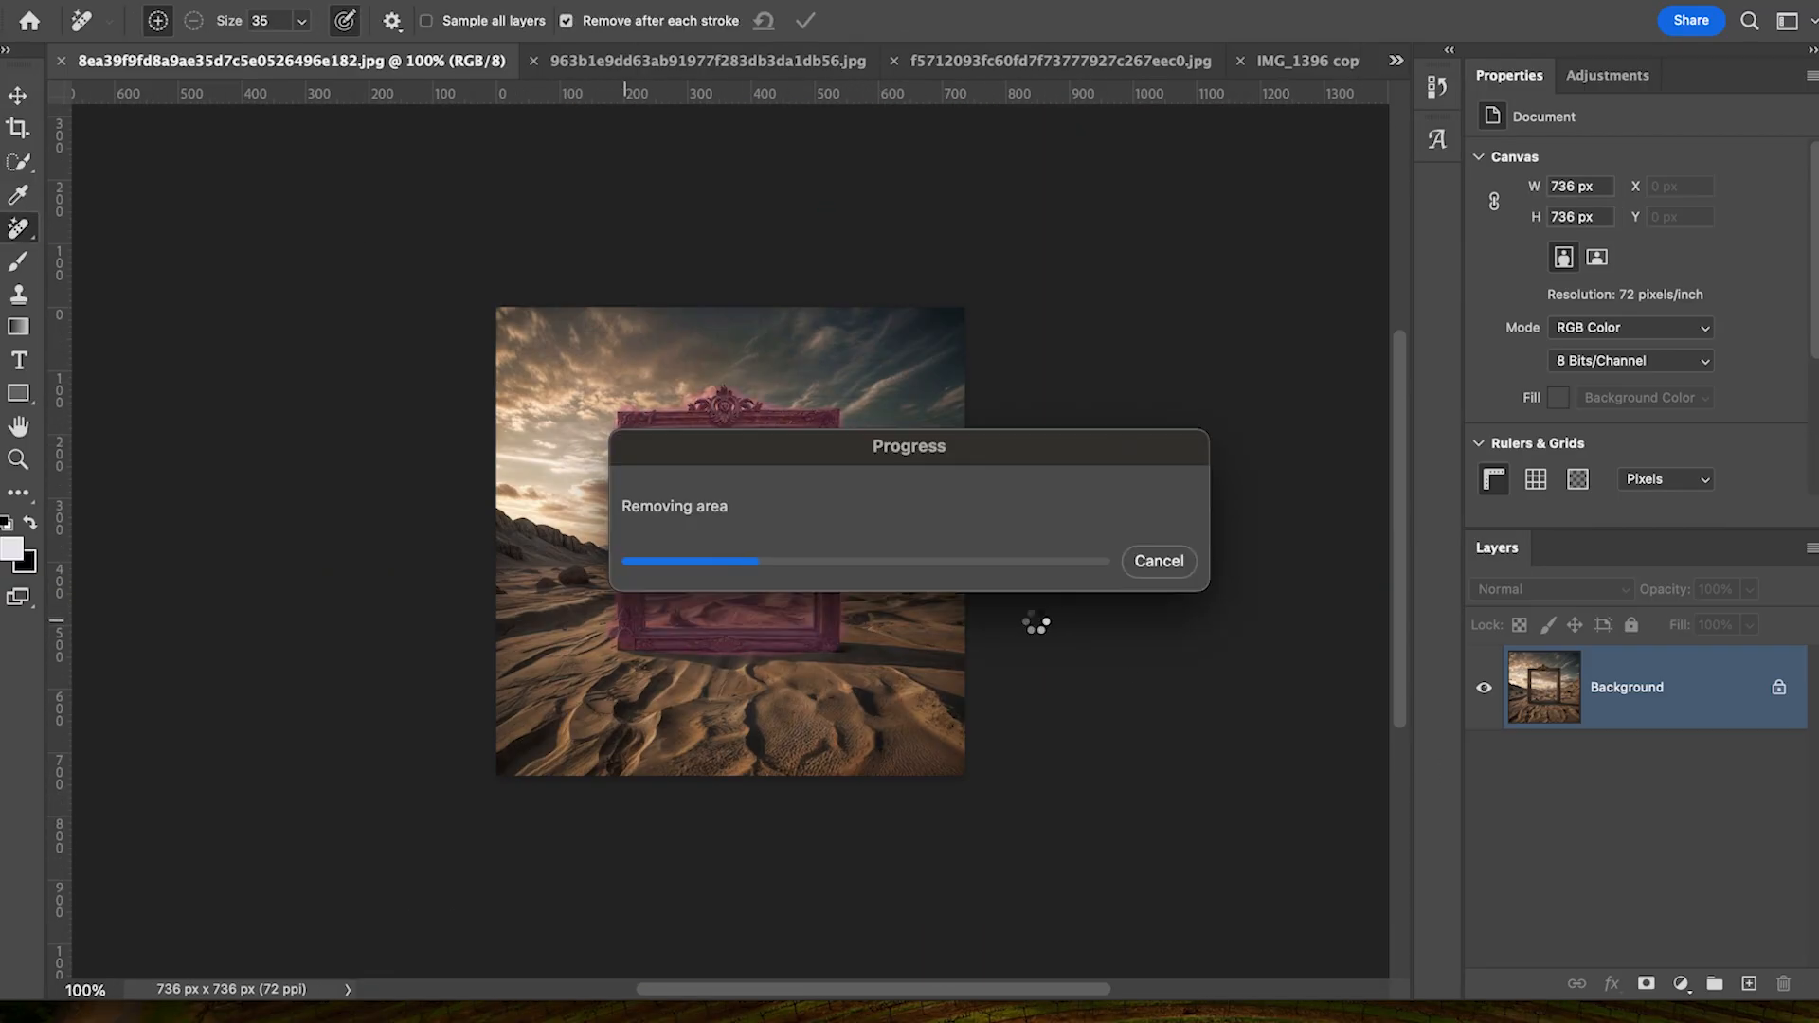
pyautogui.click(1317, 61)
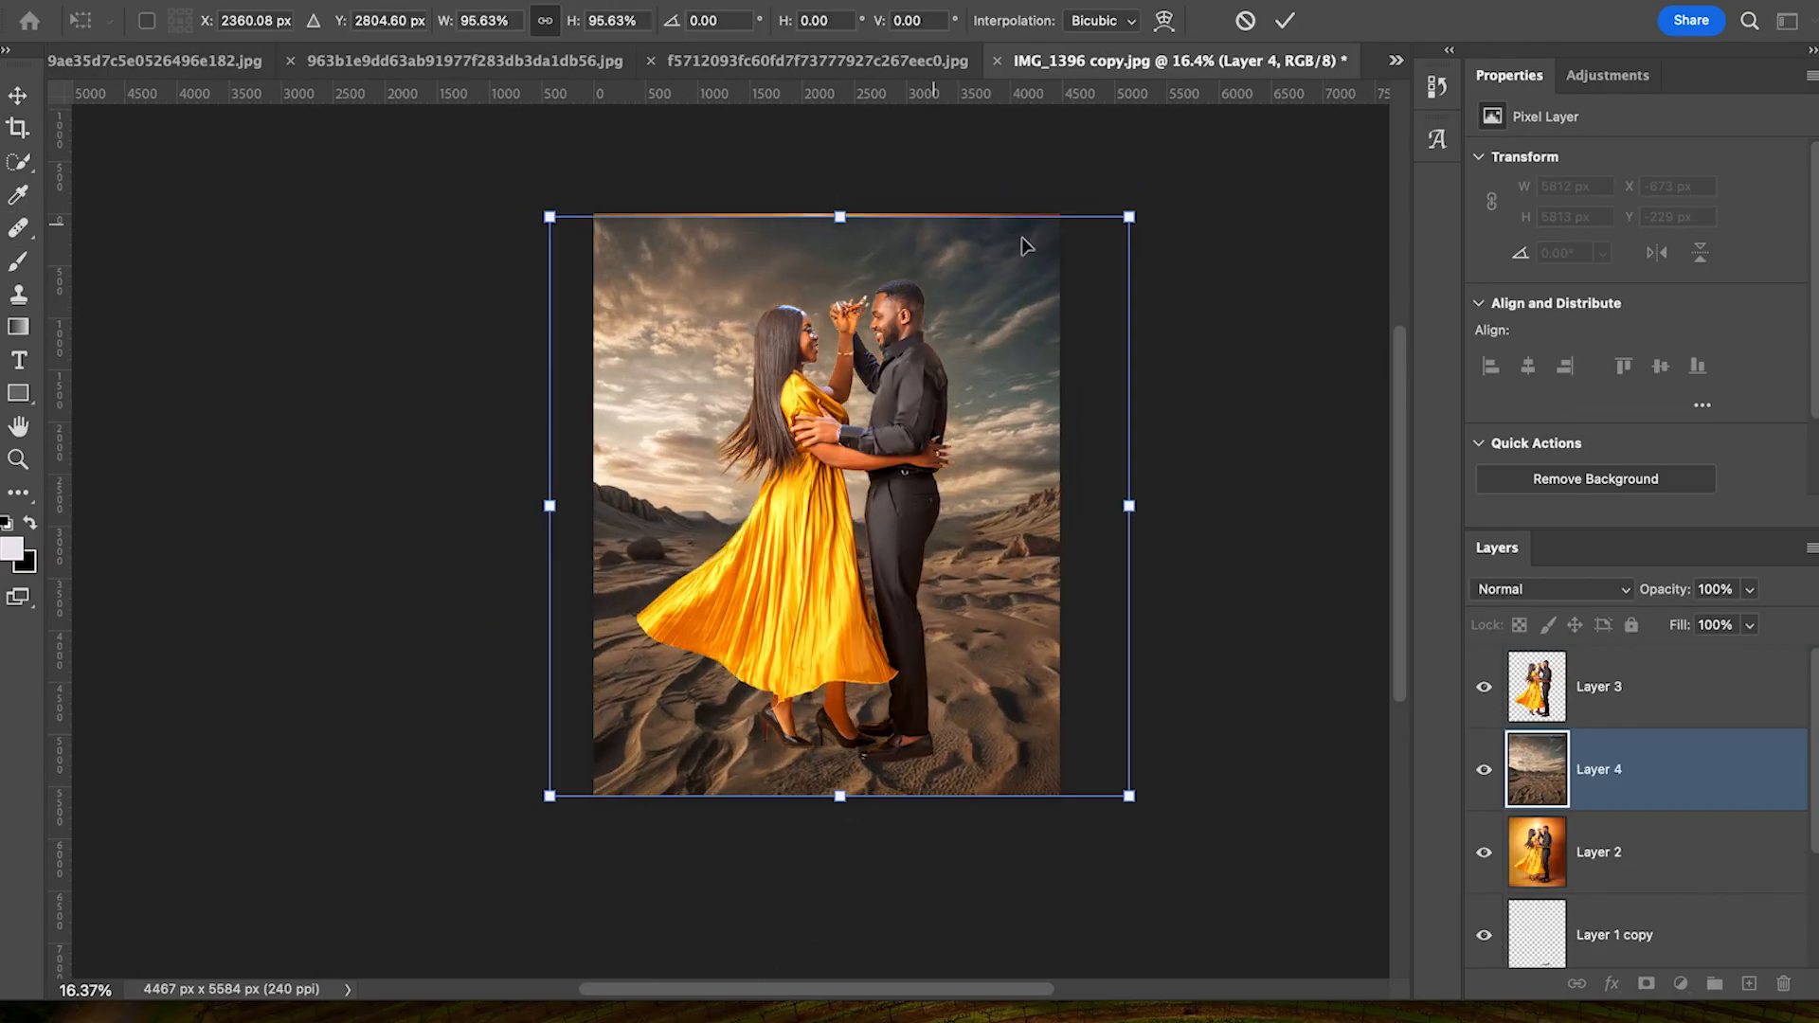
pyautogui.click(1551, 589)
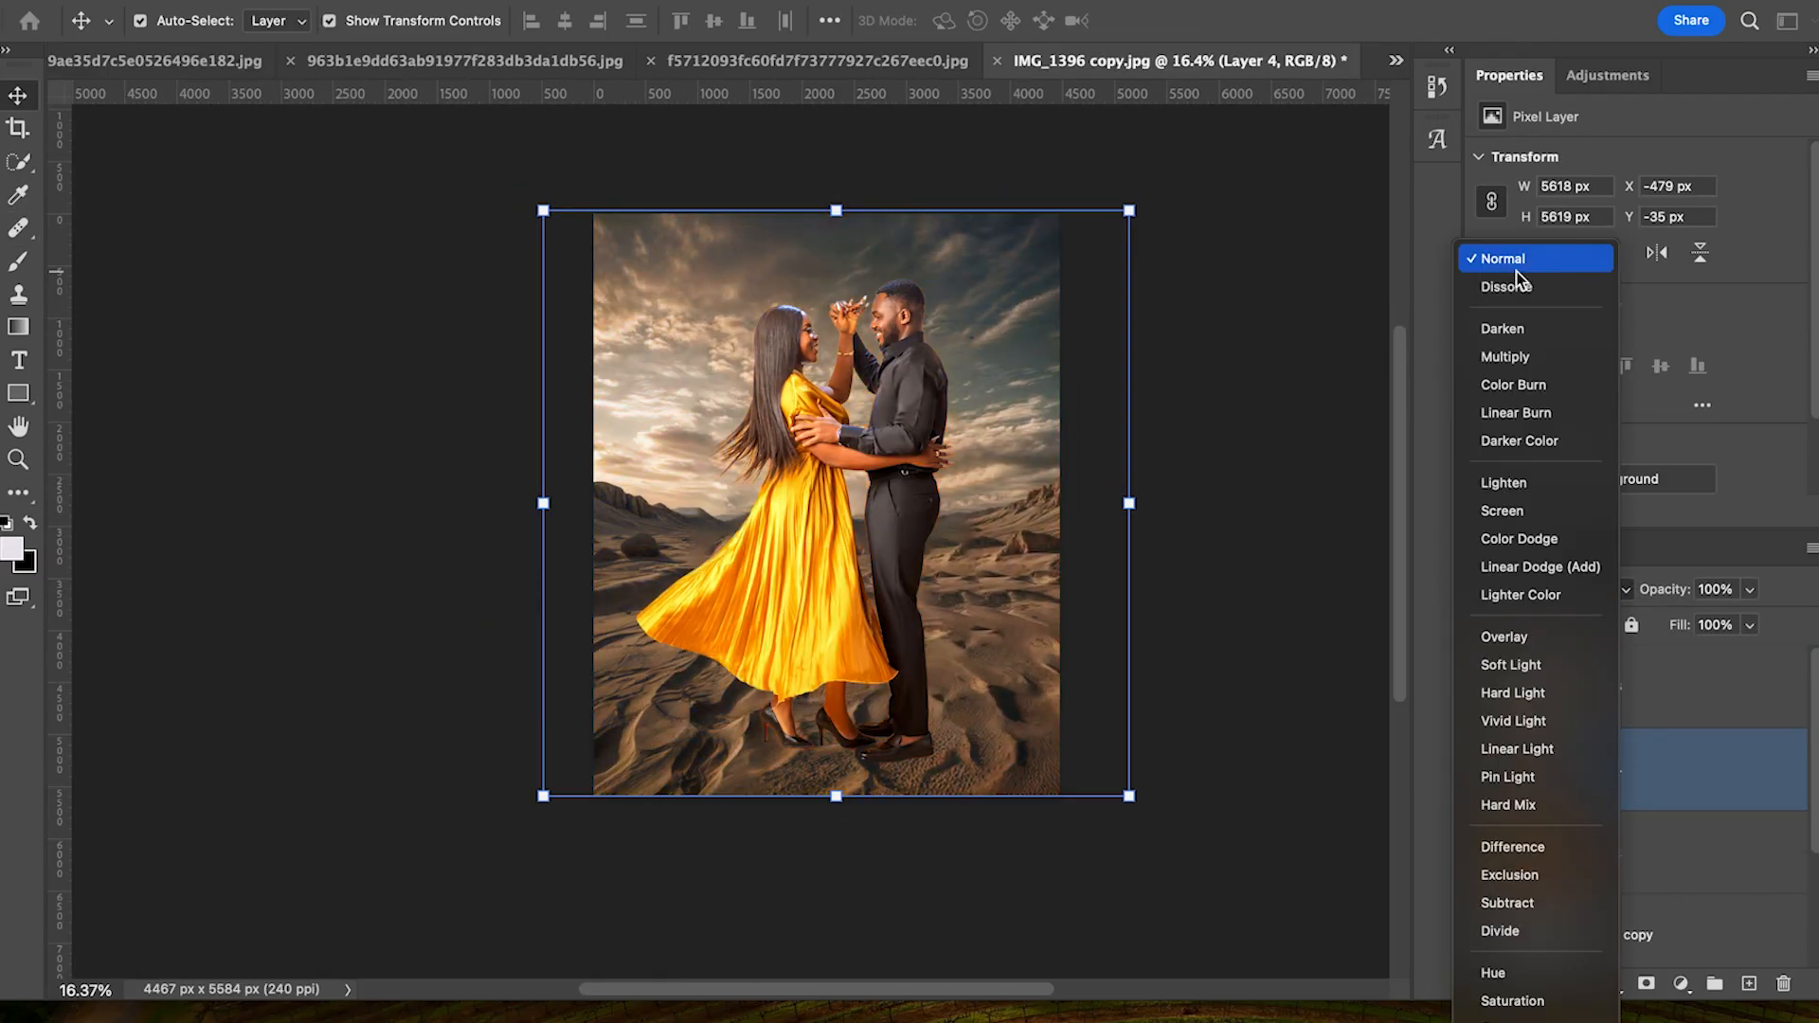
pyautogui.click(1513, 693)
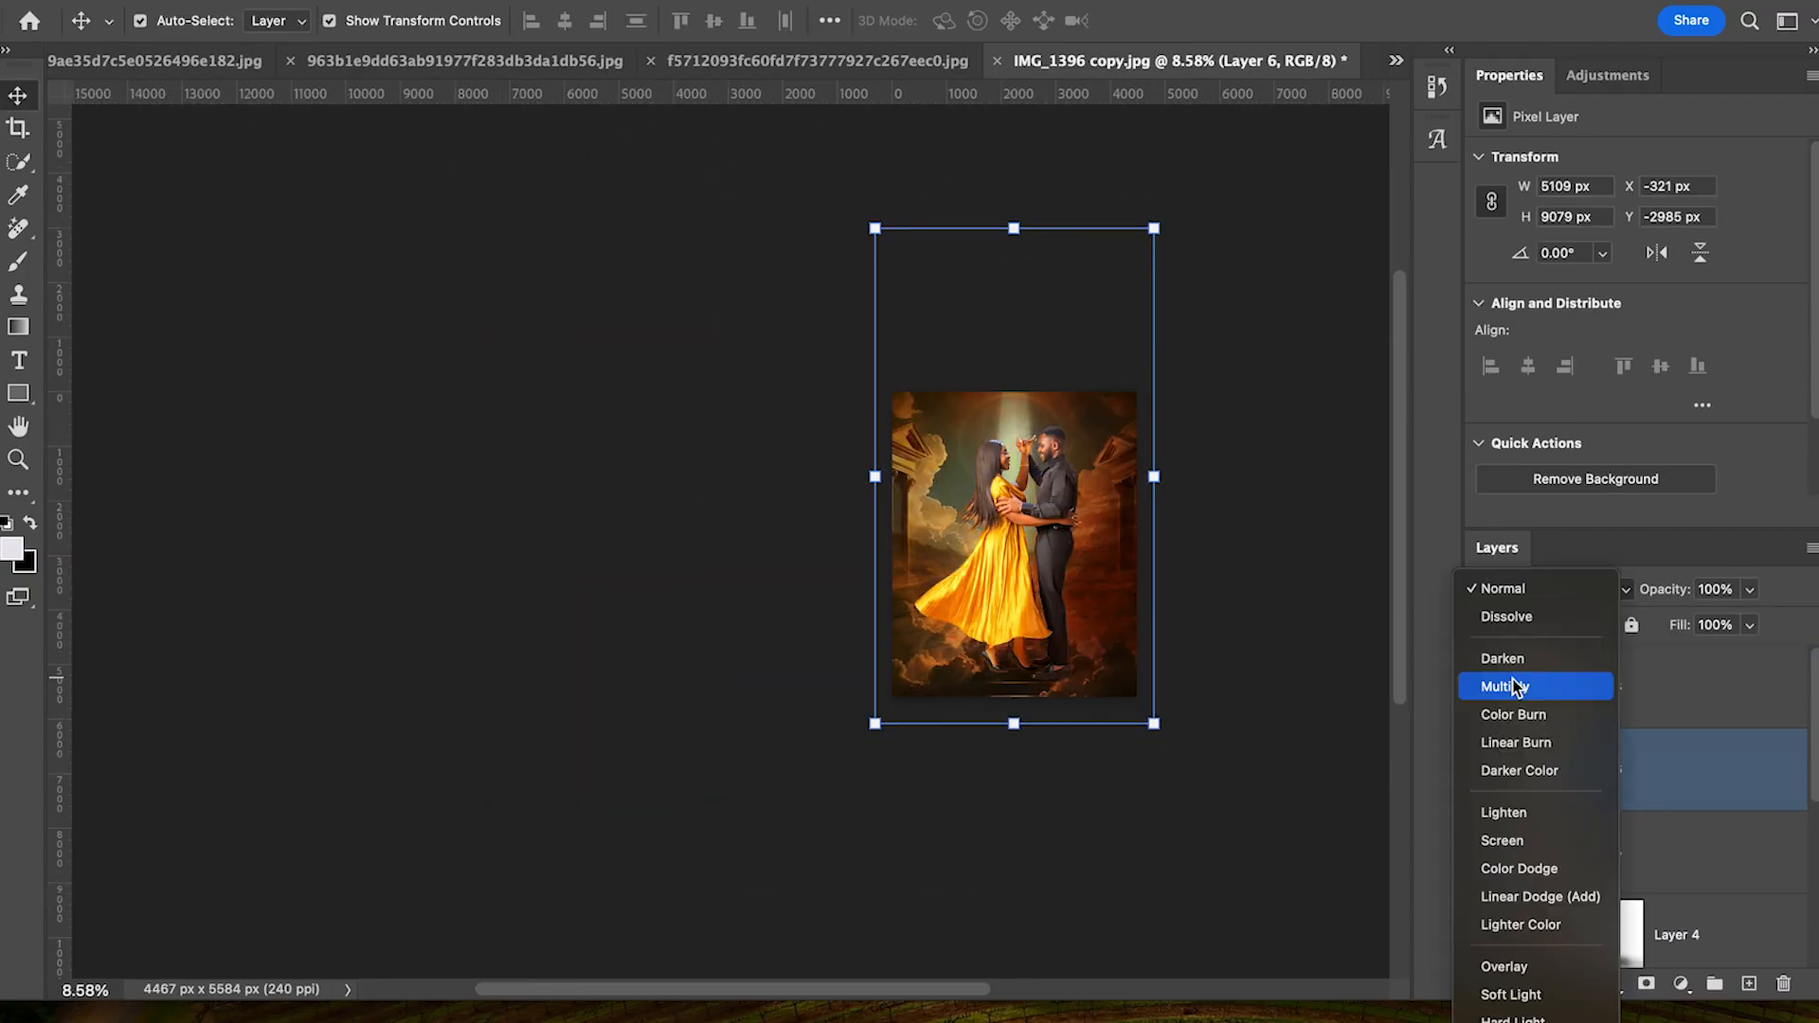
# Step: Set Layer 6's blend mode to Multiply and toggle Layer 8's visibility to compare its effect
pyautogui.click(1551, 689)
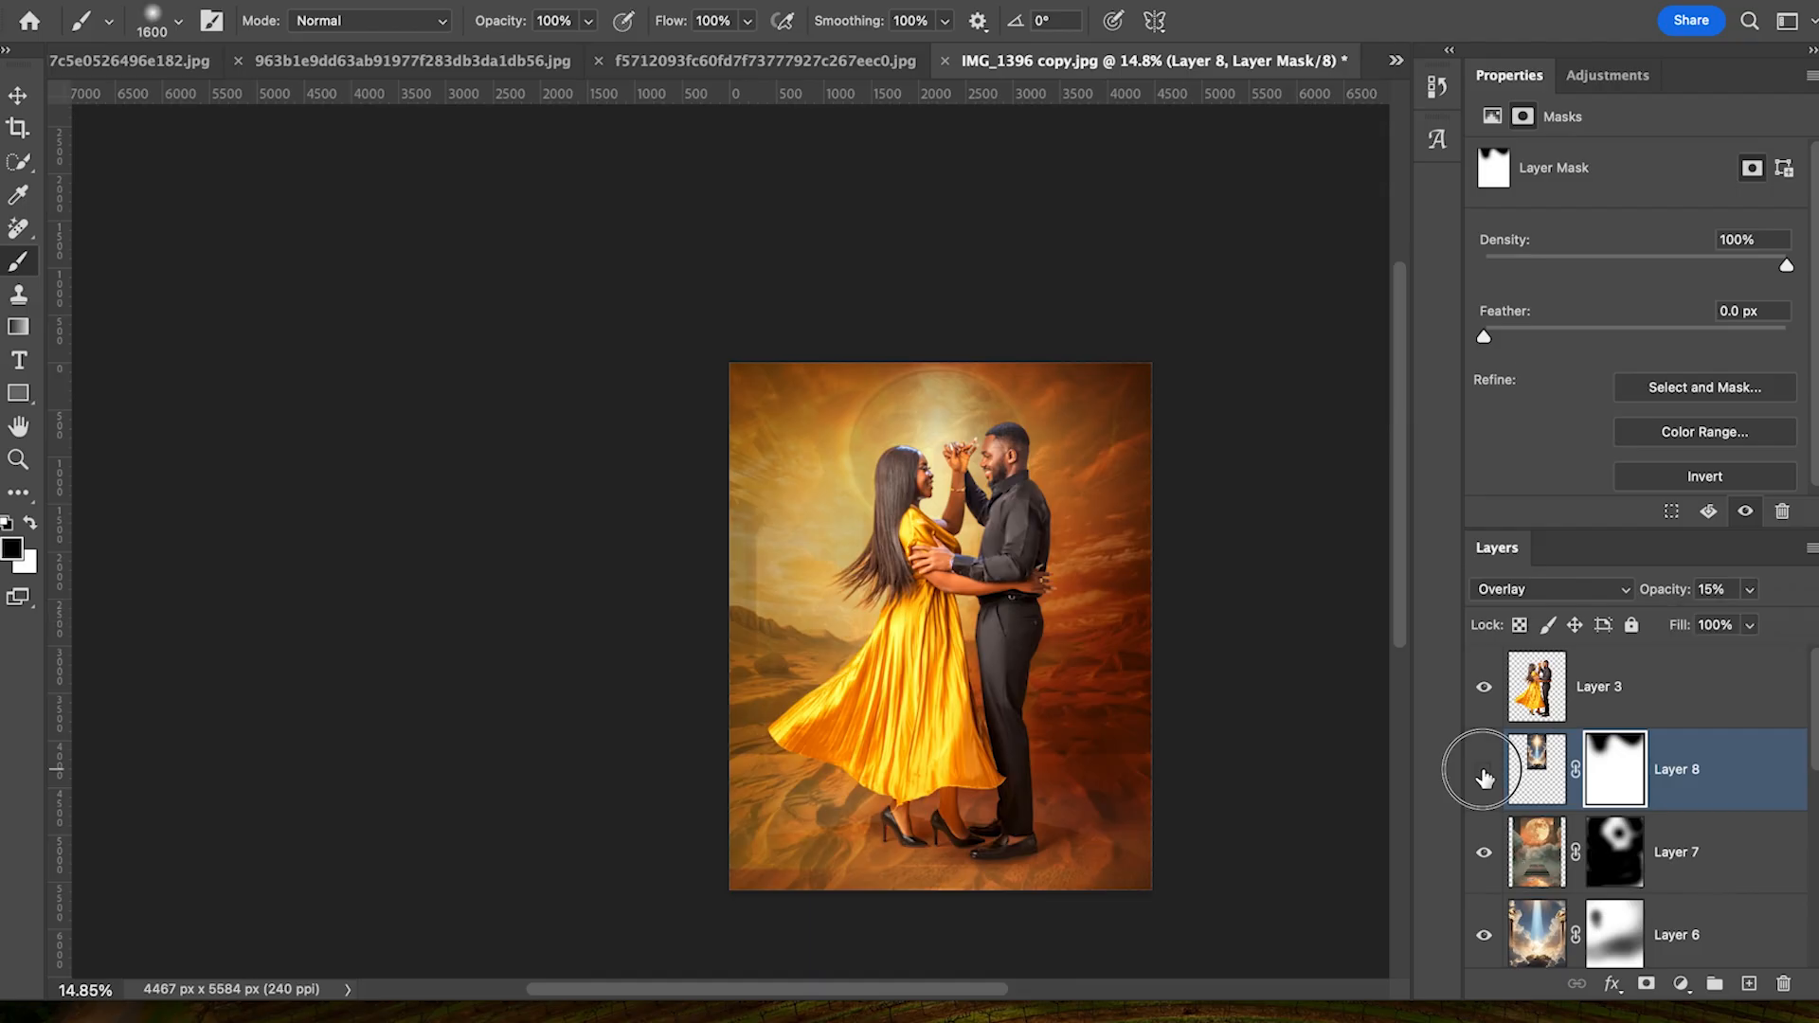
pyautogui.click(1484, 769)
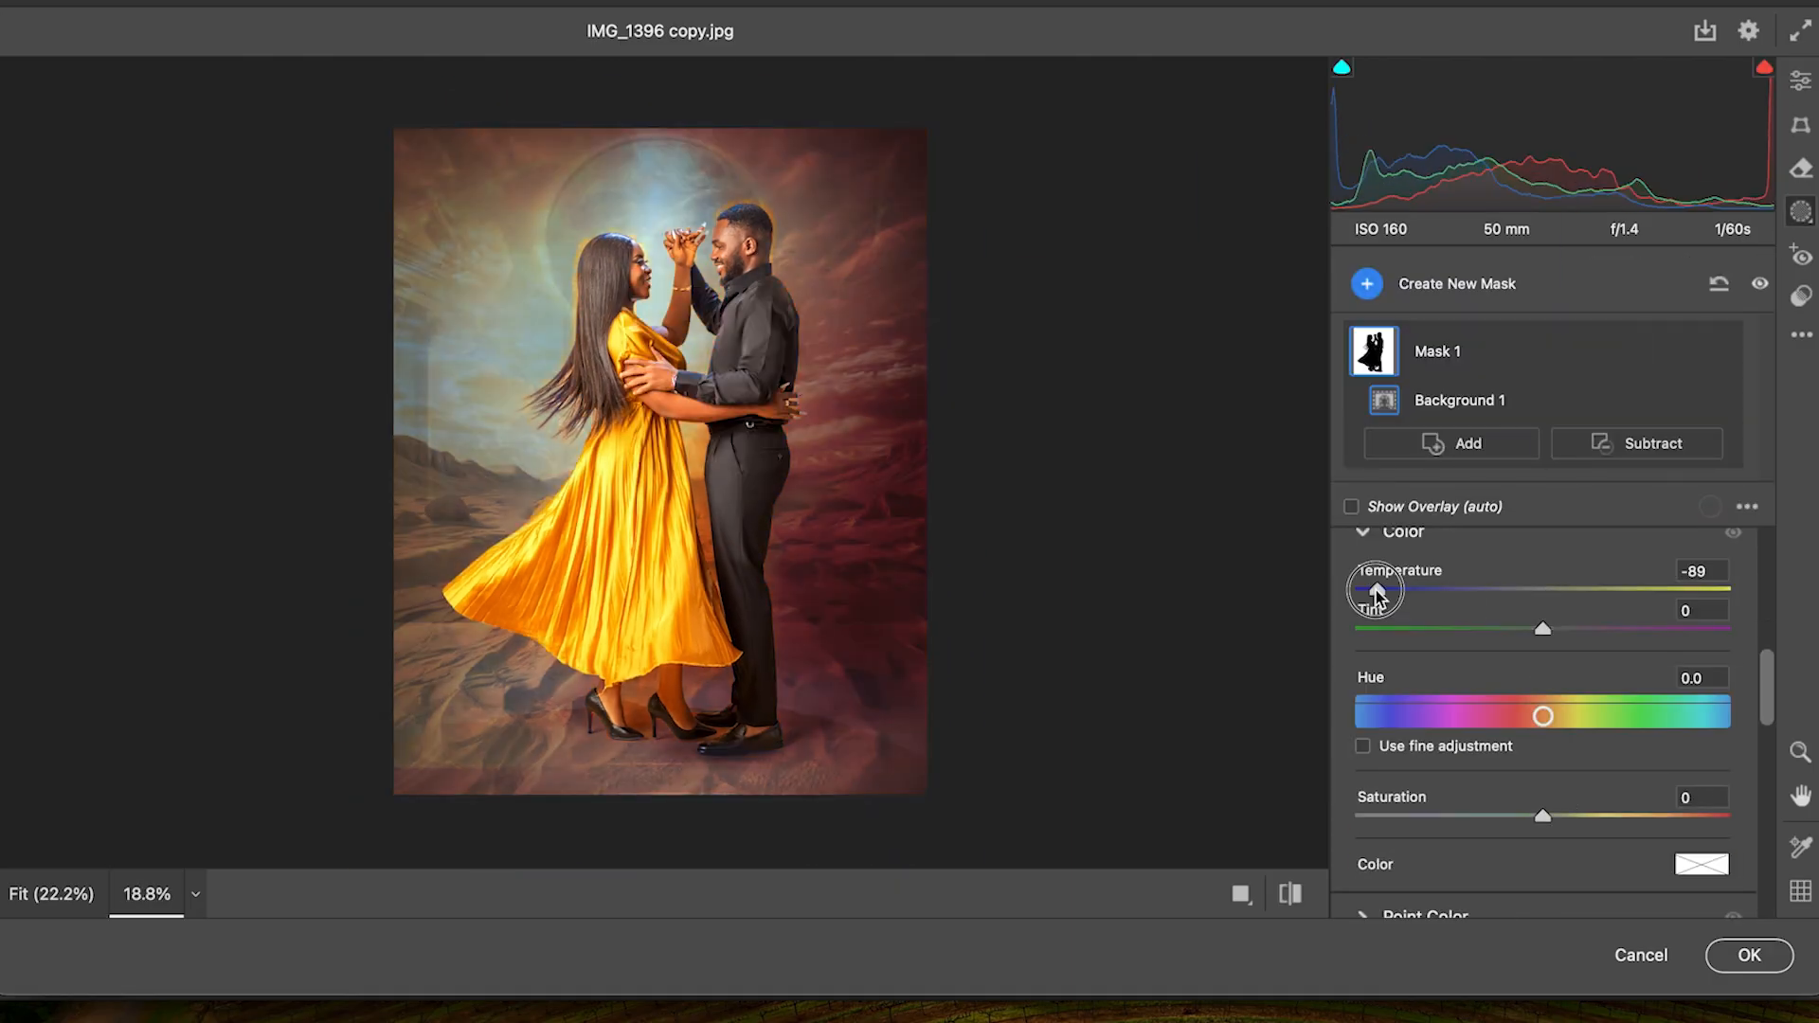
# Step: Adjust the background mask's temperature in Camera Raw and add an inverted radial gradient around the couple with adjusted light
pyautogui.moveTo(1376, 594); pyautogui.dragTo(1513, 589)
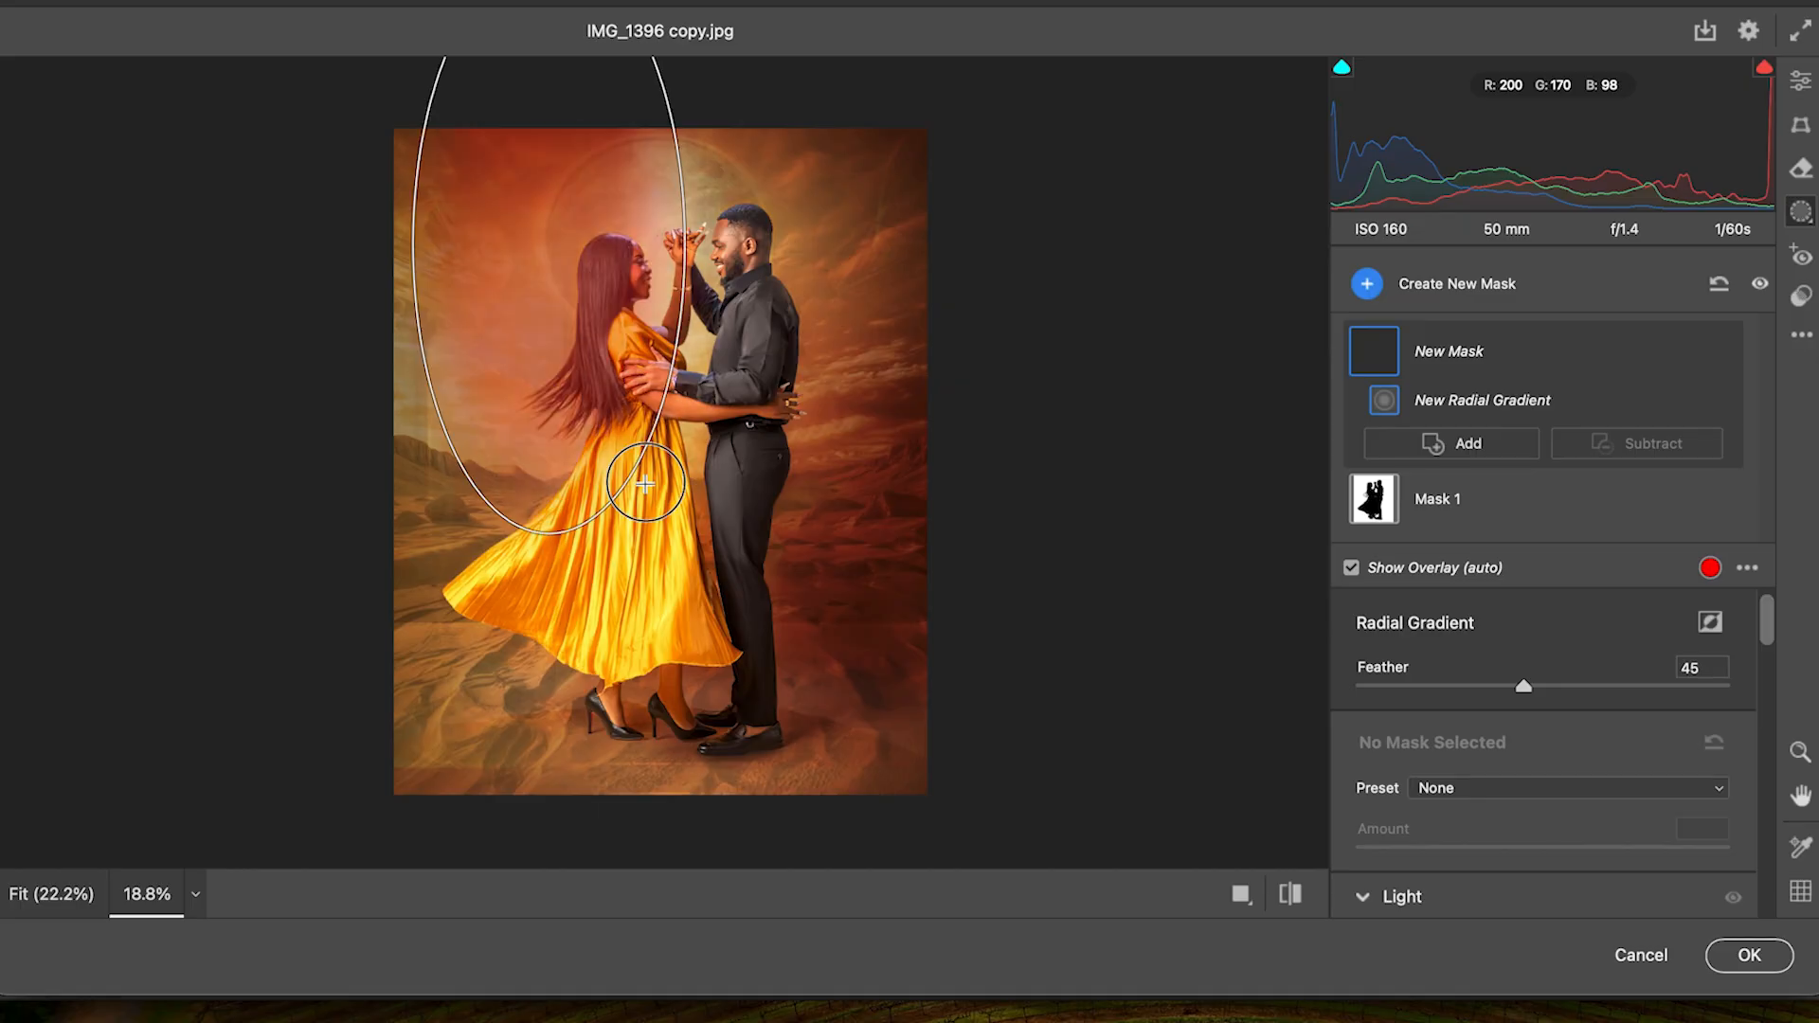
pyautogui.moveTo(834, 786); pyautogui.dragTo(858, 748)
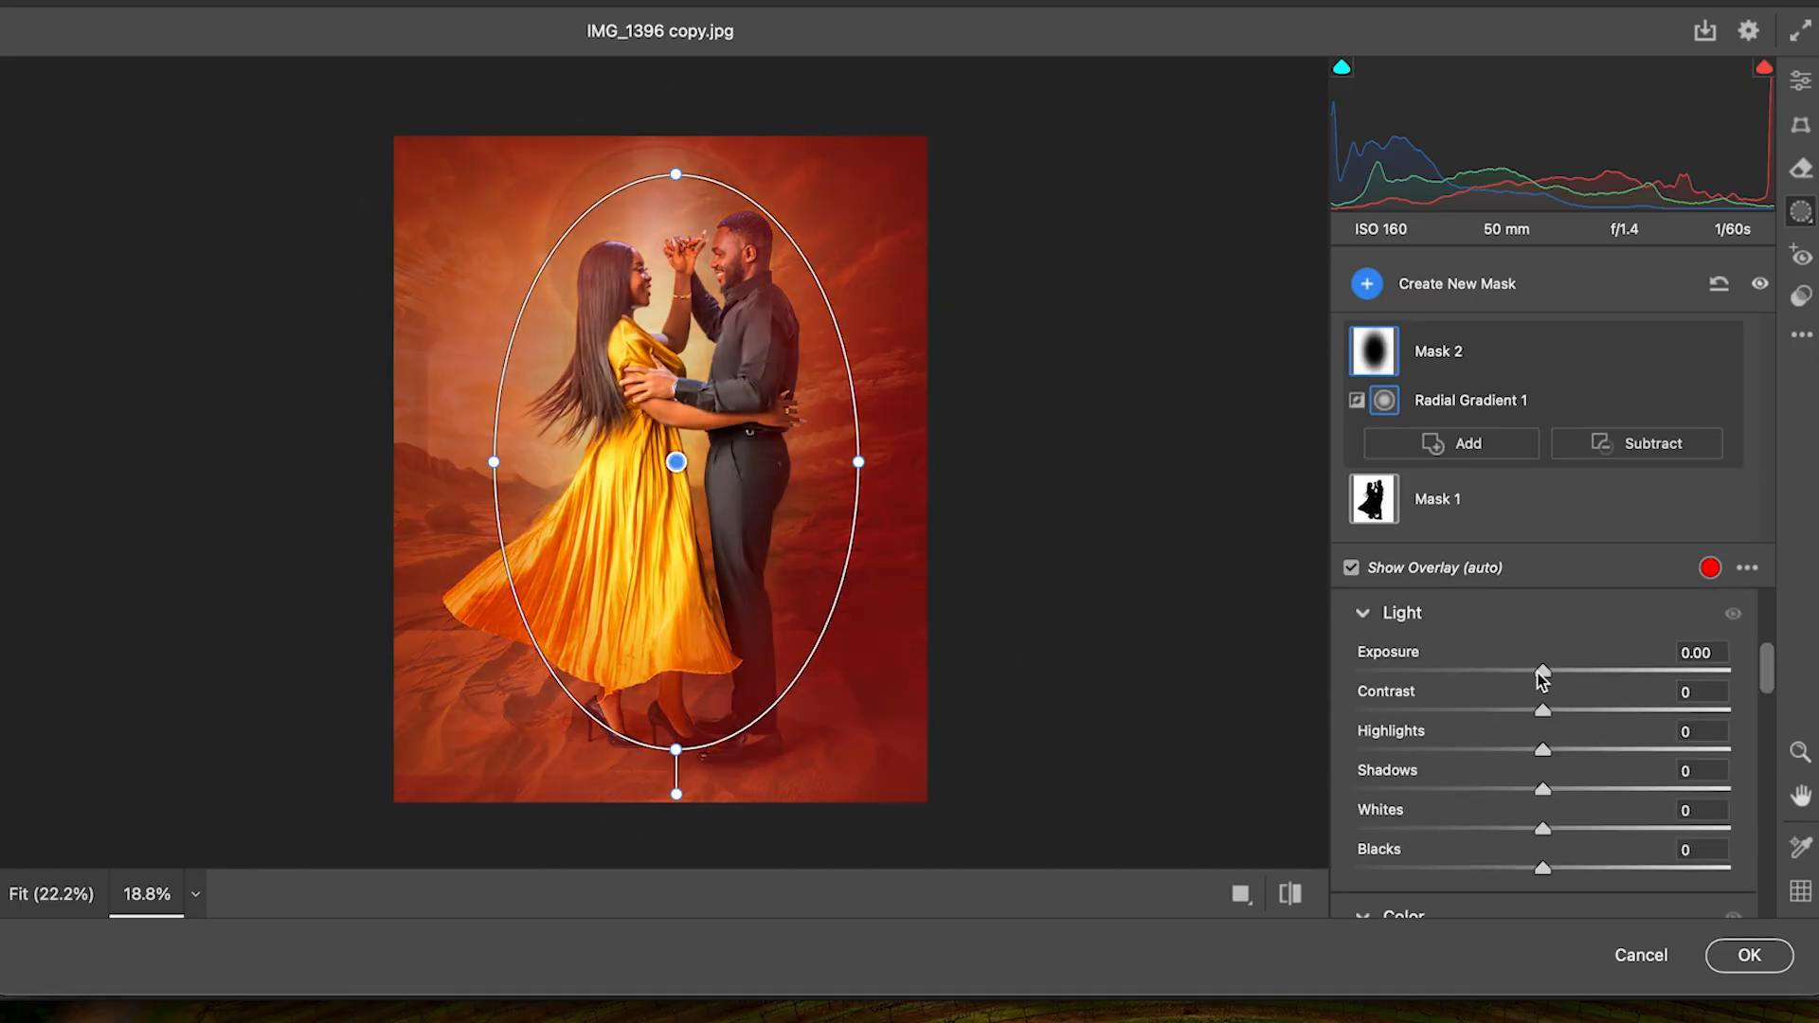
pyautogui.moveTo(1553, 790); pyautogui.dragTo(1636, 805)
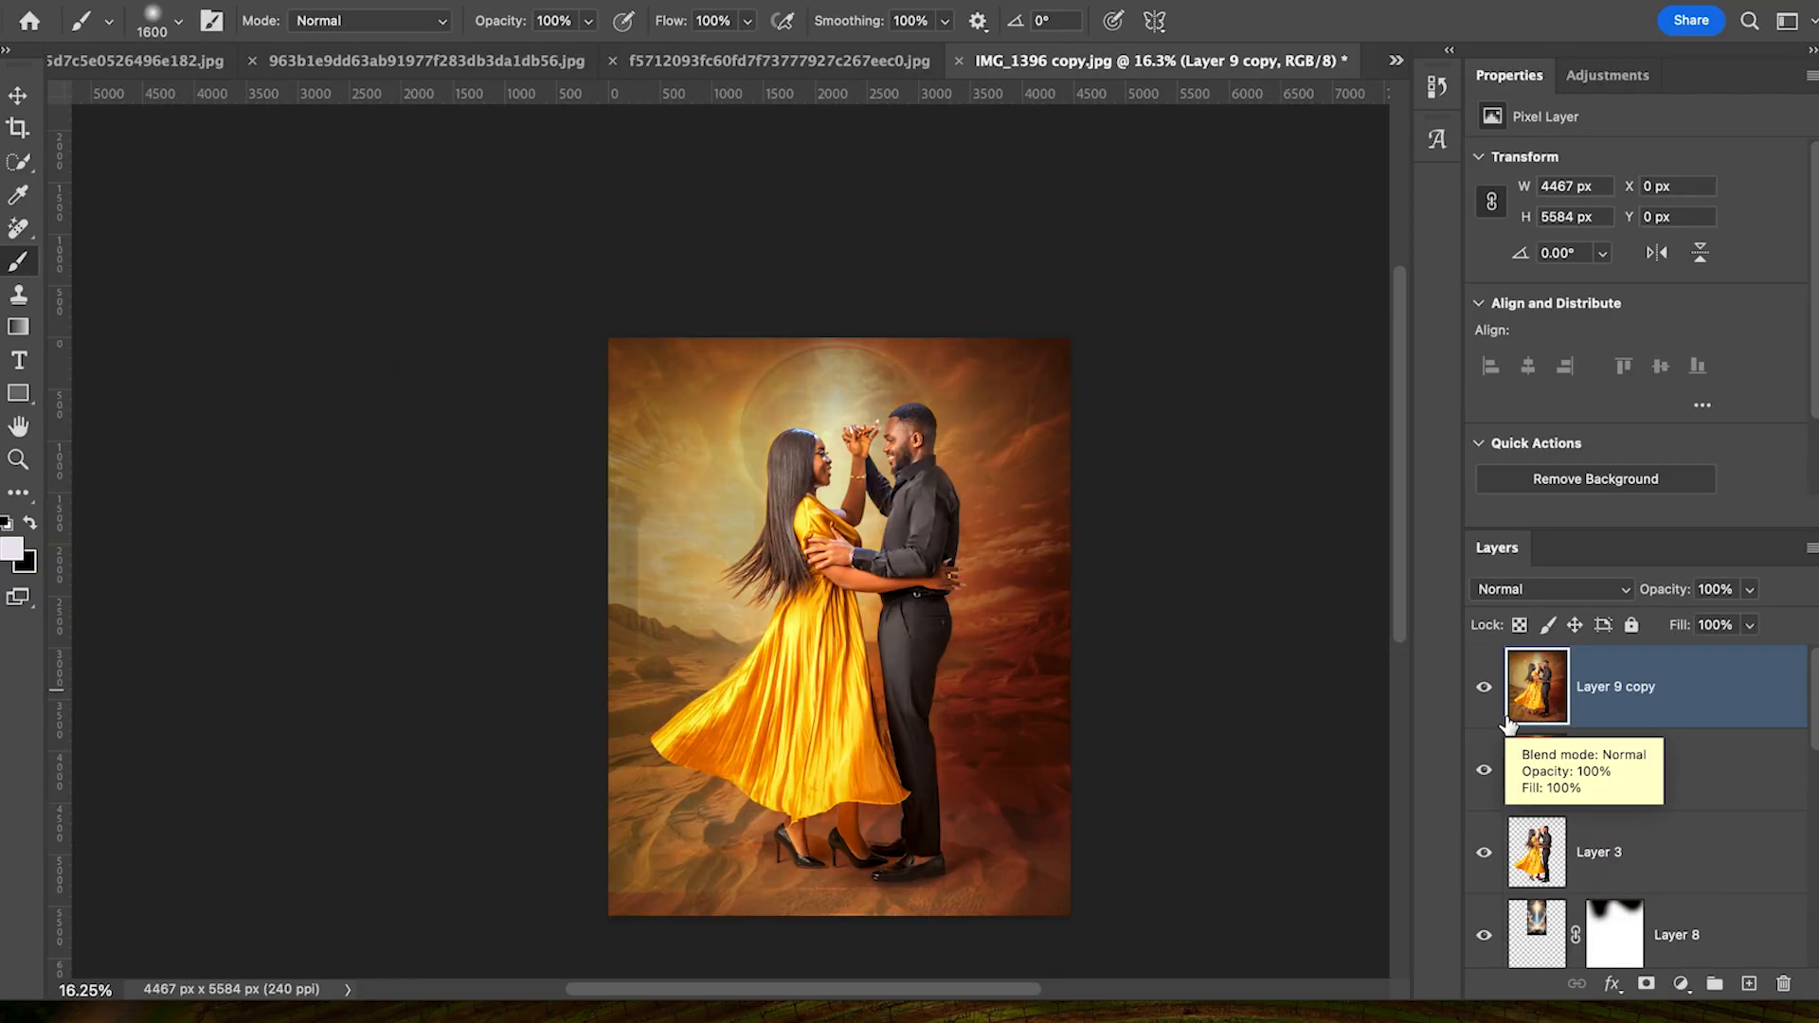
# Step: Toggle the visibility of Layer 9 copy and Group 1 to compare the edit with the original photo
pyautogui.click(1484, 688)
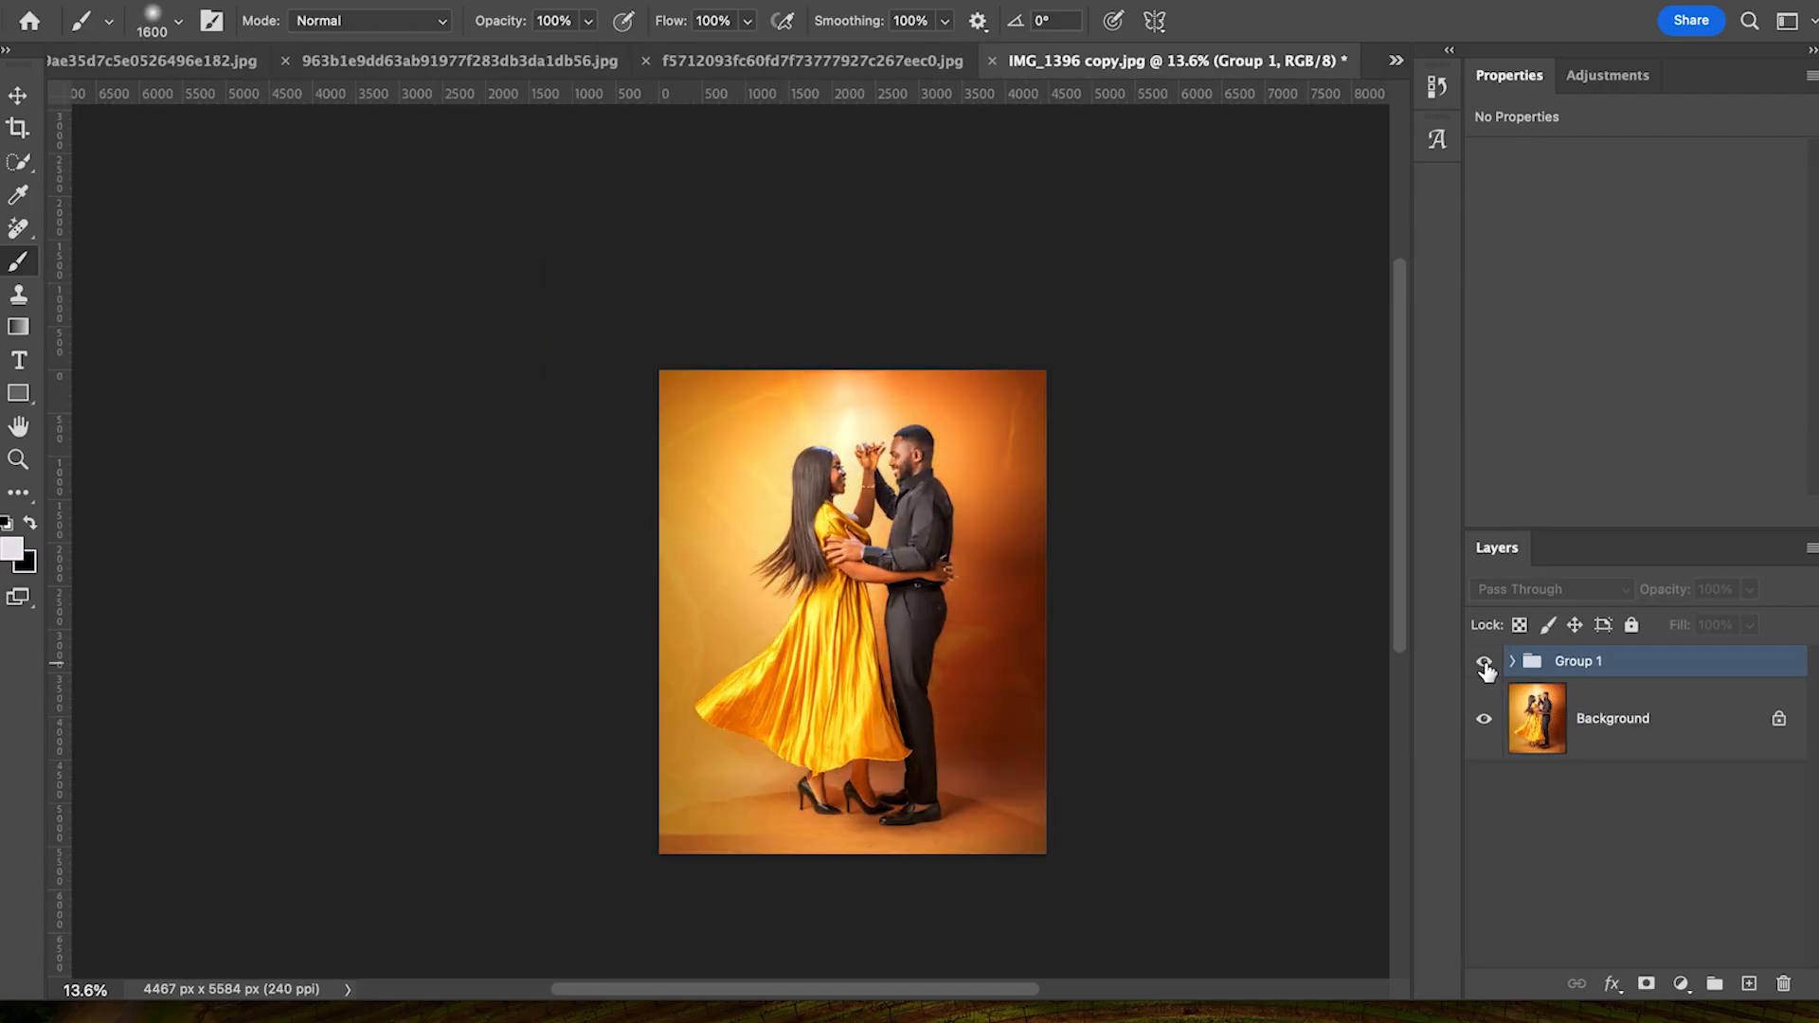
pyautogui.click(1484, 668)
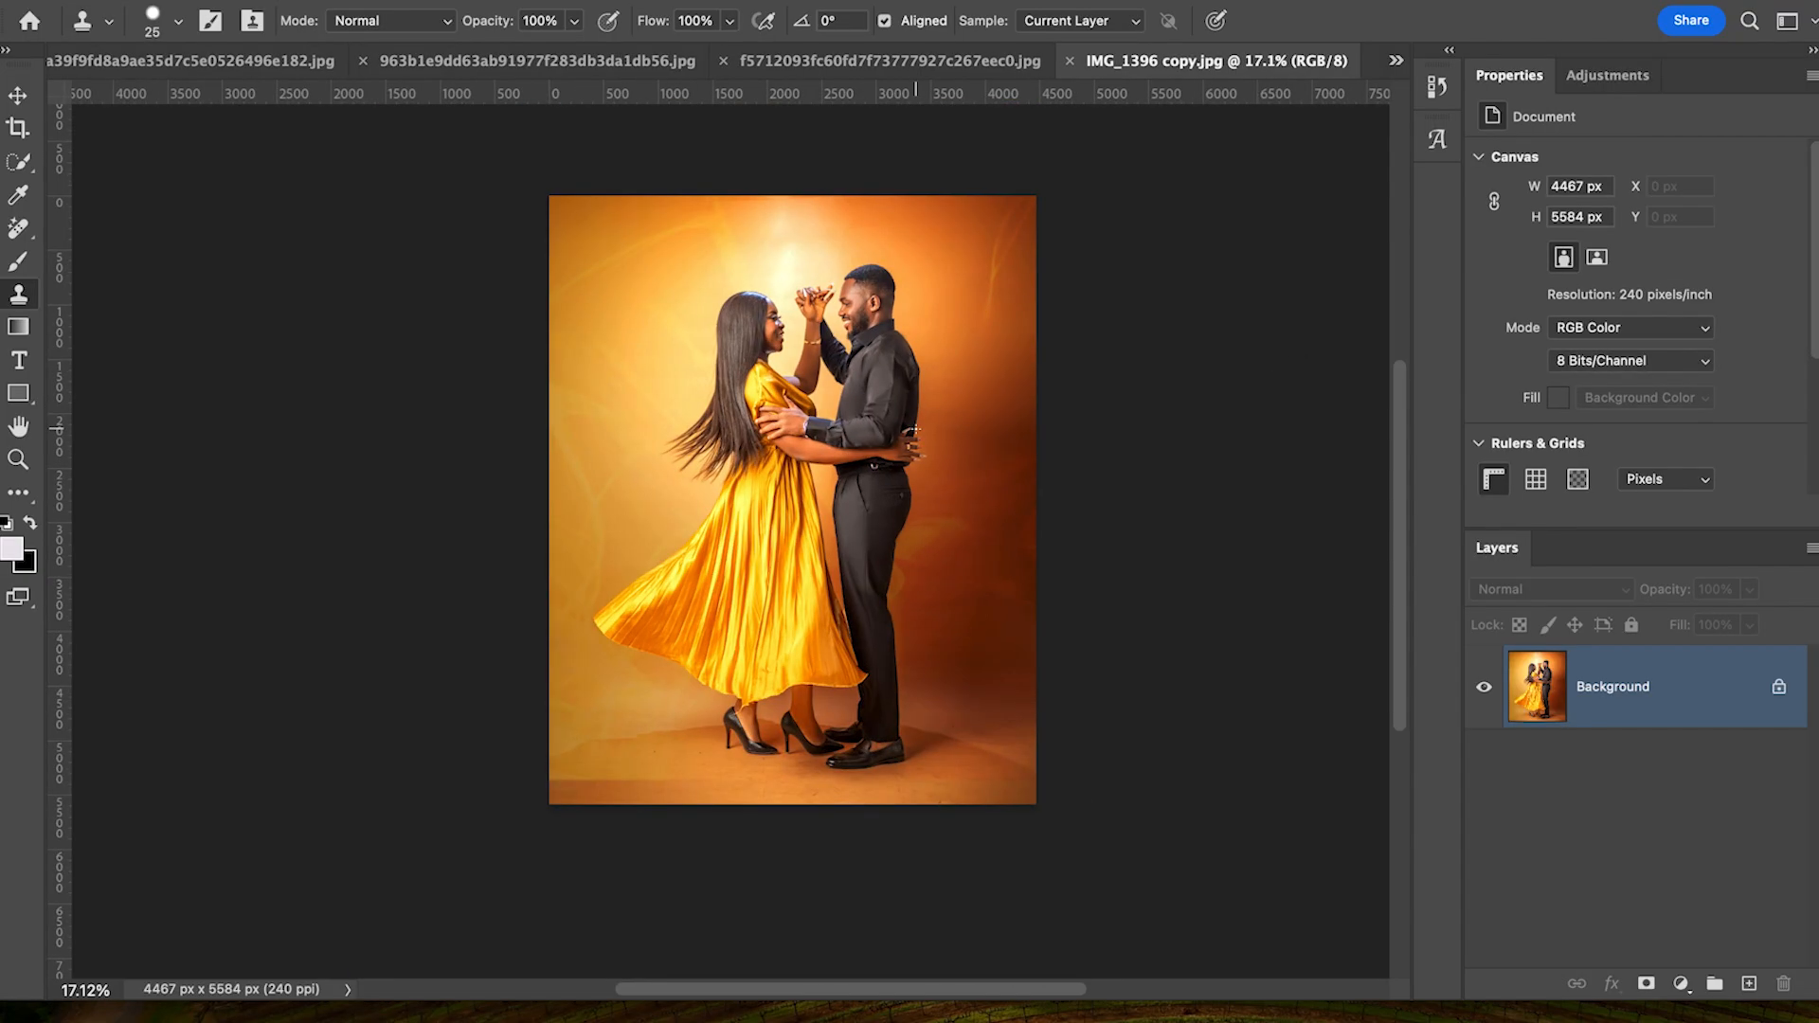
pyautogui.scroll(4, 821, 855)
pyautogui.scroll(-3, 853, 852)
pyautogui.scroll(6, 876, 919)
pyautogui.scroll(-5, 1084, 733)
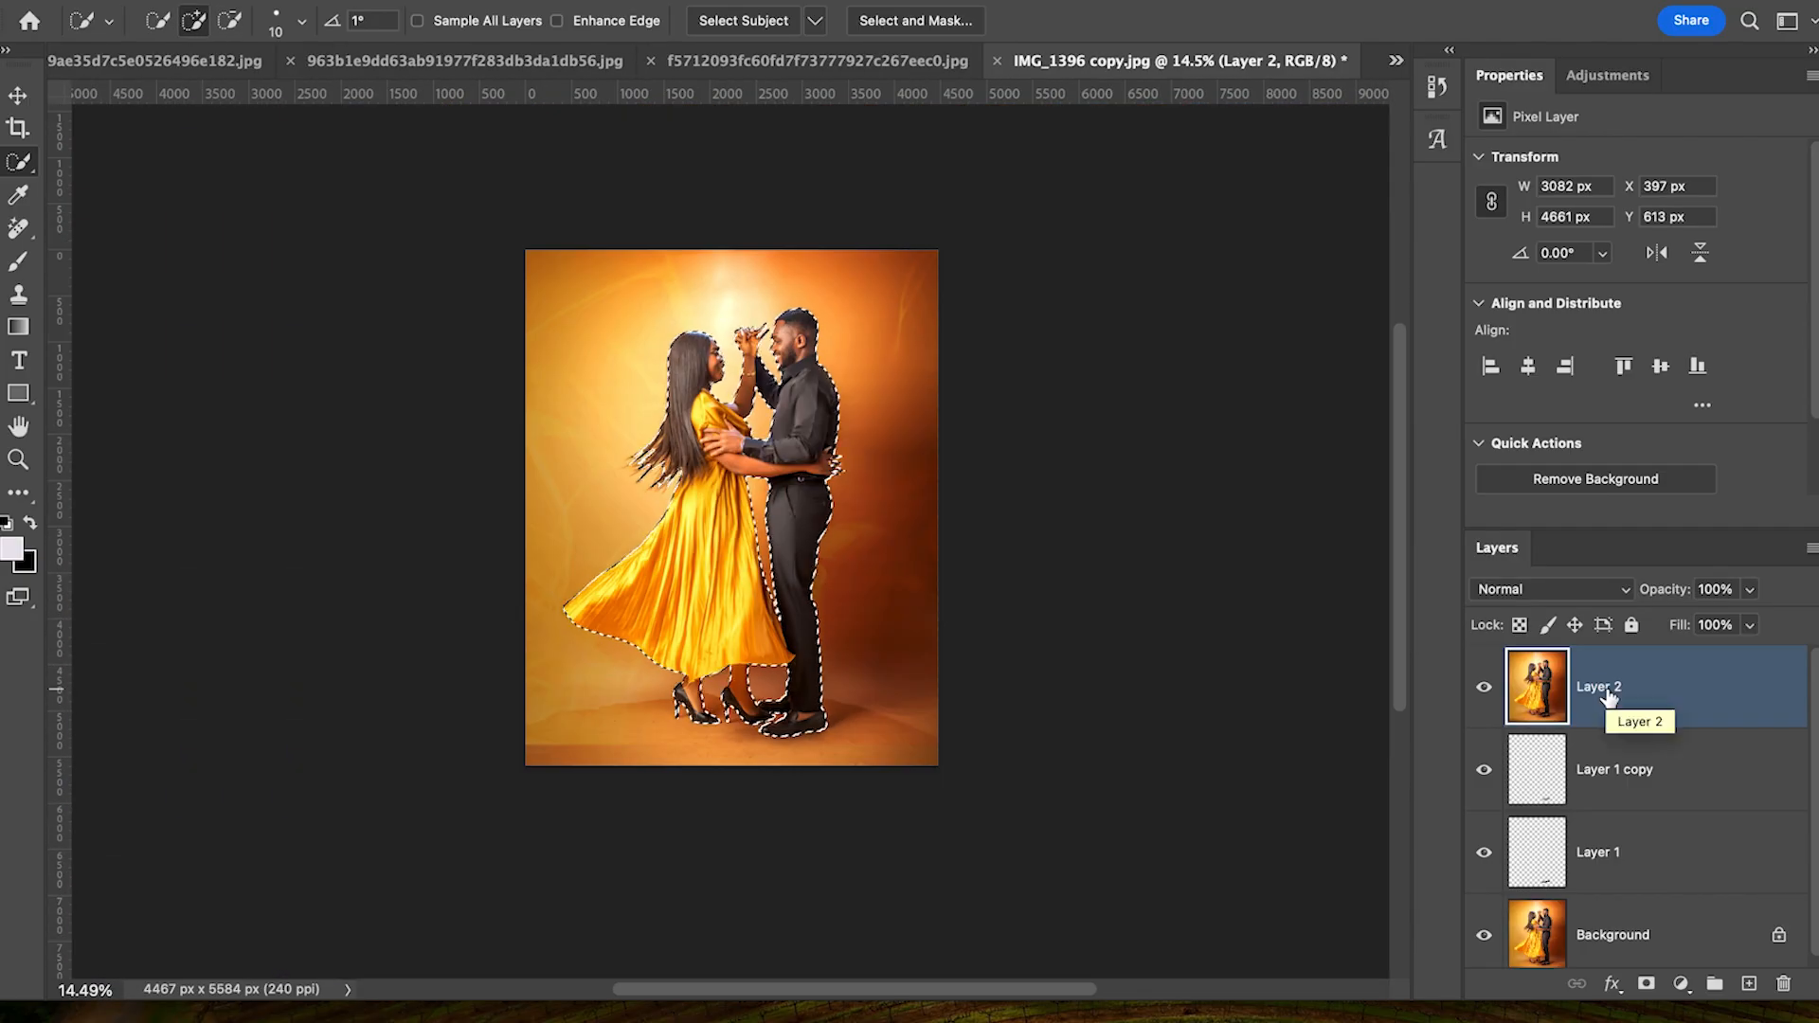
# Step: Toggle the visibility of the stacked layers down to Background to check them
pyautogui.moveTo(1483, 678); pyautogui.dragTo(1486, 936)
pyautogui.click(1483, 936)
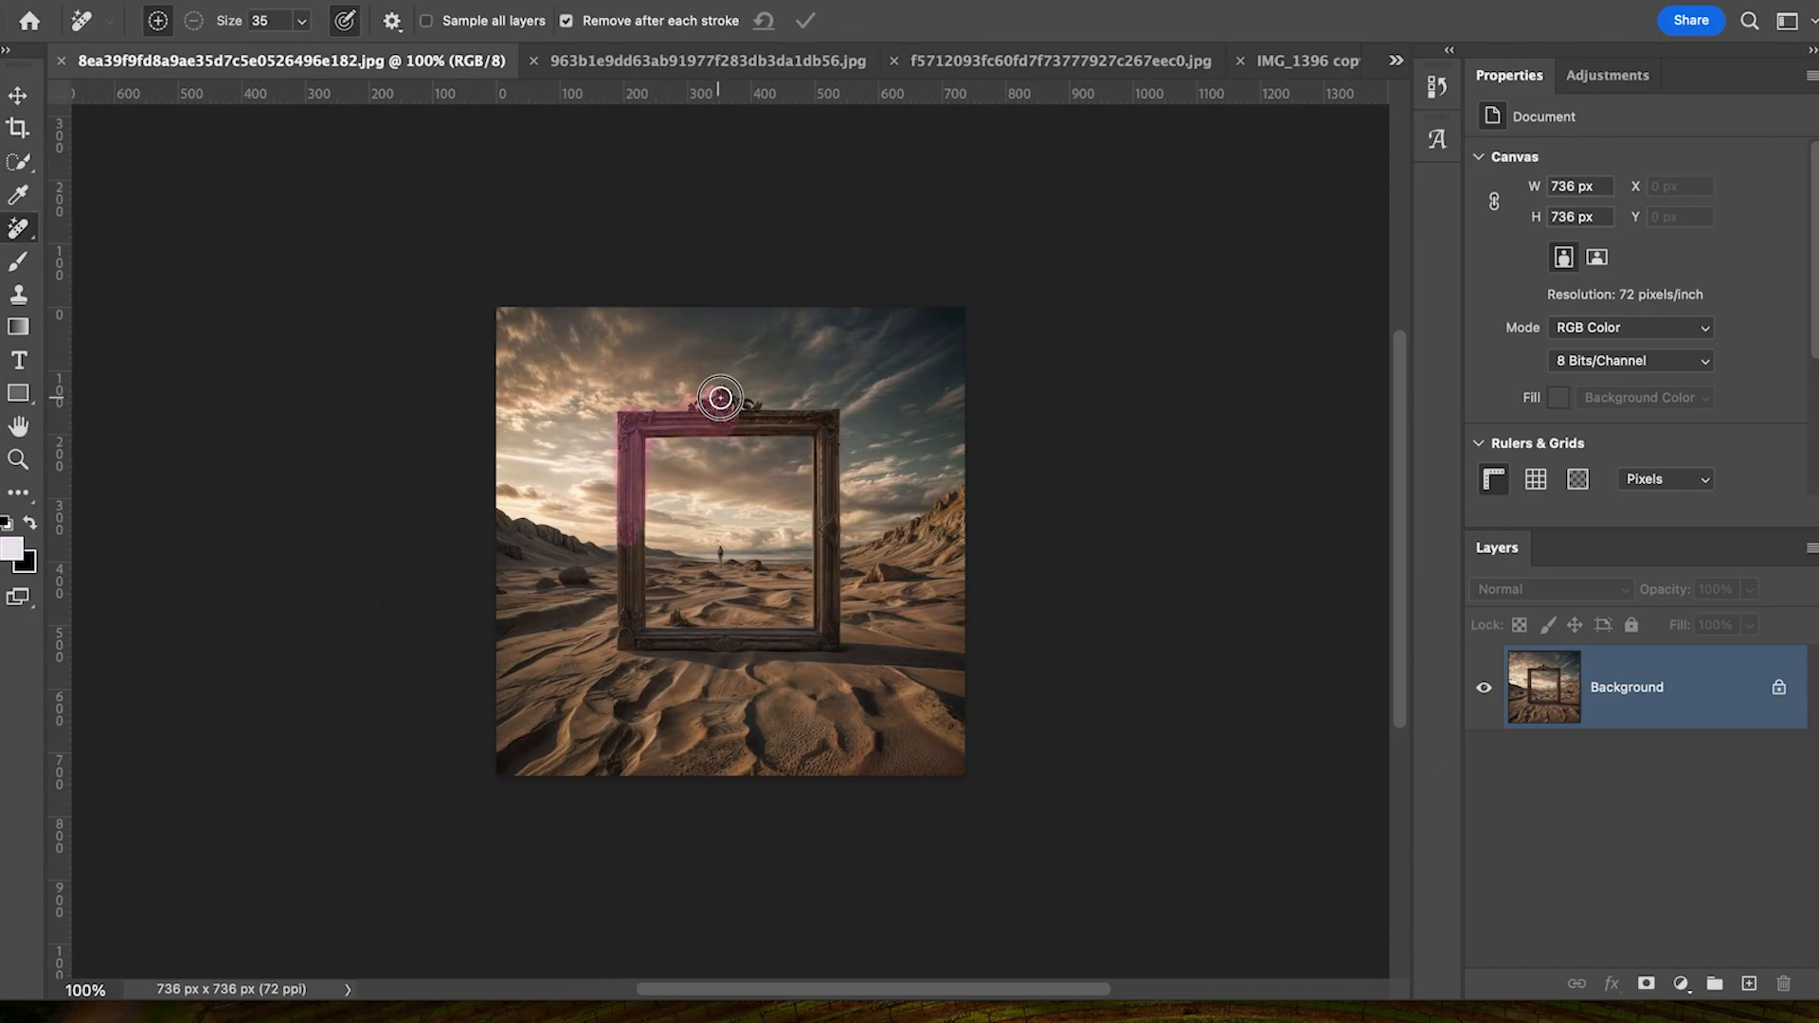
# Step: Paint out the ornate frame in the desert image and enlarge that image behind the couple to about 5812 × 5813 px
pyautogui.moveTo(674, 621); pyautogui.dragTo(677, 622)
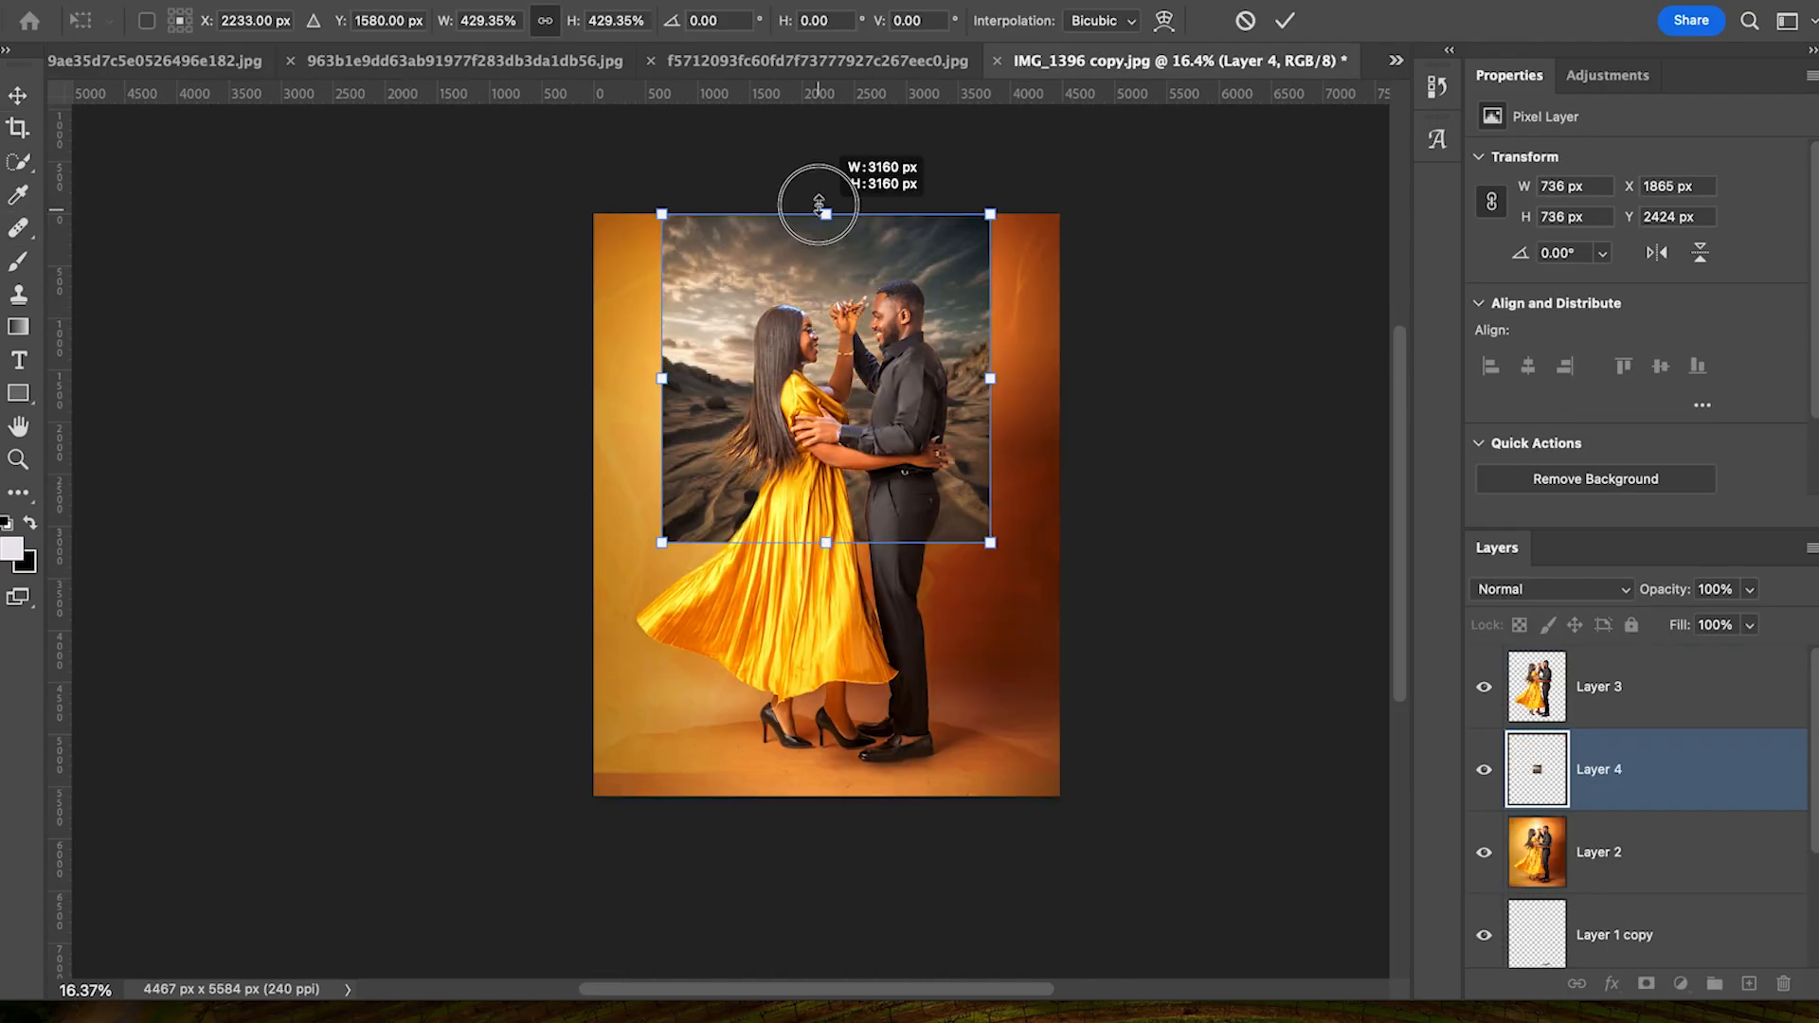
pyautogui.moveTo(812, 195); pyautogui.dragTo(826, 189)
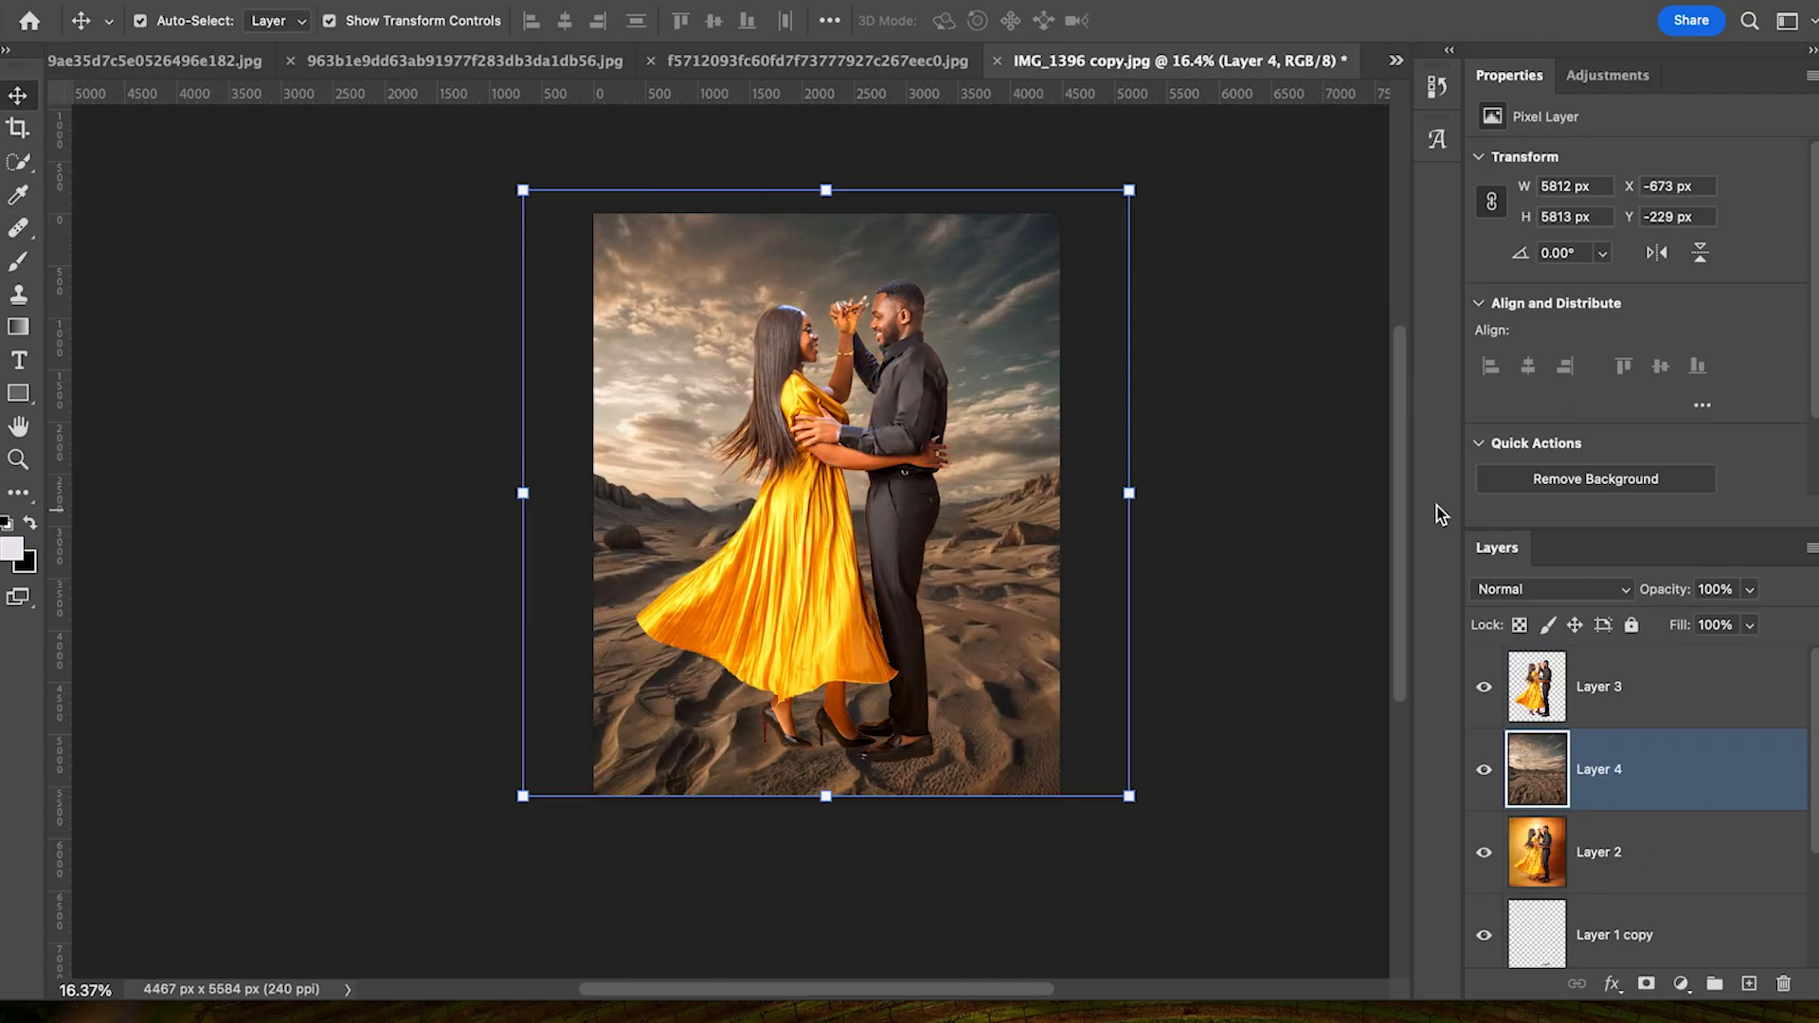
# Step: Set the blend mode of the desert layer behind the couple to Hard Light
pyautogui.click(1551, 588)
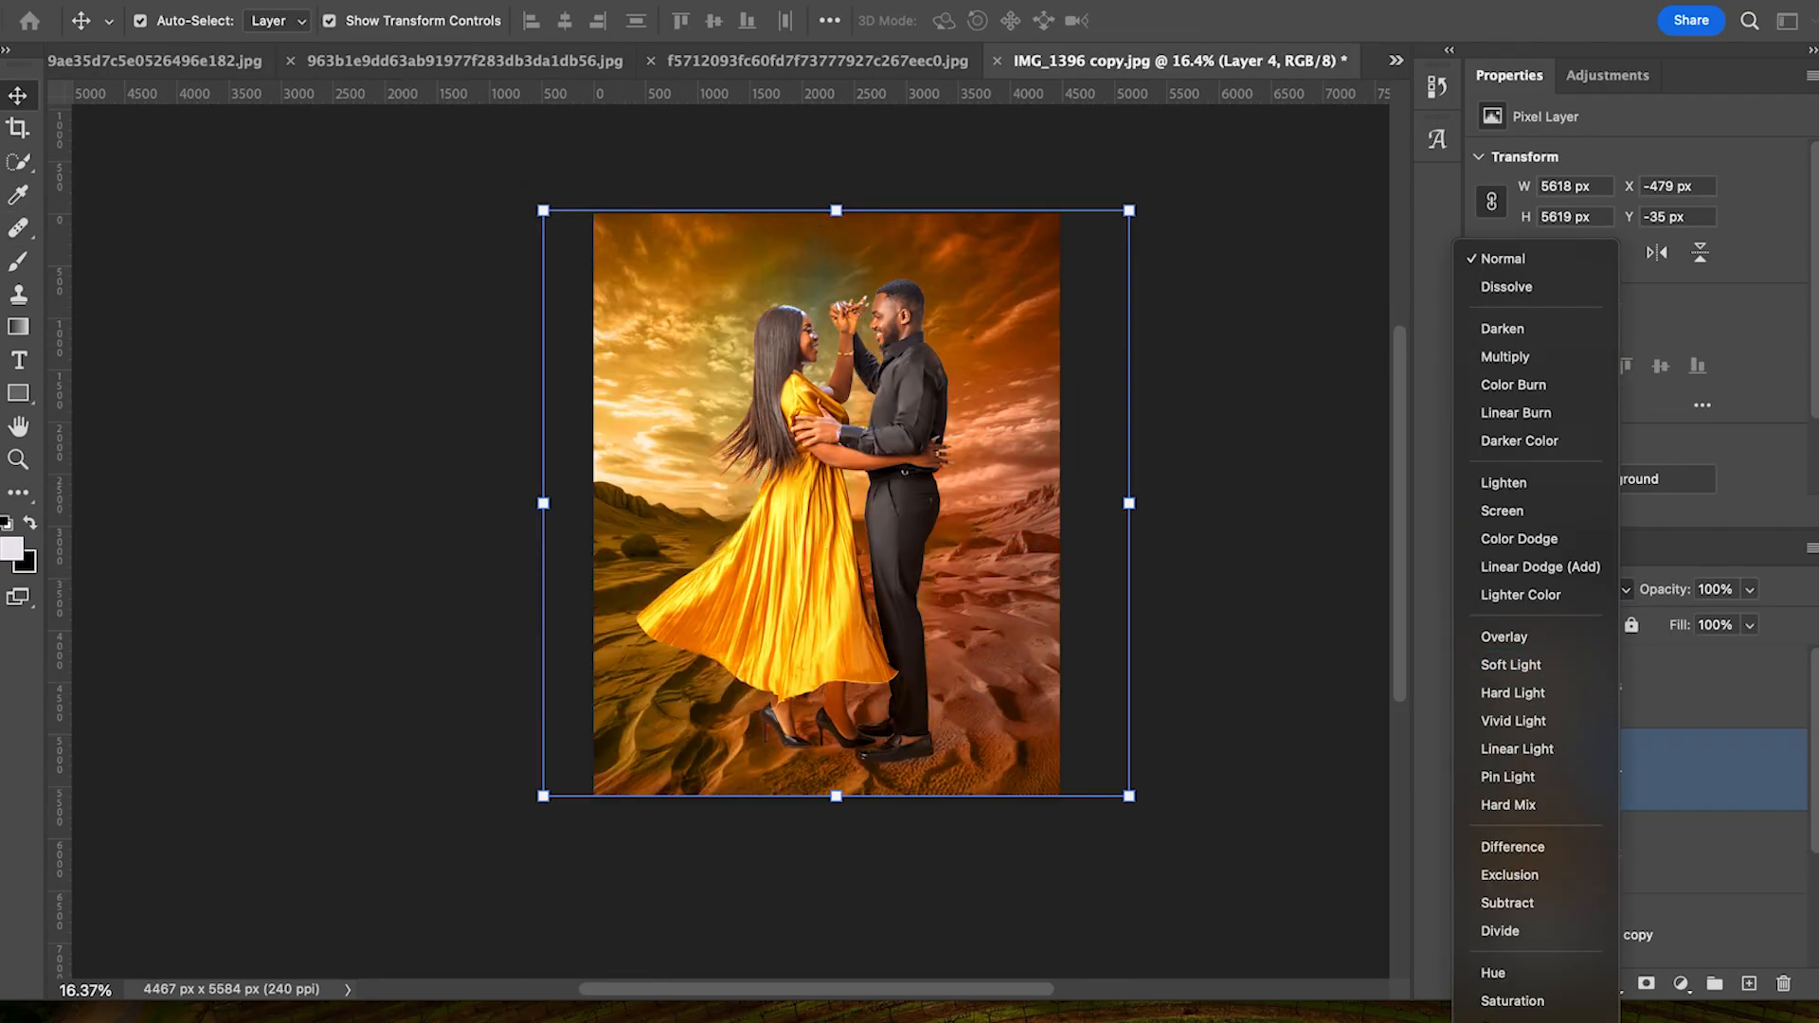
pyautogui.click(1513, 692)
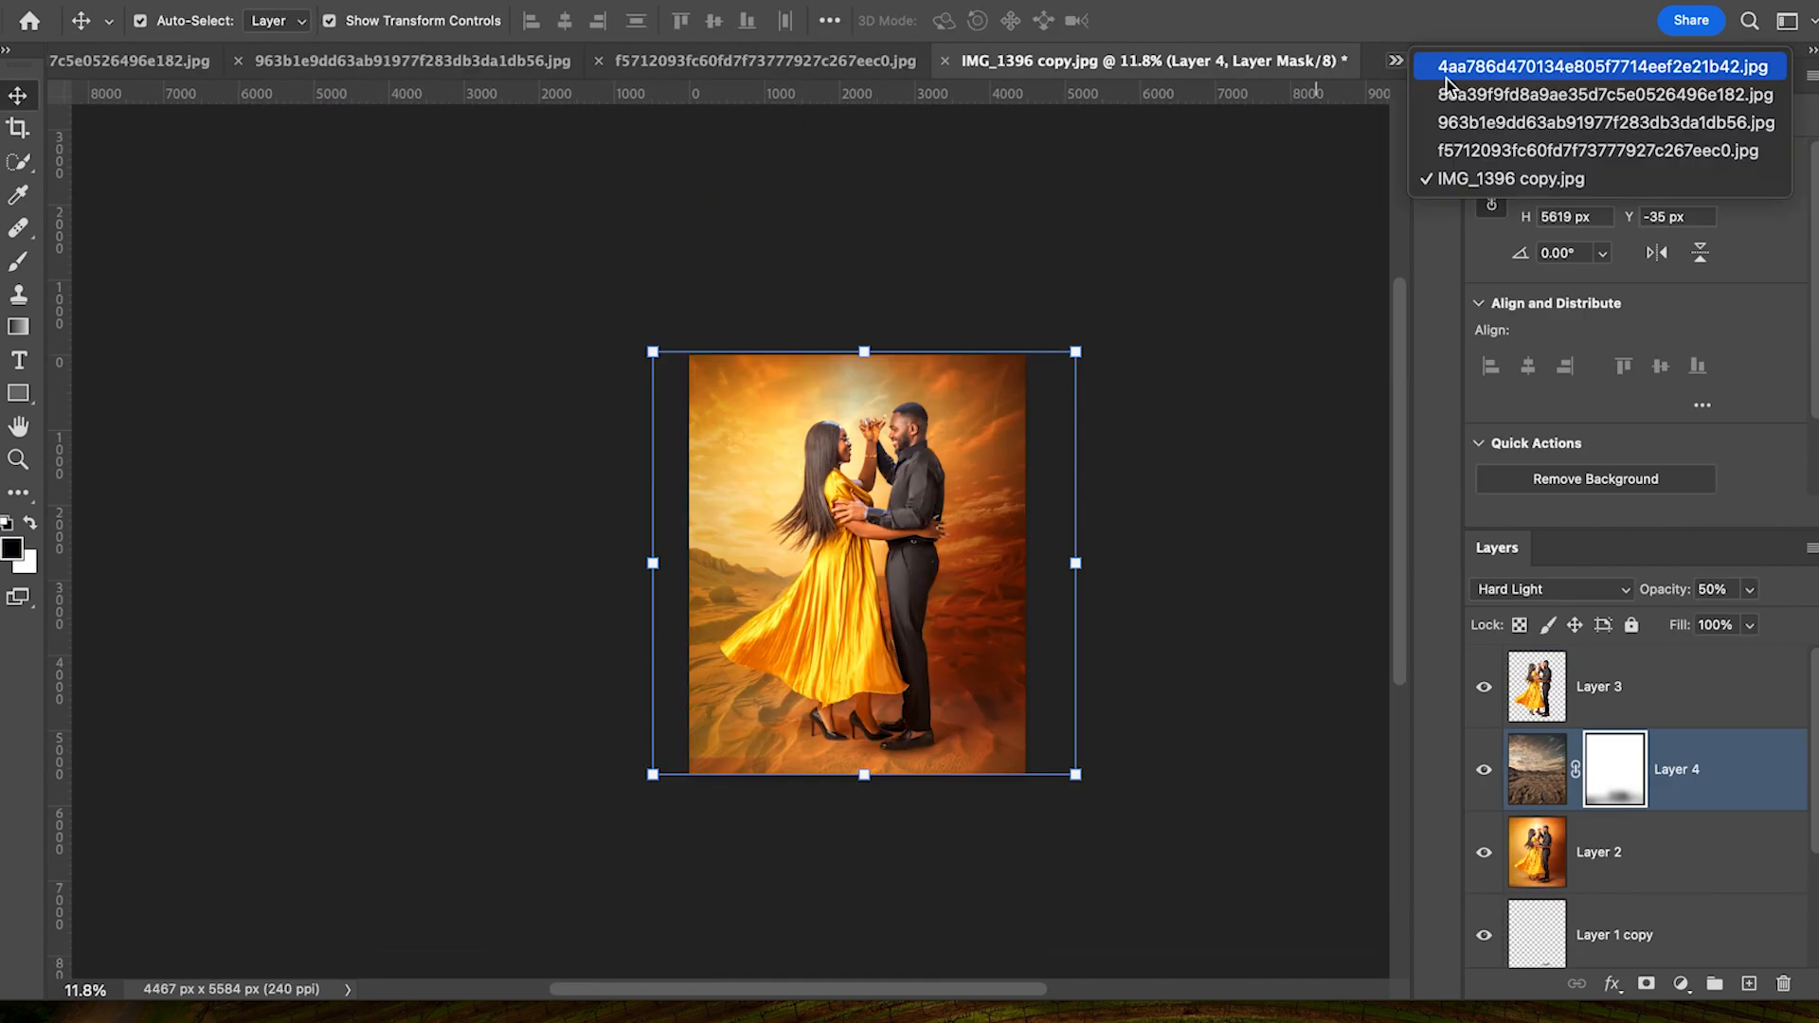
# Step: Bring up the image 4aa786d470134e805f7714eef2e21b42.jpg, and set Layer 6's opacity to 20% in the couple composition
pyautogui.click(1542, 65)
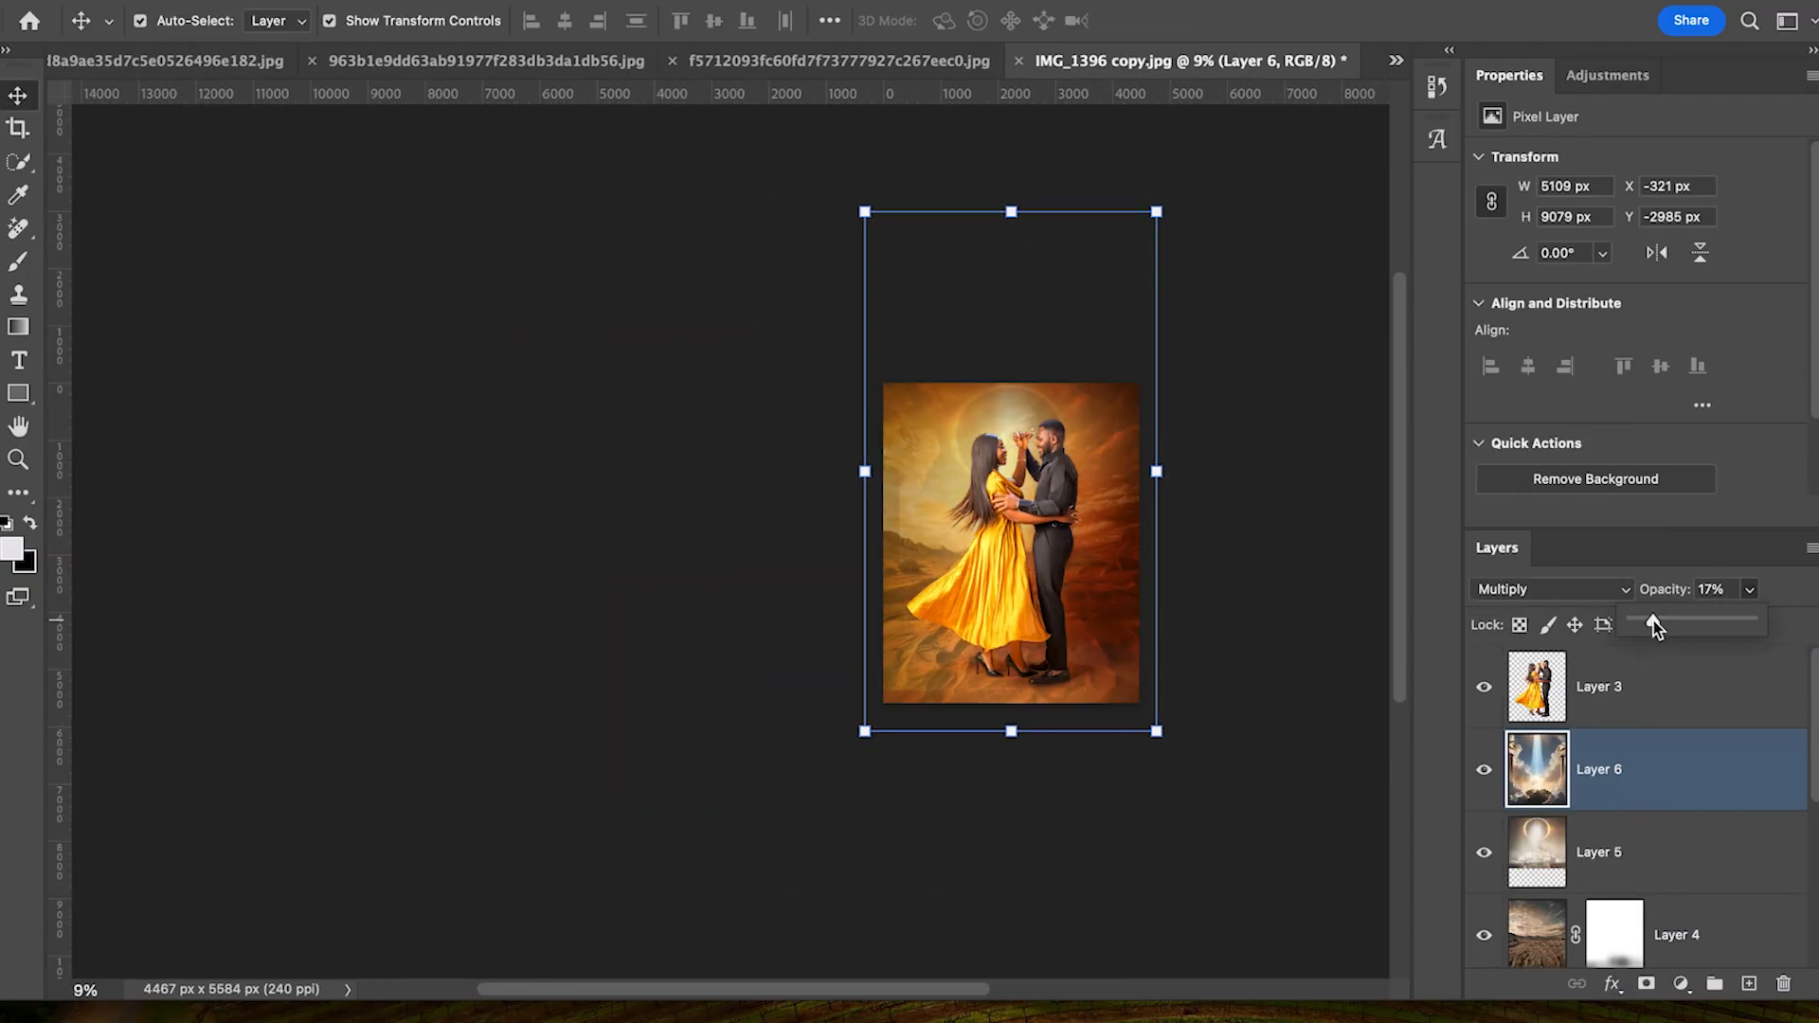
pyautogui.moveTo(1654, 624); pyautogui.dragTo(1658, 625)
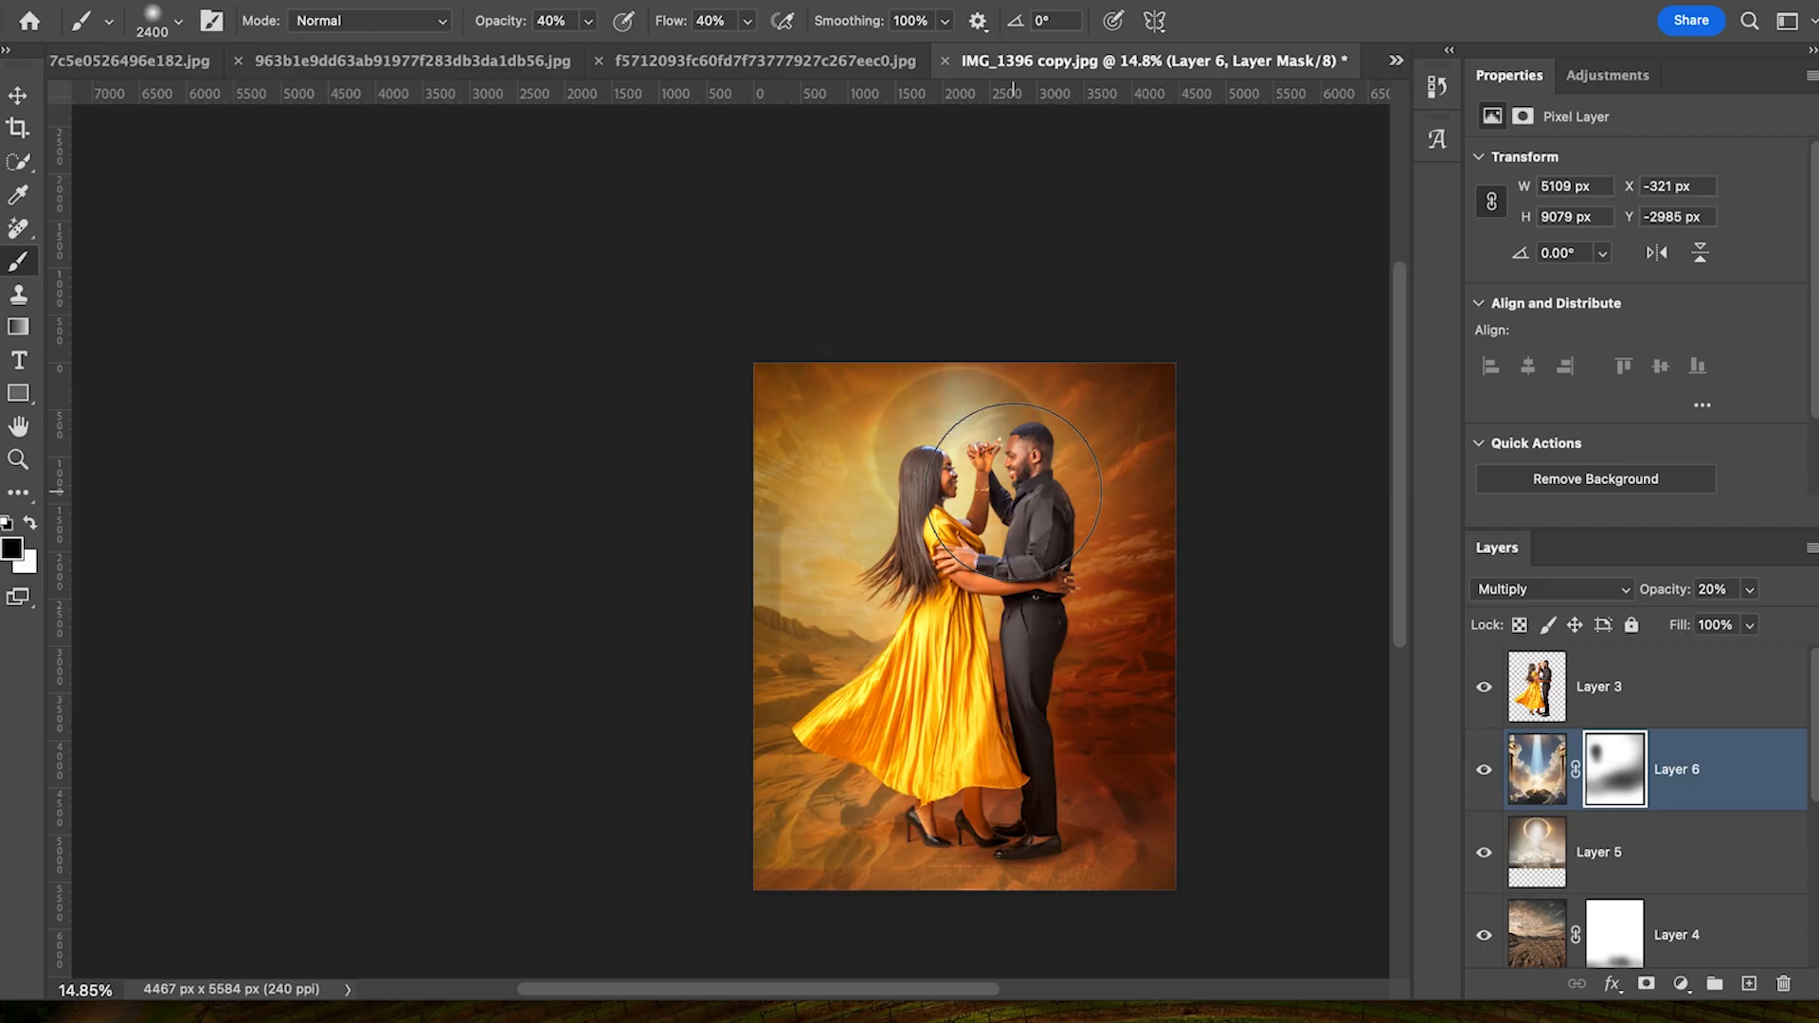
# Step: Resize and position the added sky and light images behind the couple and blend them with Overlay
pyautogui.hotkey('ctrl', 't')
pyautogui.moveTo(824, 625); pyautogui.dragTo(939, 846)
pyautogui.click(1551, 589)
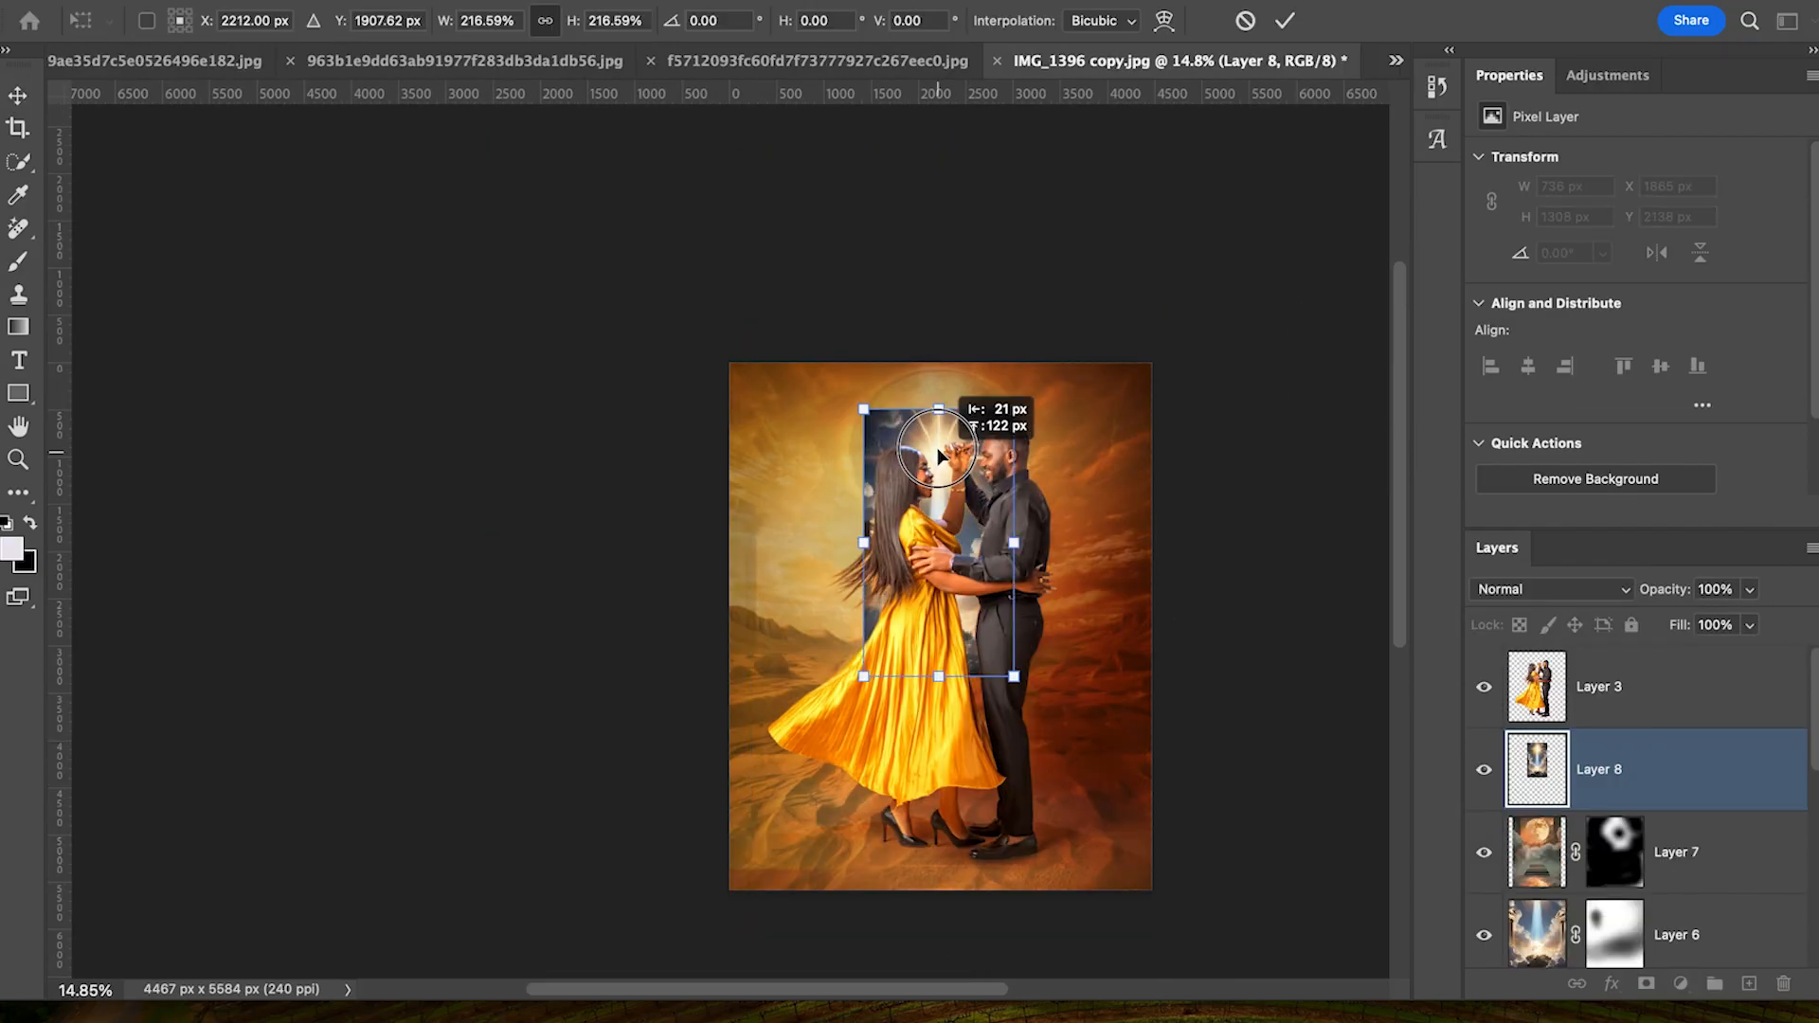
pyautogui.click(1551, 589)
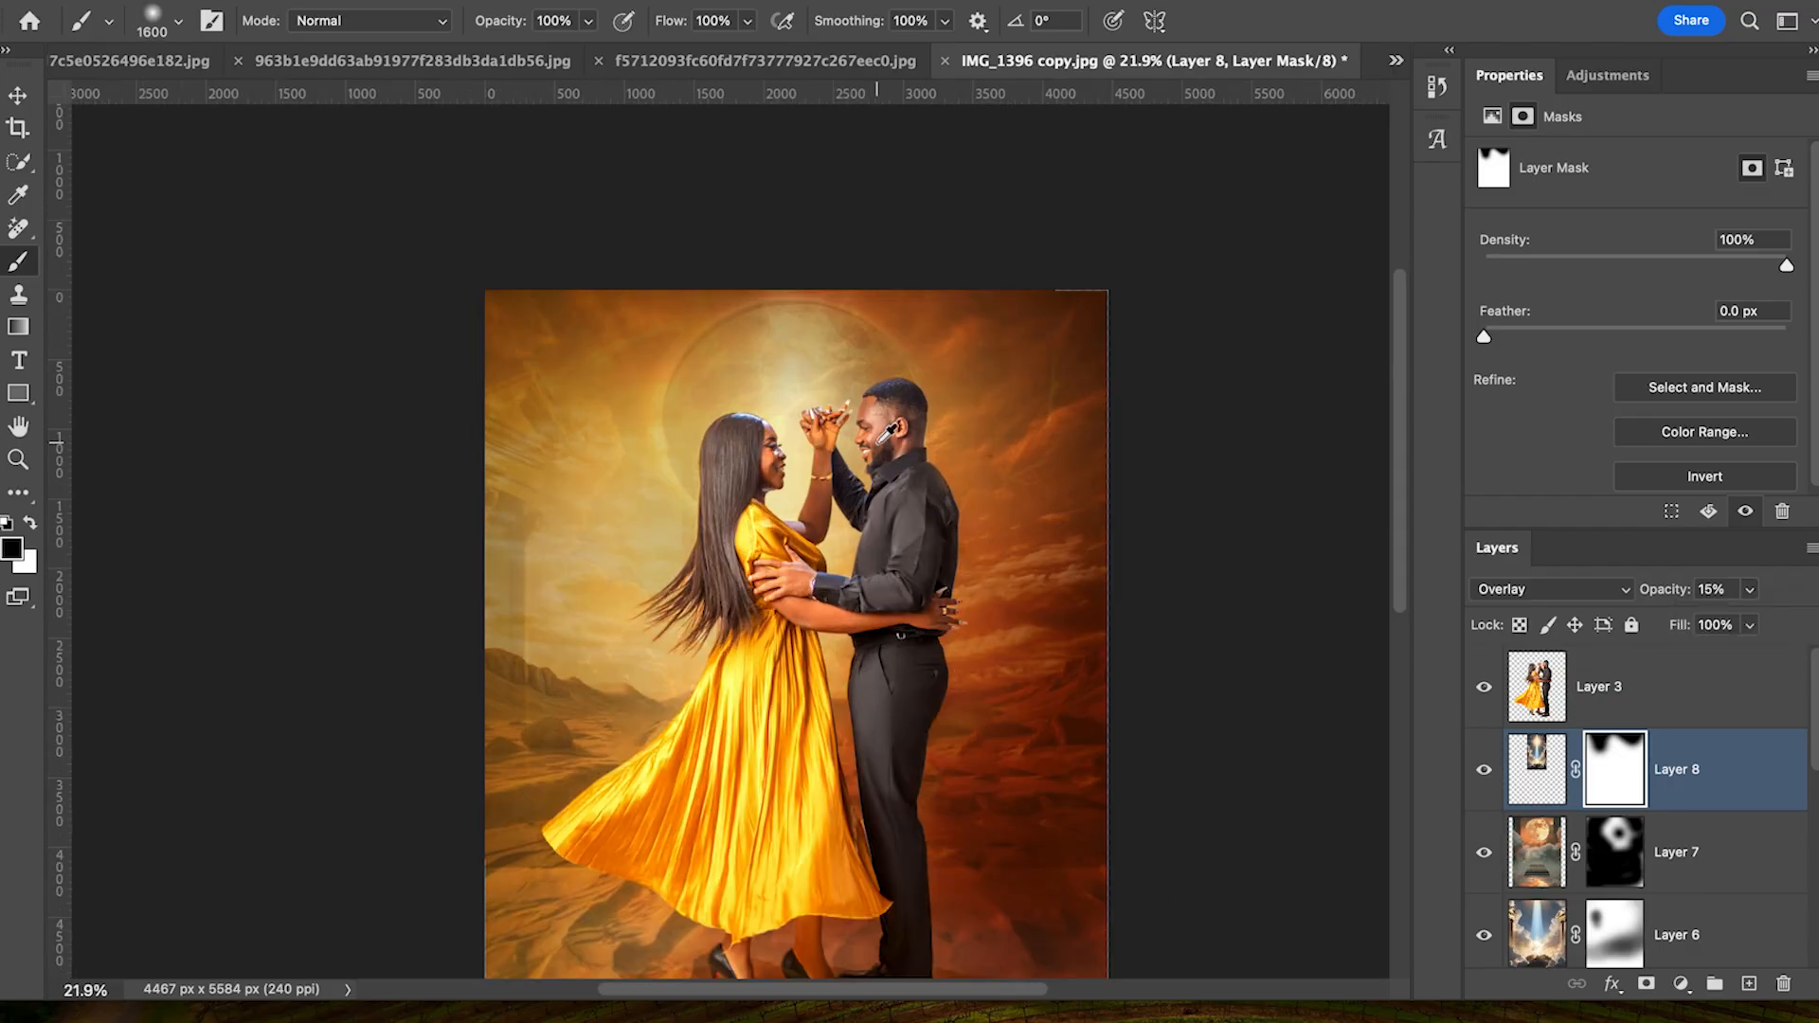
# Step: Open the Camera Raw Filter for the Layer 9 copy layer
pyautogui.click(1629, 689)
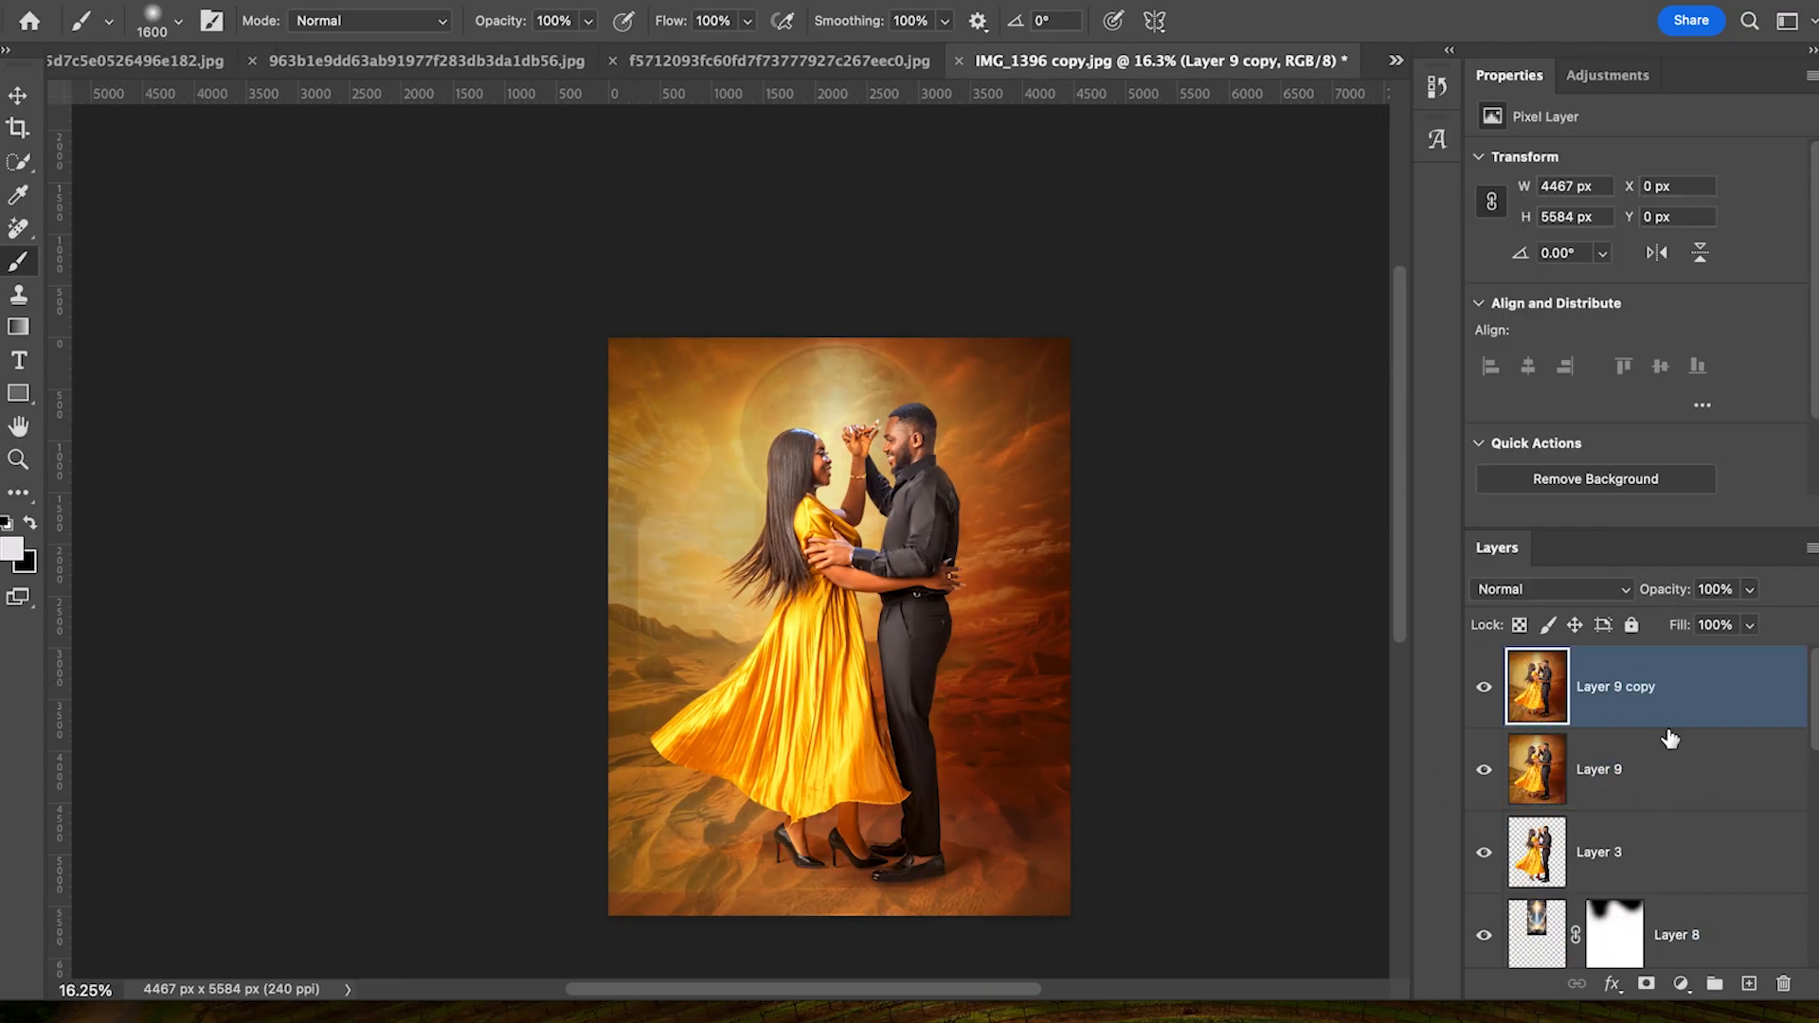
pyautogui.press('super+shift+a')
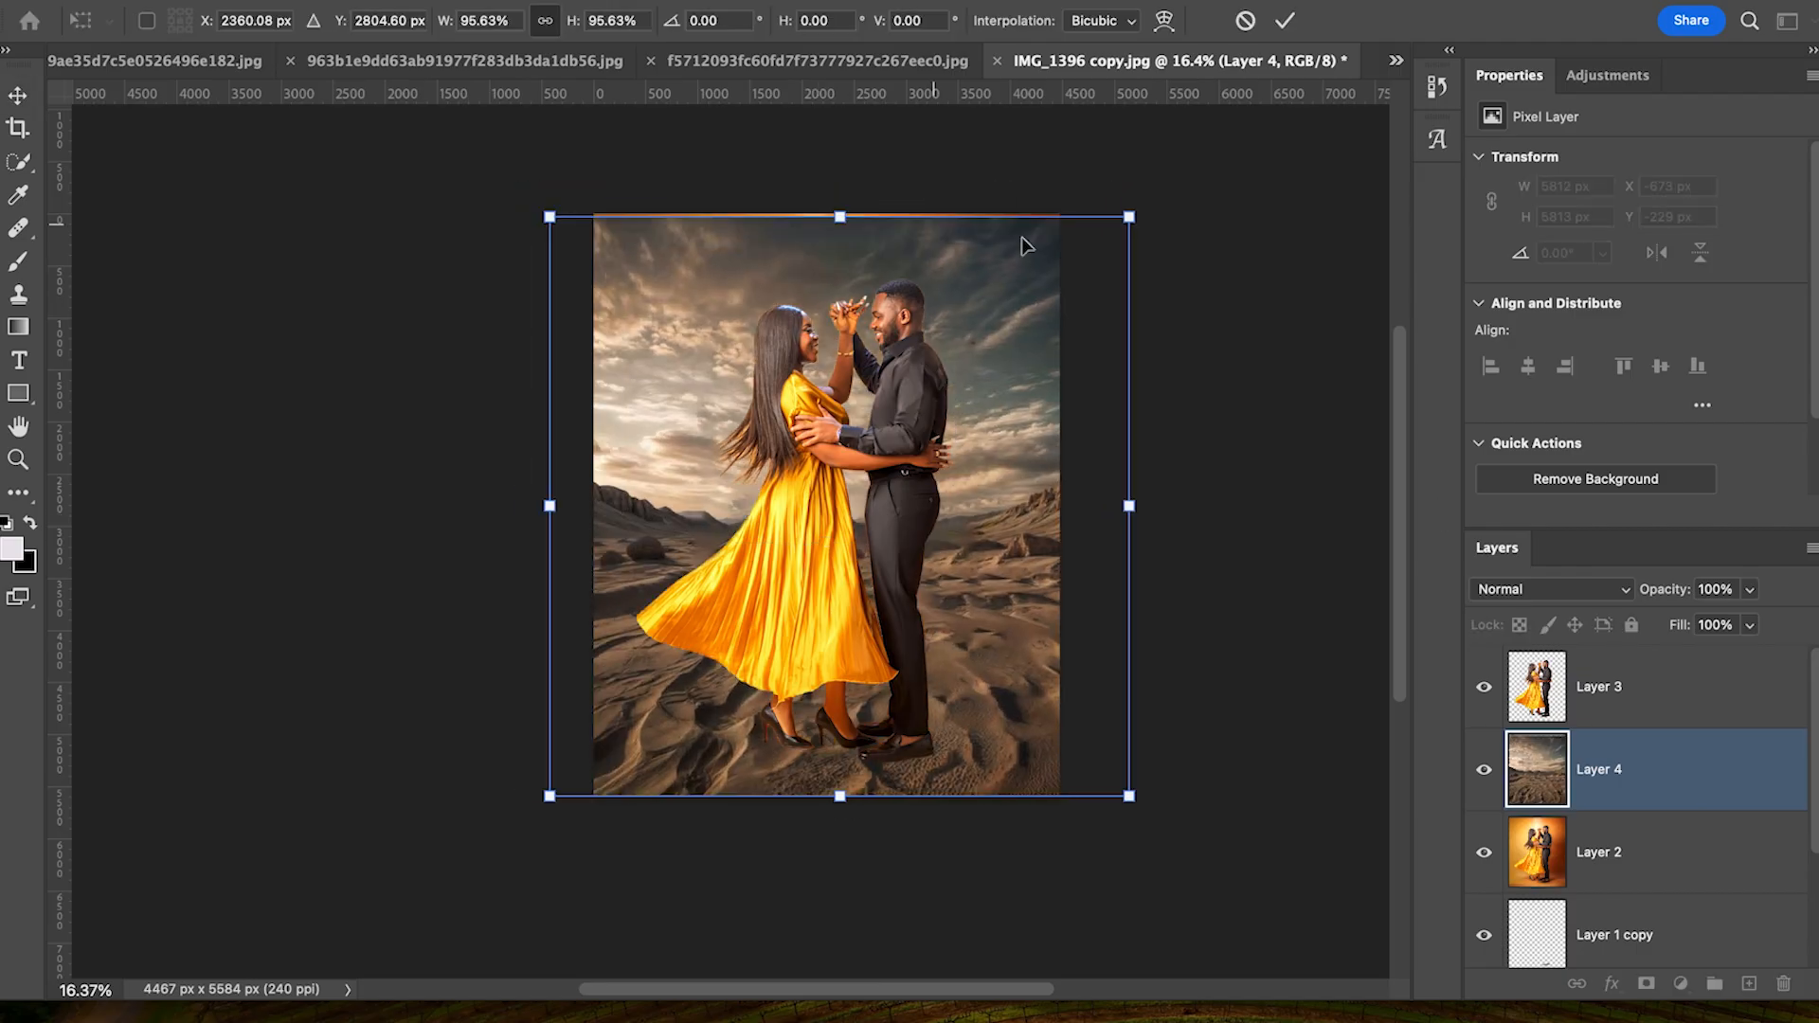
# Step: Blend the desert image on Layer 4 into the orange backdrop with Hard Light
pyautogui.click(1551, 589)
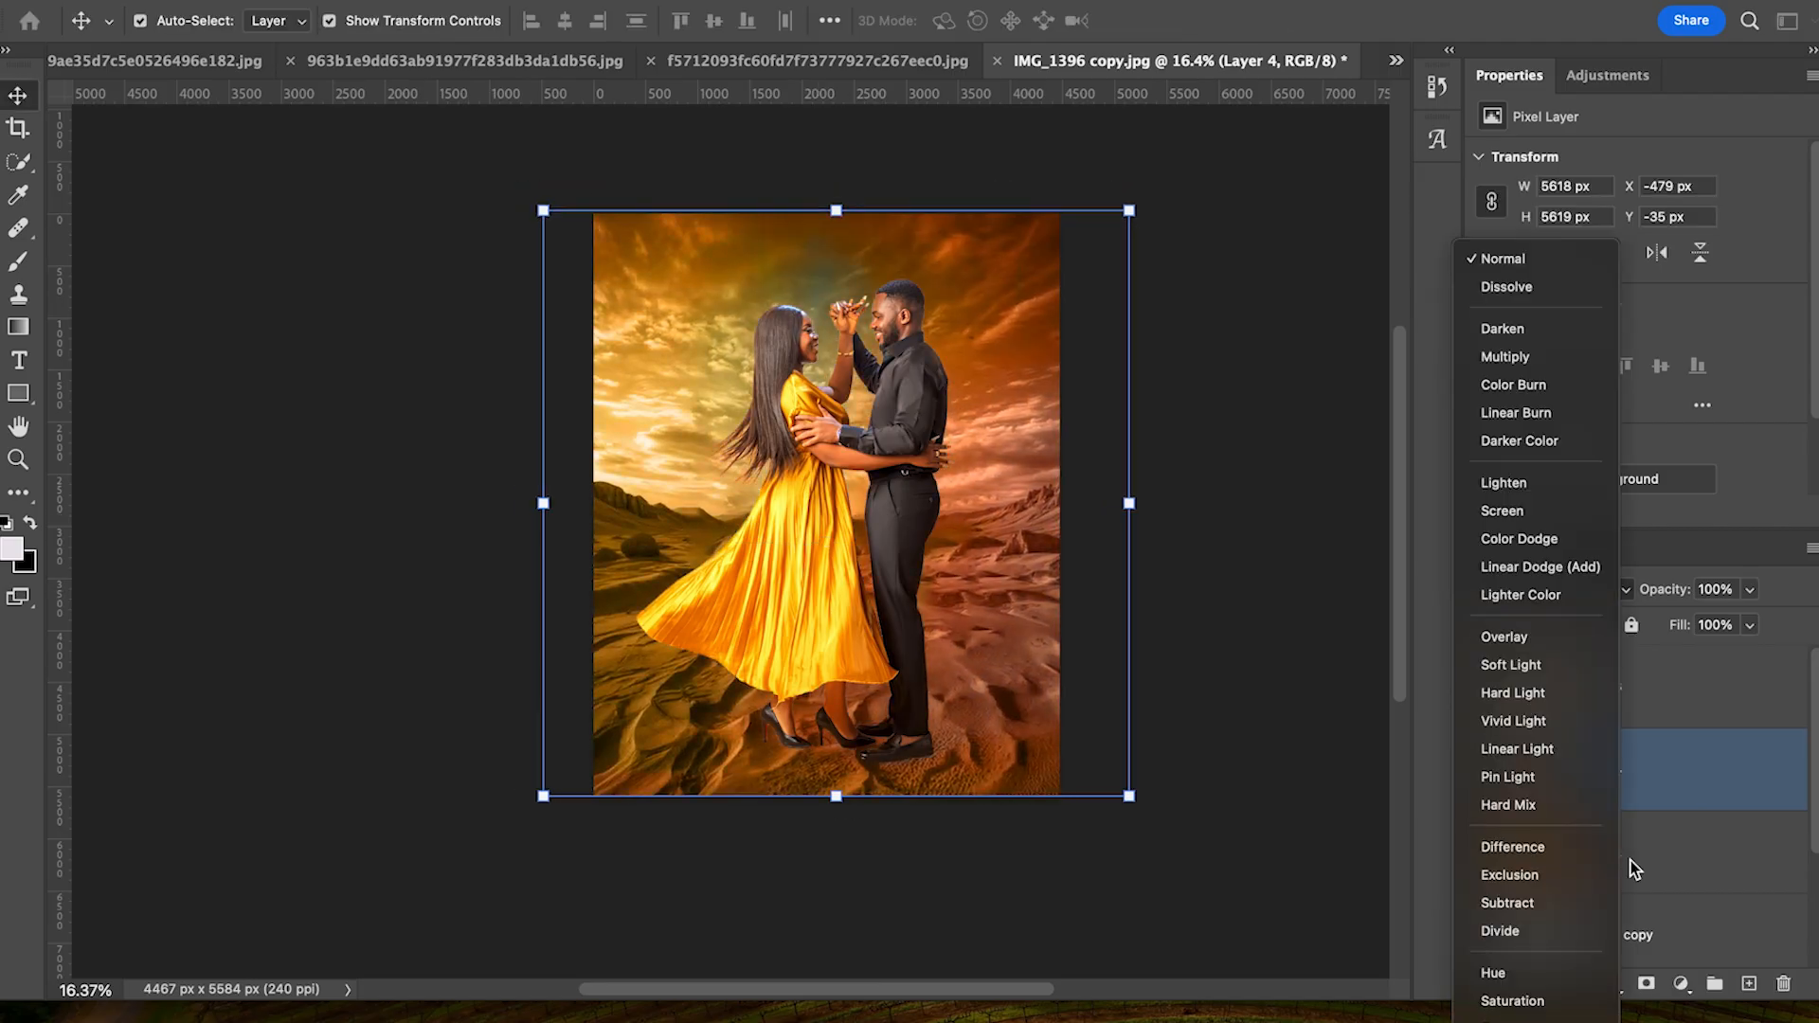
pyautogui.click(1513, 692)
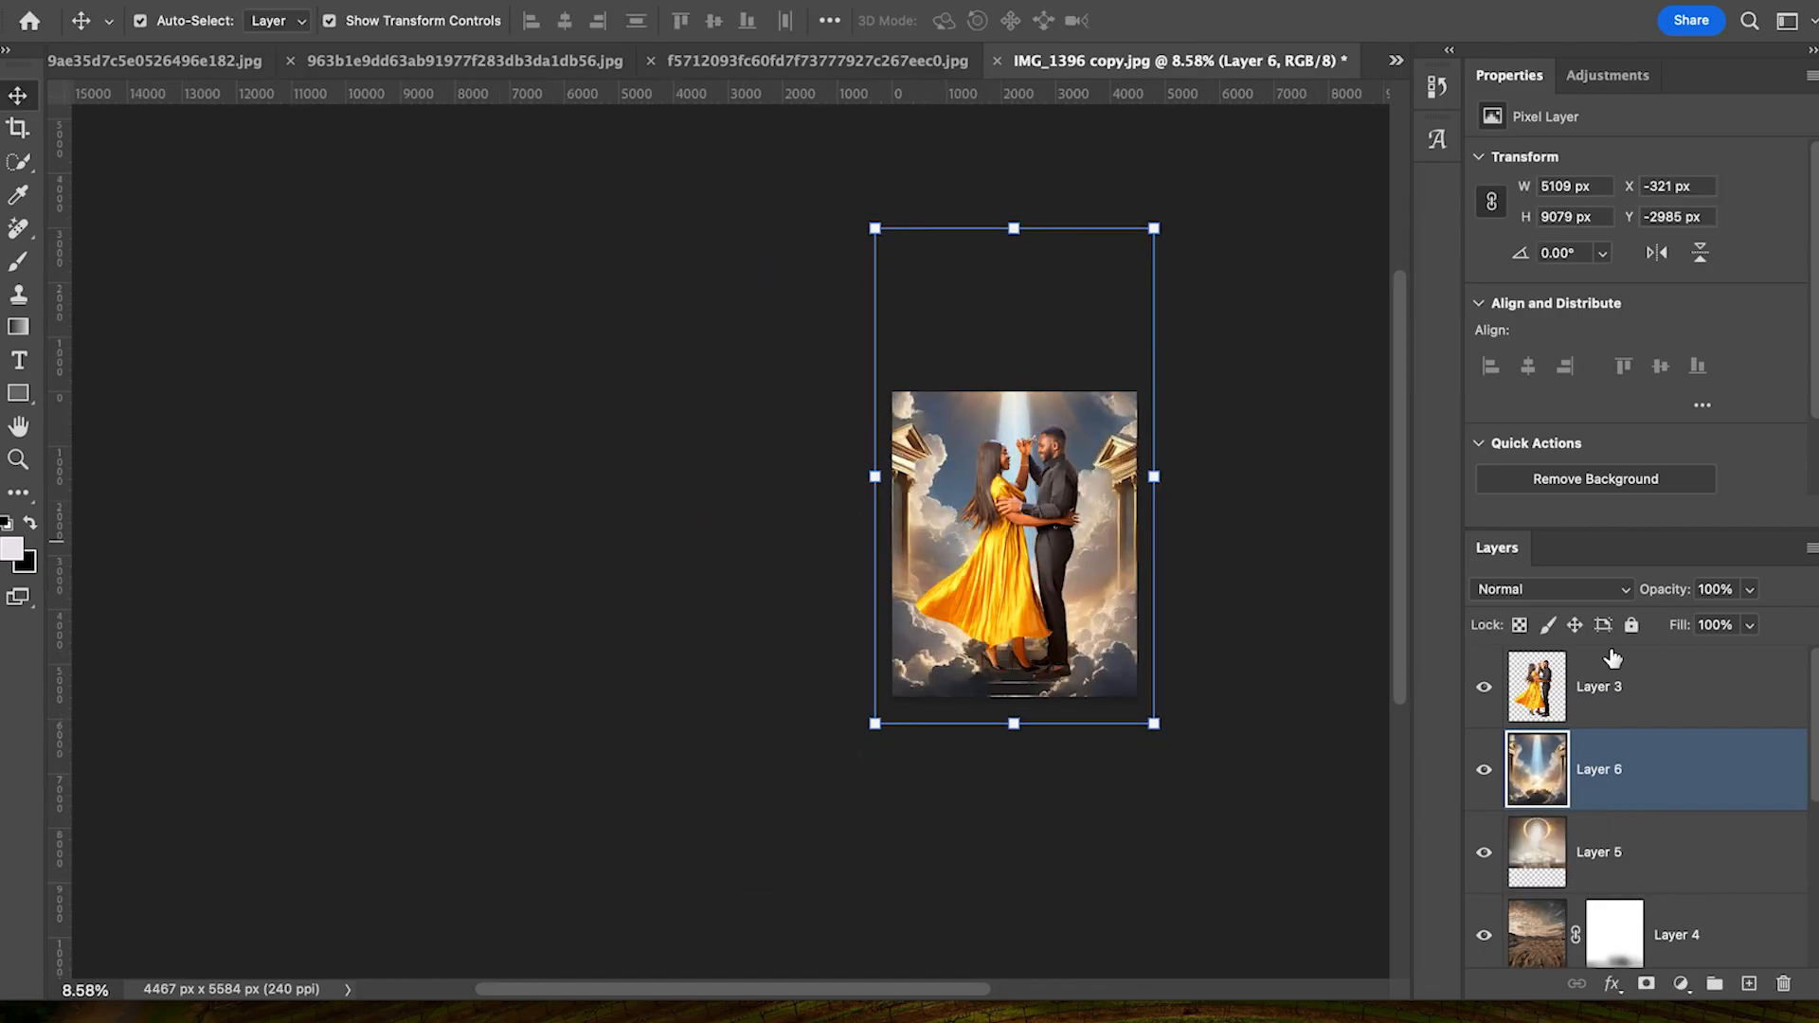
# Step: Set the blend mode of the clouds and columns image on Layer 6 to Multiply
pyautogui.click(1550, 588)
pyautogui.click(1518, 462)
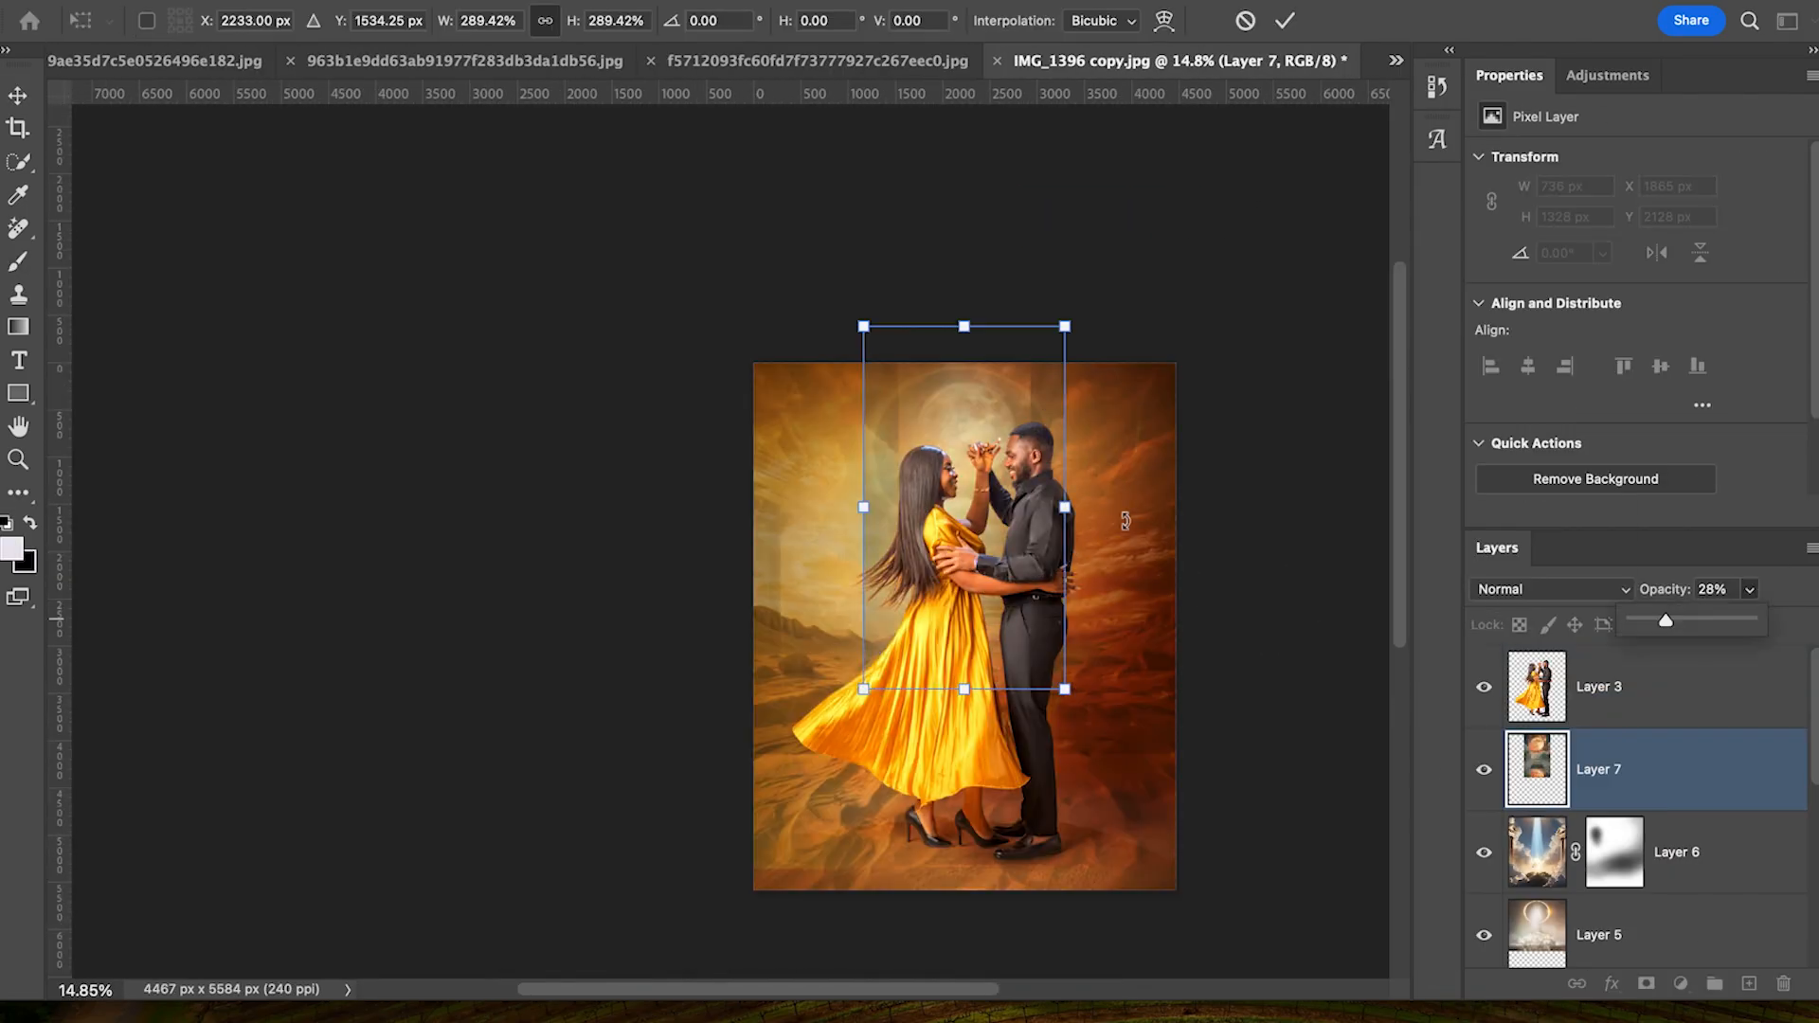
# Step: Enlarge the moon image on Layer 7 to about 3950 × 7127 px and add a layer mask to it
pyautogui.moveTo(1064, 325); pyautogui.dragTo(1125, 191)
pyautogui.click(1645, 984)
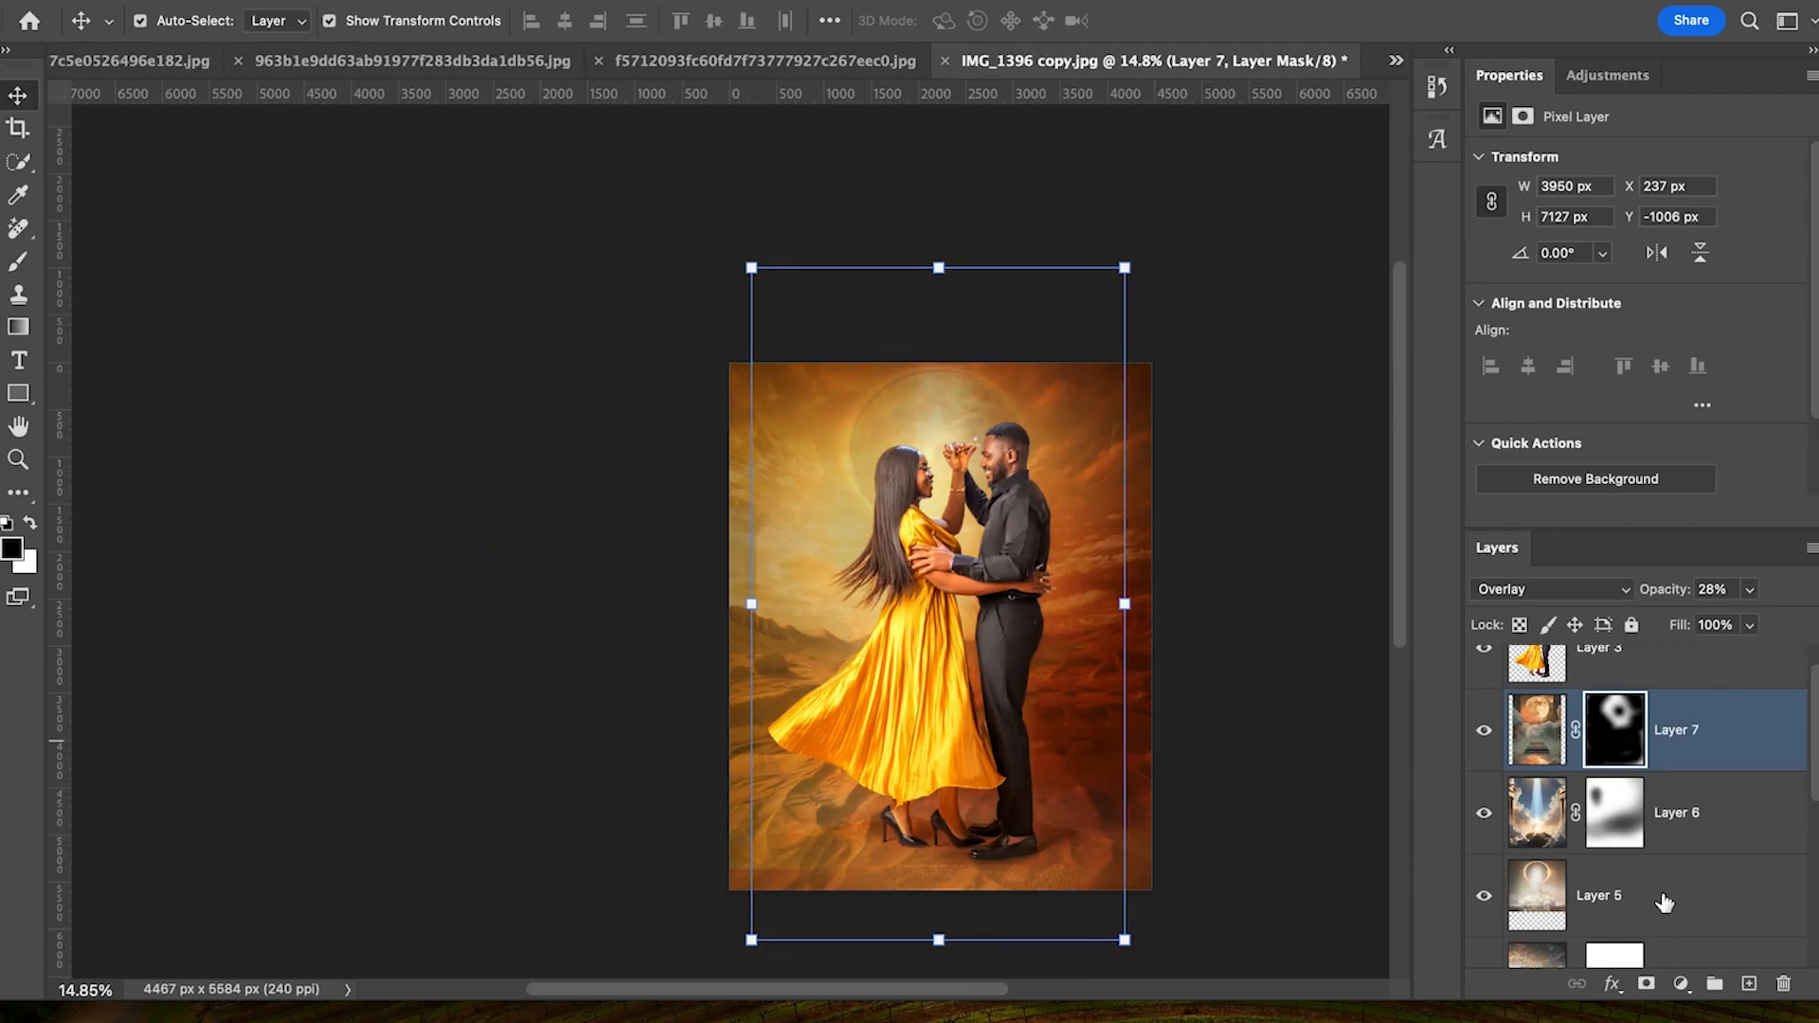
# Step: Set the blend mode of the light-burst image on Layer 8 to Overlay
pyautogui.click(1549, 589)
pyautogui.click(1521, 917)
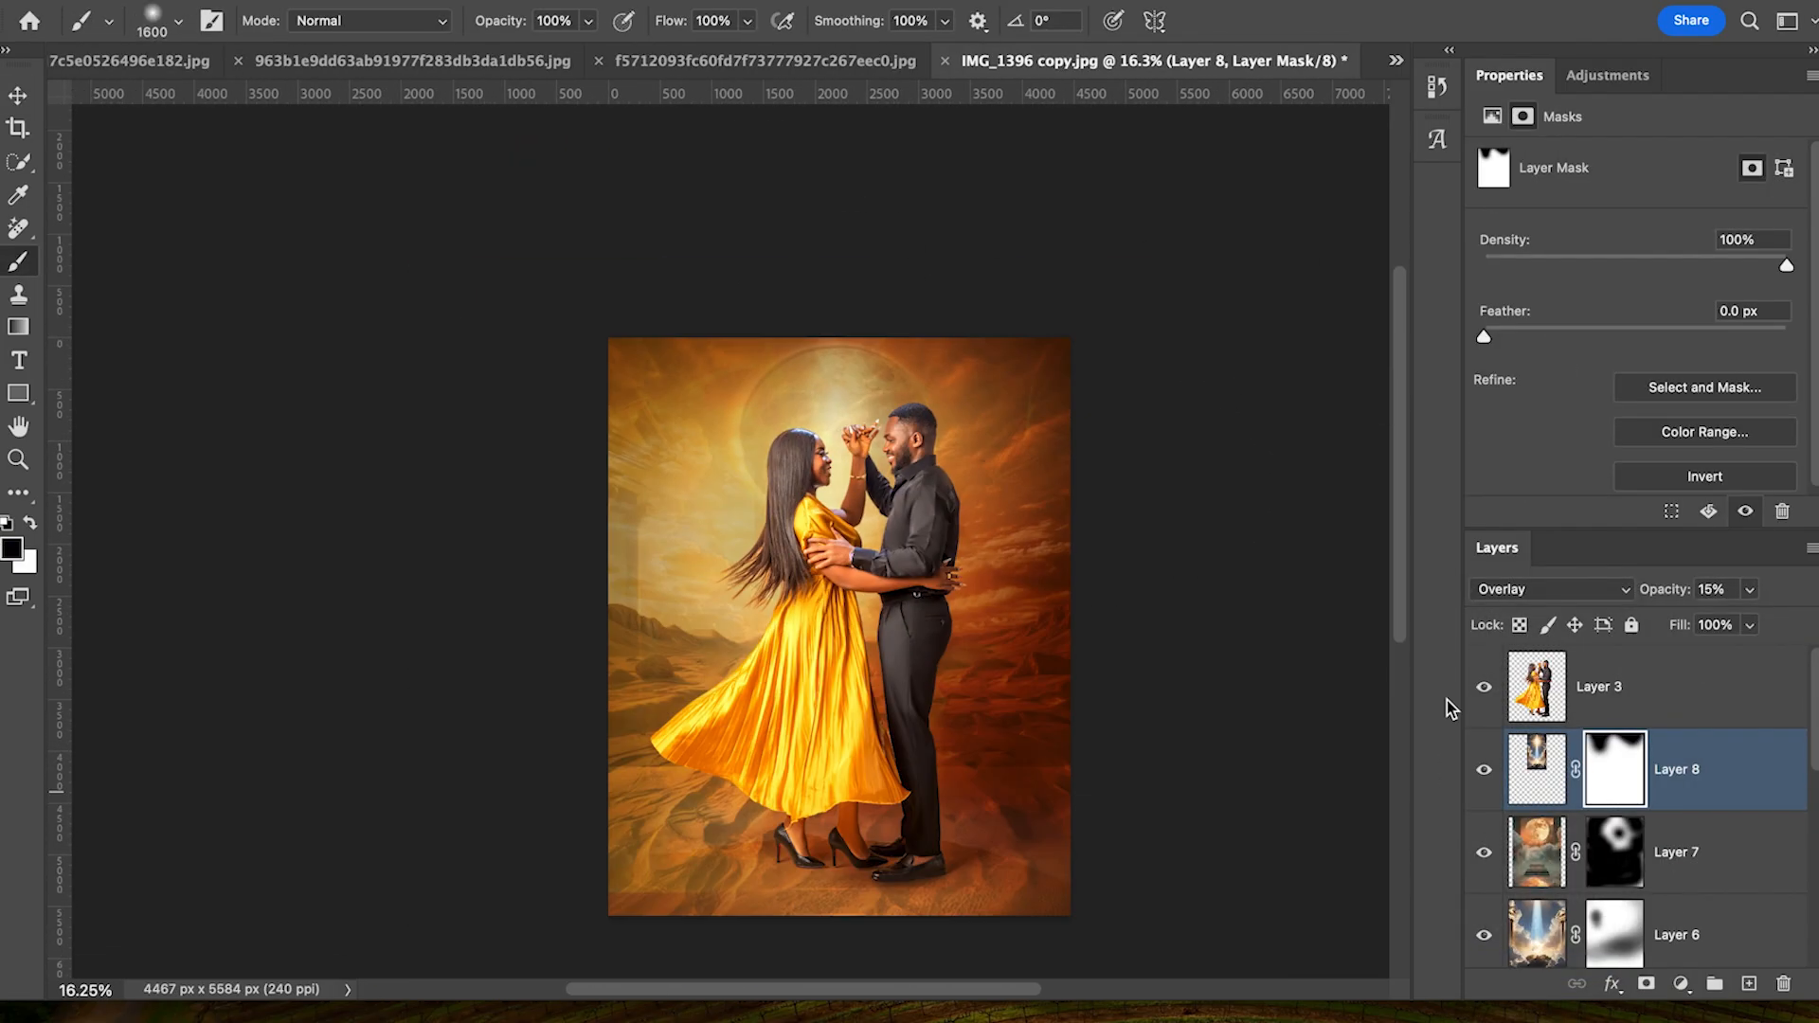
# Step: Stamp all visible layers into a new merged layer and duplicate it
pyautogui.hotkey('ctrl', 'alt', 'shift', 'e')
pyautogui.hotkey('ctrl', 'j')
# Step: Open the Camera Raw Filter on the duplicated layer and lower the background mask's temperature to about -89
pyautogui.hotkey('ctrl', 'shift', 'a')
pyautogui.moveTo(1542, 589); pyautogui.dragTo(1376, 592)
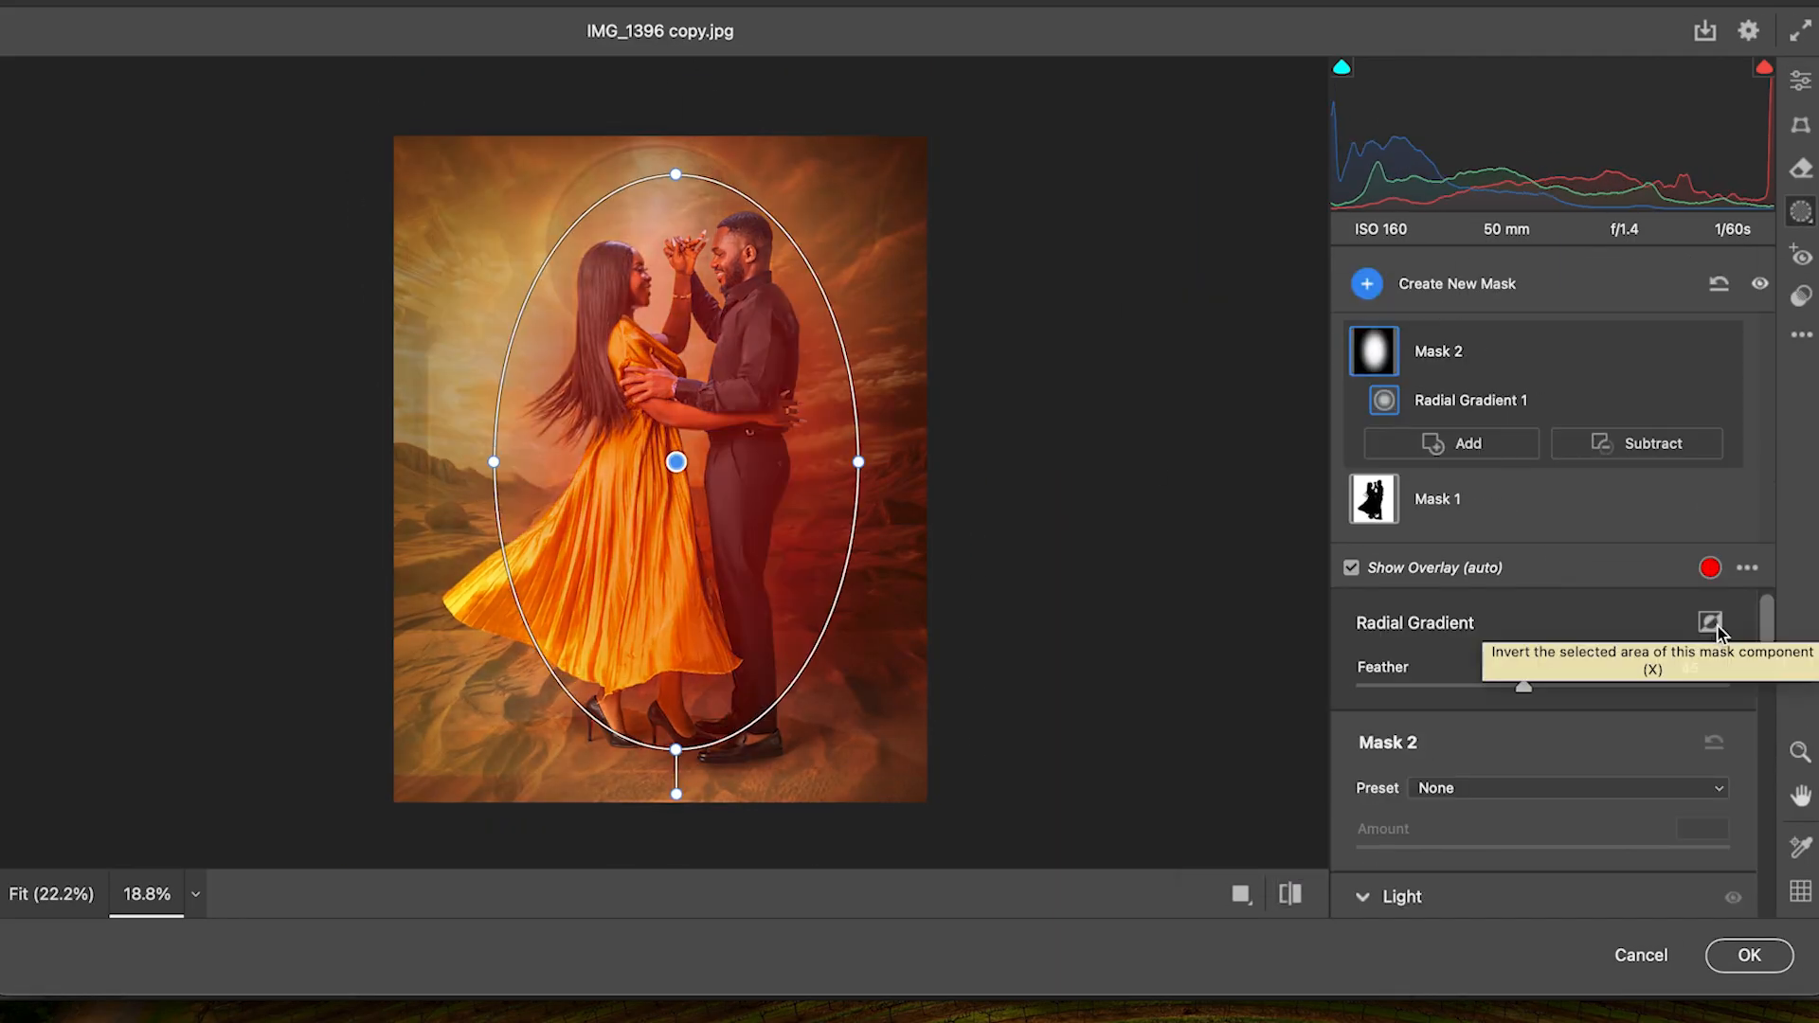
# Step: Invert the radial gradient mask to affect the area around the couple, adjust its Light settings, apply the filter and toggle the composite for comparison
pyautogui.click(1710, 623)
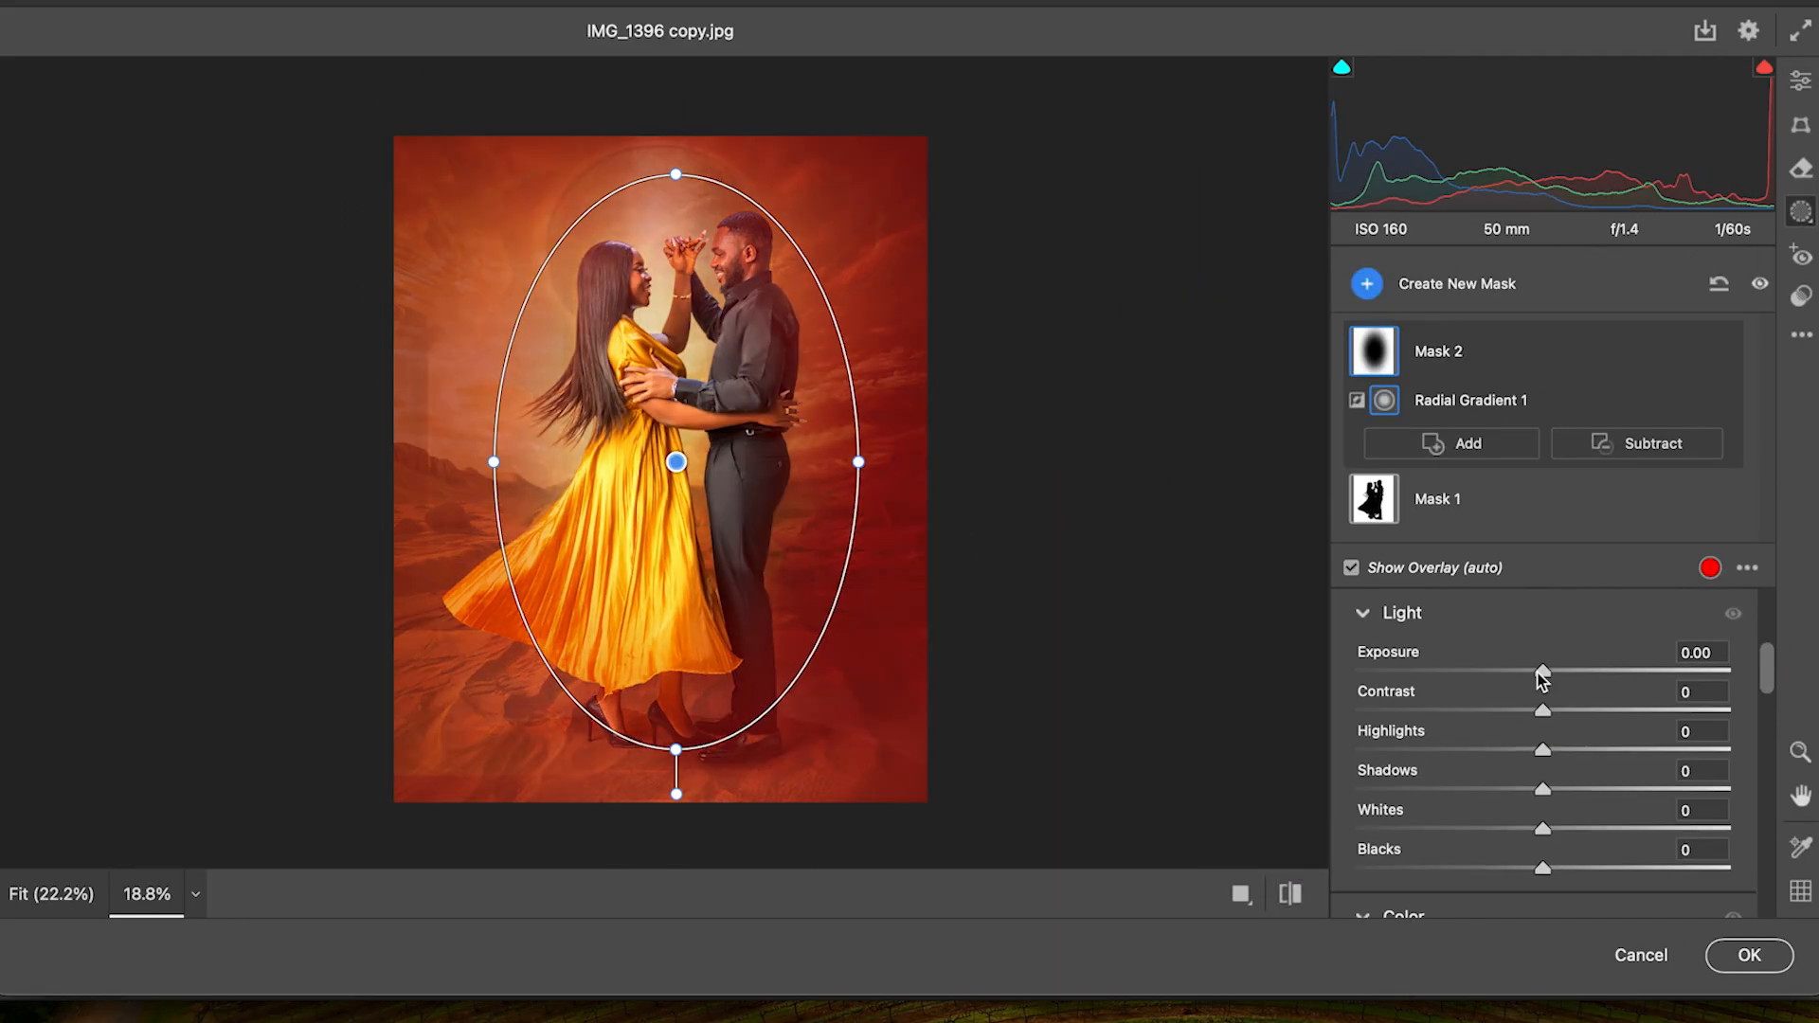
pyautogui.moveTo(1572, 805); pyautogui.dragTo(1635, 805)
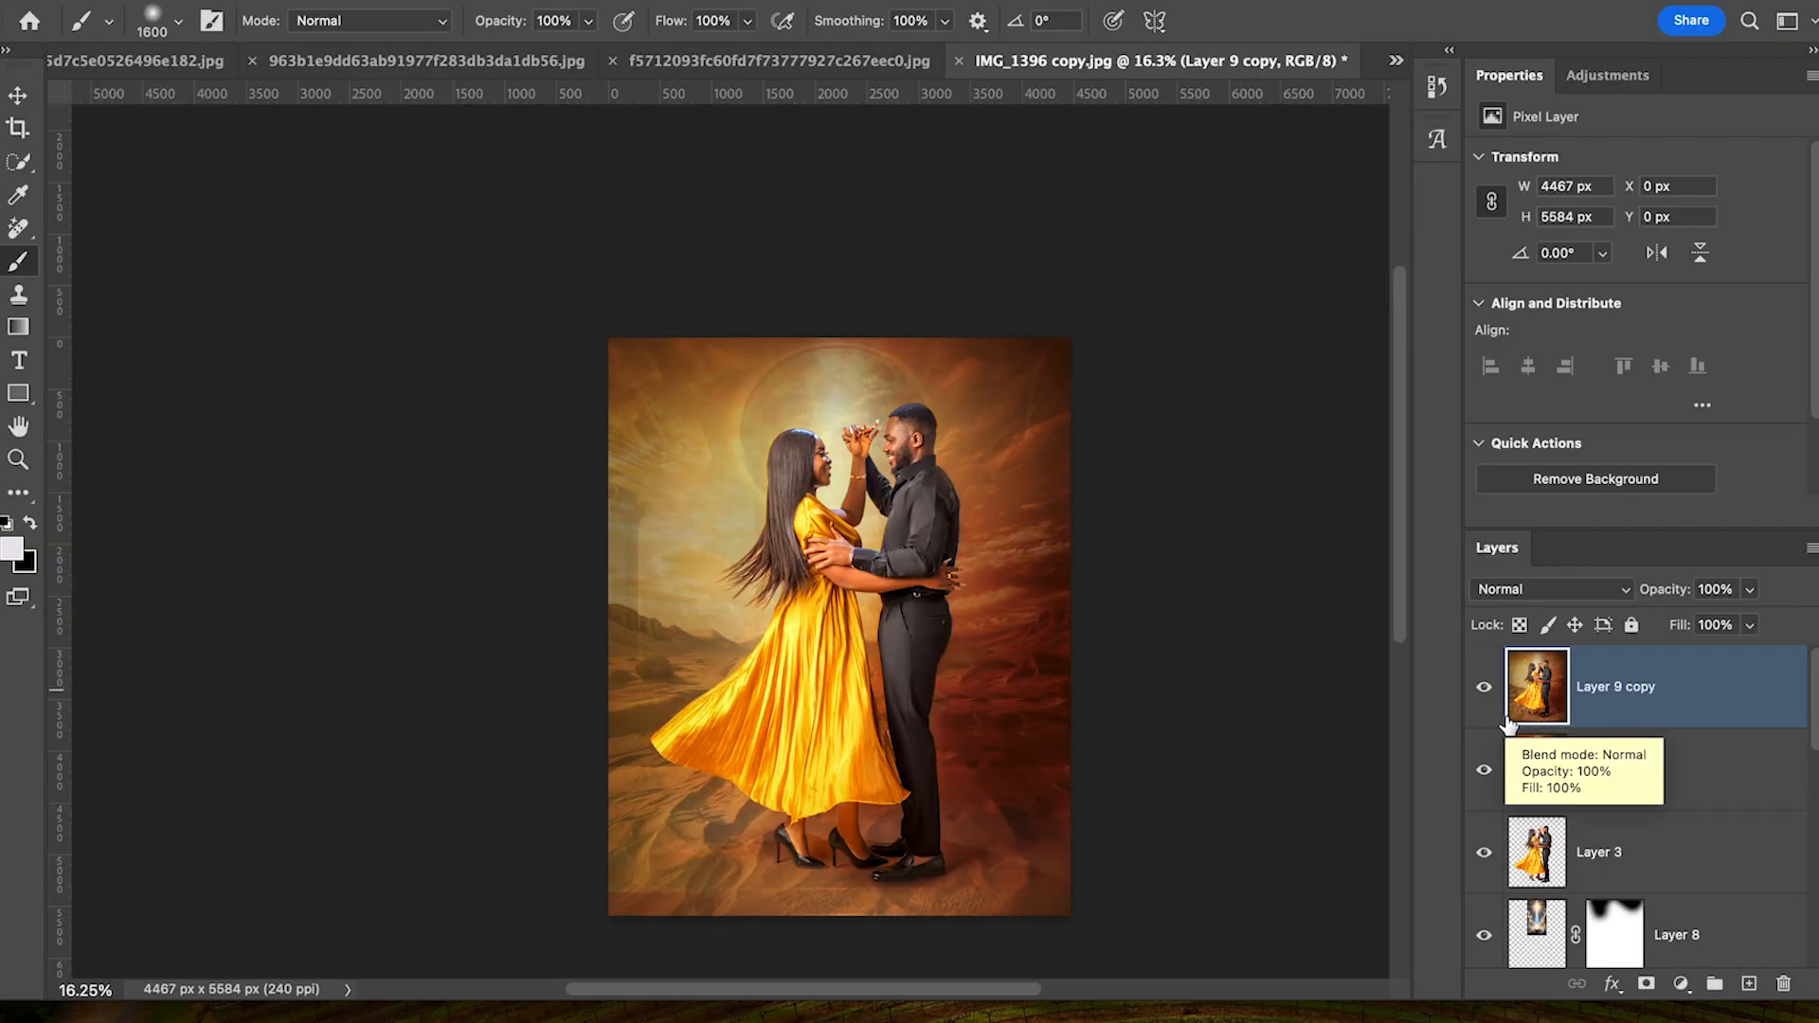
pyautogui.click(1484, 686)
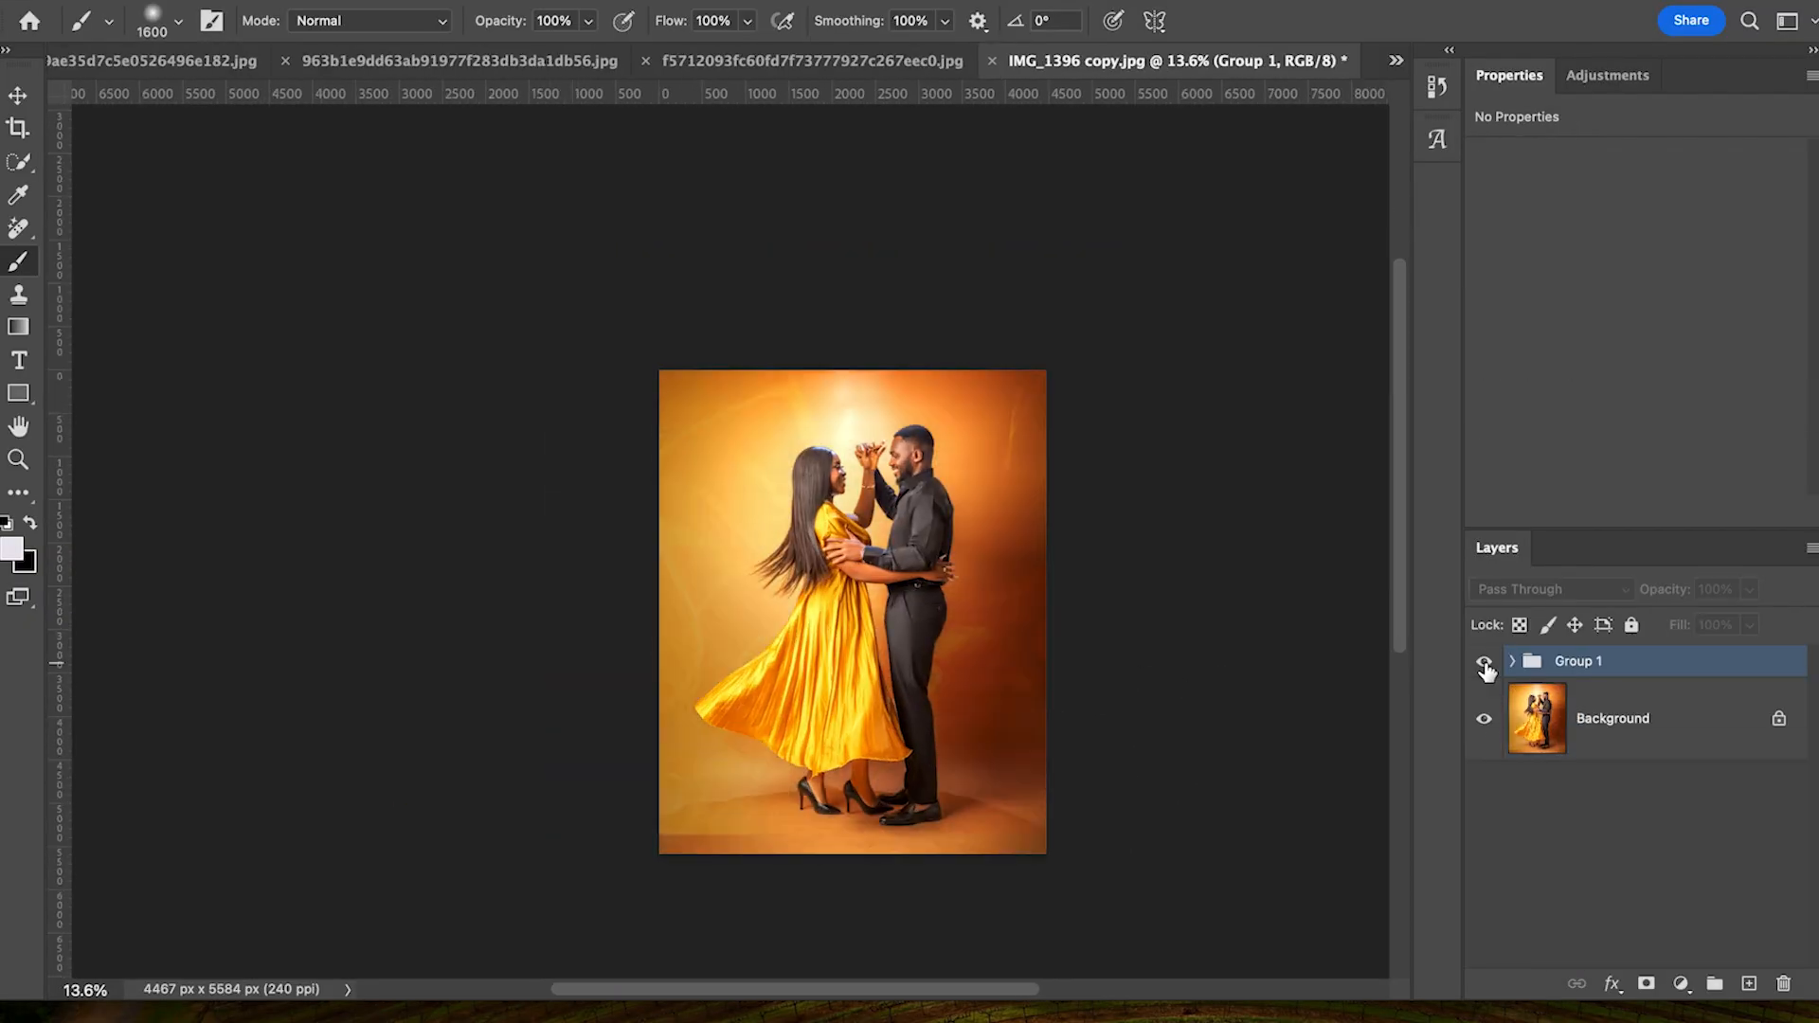
pyautogui.click(1485, 668)
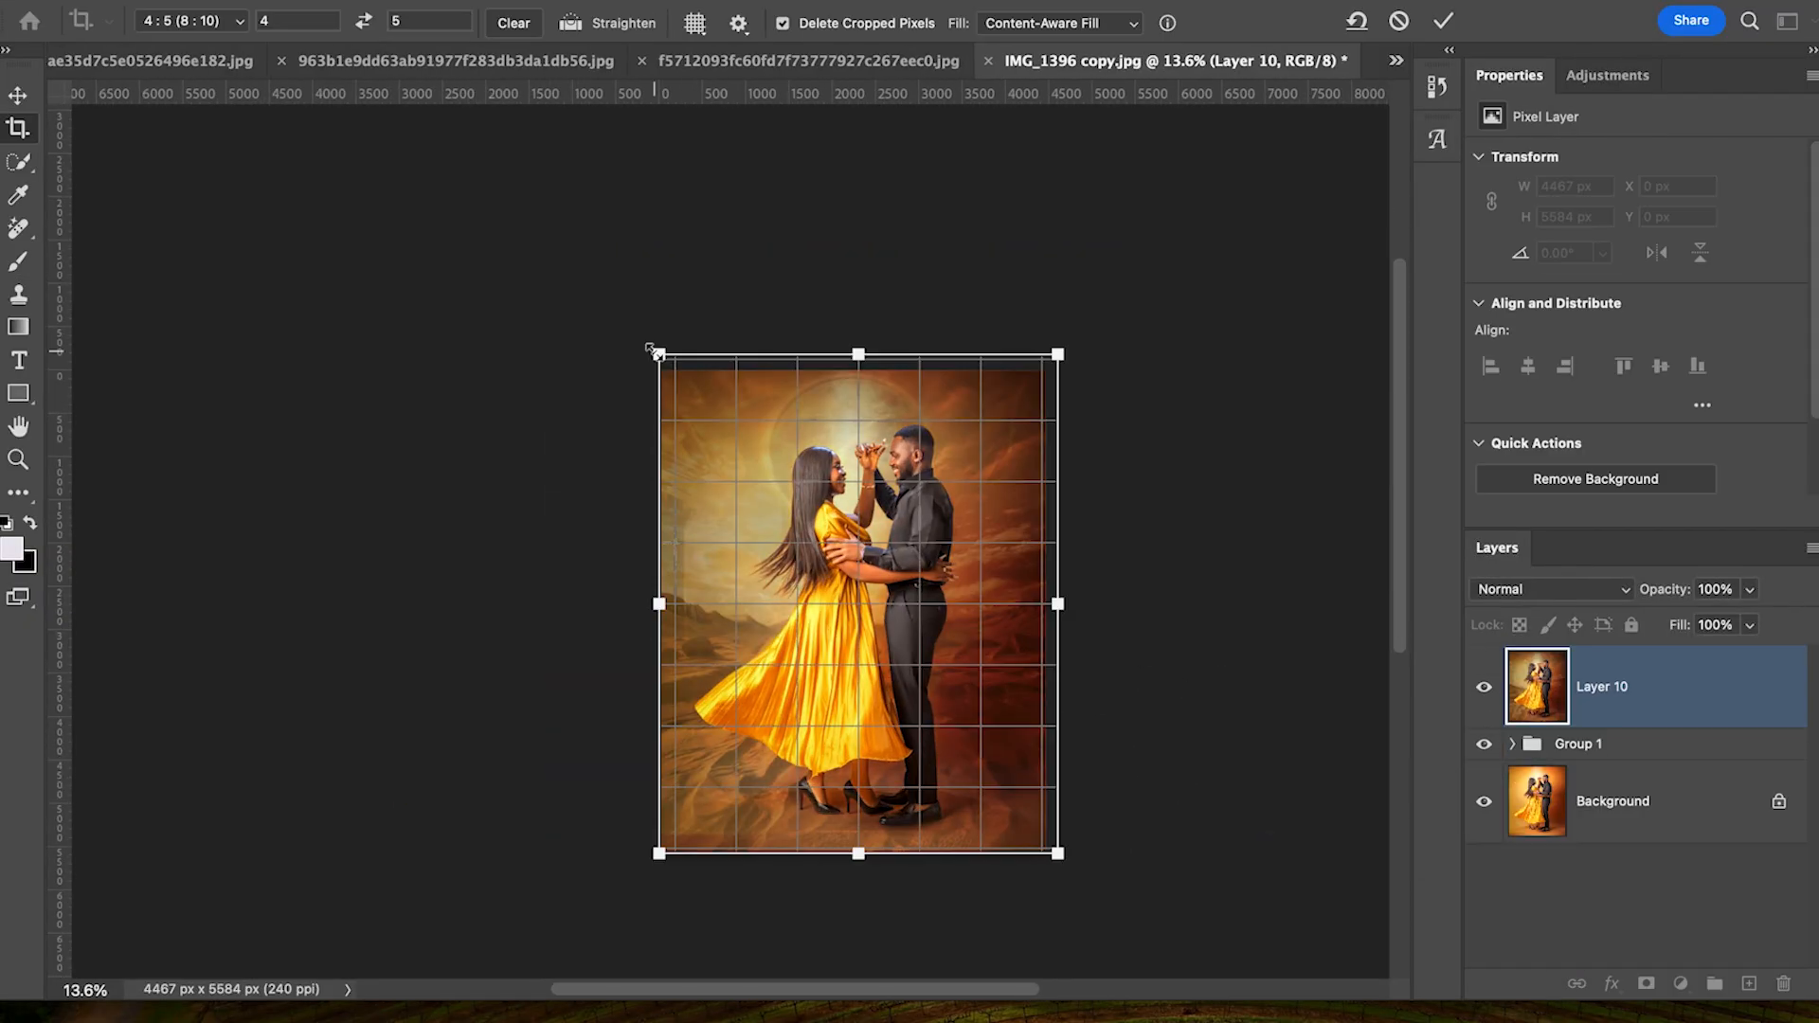
# Step: Extend the canvas around the merged composite at a 4:5 ratio with Content-Aware Fill
pyautogui.press('Return')
pyautogui.scroll(-2, 981, 541)
pyautogui.click(1173, 702)
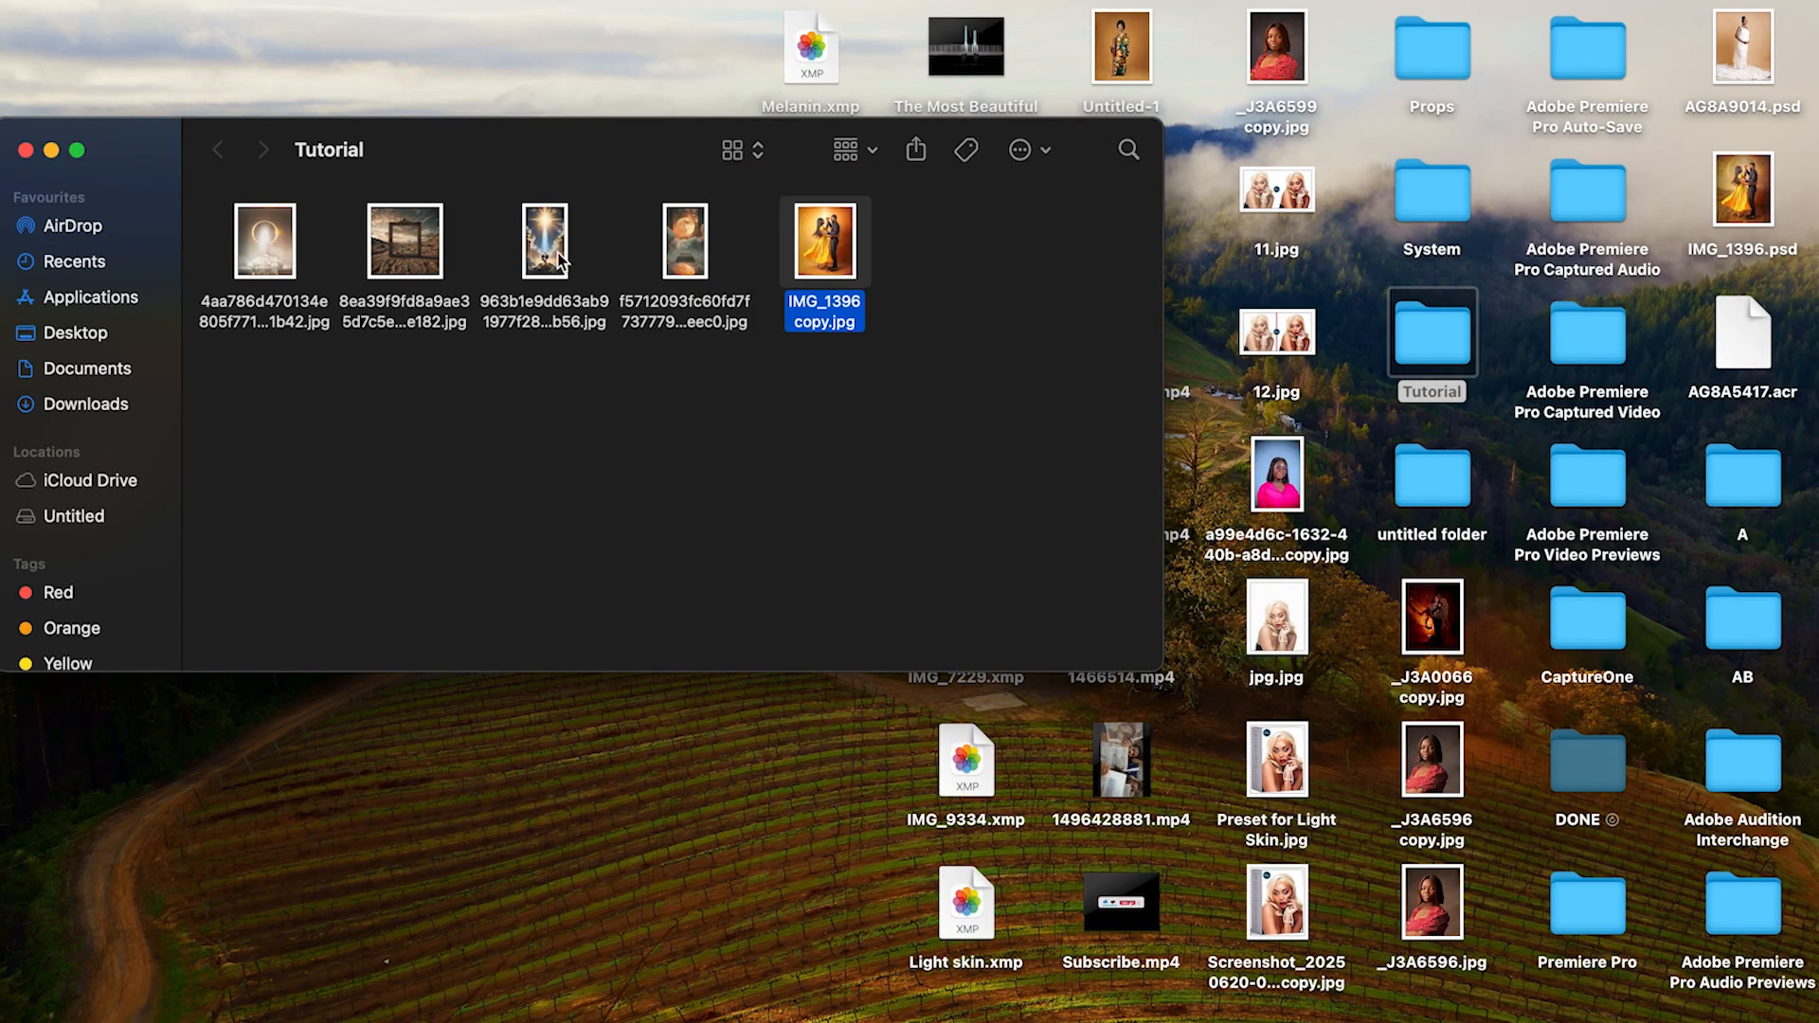
# Step: Preview the four background images in the Tutorial folder one after another with Quick Look
pyautogui.moveTo(209, 250); pyautogui.dragTo(397, 265)
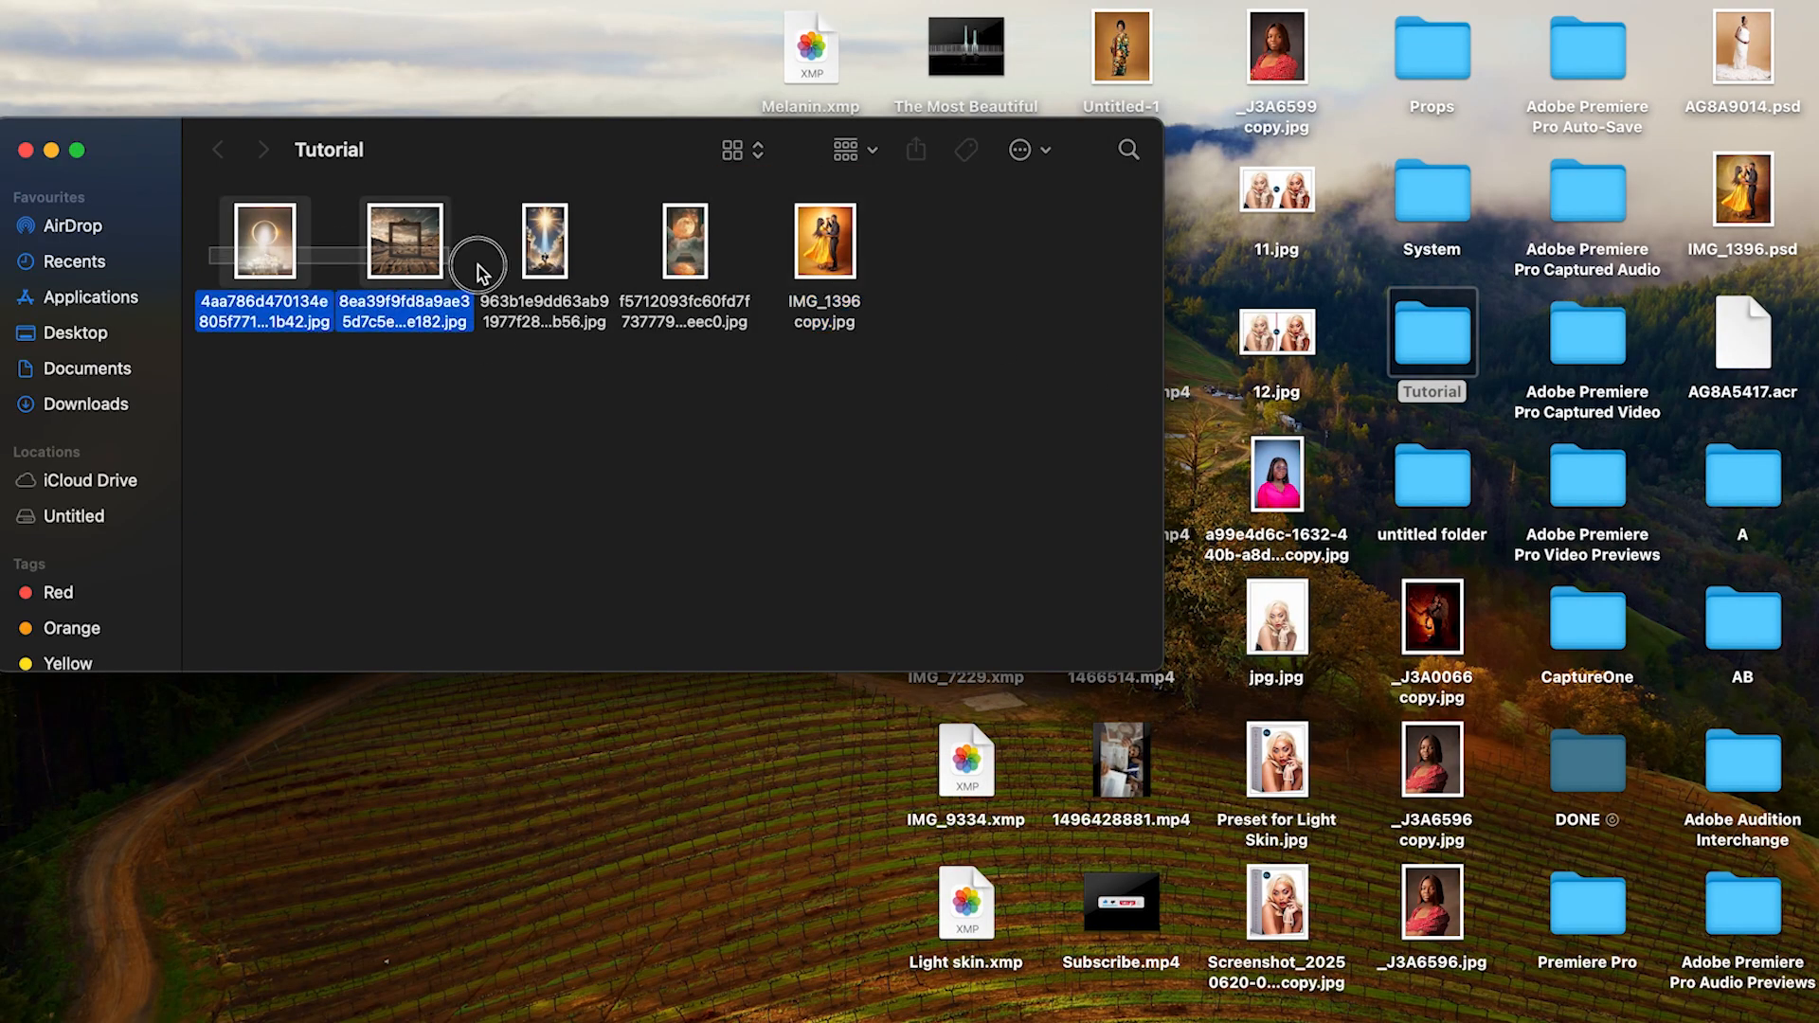
pyautogui.press('space')
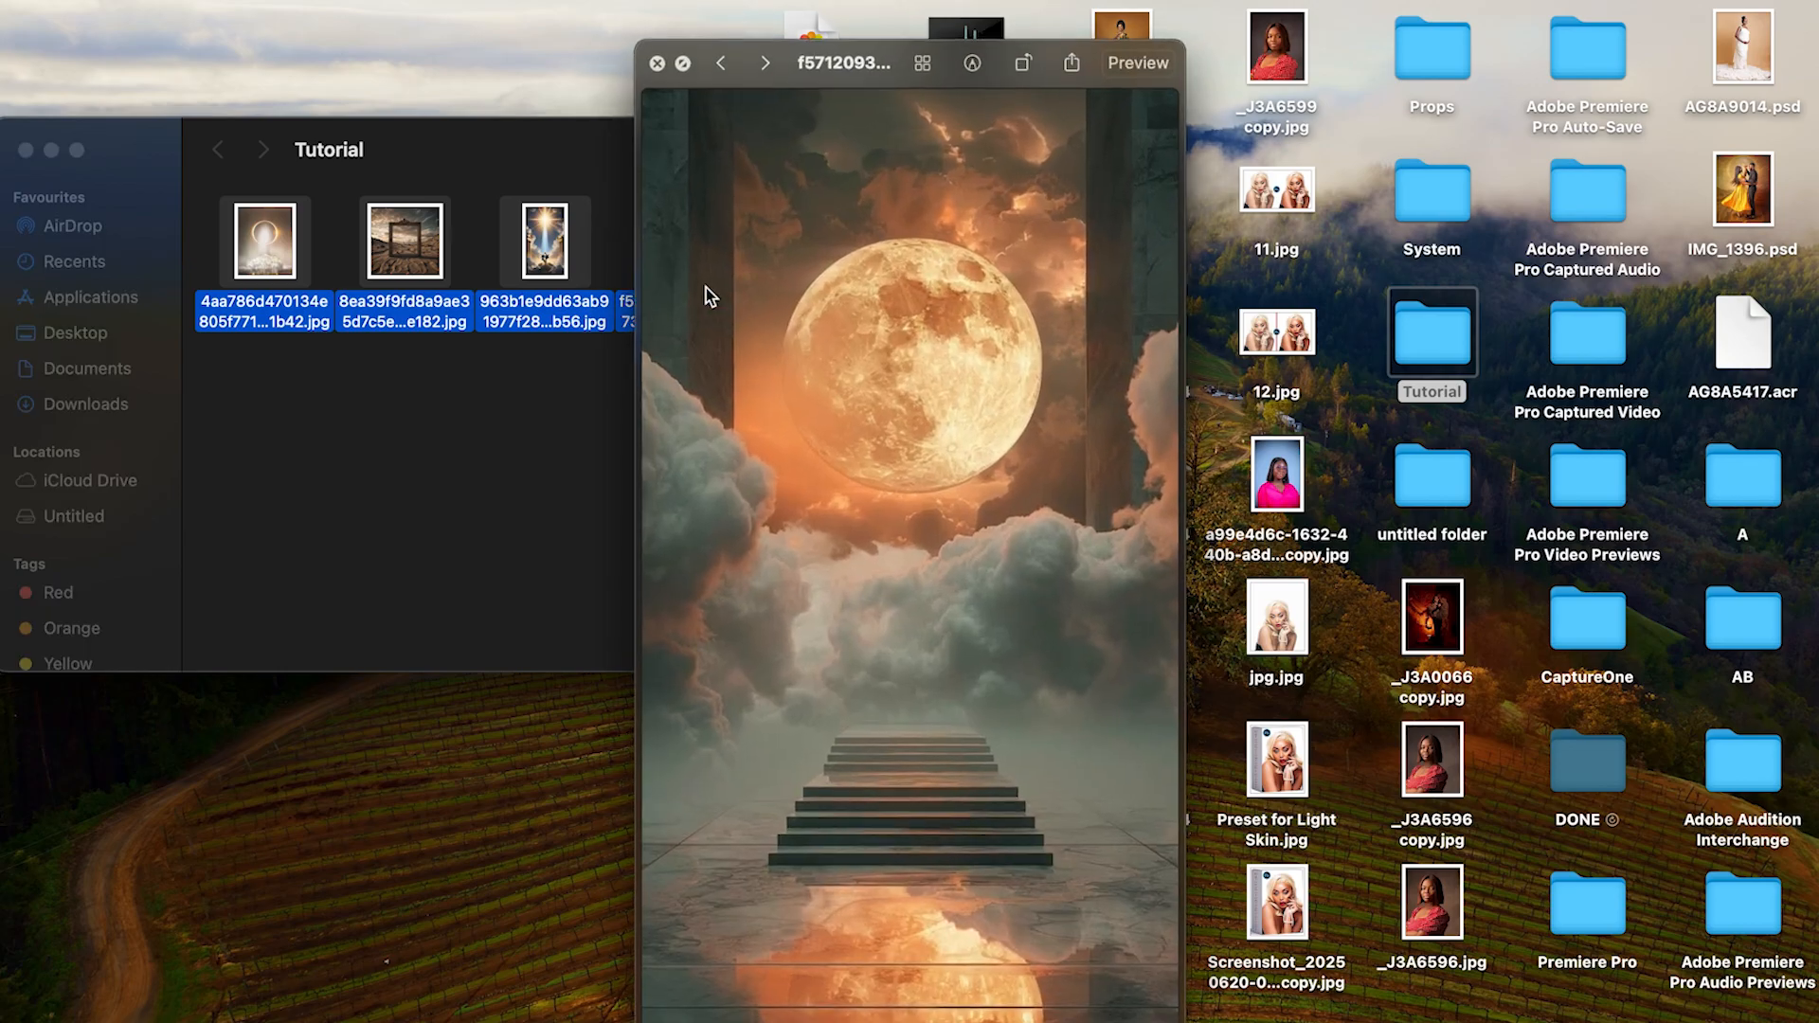
pyautogui.press('Left')
pyautogui.press('Left')
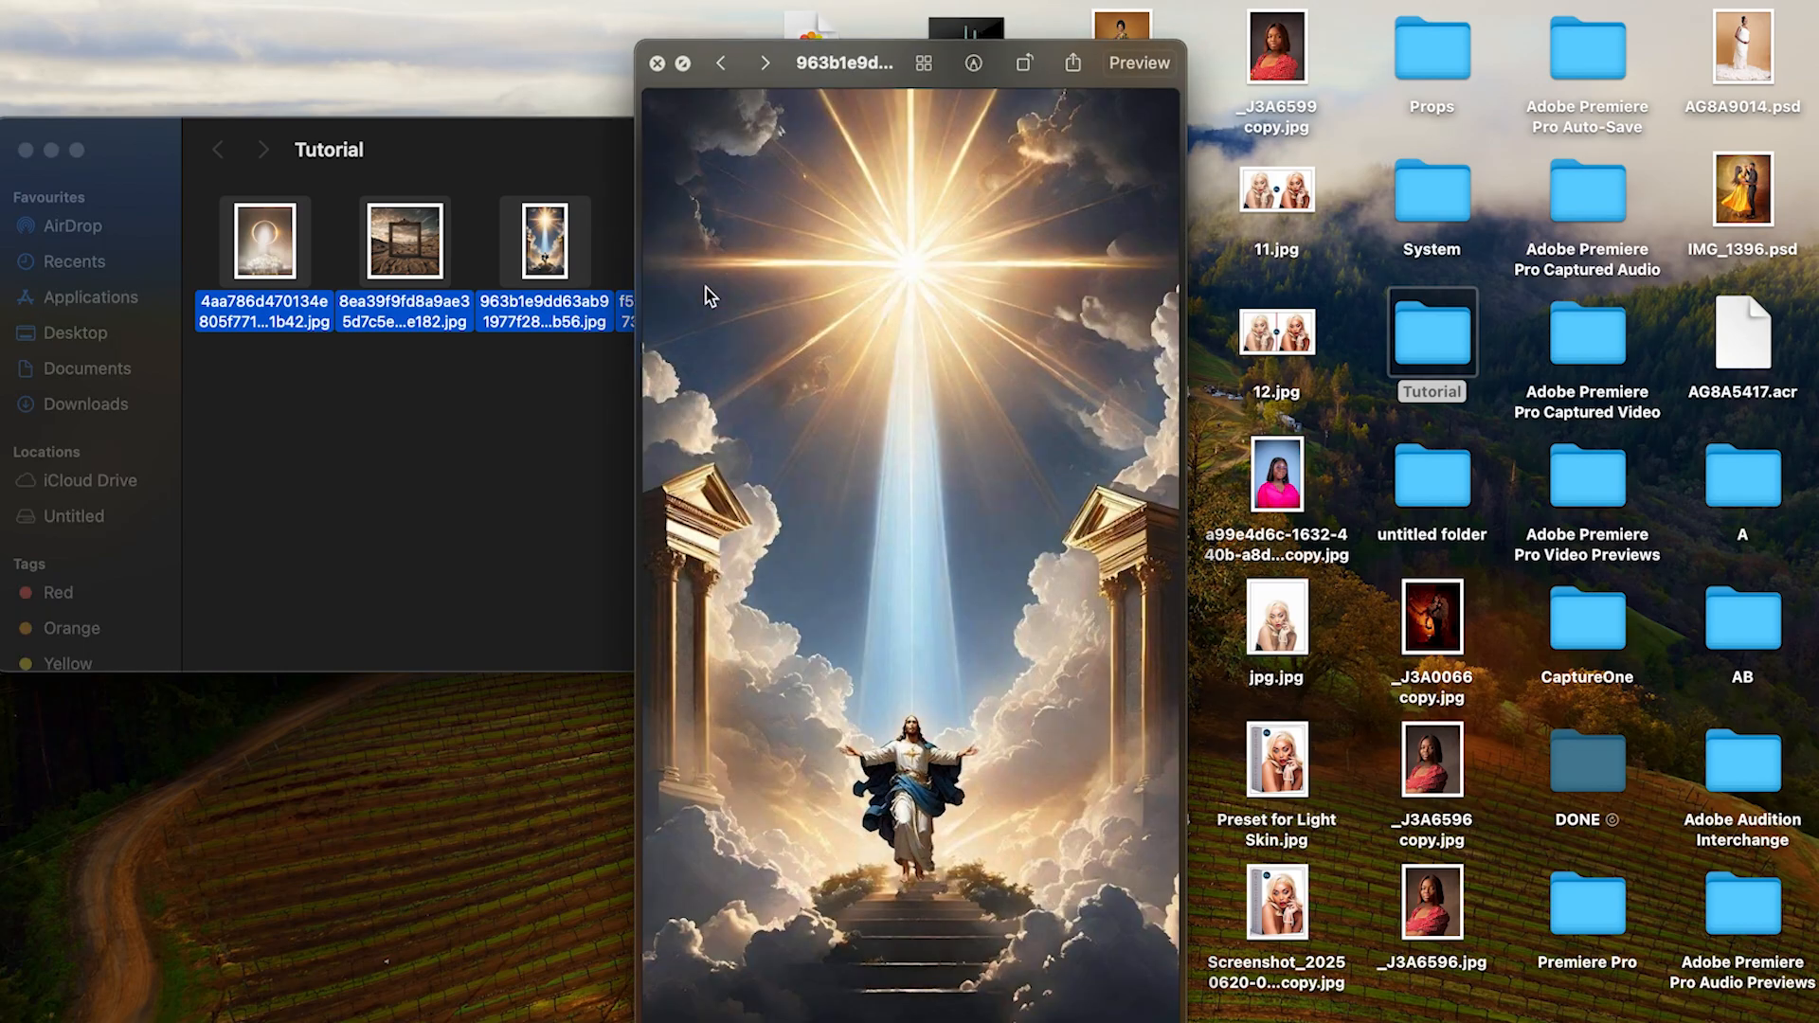
pyautogui.press('Left')
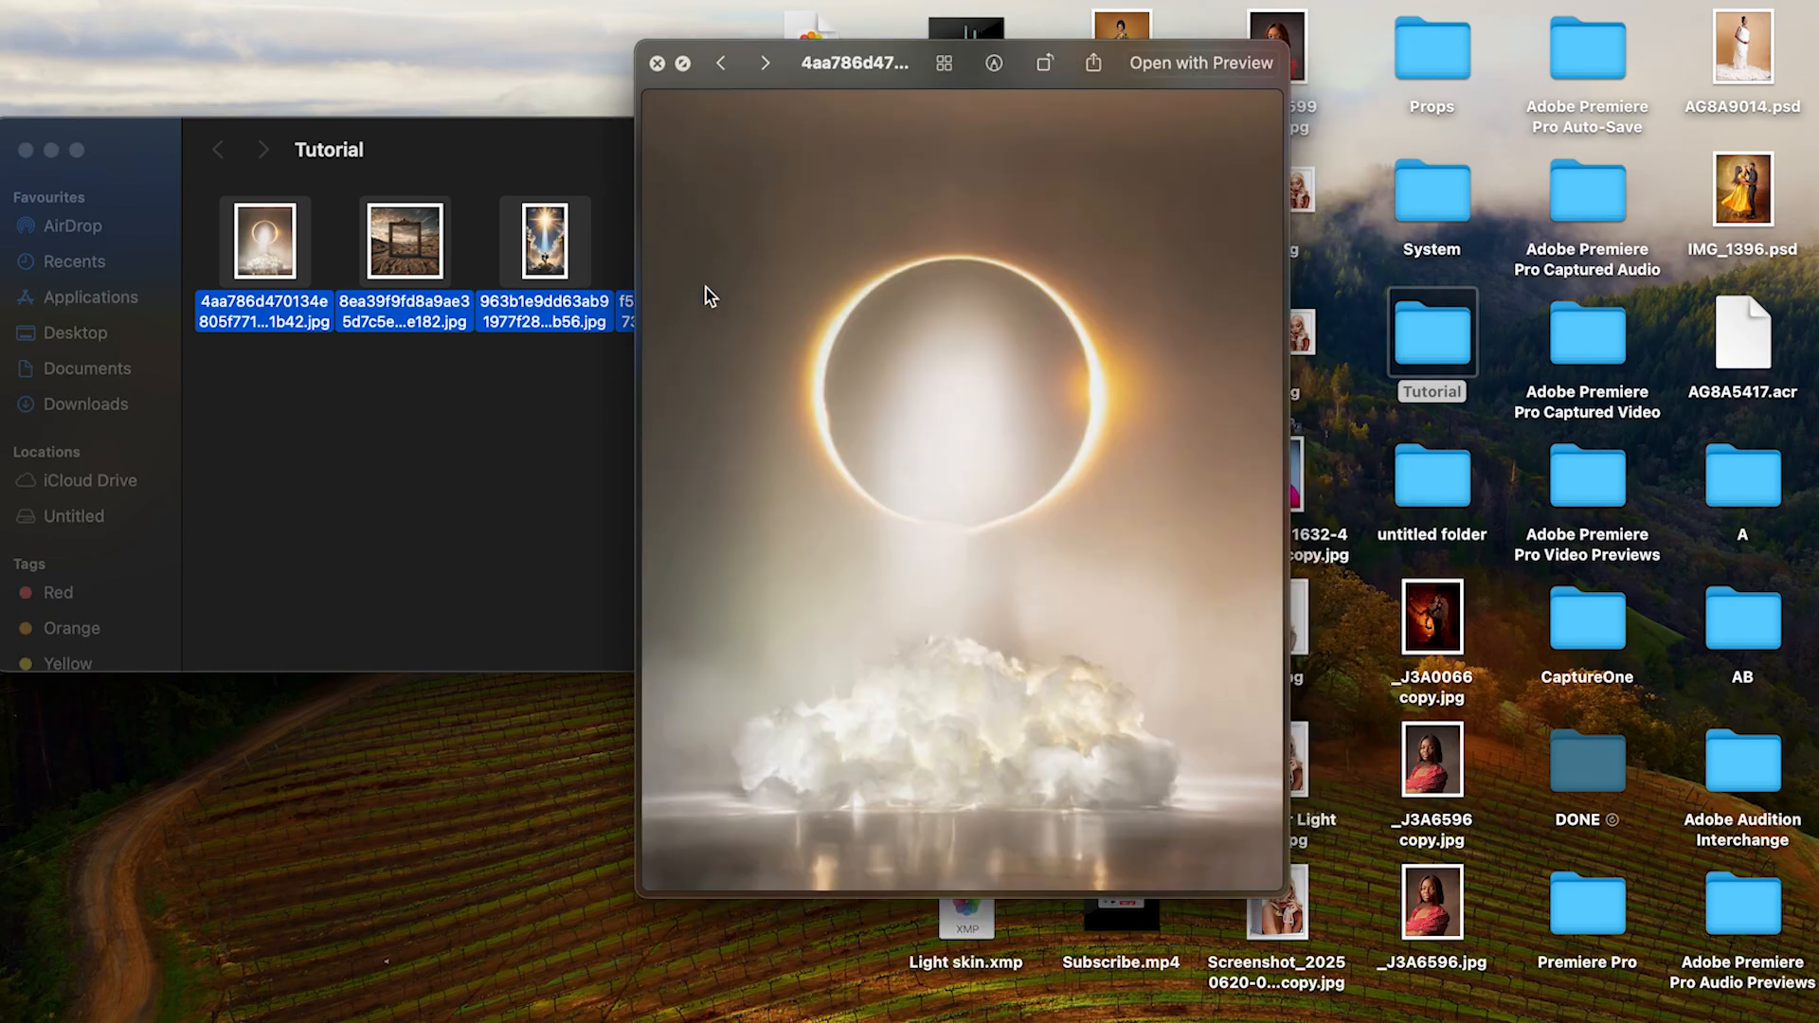
pyautogui.press('space')
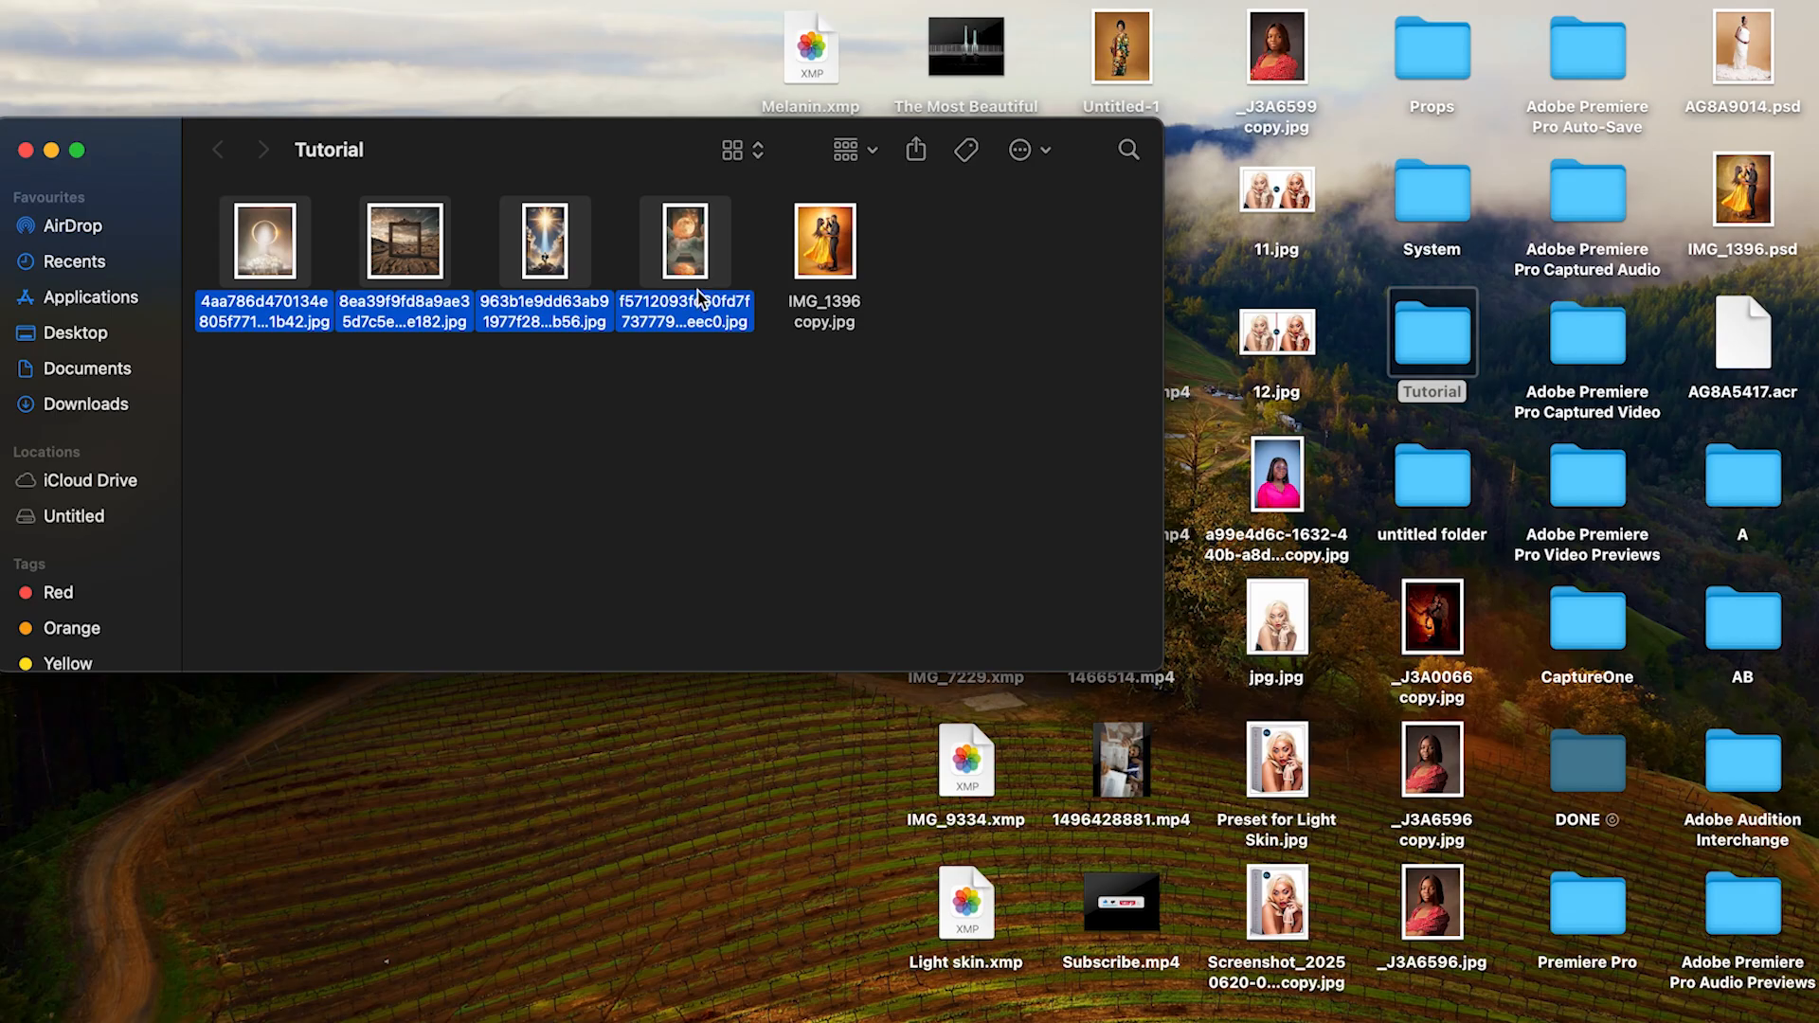
# Step: Select all five images in the Tutorial folder and open them in Adobe Photoshop 2024
pyautogui.moveTo(1002, 258); pyautogui.dragTo(228, 276)
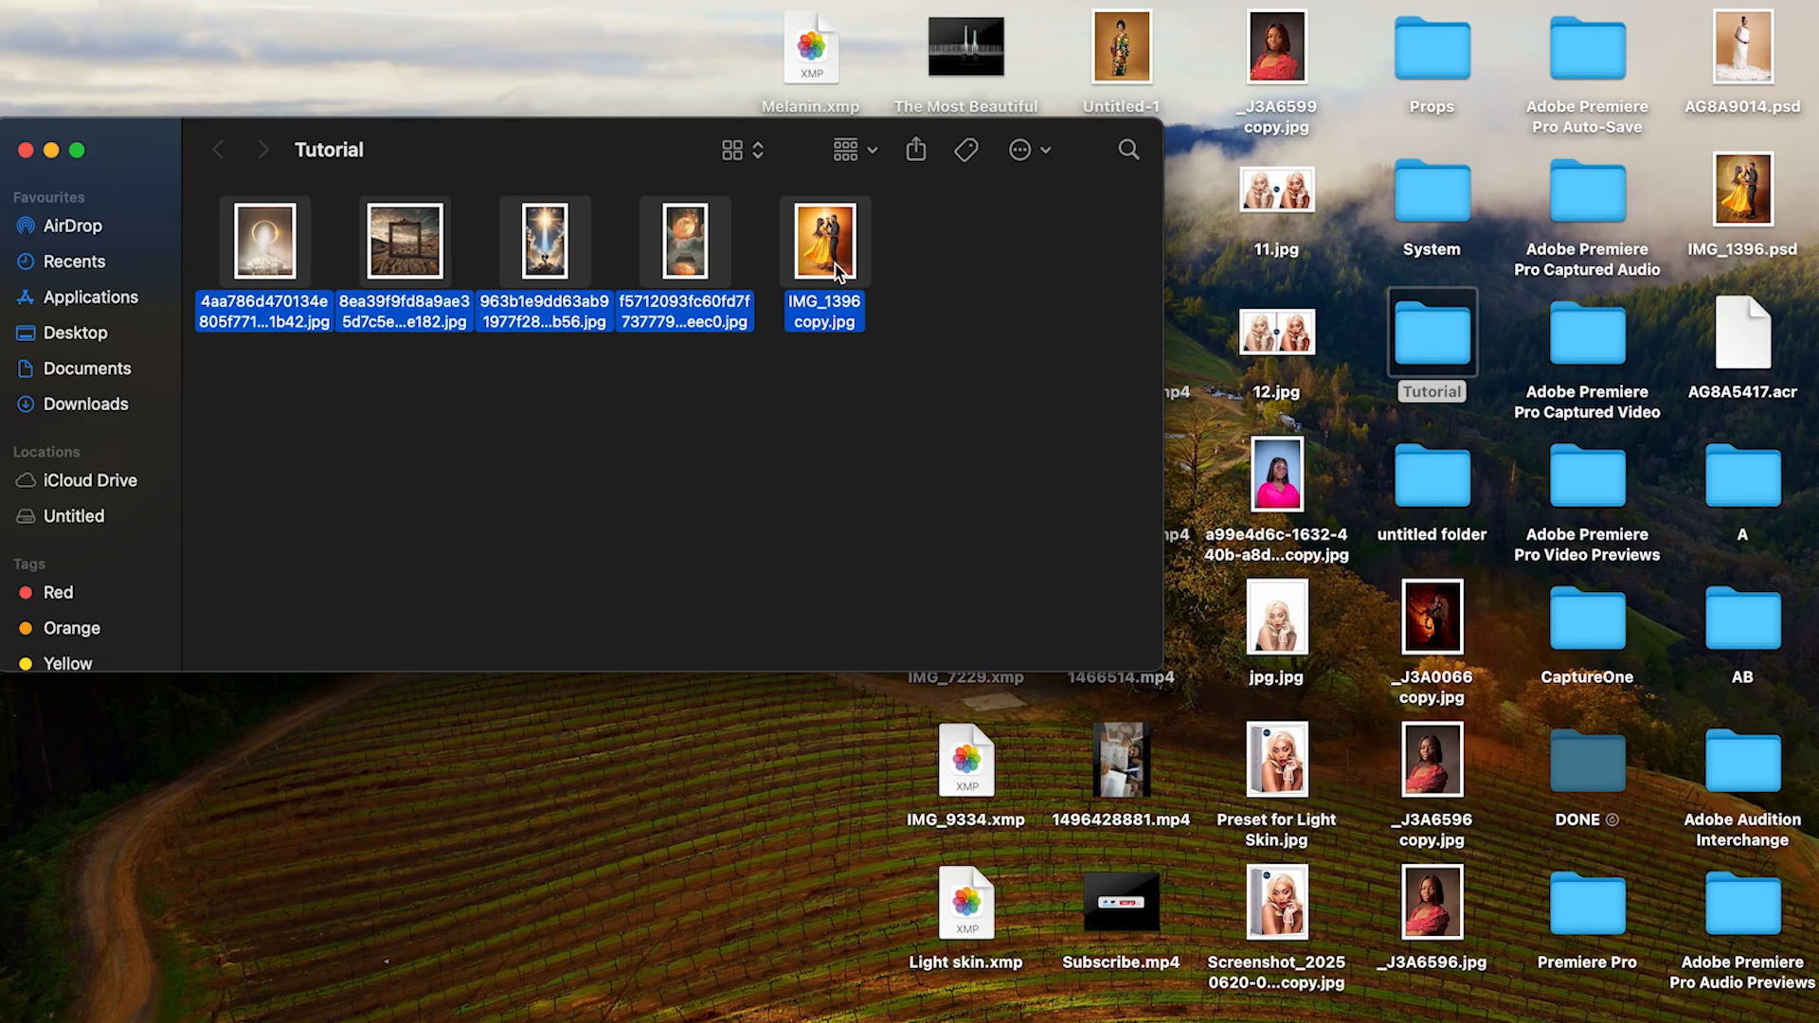
pyautogui.rightClick(840, 277)
pyautogui.moveTo(1027, 333)
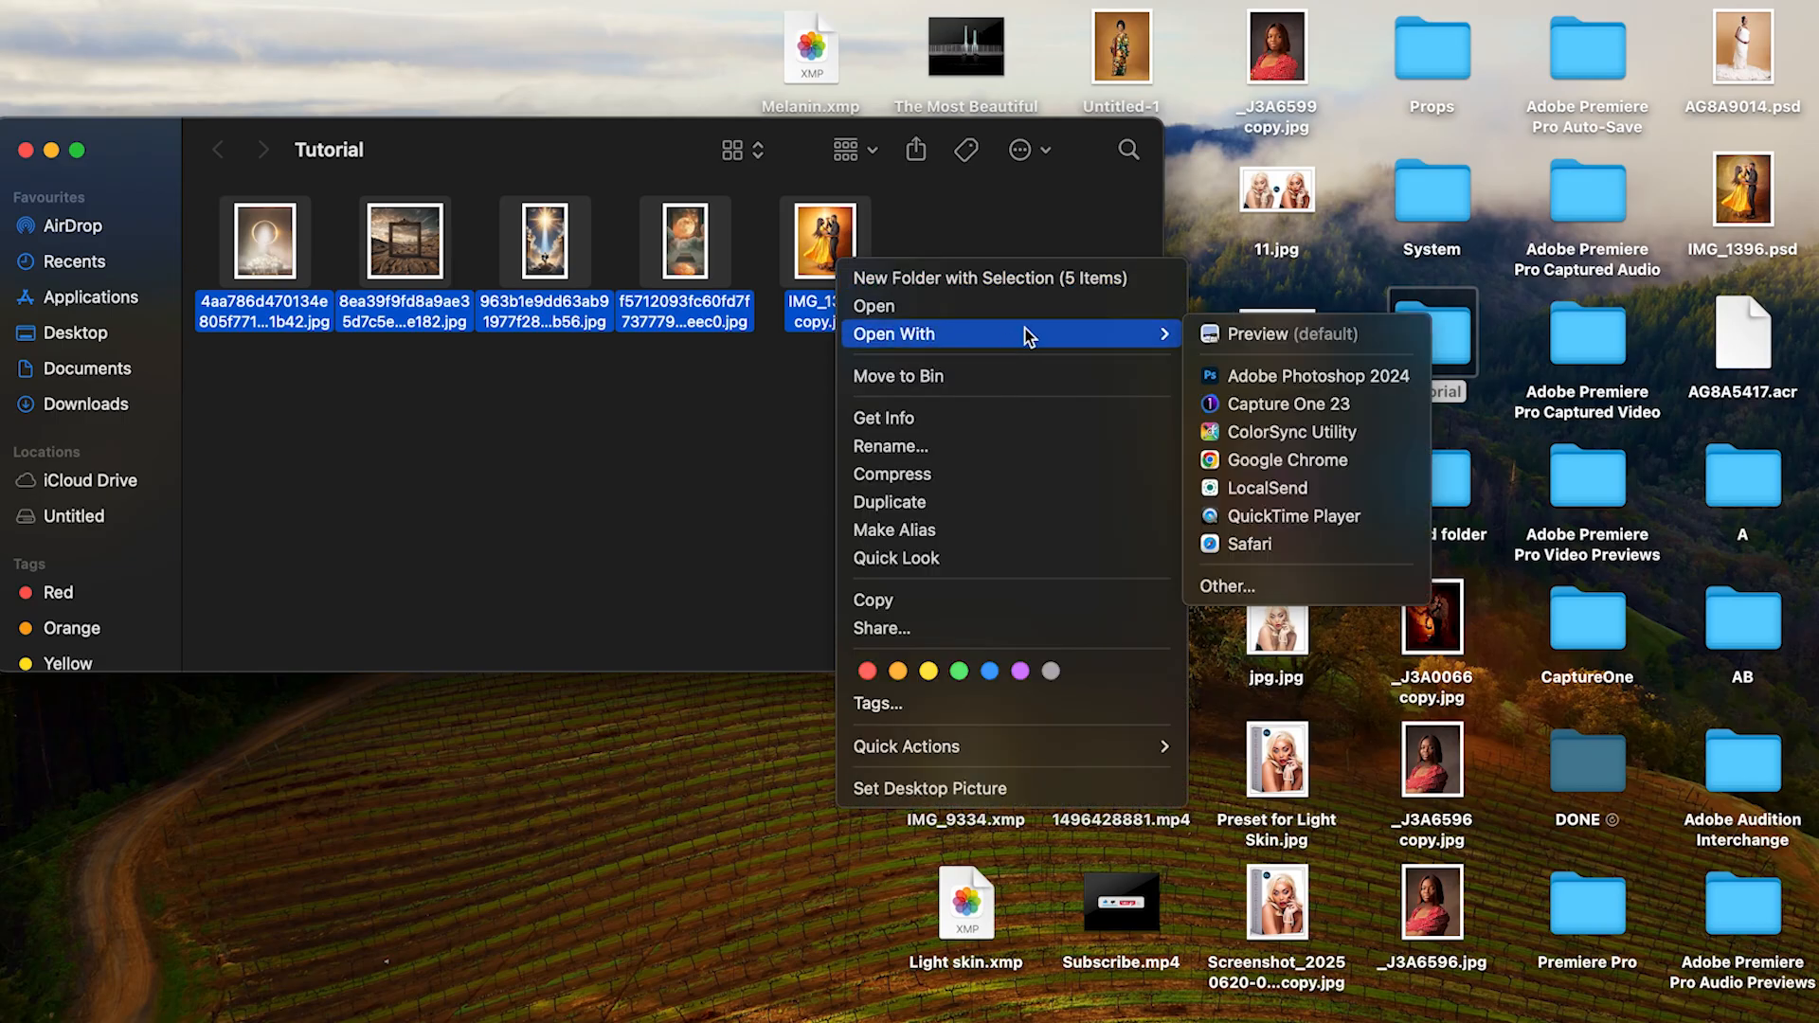
pyautogui.click(1281, 377)
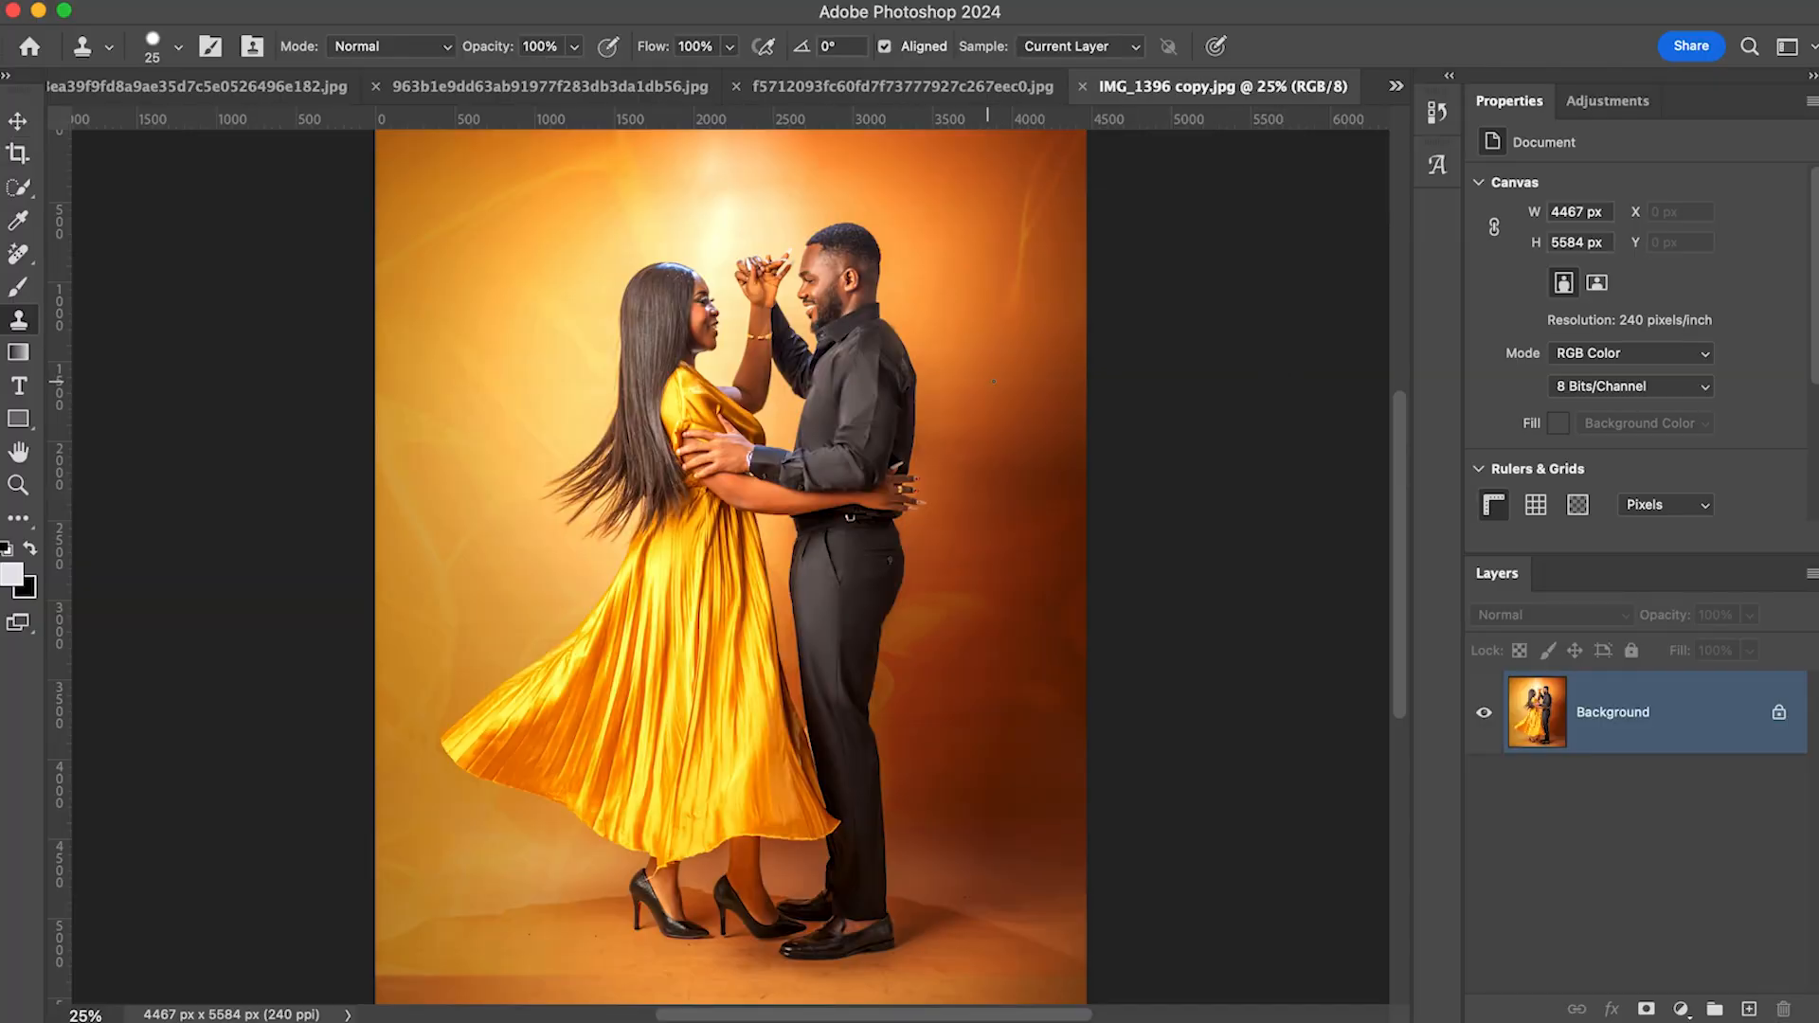
# Step: Examine the couple's photo overall and up close, especially the trousers, dress hem, shoes and floor
pyautogui.scroll(-2, 926, 436)
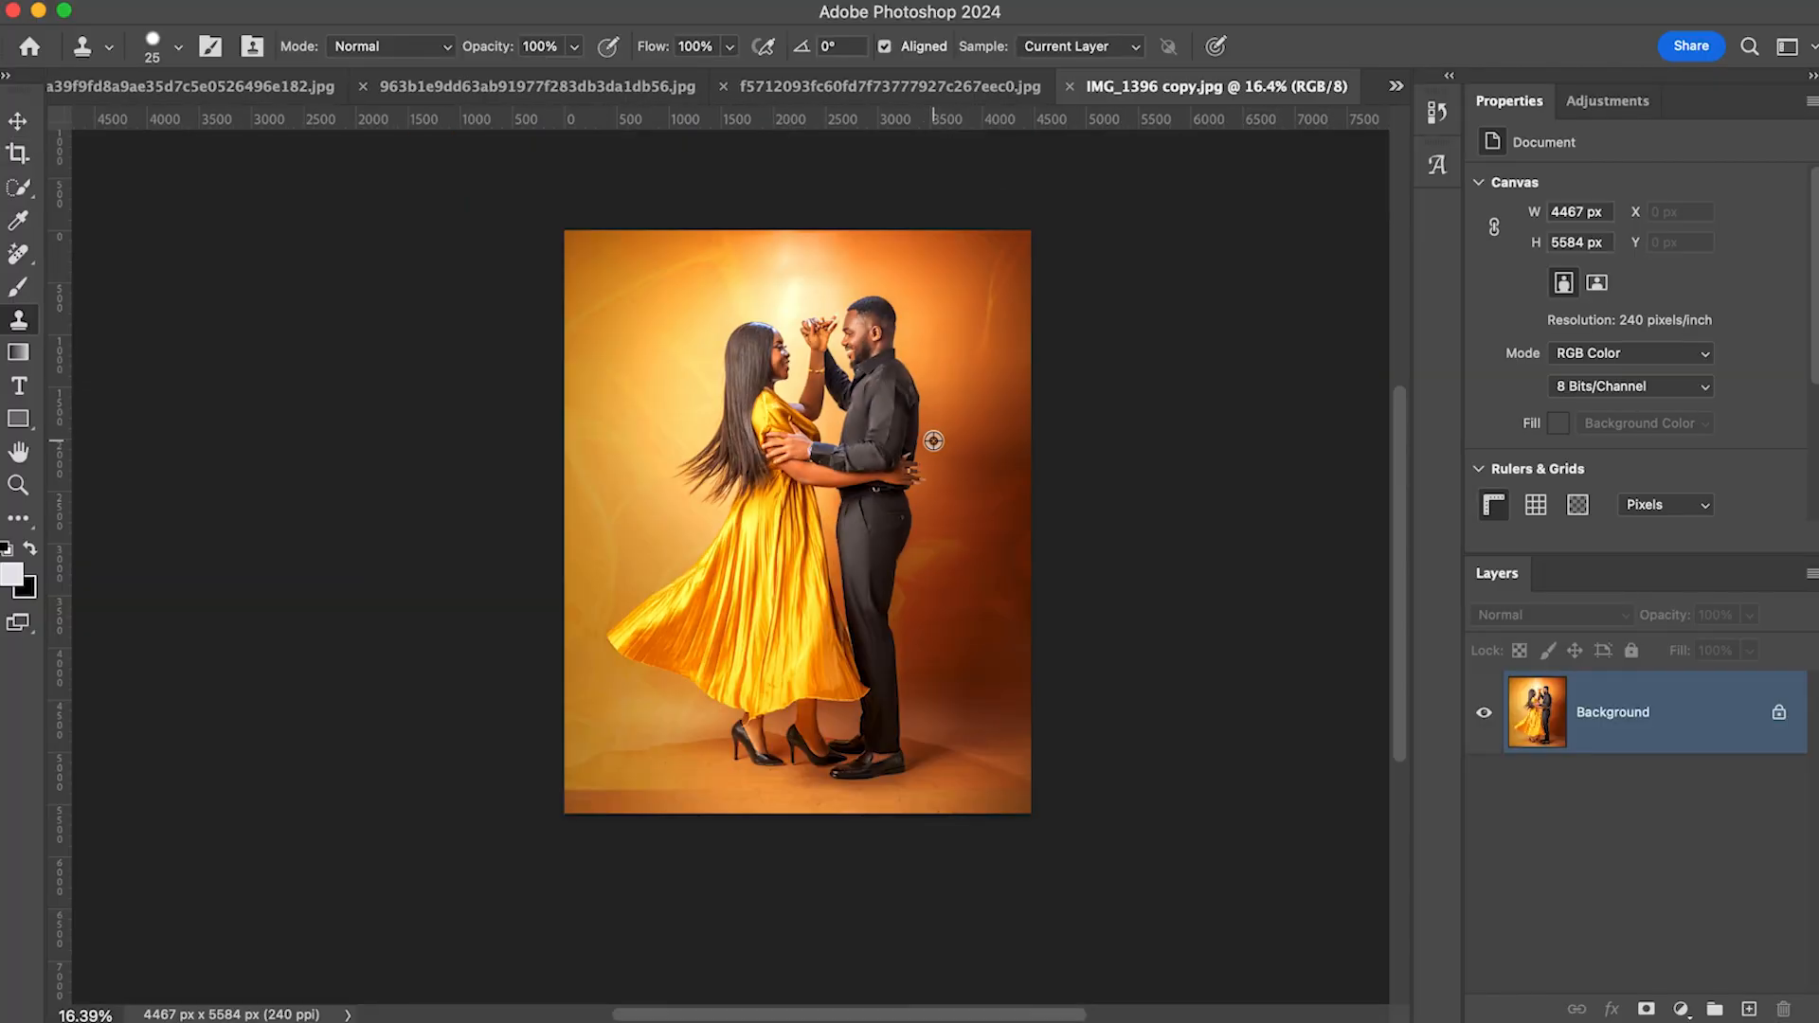
pyautogui.scroll(2, 915, 438)
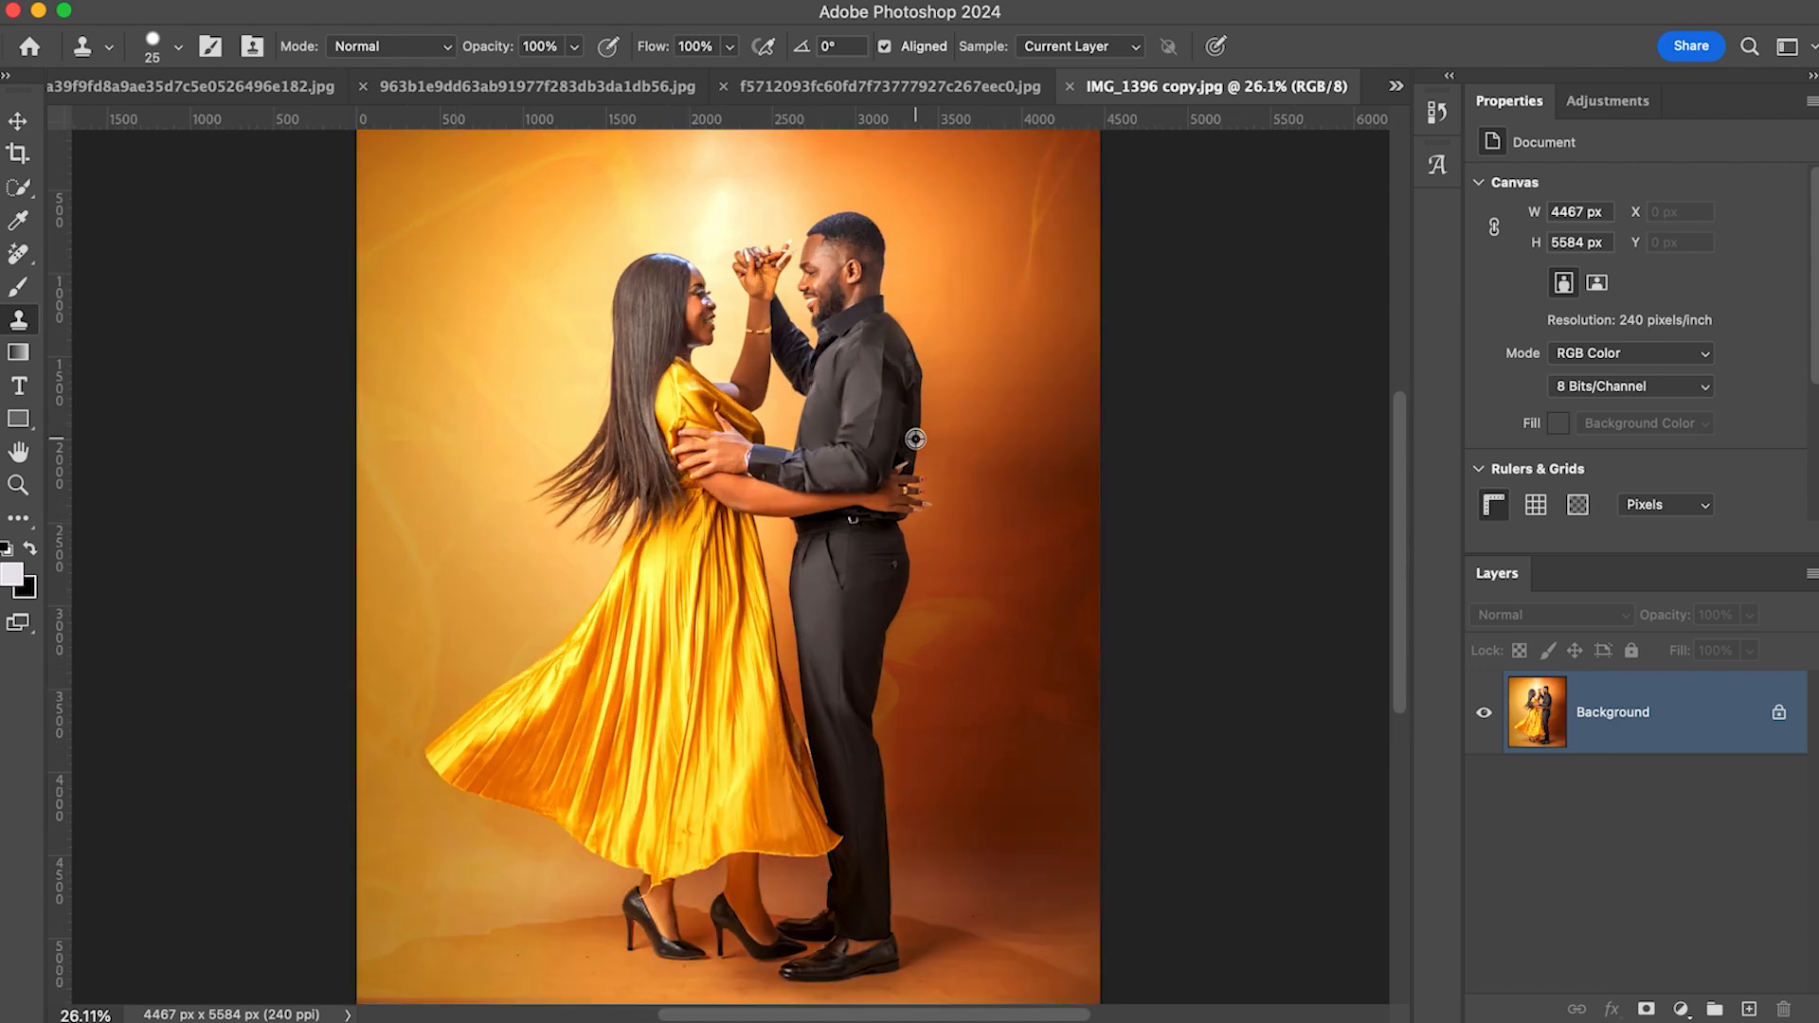
pyautogui.scroll(-2, 915, 439)
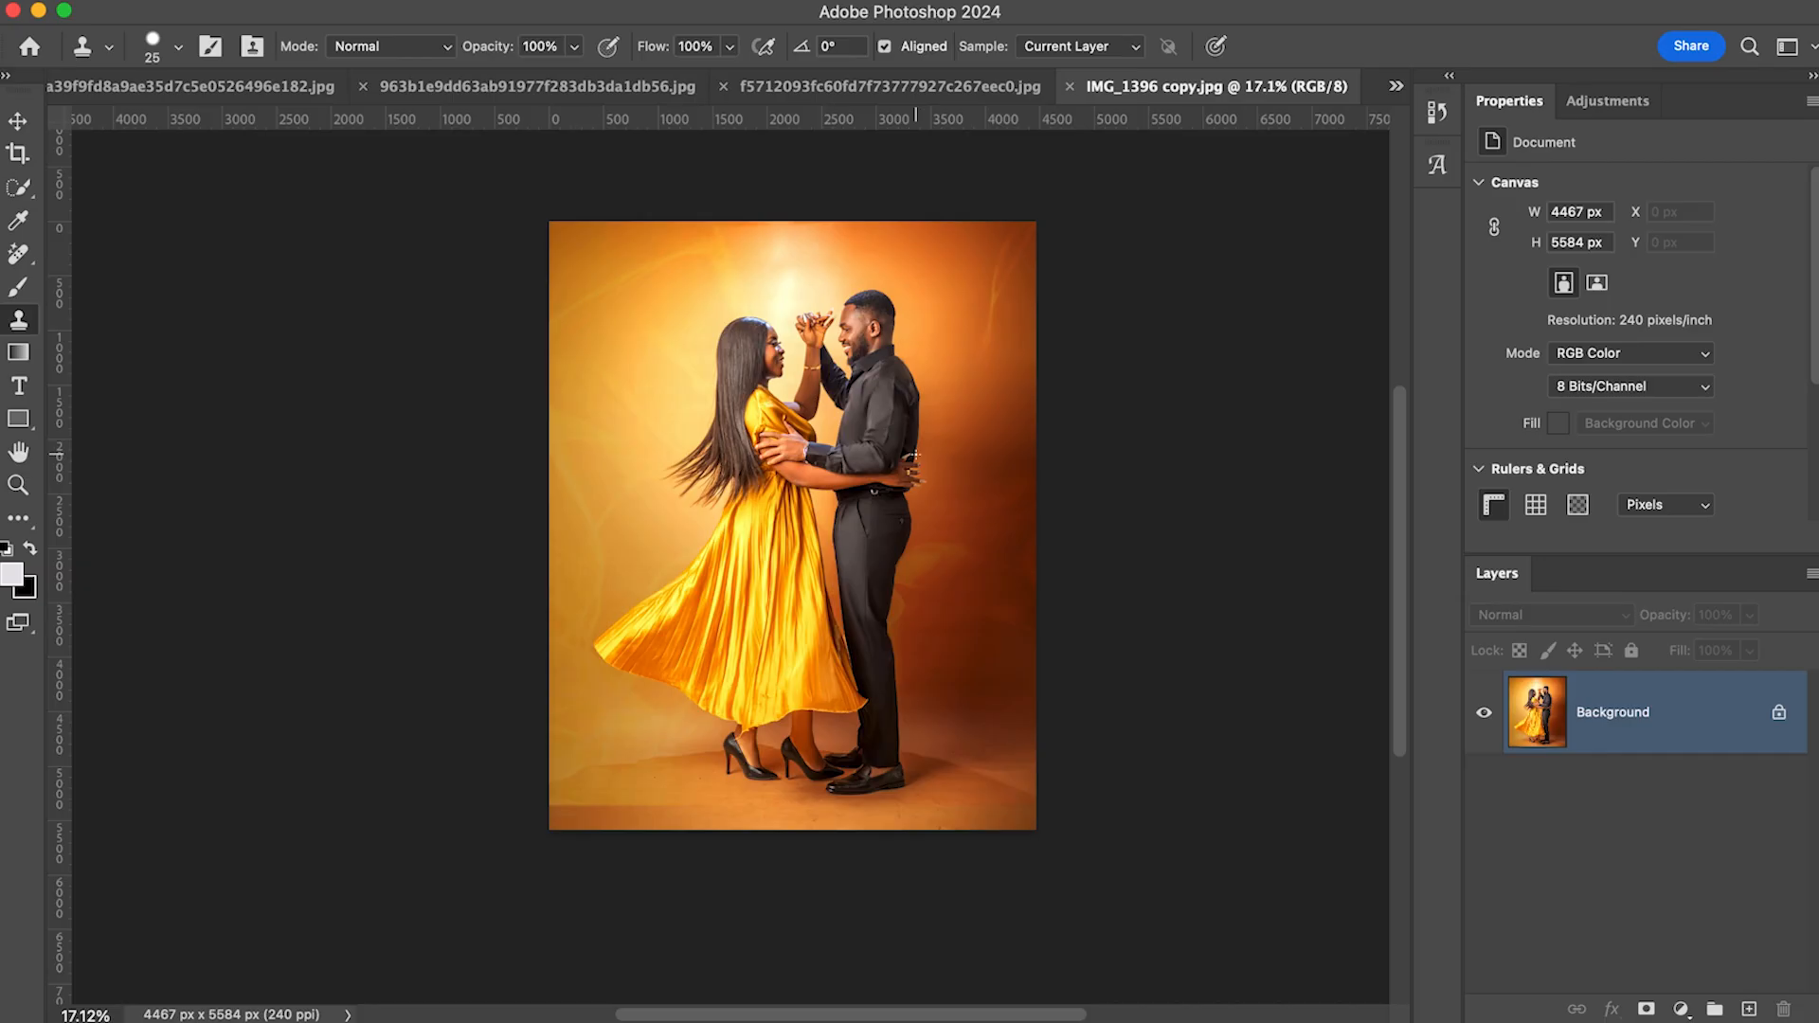
pyautogui.scroll(5, 860, 576)
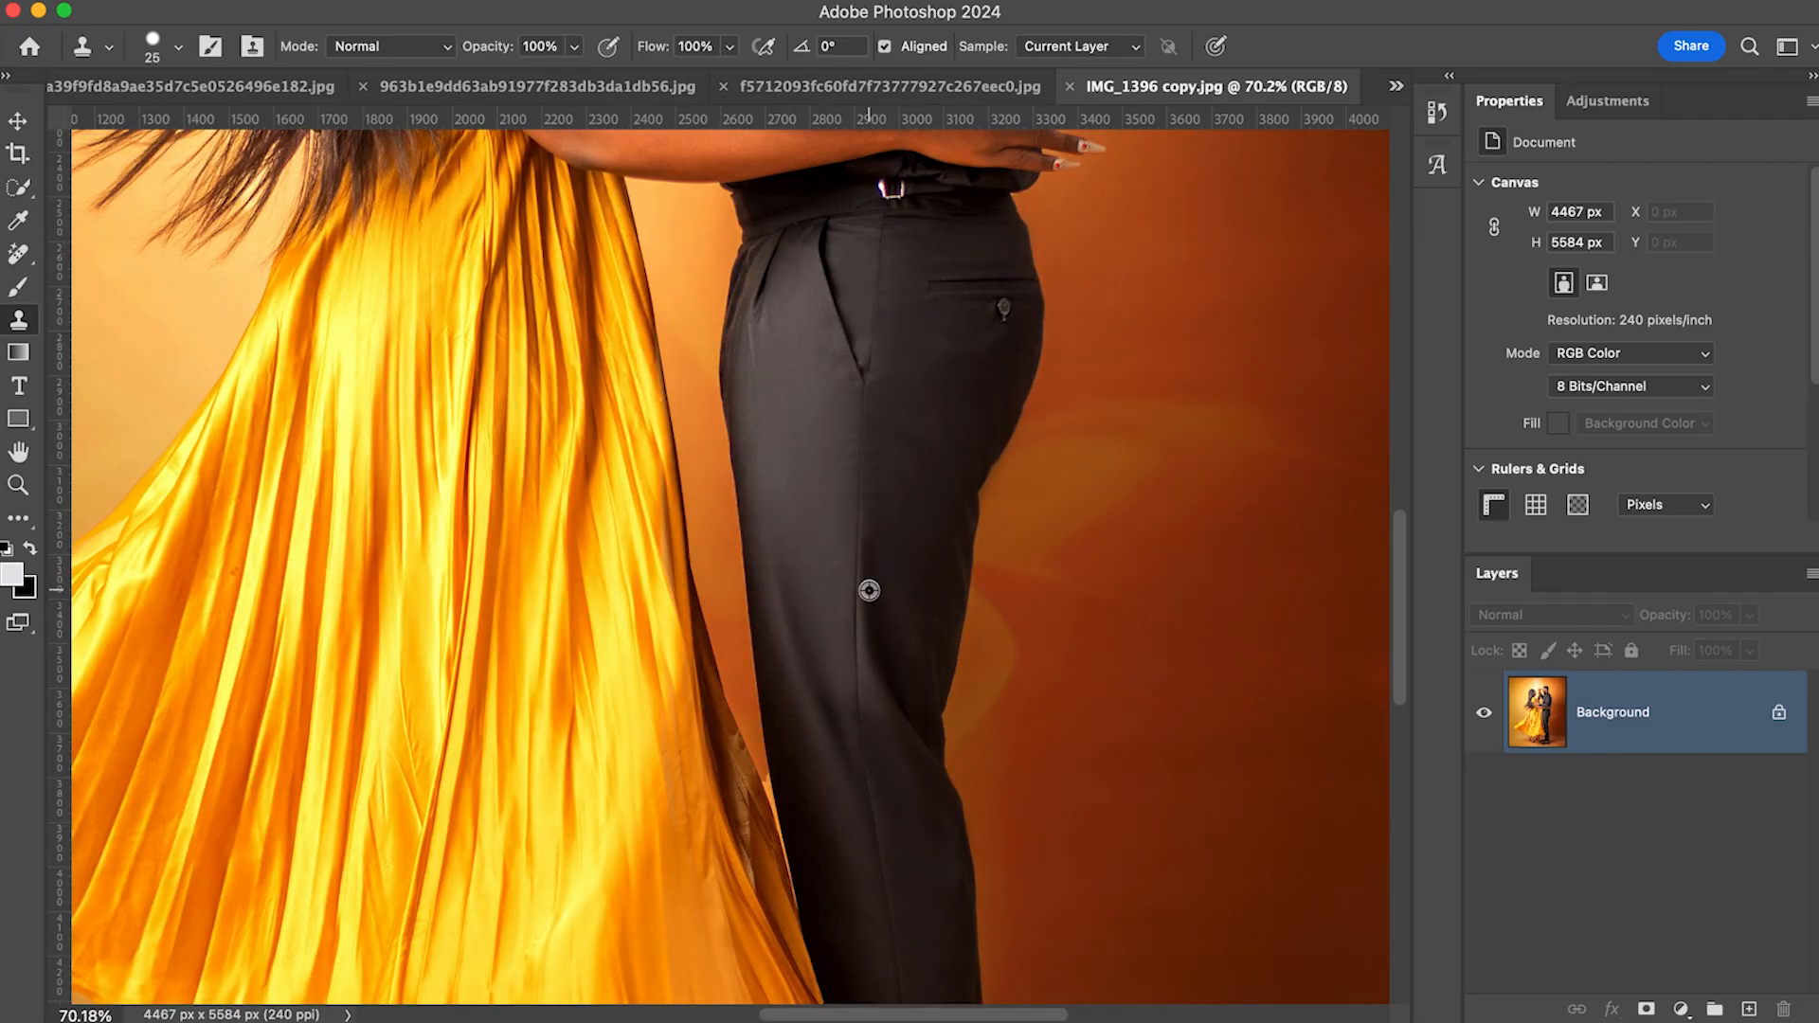
pyautogui.scroll(-3, 873, 547)
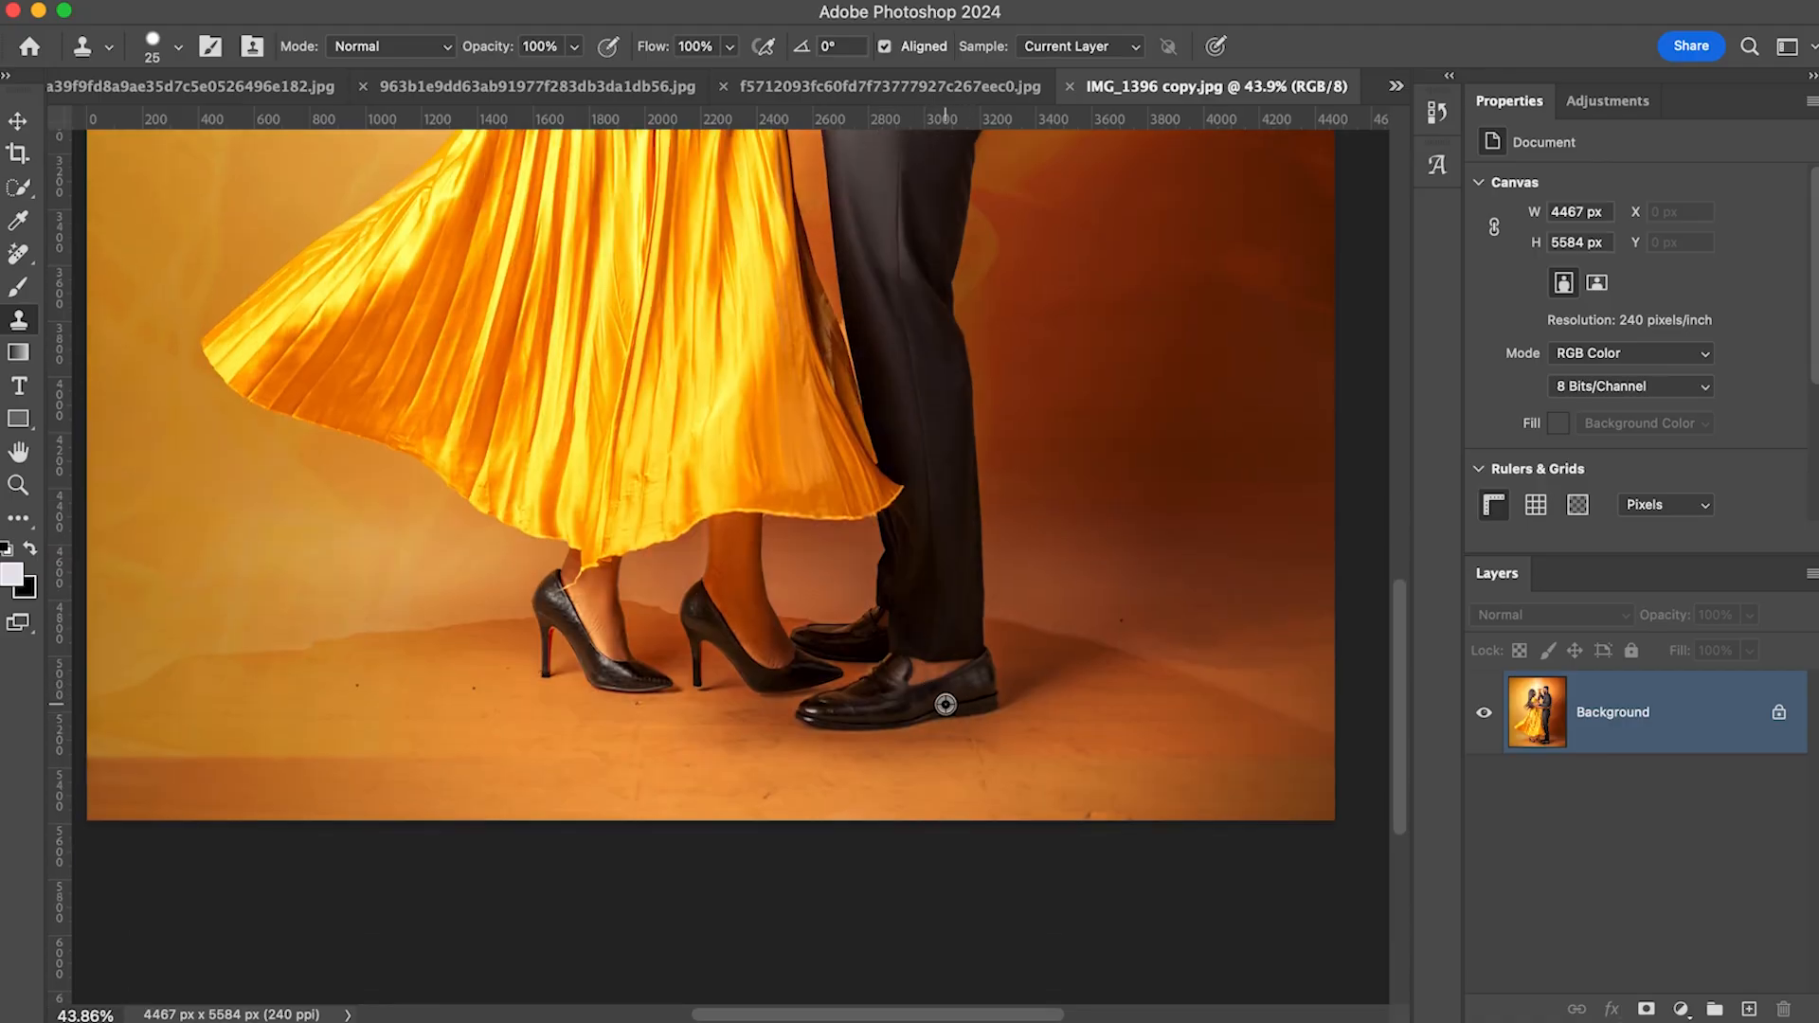
pyautogui.scroll(3, 946, 703)
pyautogui.scroll(-4, 945, 704)
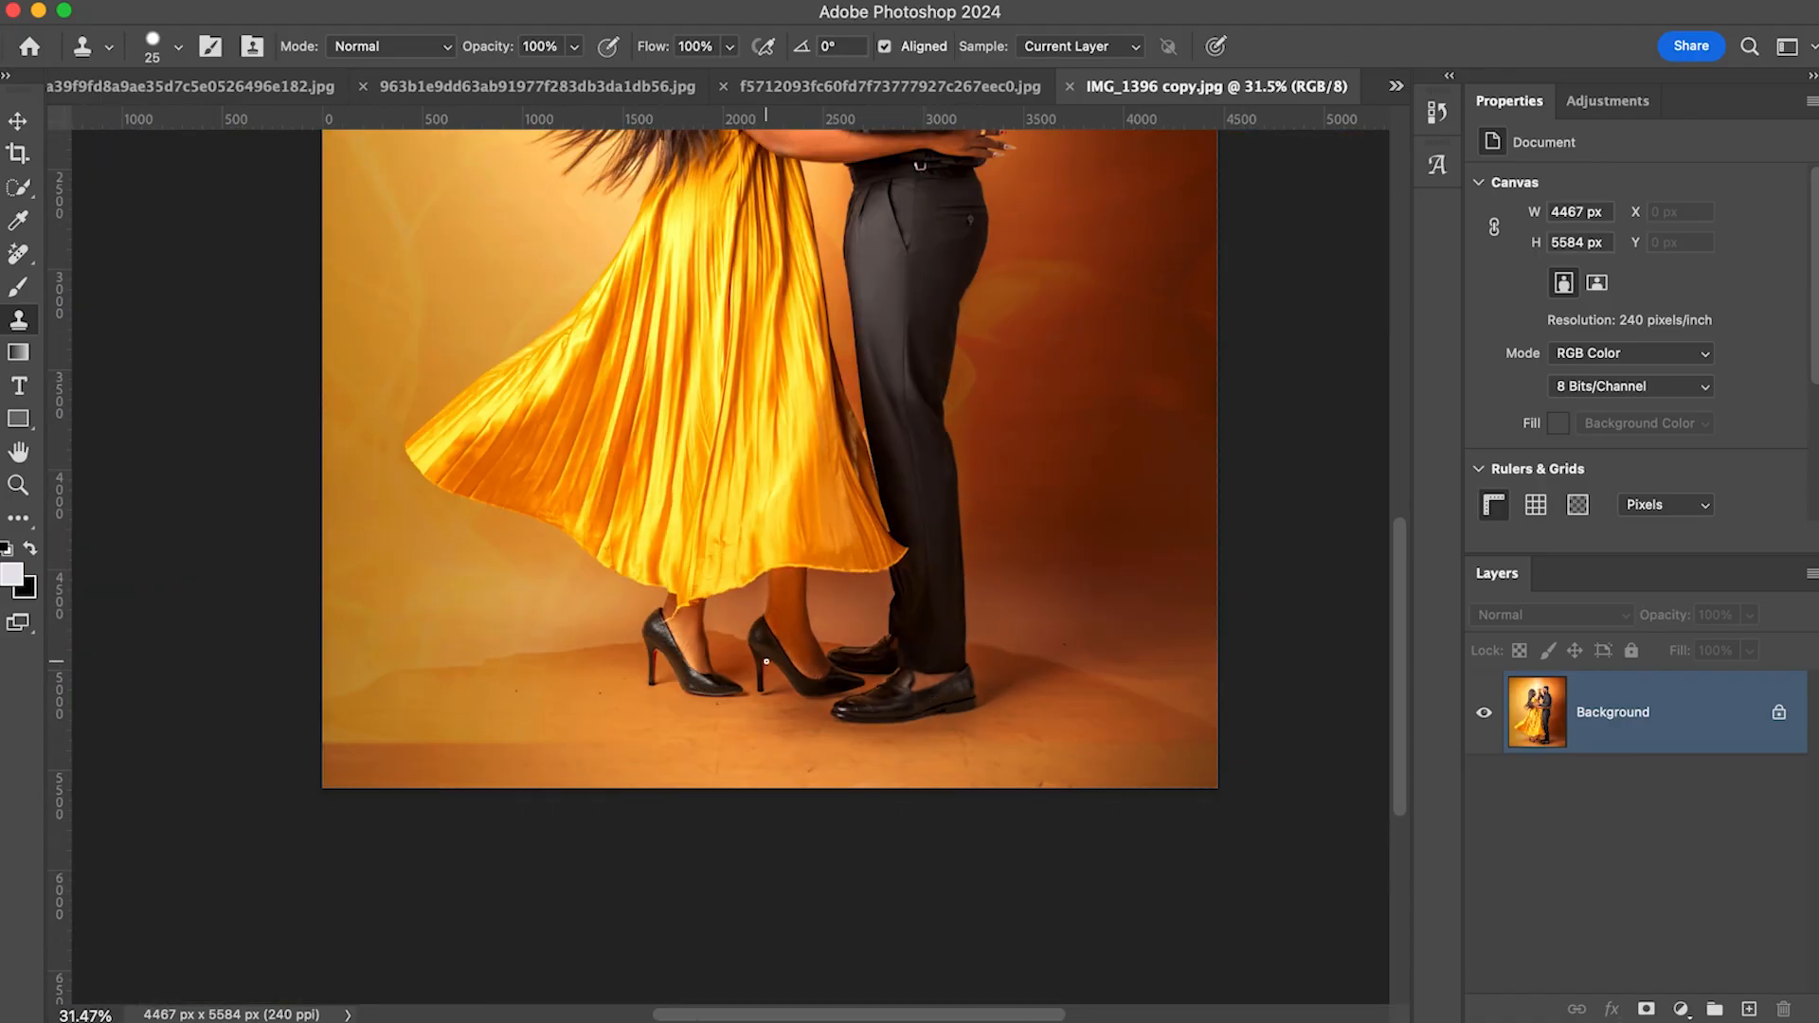
pyautogui.scroll(2, 768, 662)
pyautogui.scroll(-6, 923, 680)
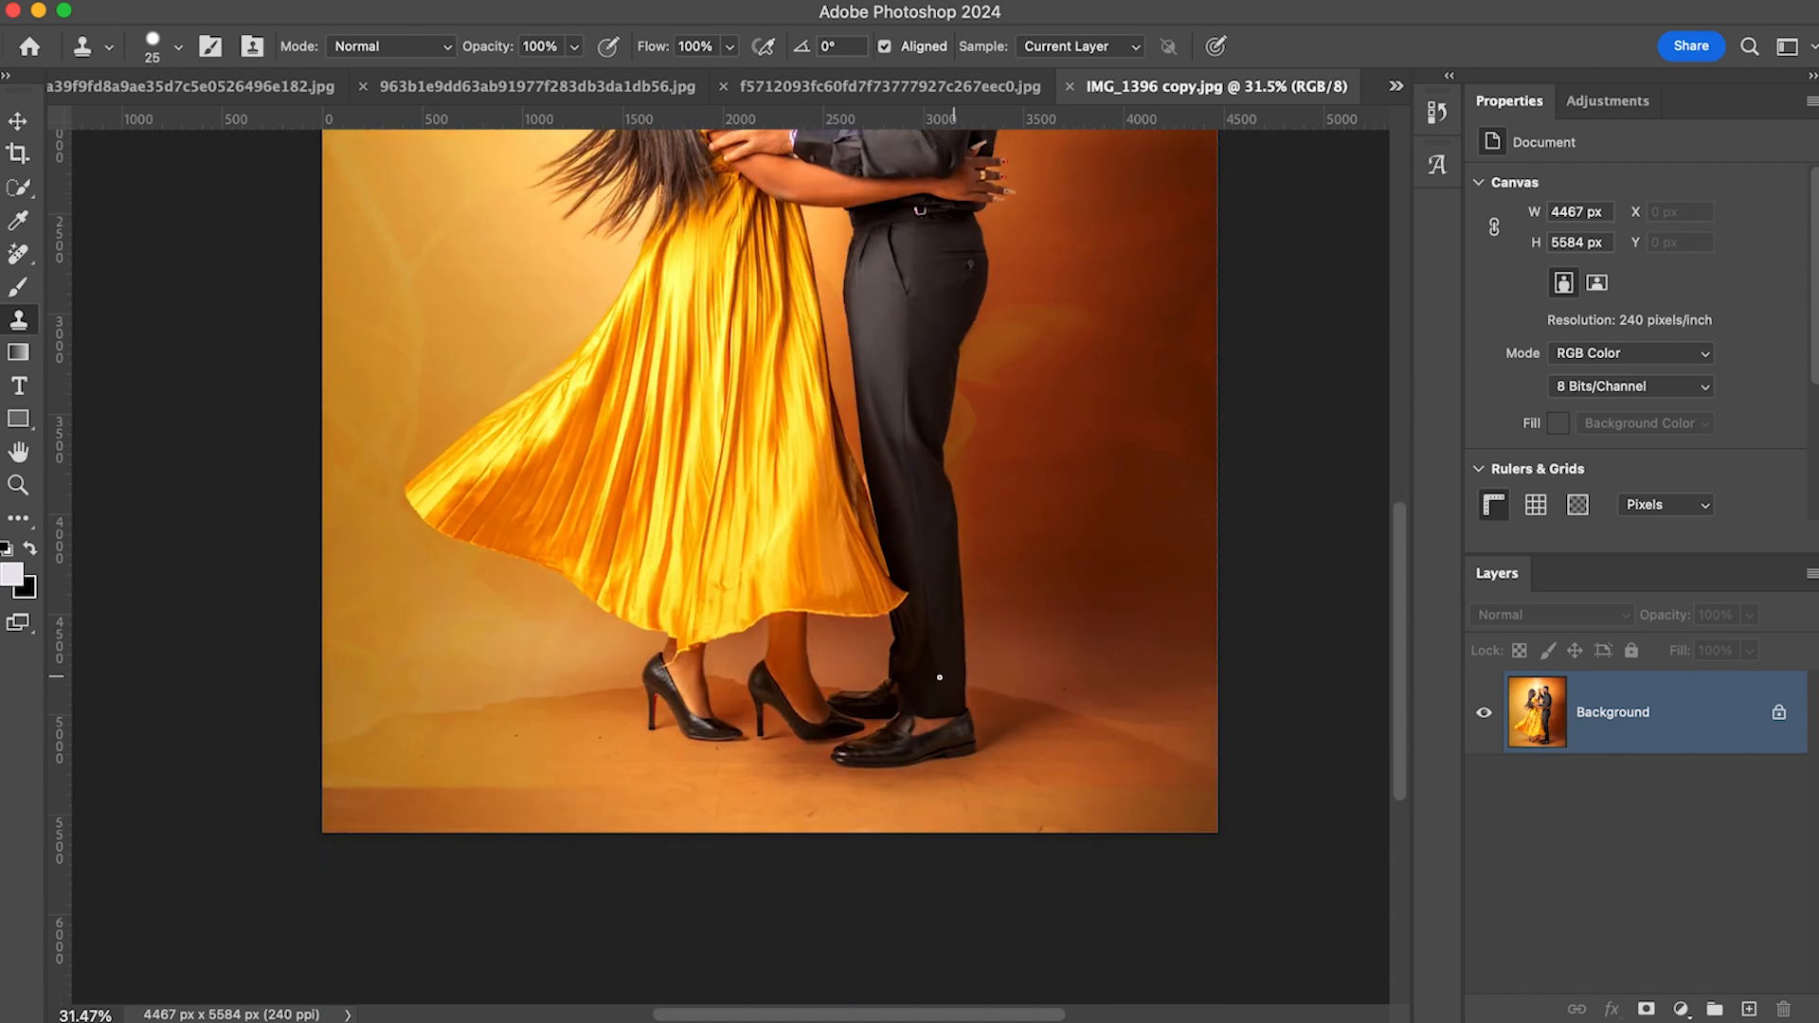
pyautogui.scroll(-3, 923, 680)
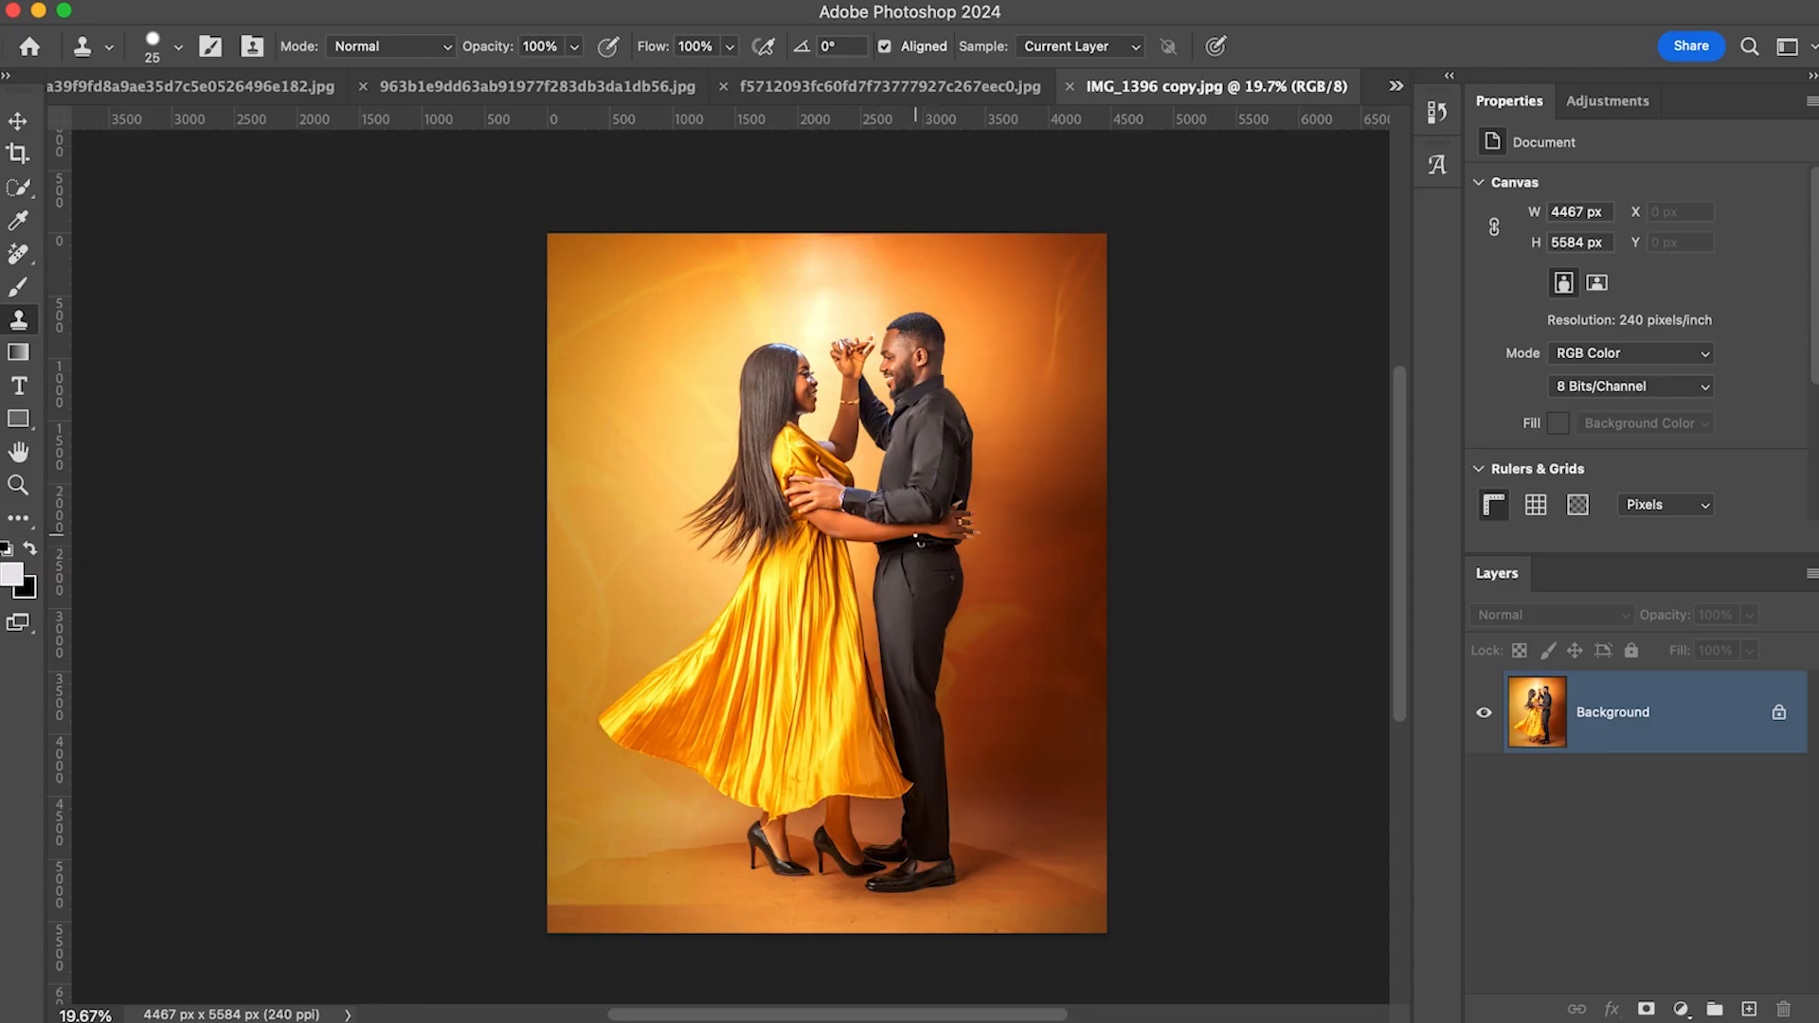
pyautogui.scroll(-3, 939, 595)
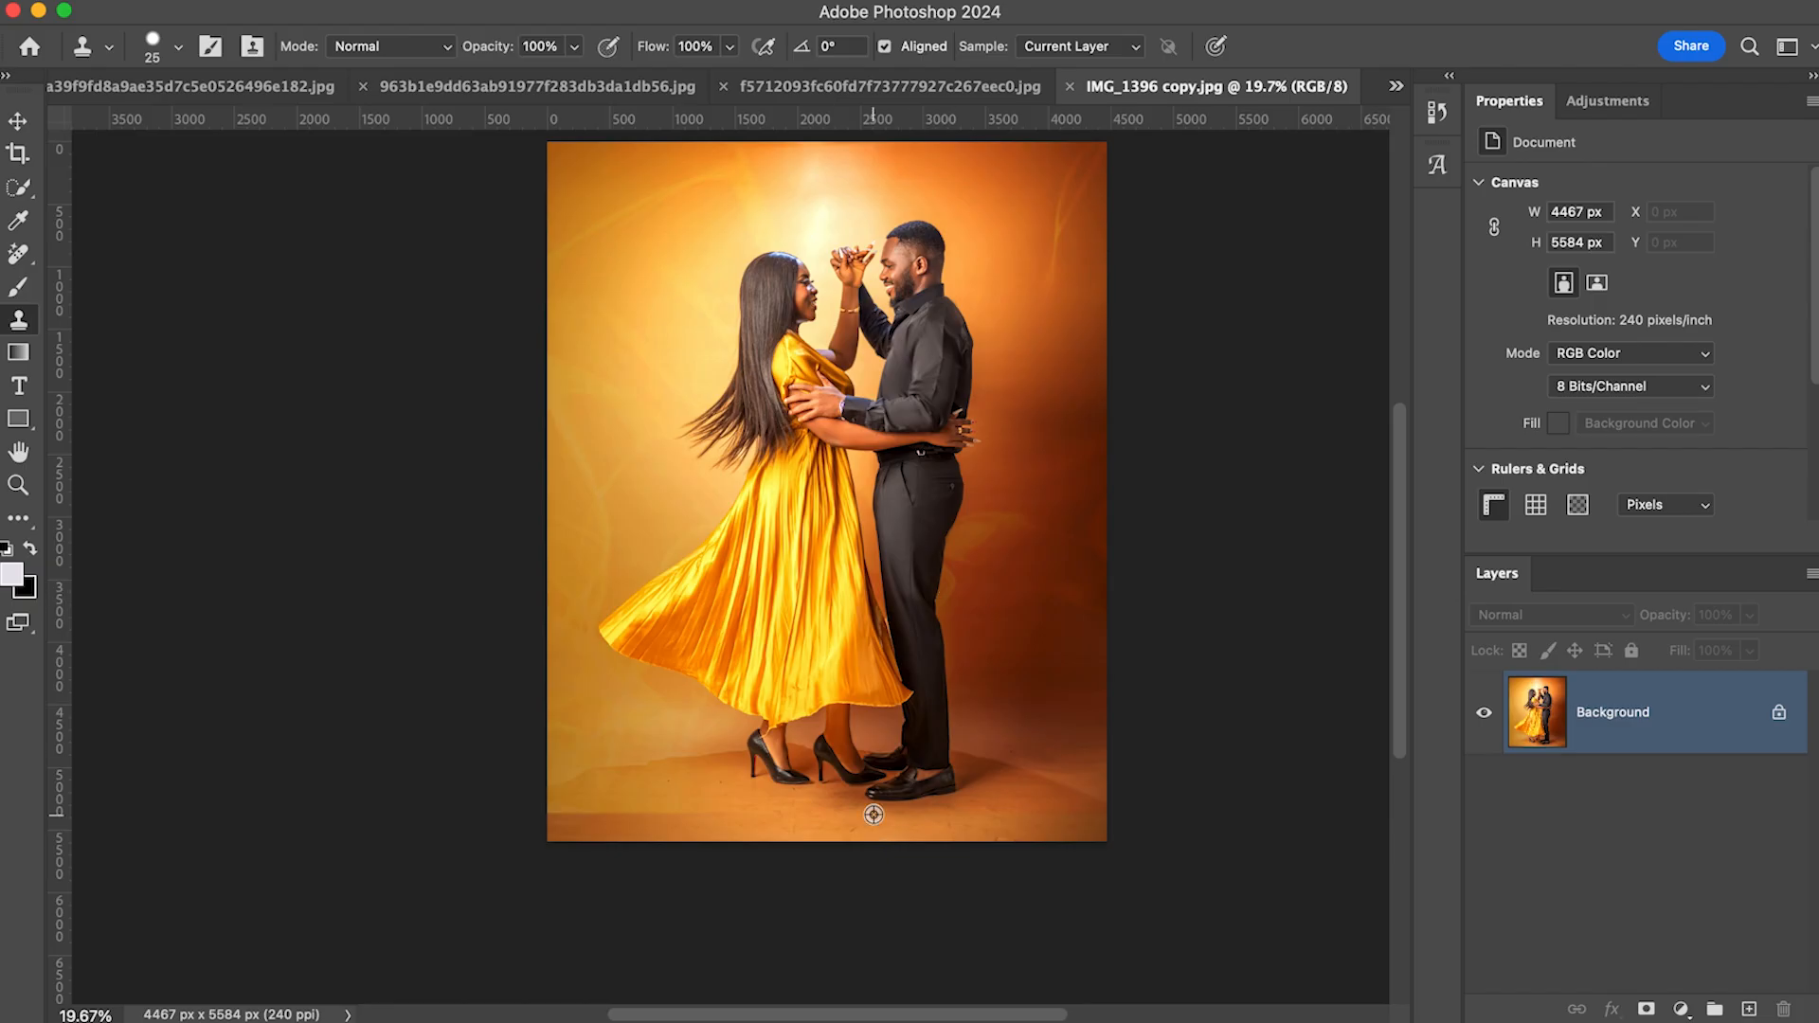
pyautogui.scroll(5, 869, 812)
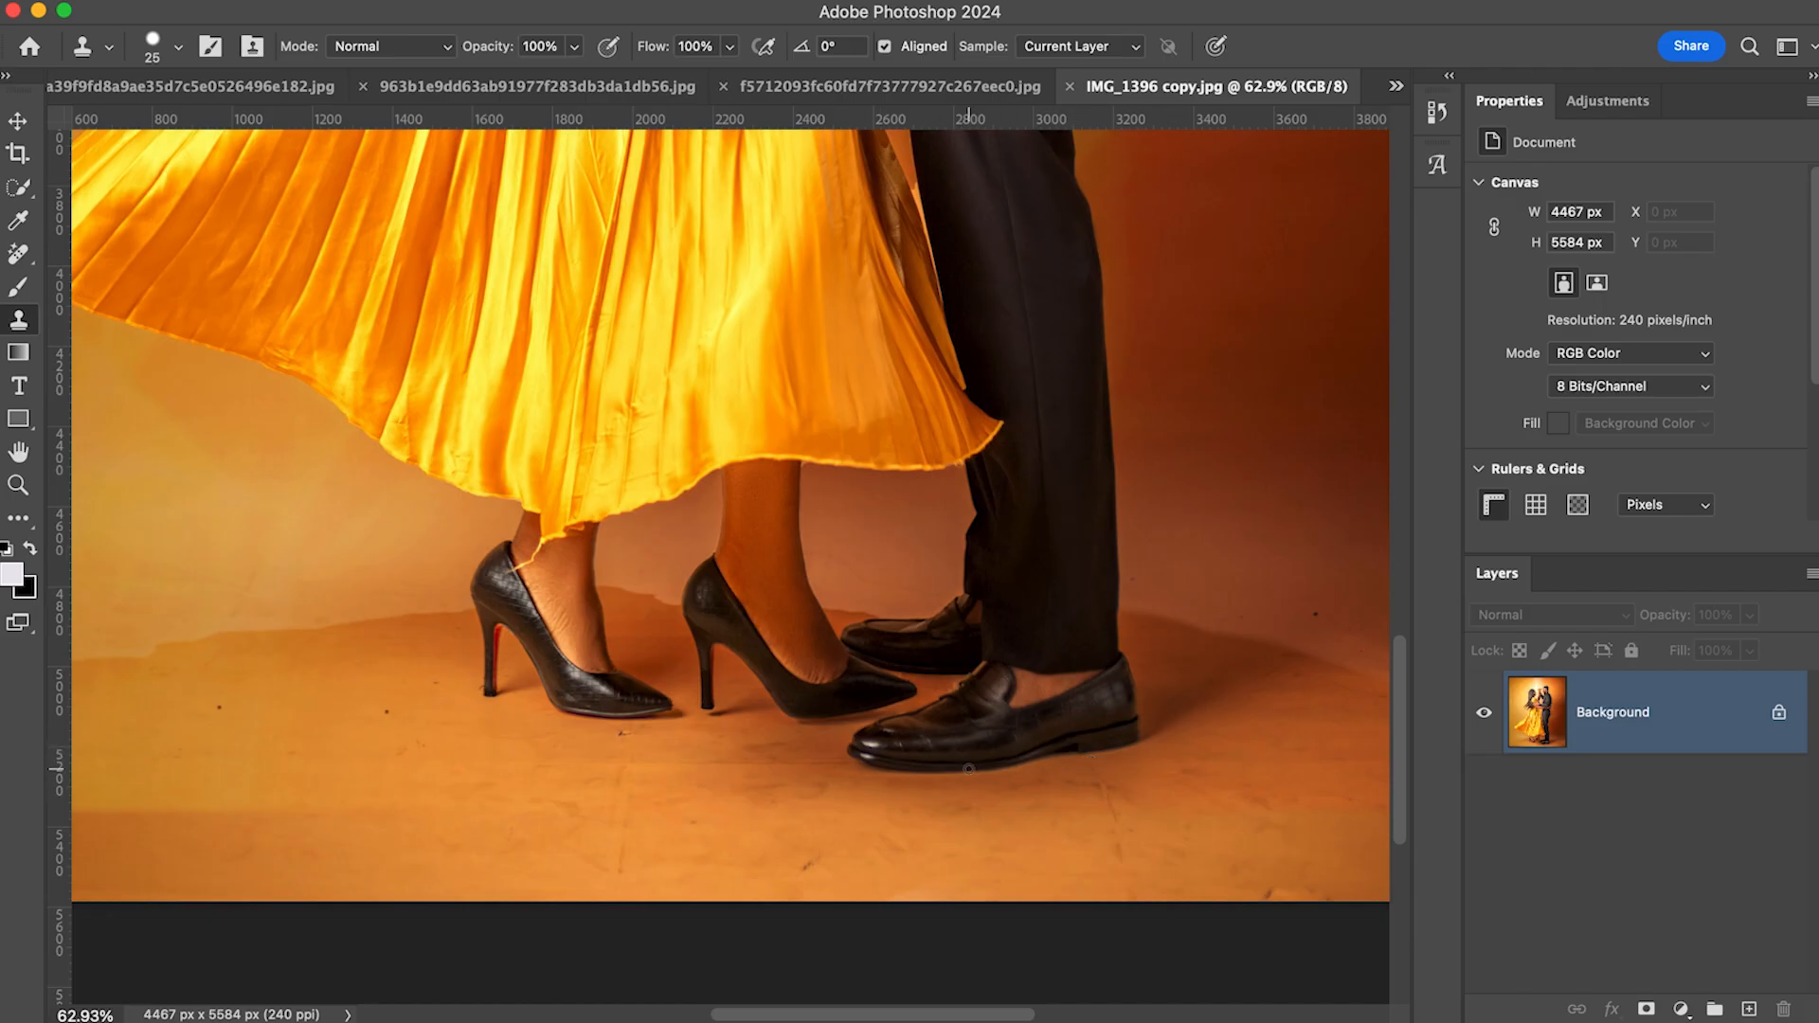
pyautogui.scroll(-5, 1034, 693)
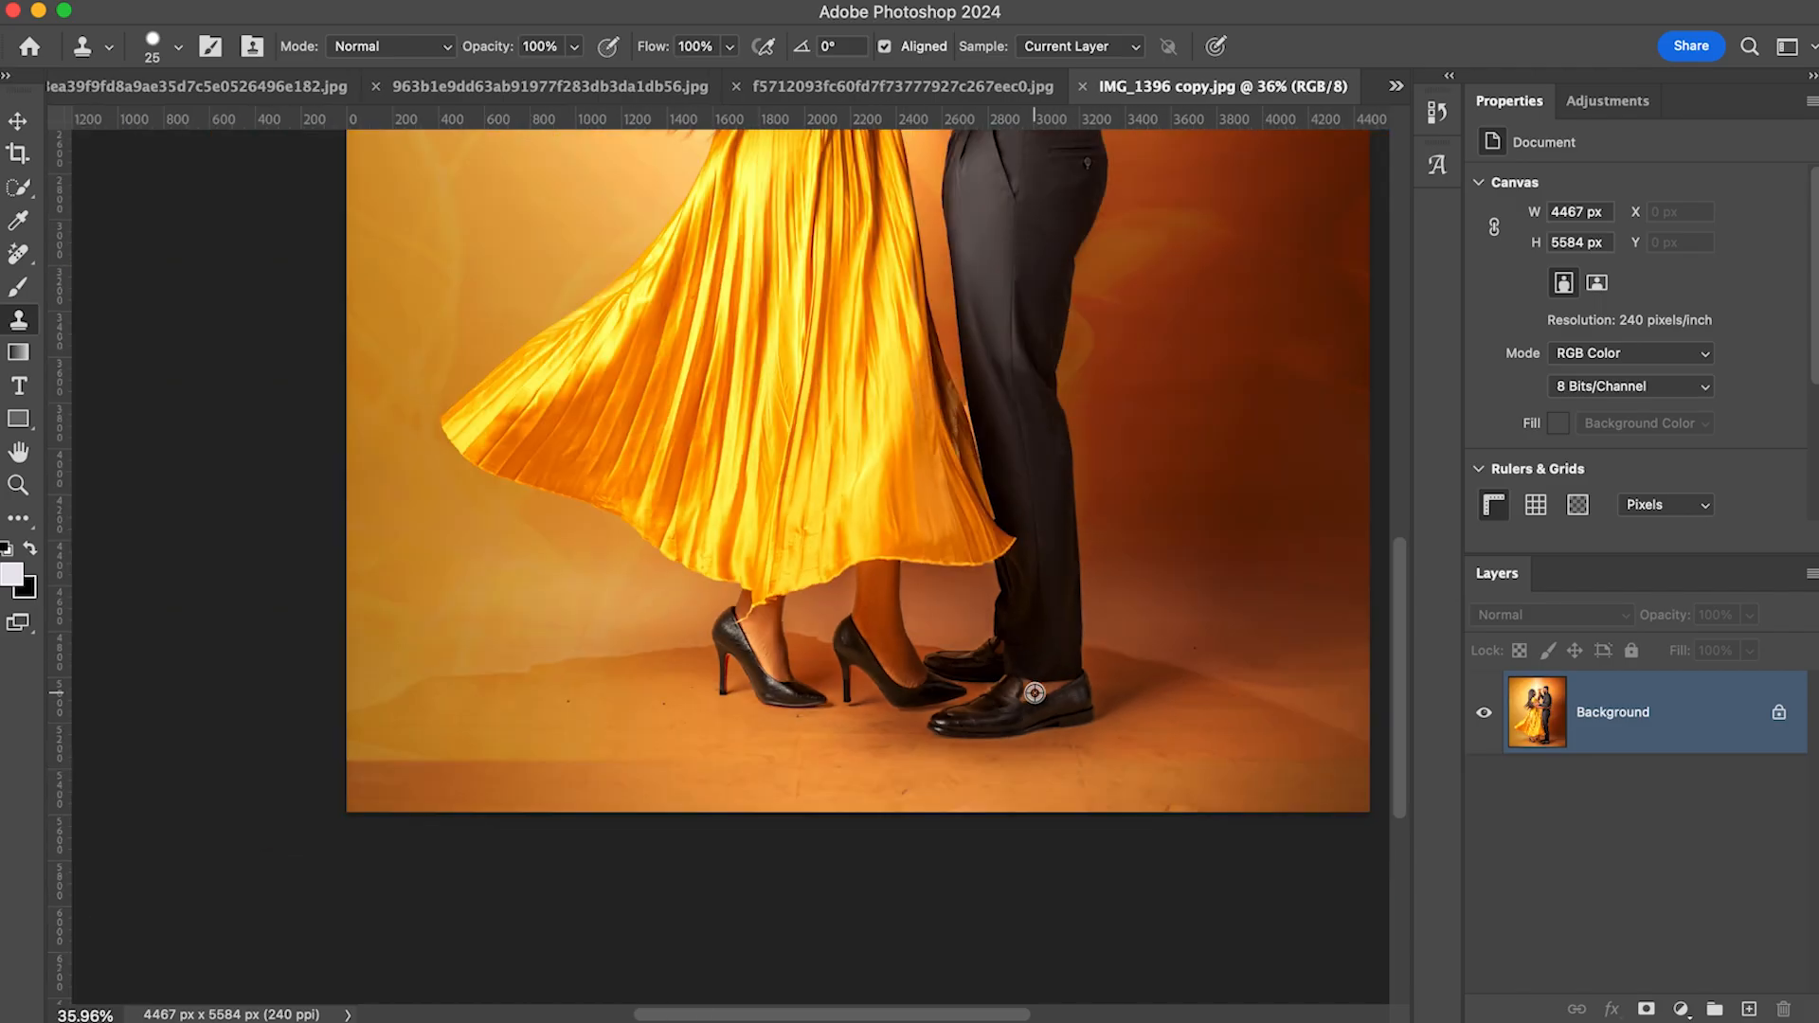
pyautogui.scroll(-2, 1035, 693)
pyautogui.scroll(3, 1034, 693)
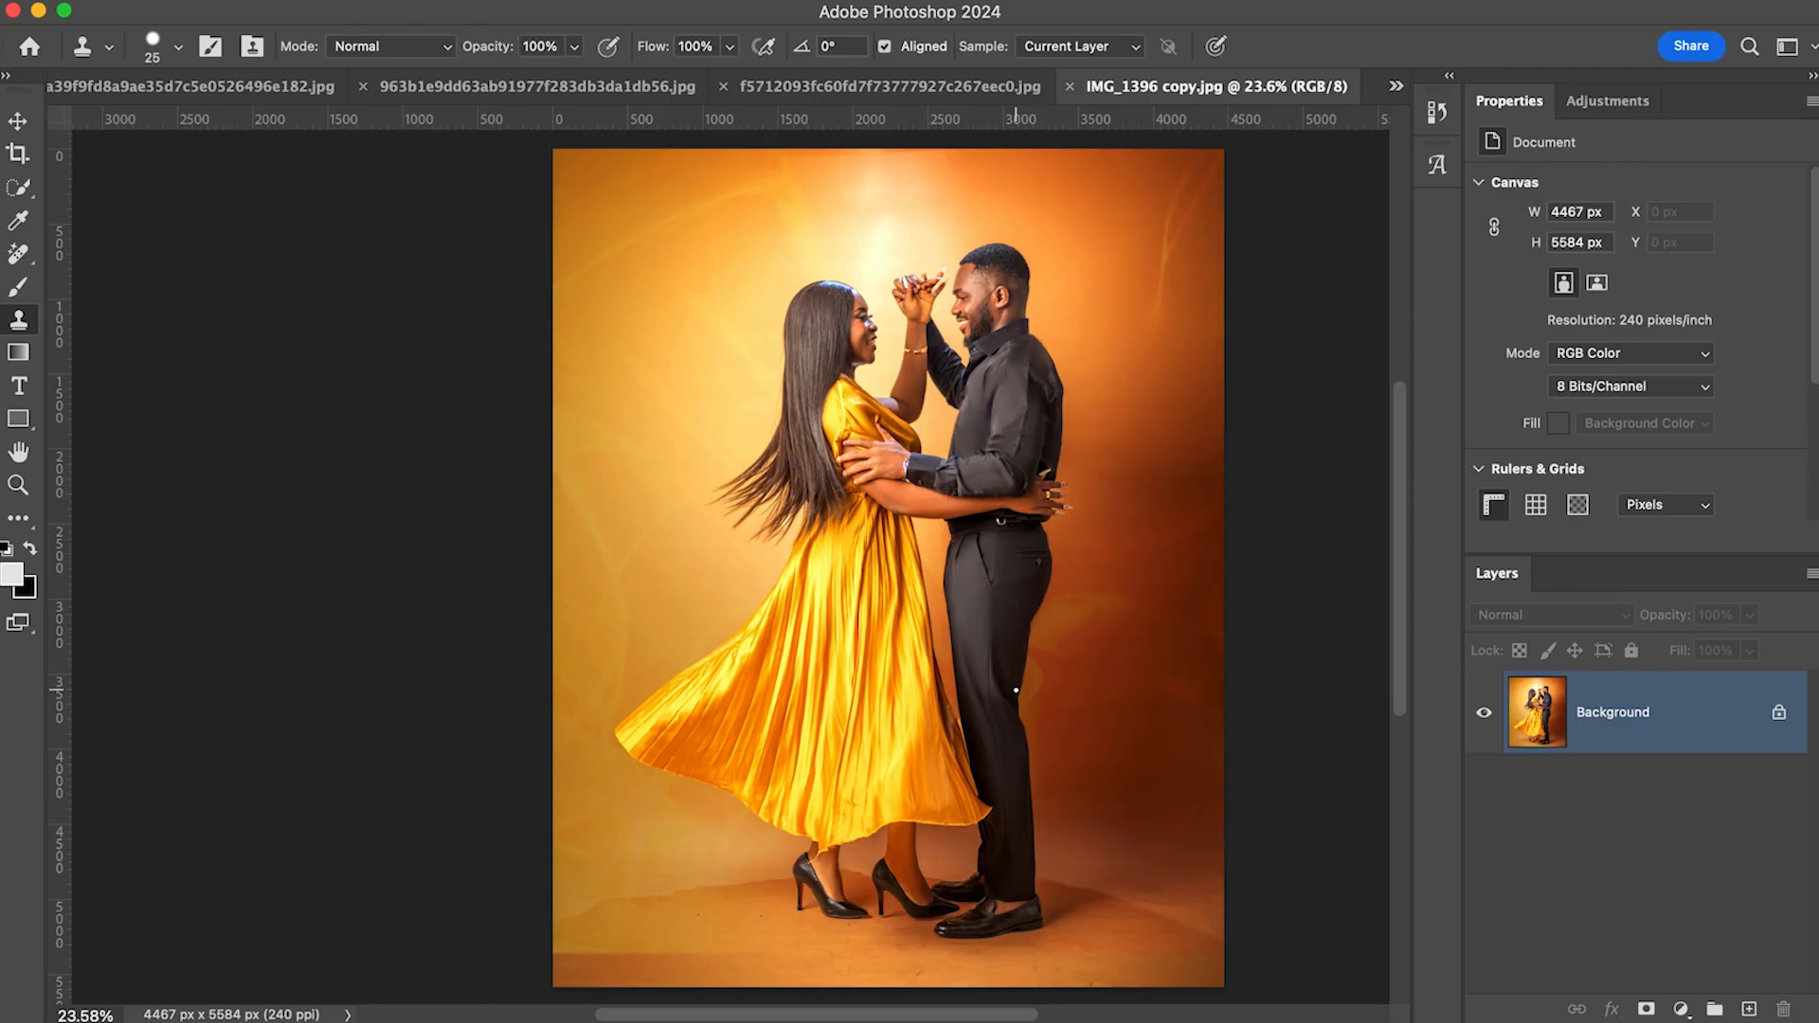
pyautogui.scroll(5, 1016, 690)
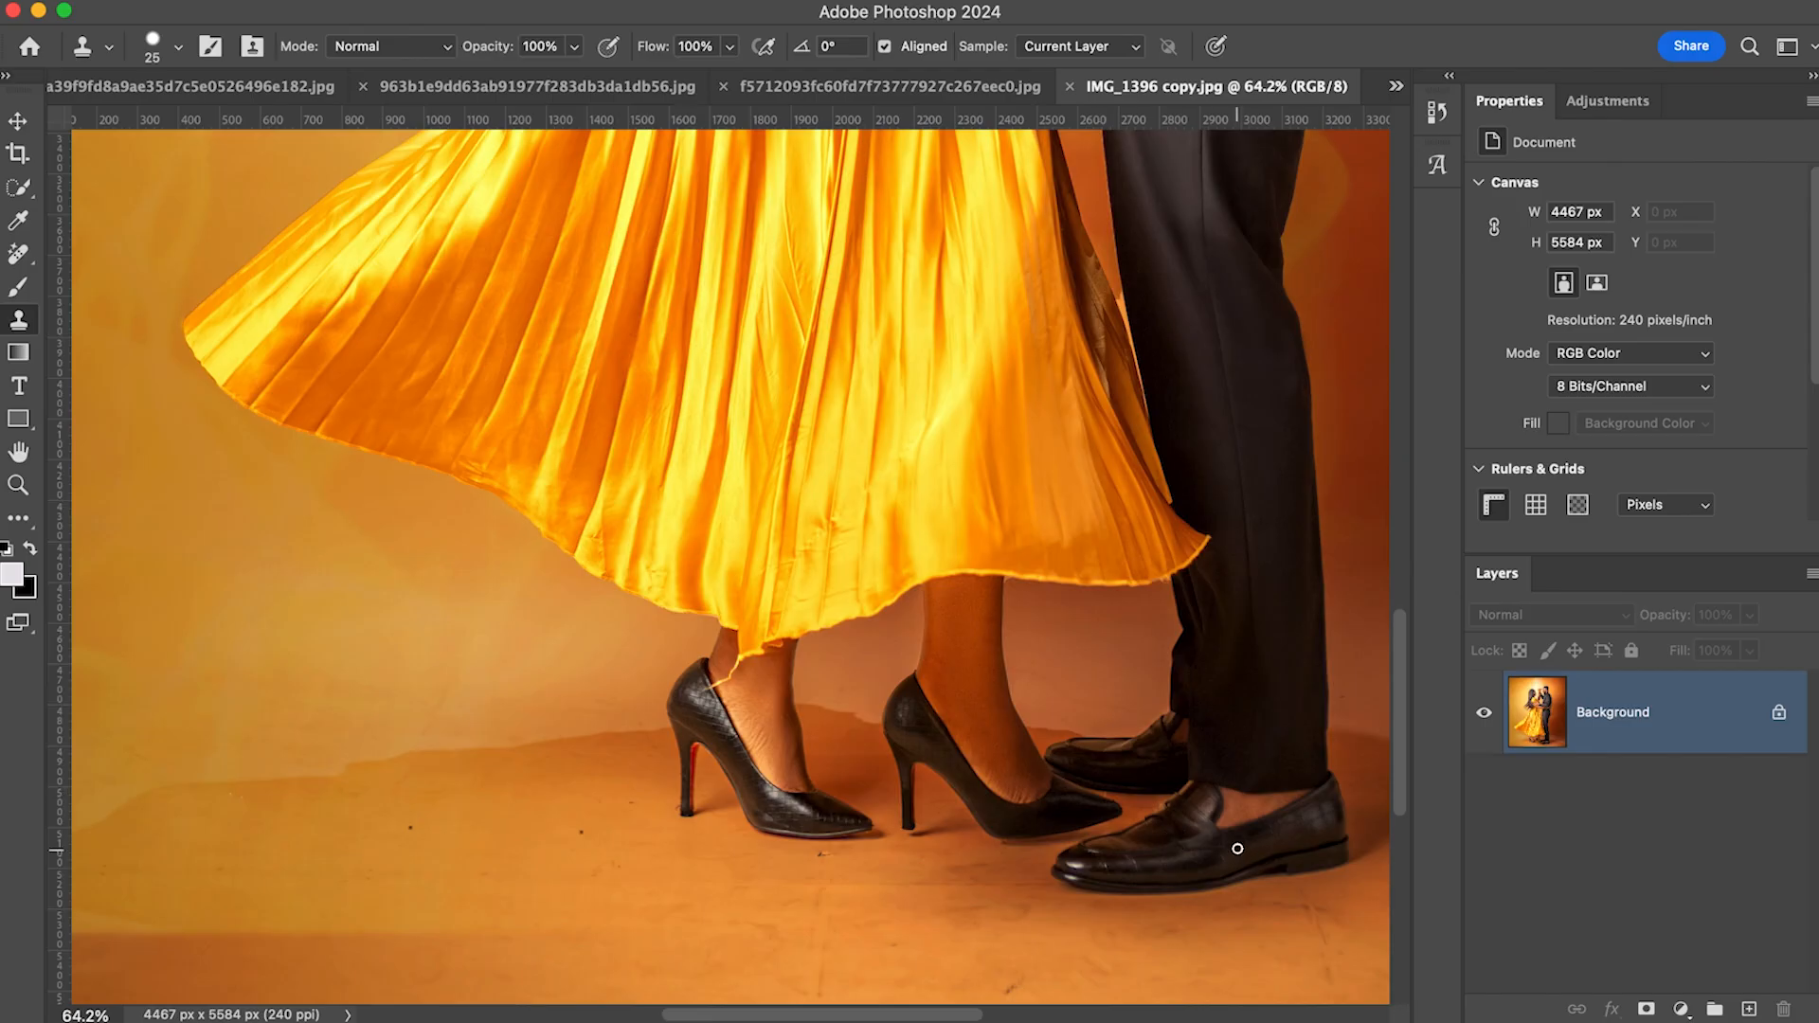
# Step: Outline the lower part and sole of the man's front shoe with the Polygonal Lasso tool
pyautogui.moveTo(1269, 805); pyautogui.dragTo(963, 703)
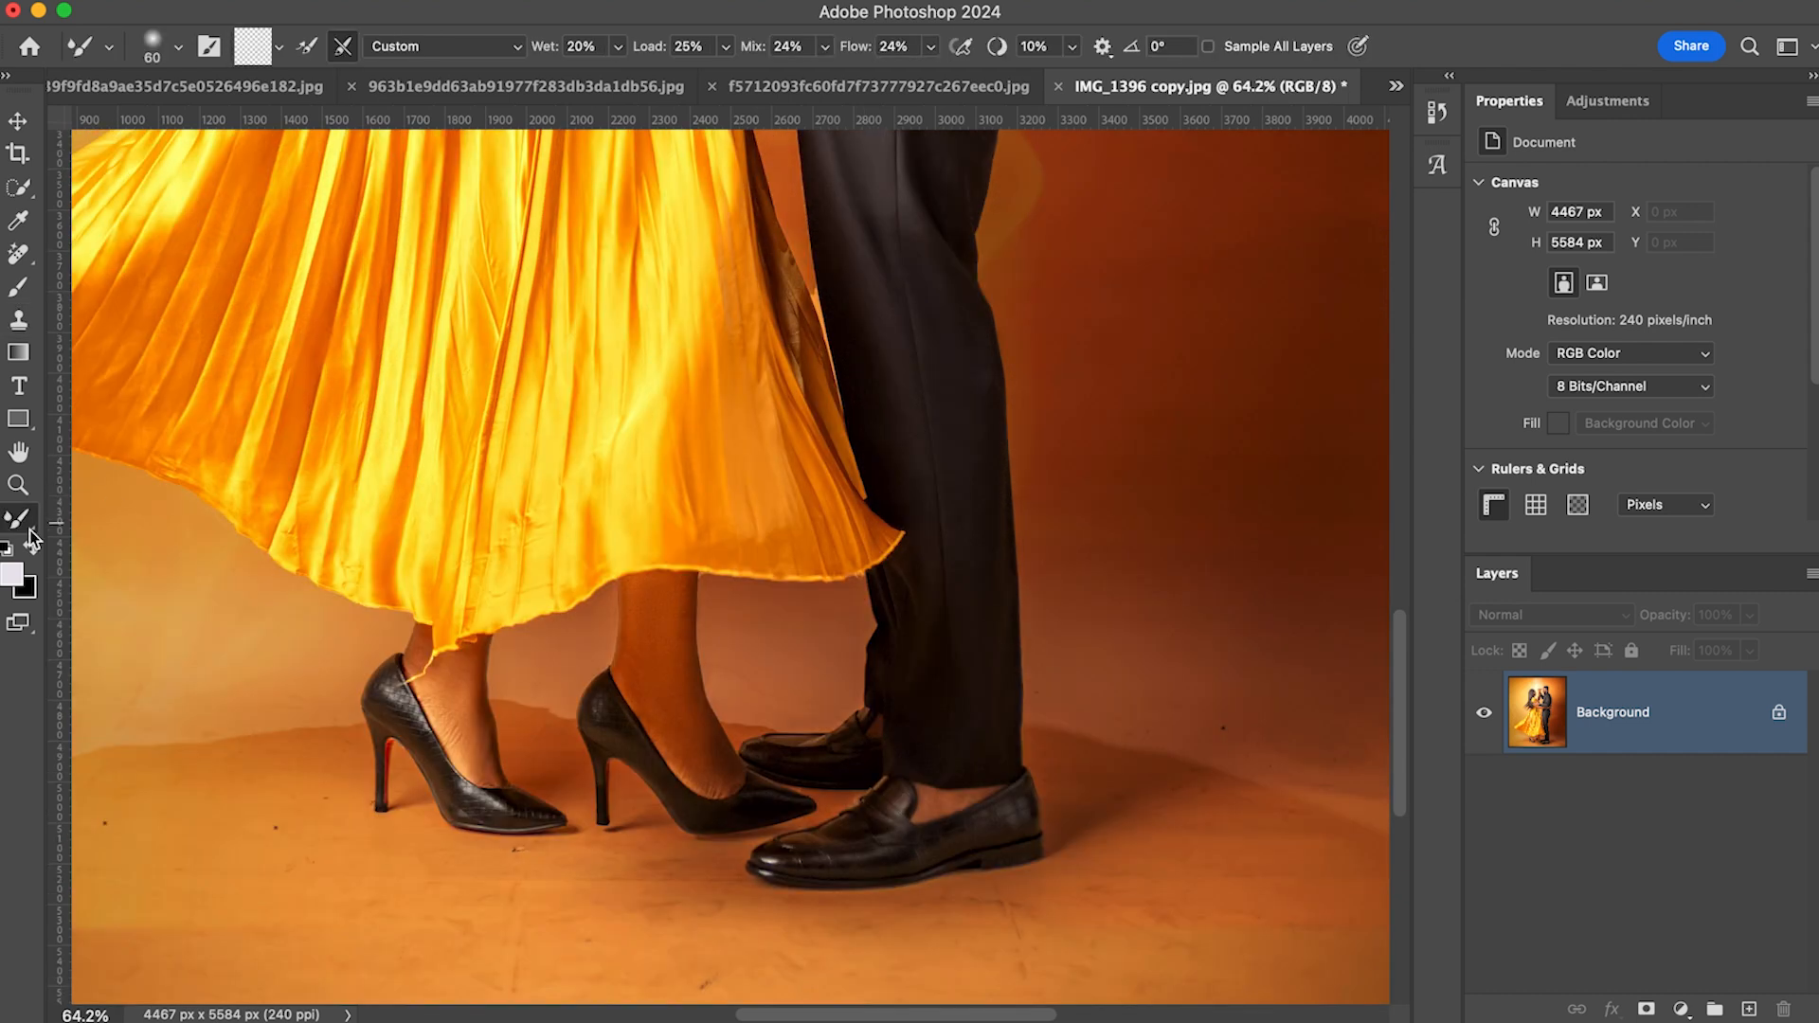
pyautogui.click(28, 526)
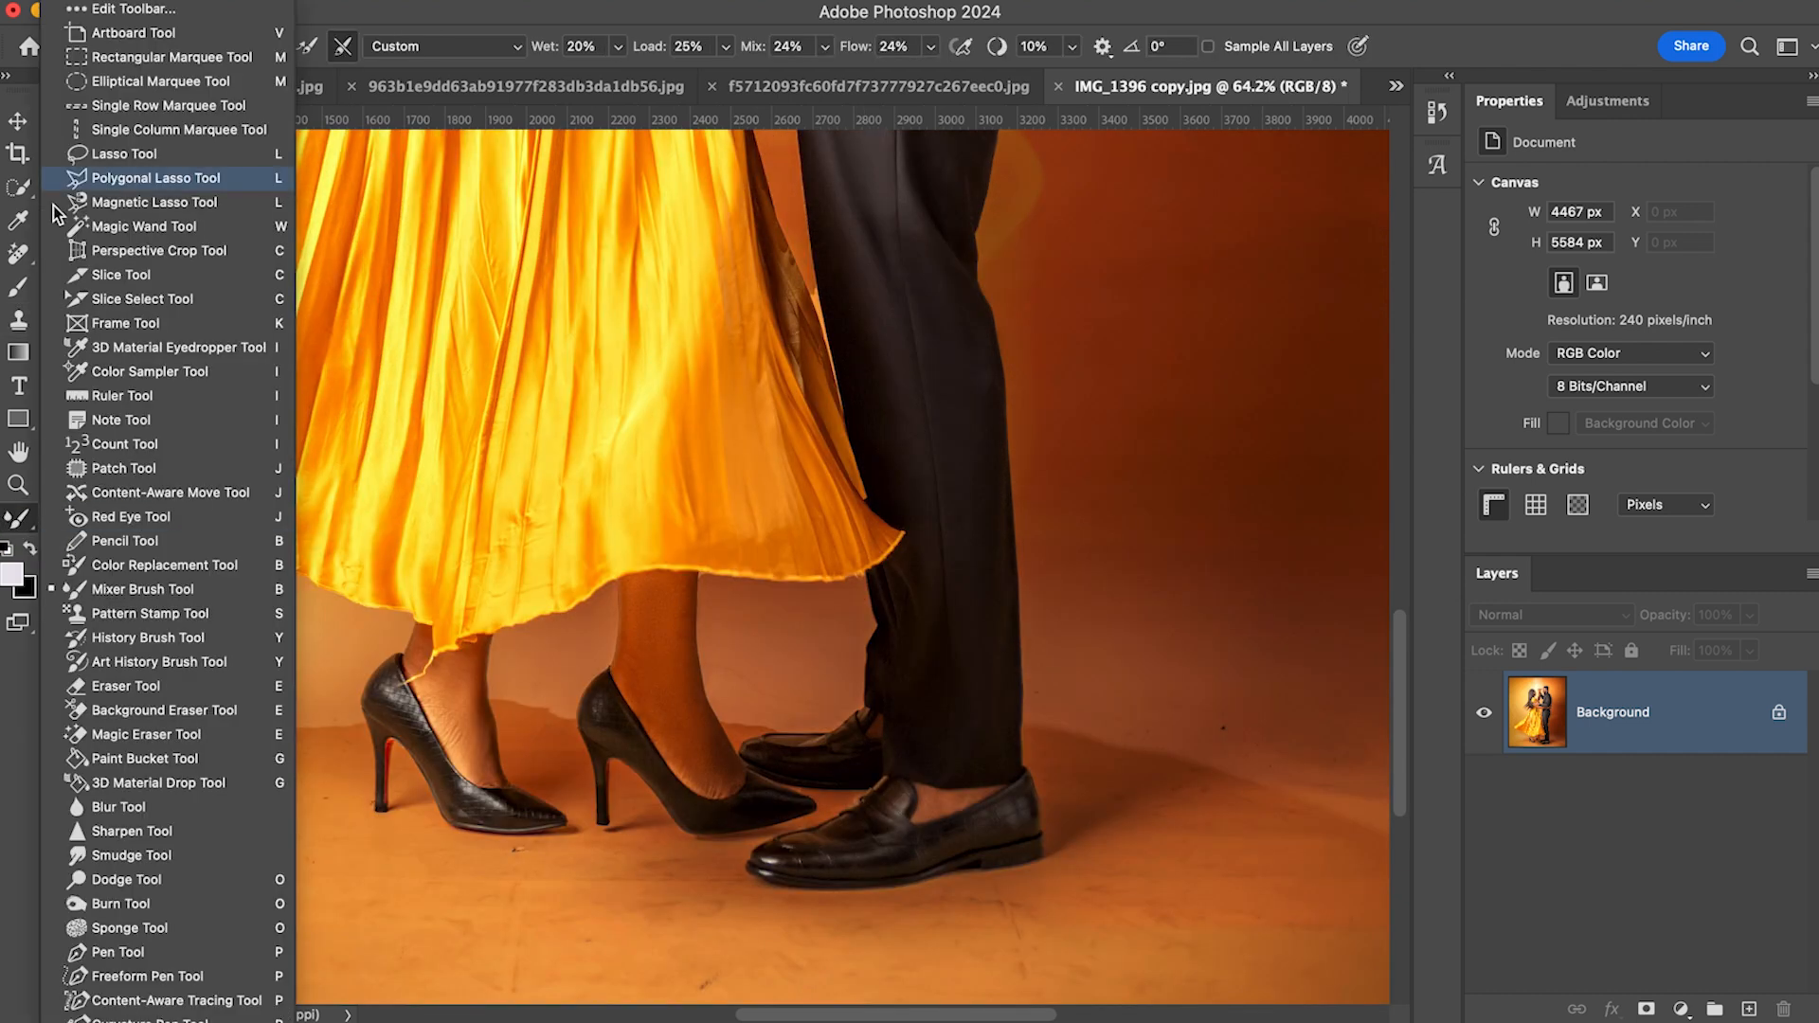
pyautogui.click(142, 178)
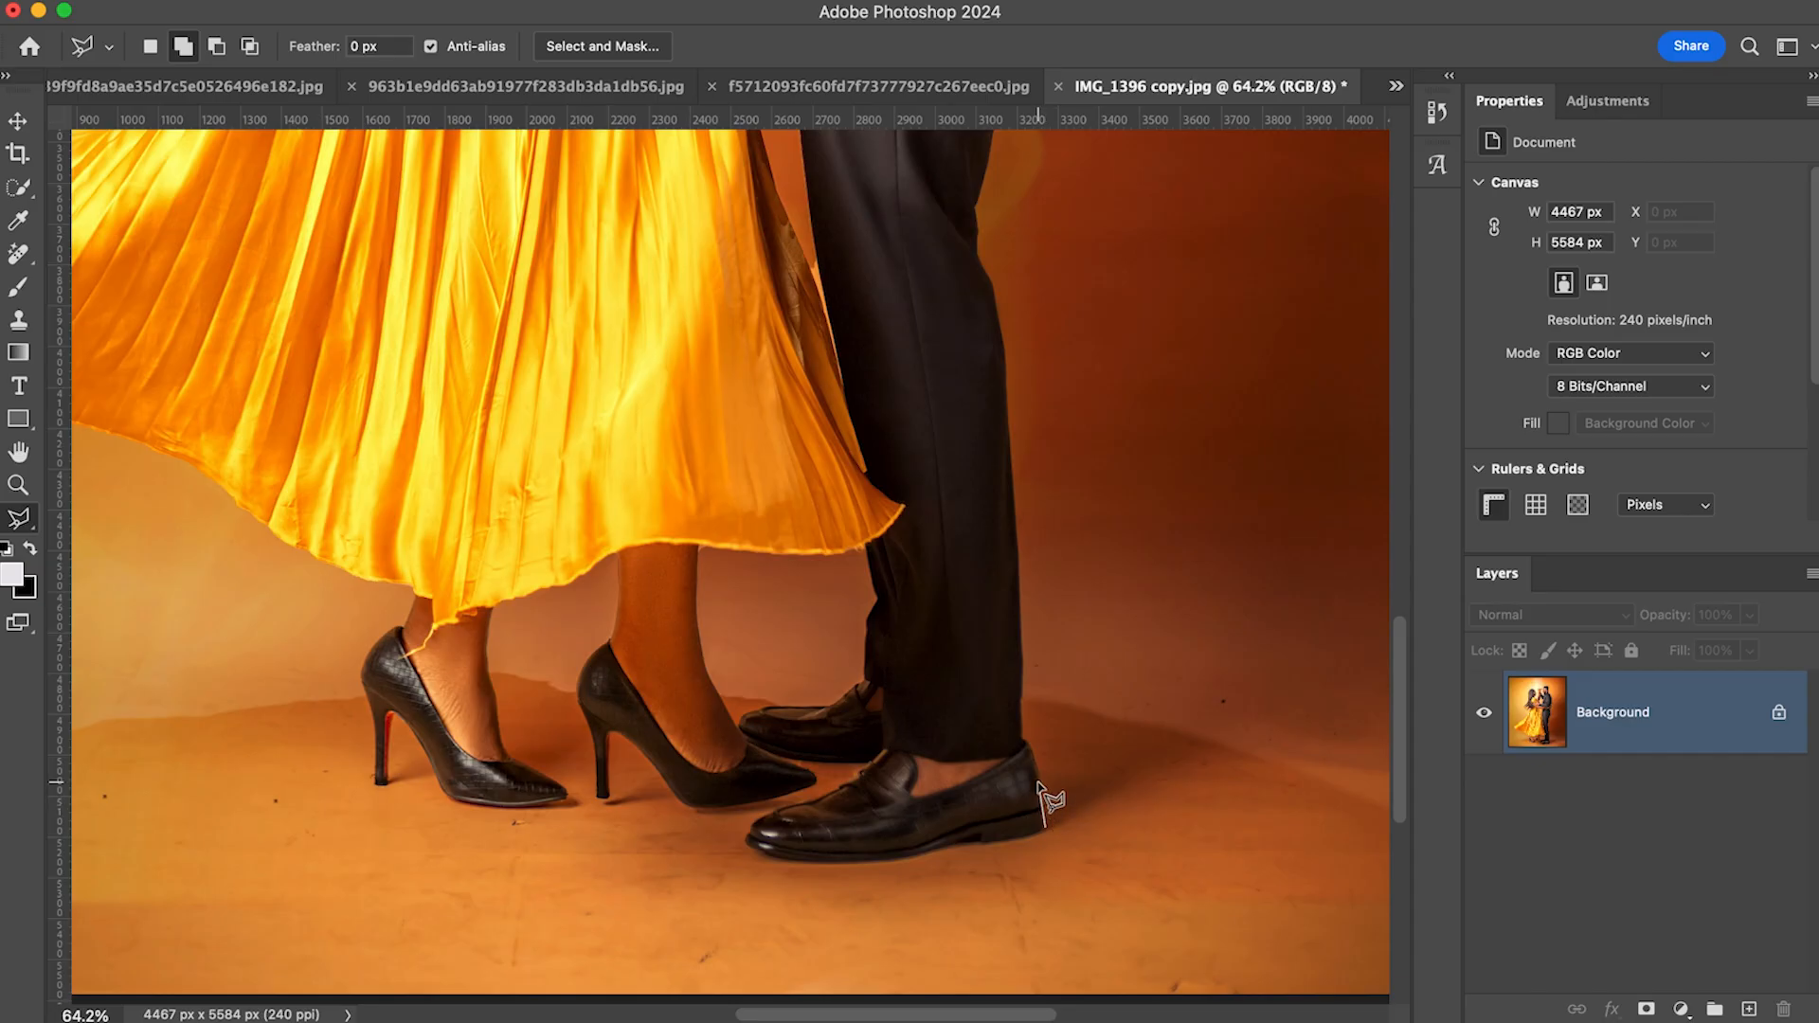
pyautogui.click(1045, 827)
pyautogui.click(1039, 783)
pyautogui.click(773, 831)
pyautogui.click(759, 842)
pyautogui.click(769, 860)
pyautogui.click(875, 866)
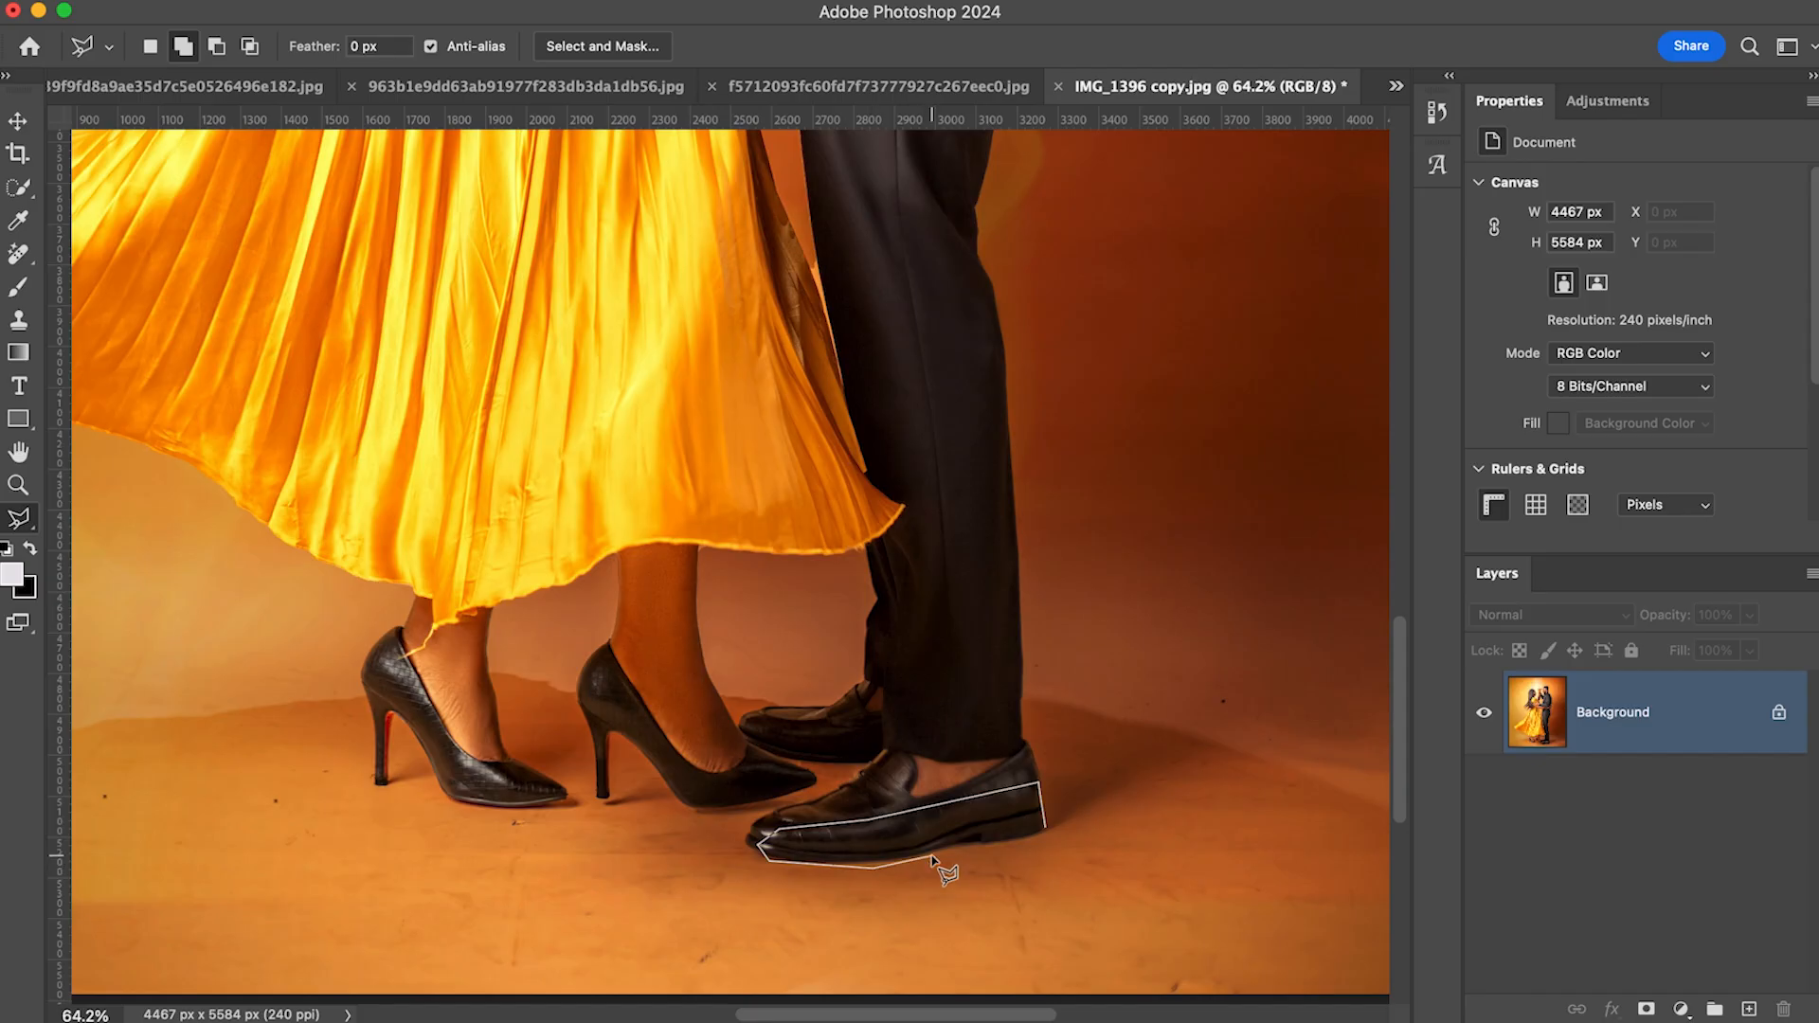
pyautogui.click(1029, 841)
pyautogui.click(1050, 837)
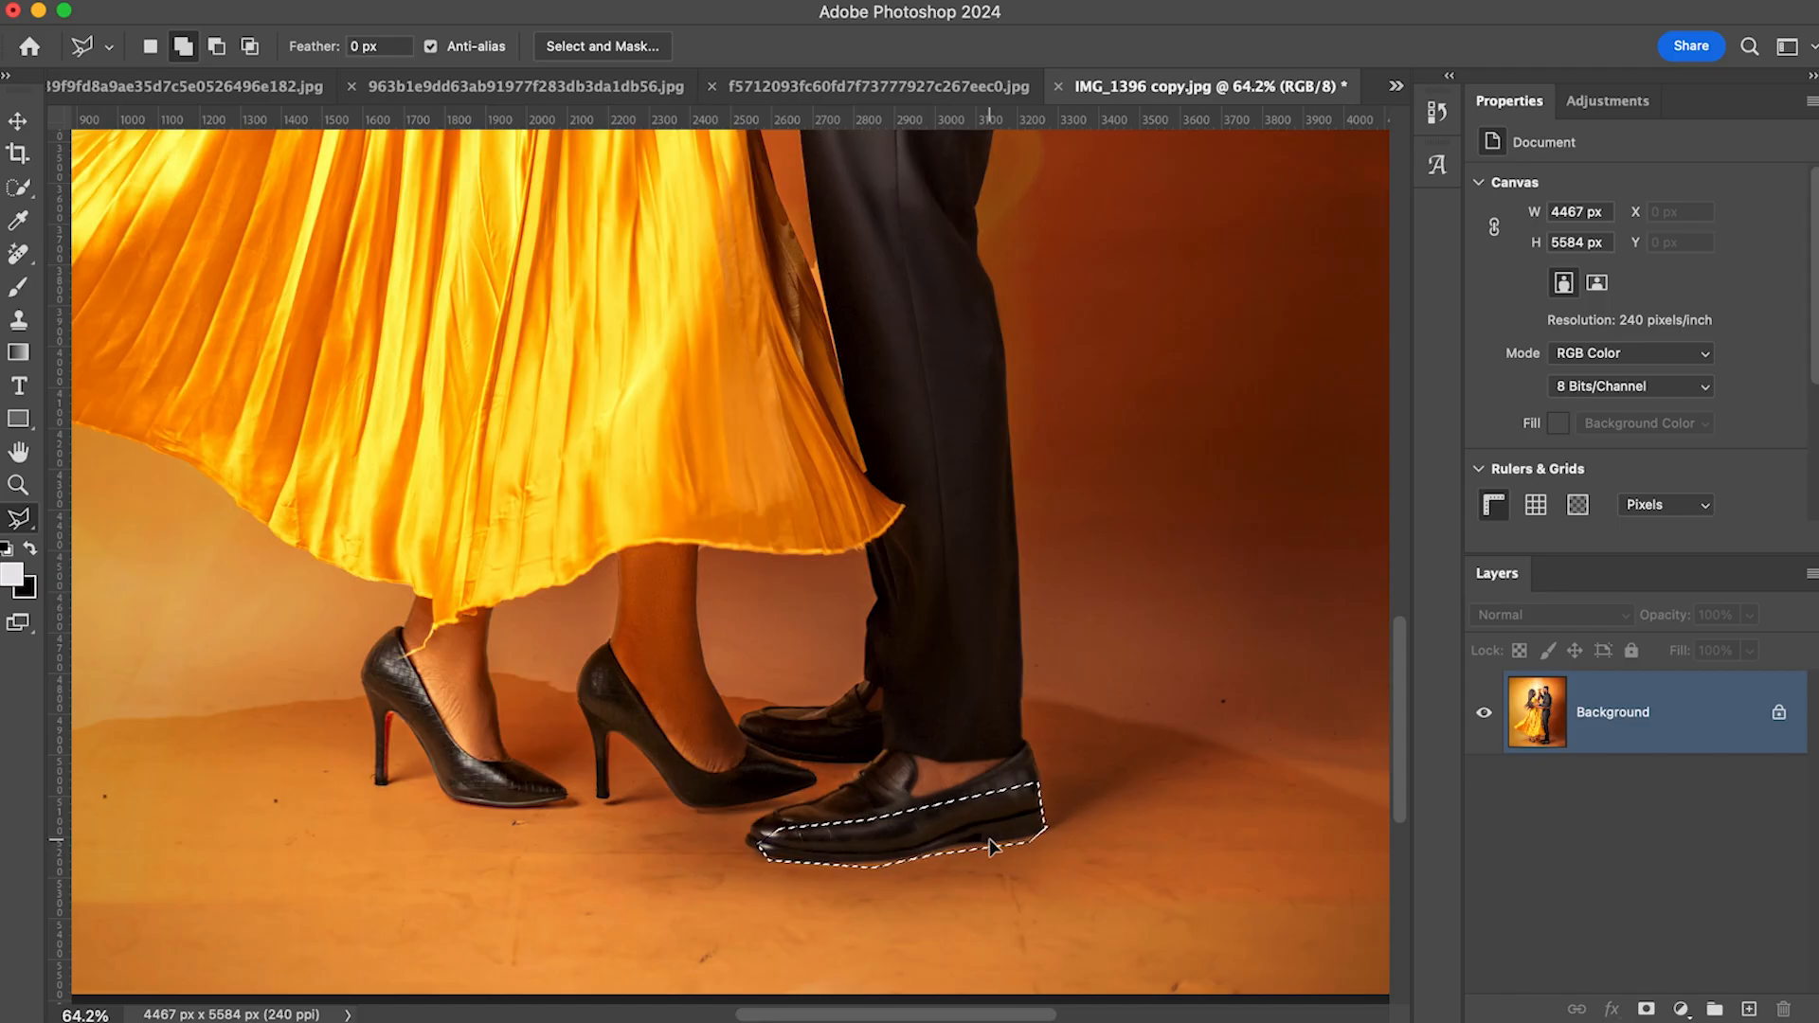
# Step: Copy the selected shoe part to a new layer and duplicate that layer
pyautogui.press('v')
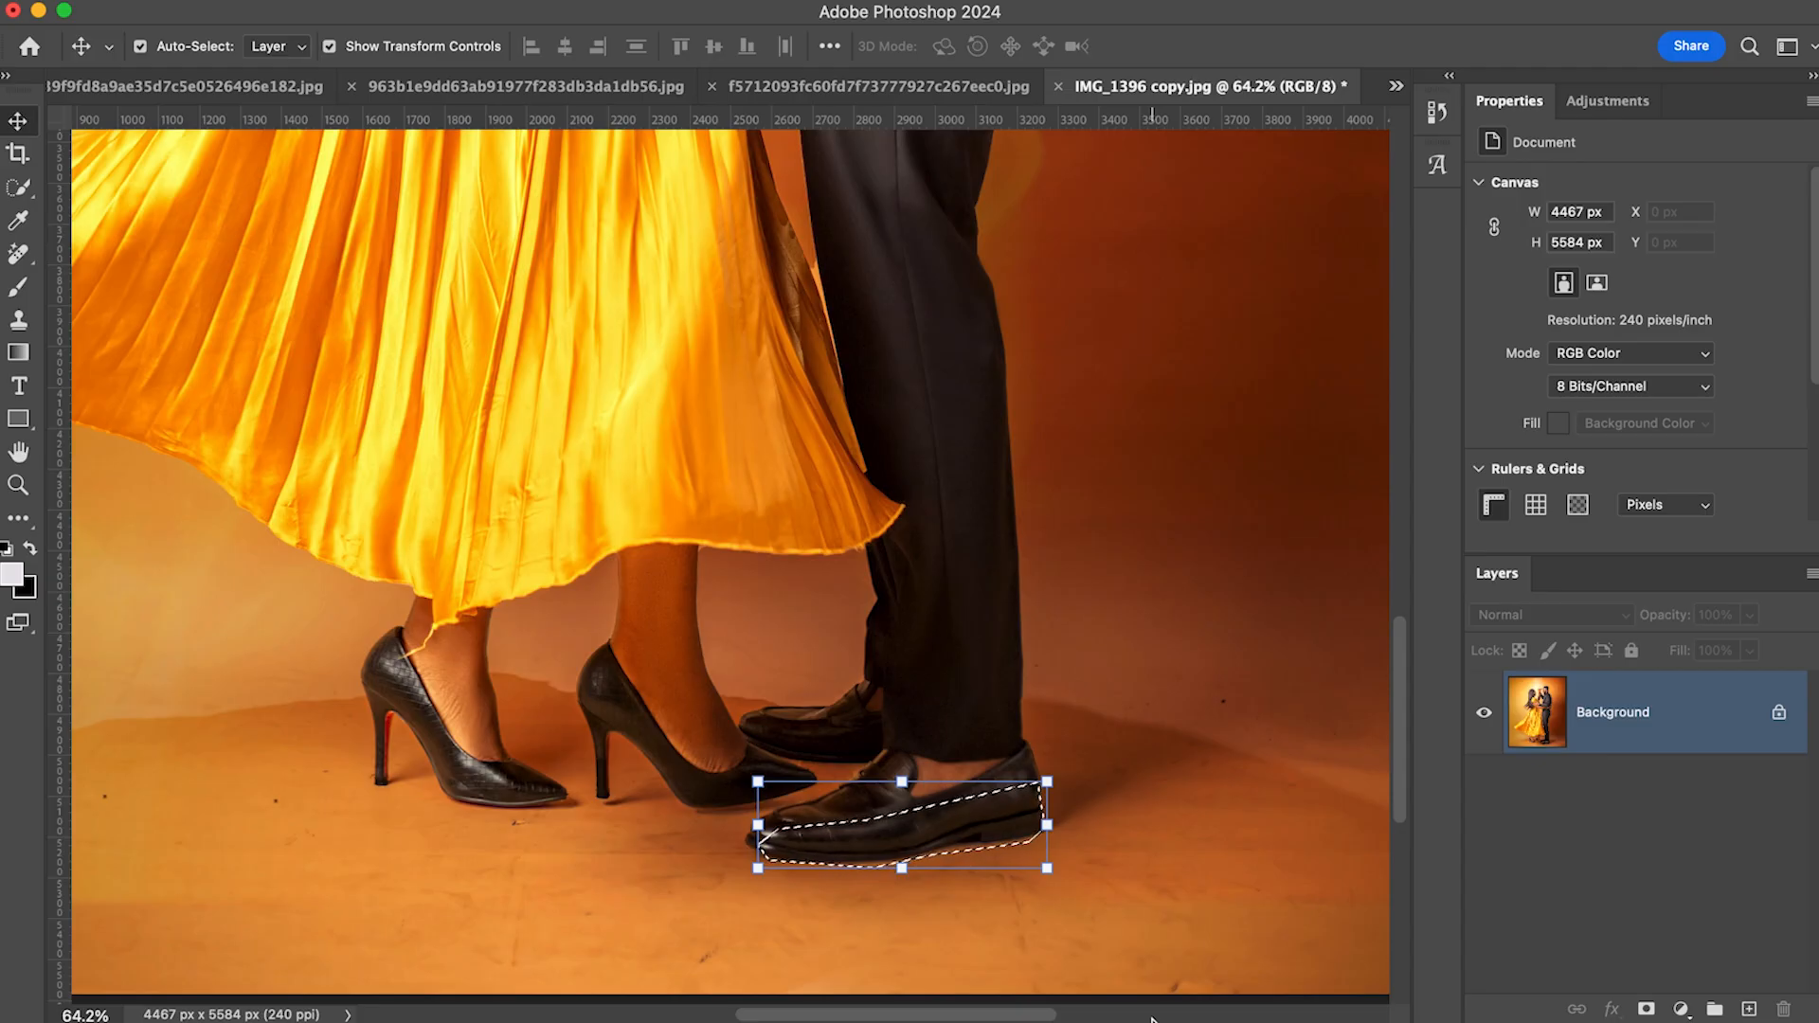
pyautogui.press('super+j')
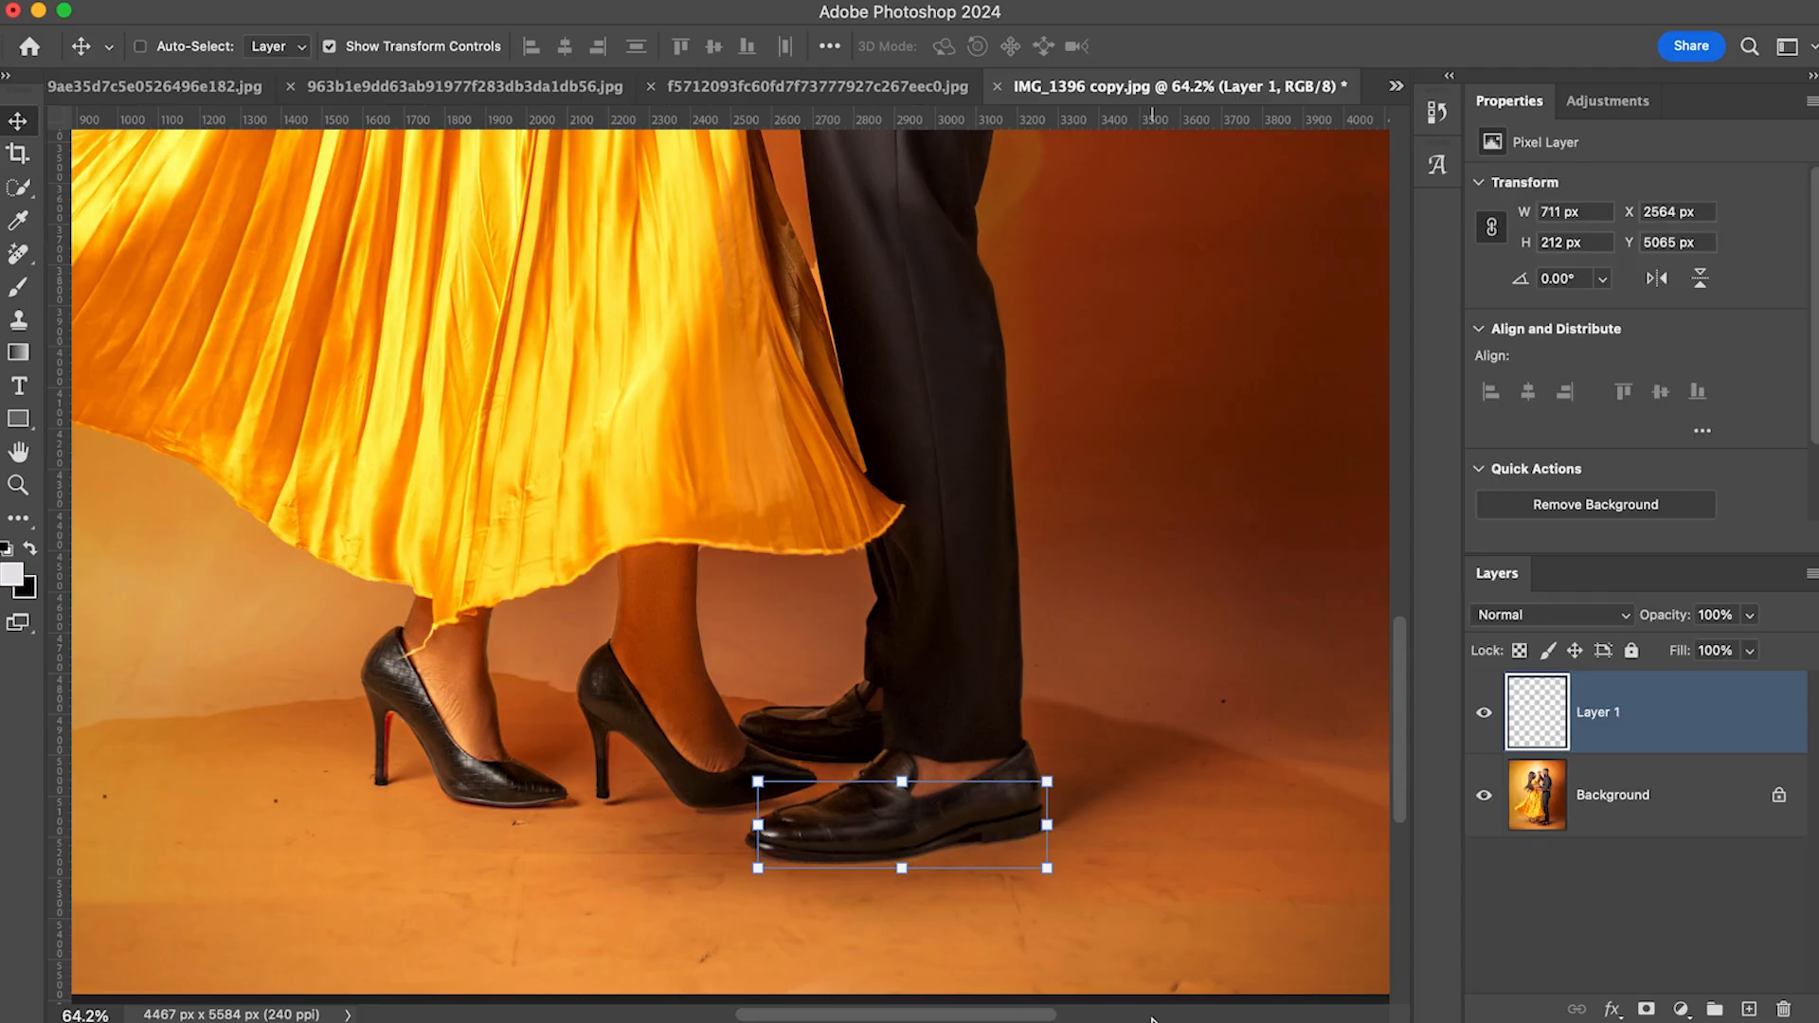
pyautogui.press('super+j')
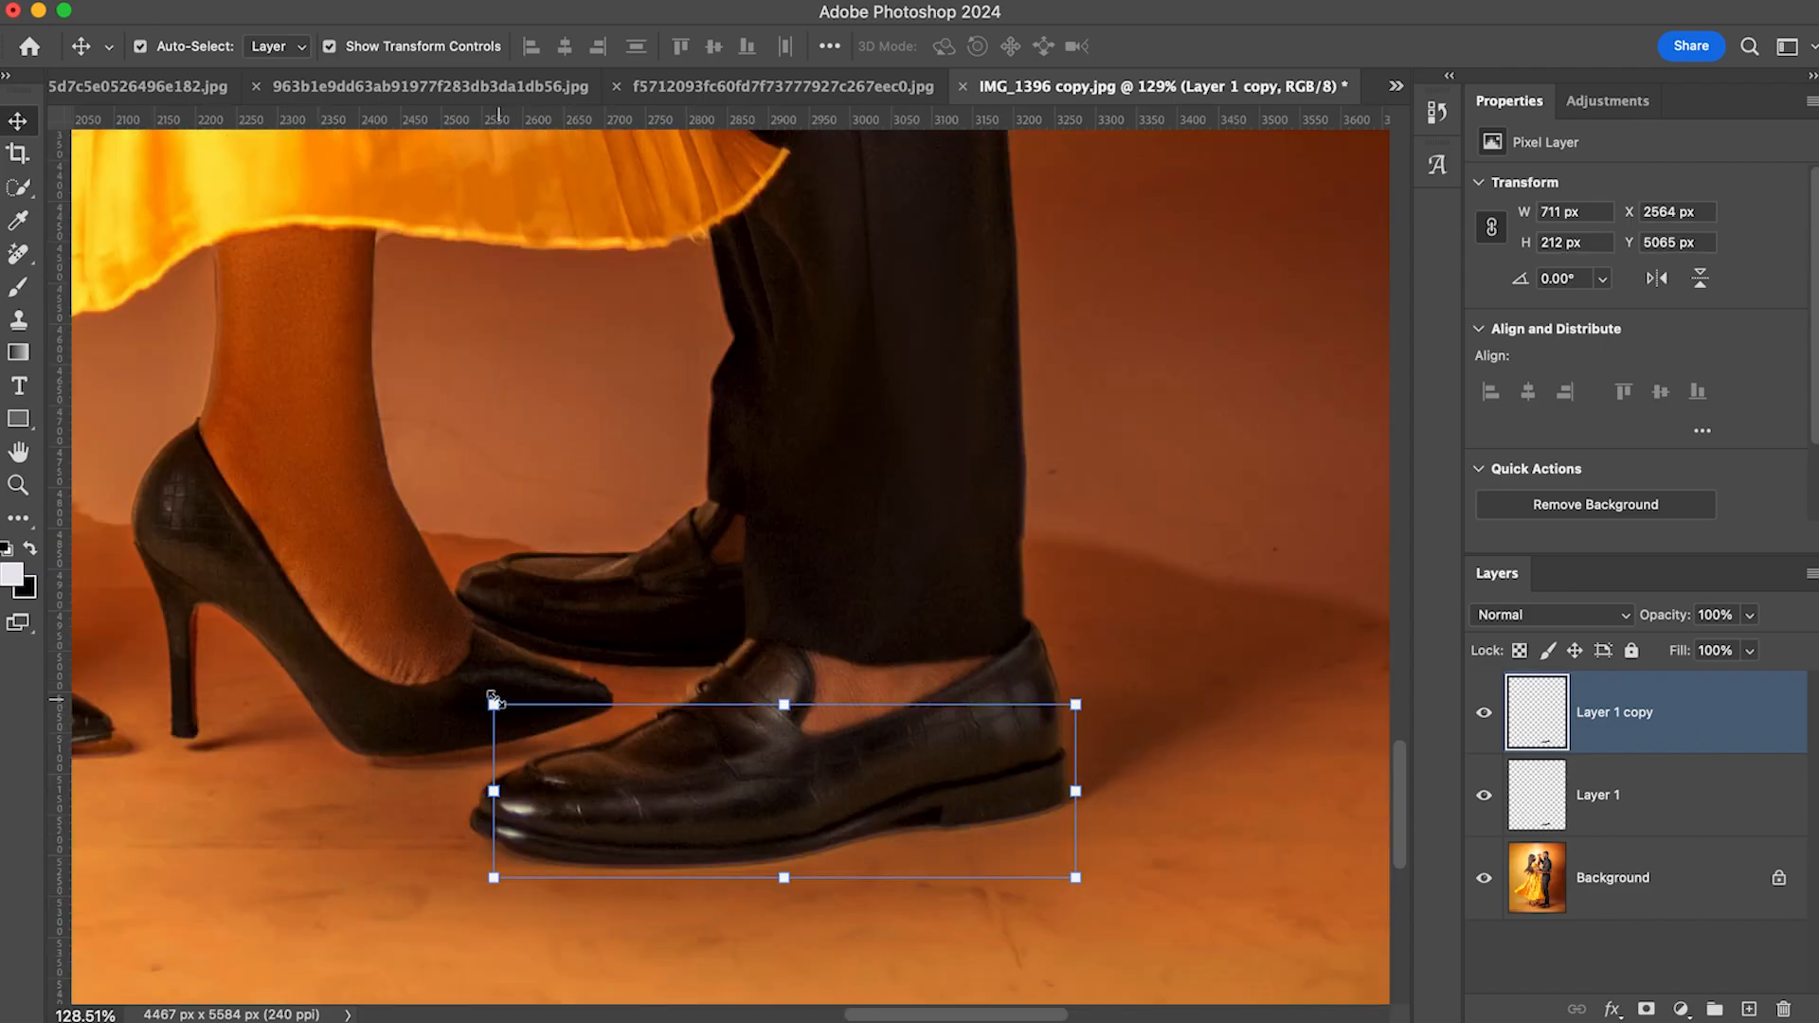
# Step: Scale the duplicated shoe piece to about 95% and place it slightly below the man's front shoe
pyautogui.moveTo(494, 703); pyautogui.dragTo(507, 718)
pyautogui.moveTo(1072, 711); pyautogui.dragTo(1065, 713)
pyautogui.moveTo(808, 794); pyautogui.dragTo(819, 823)
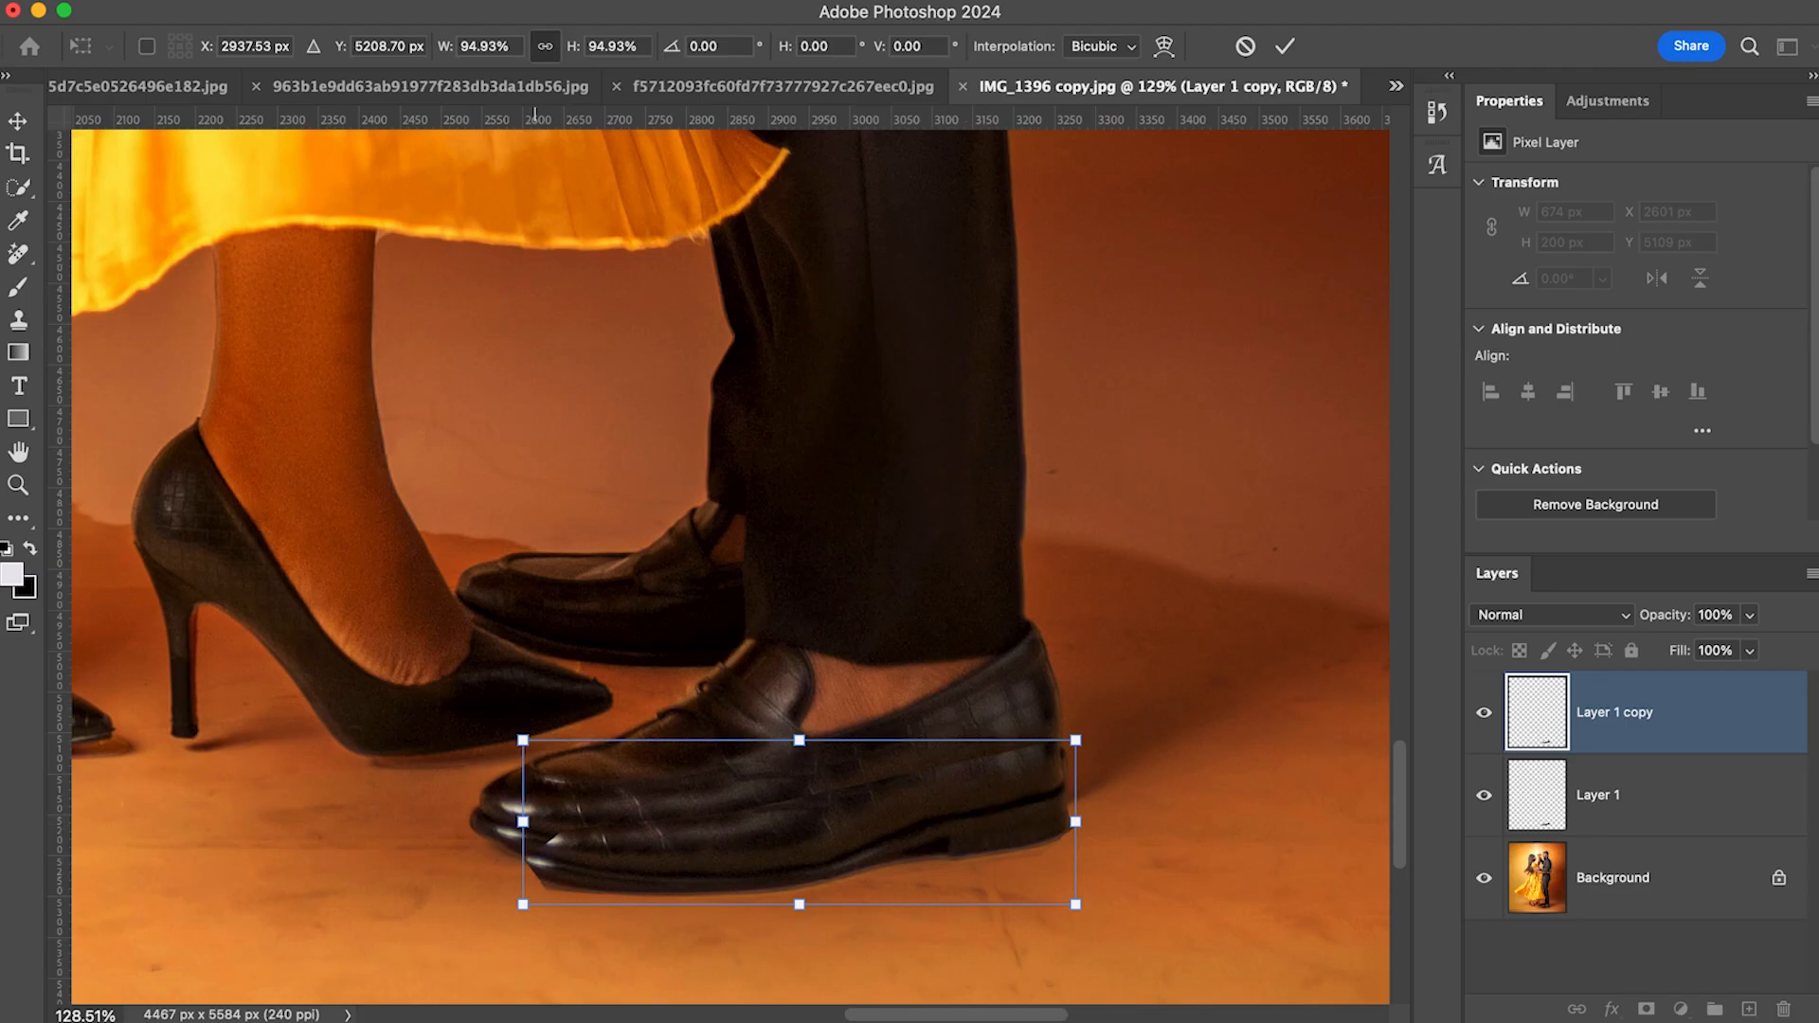
pyautogui.click(1288, 47)
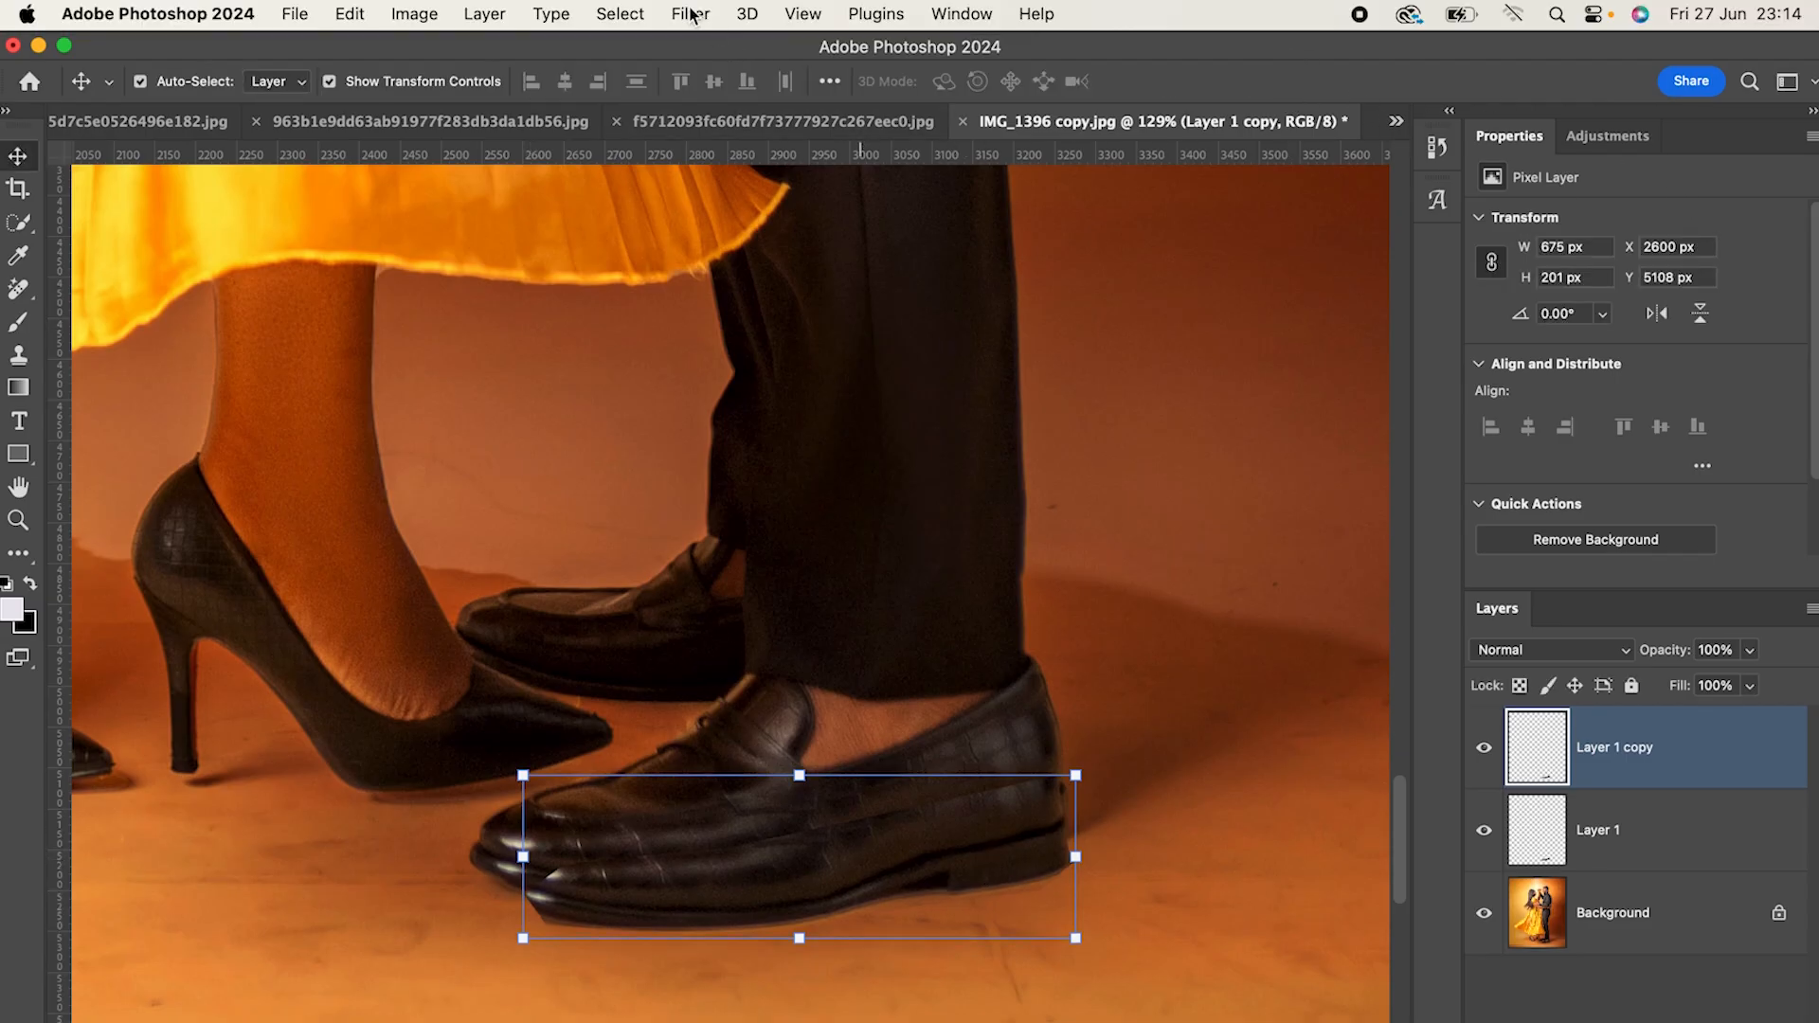
# Step: Apply a Gaussian Blur with a 45.8-pixel radius to the duplicated shoe piece for a soft floor shadow
pyautogui.click(691, 14)
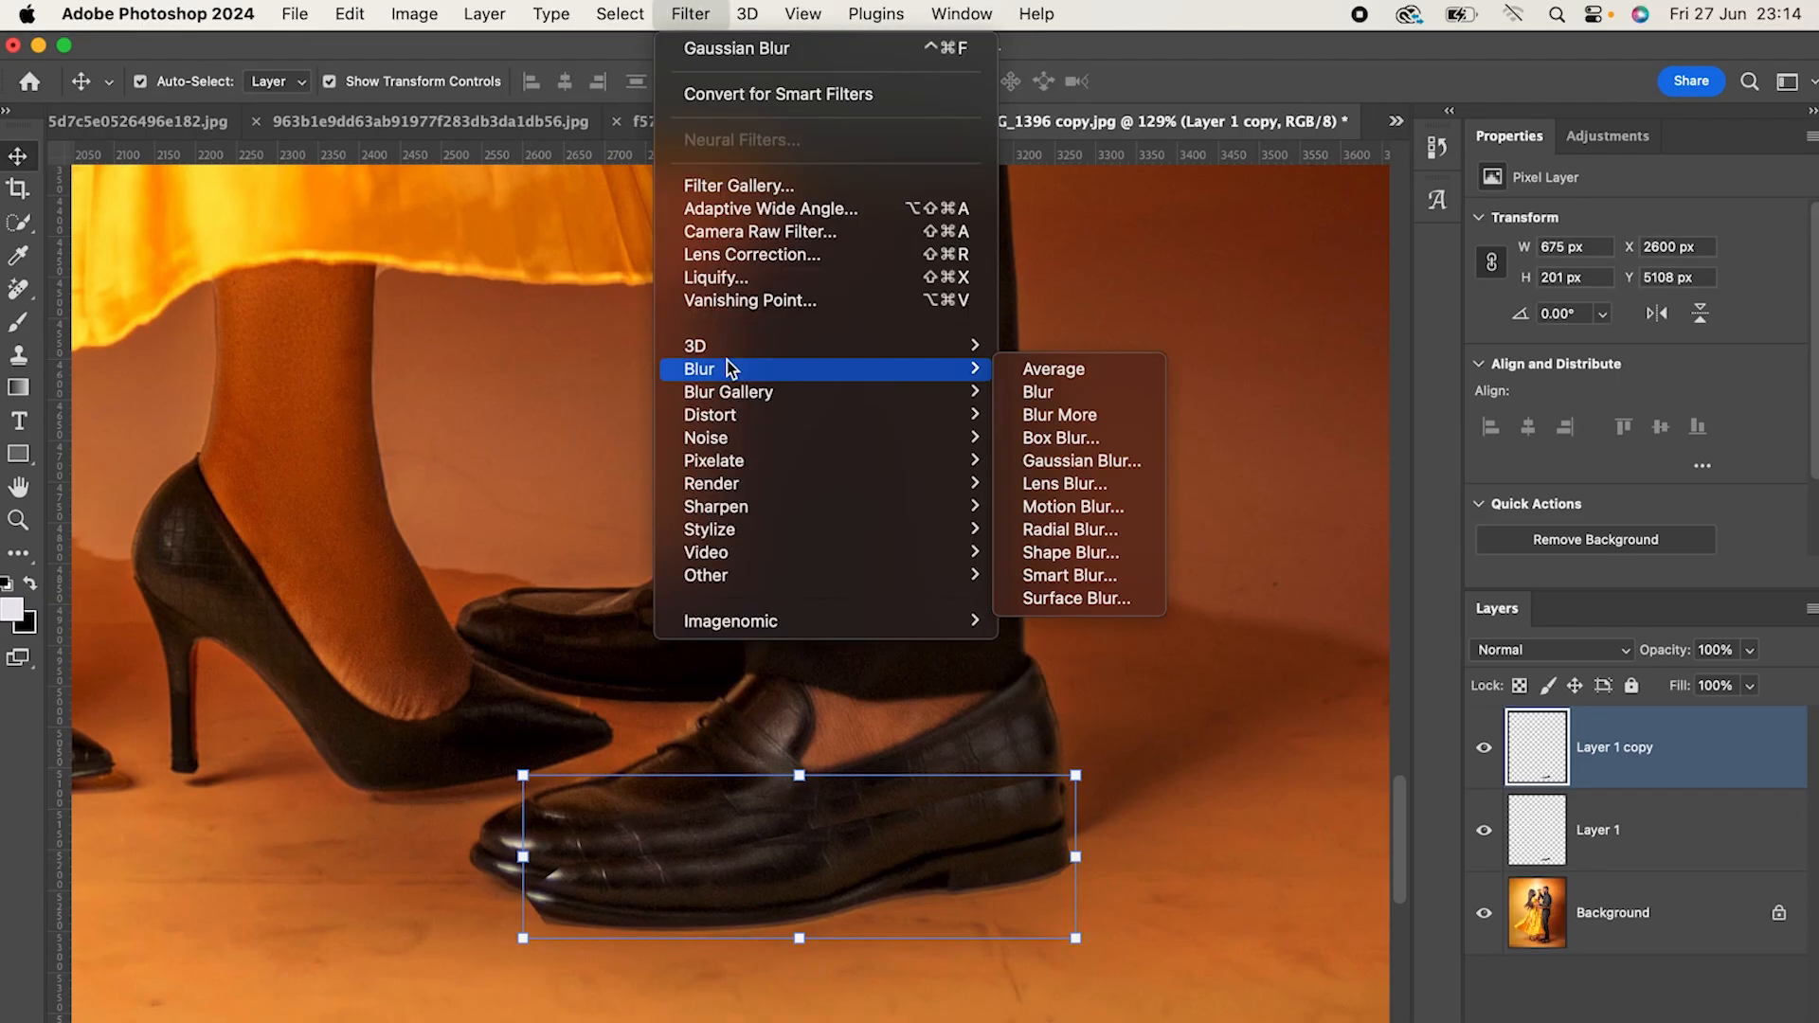
pyautogui.moveTo(943, 371)
pyautogui.click(1087, 463)
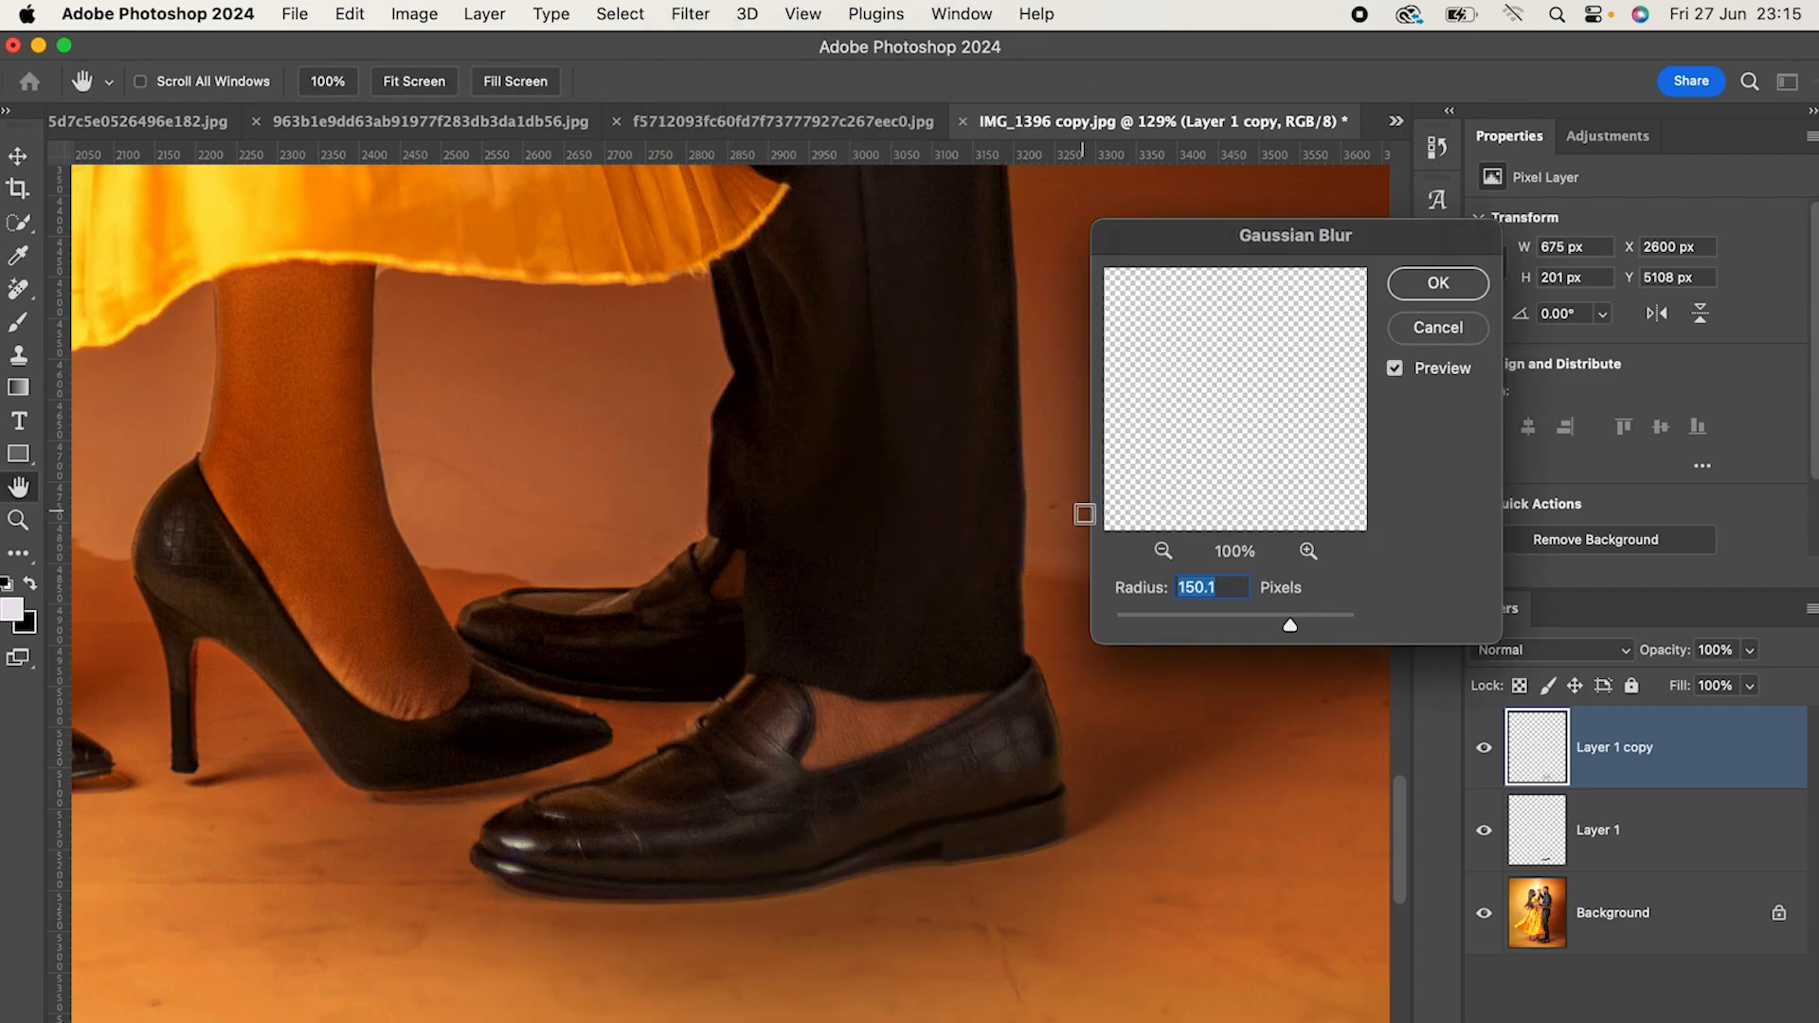
pyautogui.click(1161, 621)
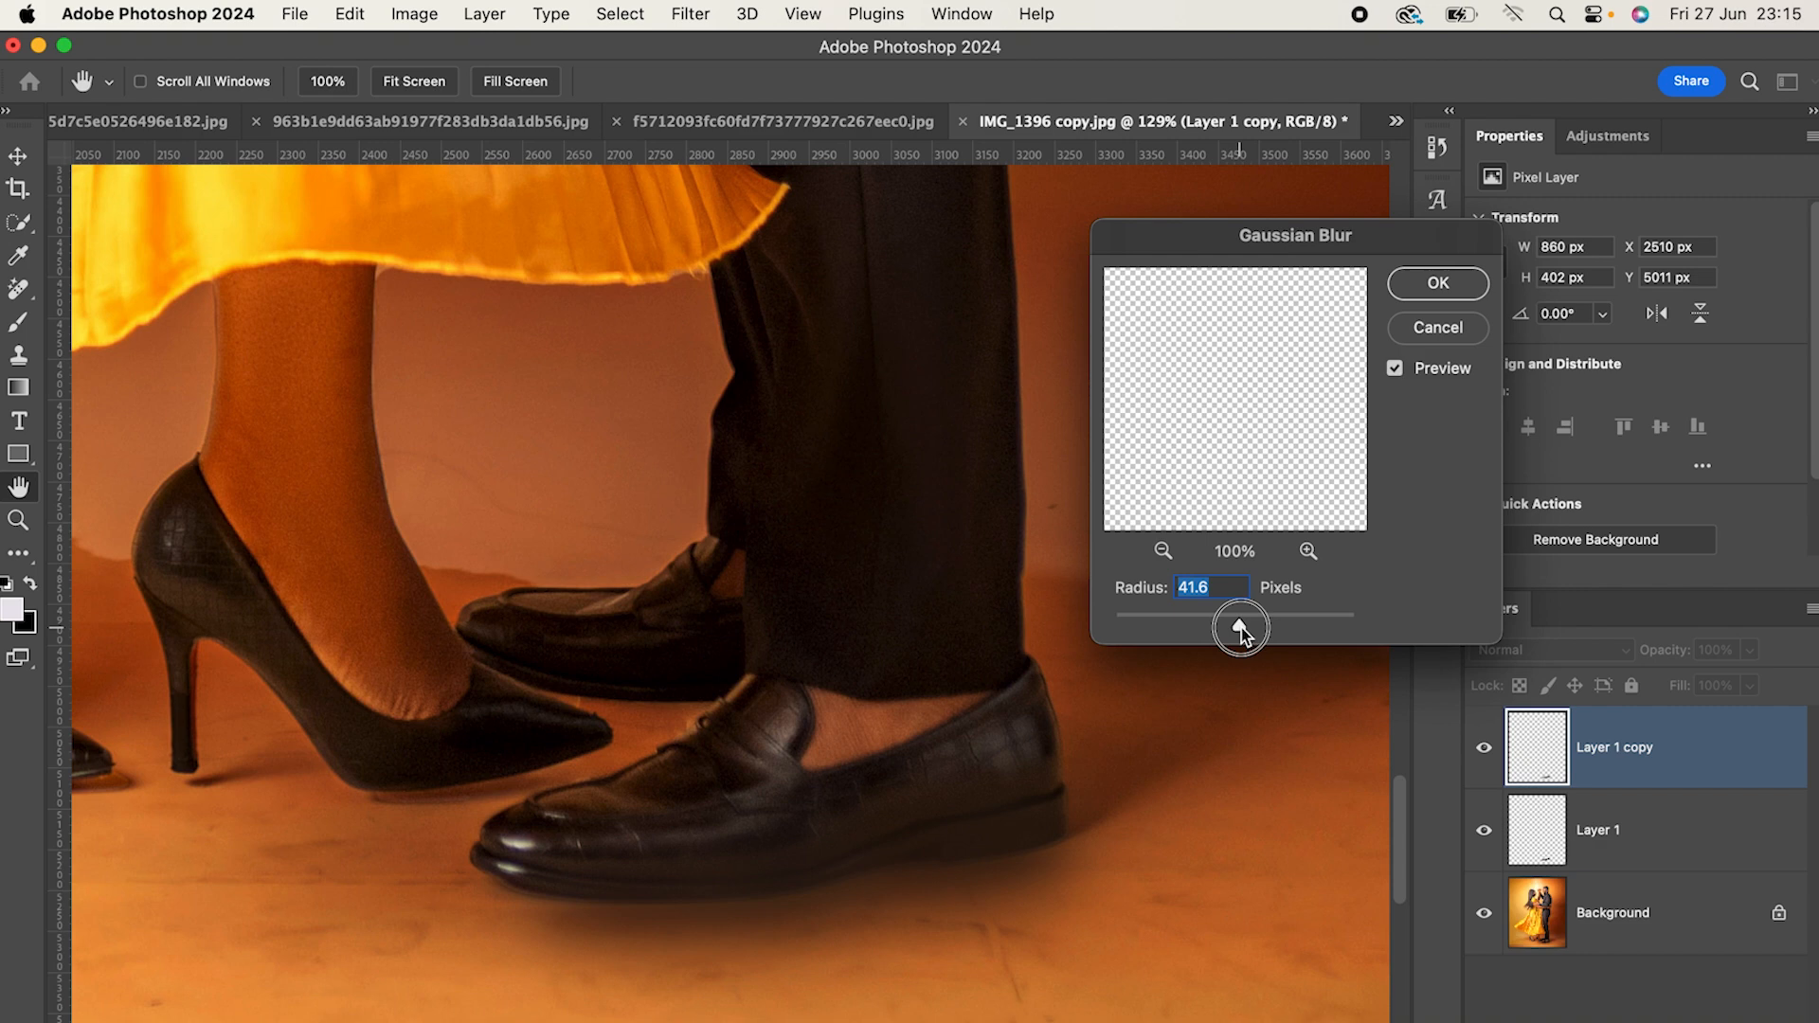
pyautogui.moveTo(1247, 628); pyautogui.dragTo(1265, 637)
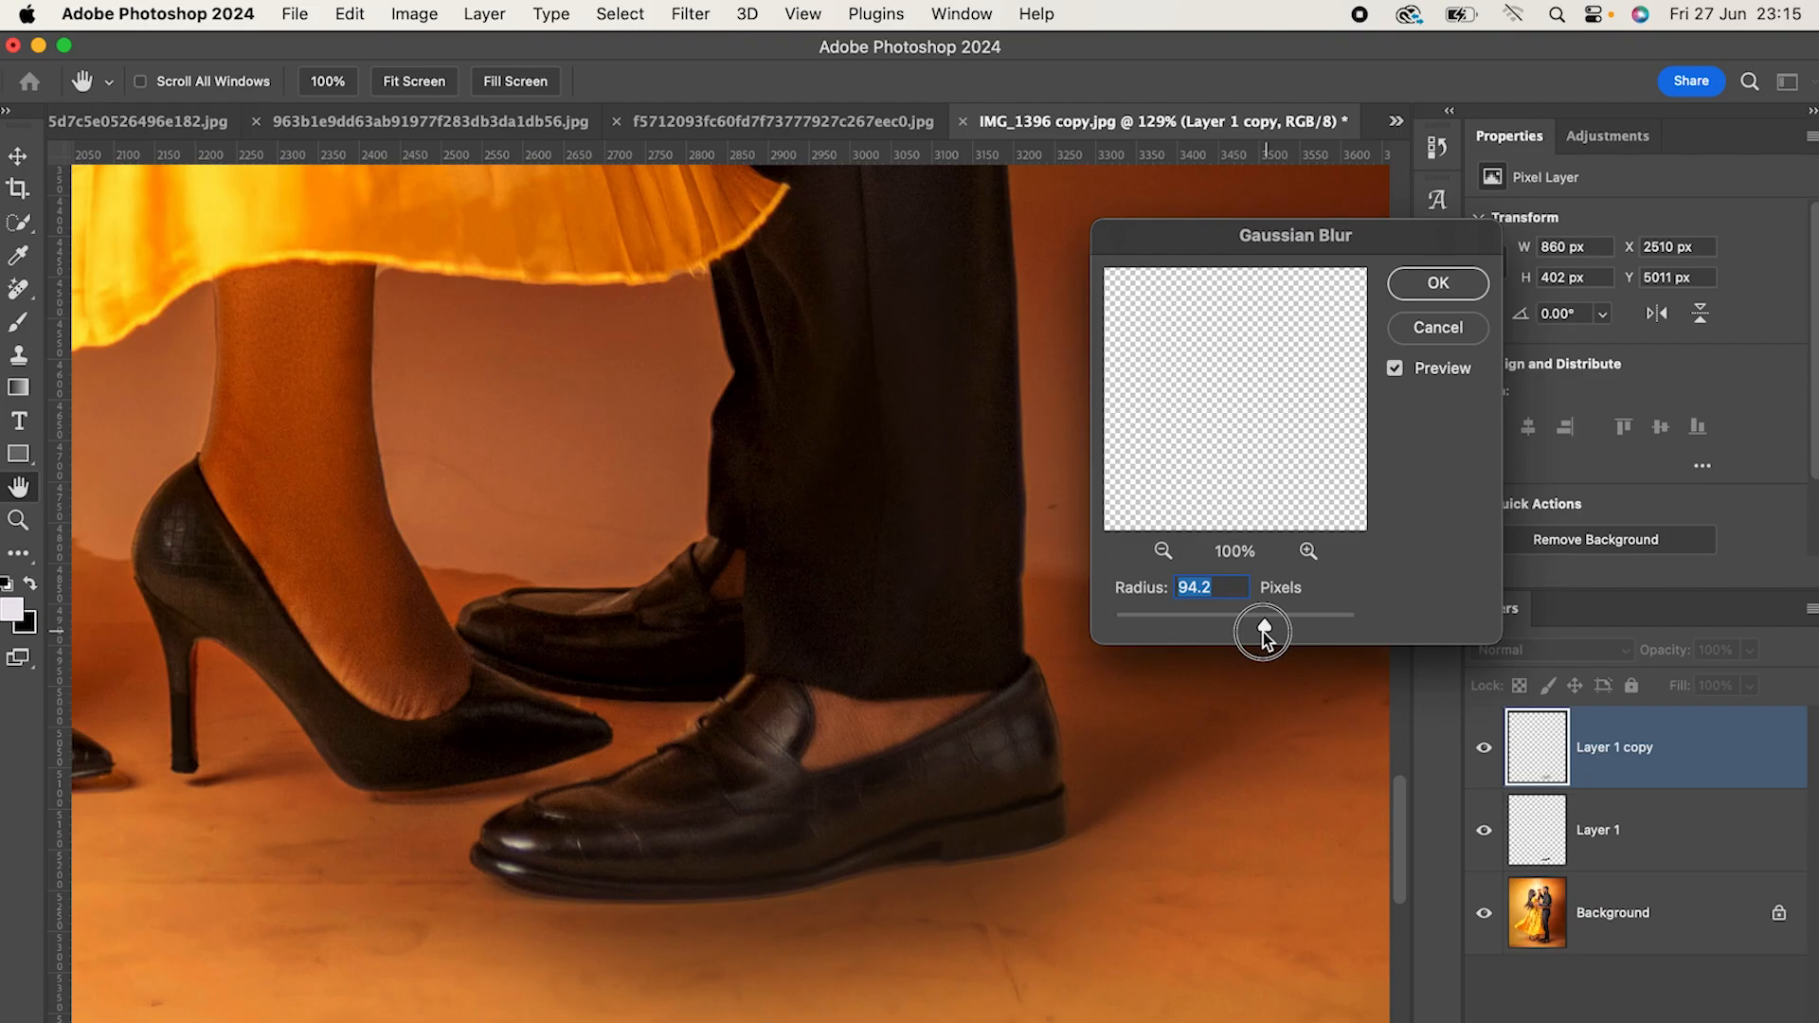
pyautogui.moveTo(1264, 633); pyautogui.dragTo(1262, 632)
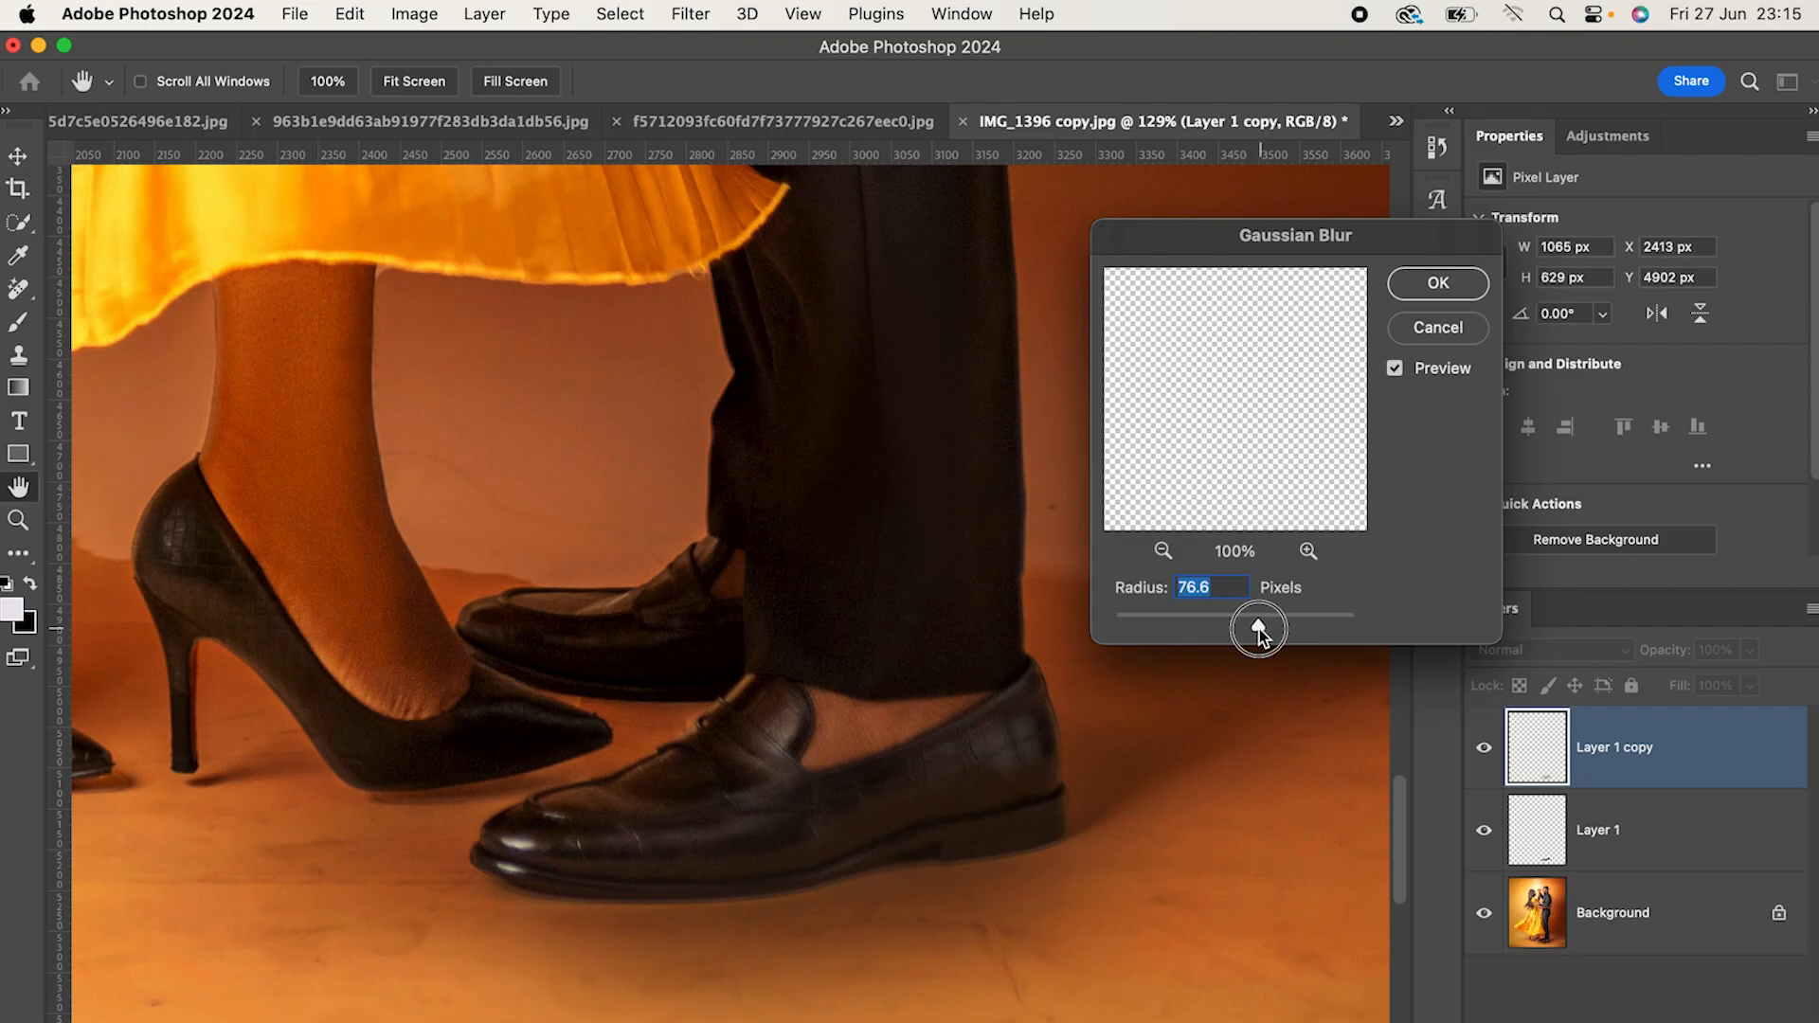
pyautogui.moveTo(1257, 628); pyautogui.dragTo(1235, 628)
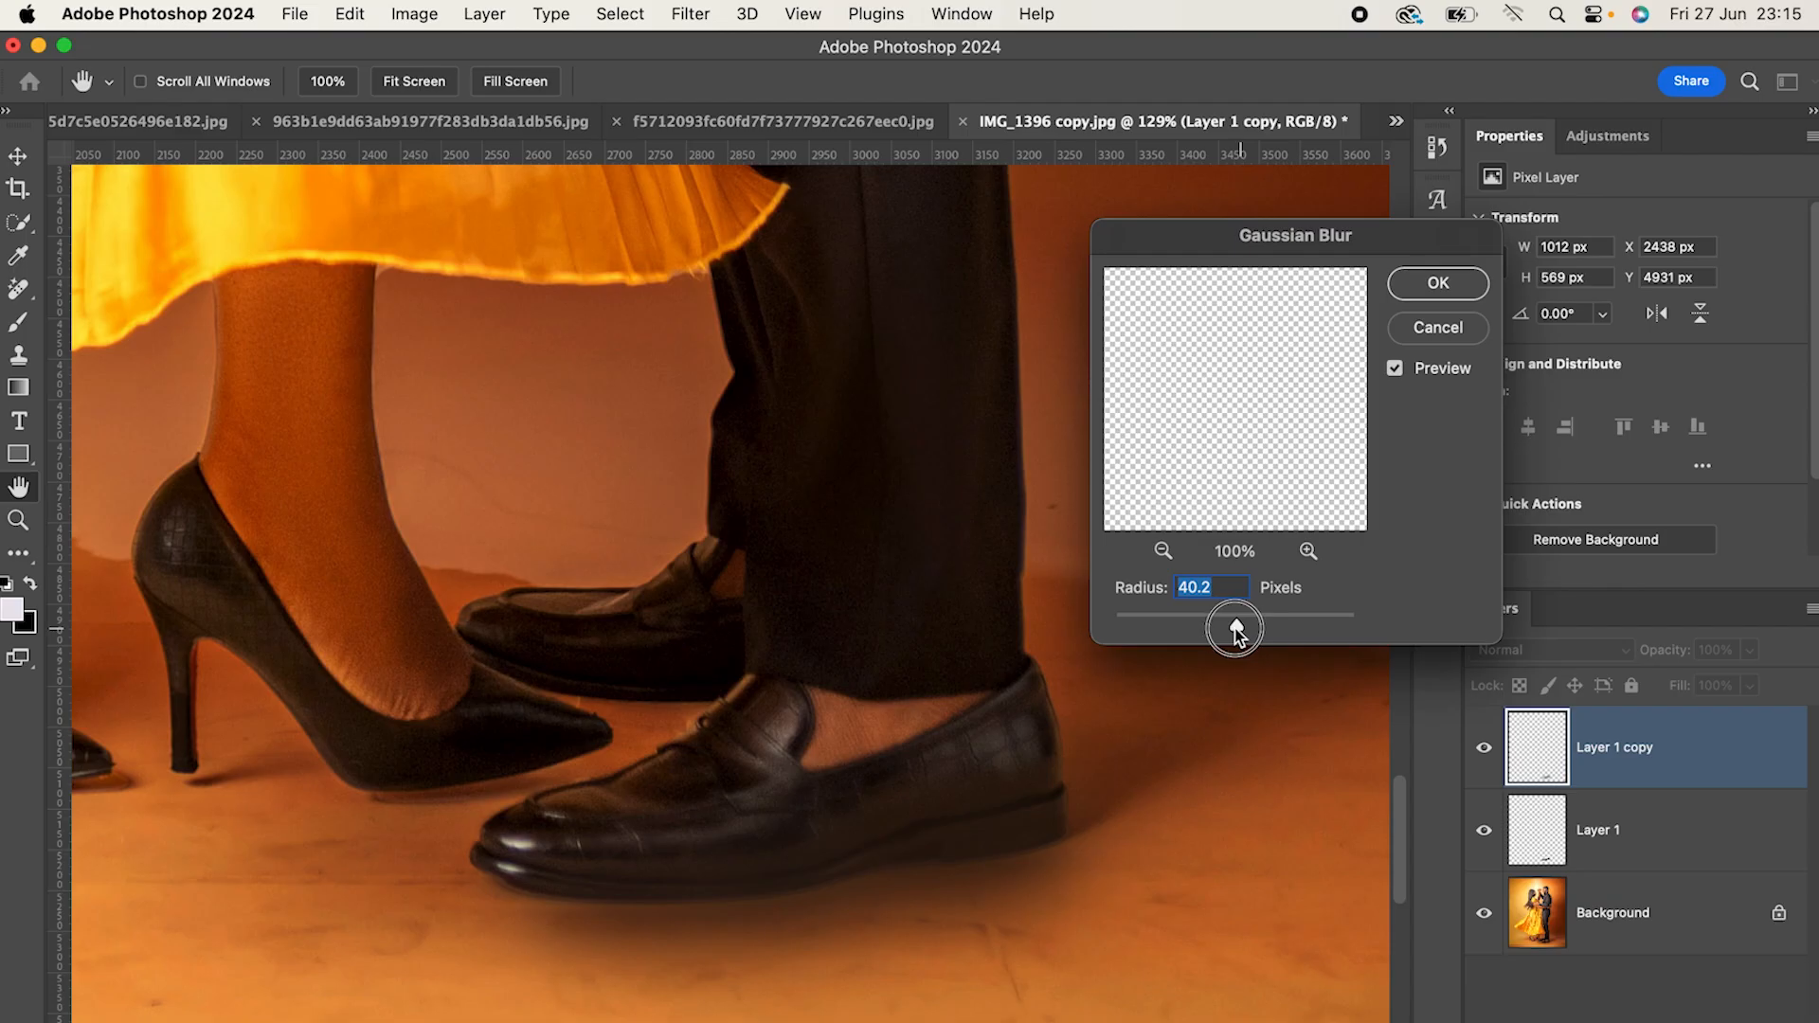
pyautogui.moveTo(1242, 628); pyautogui.dragTo(1244, 627)
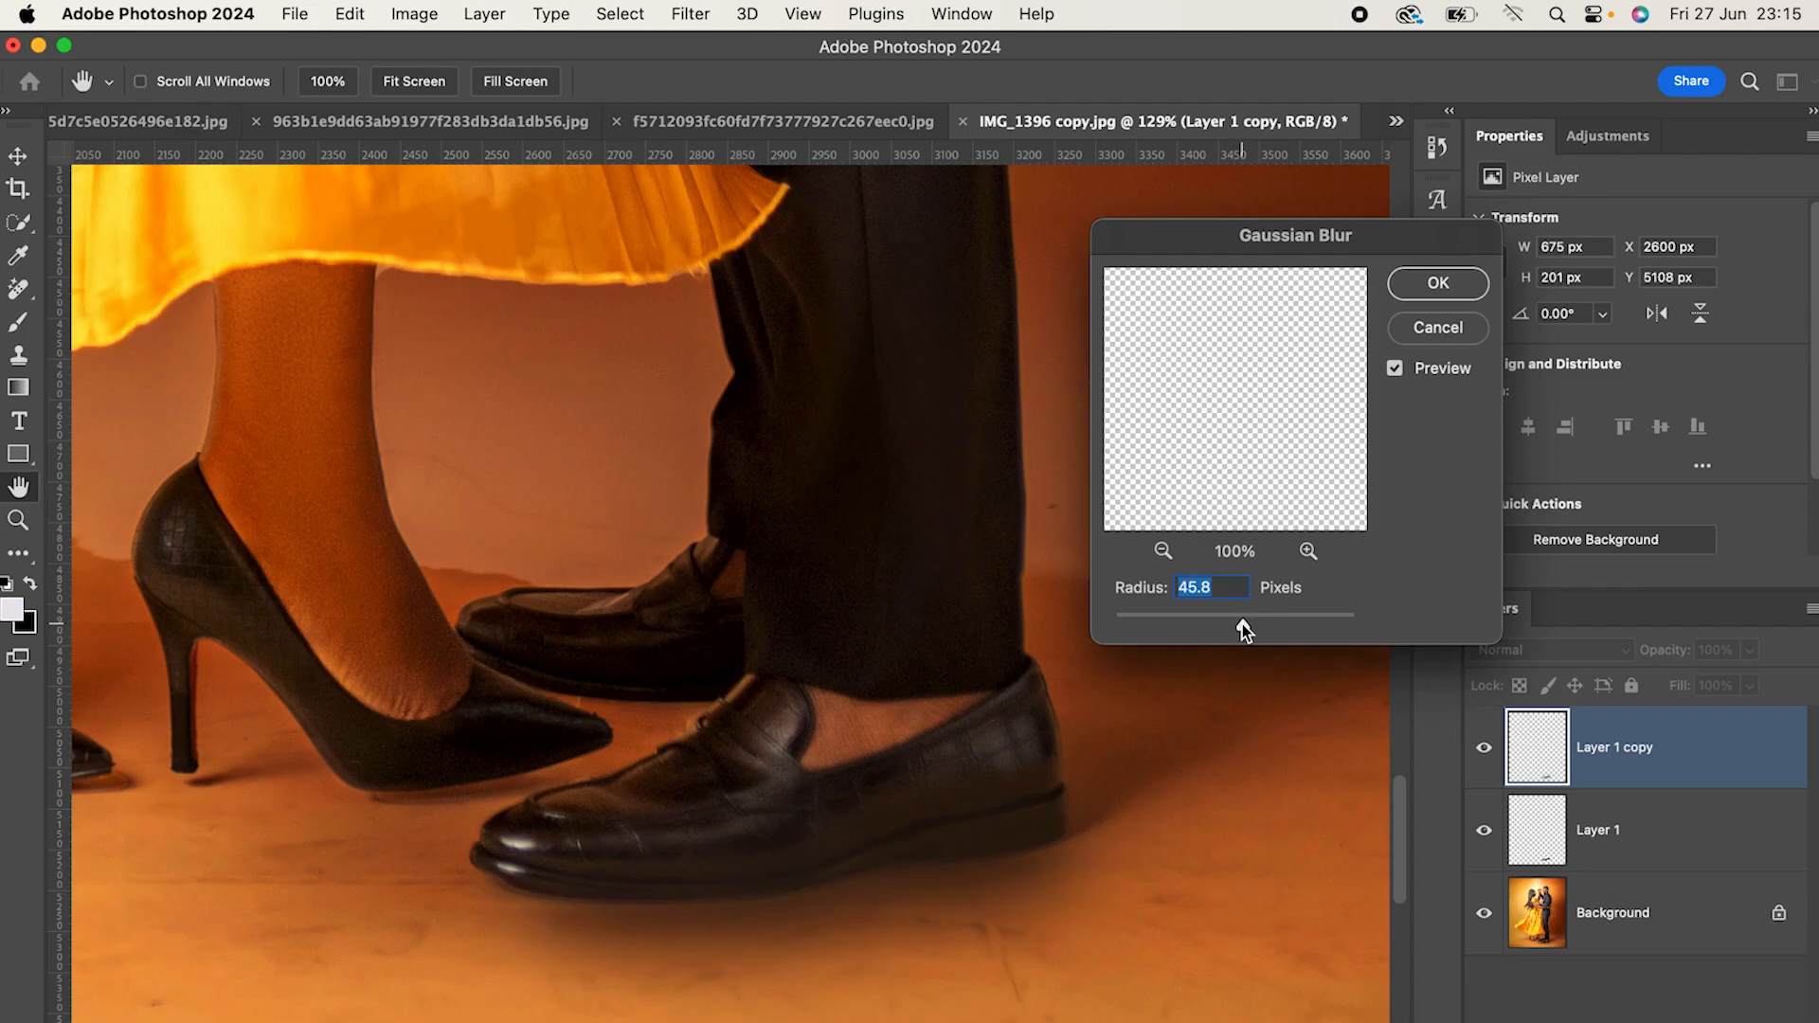
pyautogui.click(1392, 367)
pyautogui.click(1395, 371)
pyautogui.click(1394, 370)
pyautogui.click(1461, 290)
# Step: Shrink the blurred shoe shadow to about 88%, fit it beneath the front shoe, and compare with the layer hidden and shown
pyautogui.scroll(-5, 983, 720)
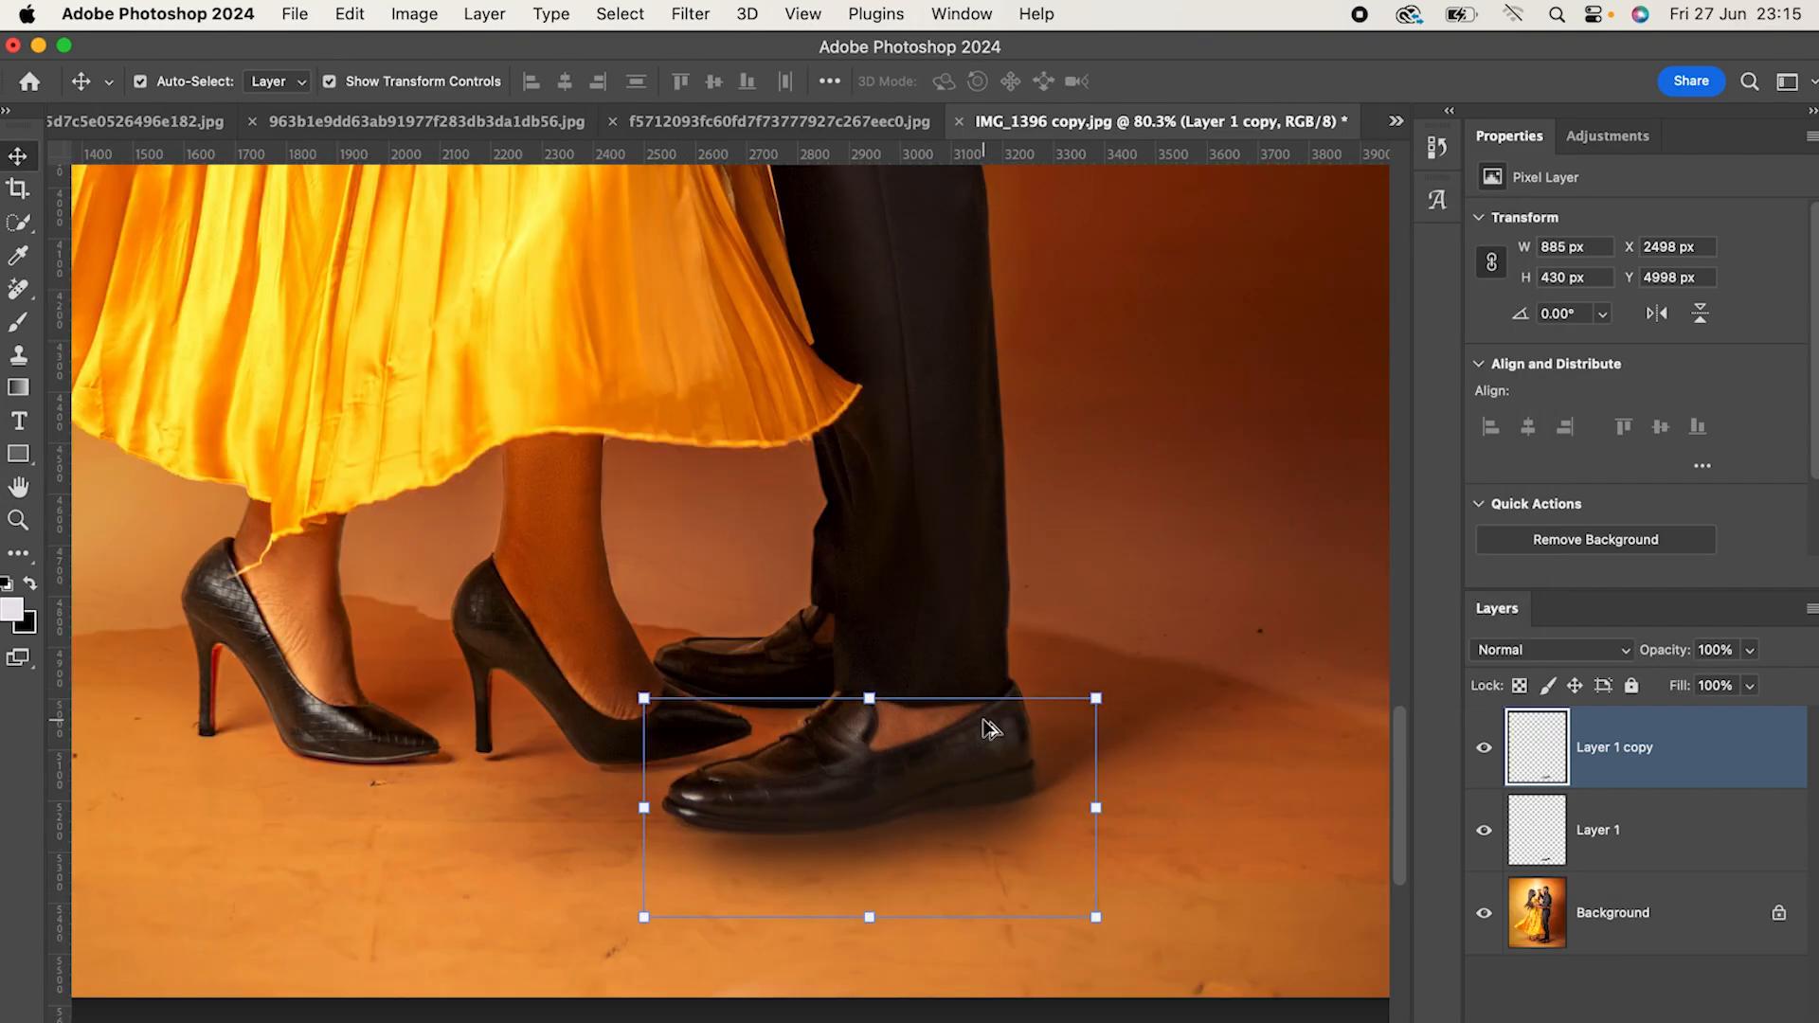
pyautogui.moveTo(1096, 917); pyautogui.dragTo(1078, 905)
pyautogui.moveTo(643, 906); pyautogui.dragTo(655, 896)
pyautogui.moveTo(1072, 699); pyautogui.dragTo(1065, 701)
pyautogui.moveTo(661, 896); pyautogui.dragTo(663, 886)
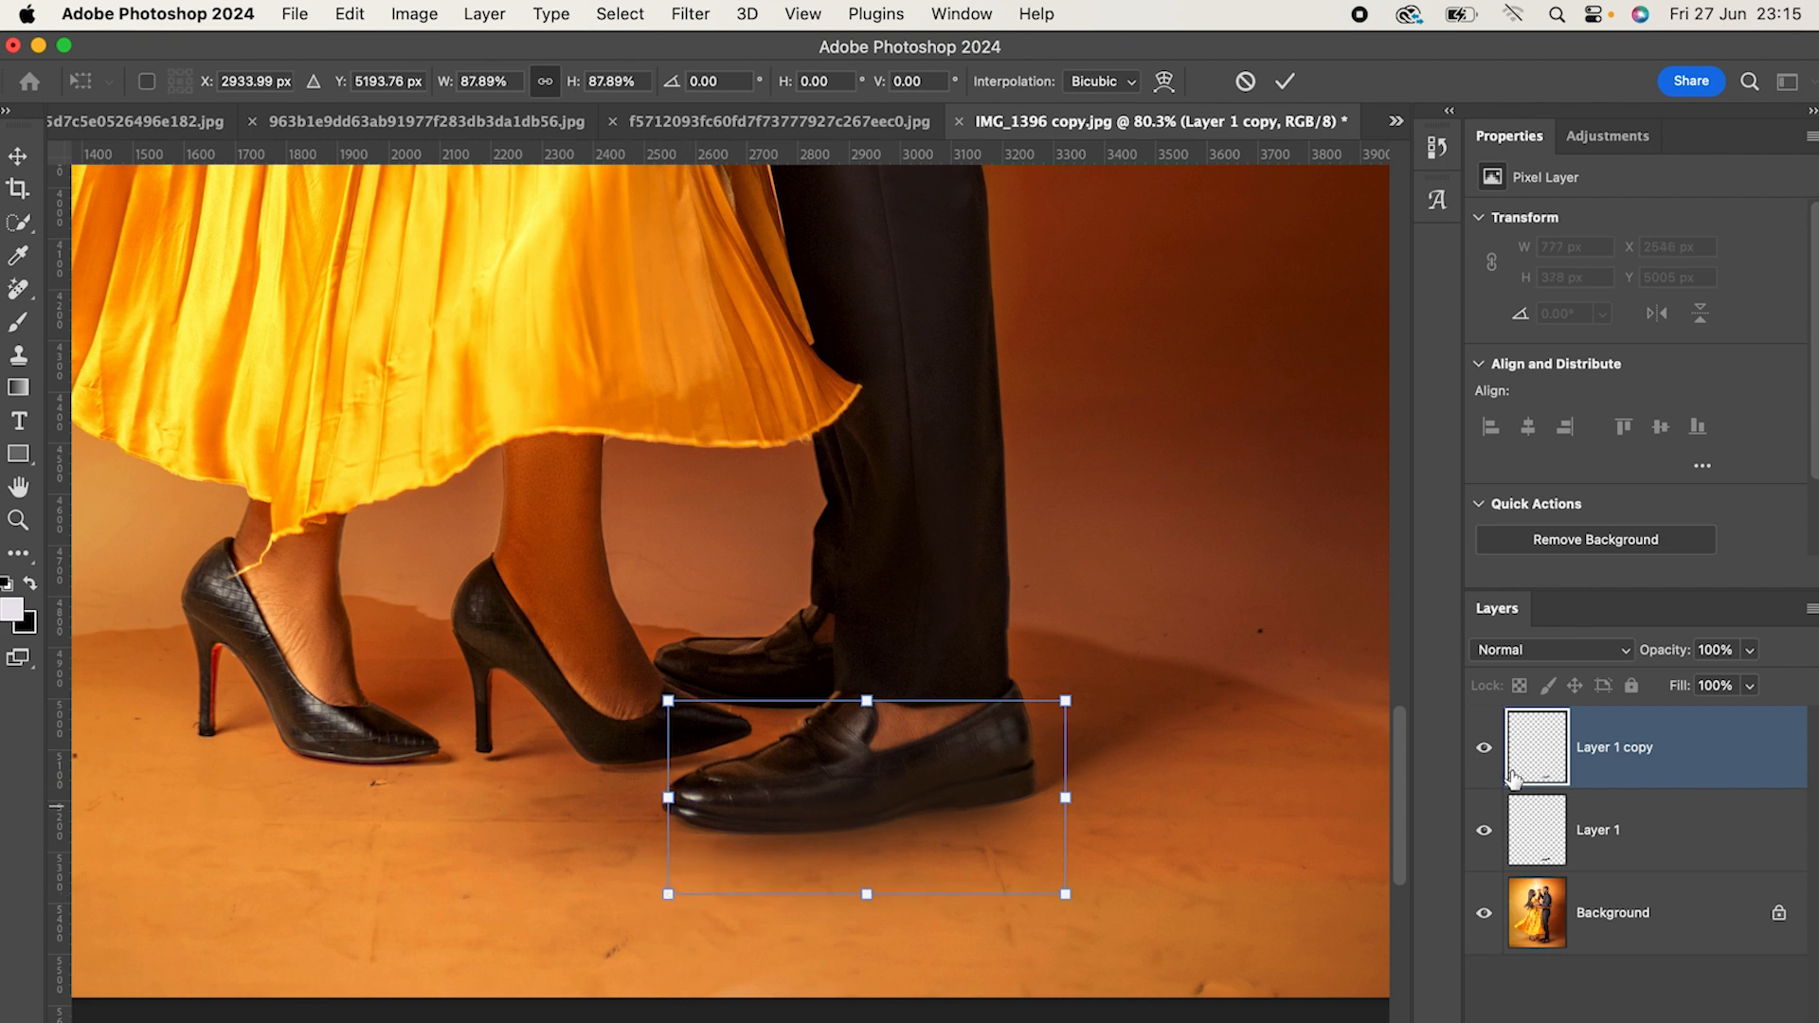
pyautogui.click(1484, 748)
pyautogui.click(1484, 753)
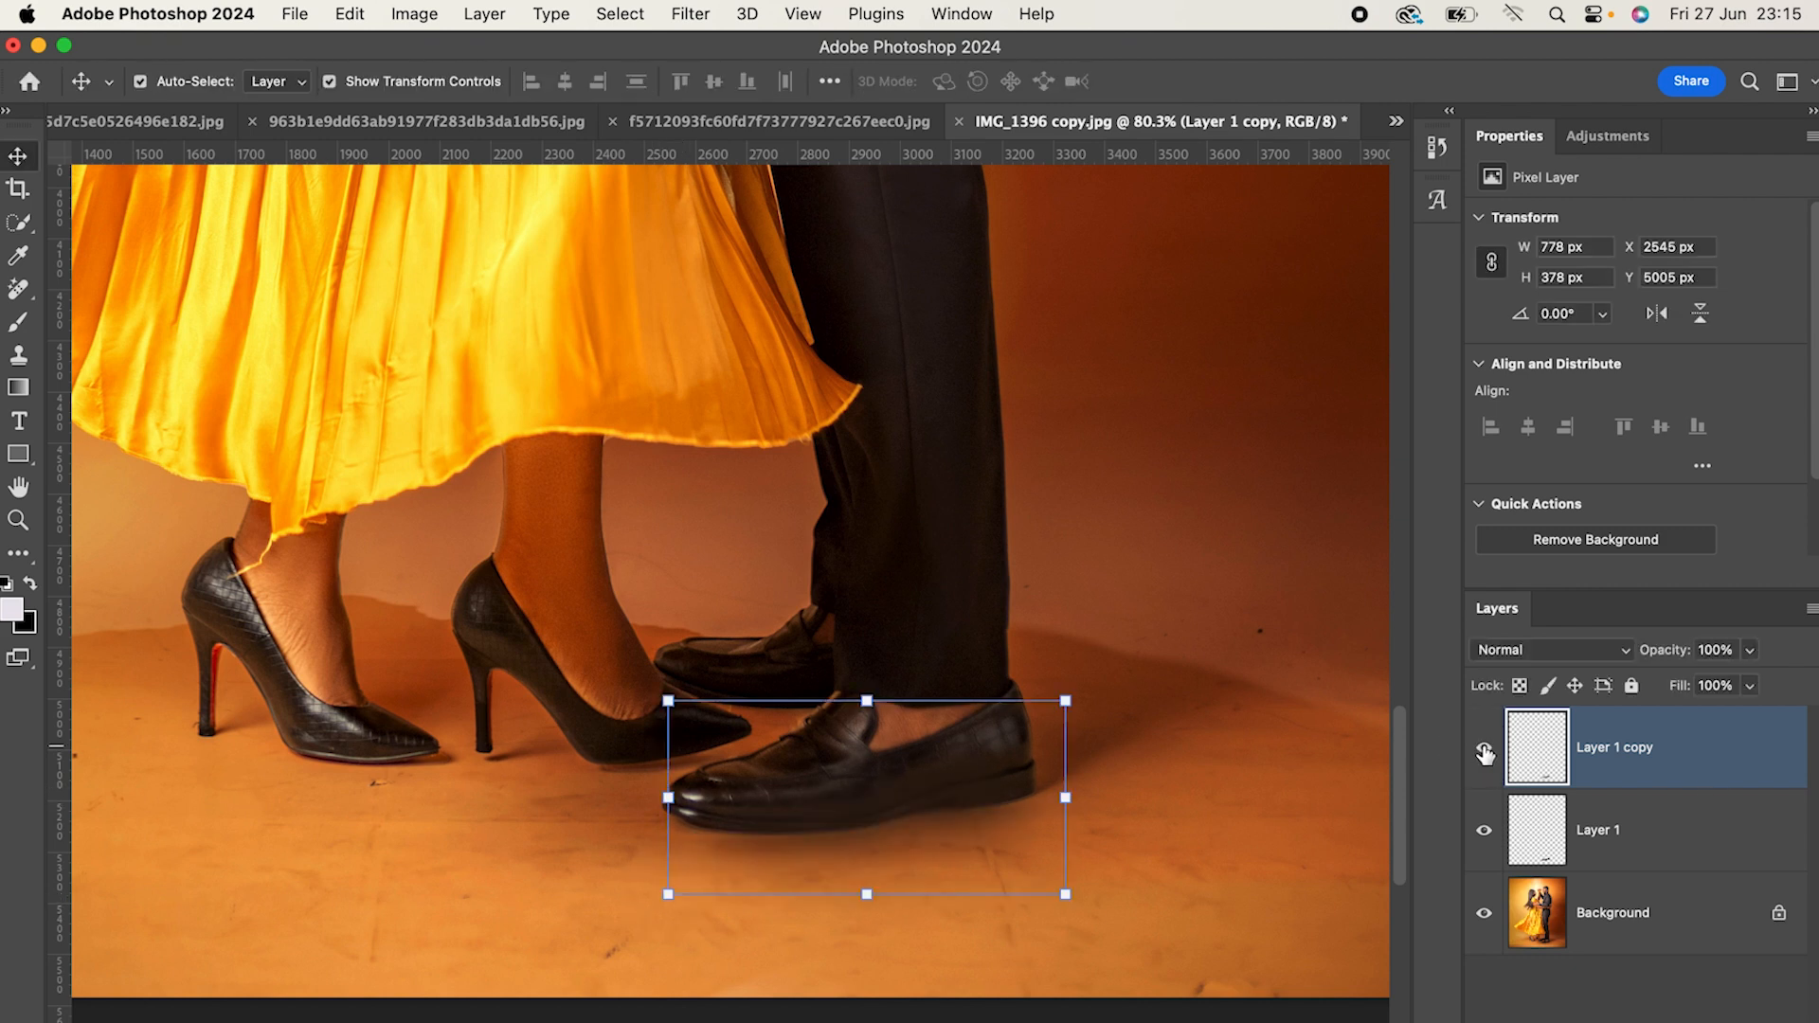
pyautogui.click(1483, 753)
pyautogui.click(1483, 753)
# Step: Stamp the background and both shoe layers into a new merged layer at the top of the stack
pyautogui.scroll(-5, 996, 849)
pyautogui.hscroll(3, 996, 849)
pyautogui.scroll(-10, 966, 833)
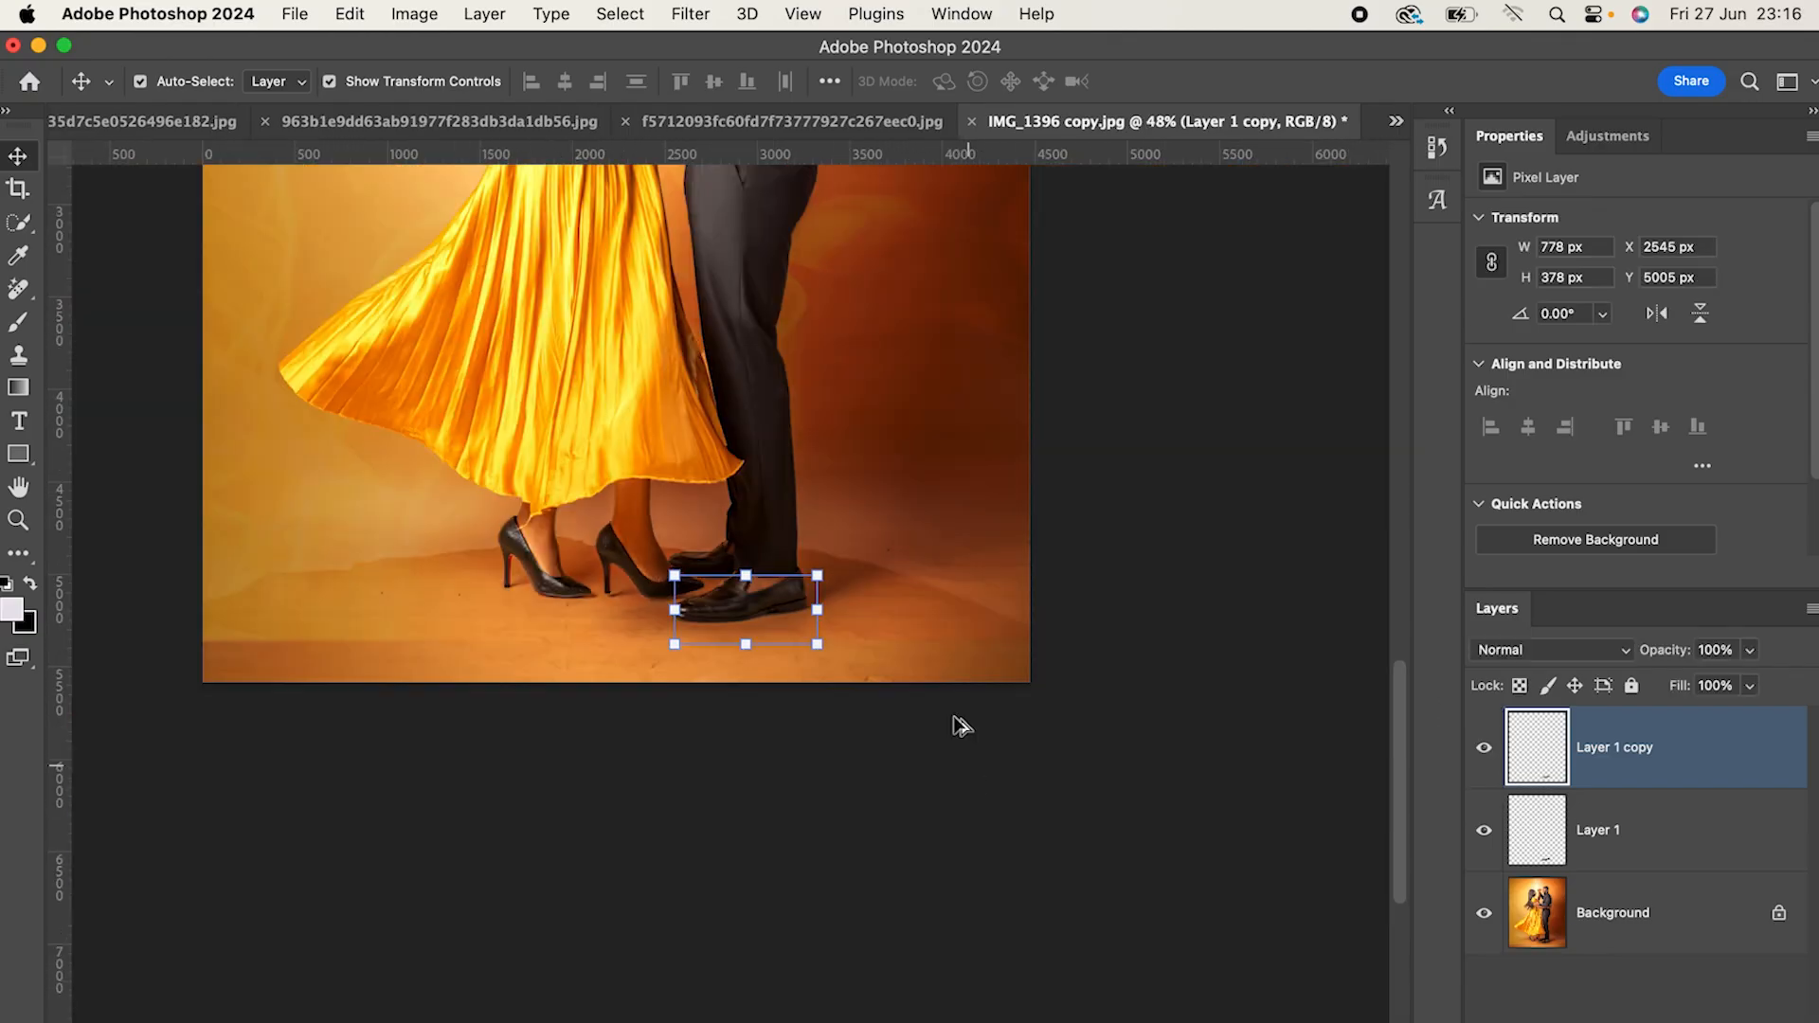
pyautogui.scroll(6, 741, 728)
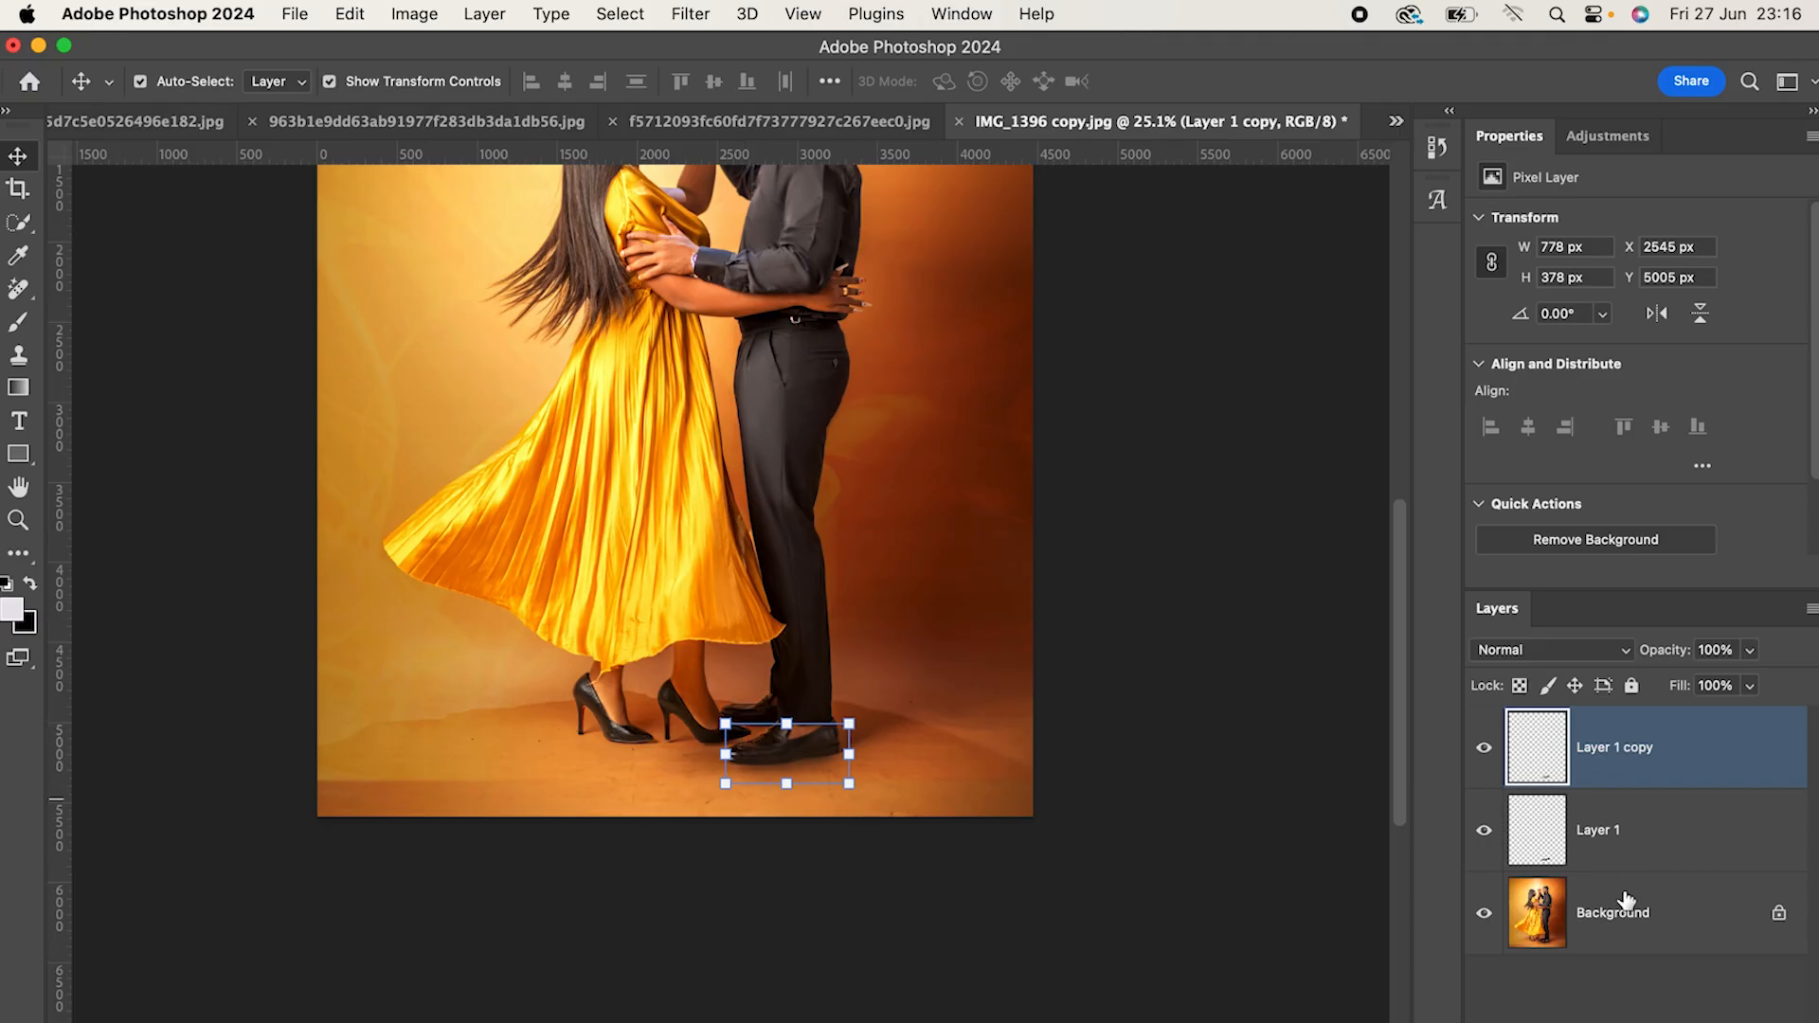
pyautogui.keyDown('shift'); pyautogui.click(1656, 943); pyautogui.keyUp('shift')
pyautogui.click(1637, 753)
pyautogui.press('super+alt+shift+e')
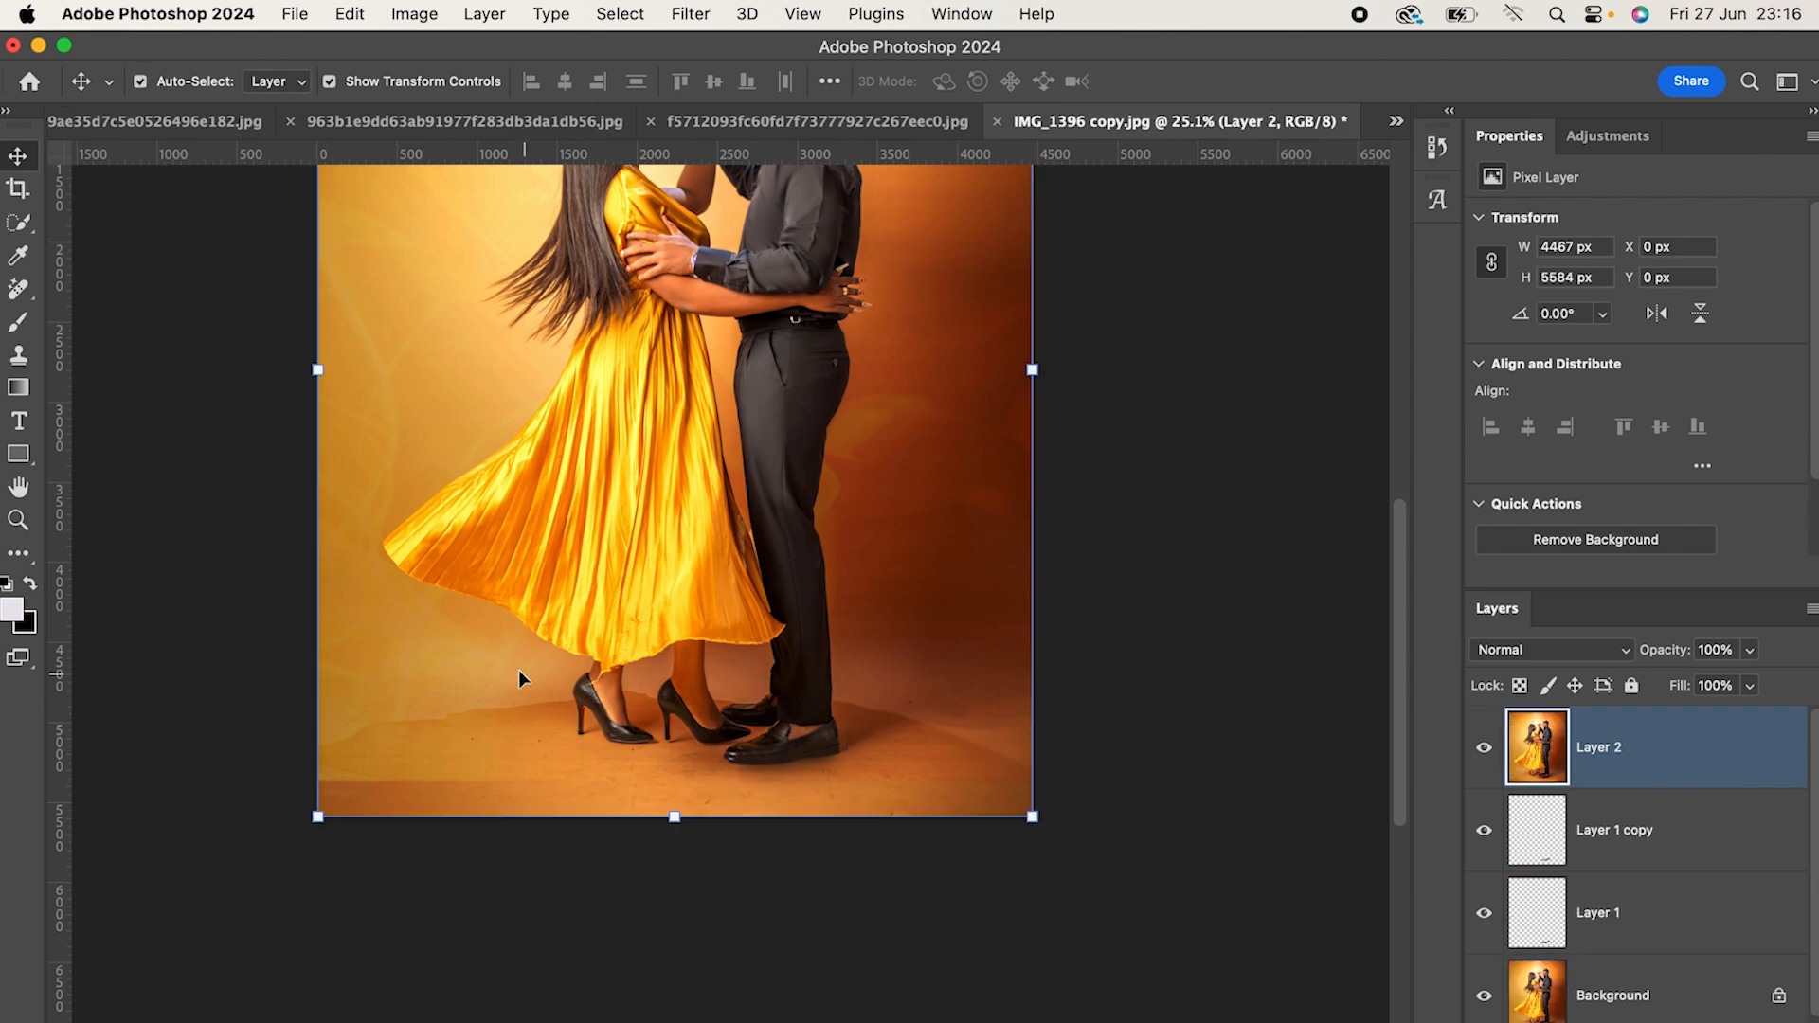
# Step: Select the couple on the merged layer with Select Subject
pyautogui.scroll(-5, 545, 654)
pyautogui.hscroll(-6, 926, 657)
pyautogui.scroll(2, 927, 658)
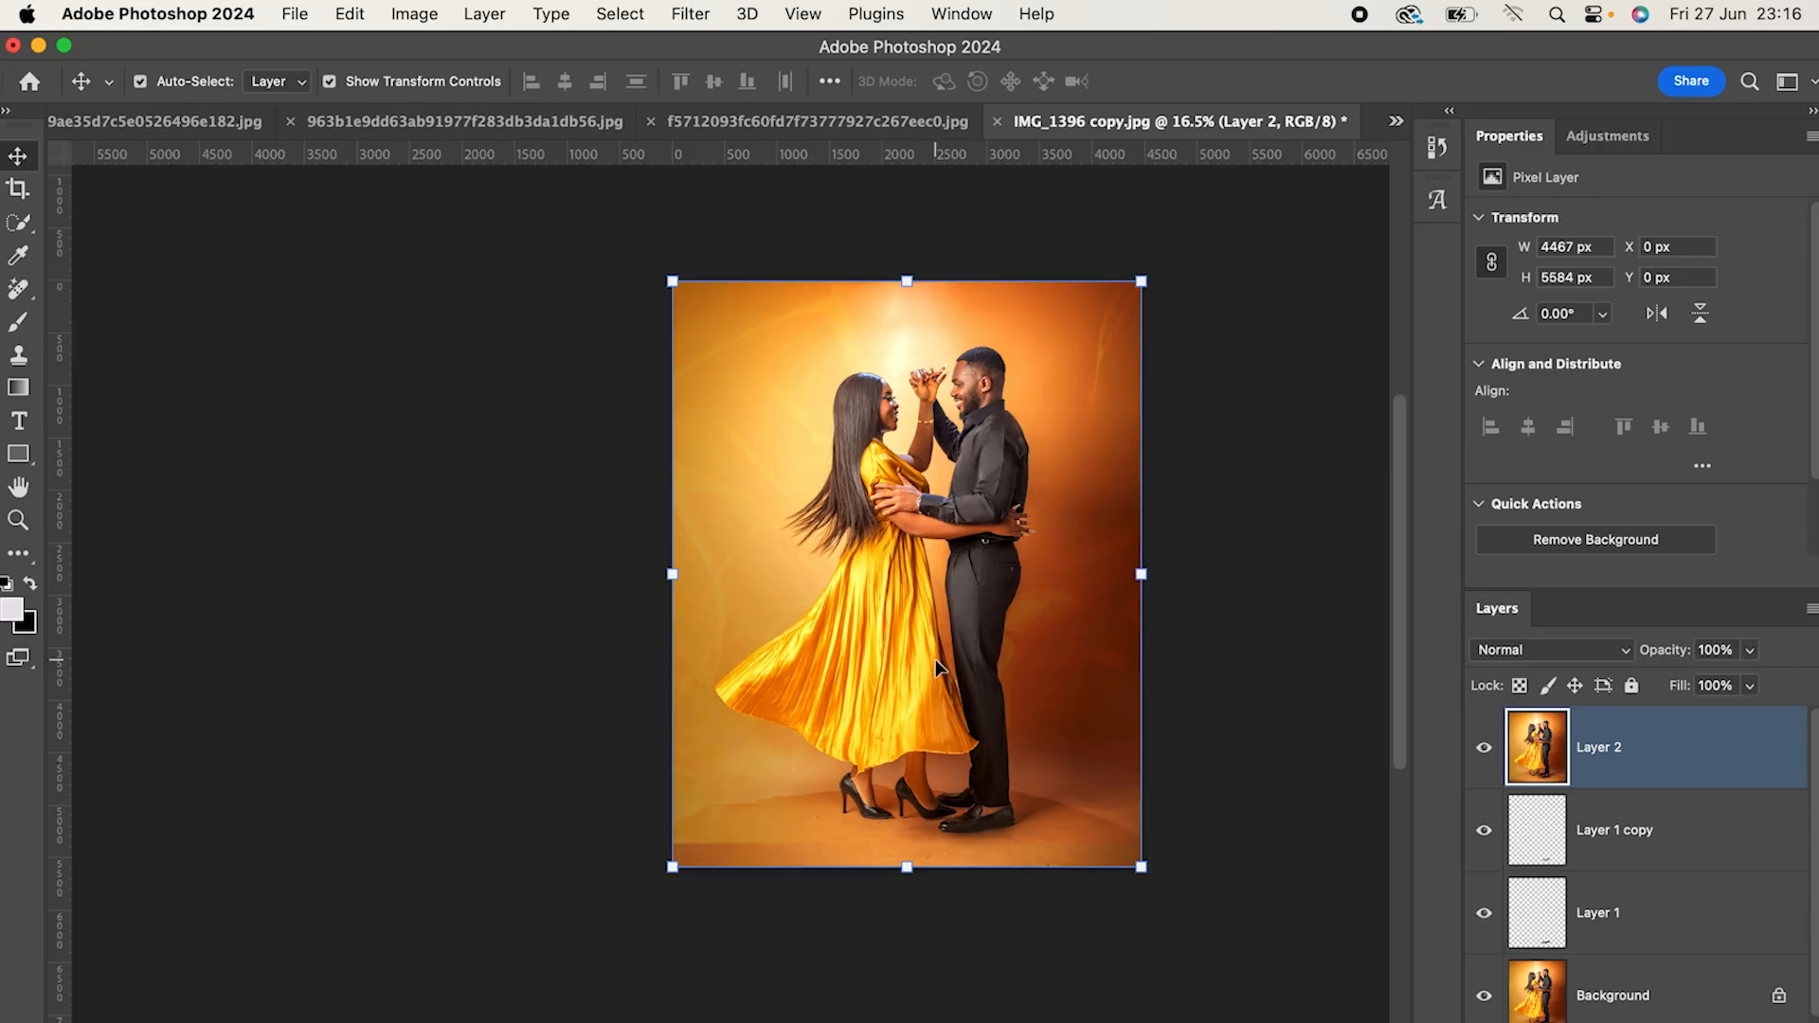
pyautogui.click(19, 223)
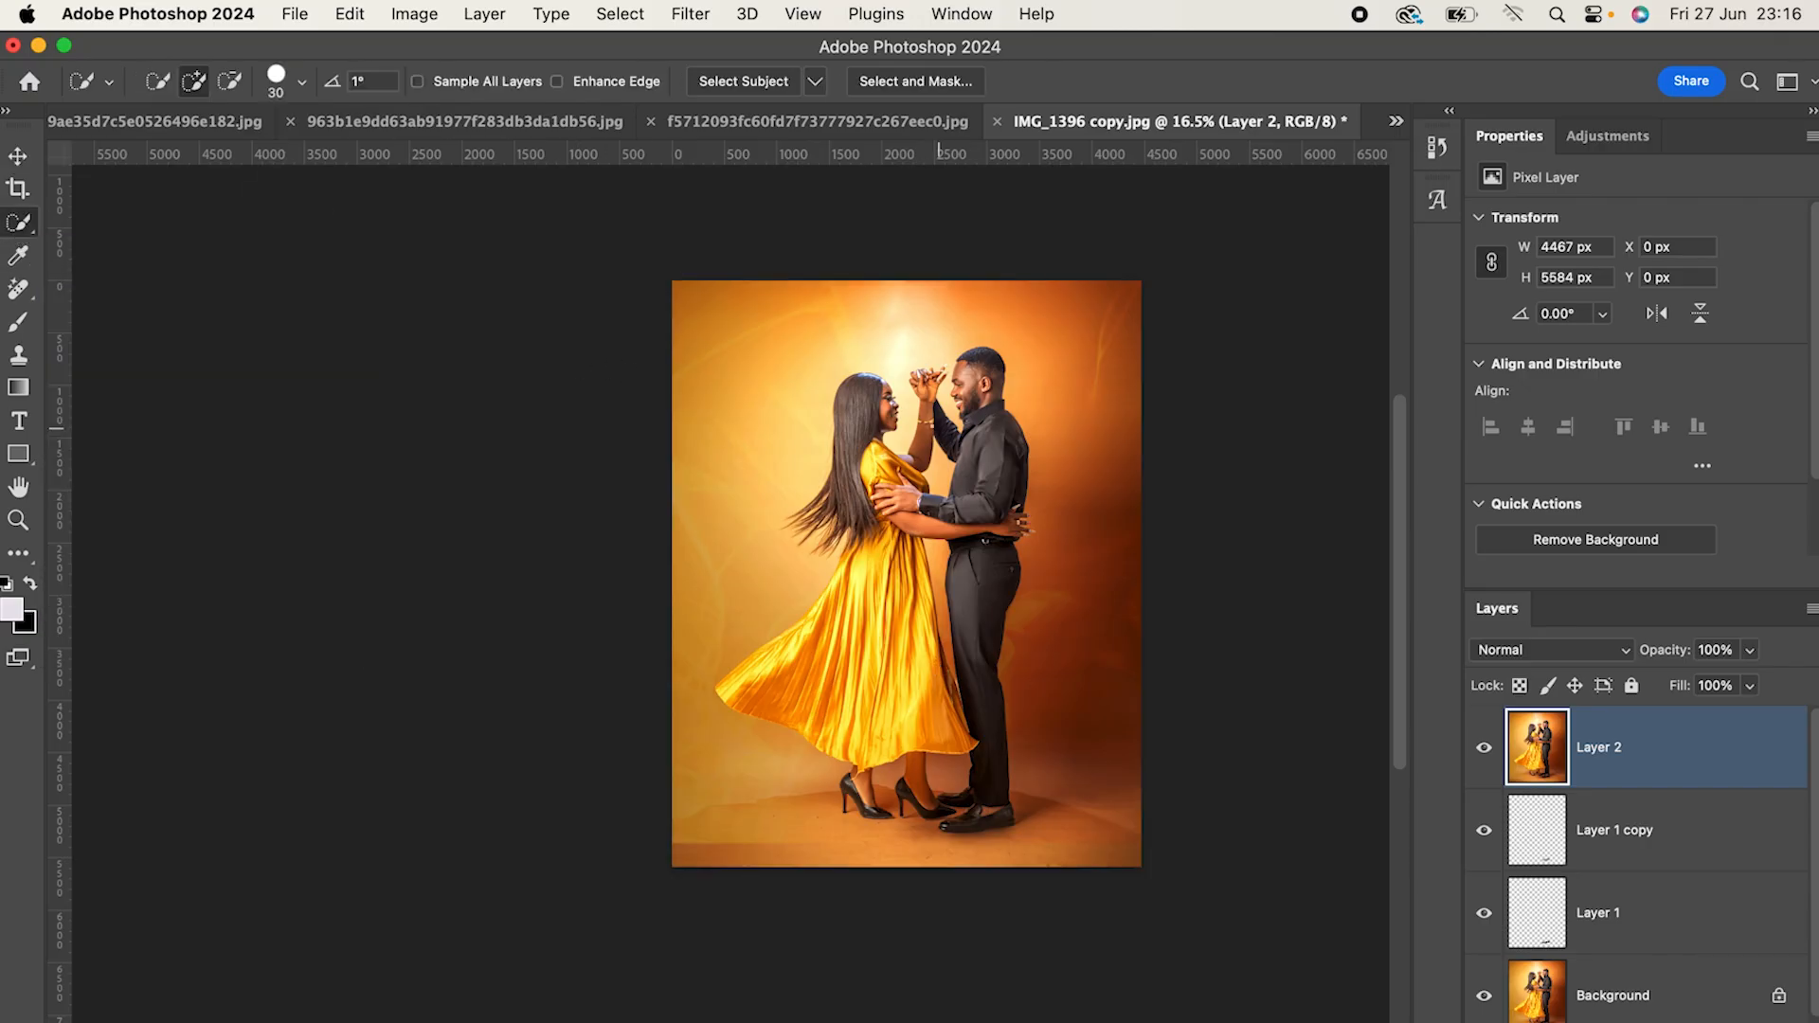
pyautogui.click(750, 82)
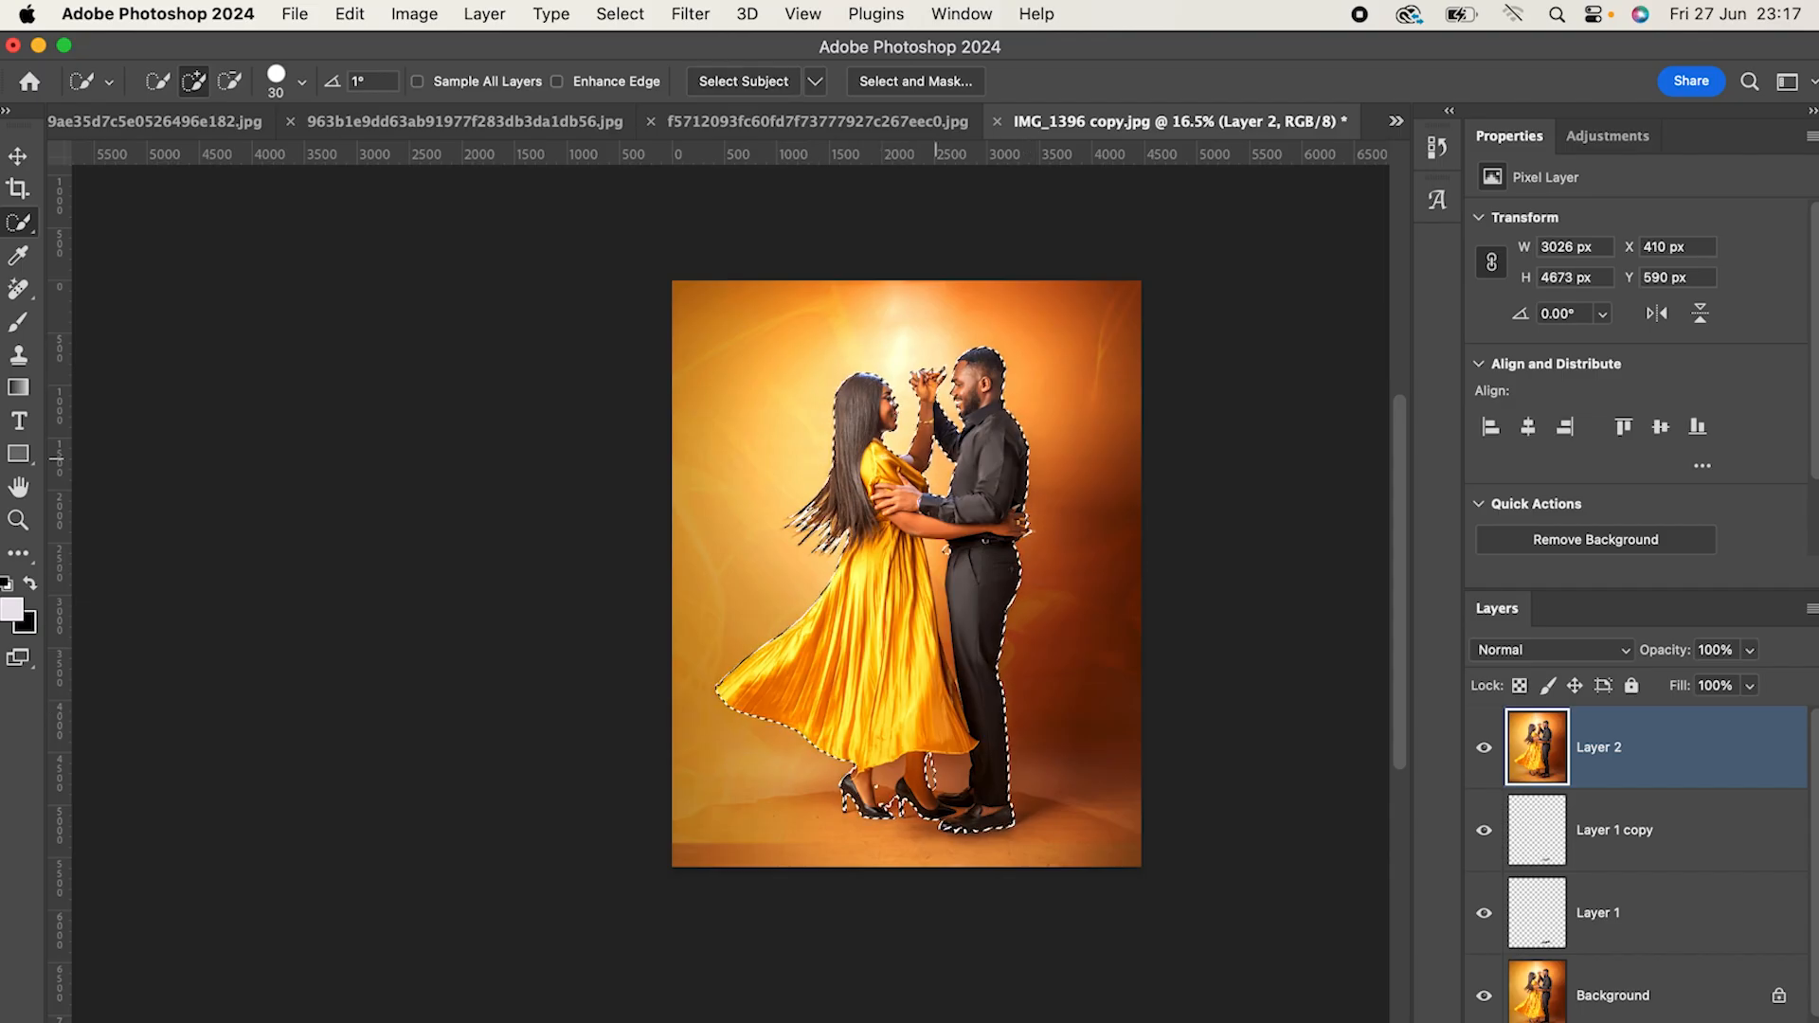
# Step: Refine the selection around the woman's raised fingernails with a size 20 Quick Selection brush, adding the nails and subtracting spilled background
pyautogui.scroll(10, 936, 458)
pyautogui.scroll(5, 936, 459)
pyautogui.scroll(-1, 995, 388)
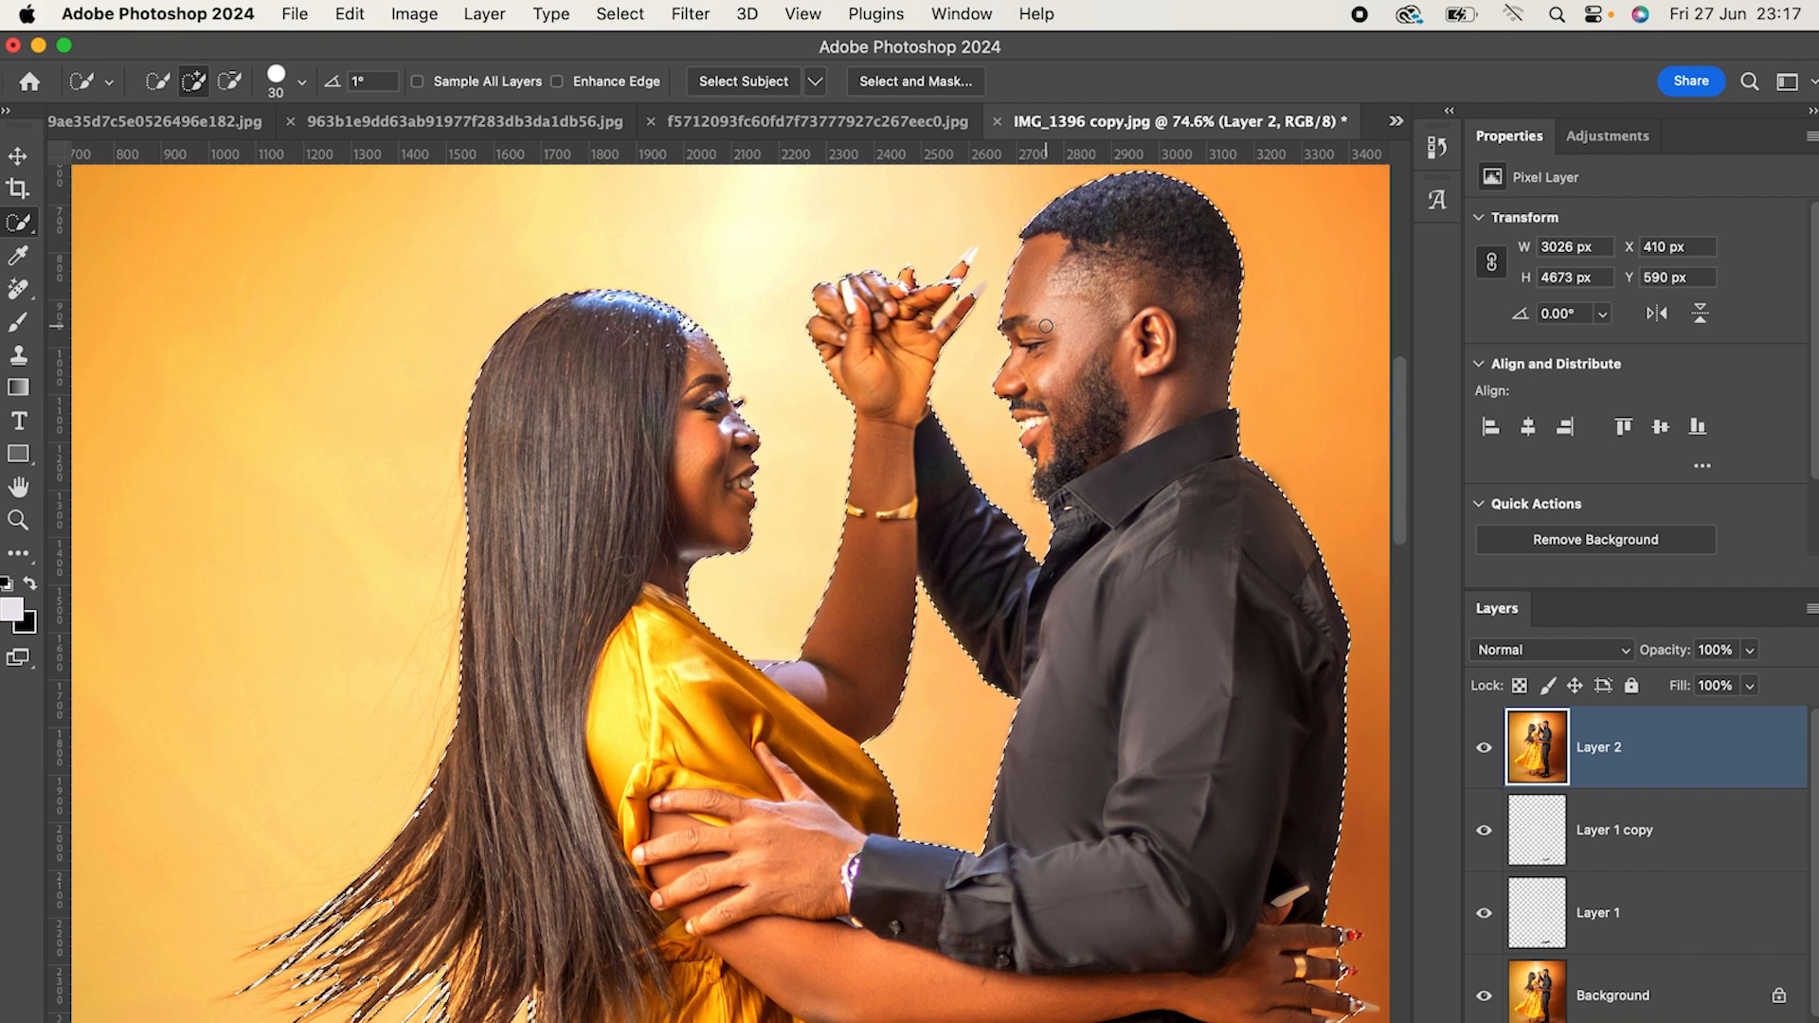
pyautogui.press('[')
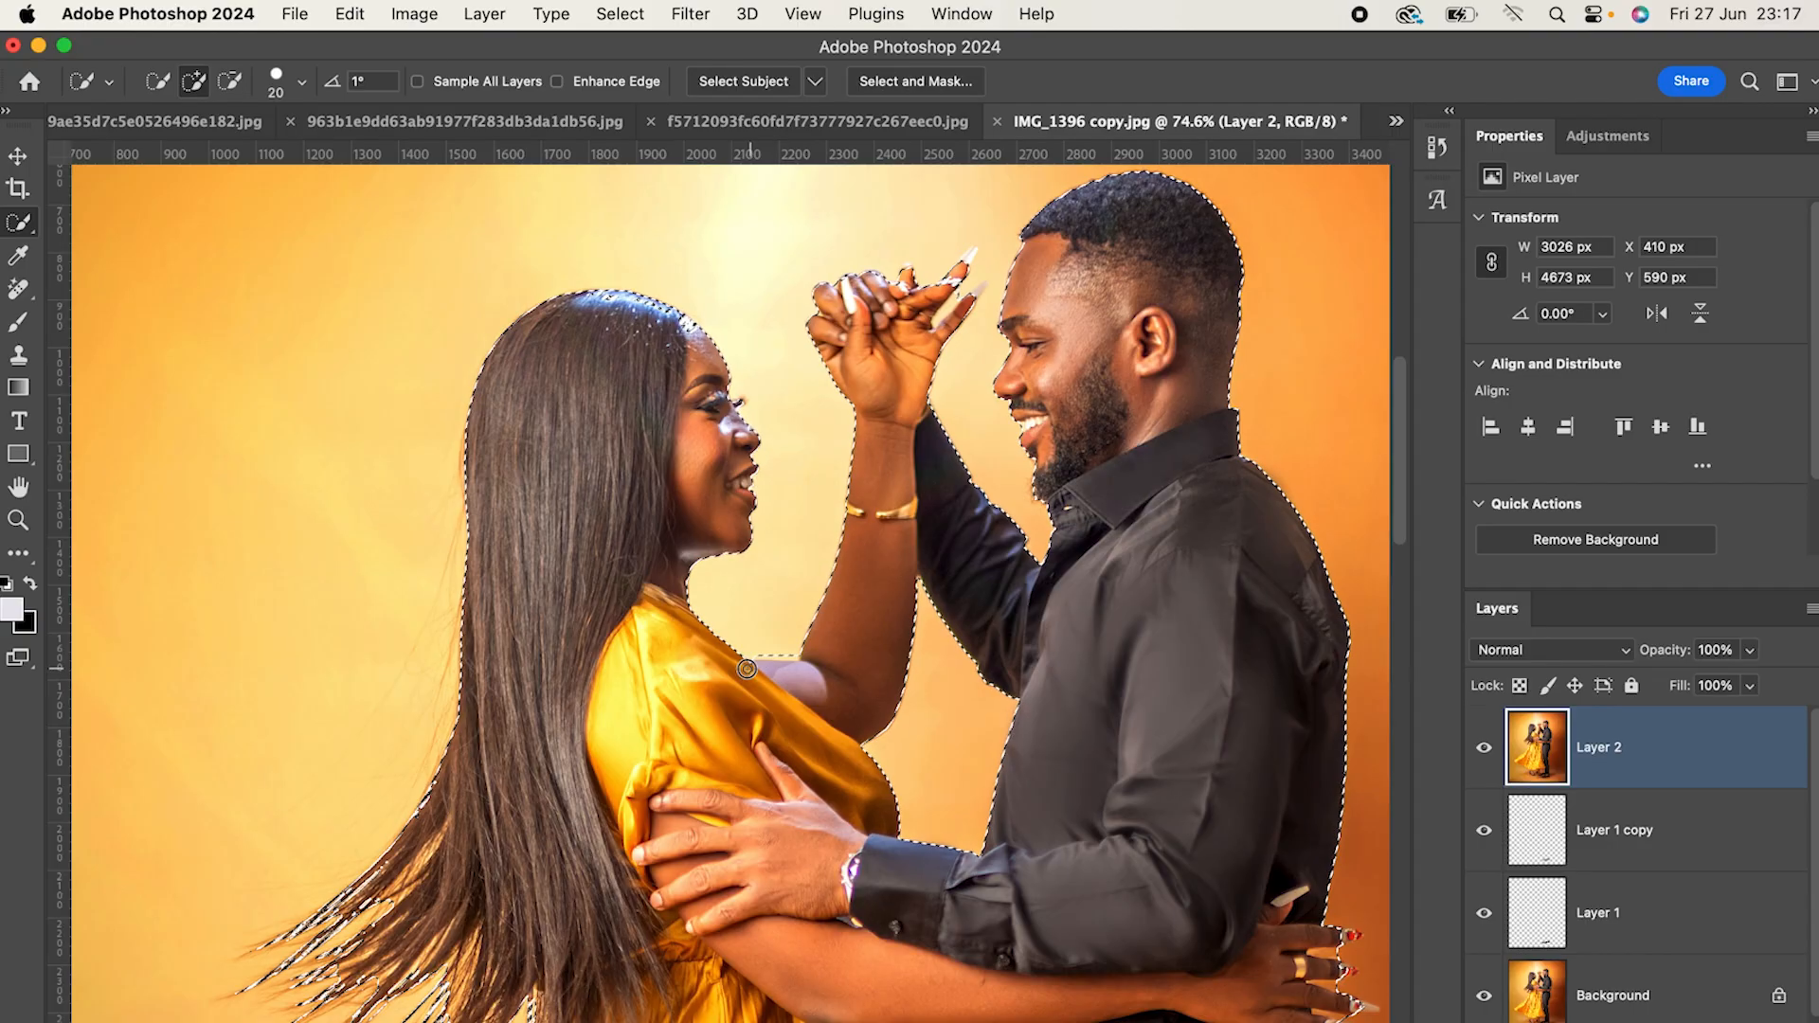
pyautogui.scroll(-1, 873, 284)
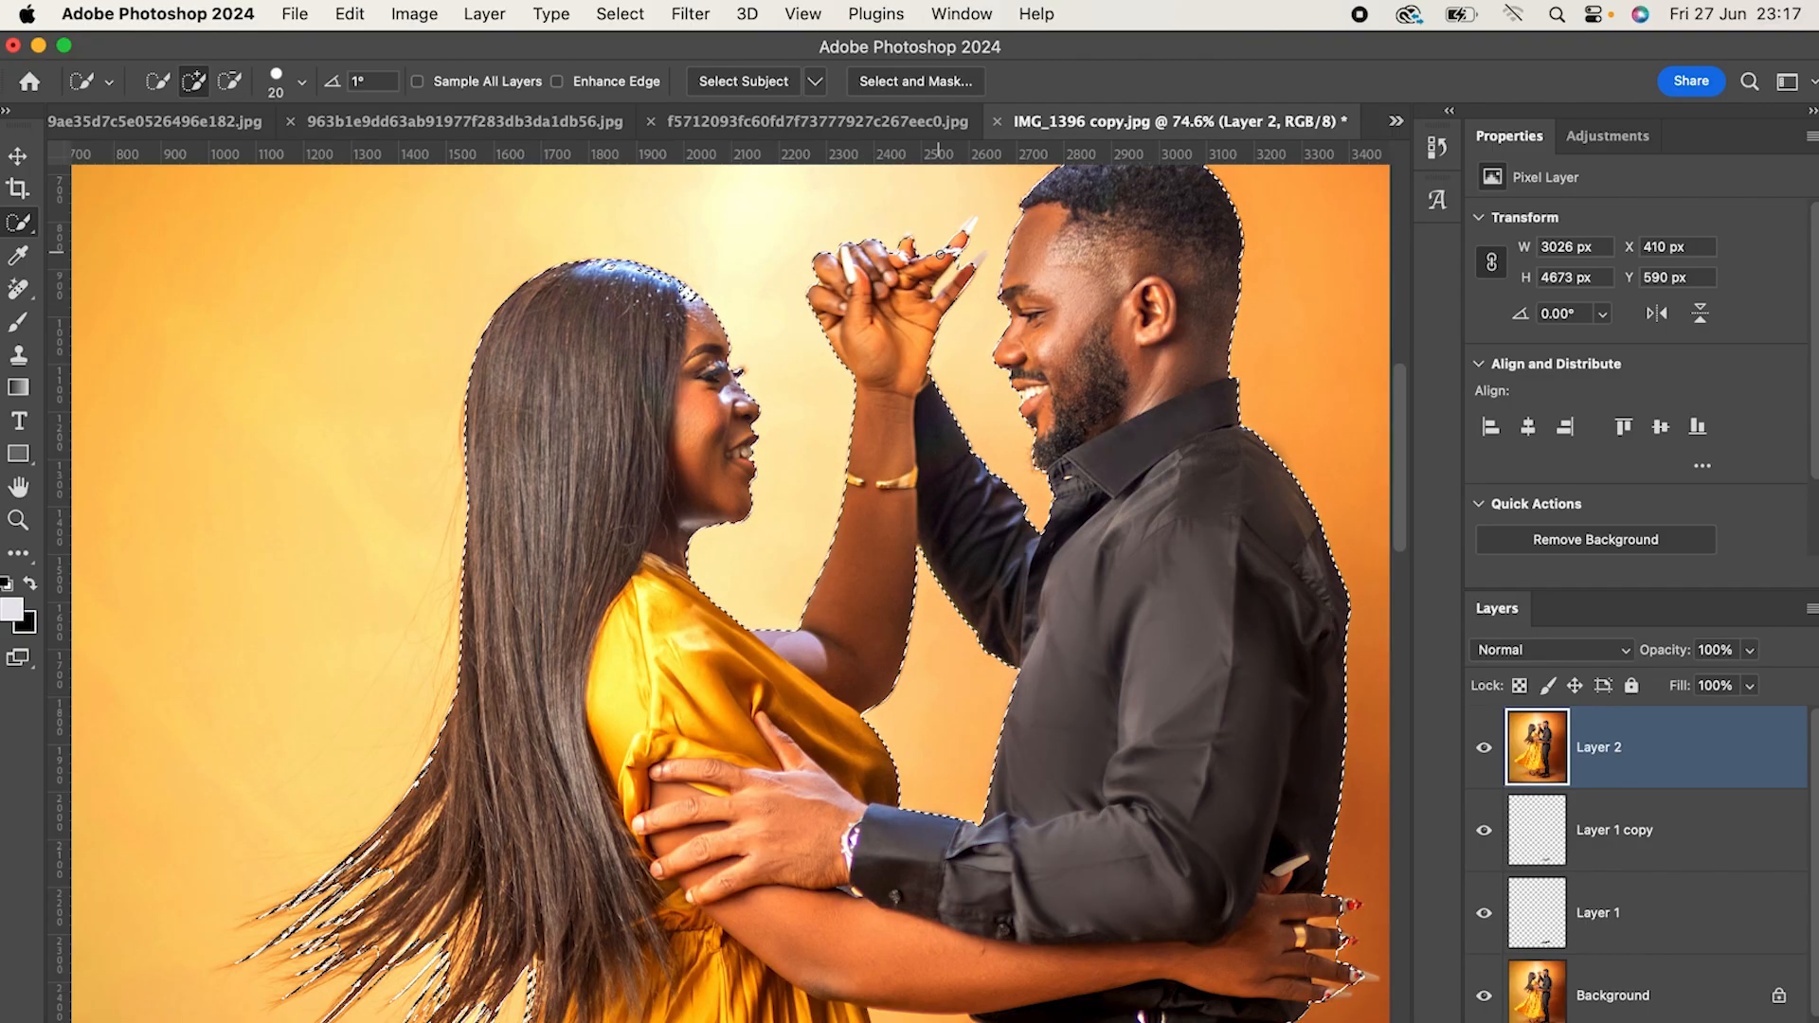
pyautogui.scroll(3, 947, 278)
pyautogui.scroll(1, 947, 279)
pyautogui.press('alt')
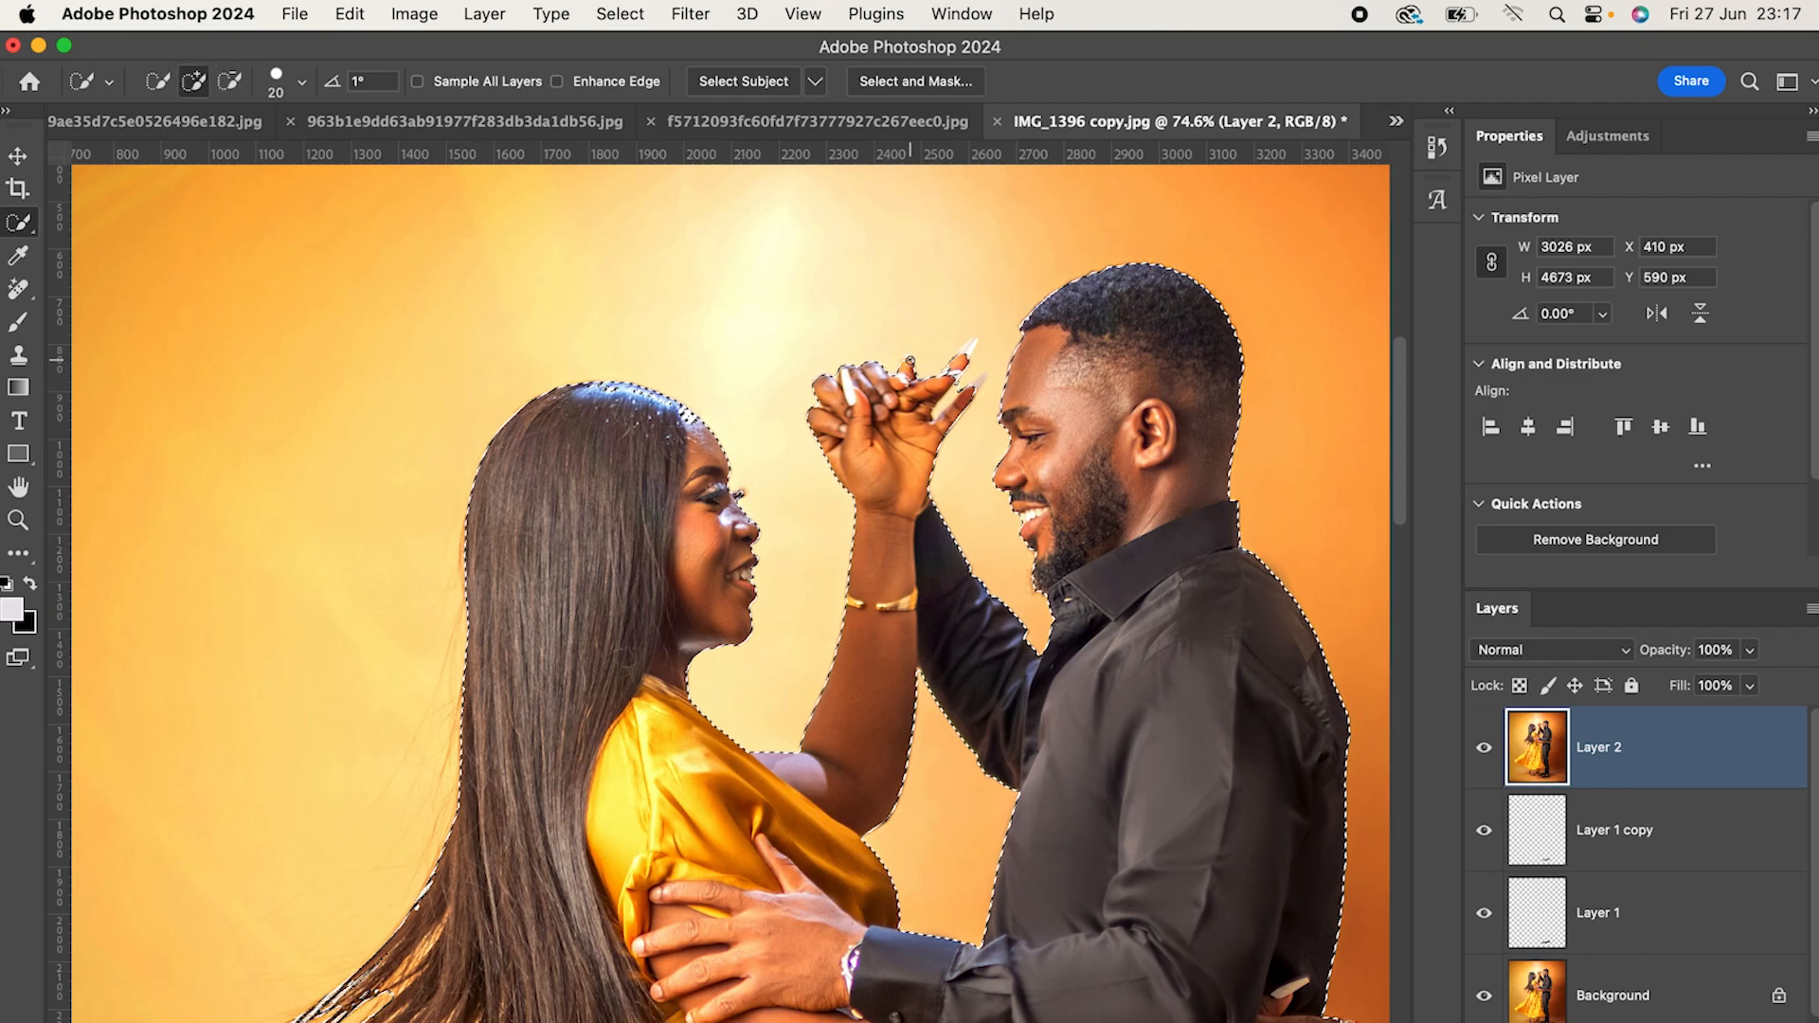
pyautogui.click(972, 343)
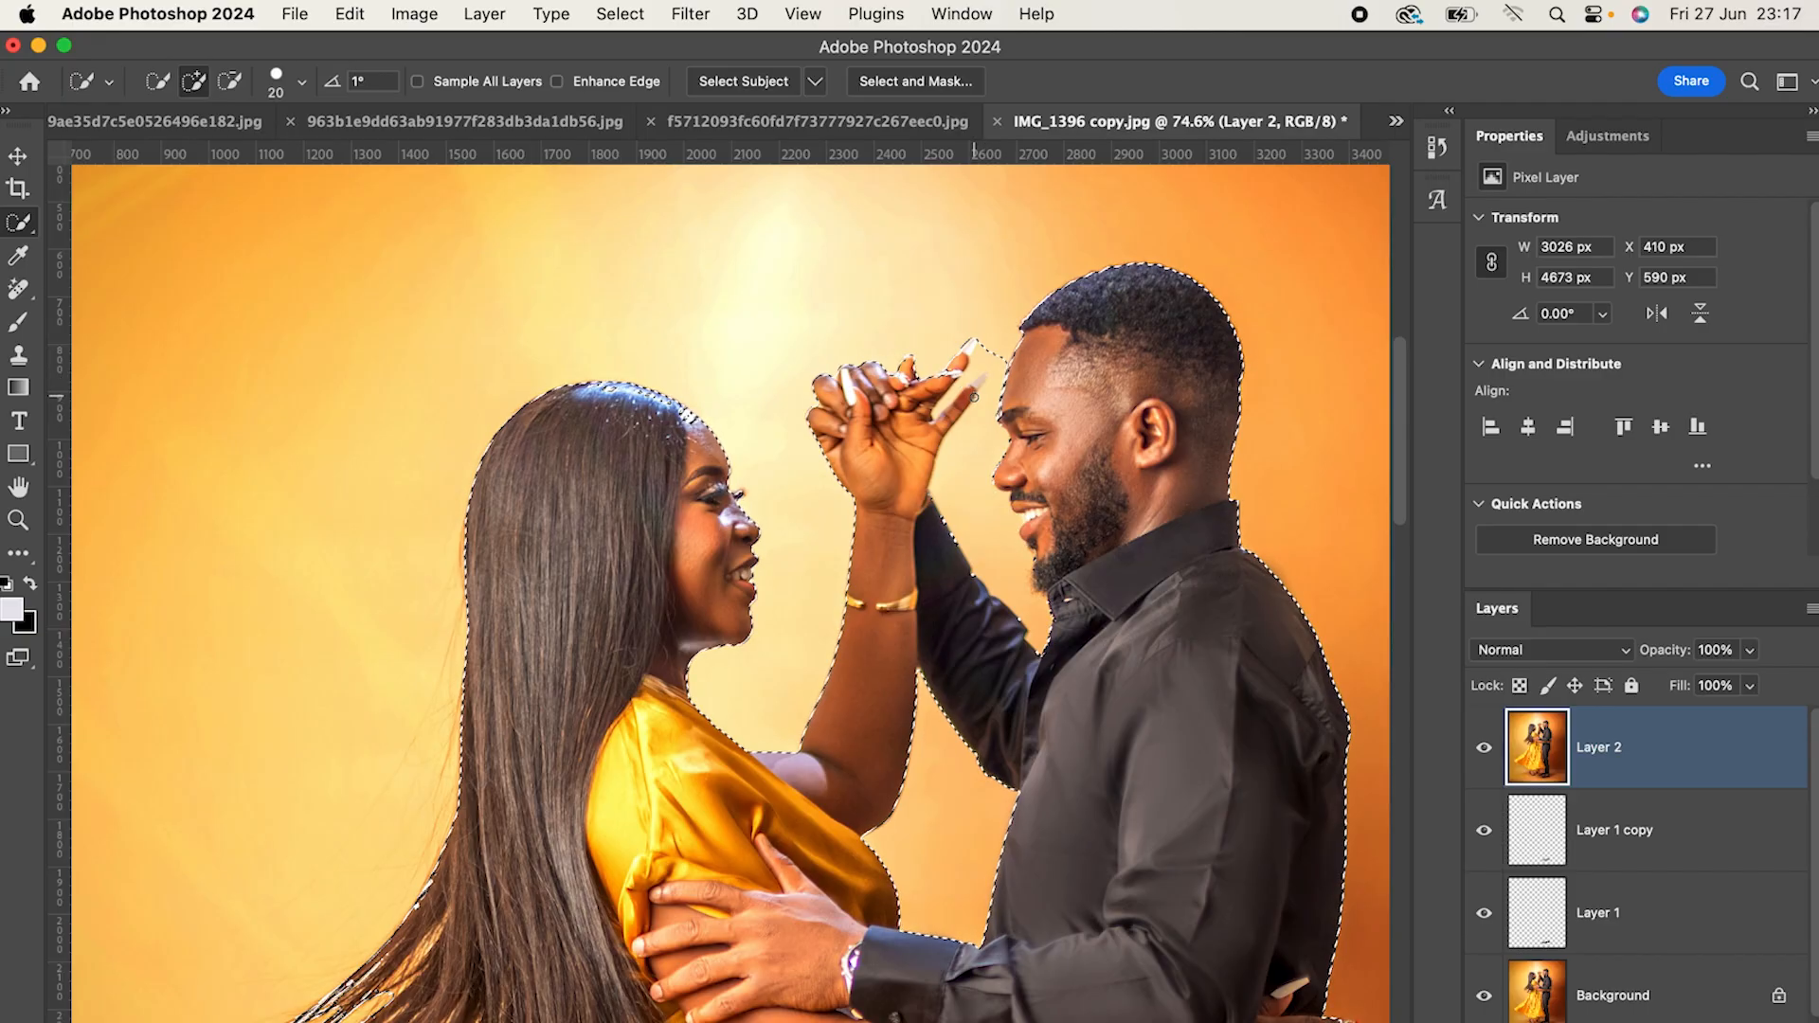
pyautogui.keyDown('alt'); pyautogui.click(981, 358); pyautogui.keyUp('alt')
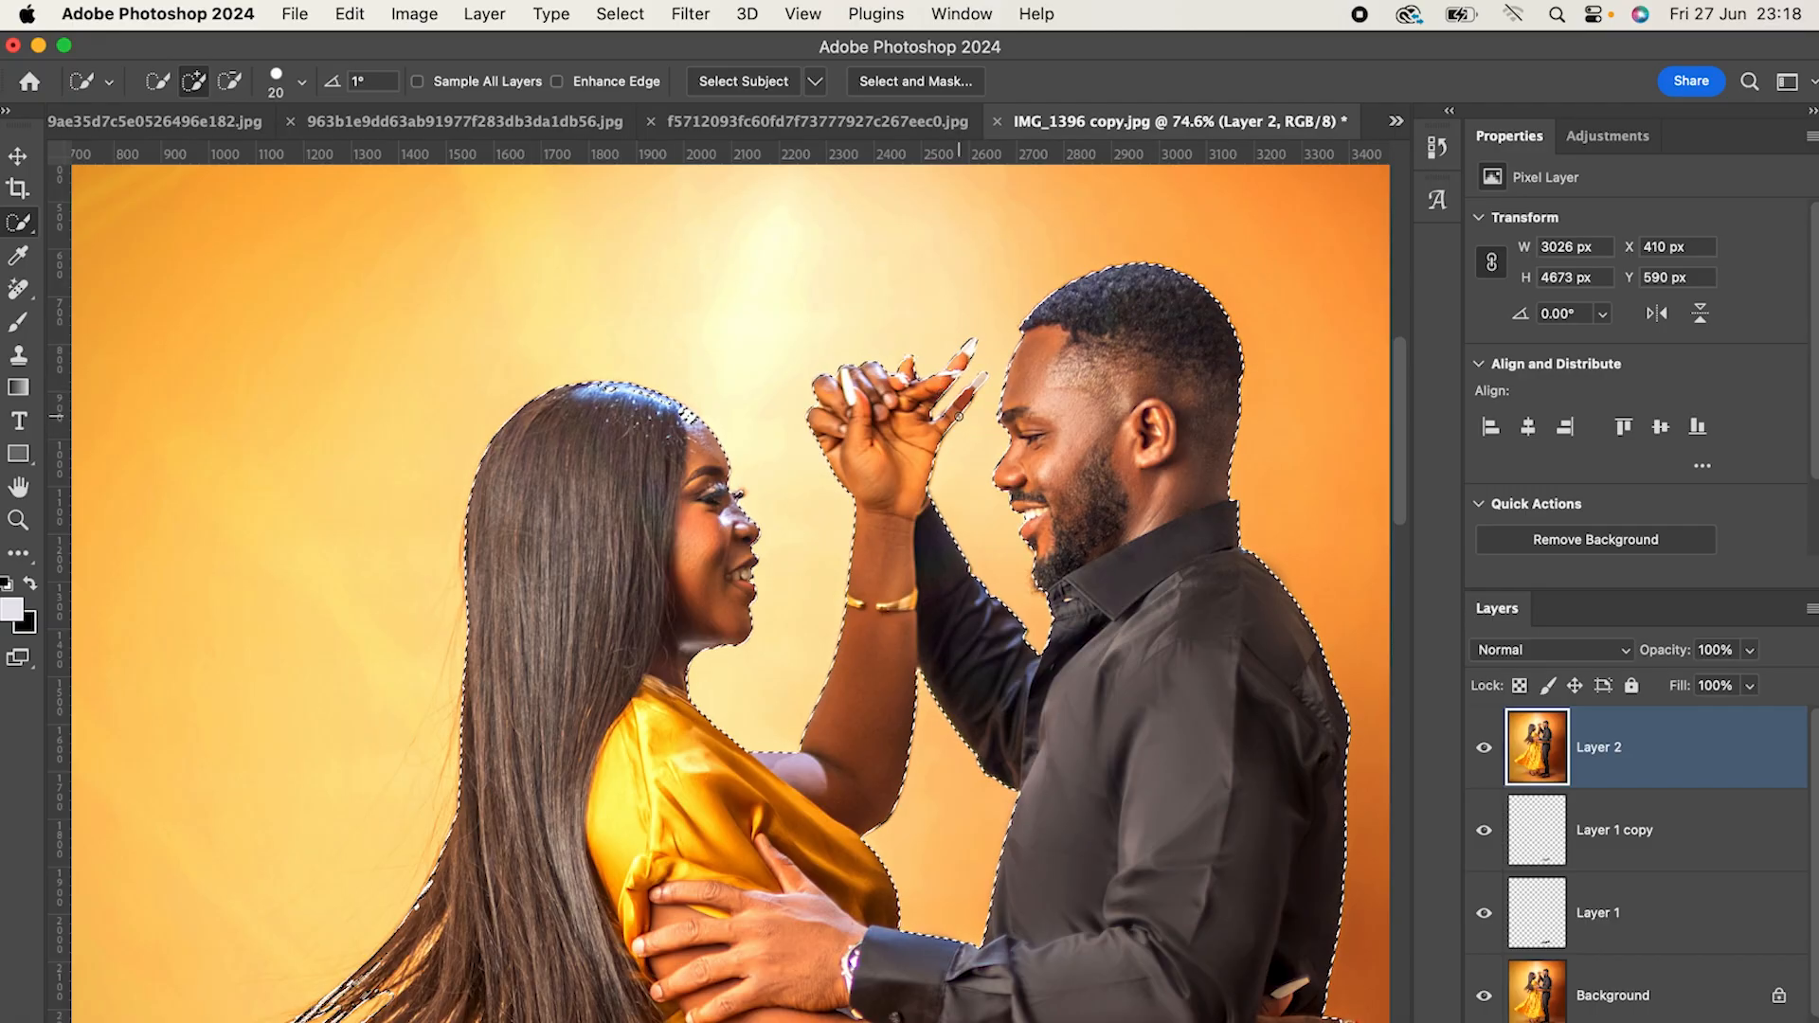
# Step: Include the woman's fingernails at the man's back in the selection with a size 10 Quick Selection brush
pyautogui.scroll(-3, 957, 416)
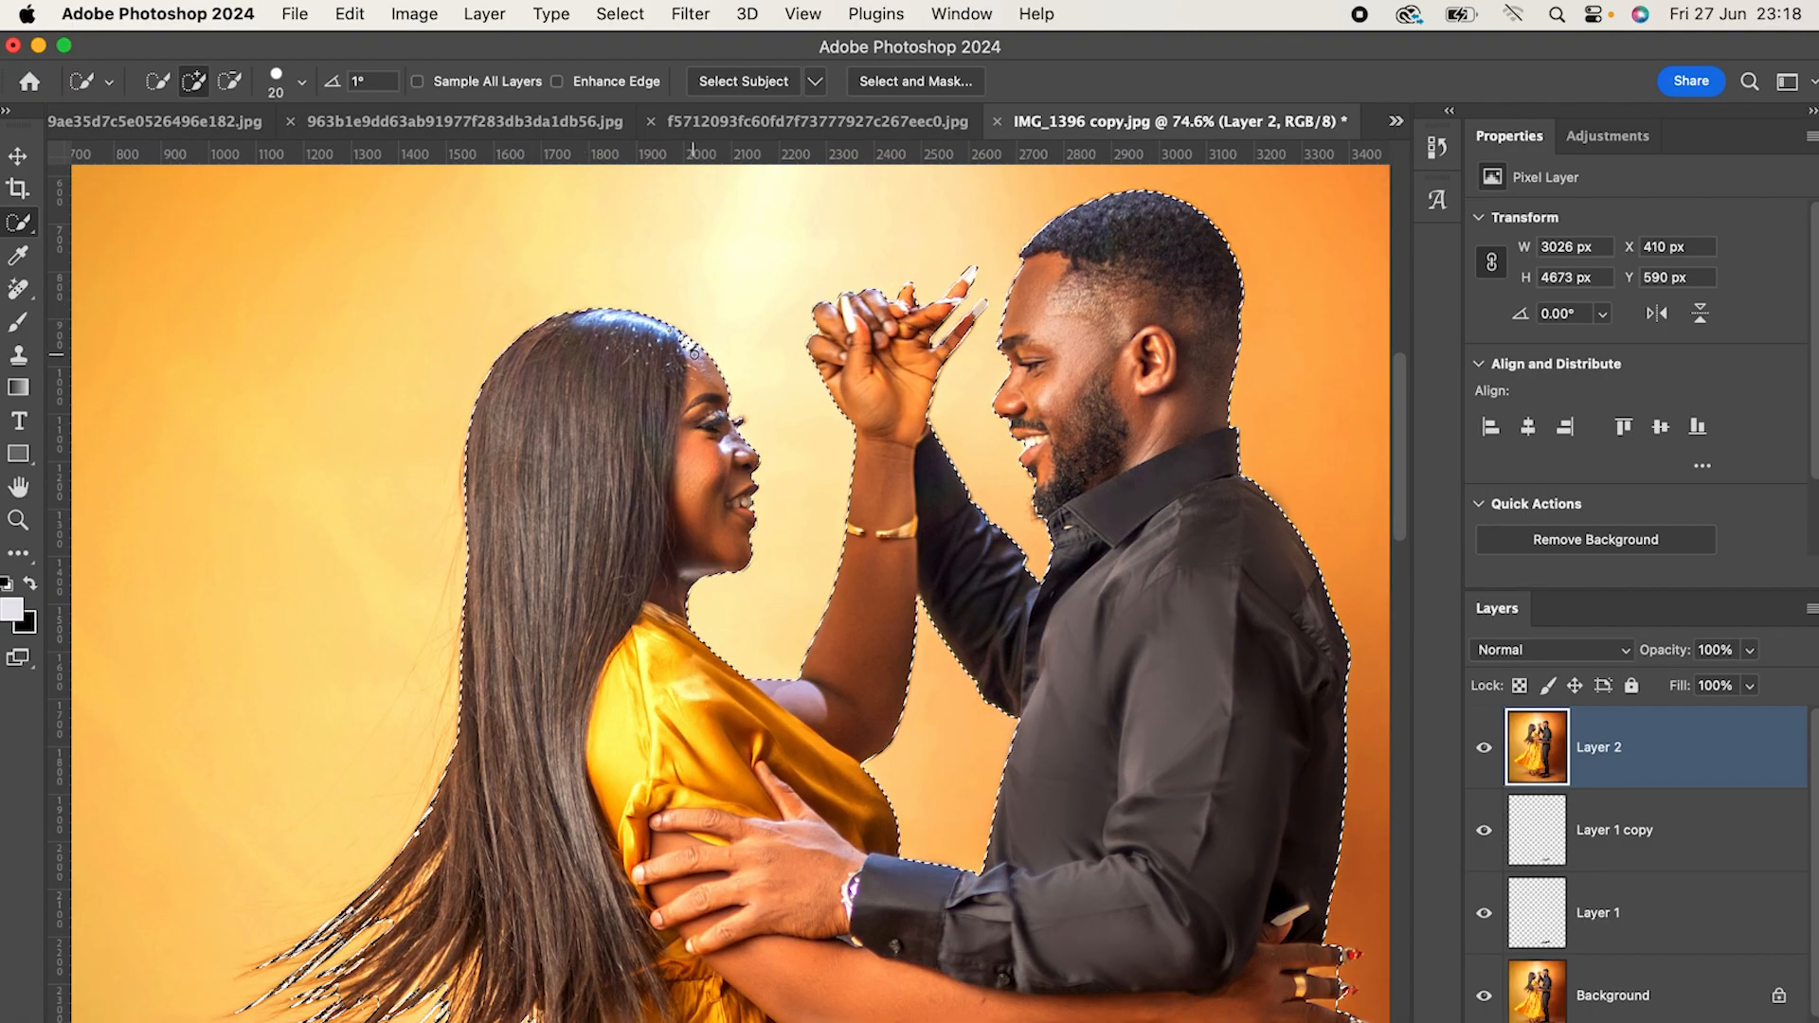
pyautogui.scroll(-1, 1184, 459)
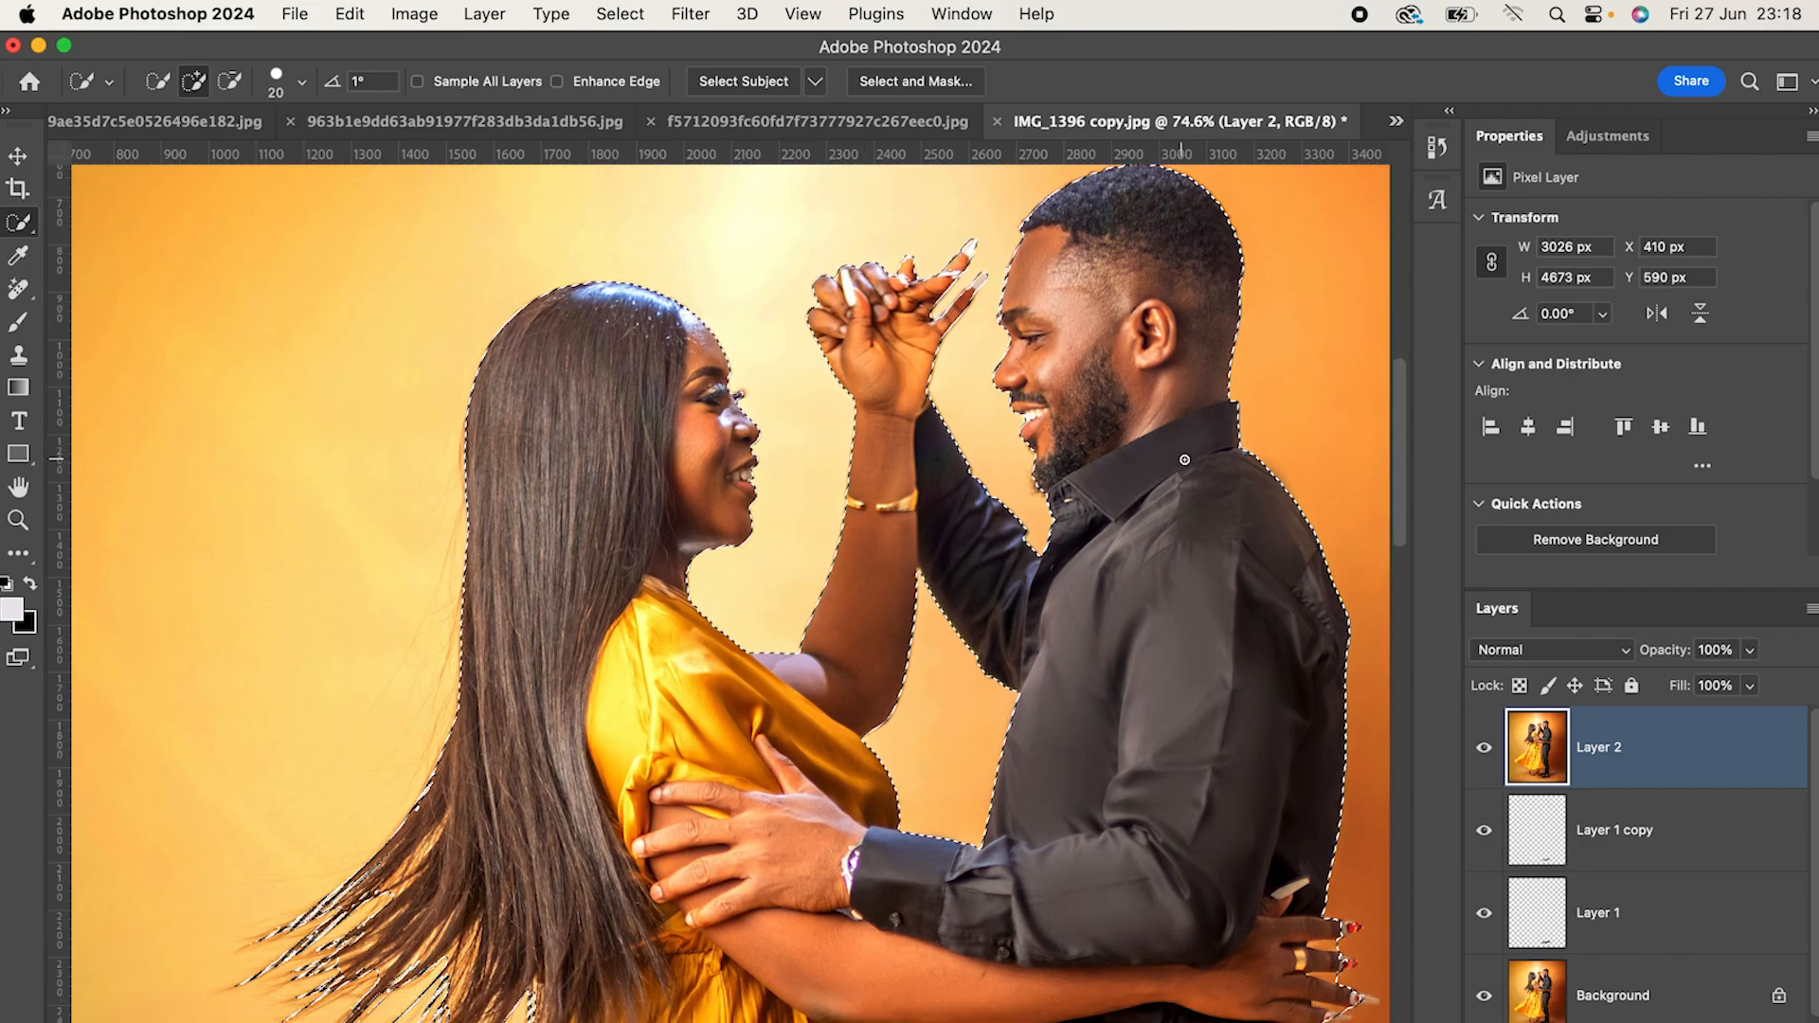
pyautogui.scroll(-5, 1289, 528)
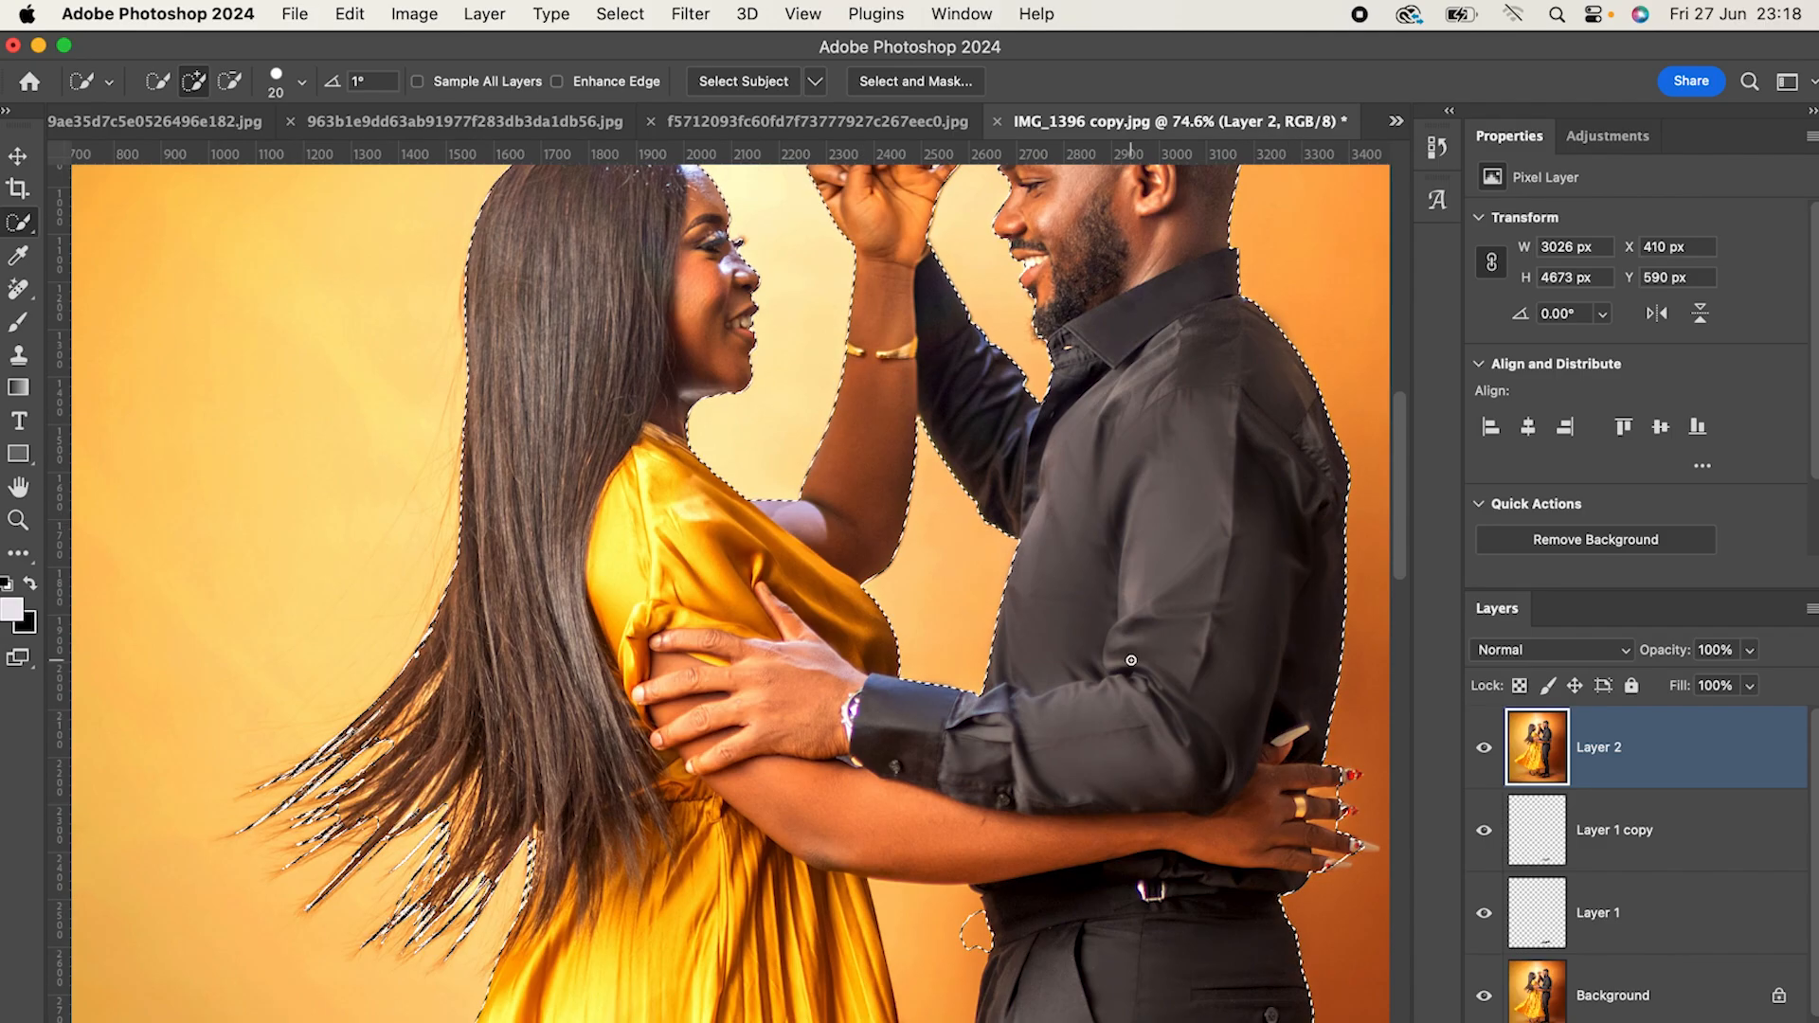
pyautogui.scroll(-5, 1136, 710)
pyautogui.hscroll(4, 1137, 710)
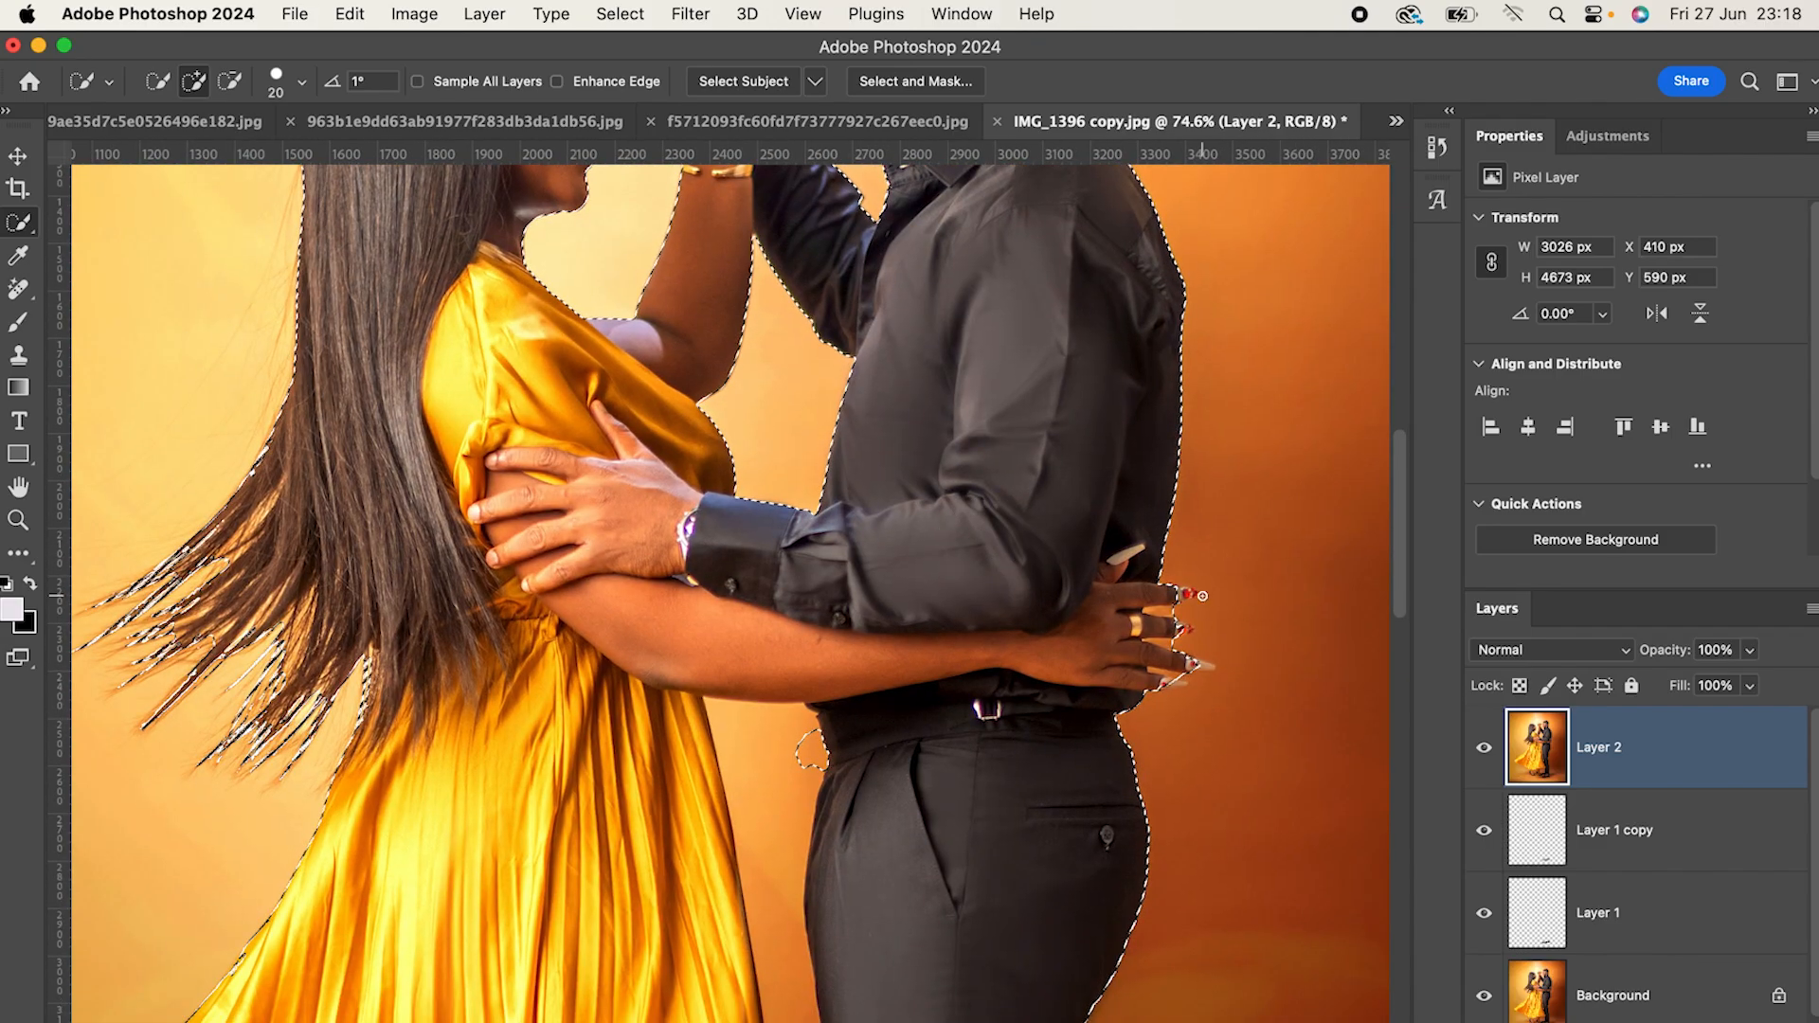
pyautogui.press('[')
pyautogui.scroll(3, 1201, 596)
pyautogui.press('[')
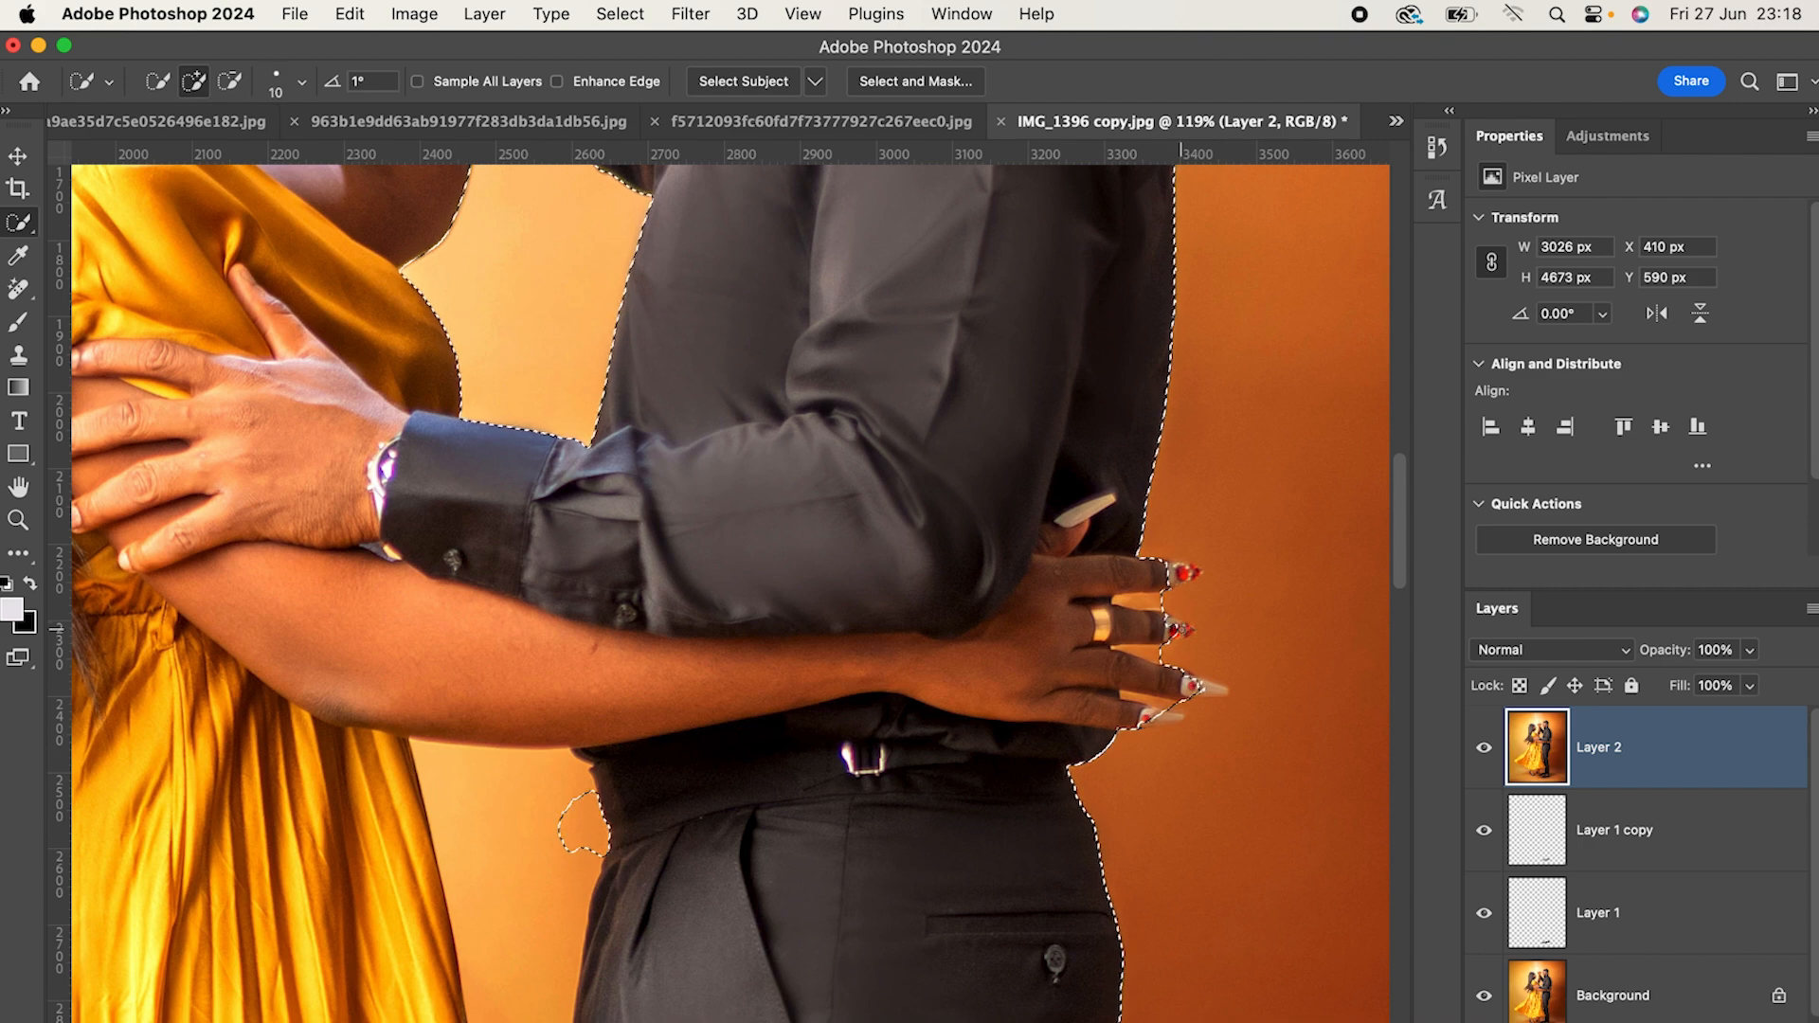
pyautogui.moveTo(1194, 572)
pyautogui.mouseDown()
pyautogui.moveTo(1164, 575)
pyautogui.moveTo(1180, 570)
pyautogui.mouseUp()
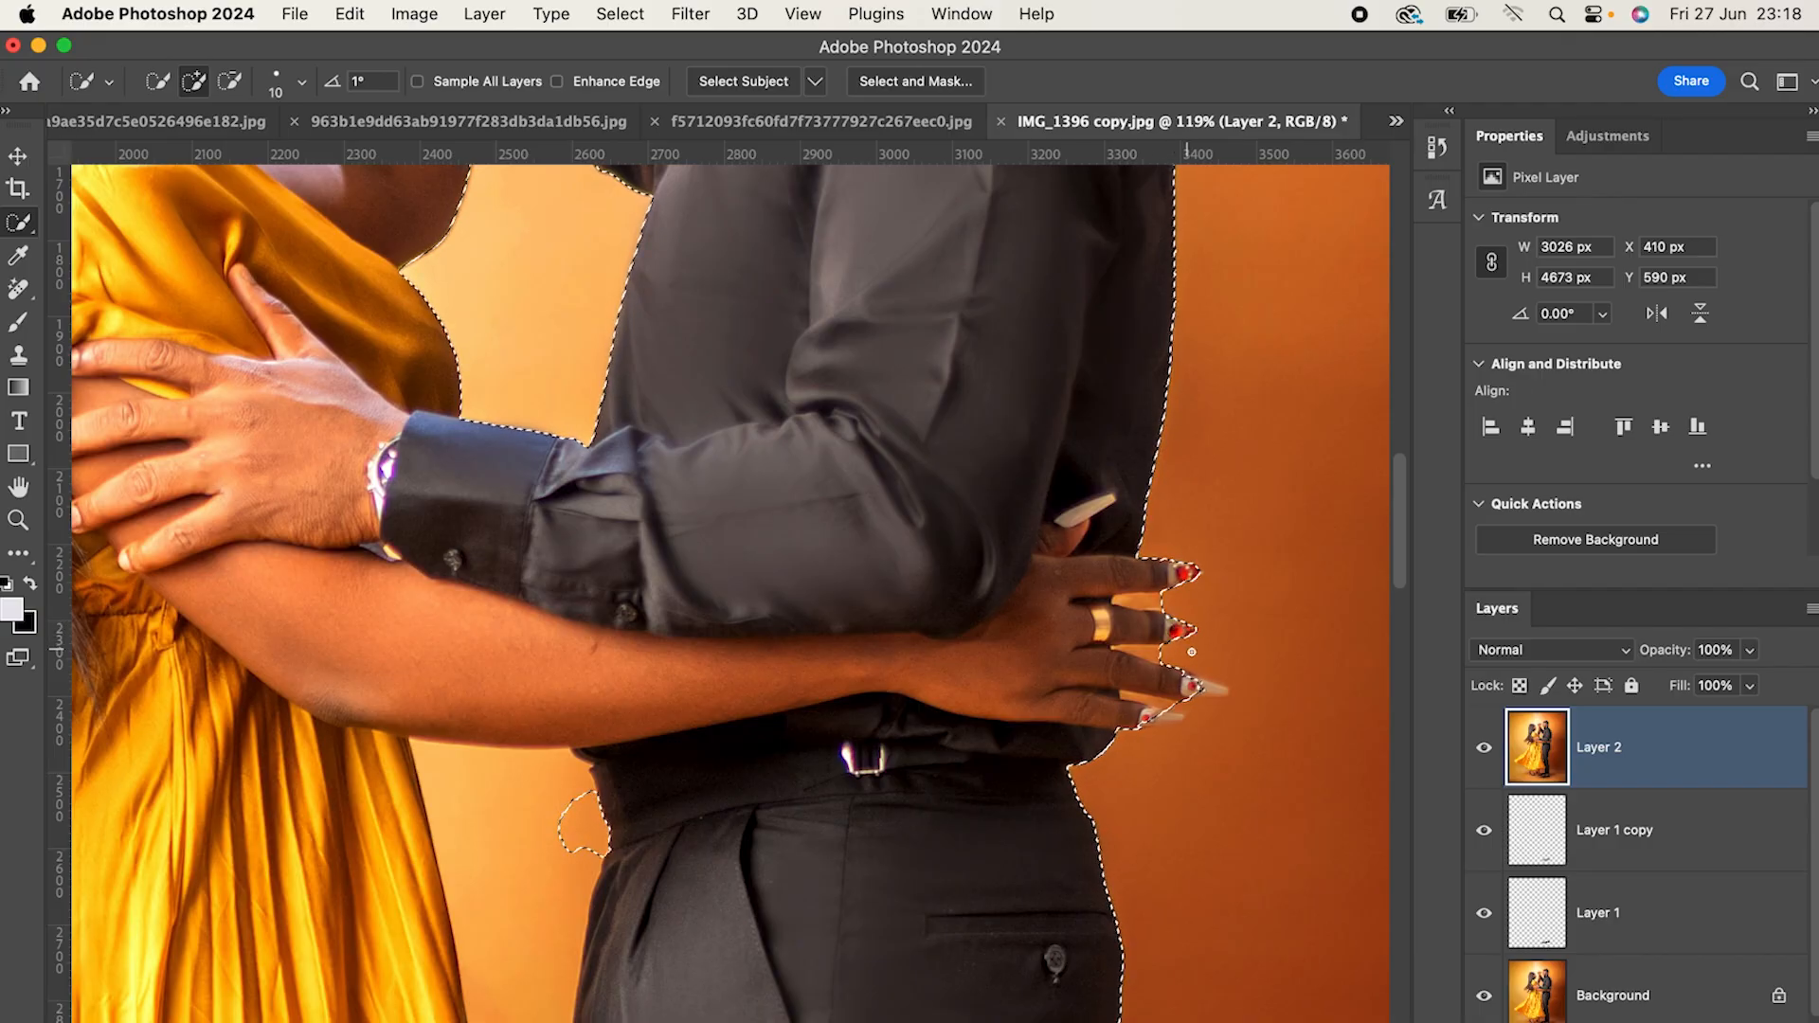
pyautogui.keyDown('alt'); pyautogui.click(1216, 694); pyautogui.keyUp('alt')
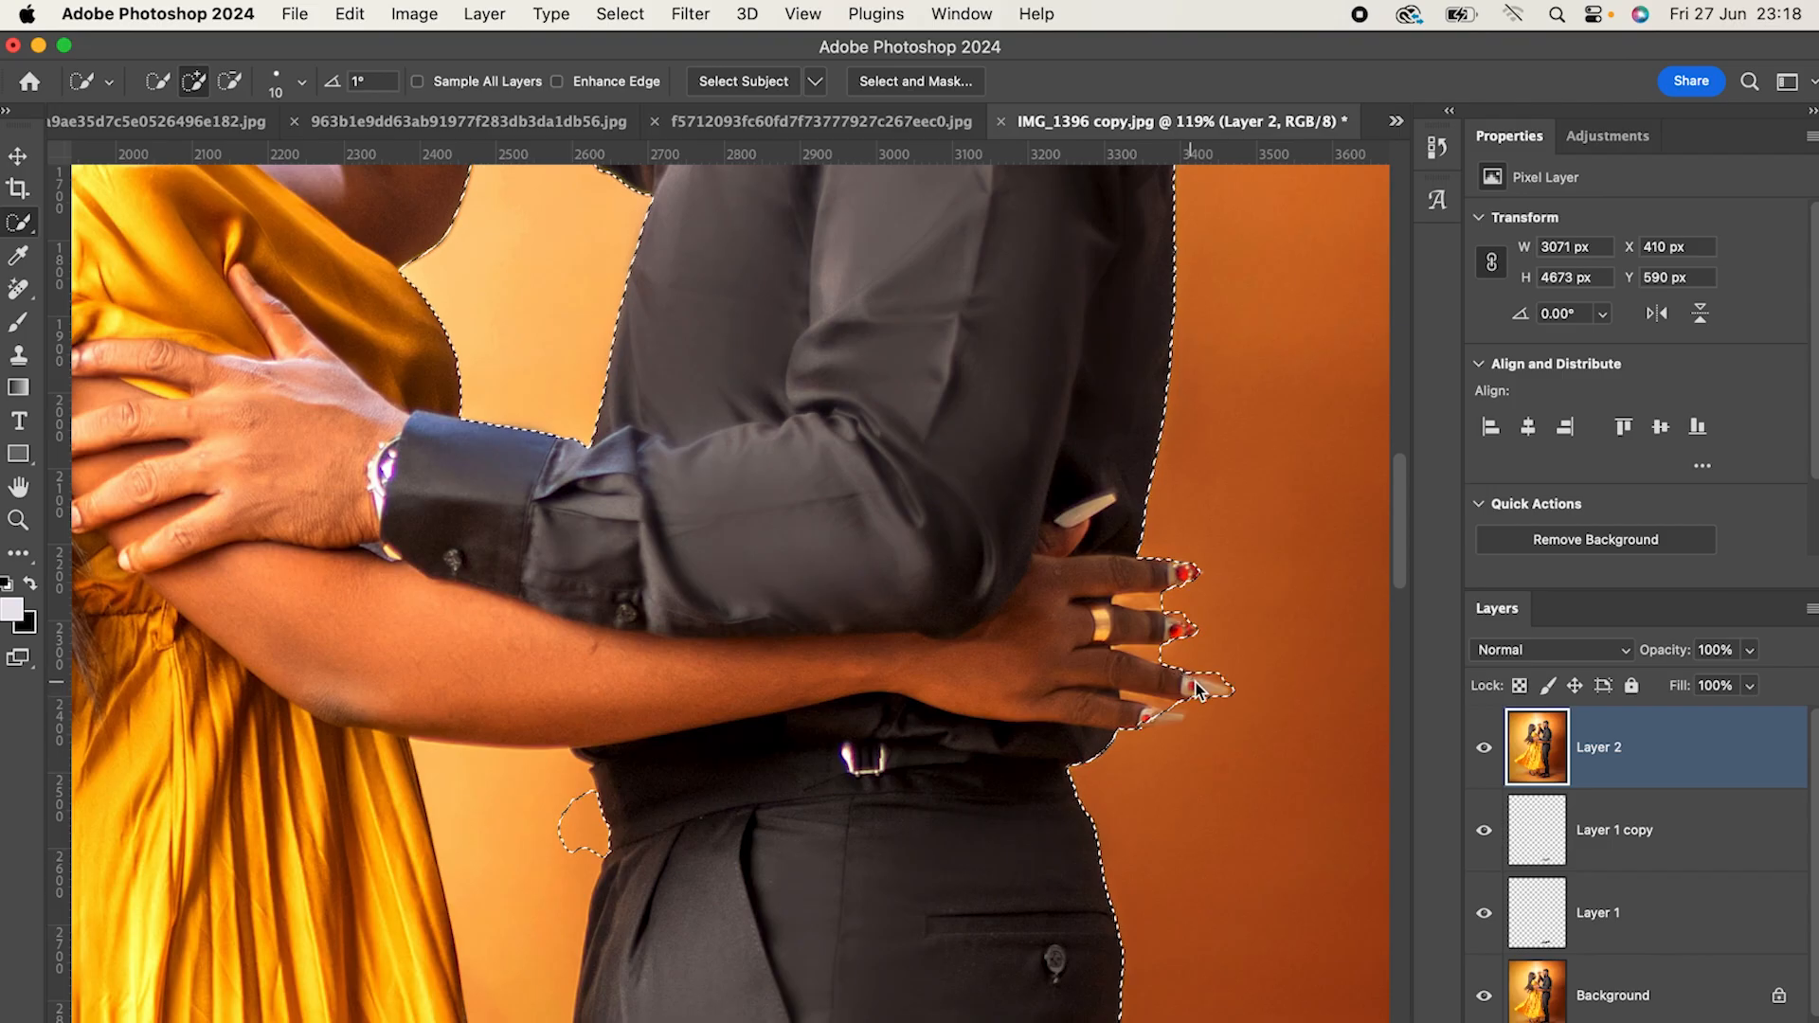
pyautogui.click(1181, 720)
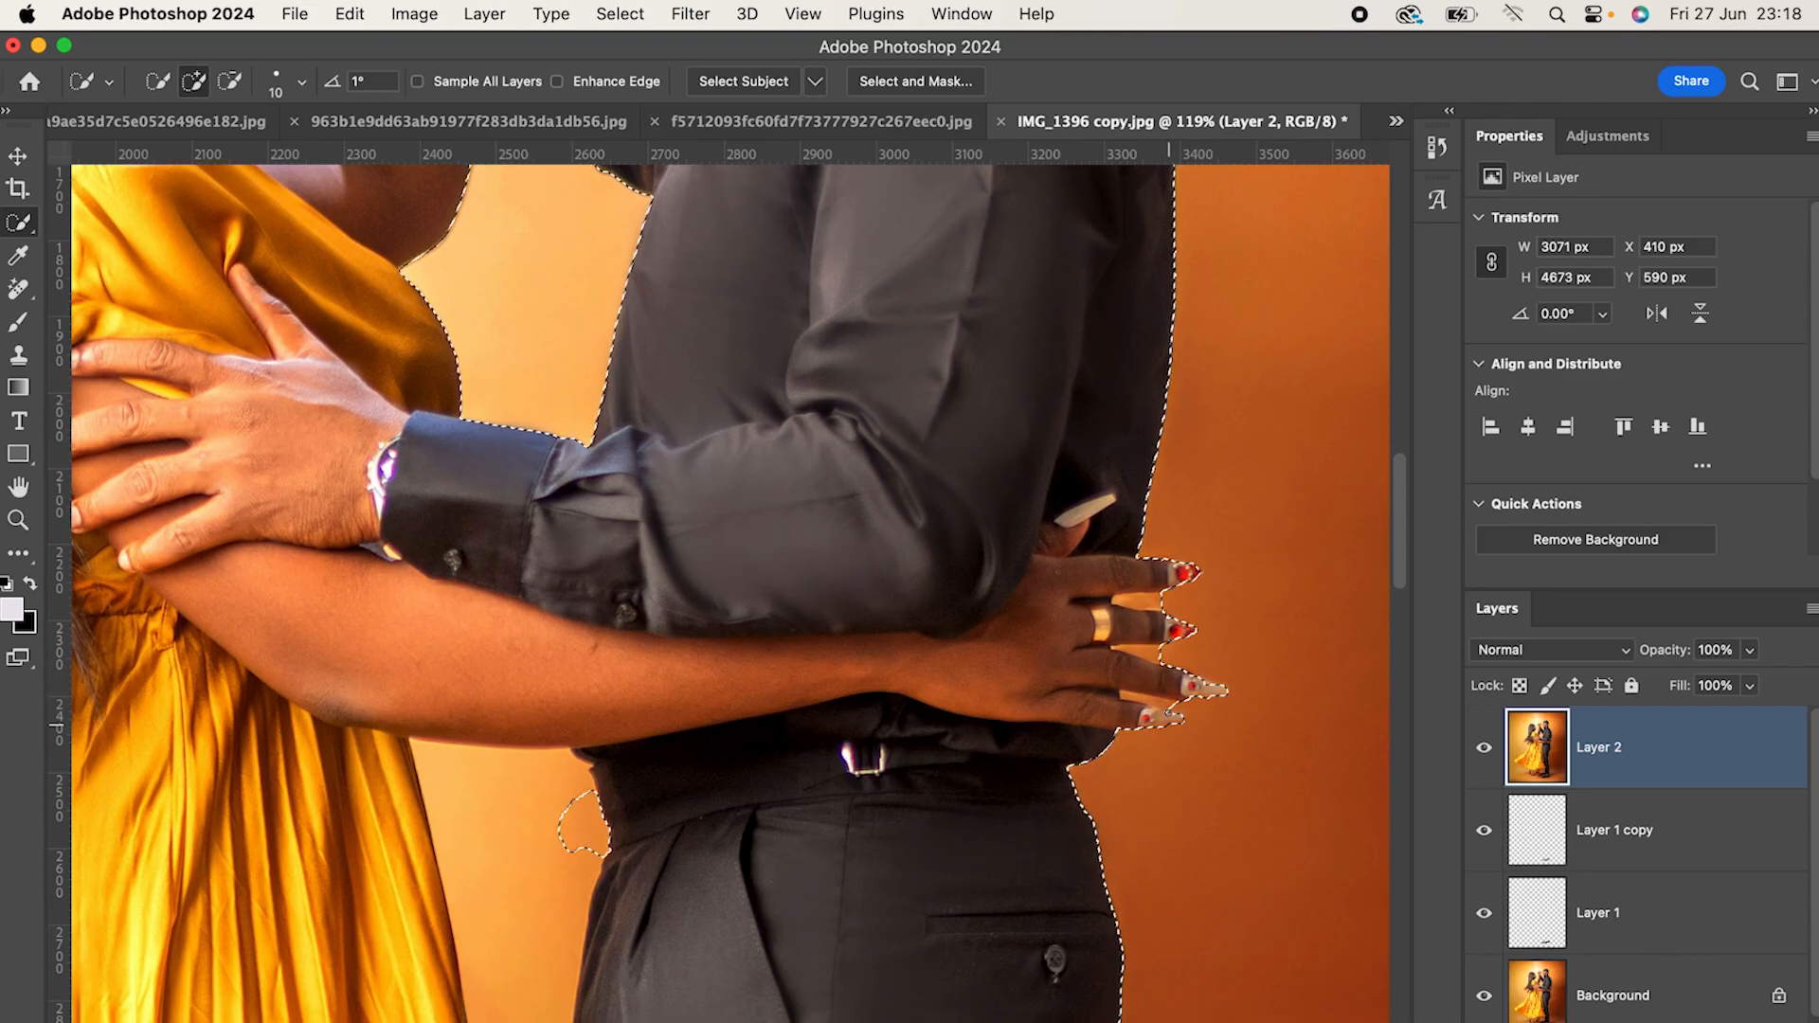
# Step: Subtract the background gaps between the woman's fingers at the man's back from the selection
pyautogui.press('alt')
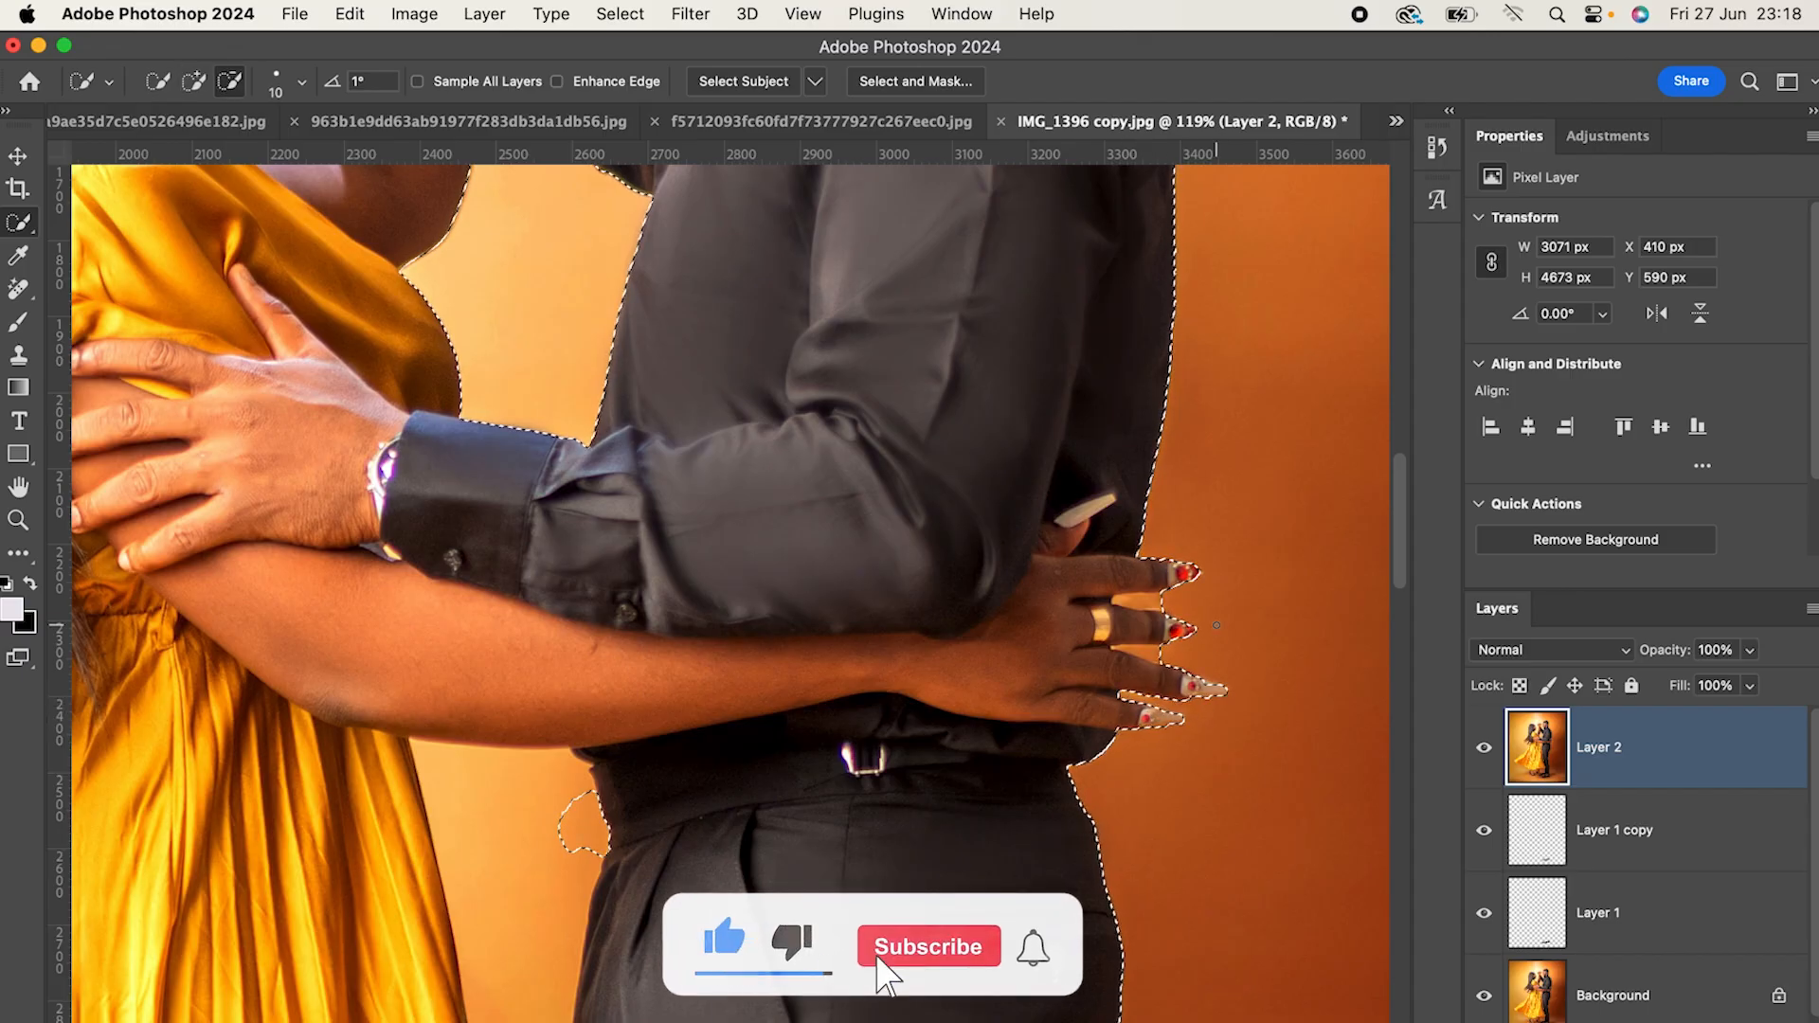
pyautogui.click(1172, 663)
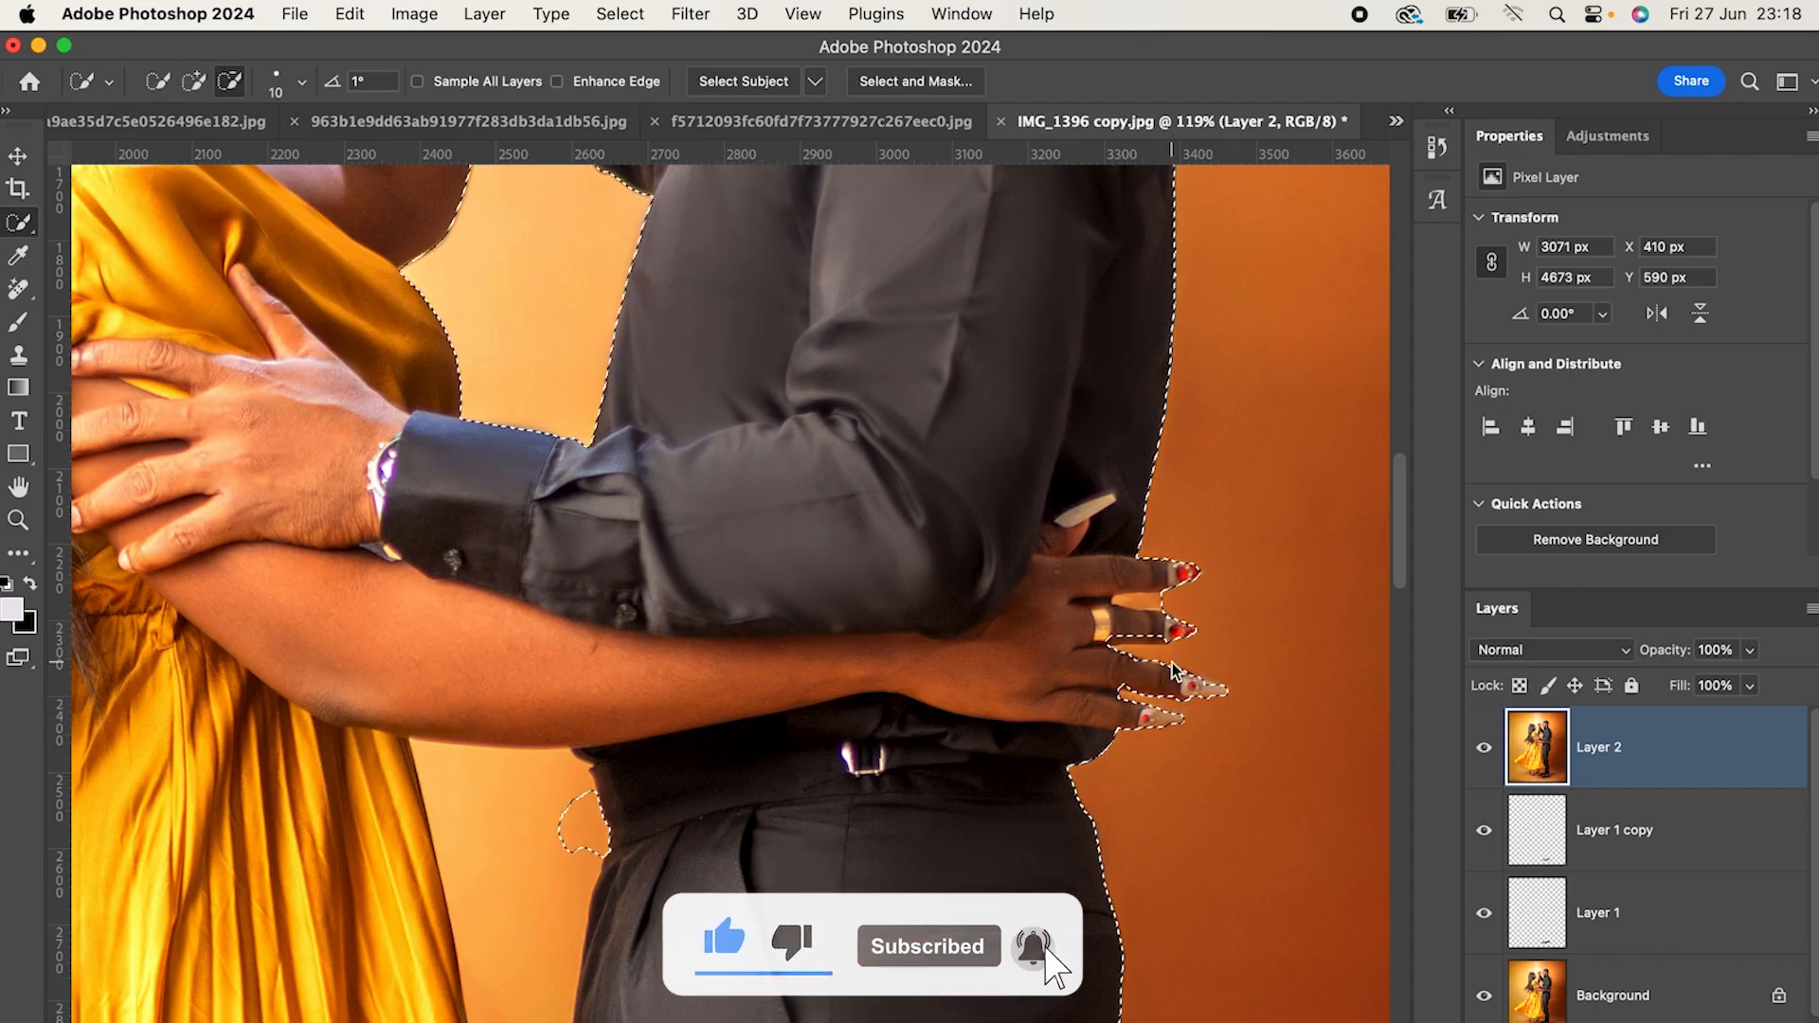
pyautogui.click(1176, 656)
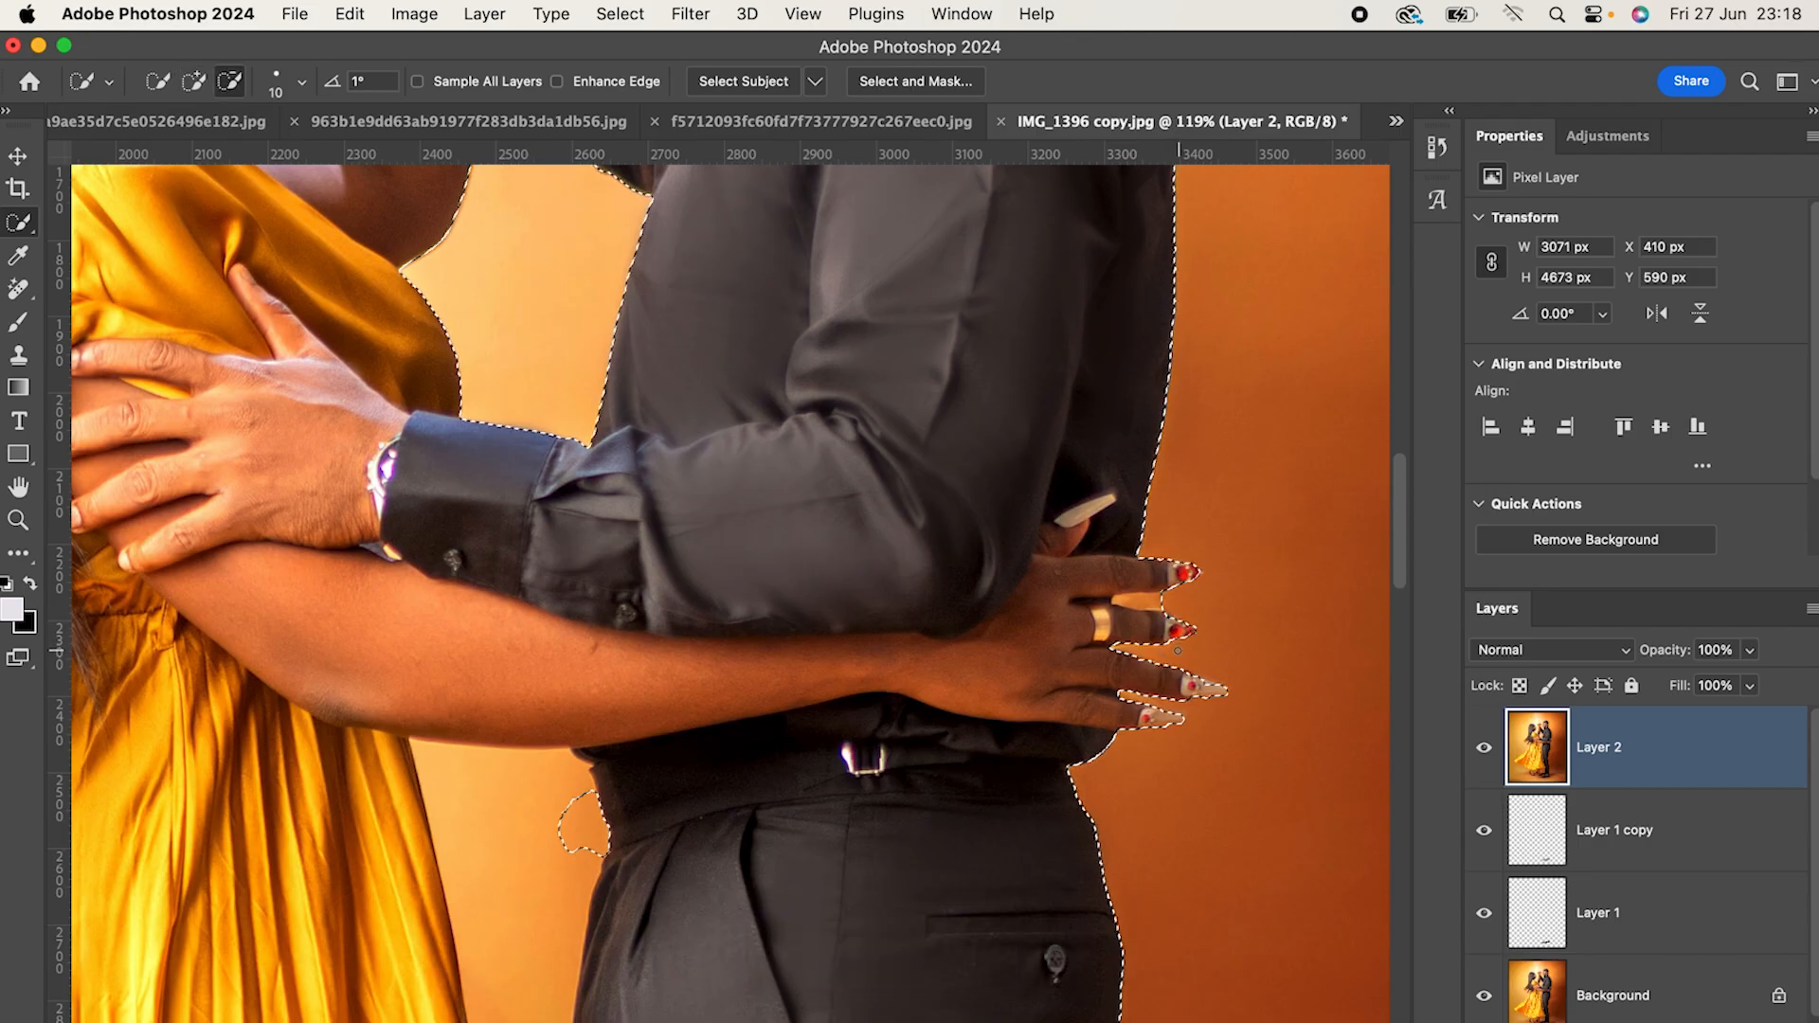
# Step: Subtract the remaining gap between the woman's upper fingers at the man's back and add her ring finger's nail to the selection
pyautogui.keyDown('alt'); pyautogui.click(1137, 599); pyautogui.keyUp('alt')
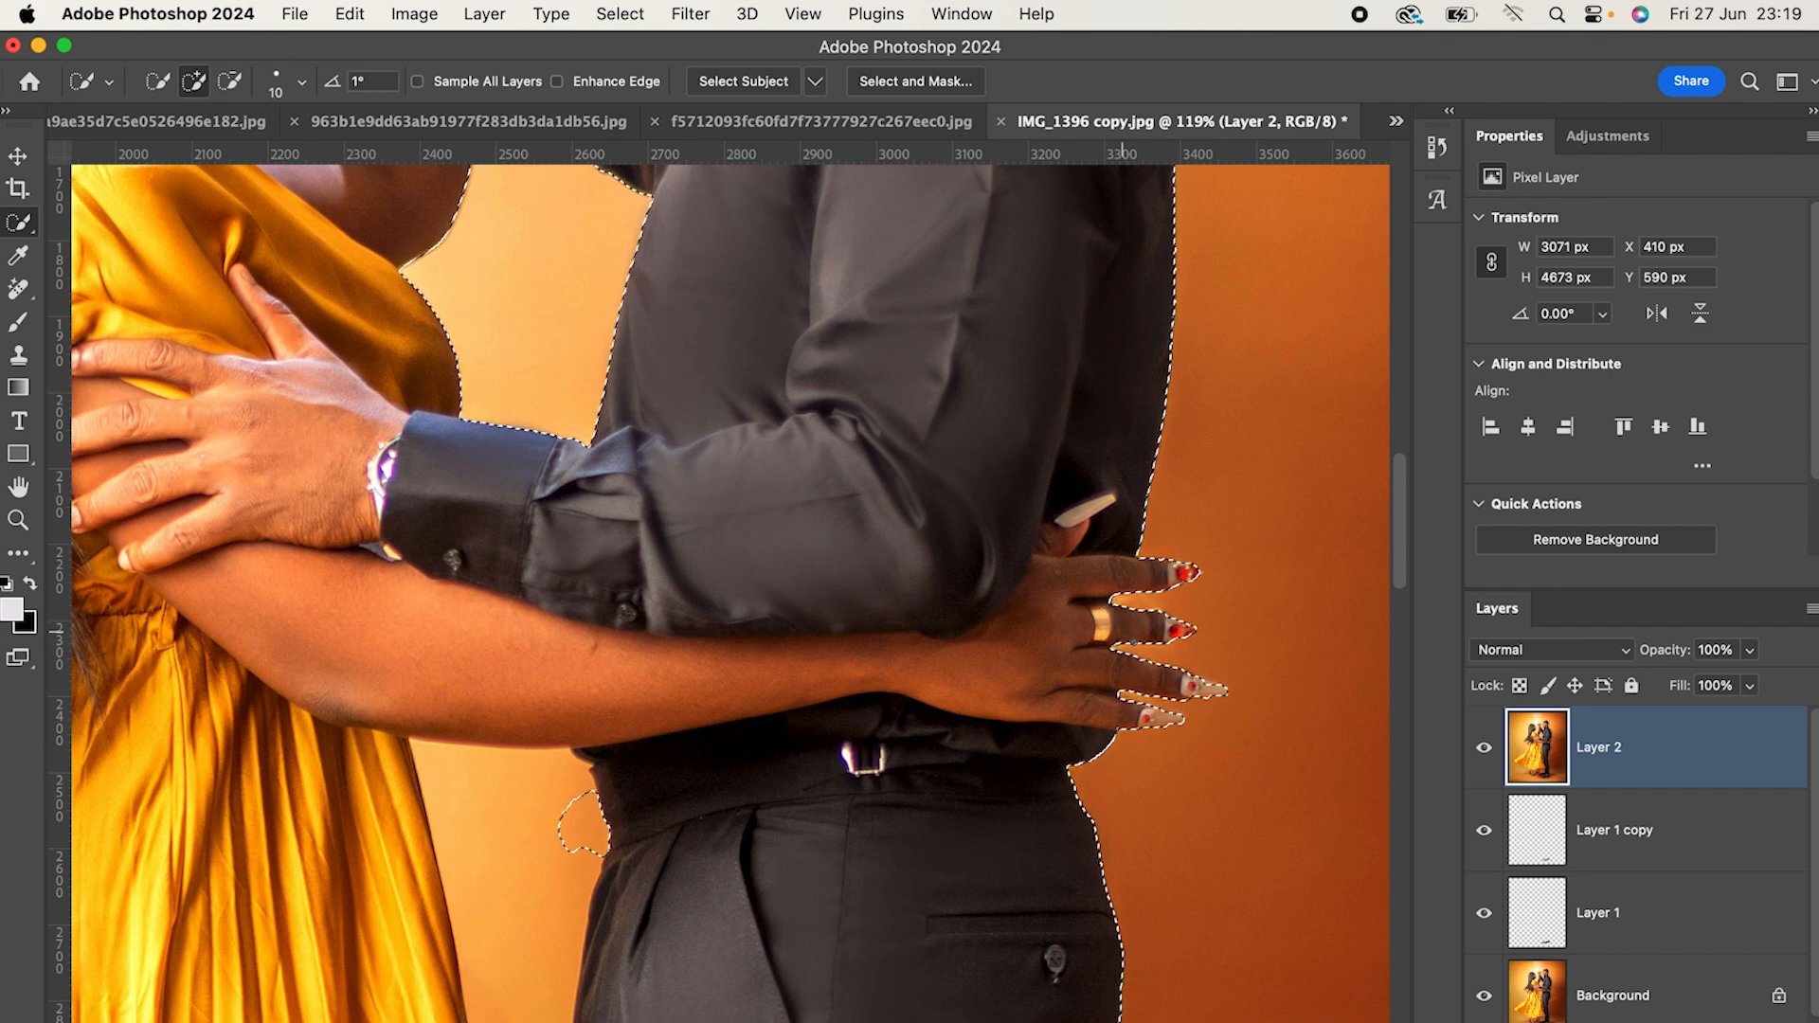
pyautogui.click(1169, 620)
pyautogui.click(1164, 622)
# Step: Subtract the background strip between the dress and the man's trousers, from the waist down toward the hem, from the selection
pyautogui.scroll(-8, 623, 724)
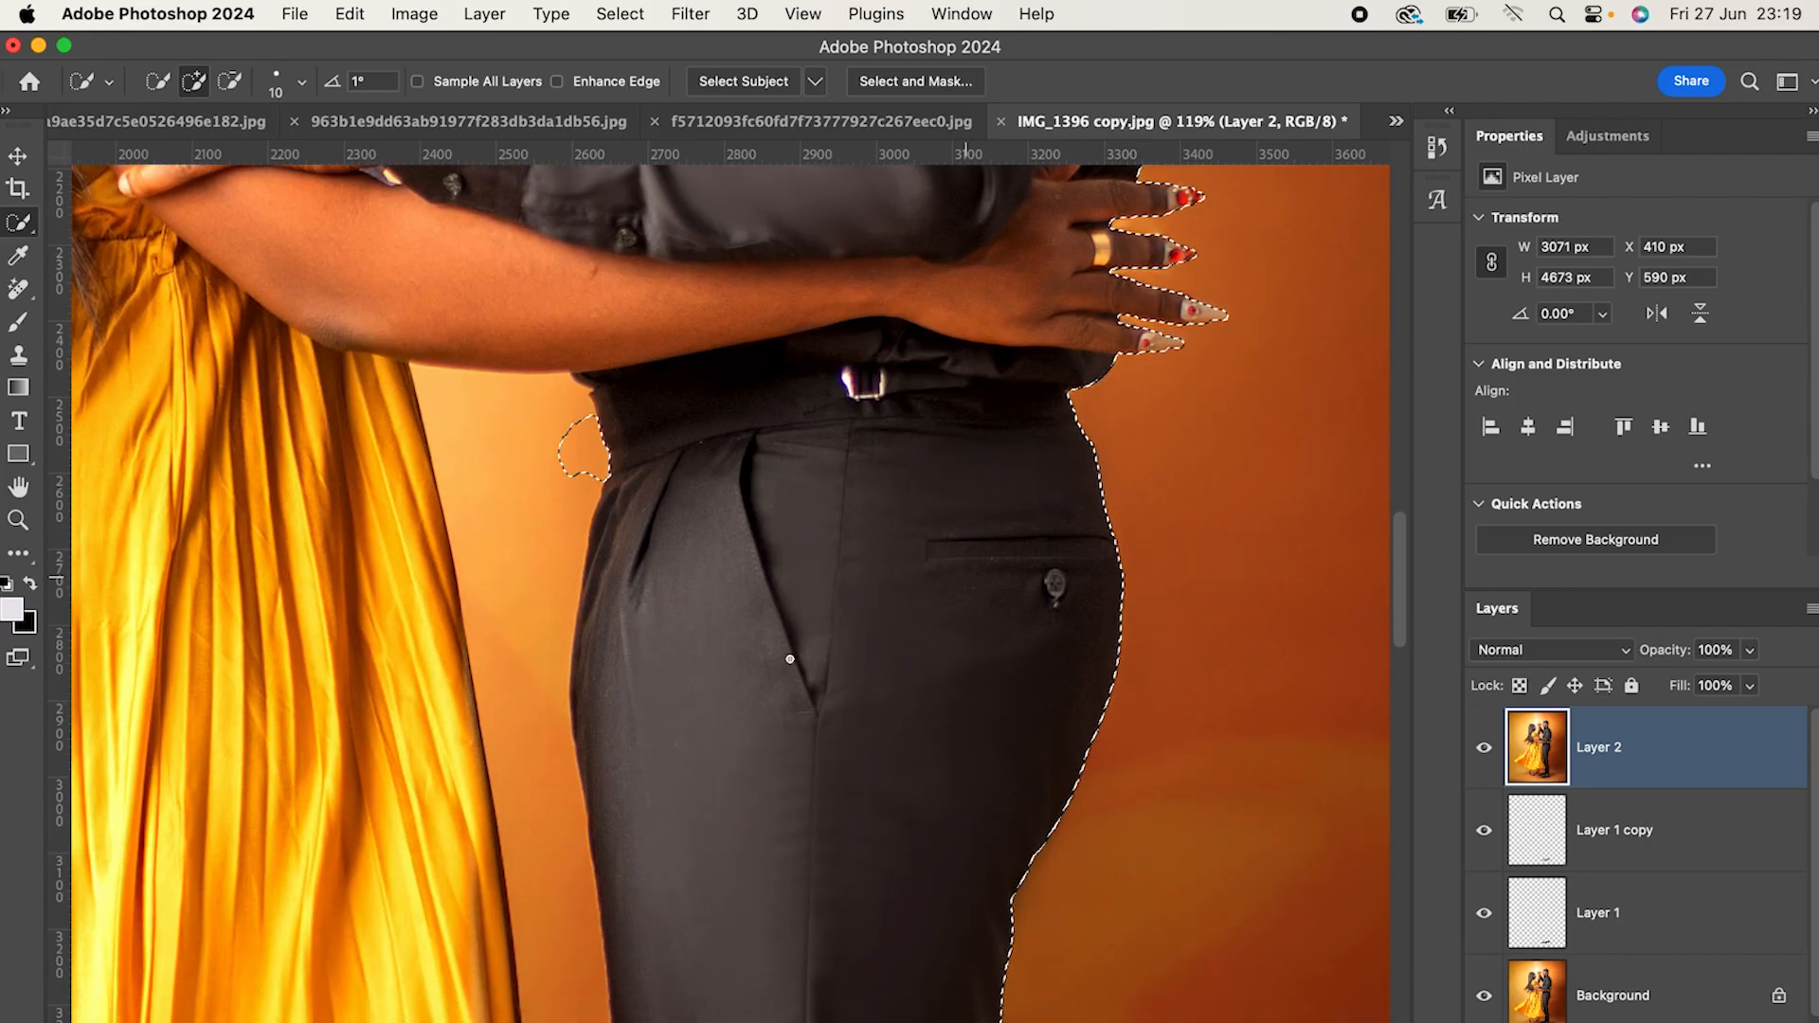
pyautogui.keyDown('alt'); pyautogui.scroll(-3, 623, 725); pyautogui.keyUp('alt')
pyautogui.scroll(-3, 632, 849)
pyautogui.keyDown('alt'); pyautogui.moveTo(633, 850); pyautogui.dragTo(617, 726); pyautogui.keyUp('alt')
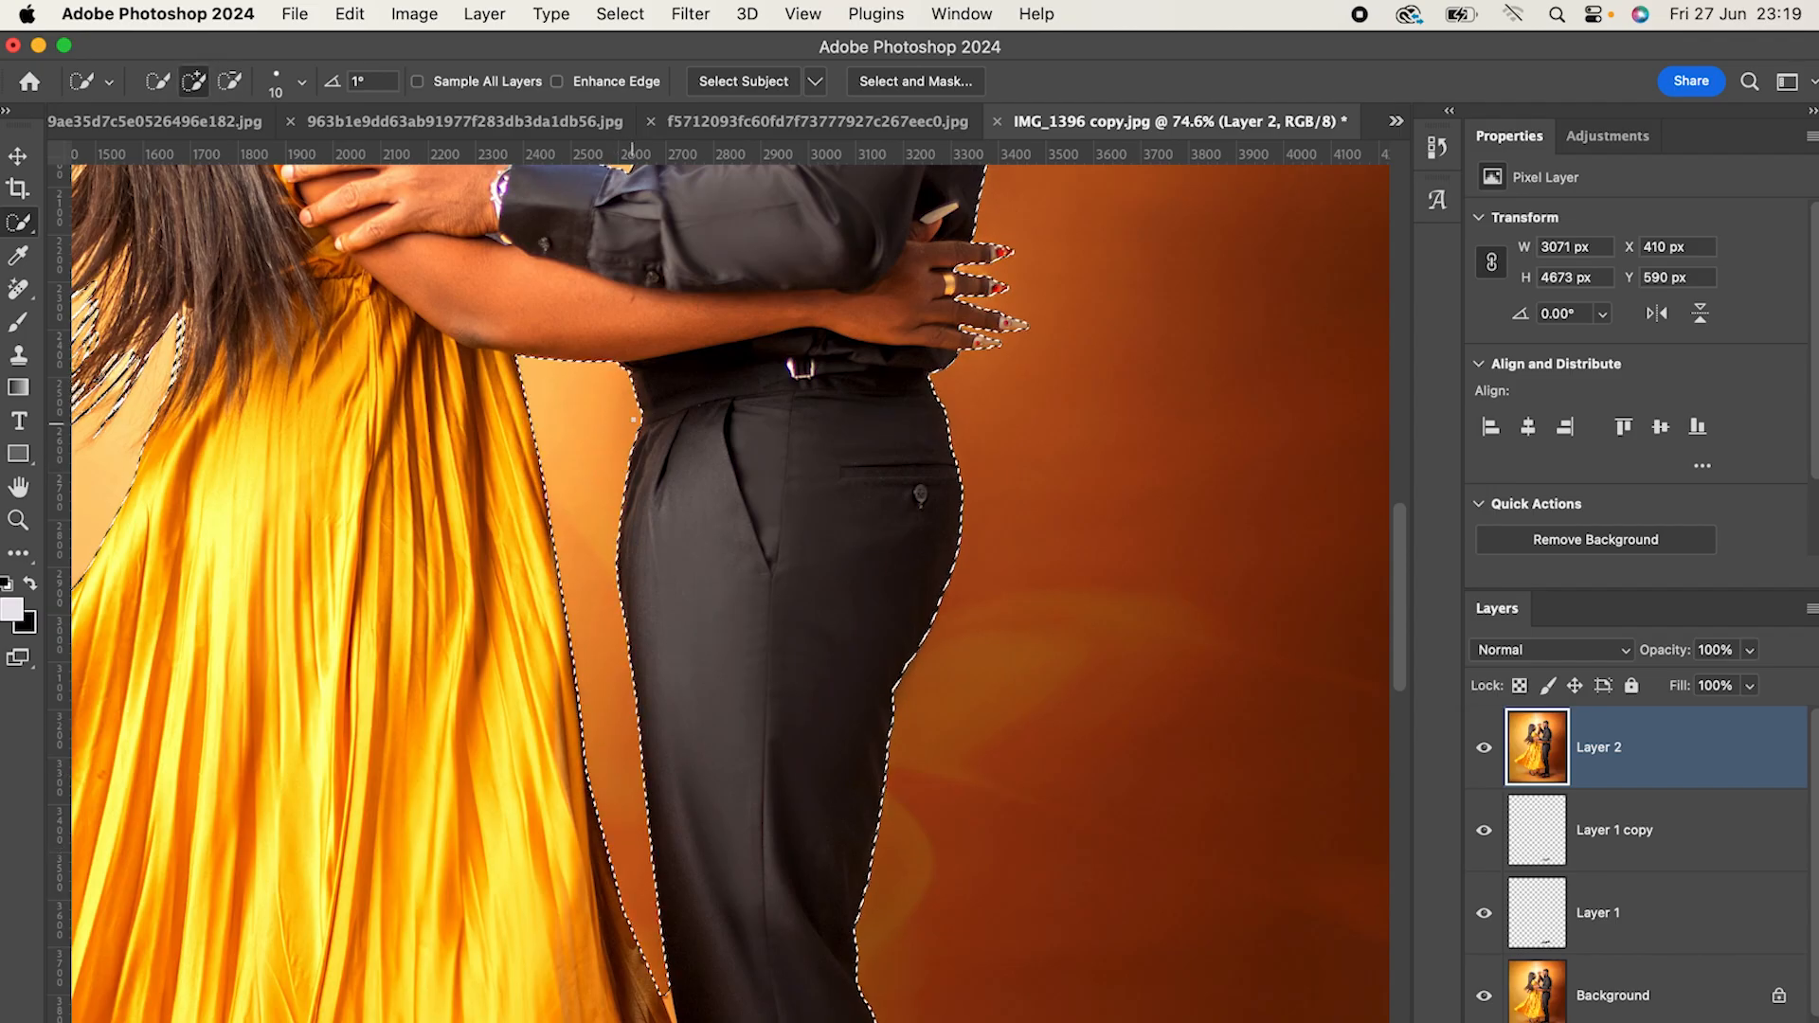
pyautogui.scroll(-1, 627, 423)
pyautogui.scroll(-6, 623, 424)
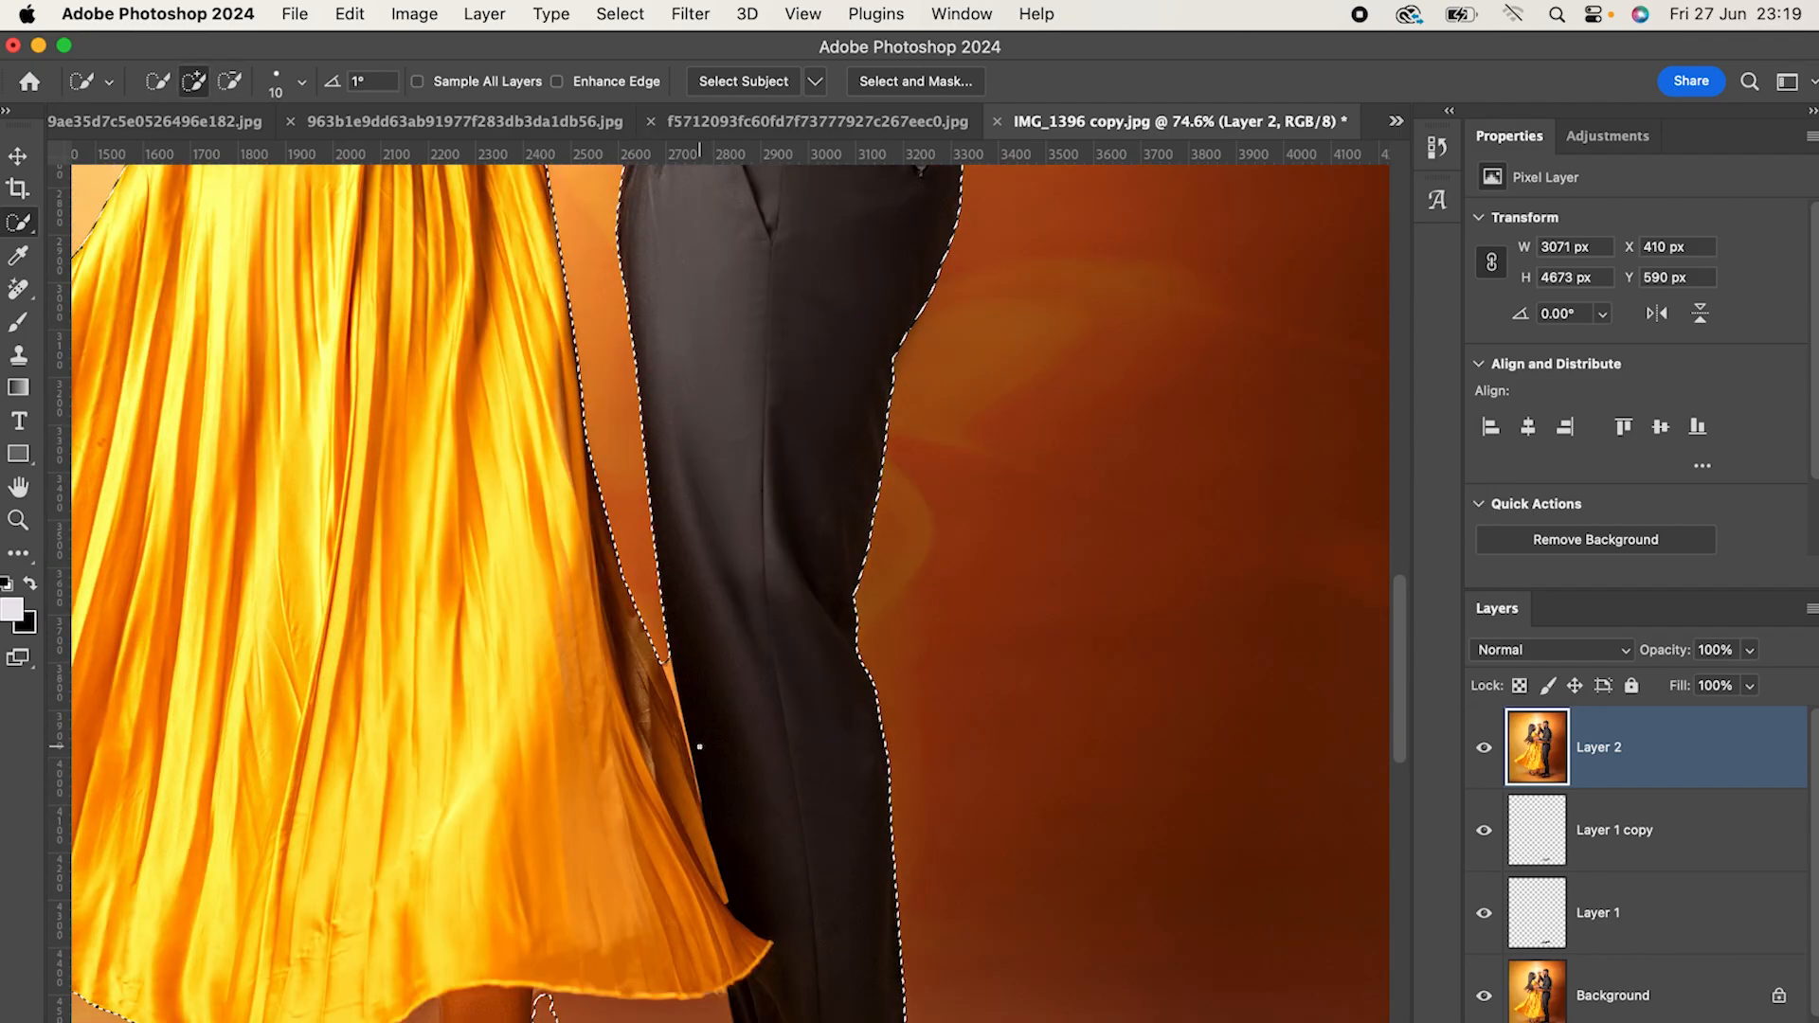
pyautogui.moveTo(698, 782)
pyautogui.mouseDown()
pyautogui.moveTo(666, 671)
pyautogui.moveTo(691, 795)
pyautogui.moveTo(689, 720)
pyautogui.mouseUp()
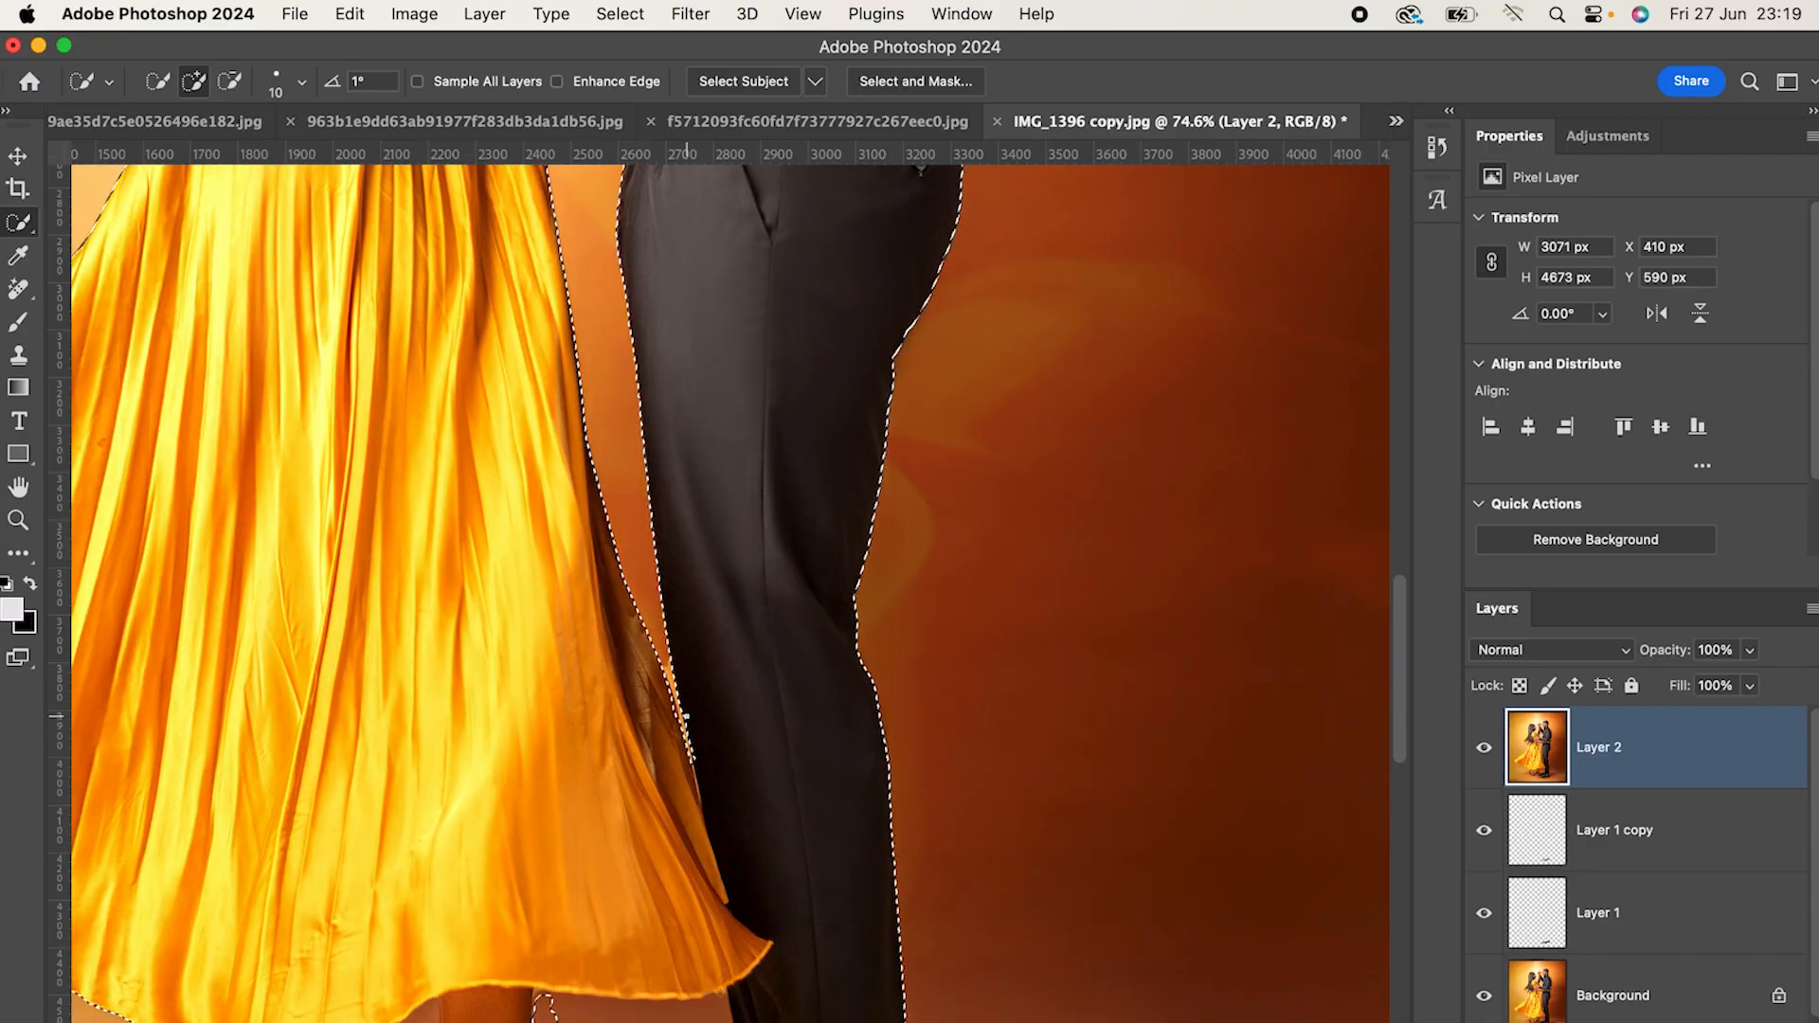
# Step: Subtract the background below the dress hem, between the couple's legs and around the woman's heels, from the selection
pyautogui.scroll(-5, 816, 797)
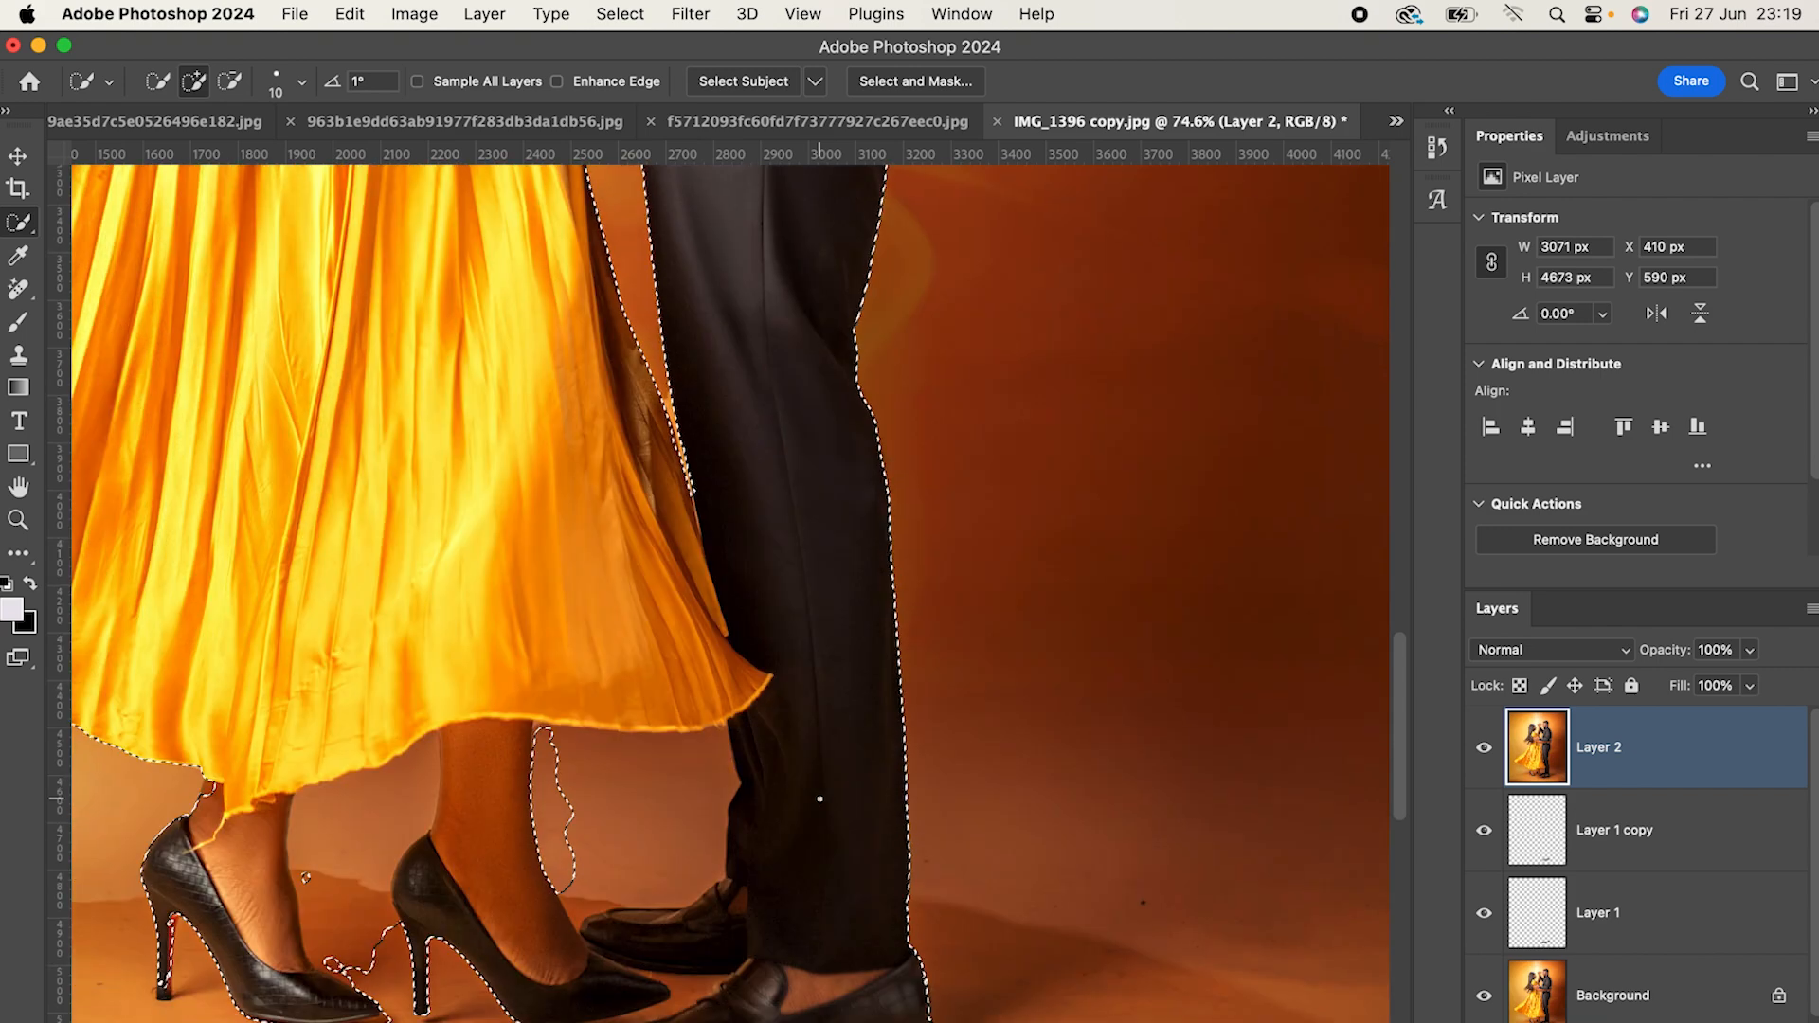
pyautogui.moveTo(690, 748); pyautogui.dragTo(637, 747)
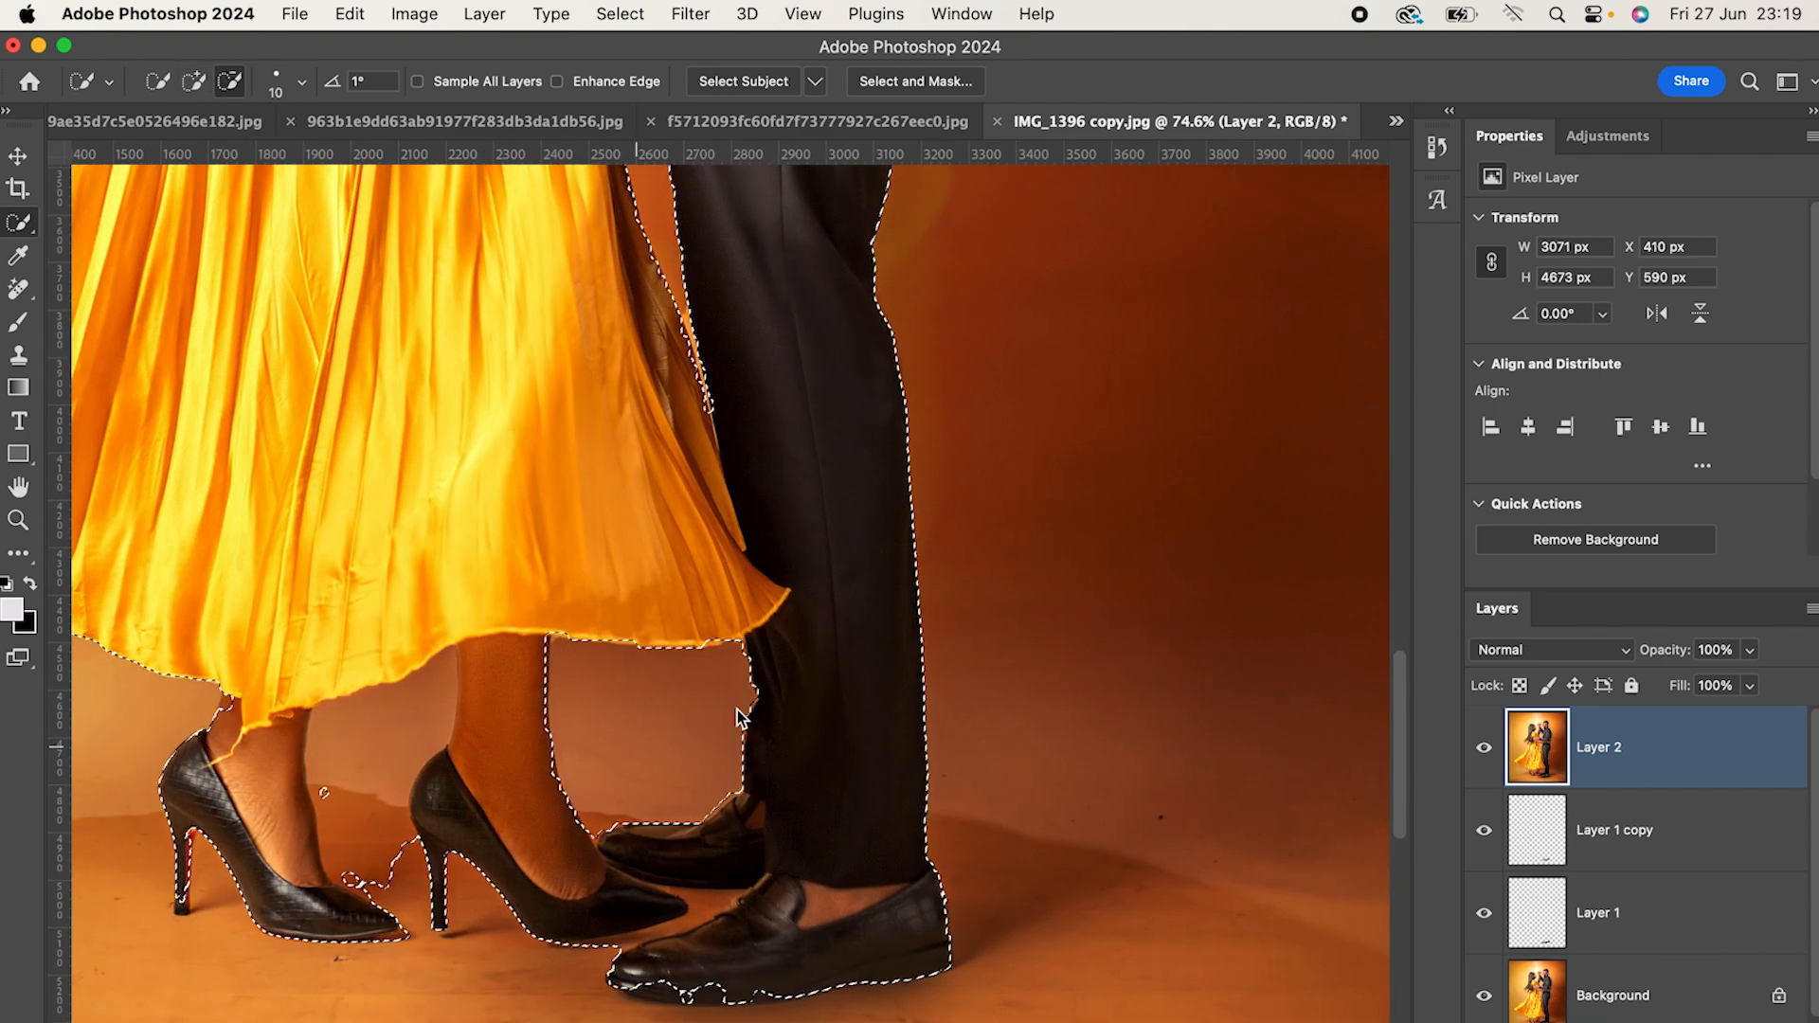
pyautogui.moveTo(568, 720); pyautogui.dragTo(382, 779)
pyautogui.scroll(3, 489, 783)
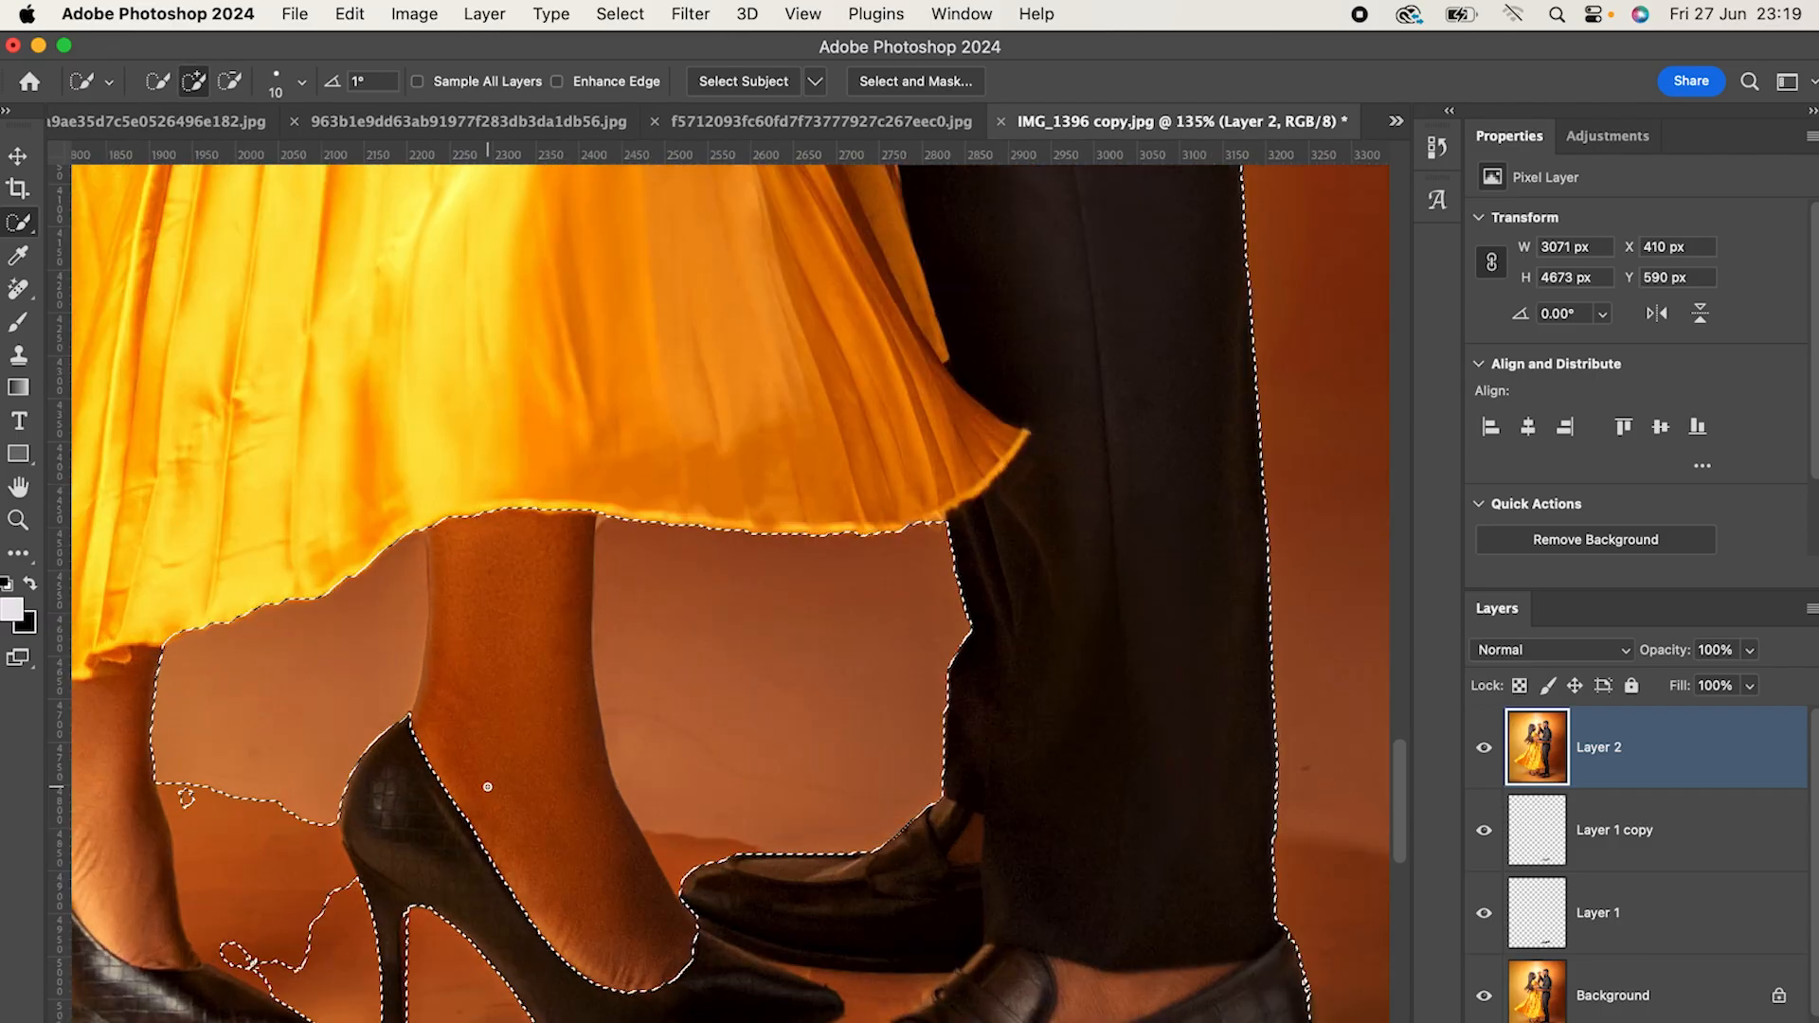
pyautogui.scroll(-3, 531, 672)
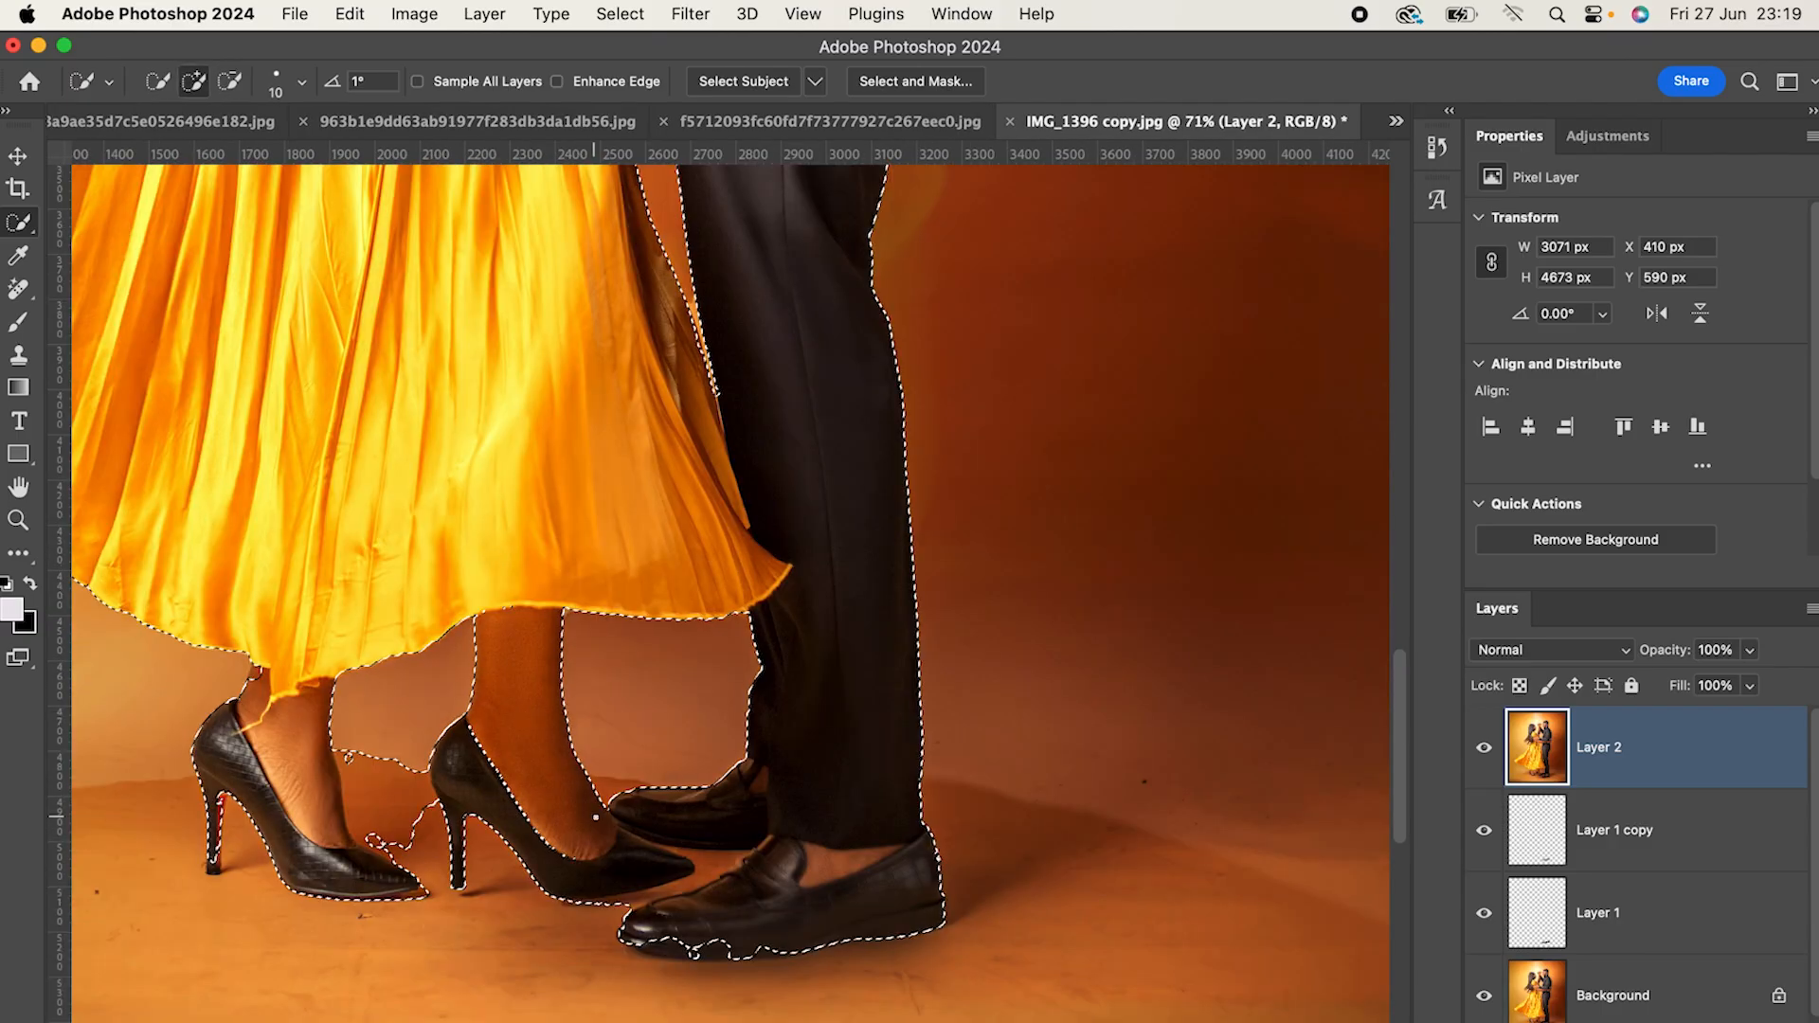
pyautogui.moveTo(417, 833); pyautogui.dragTo(369, 758)
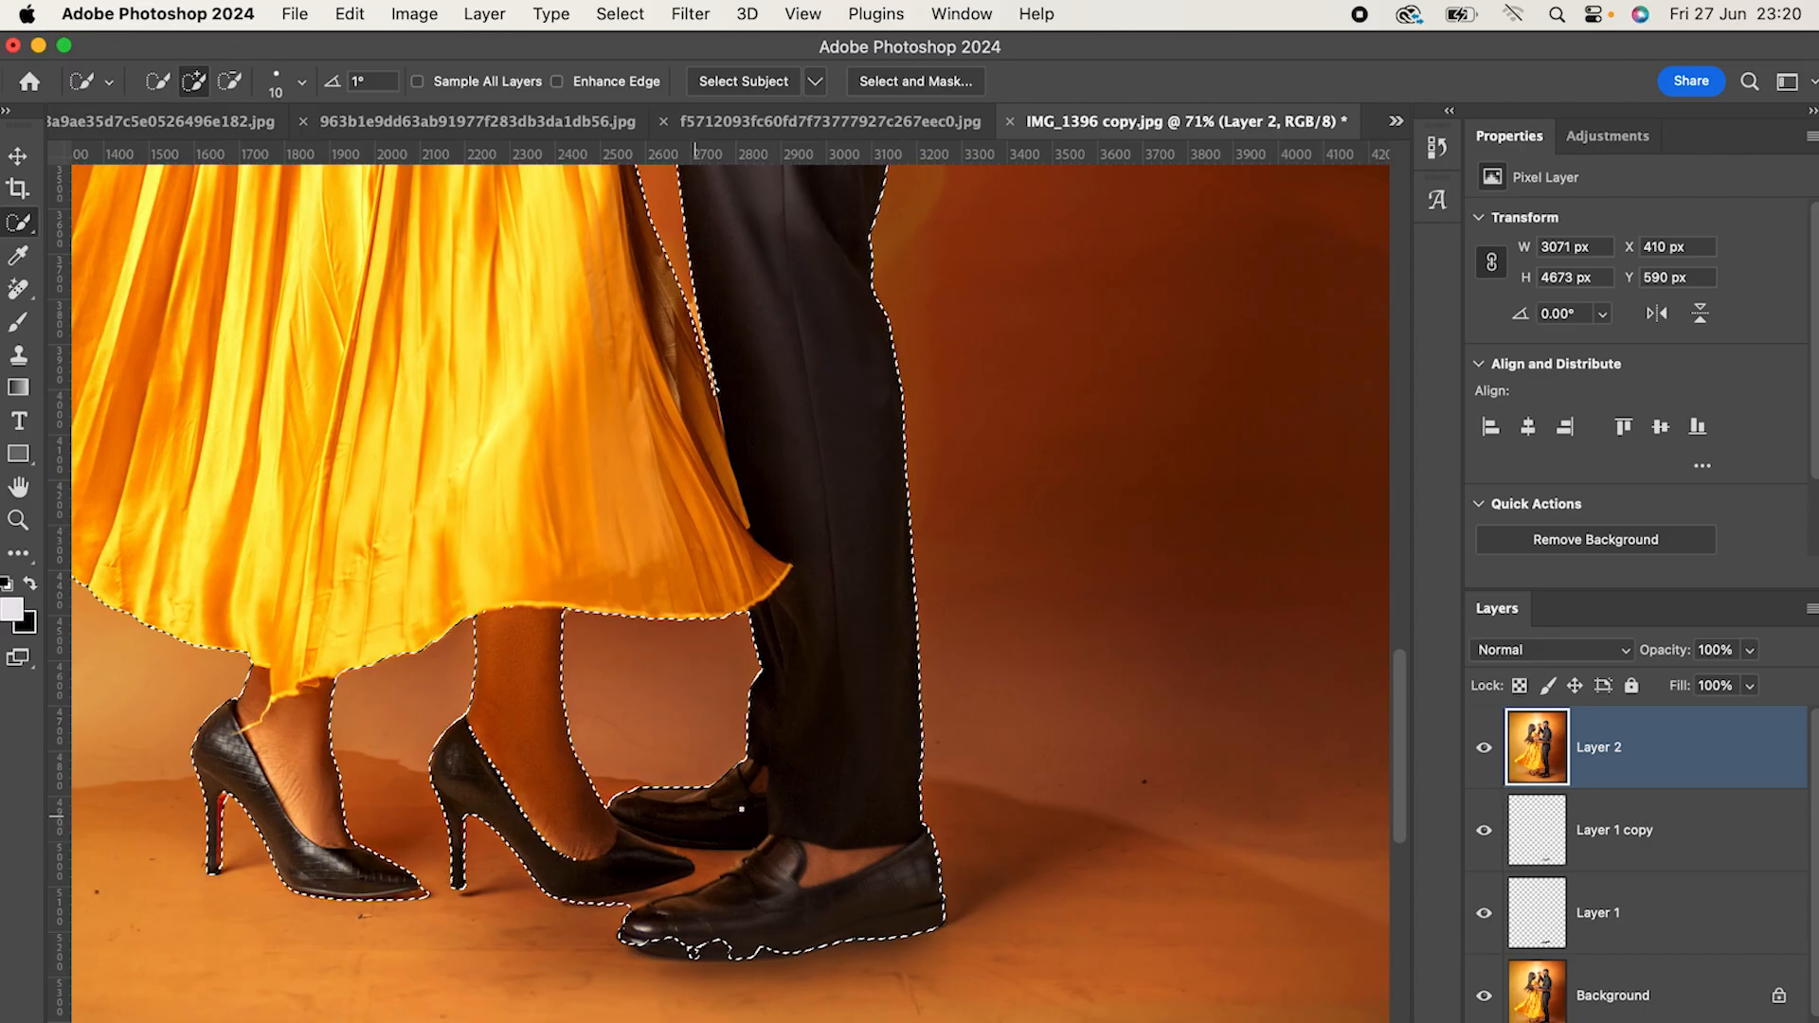
# Step: Subtract the floor gap between the woman's shoe tip and the man's front shoe, and add that shoe's sole to the selection
pyautogui.keyDown('alt'); pyautogui.click(698, 879); pyautogui.keyUp('alt')
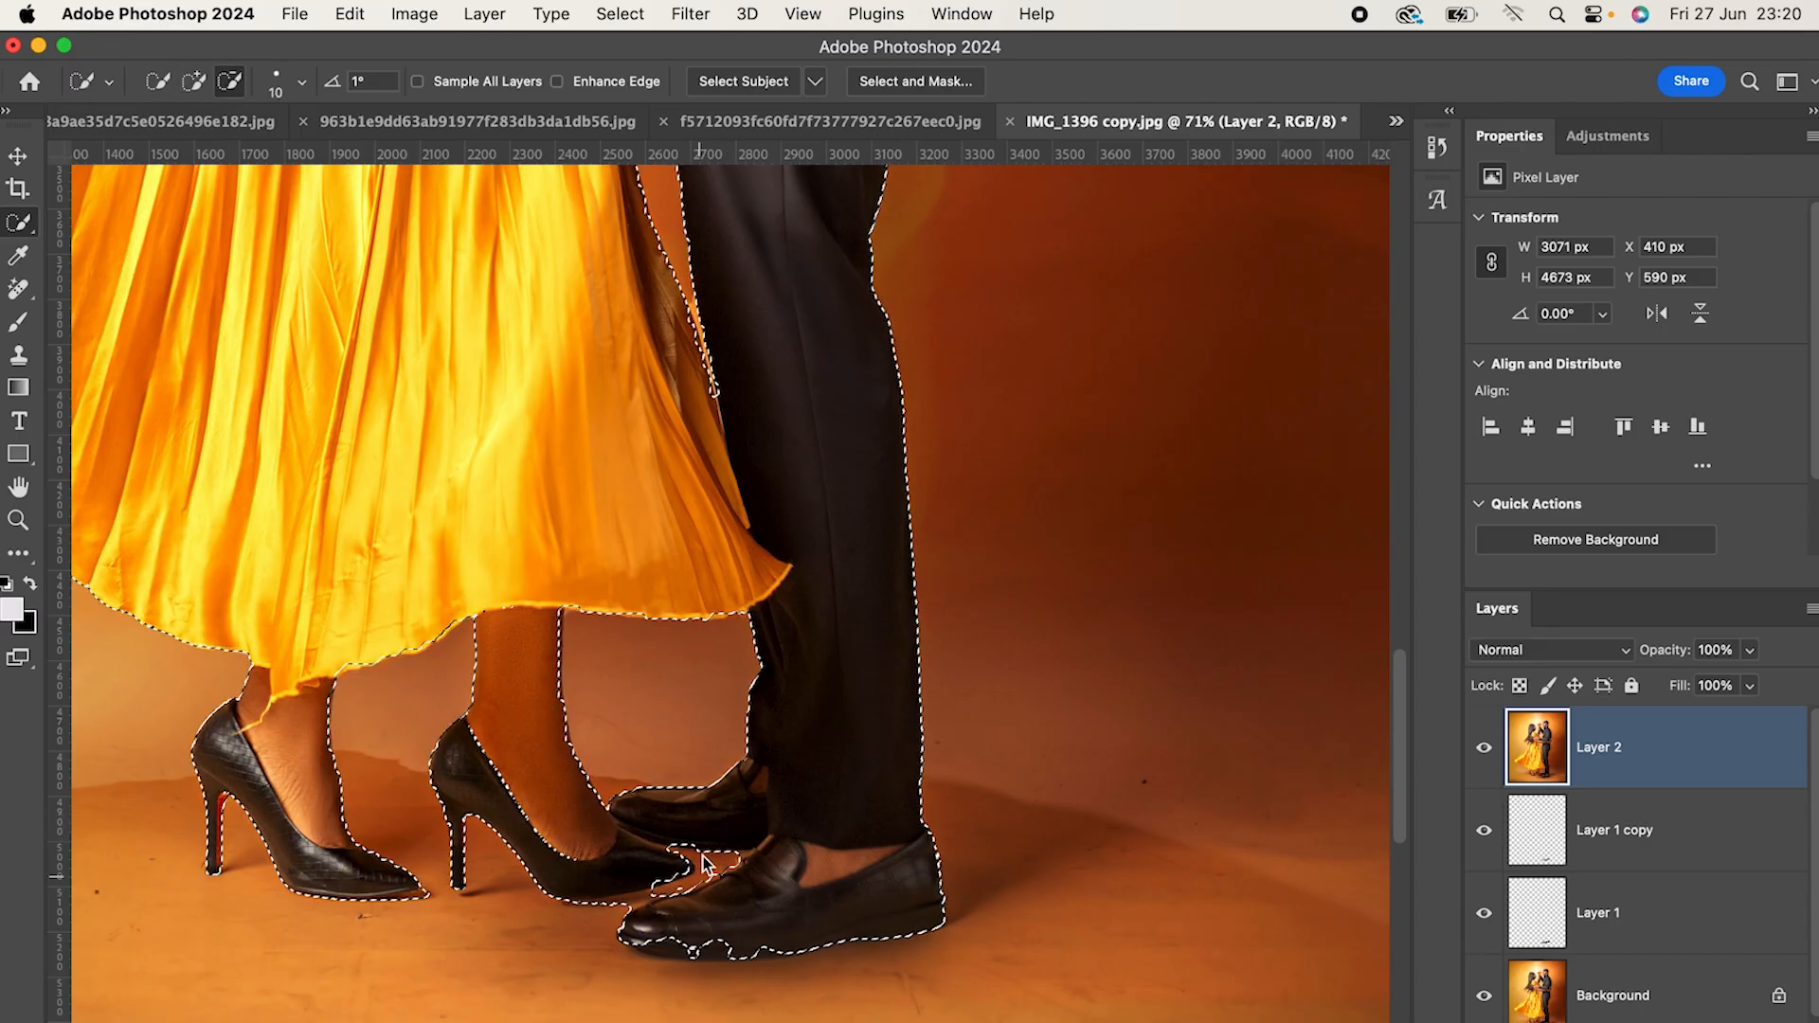
pyautogui.keyDown('alt'); pyautogui.click(645, 896); pyautogui.keyUp('alt')
pyautogui.keyDown('alt'); pyautogui.click(635, 904); pyautogui.keyUp('alt')
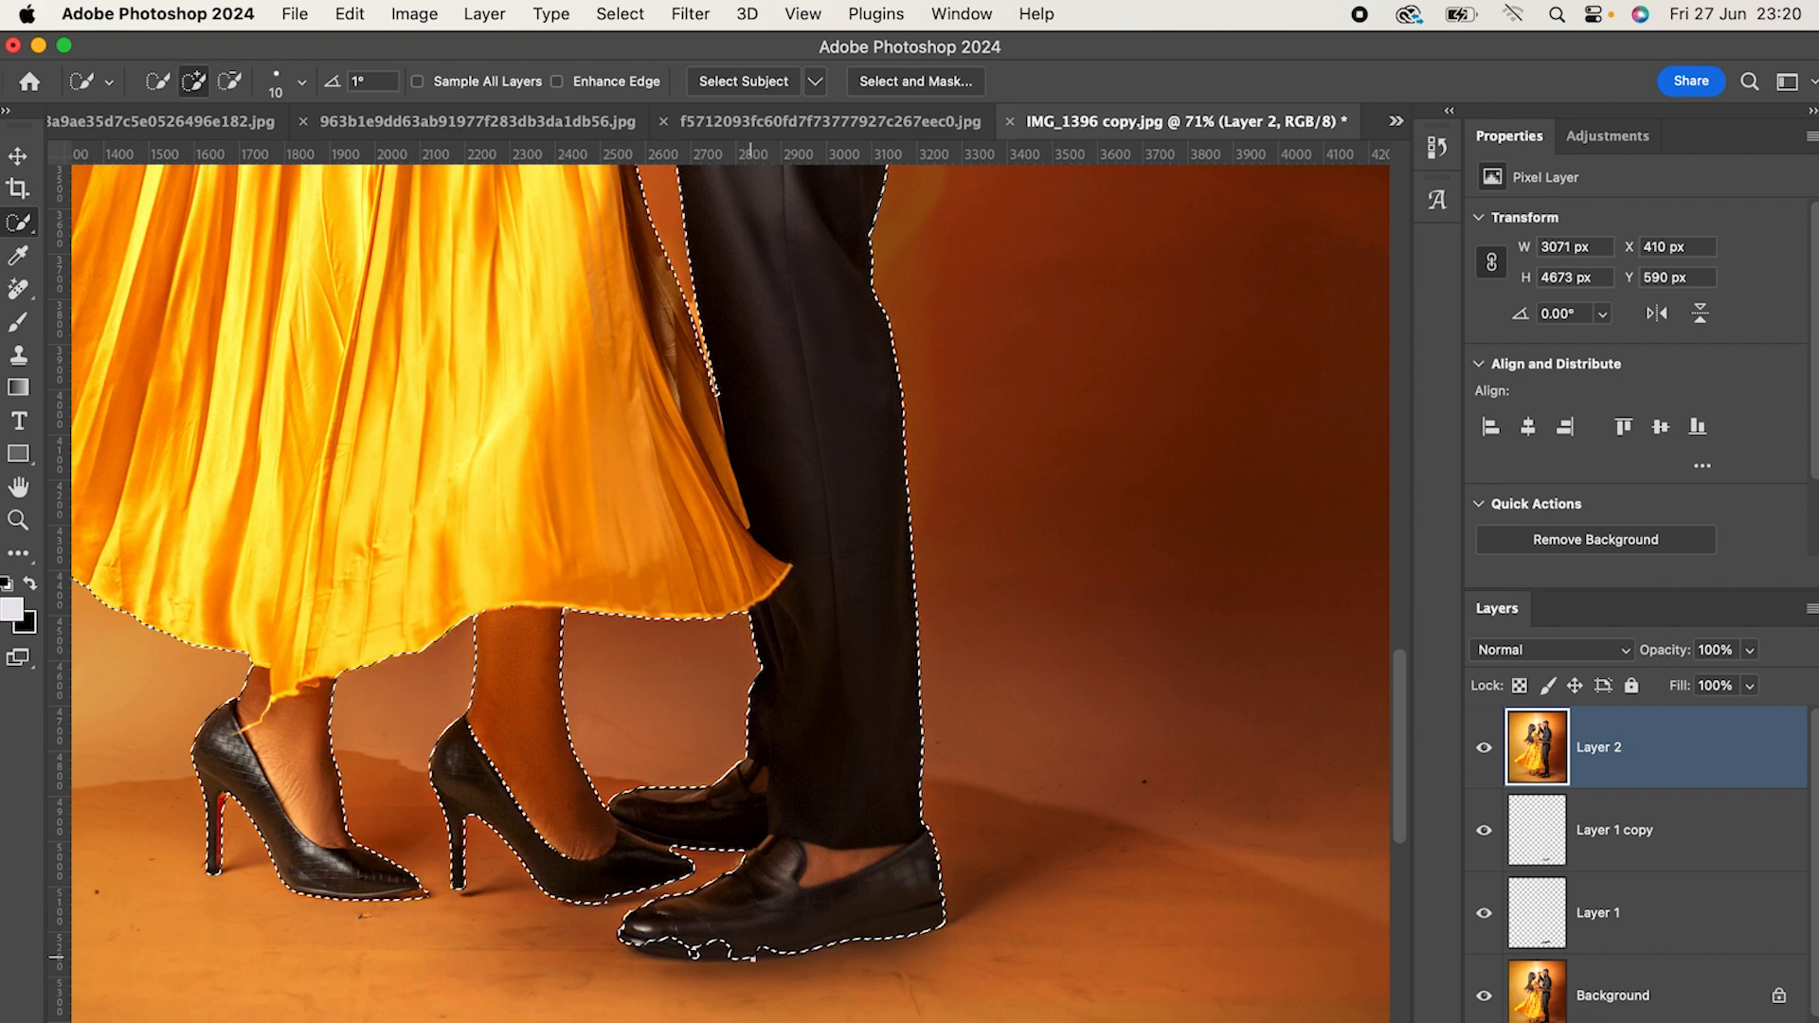
pyautogui.moveTo(702, 951); pyautogui.dragTo(650, 947)
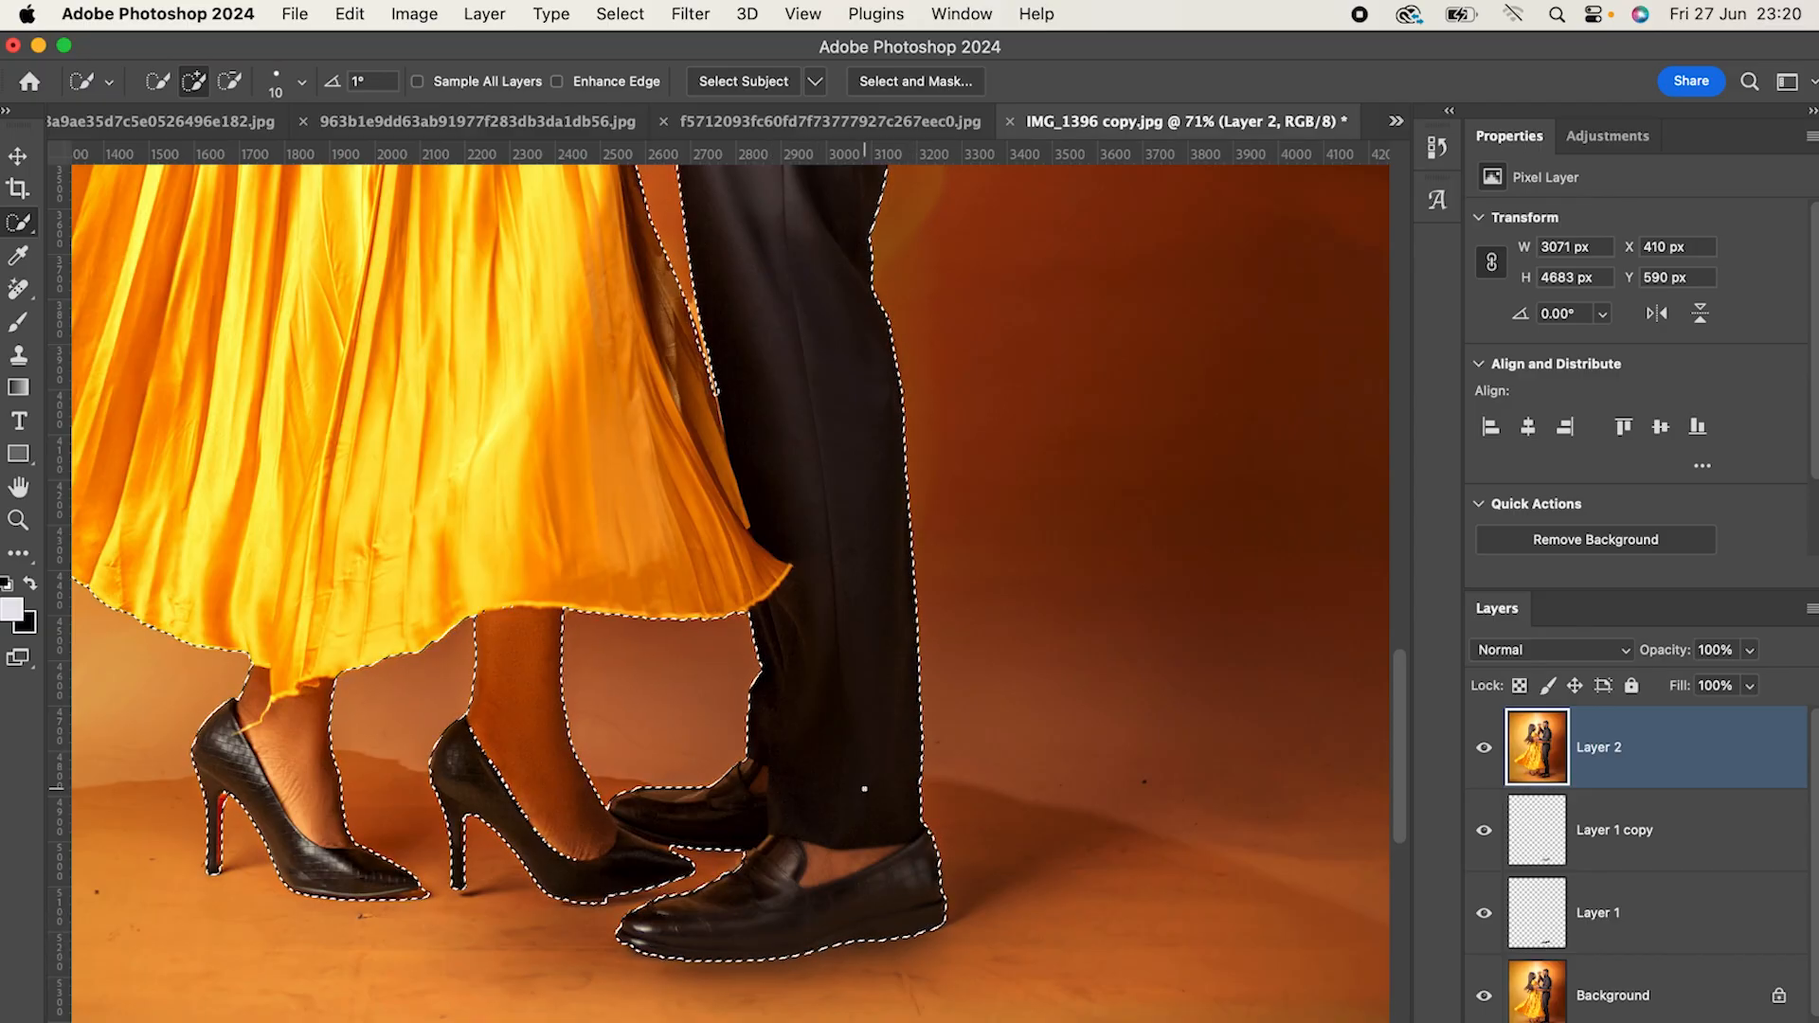
# Step: Add the missed edge at the far tip of the flared yellow dress to the selection
pyautogui.scroll(-3, 902, 881)
pyautogui.press('alt')
pyautogui.scroll(-3, 812, 769)
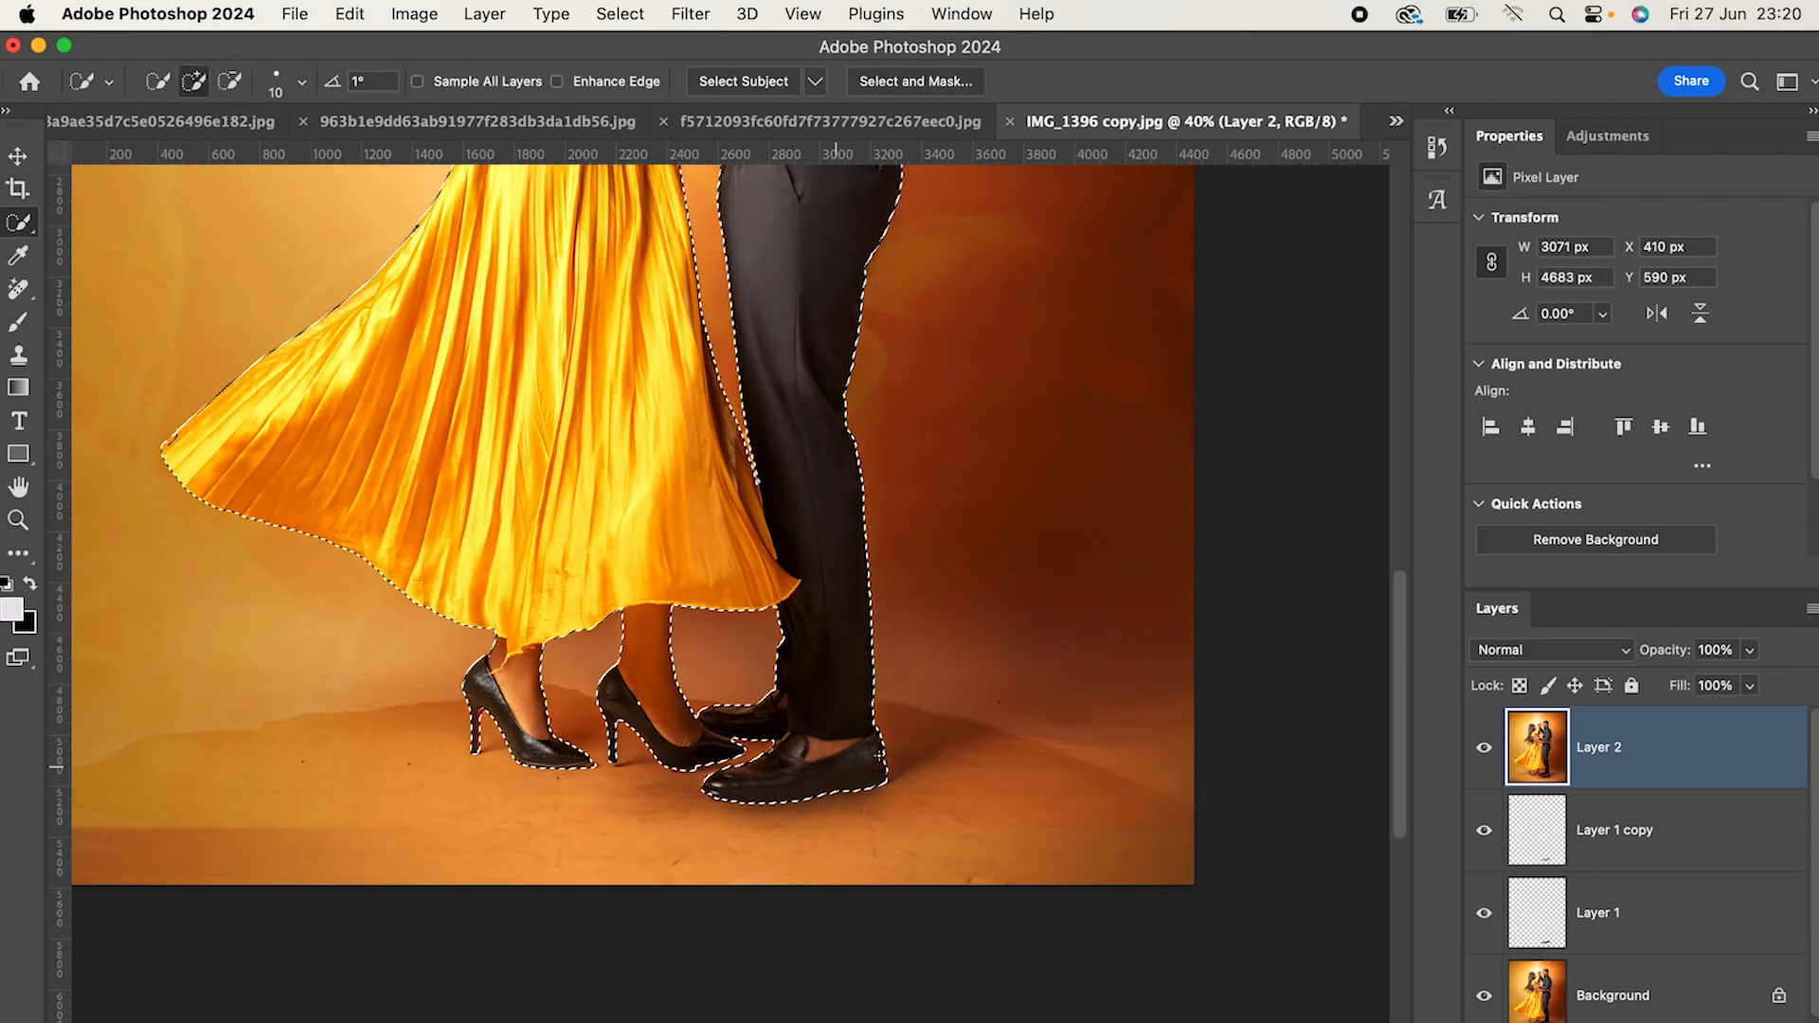
pyautogui.scroll(3, 300, 614)
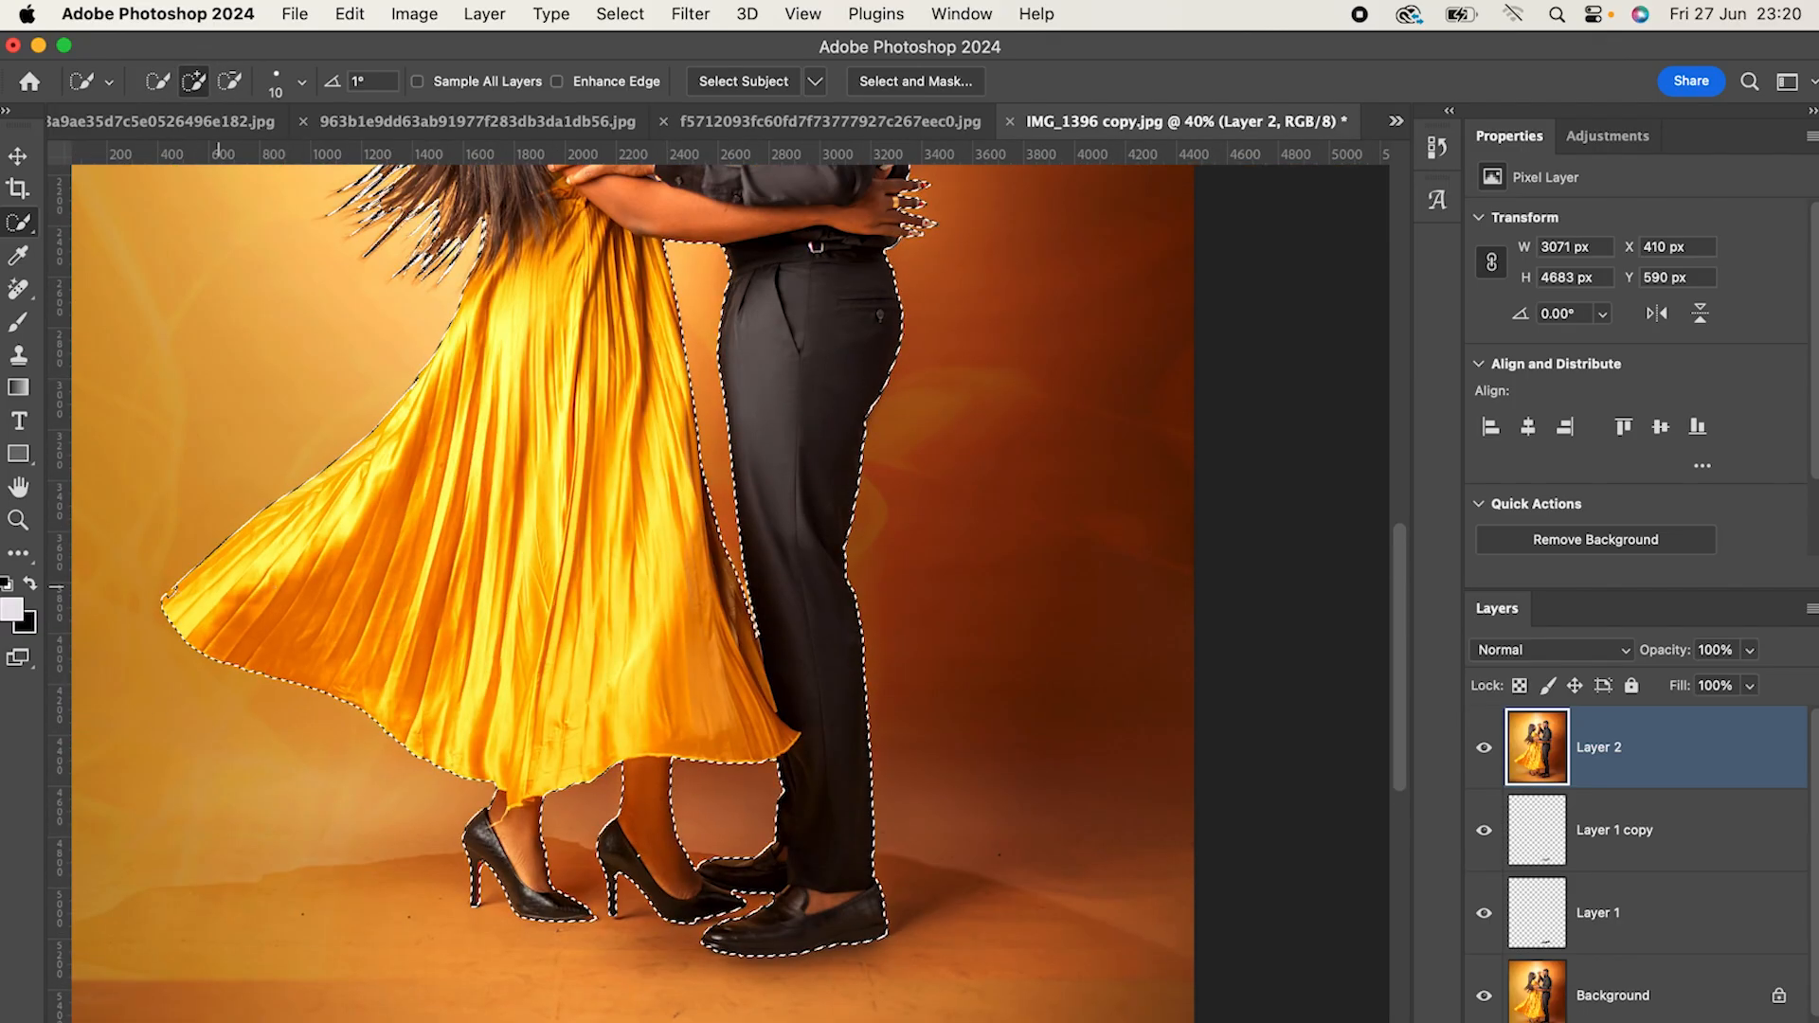
pyautogui.click(175, 589)
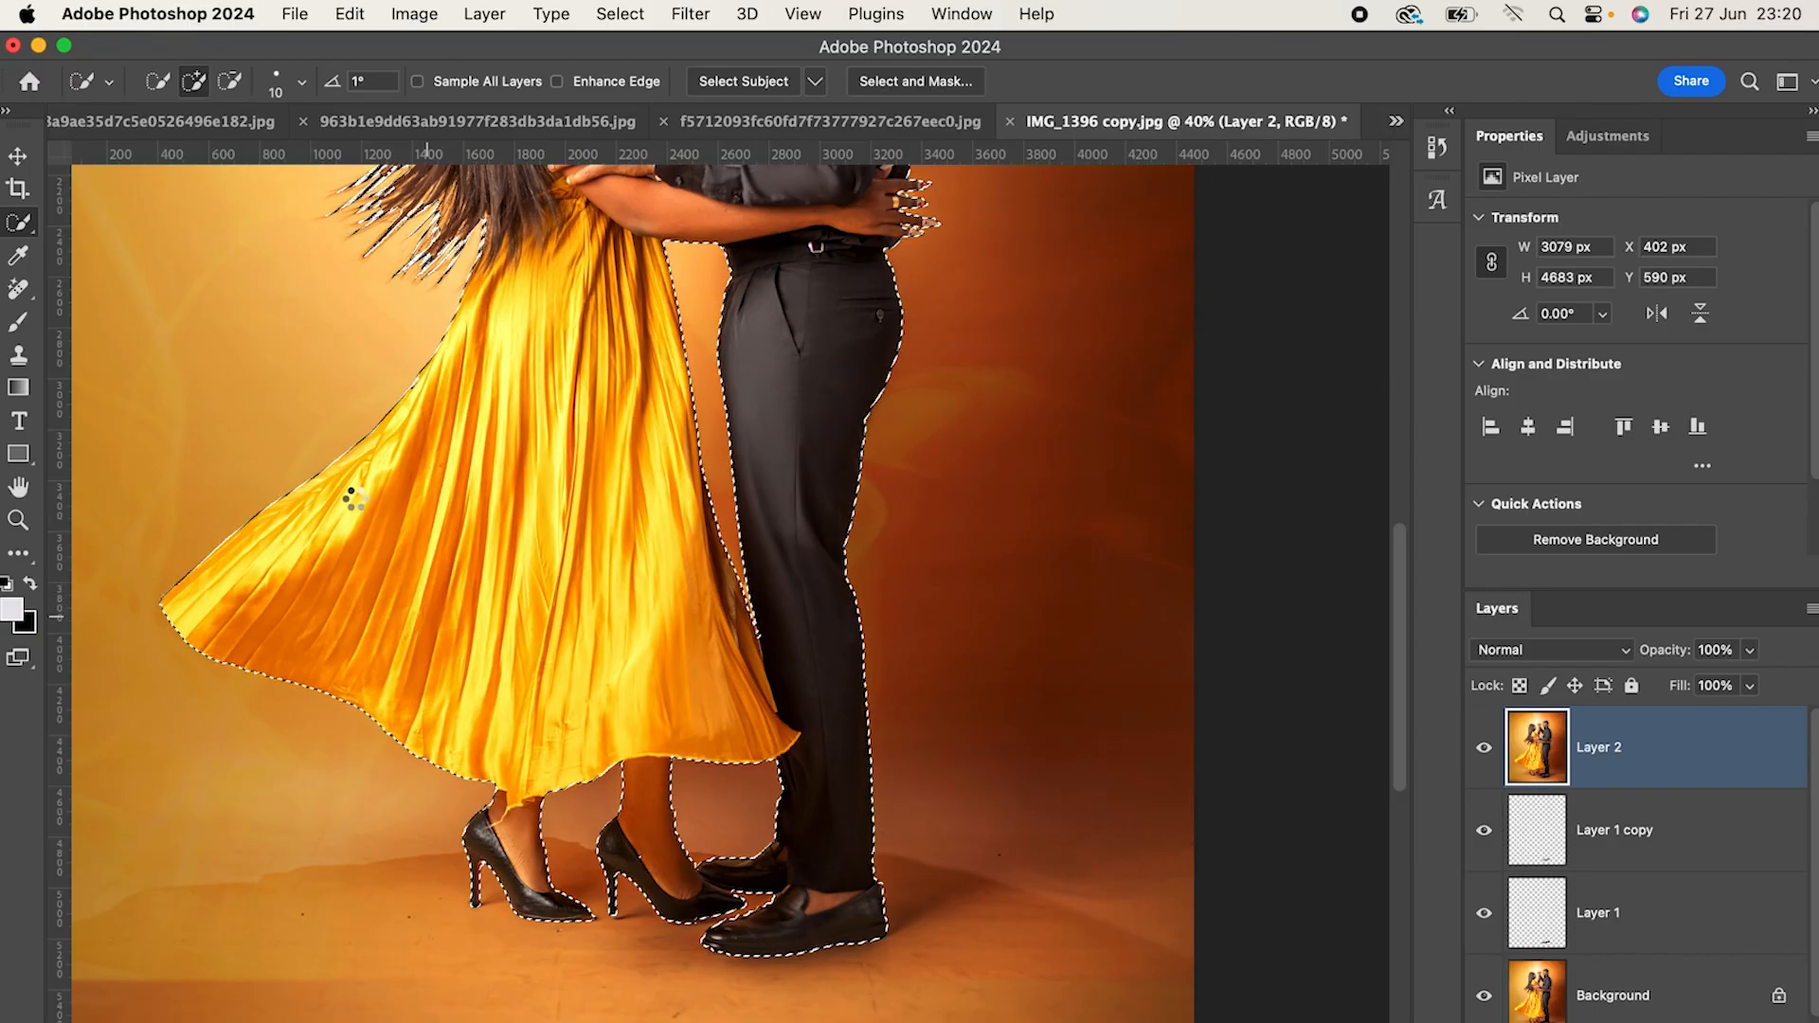
# Step: Inspect the selection outline around the whole couple, from their heads and raised hands down to the shoes
pyautogui.scroll(5, 694, 577)
pyautogui.scroll(6, 694, 578)
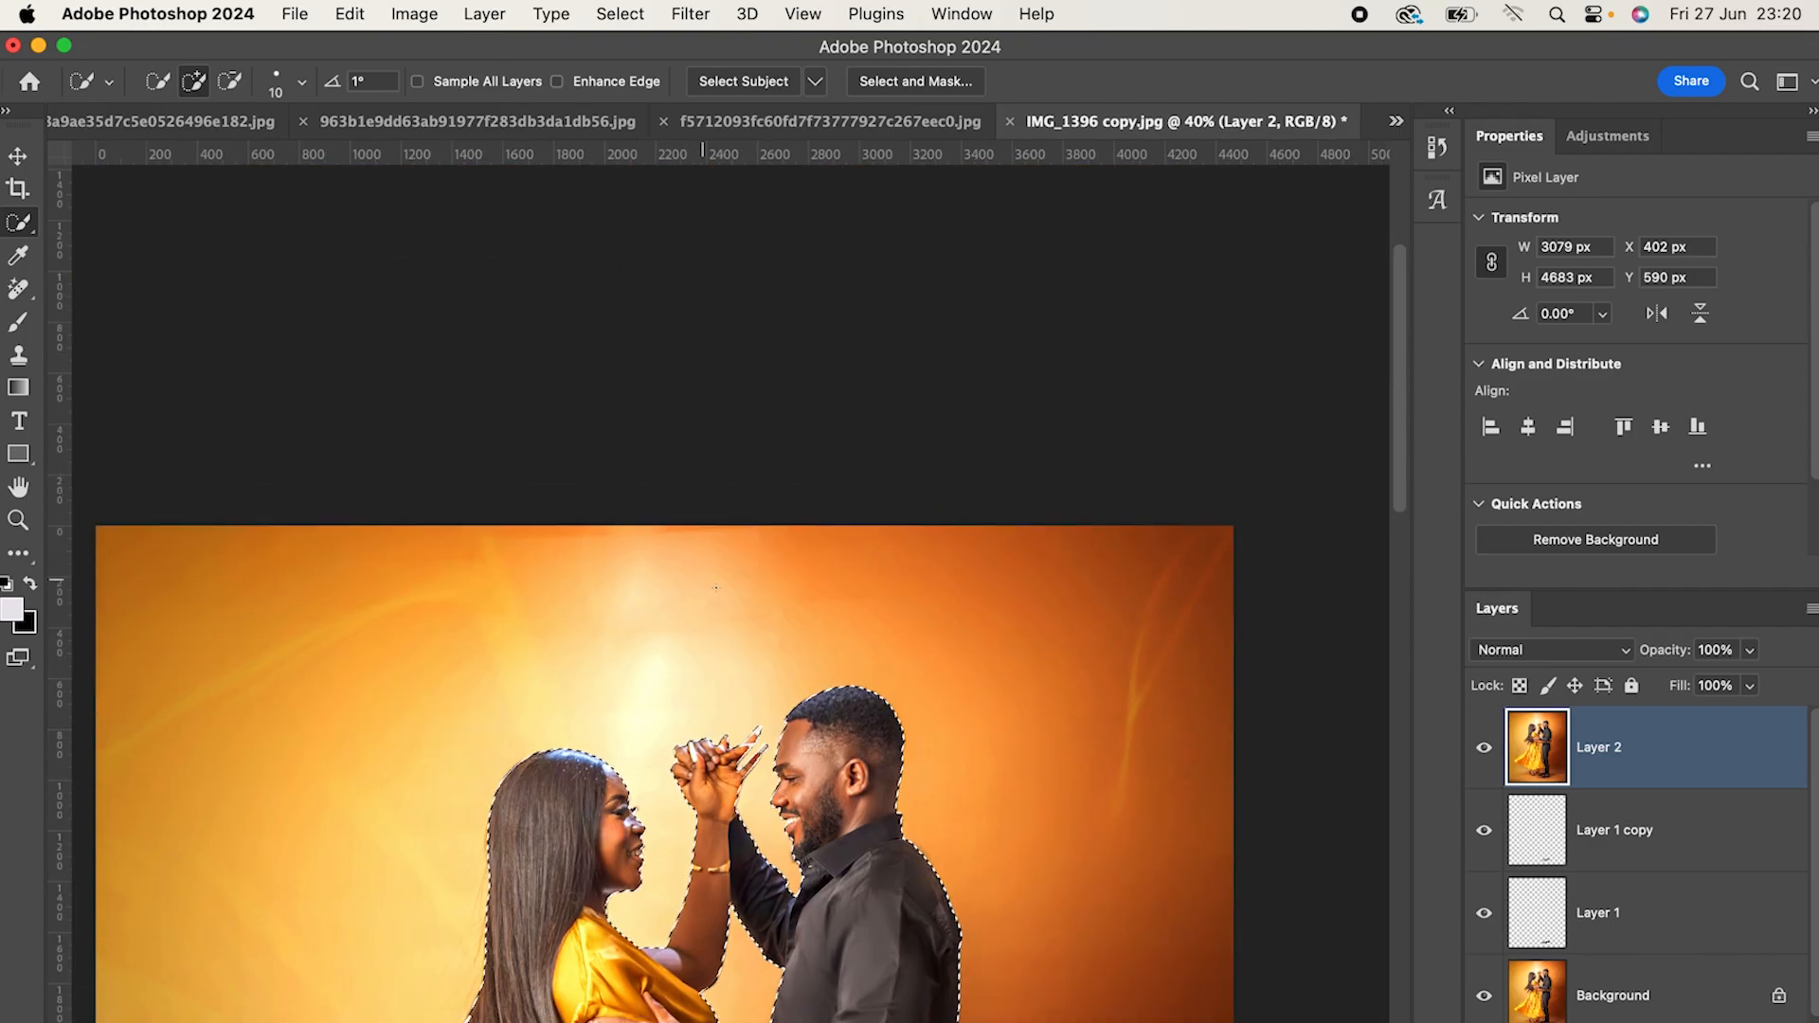
pyautogui.scroll(-8, 717, 589)
pyautogui.scroll(-5, 734, 594)
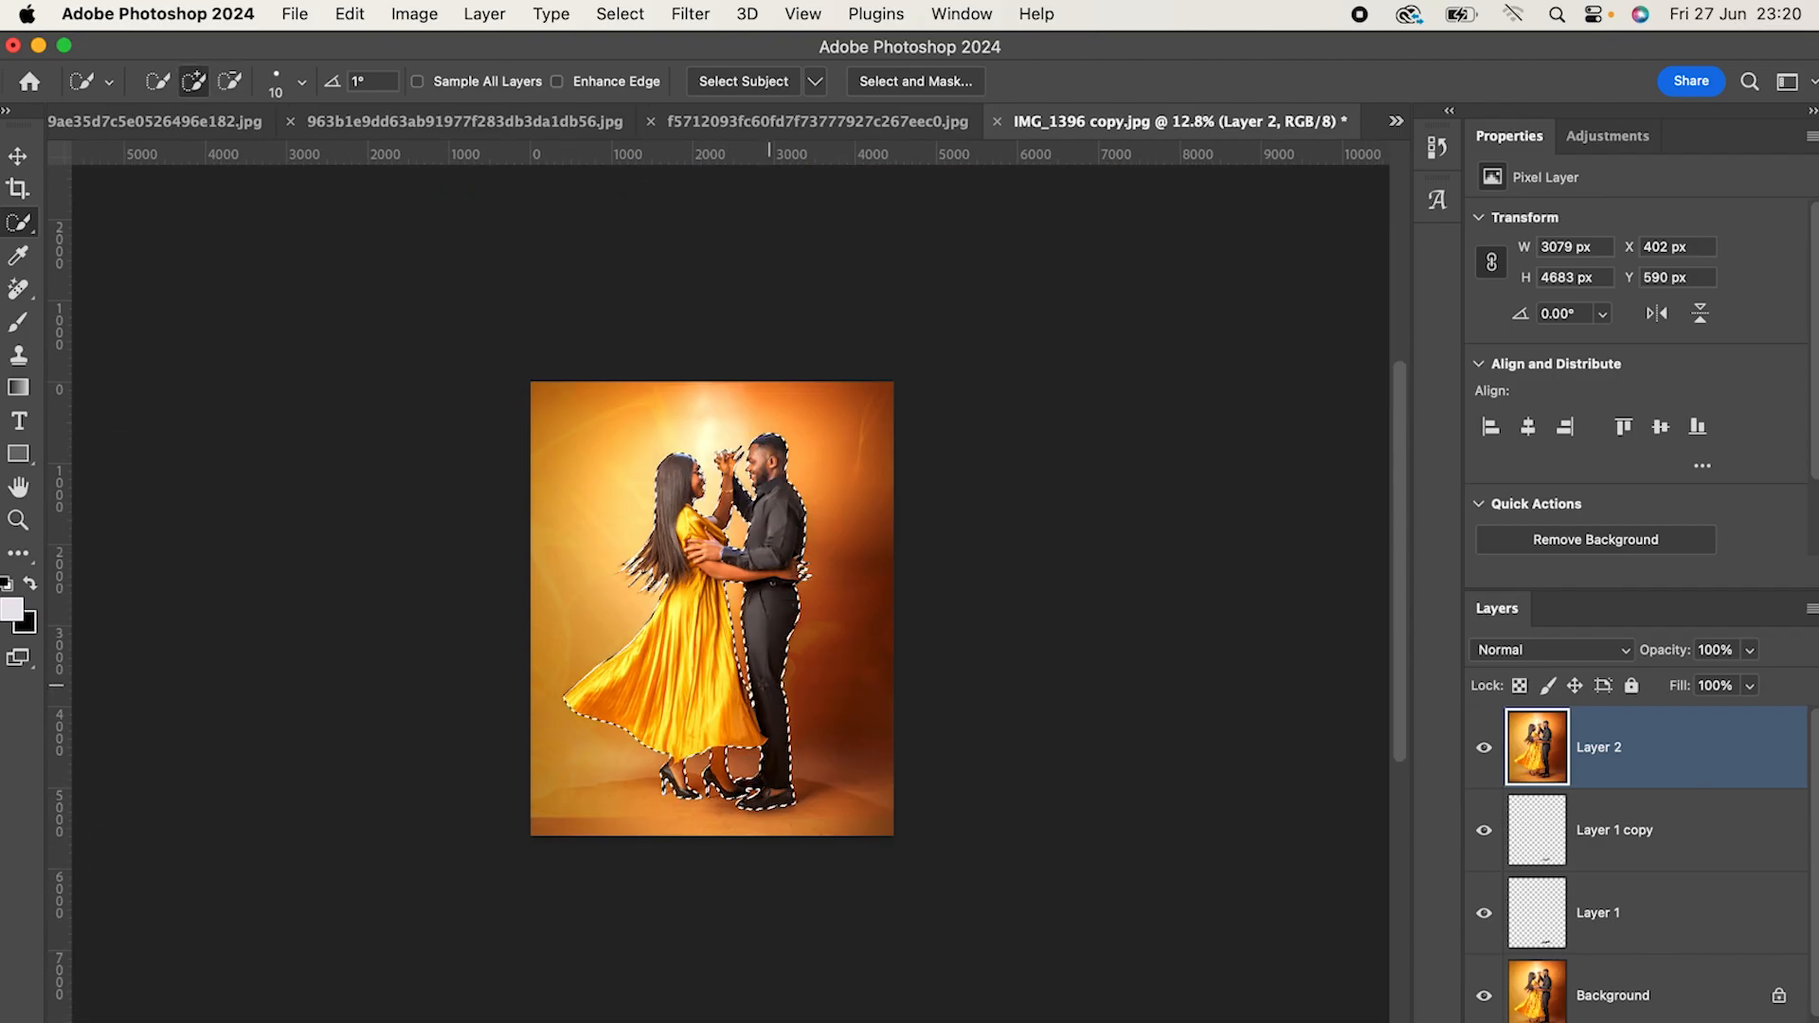
pyautogui.scroll(3, 744, 804)
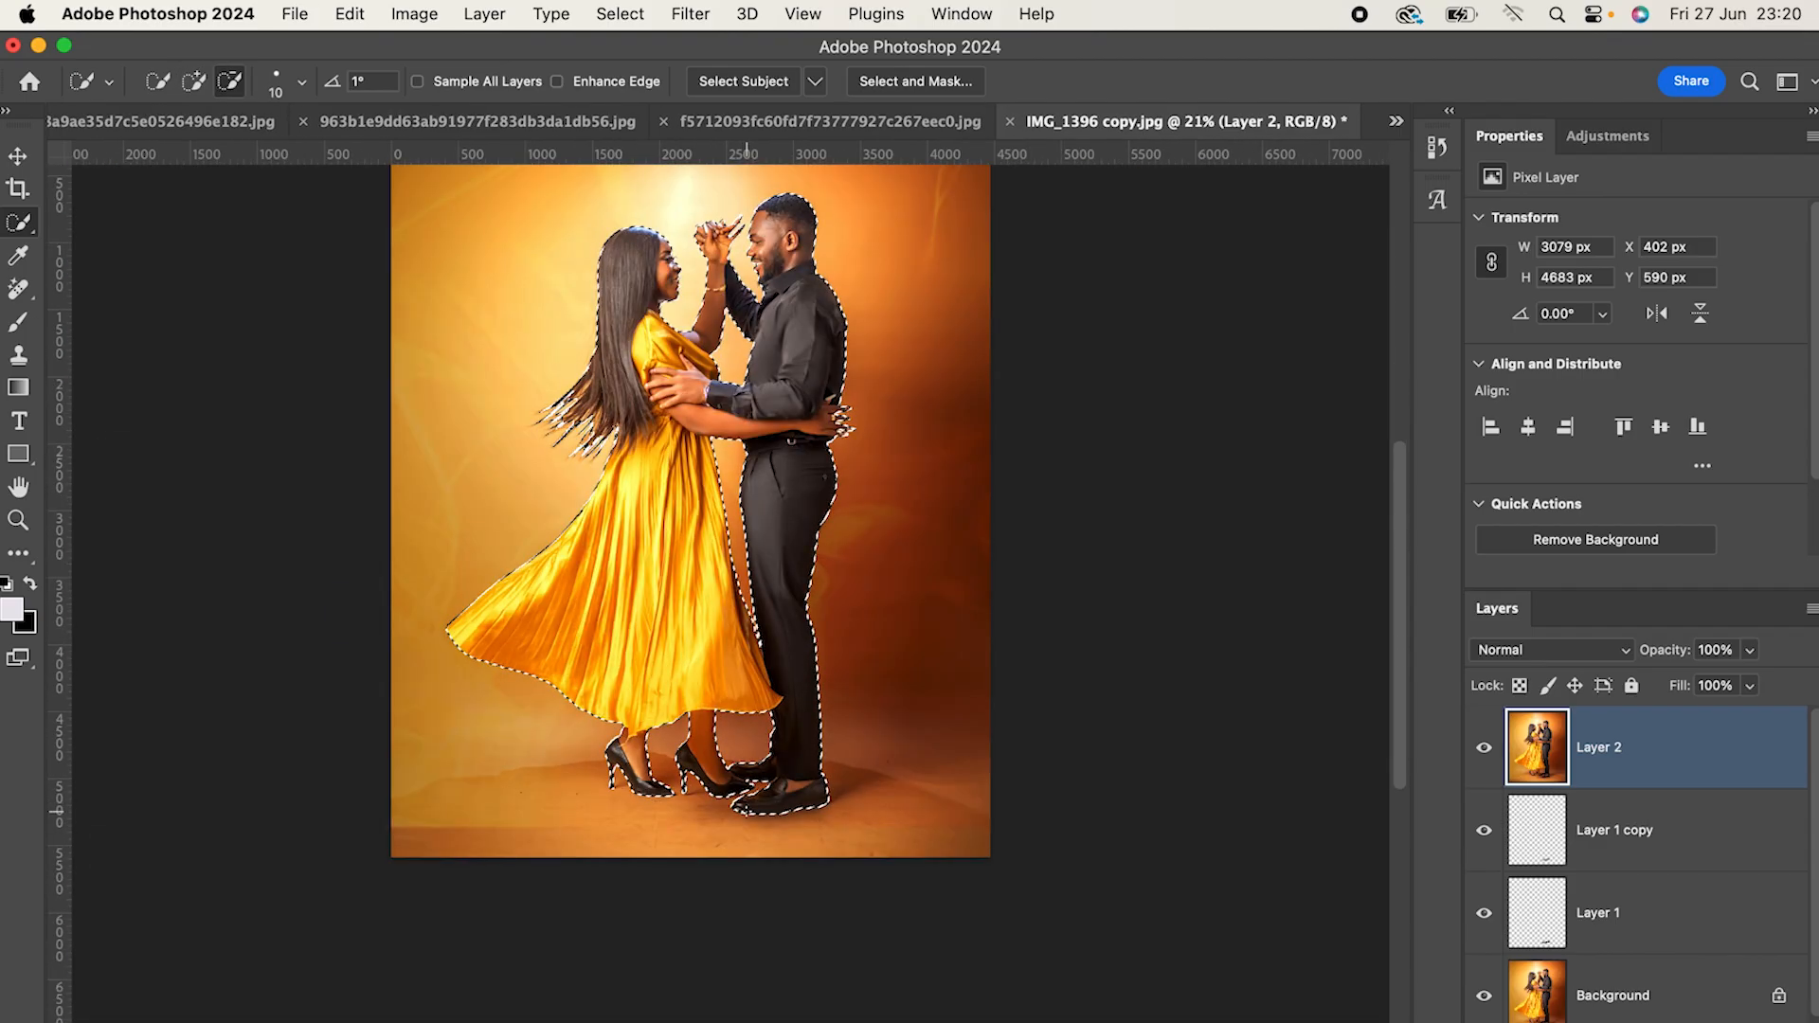
pyautogui.scroll(3, 746, 811)
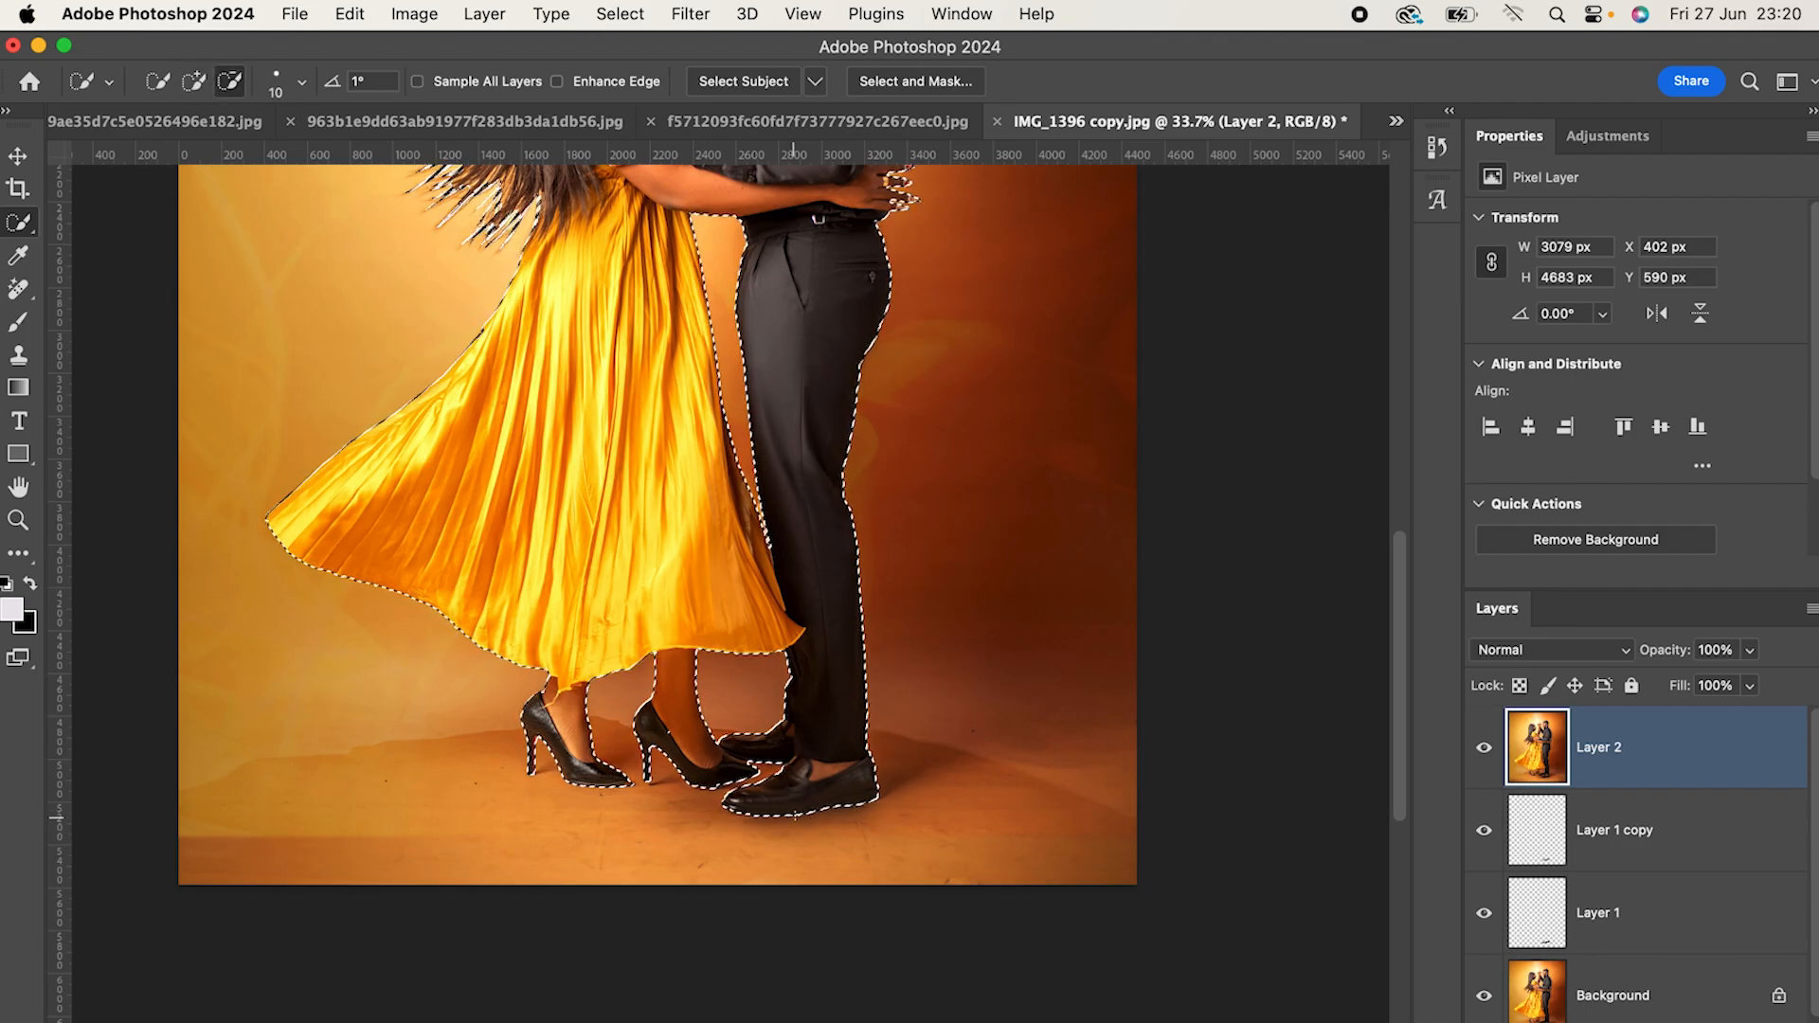
pyautogui.scroll(-3, 731, 792)
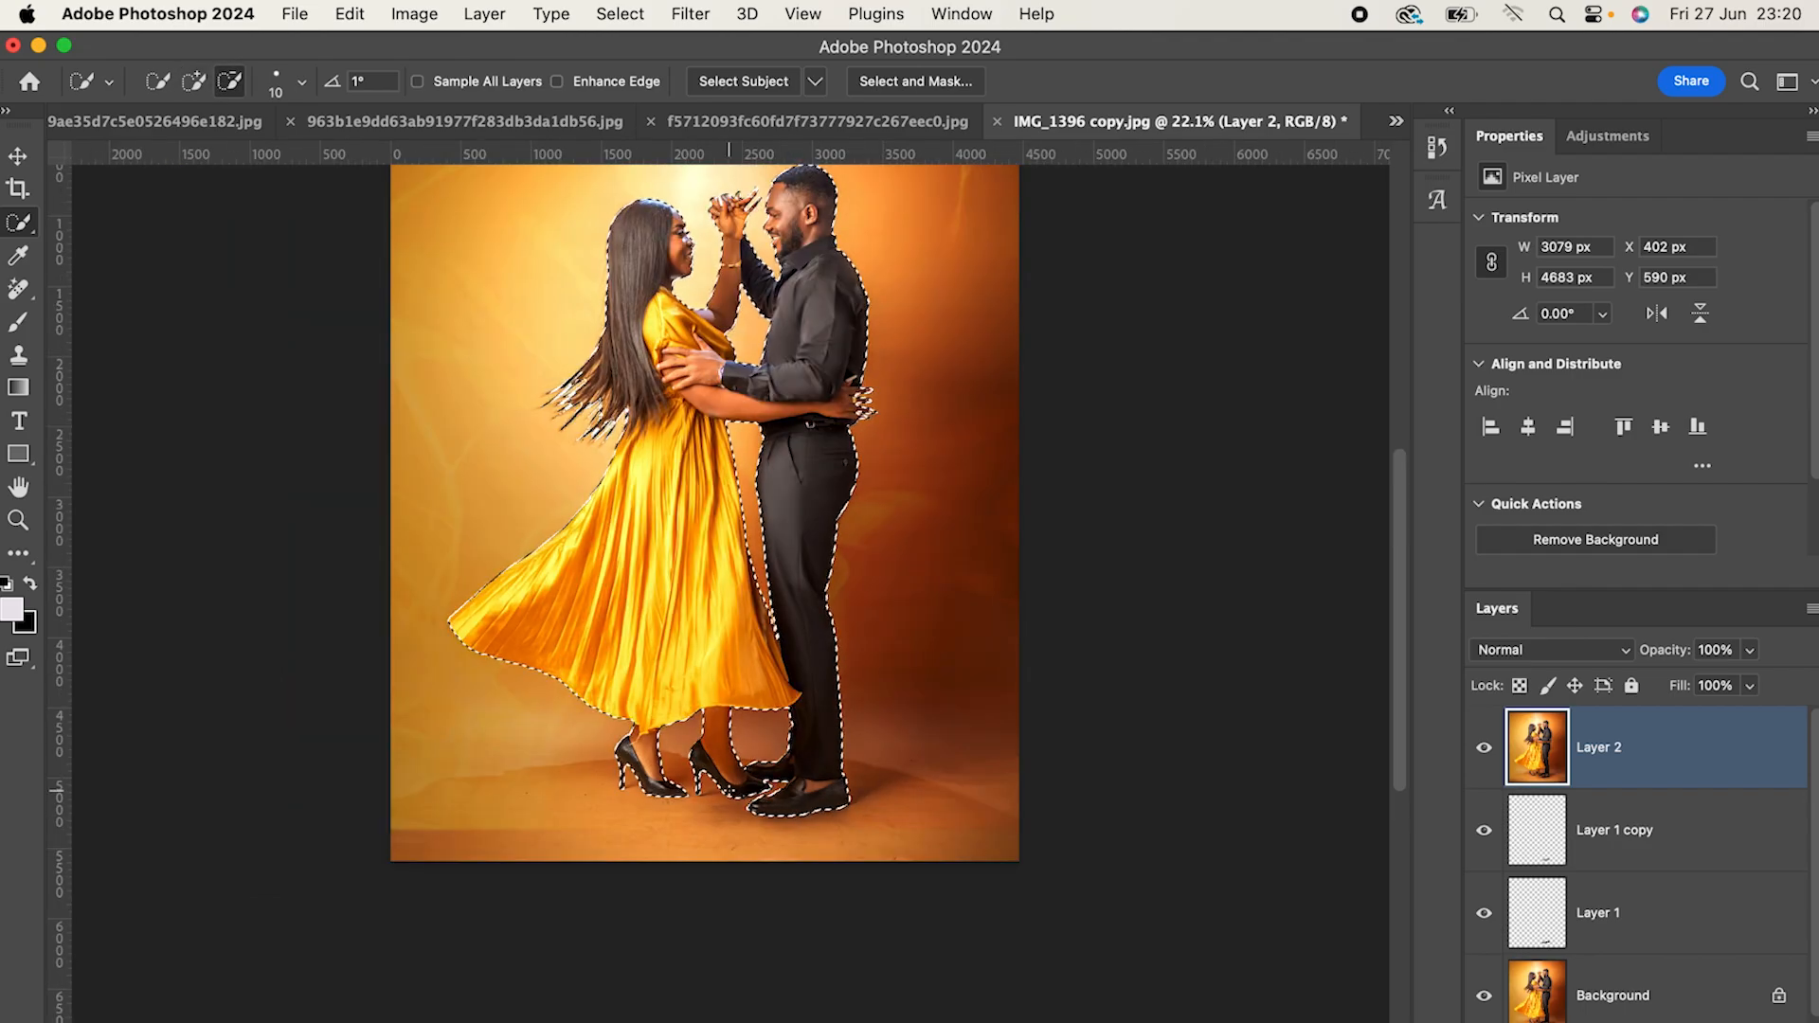
pyautogui.scroll(2, 728, 792)
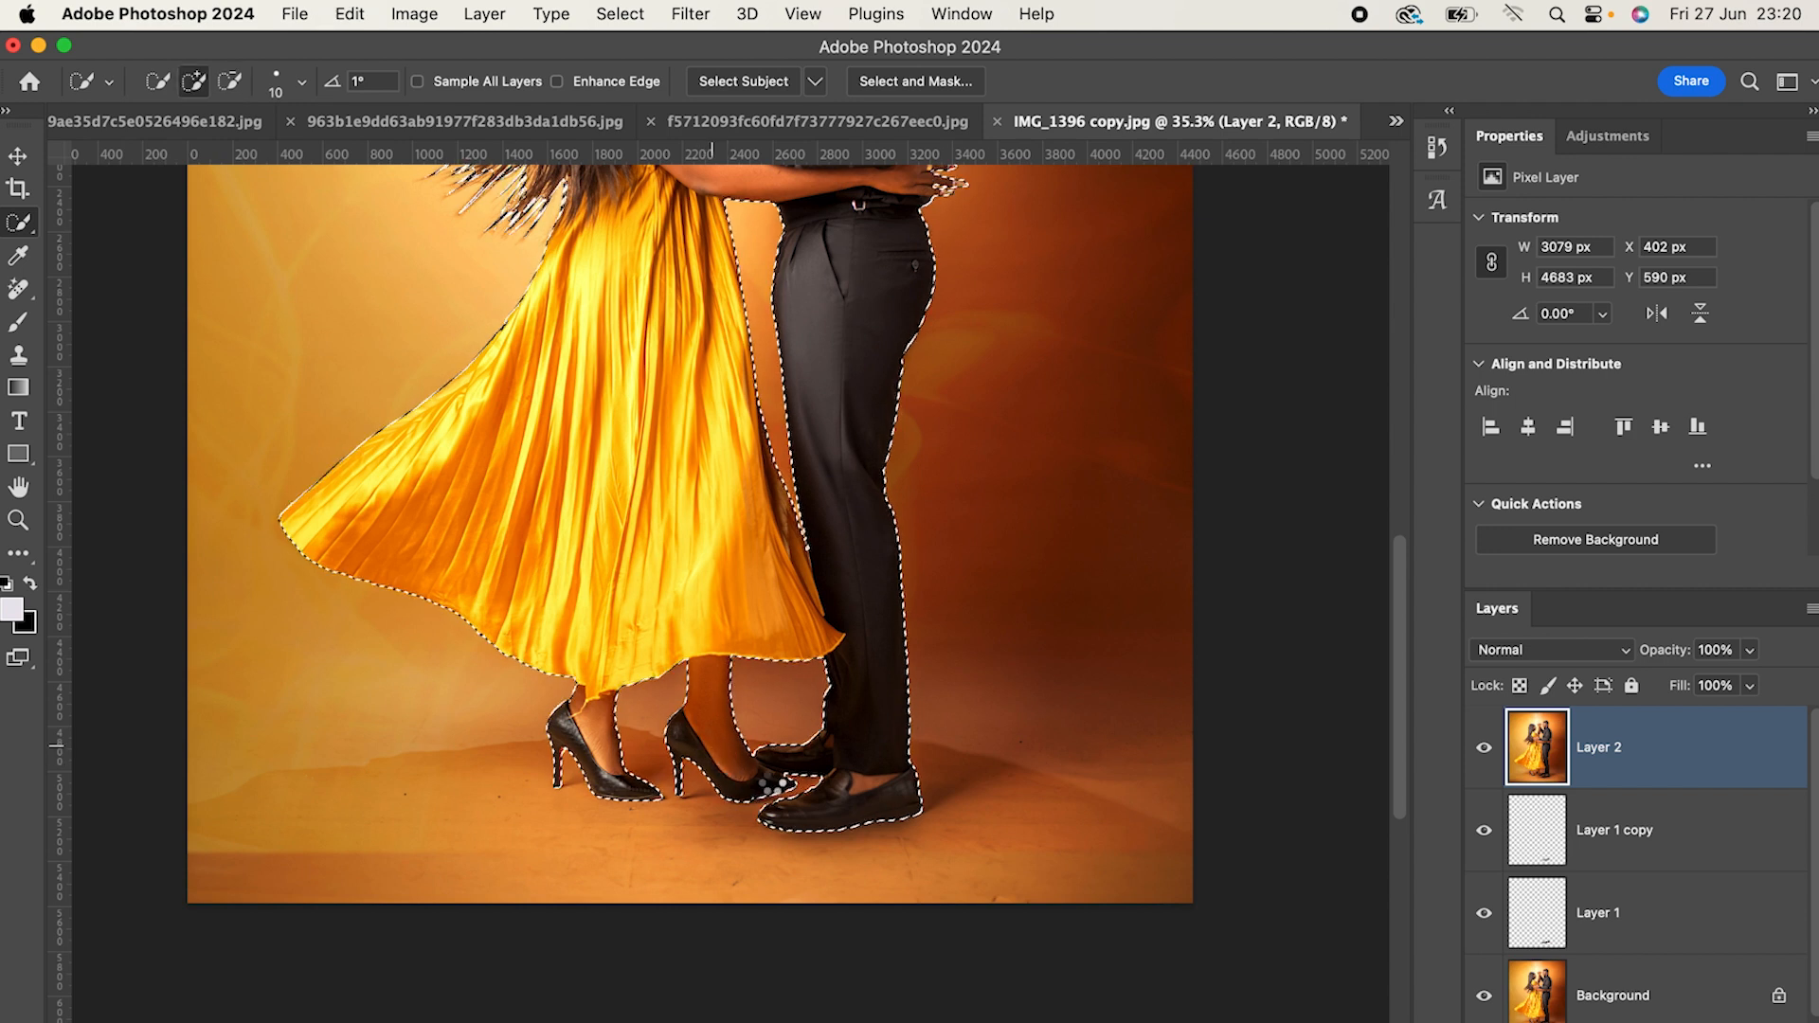
pyautogui.scroll(-3, 760, 769)
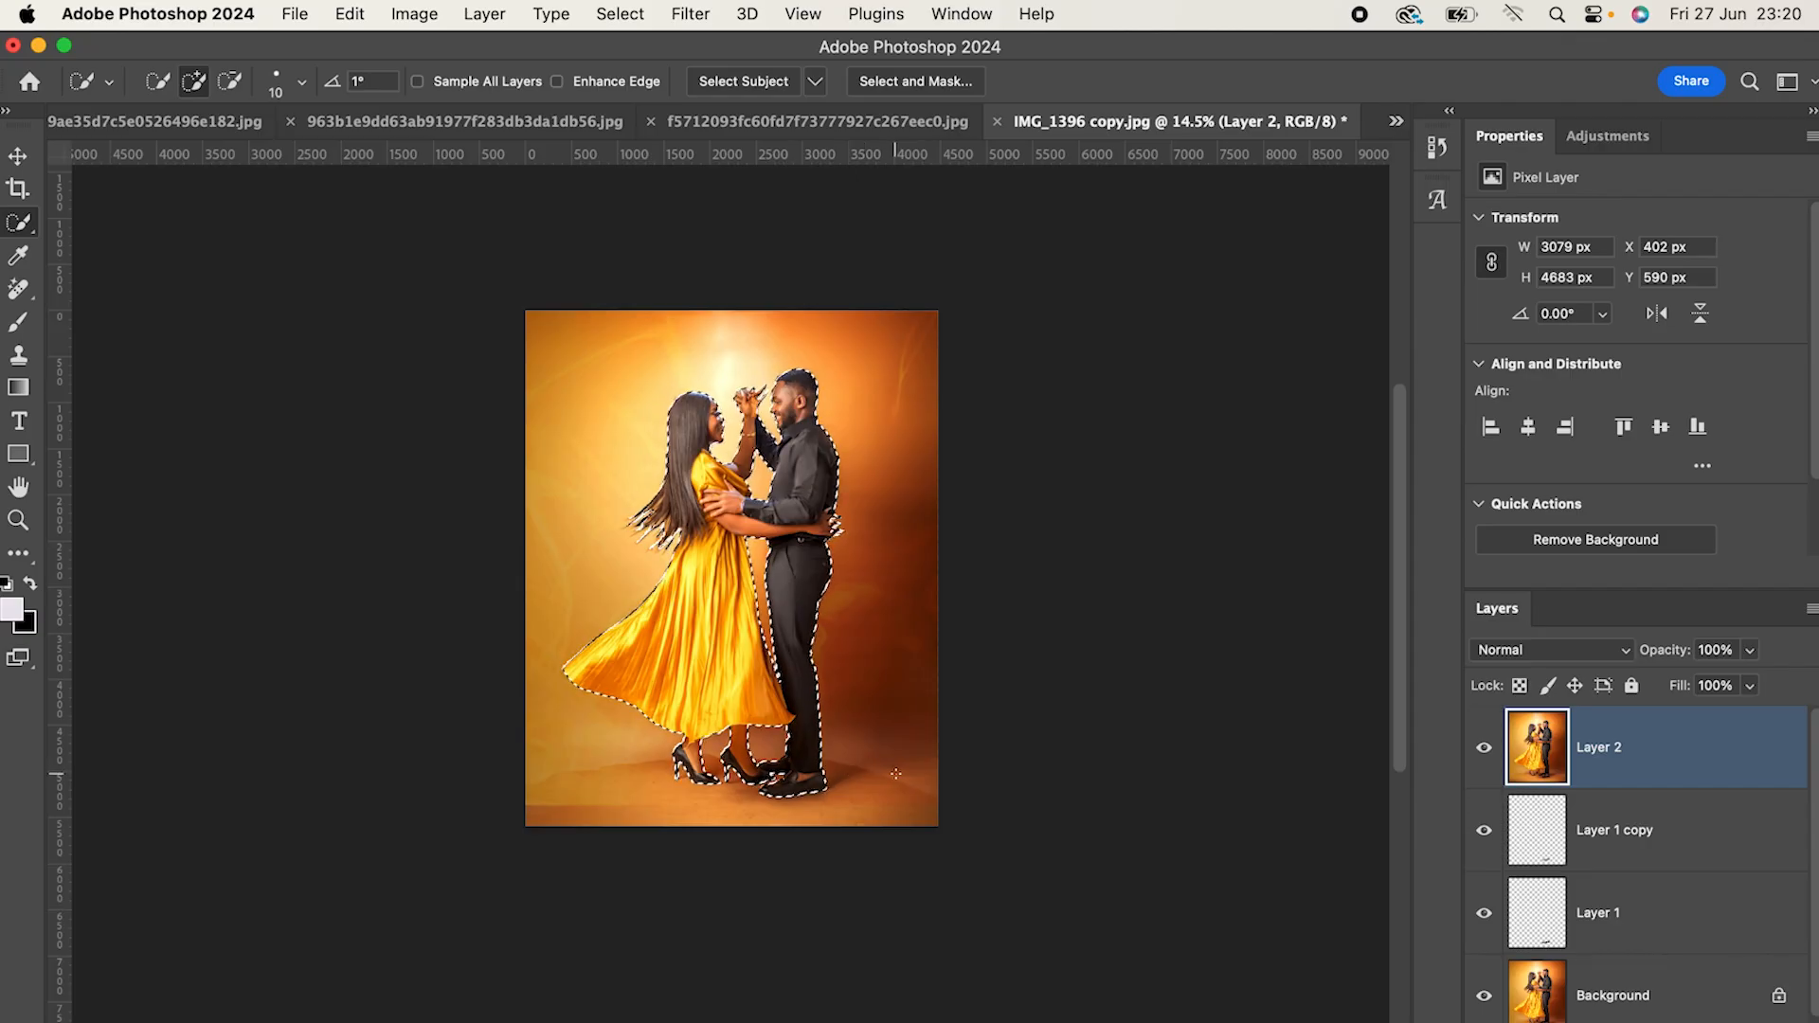
# Step: Feather the couple's selection by 2 pixels and copy it from Layer 2 onto a new layer
pyautogui.rightClick(789, 589)
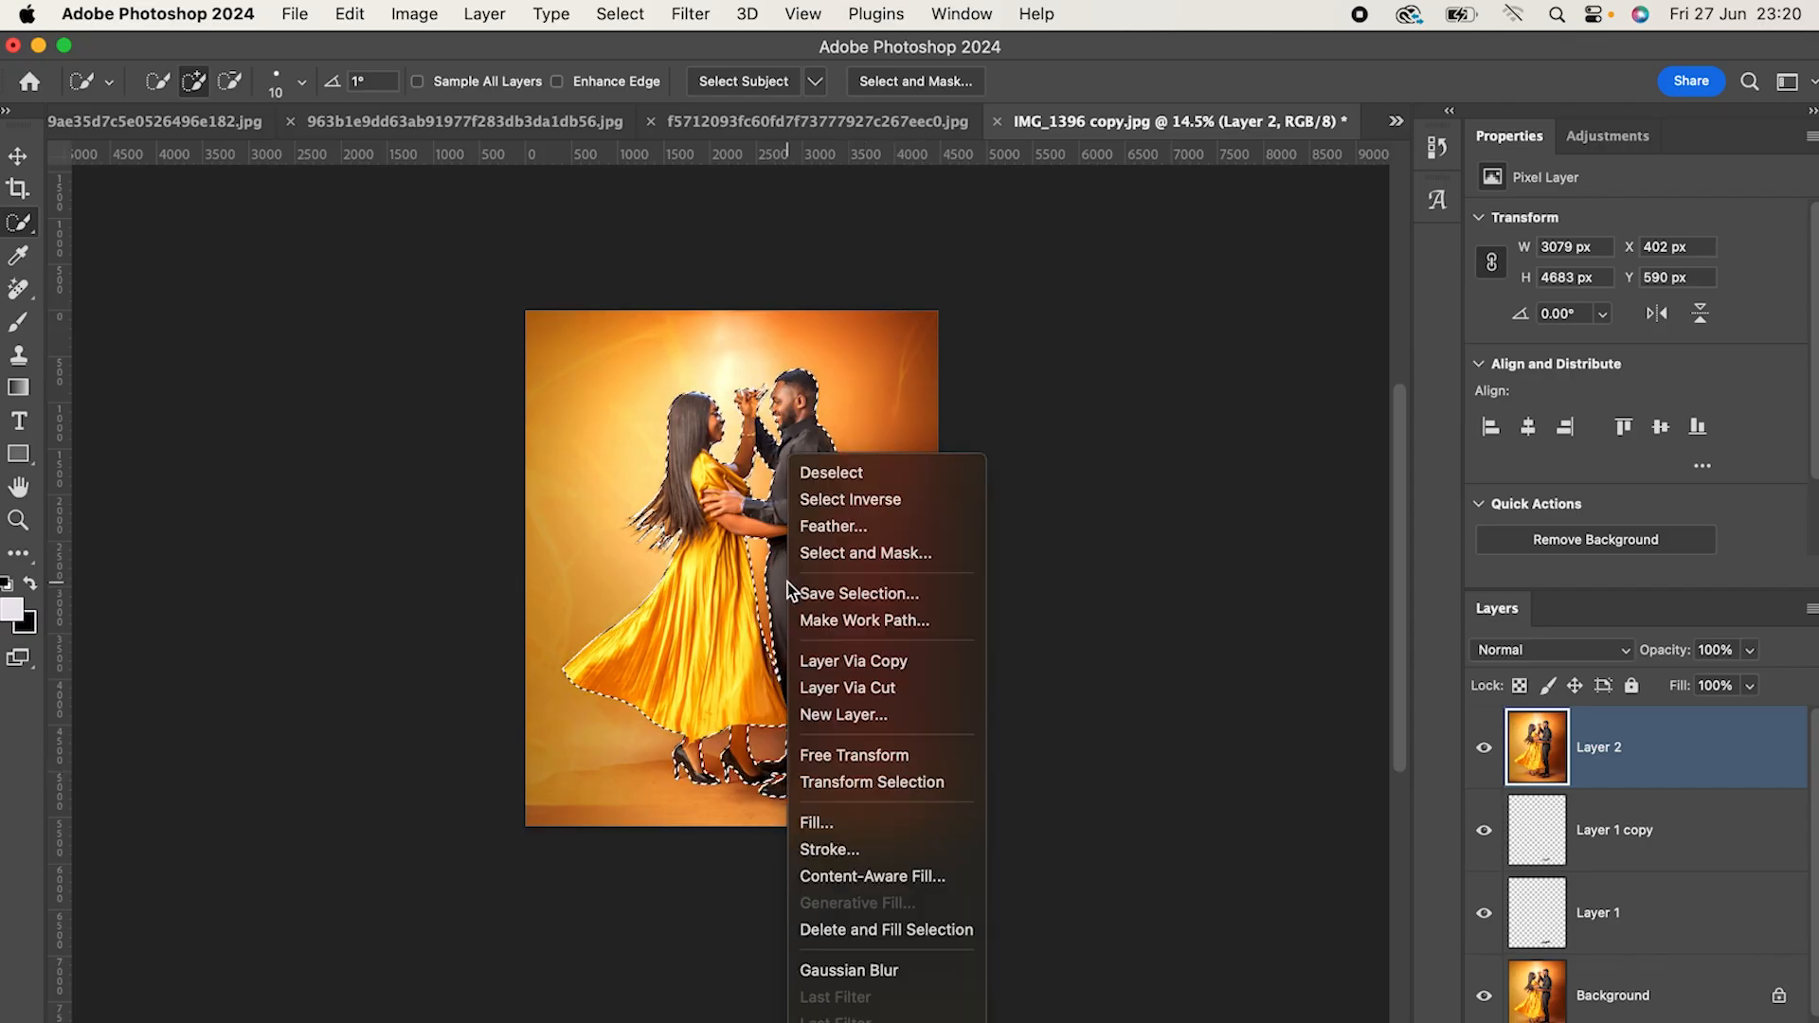
pyautogui.click(856, 527)
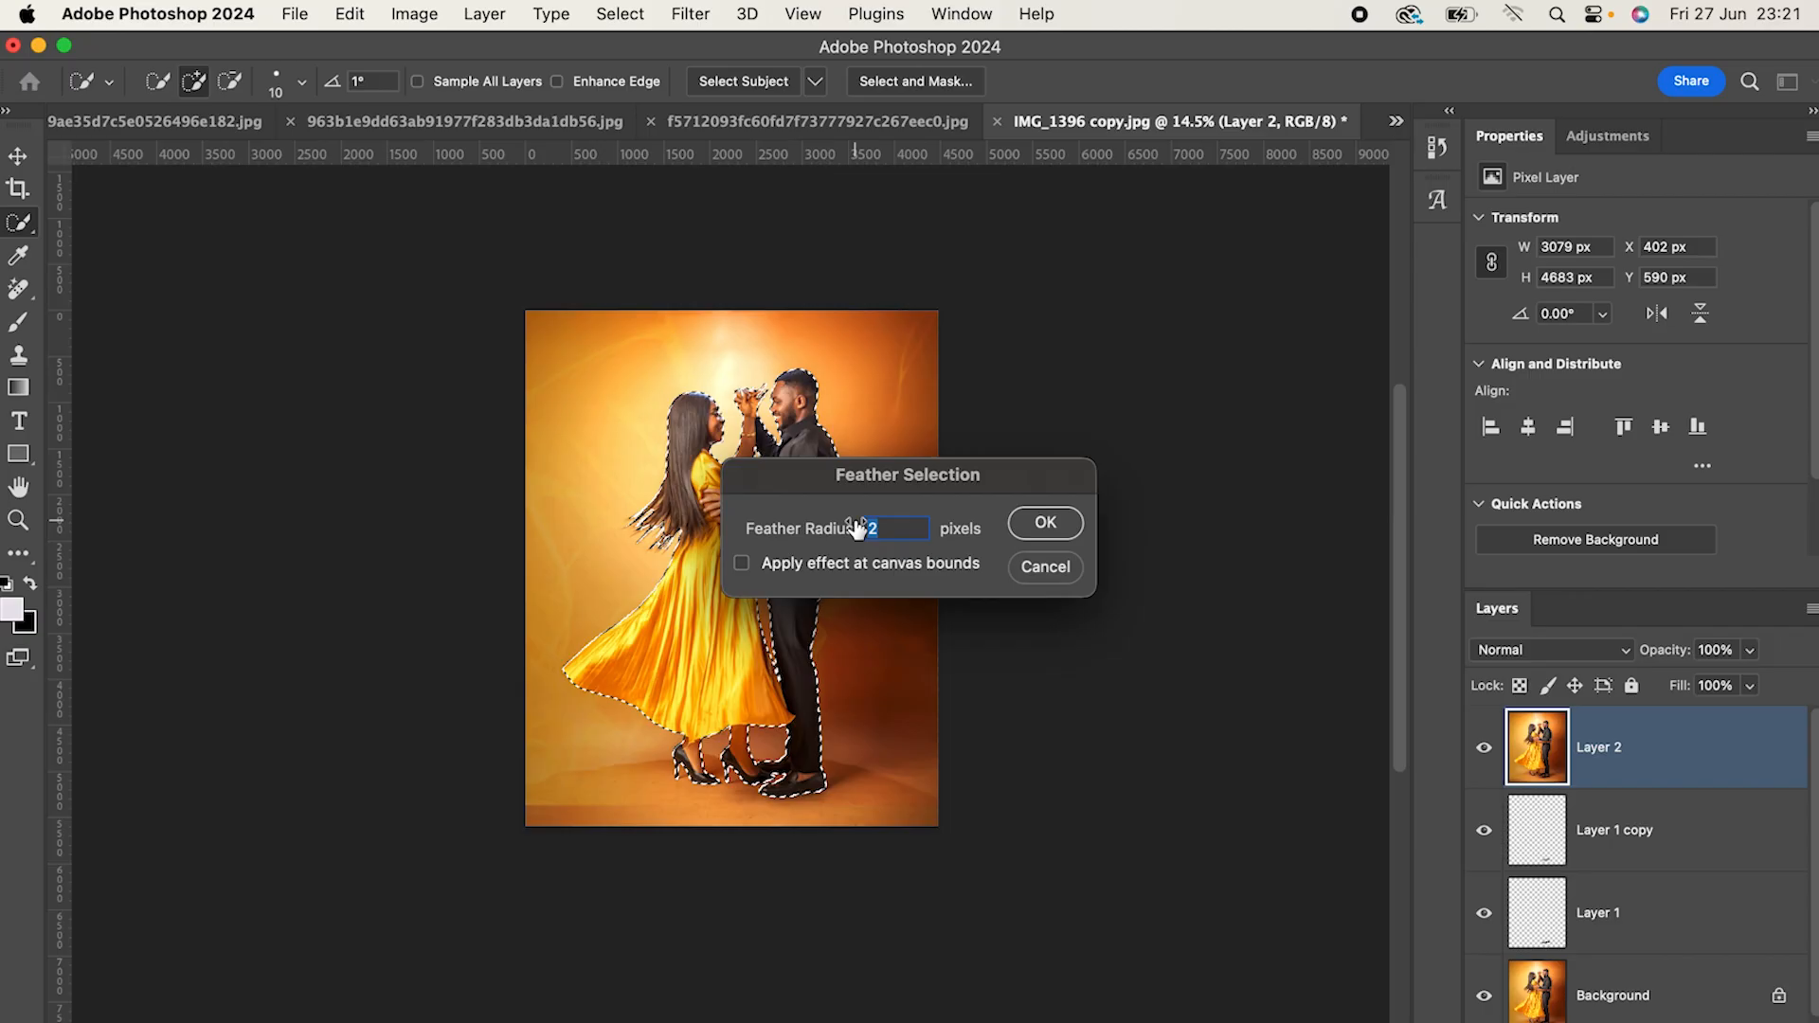
pyautogui.click(1045, 523)
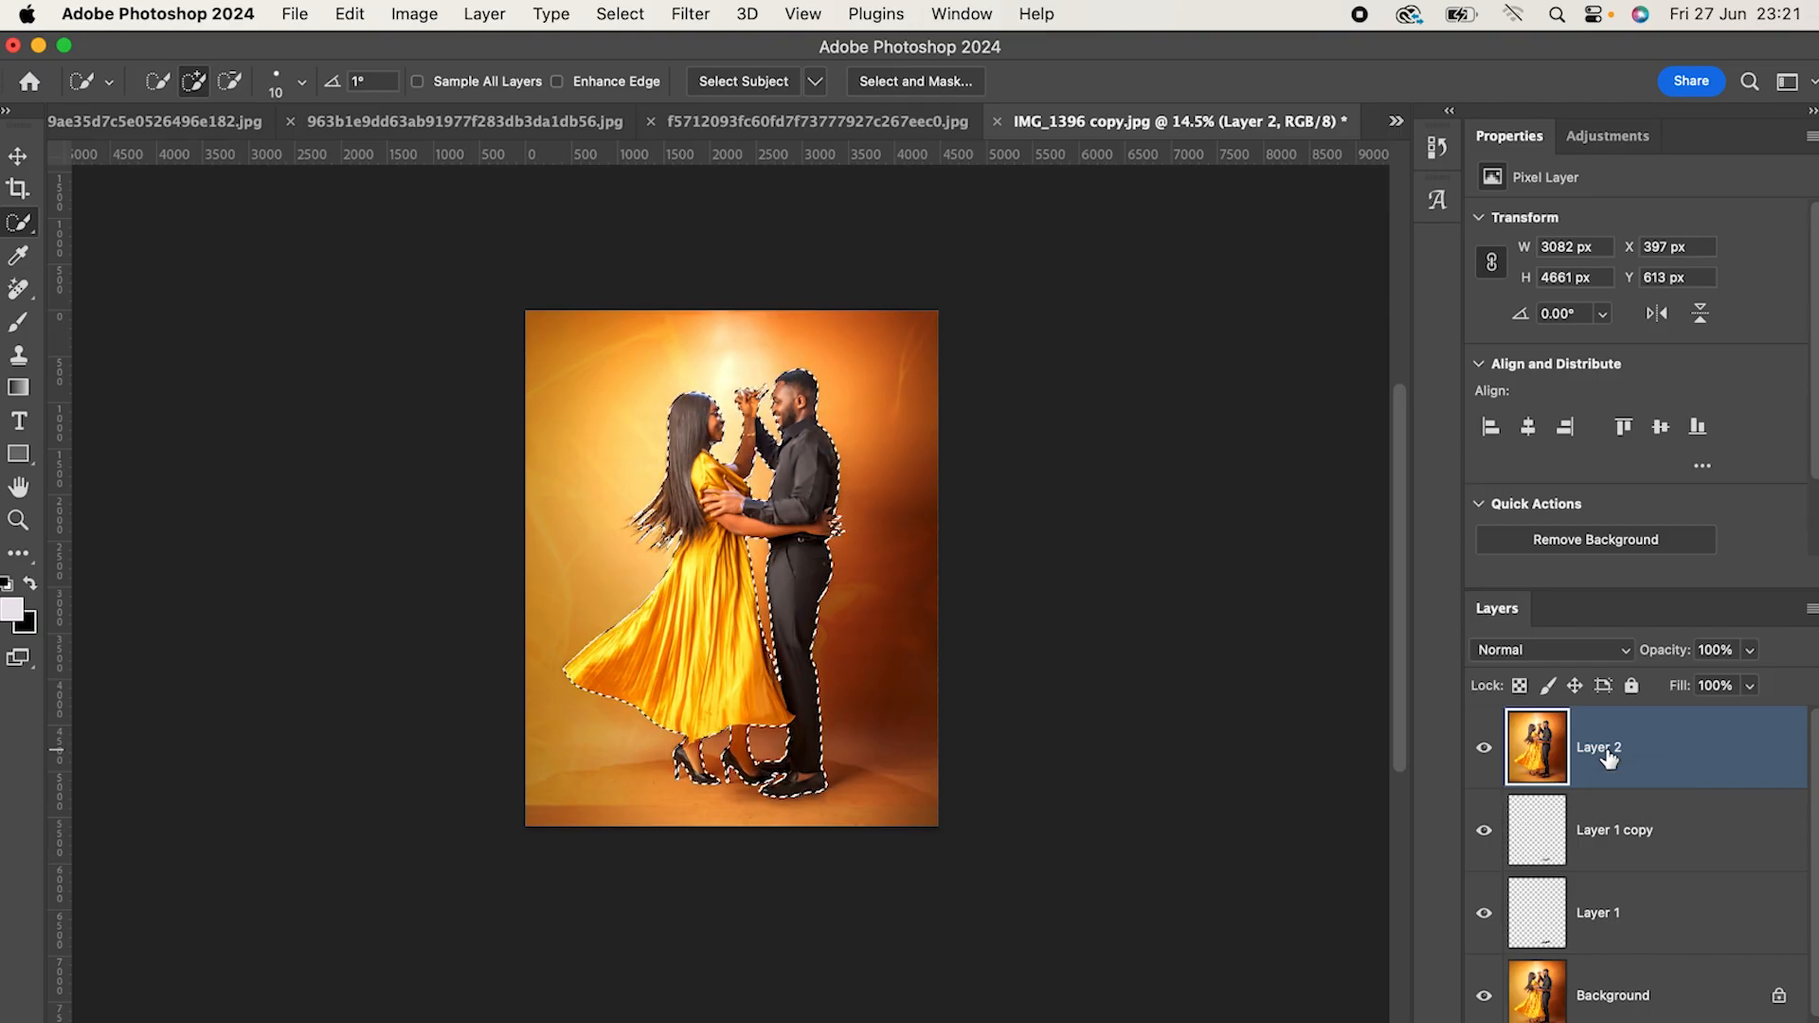
pyautogui.press('super+j')
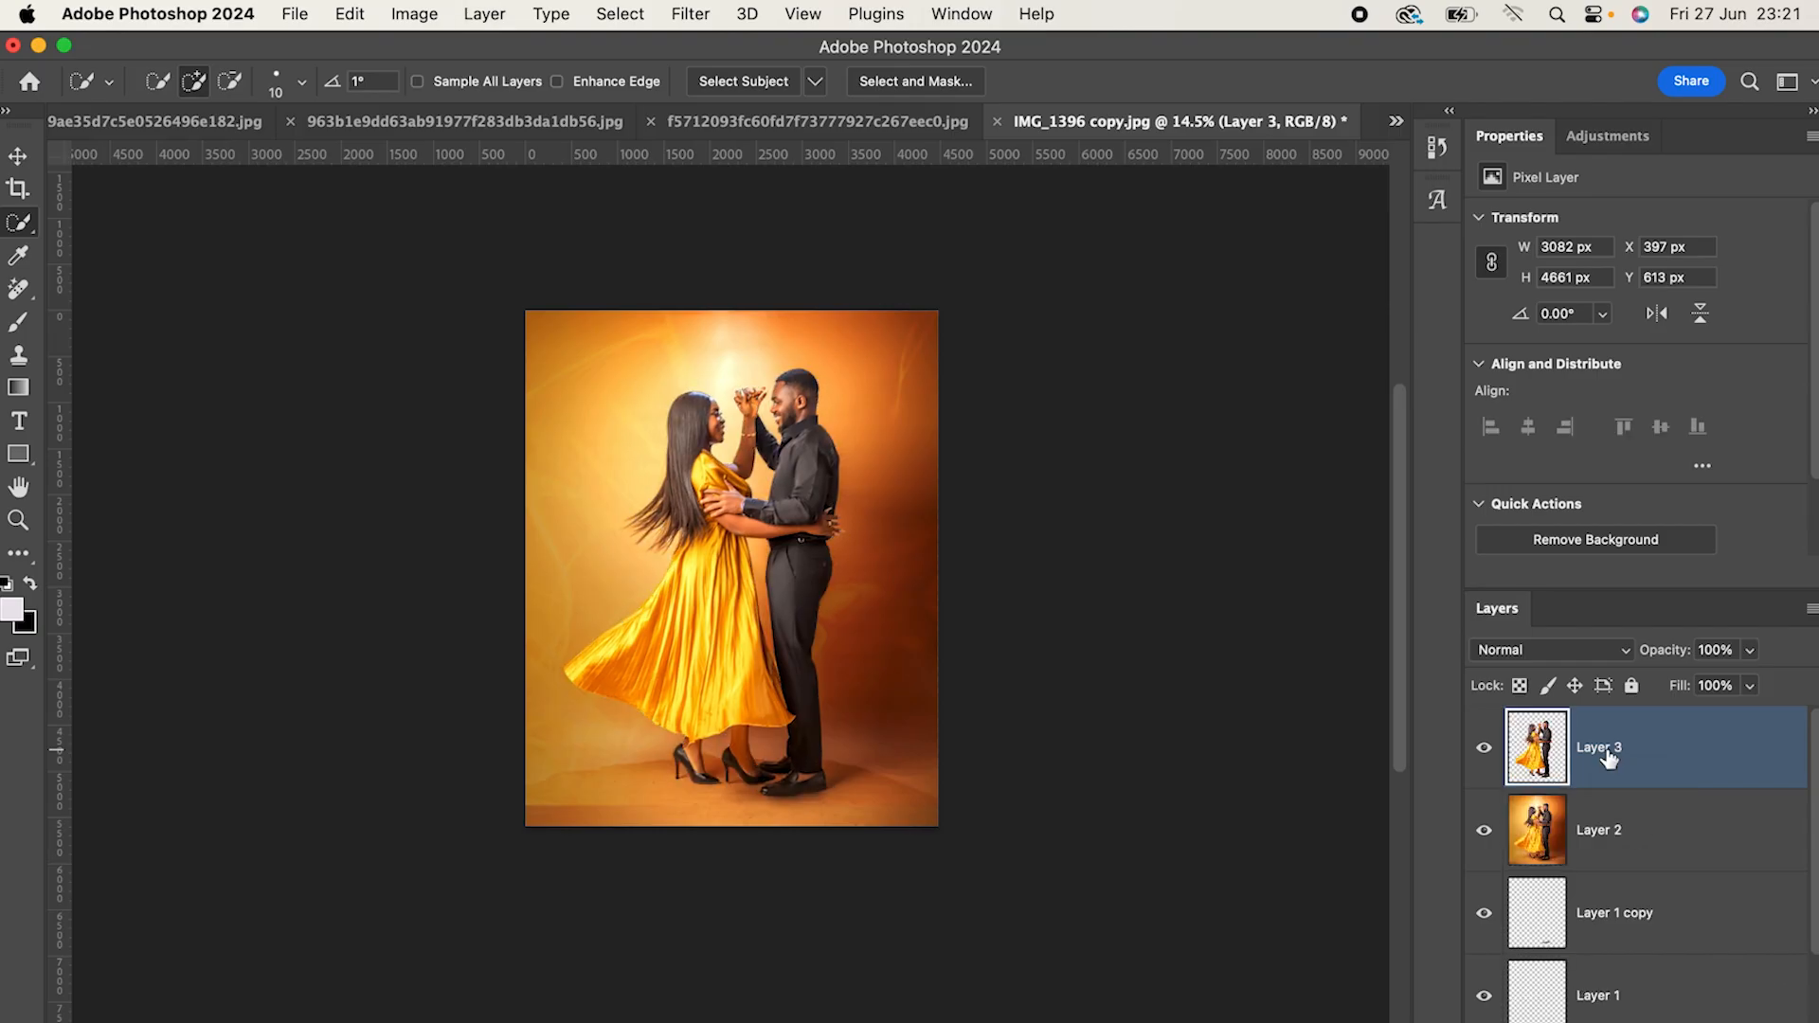
# Step: Hide Layer 2, Layer 1 copy, Layer 1 and Background, and inspect the couple's cutout edges against transparency
pyautogui.click(1485, 829)
pyautogui.click(1483, 749)
pyautogui.click(1484, 912)
pyautogui.scroll(-1, 1484, 923)
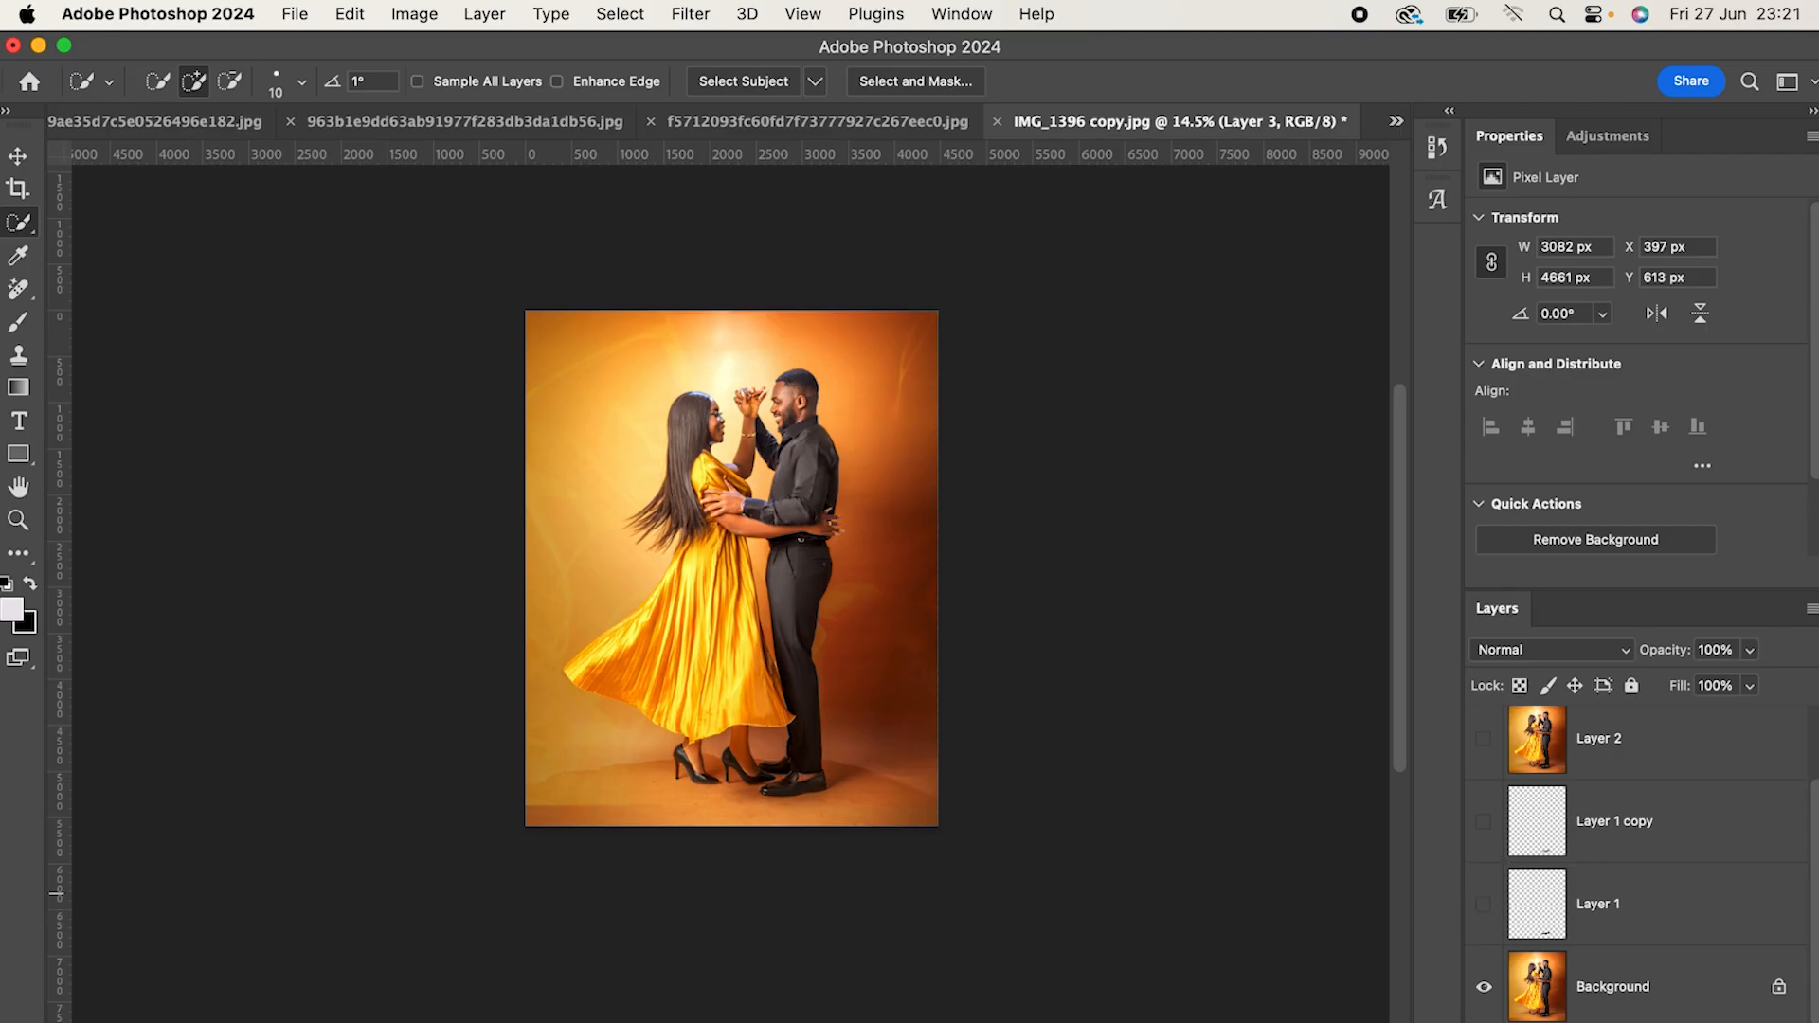
pyautogui.click(1484, 988)
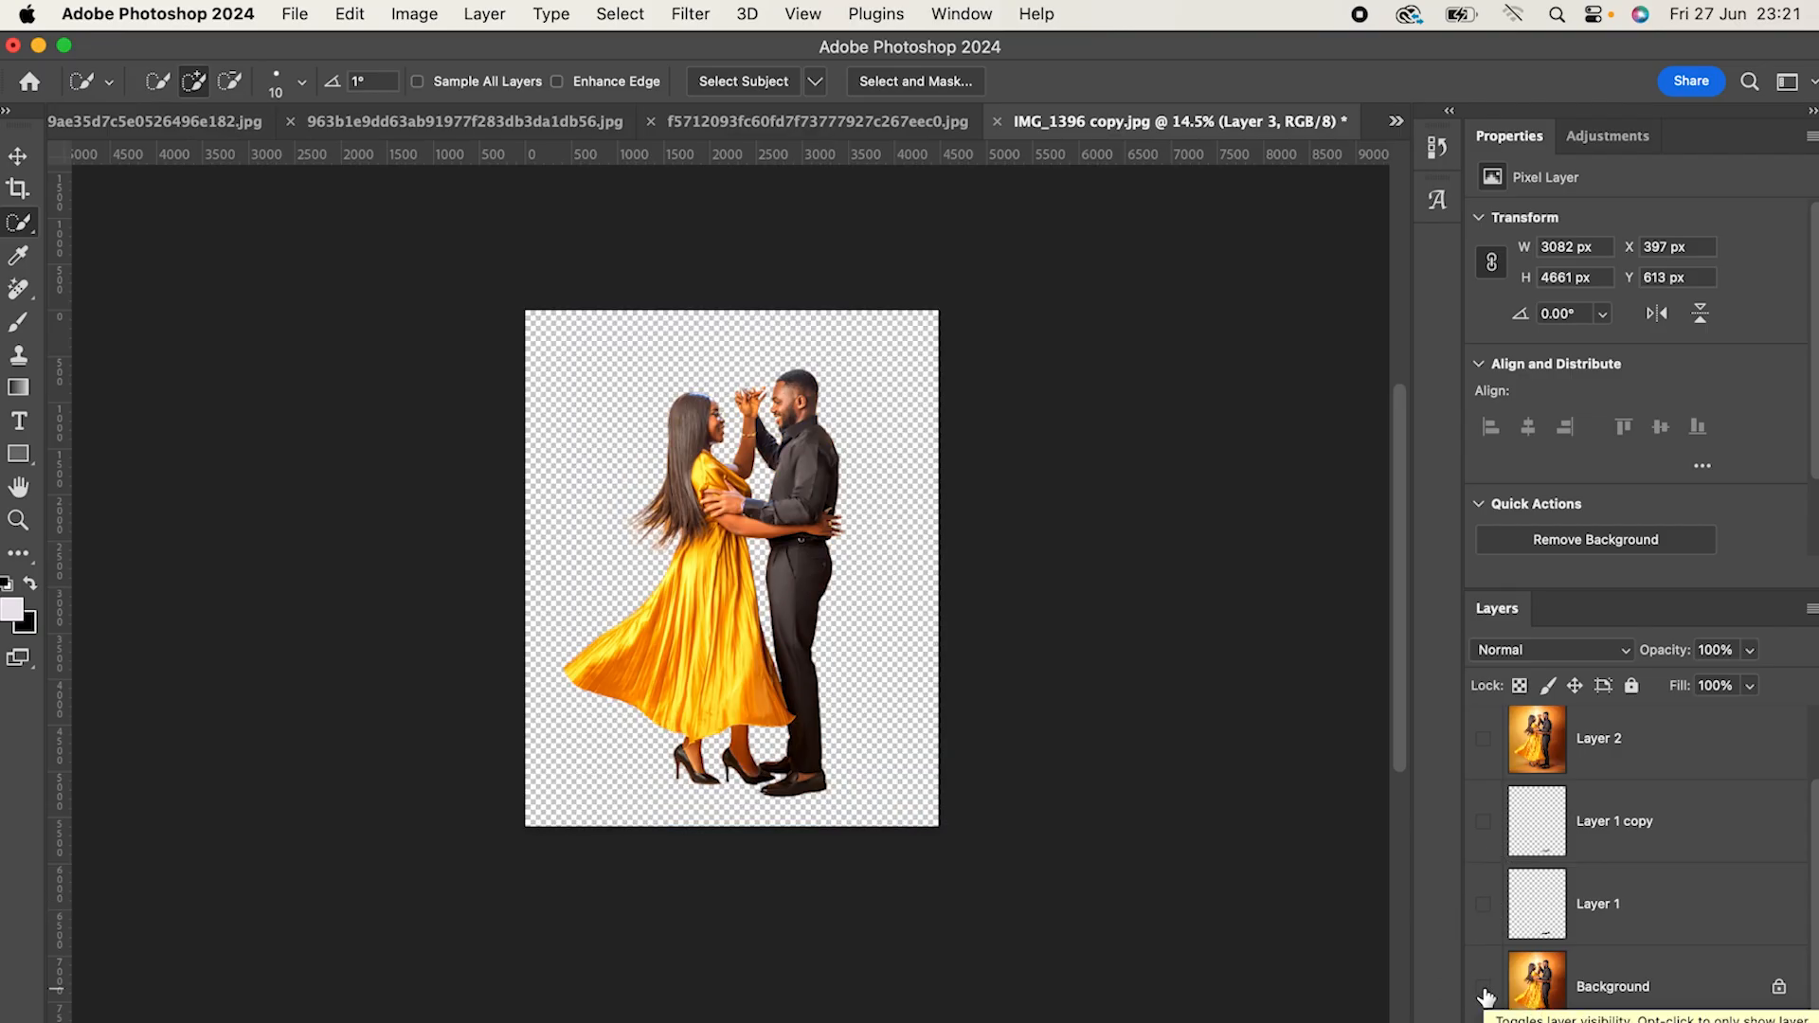
pyautogui.click(1484, 993)
pyautogui.click(1485, 993)
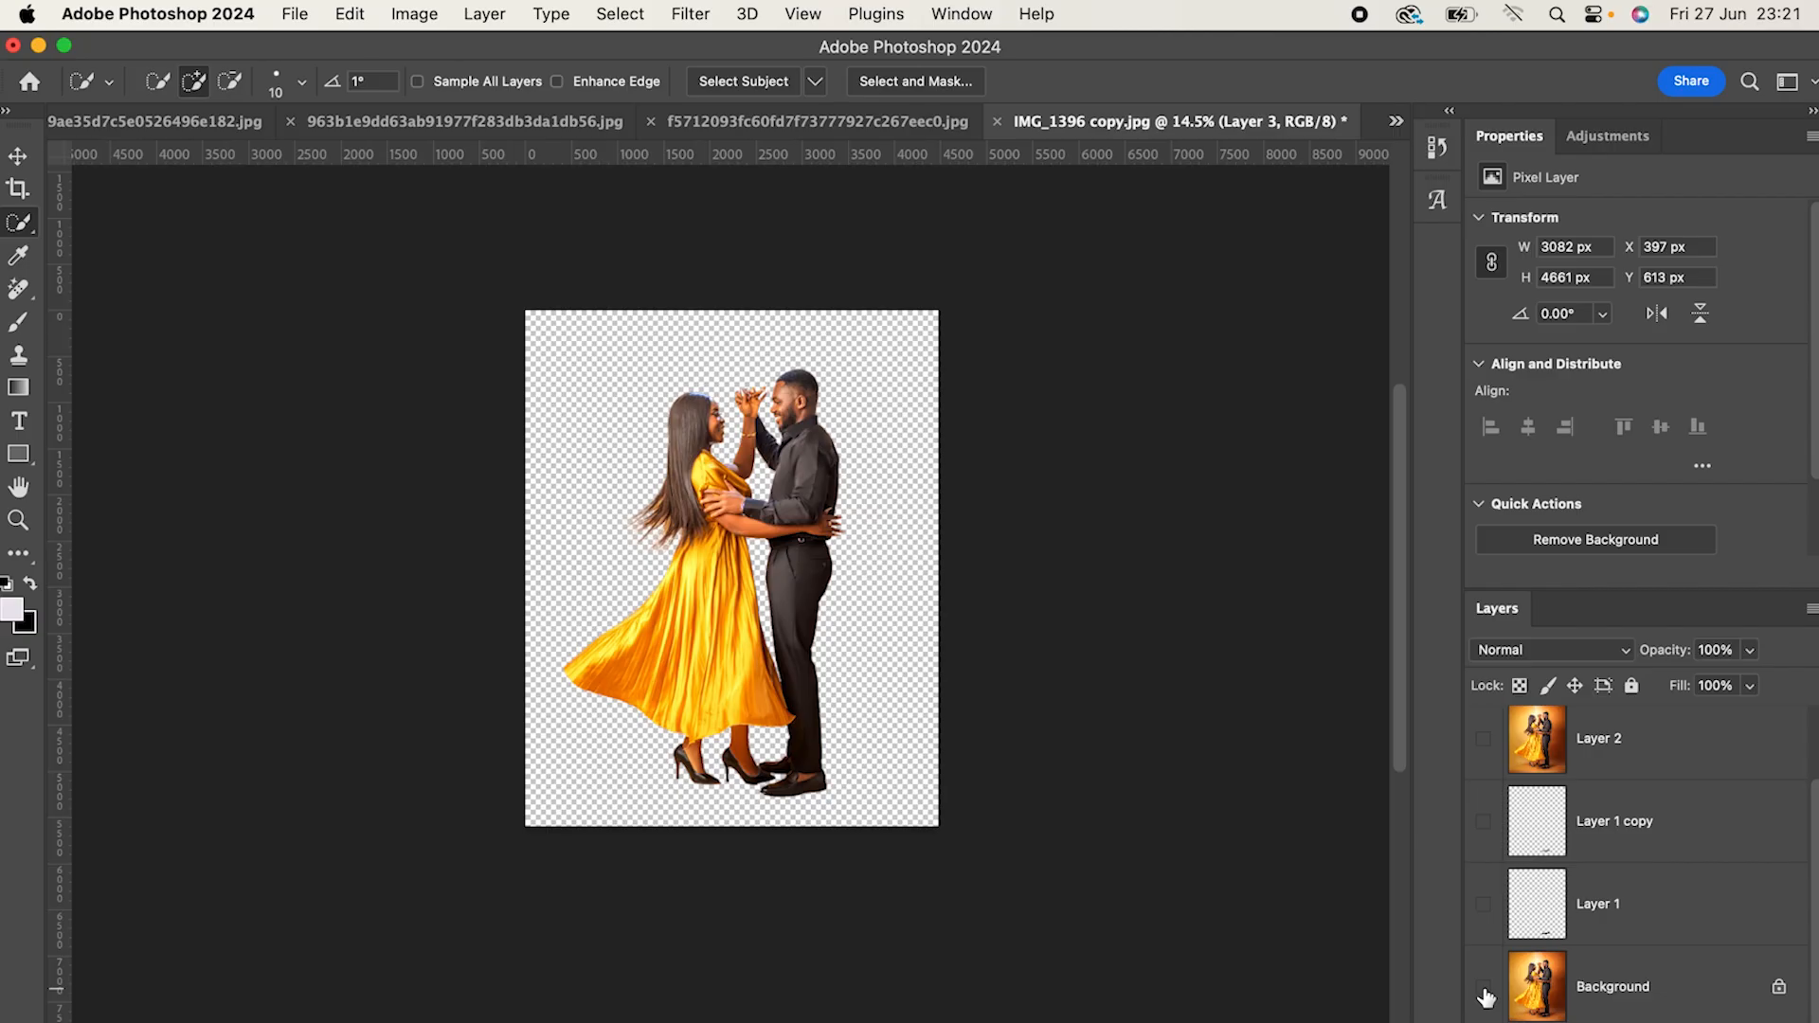
pyautogui.scroll(5, 725, 495)
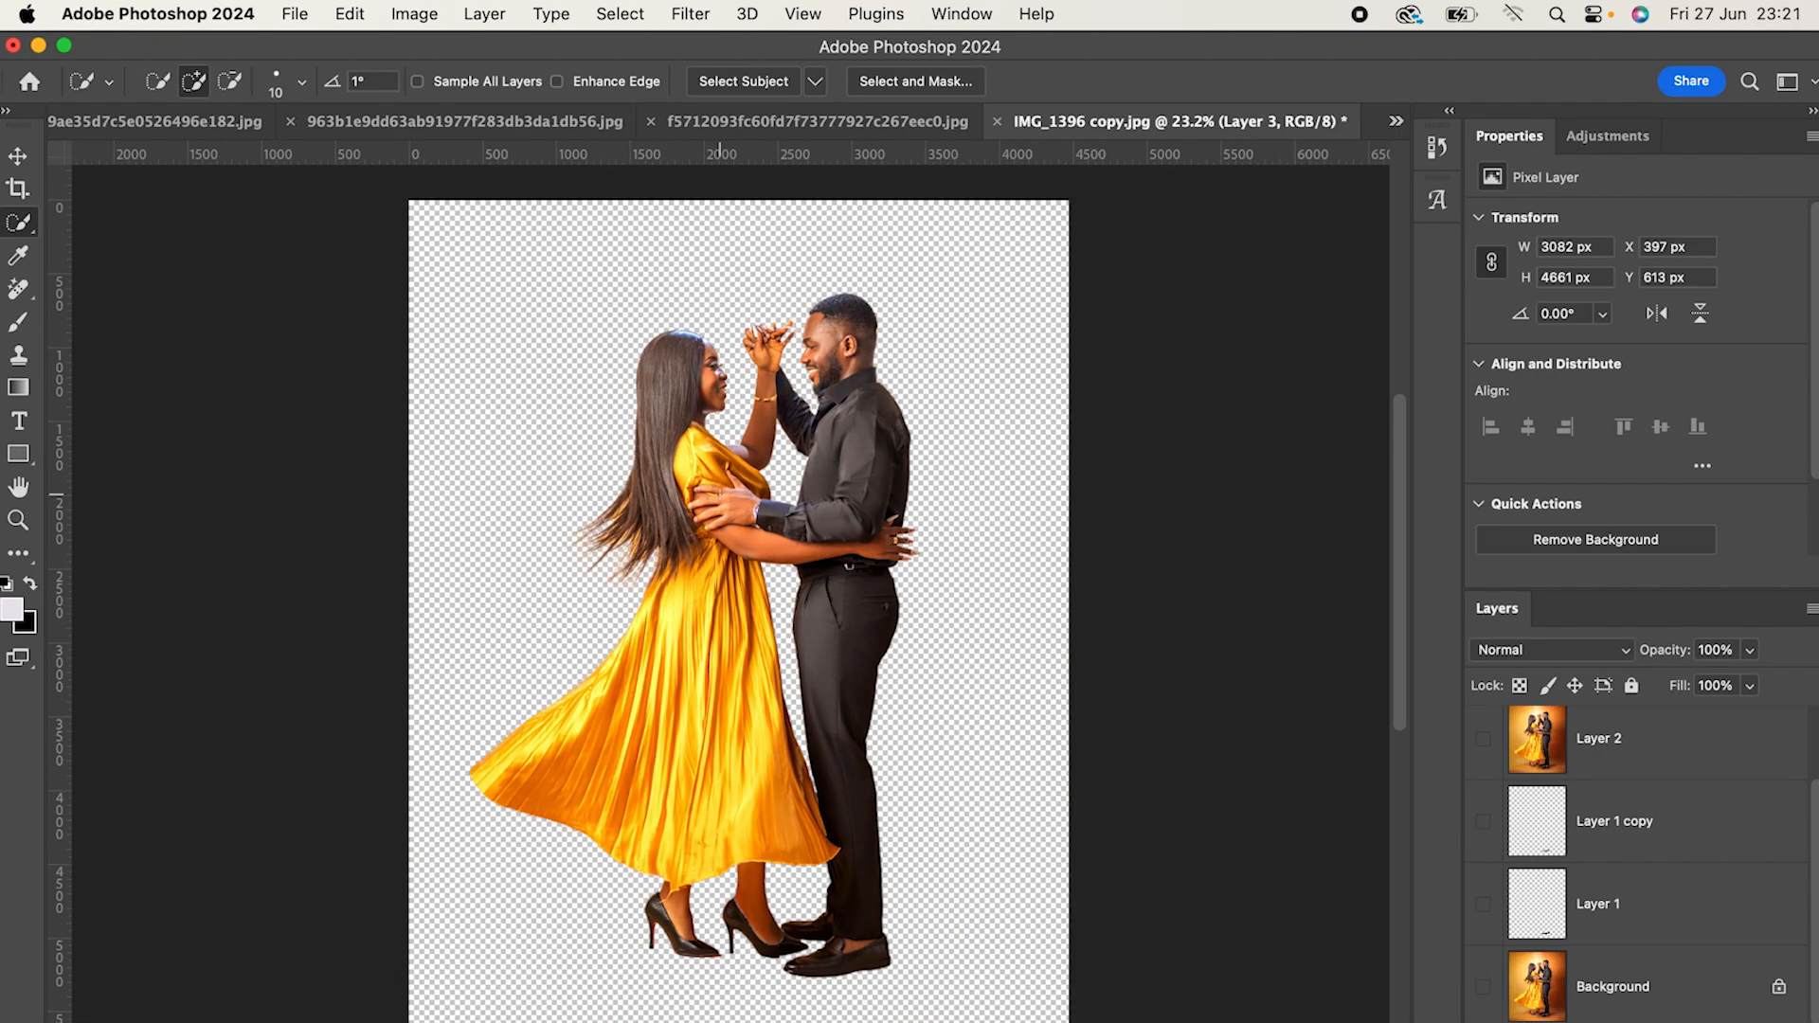
pyautogui.scroll(-3, 970, 552)
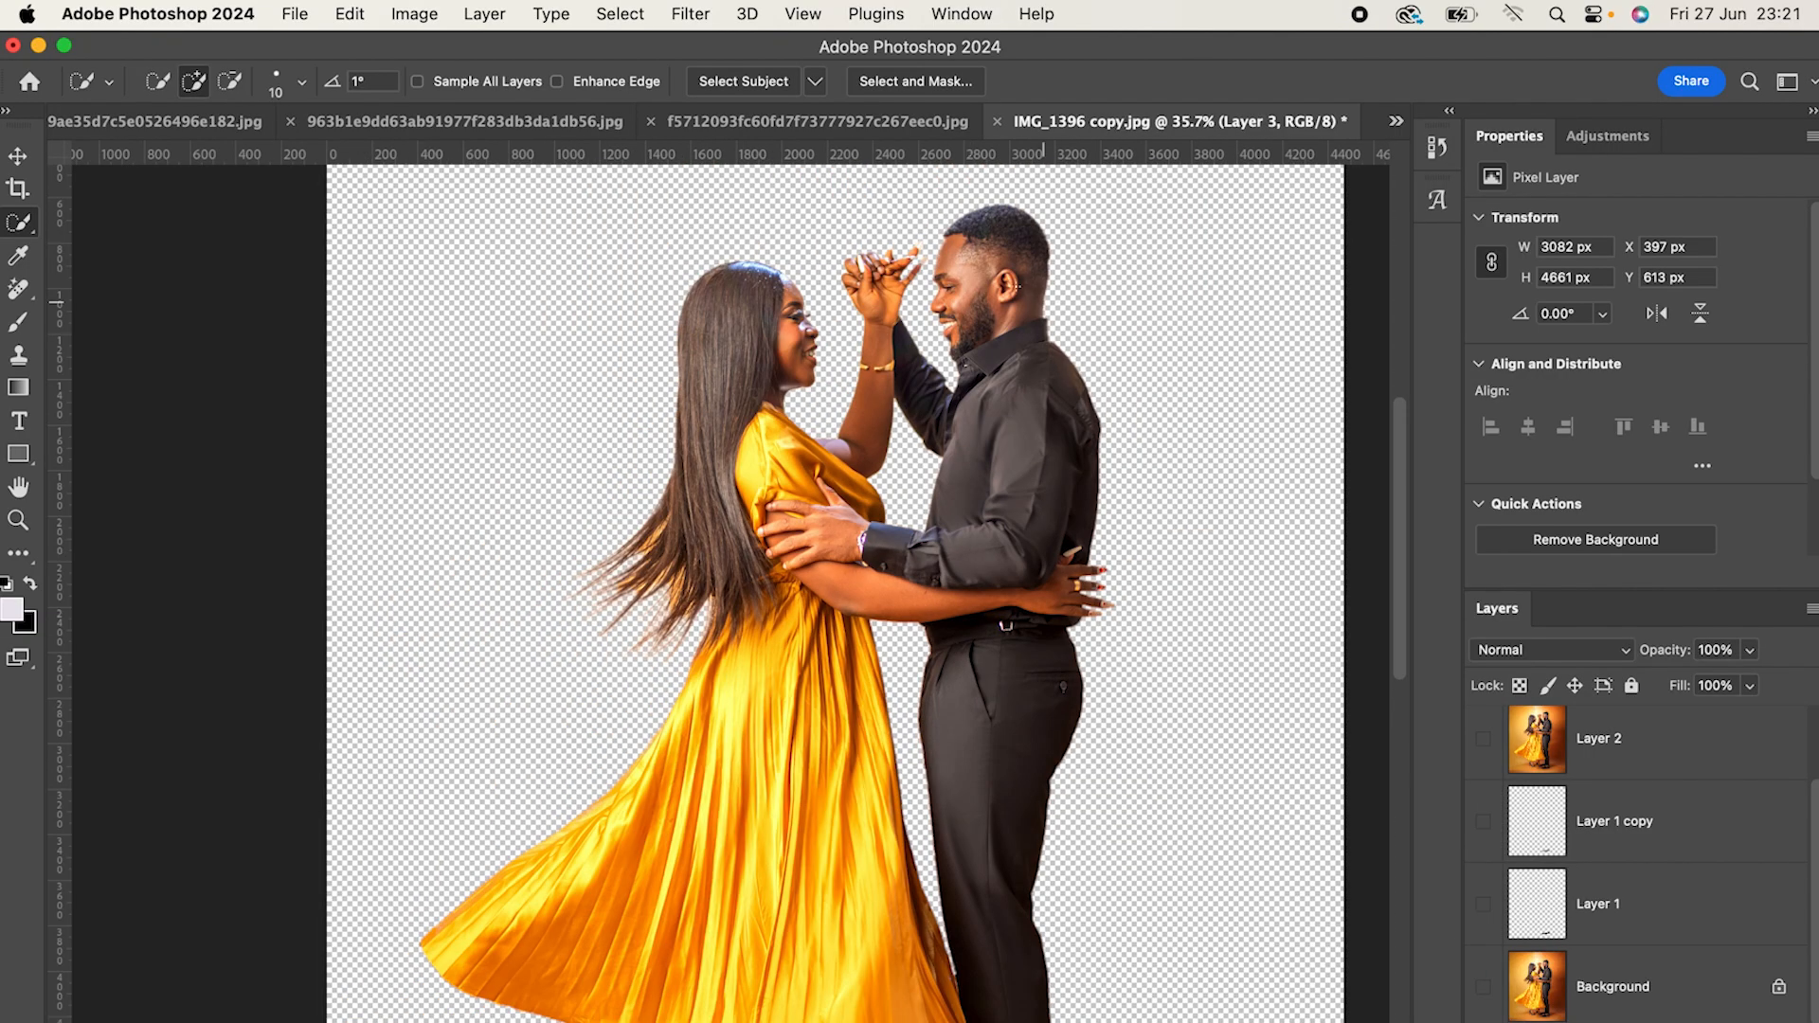
pyautogui.scroll(-6, 1010, 535)
pyautogui.scroll(-4, 1010, 535)
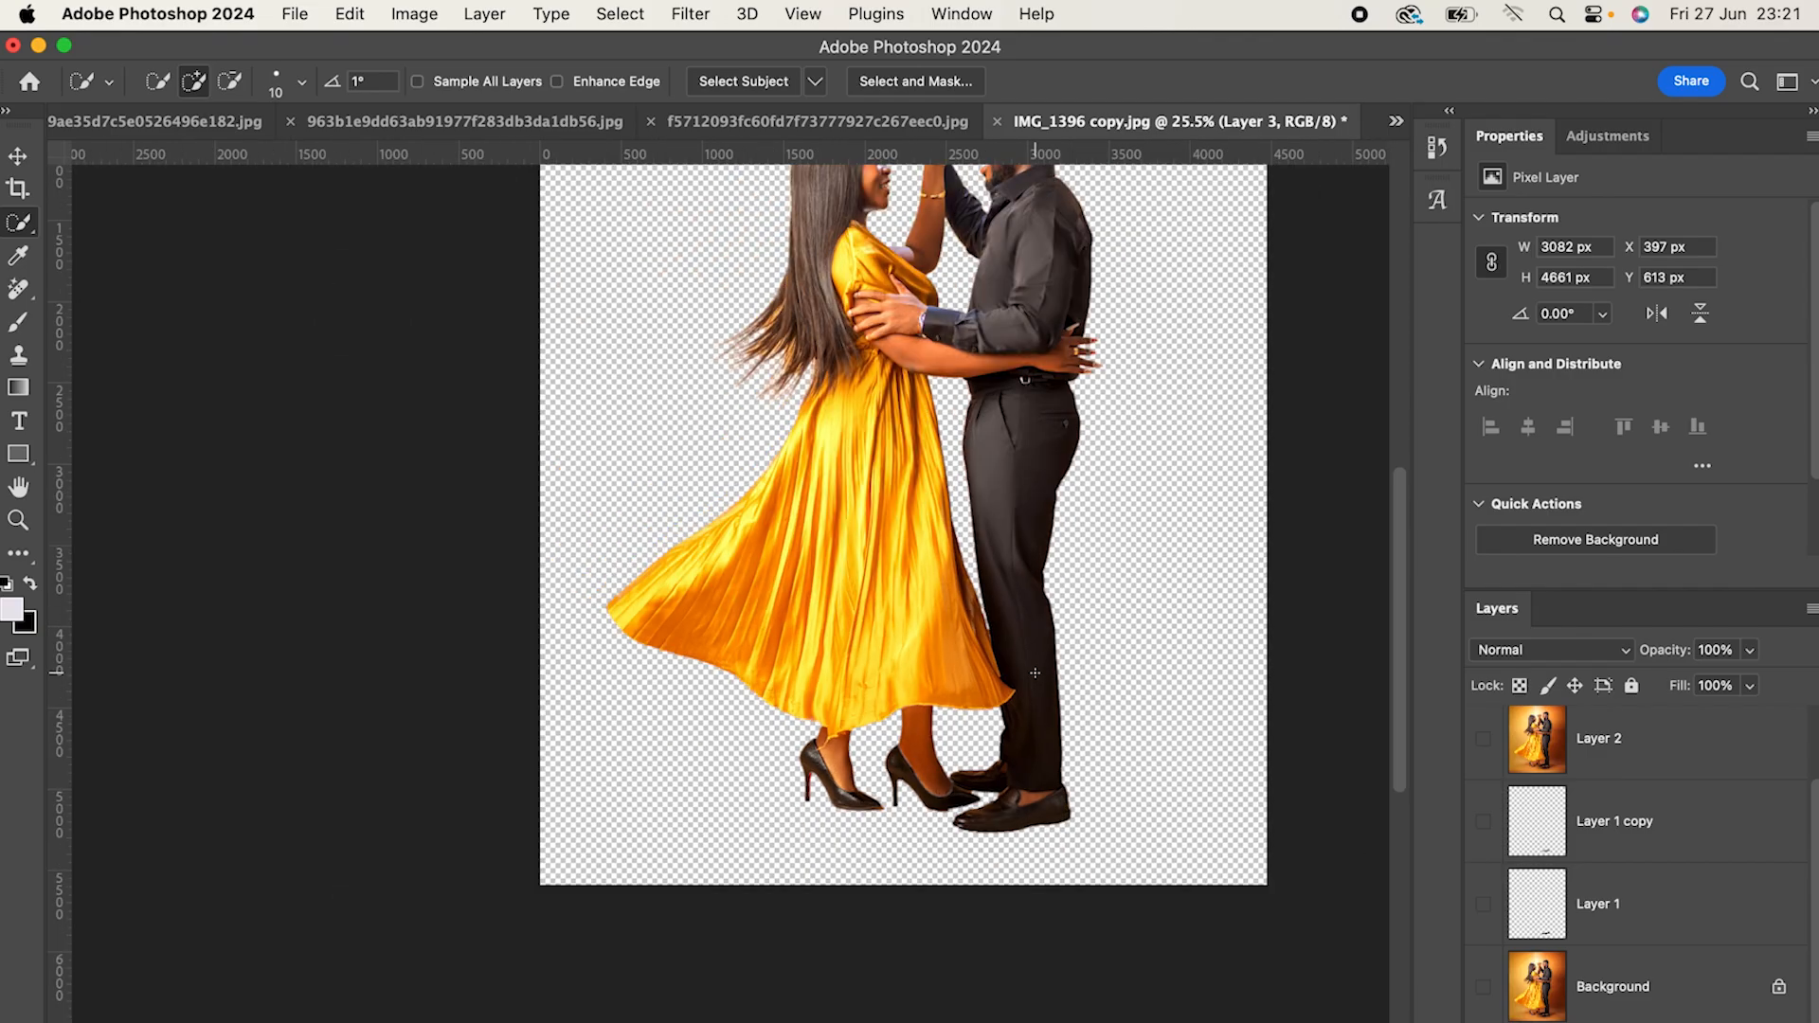
# Step: Show Background, Layer 1, Layer 1 copy and Layer 2 again beneath the cutout
pyautogui.click(1484, 986)
pyautogui.click(1484, 904)
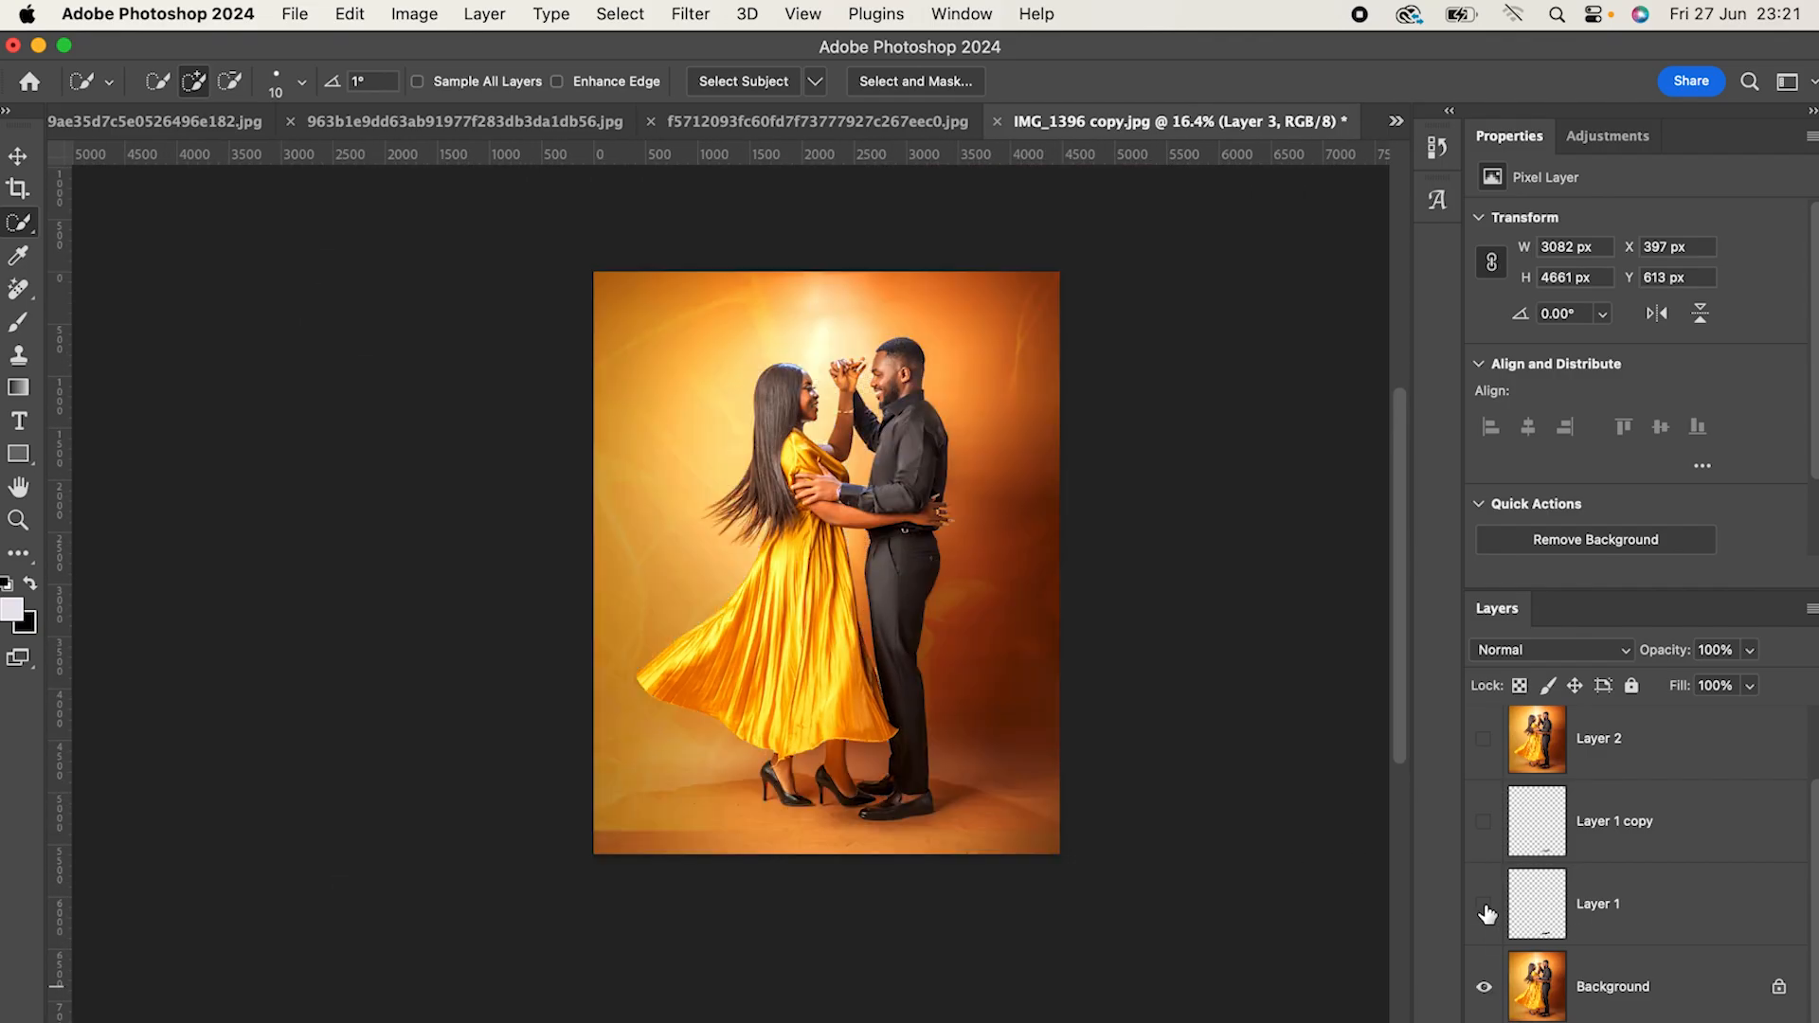
pyautogui.click(1484, 820)
pyautogui.click(1483, 738)
pyautogui.scroll(2, 1620, 805)
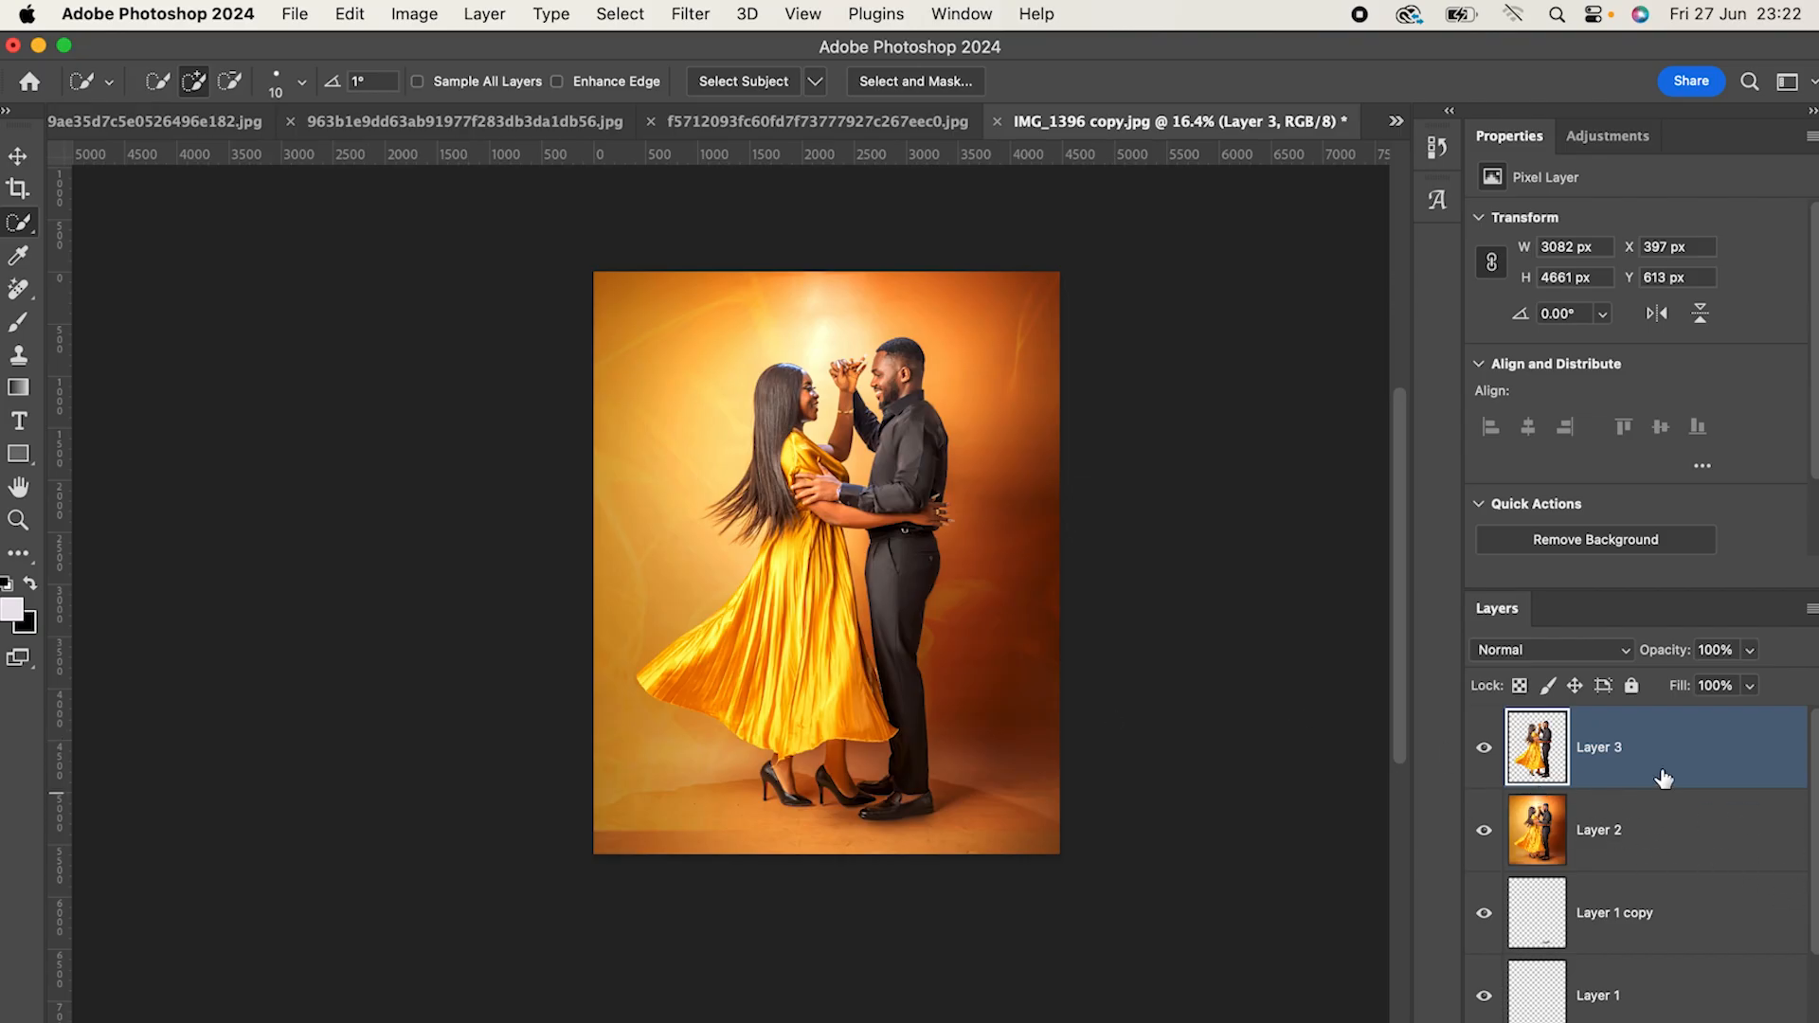
# Step: Make Layer 2, directly beneath the couple's cutout, the active layer with the Move tool
pyautogui.click(1660, 833)
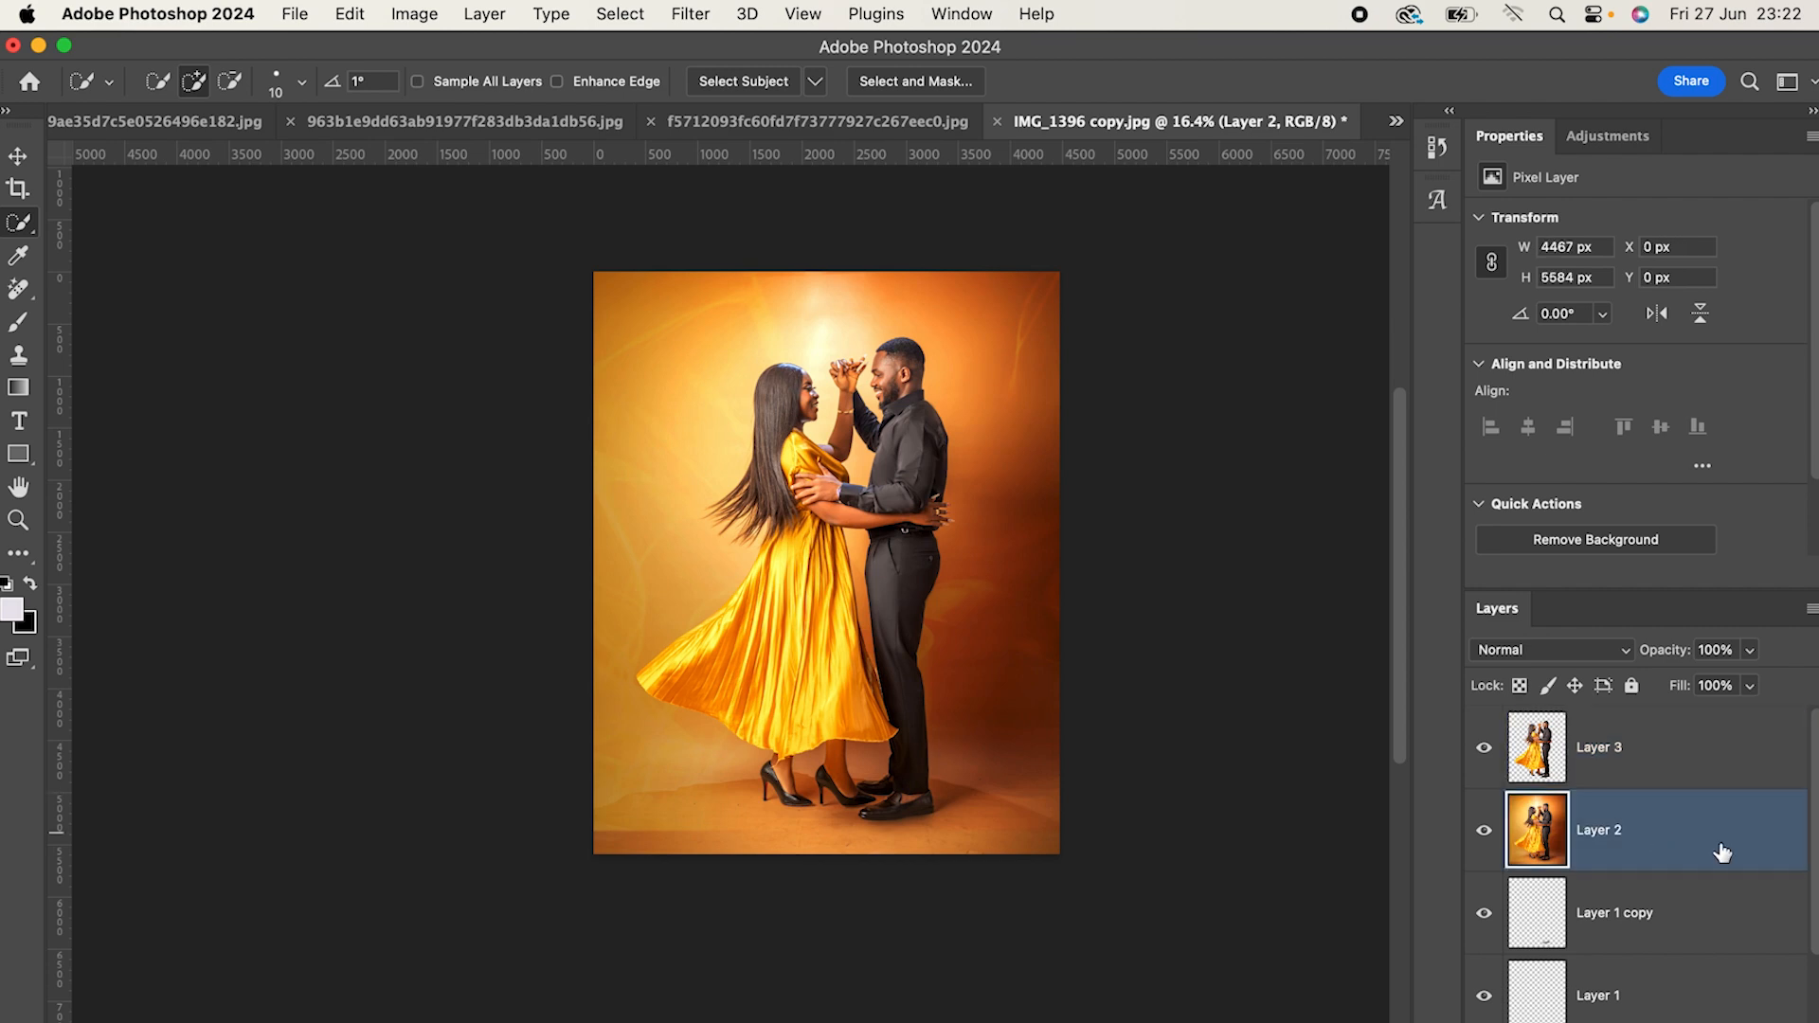
pyautogui.scroll(-10, 646, 584)
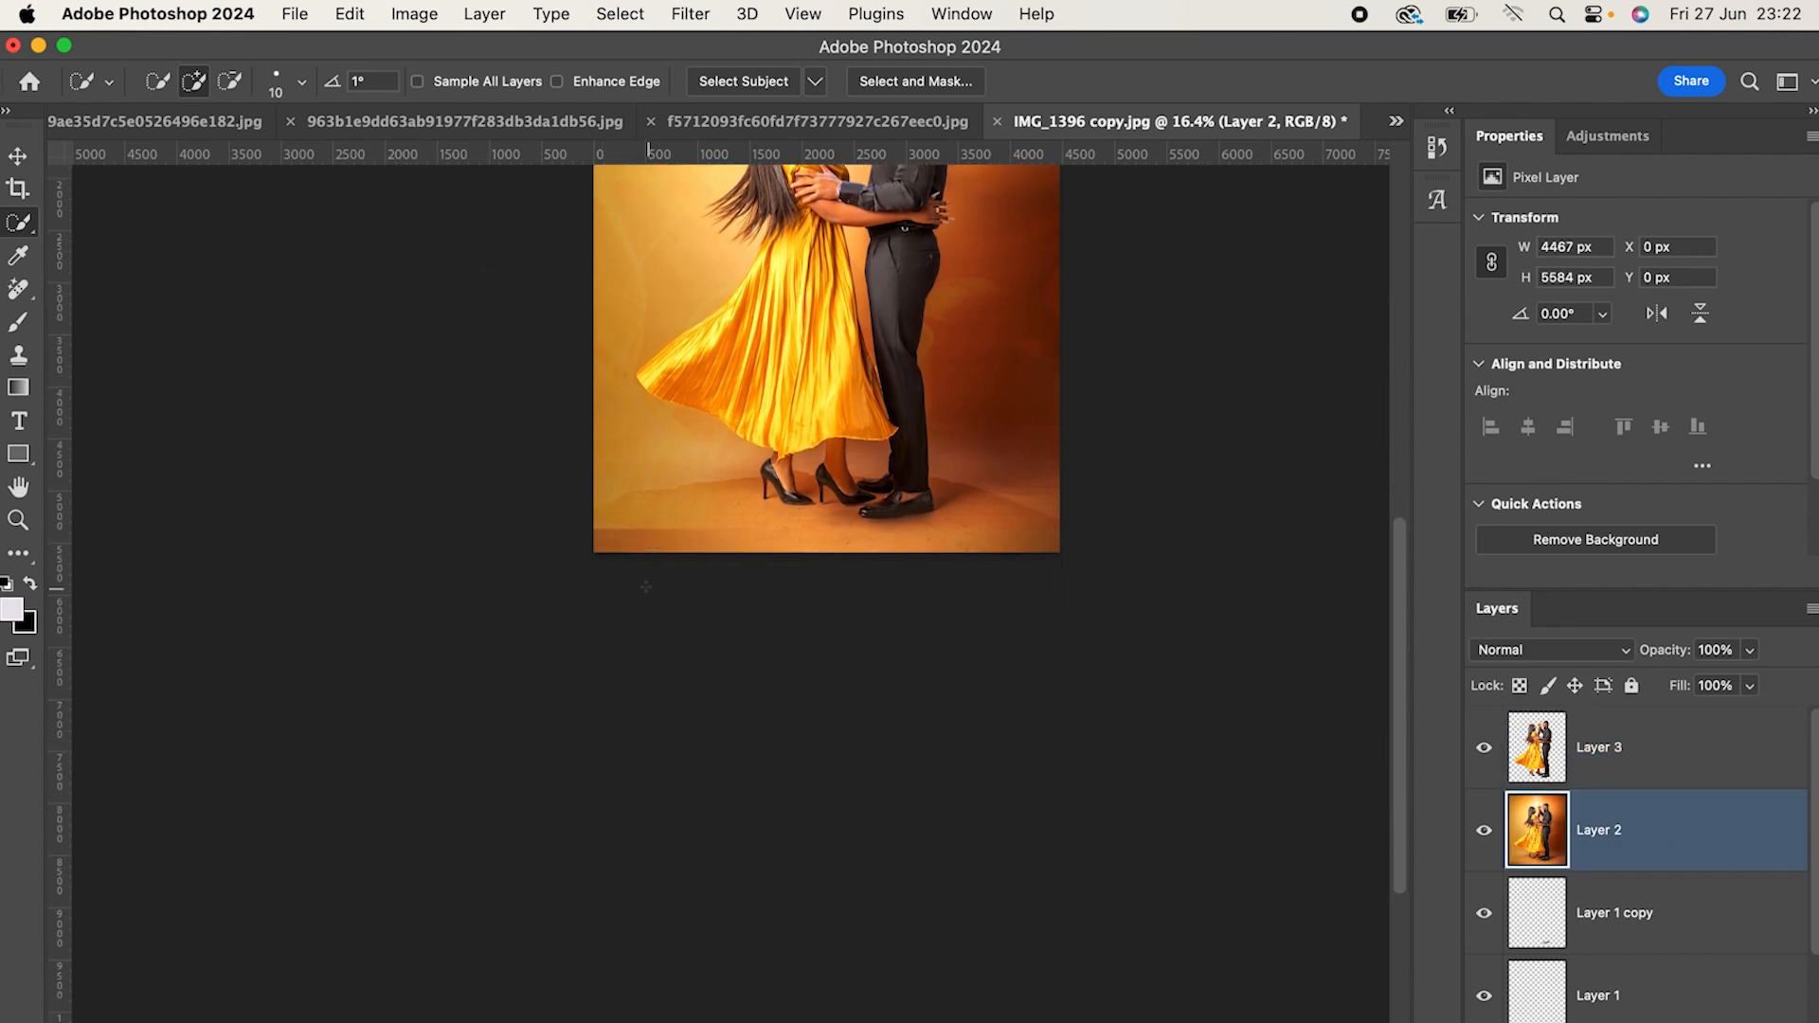
pyautogui.scroll(3, 646, 597)
pyautogui.press('v')
pyautogui.scroll(7, 654, 614)
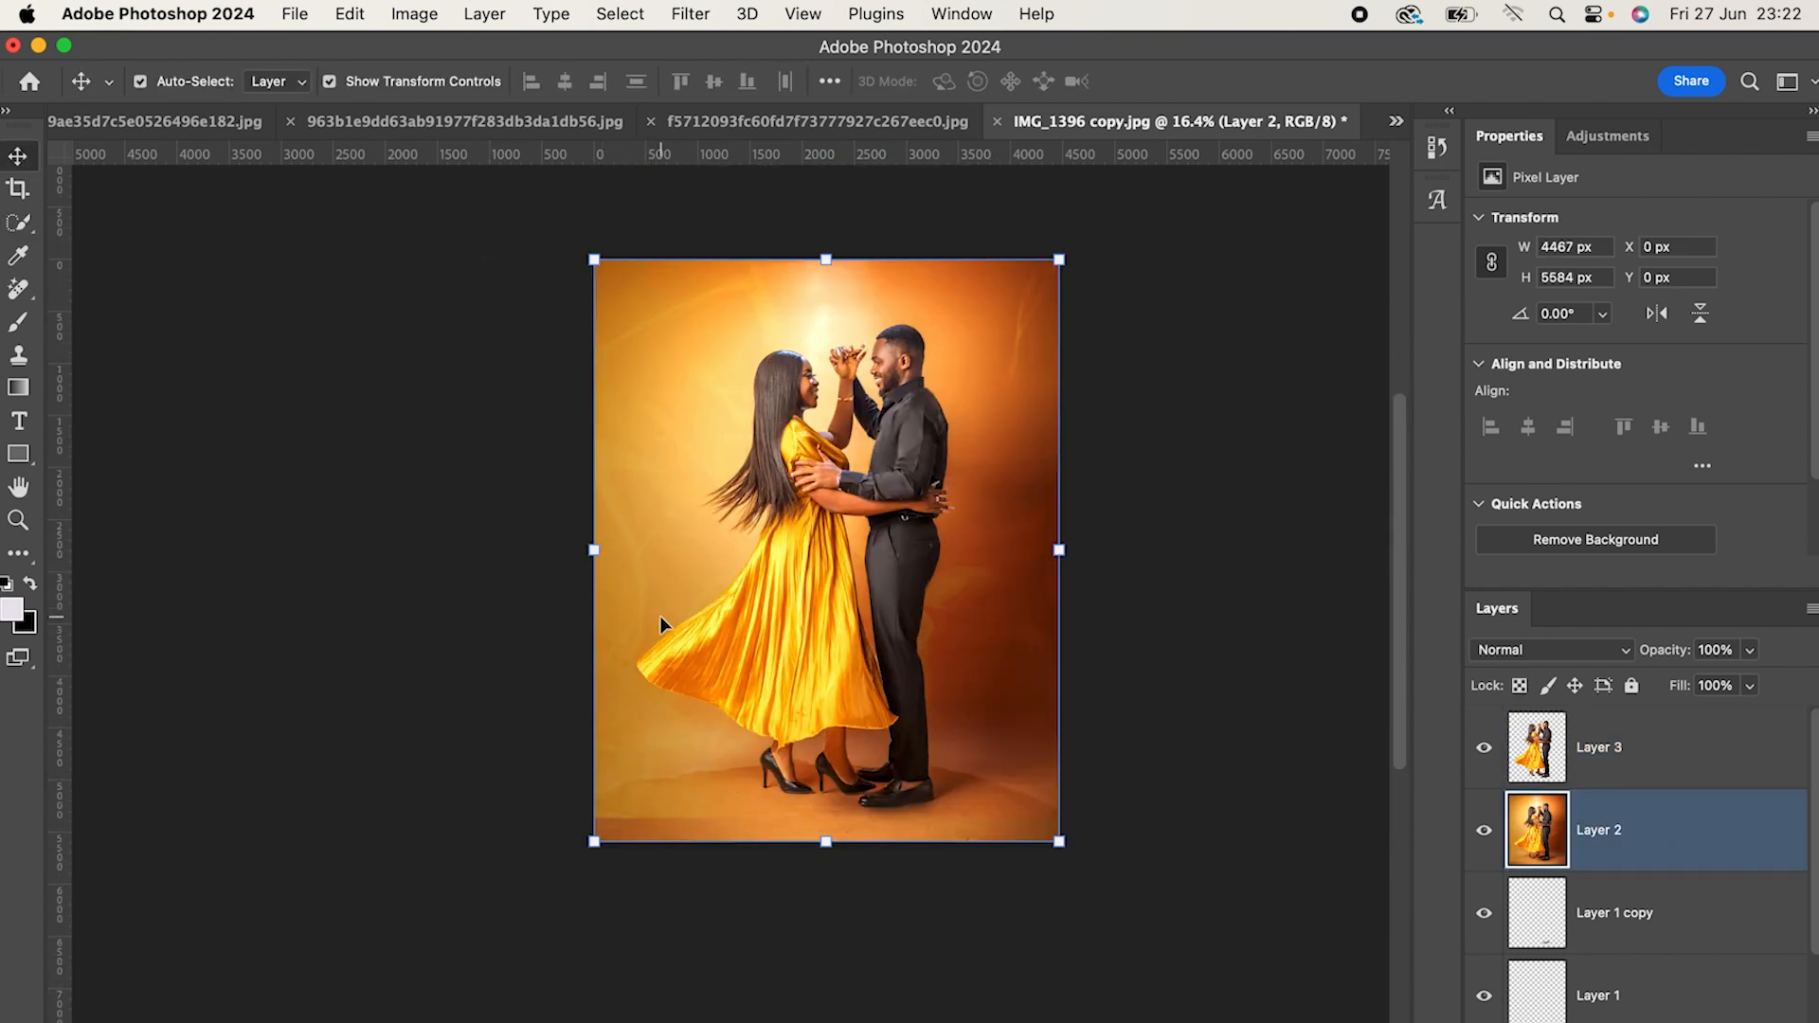
# Step: In the desert image with the picture frame, erase the whole frame using the Remove tool
pyautogui.click(177, 121)
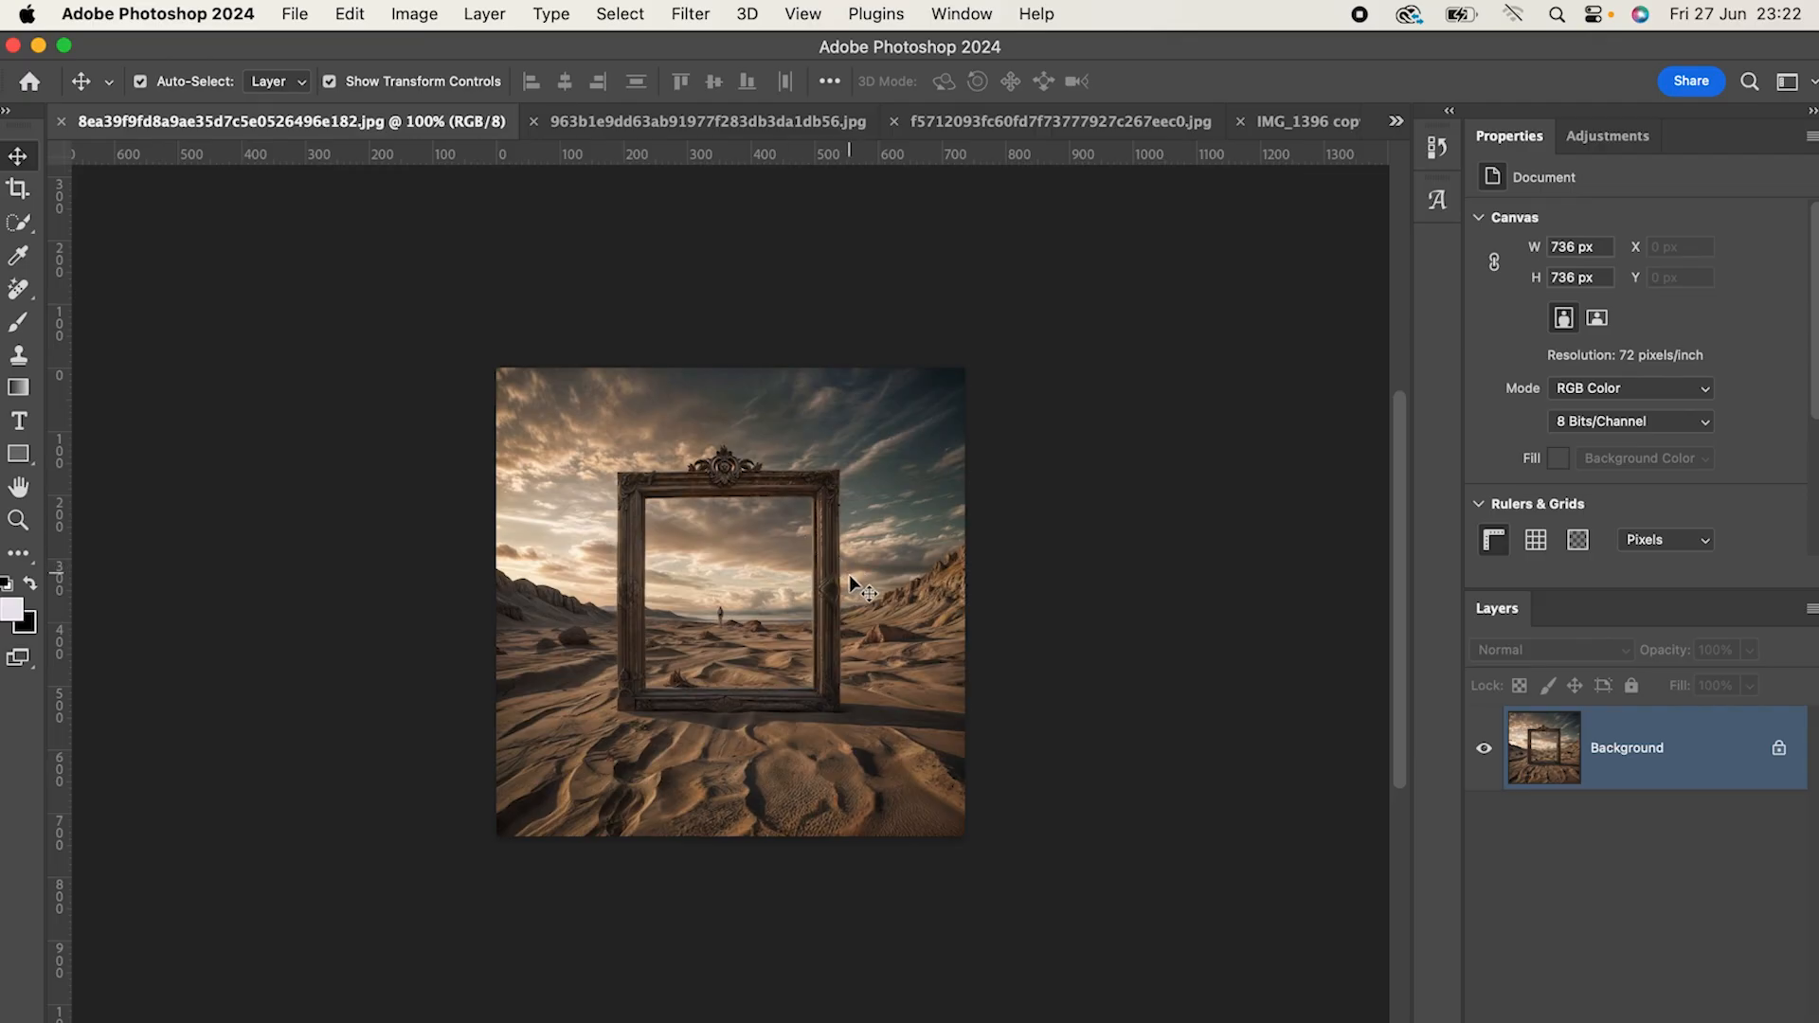
pyautogui.click(20, 292)
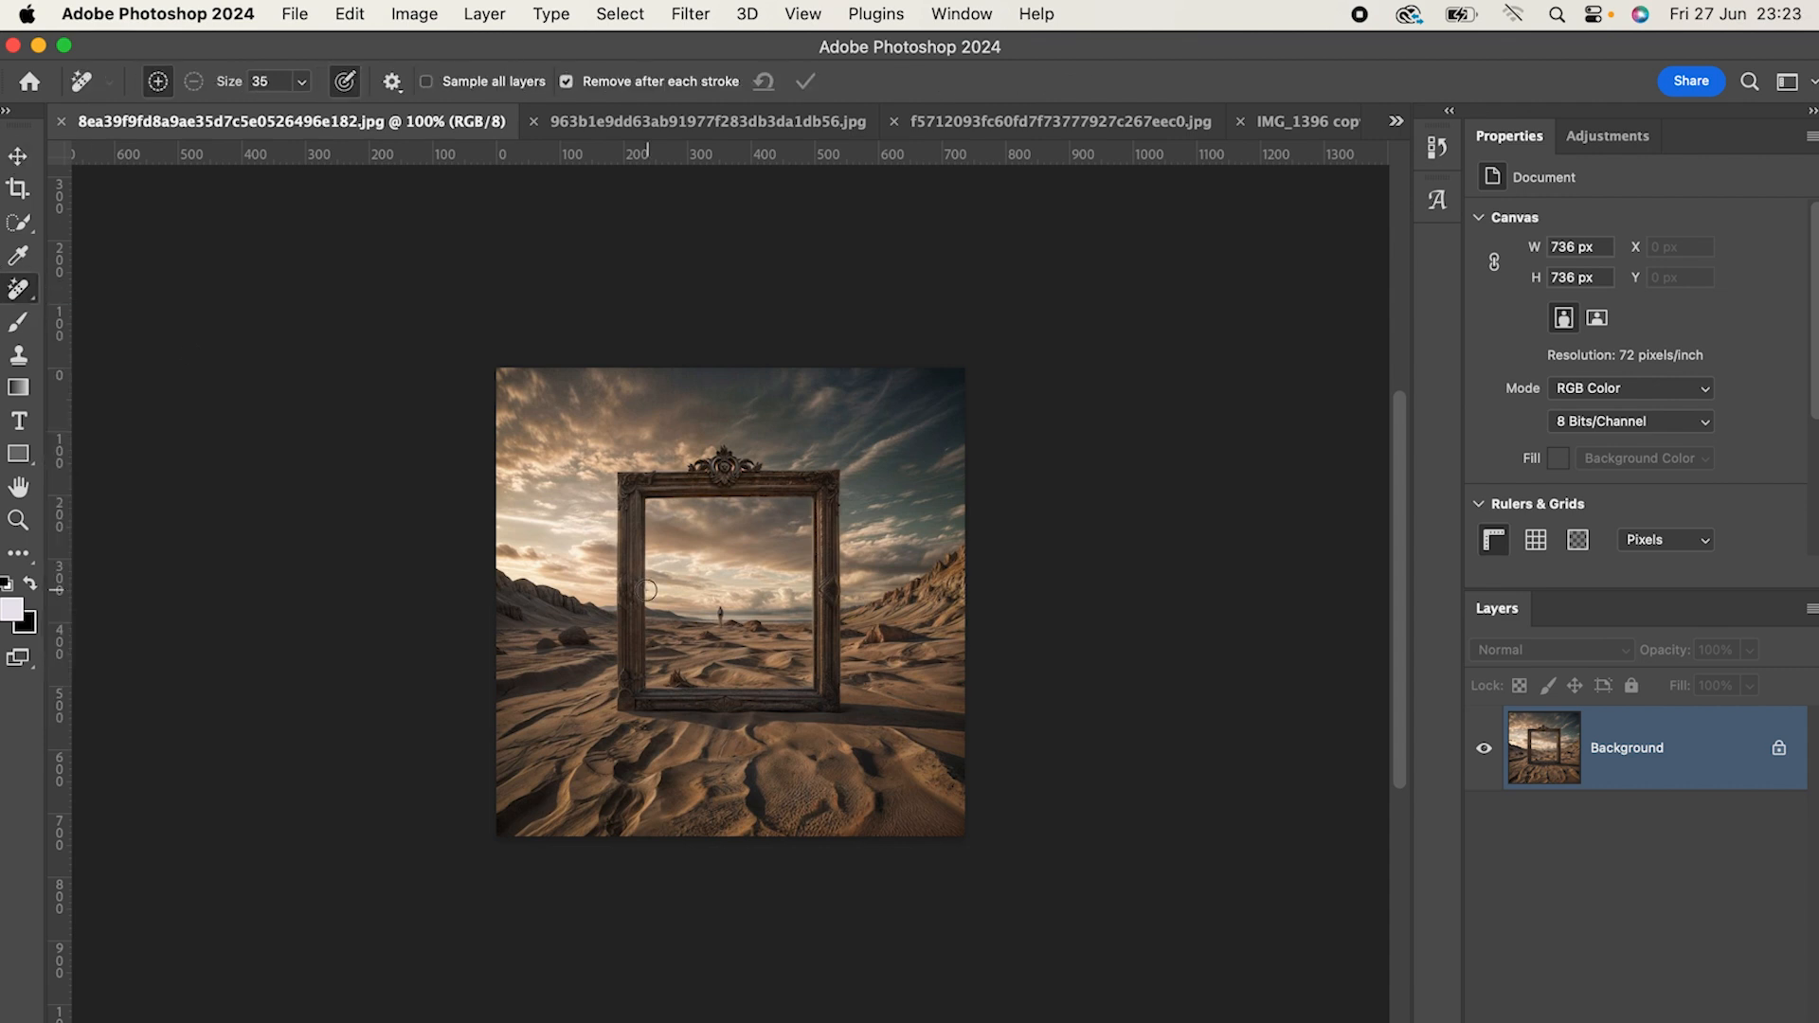
pyautogui.moveTo(627, 591)
pyautogui.mouseDown()
pyautogui.moveTo(630, 477)
pyautogui.moveTo(635, 580)
pyautogui.moveTo(649, 481)
pyautogui.moveTo(720, 489)
pyautogui.moveTo(652, 486)
pyautogui.moveTo(721, 473)
pyautogui.moveTo(691, 470)
pyautogui.moveTo(718, 459)
pyautogui.moveTo(734, 471)
pyautogui.moveTo(724, 455)
pyautogui.moveTo(775, 477)
pyautogui.moveTo(733, 486)
pyautogui.mouseUp()
pyautogui.moveTo(782, 478)
pyautogui.mouseDown()
pyautogui.moveTo(828, 479)
pyautogui.moveTo(772, 482)
pyautogui.moveTo(833, 480)
pyautogui.moveTo(823, 653)
pyautogui.moveTo(813, 556)
pyautogui.moveTo(834, 692)
pyautogui.moveTo(812, 696)
pyautogui.moveTo(825, 671)
pyautogui.moveTo(829, 704)
pyautogui.moveTo(617, 690)
pyautogui.moveTo(808, 702)
pyautogui.moveTo(622, 697)
pyautogui.moveTo(676, 681)
pyautogui.moveTo(620, 695)
pyautogui.moveTo(635, 579)
pyautogui.moveTo(626, 682)
pyautogui.mouseUp()
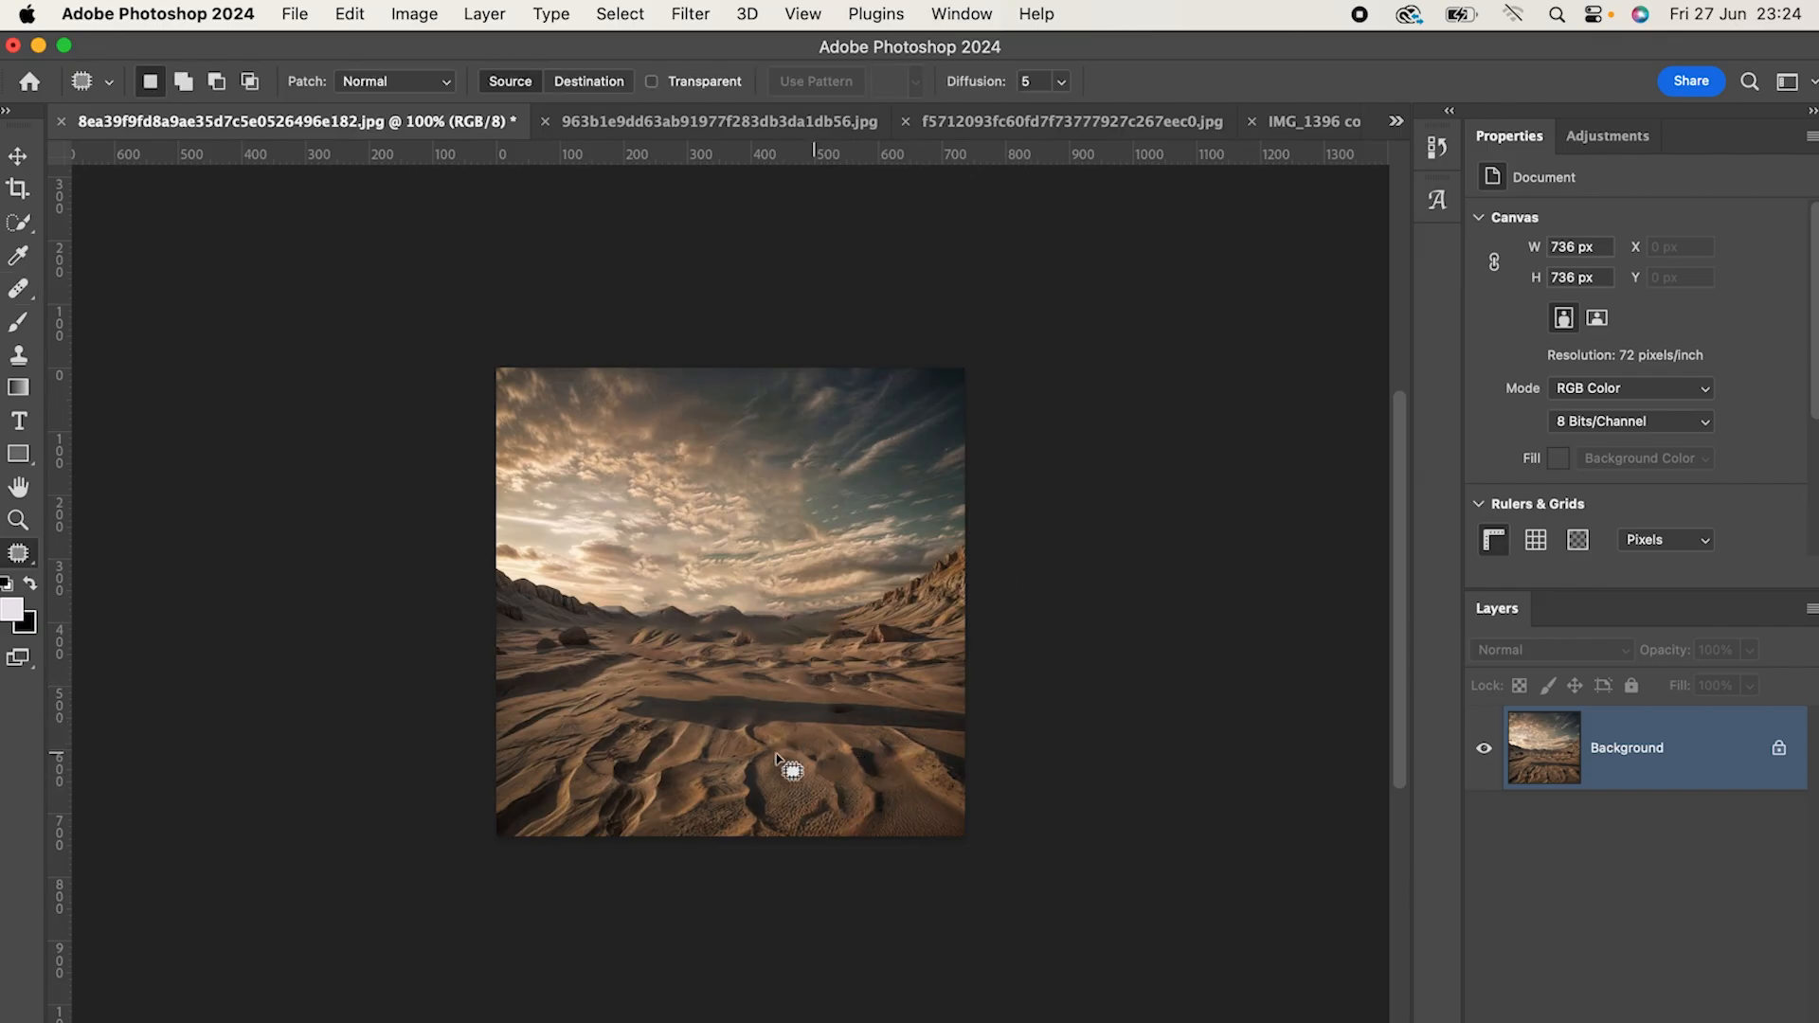
# Step: Outline the frame's leftover shadow on the sand, replace it with a Content-Aware fill at 100% opacity, and deselect
pyautogui.moveTo(616, 715)
pyautogui.mouseDown()
pyautogui.moveTo(970, 730)
pyautogui.moveTo(928, 702)
pyautogui.moveTo(733, 691)
pyautogui.moveTo(632, 696)
pyautogui.moveTo(627, 722)
pyautogui.mouseUp()
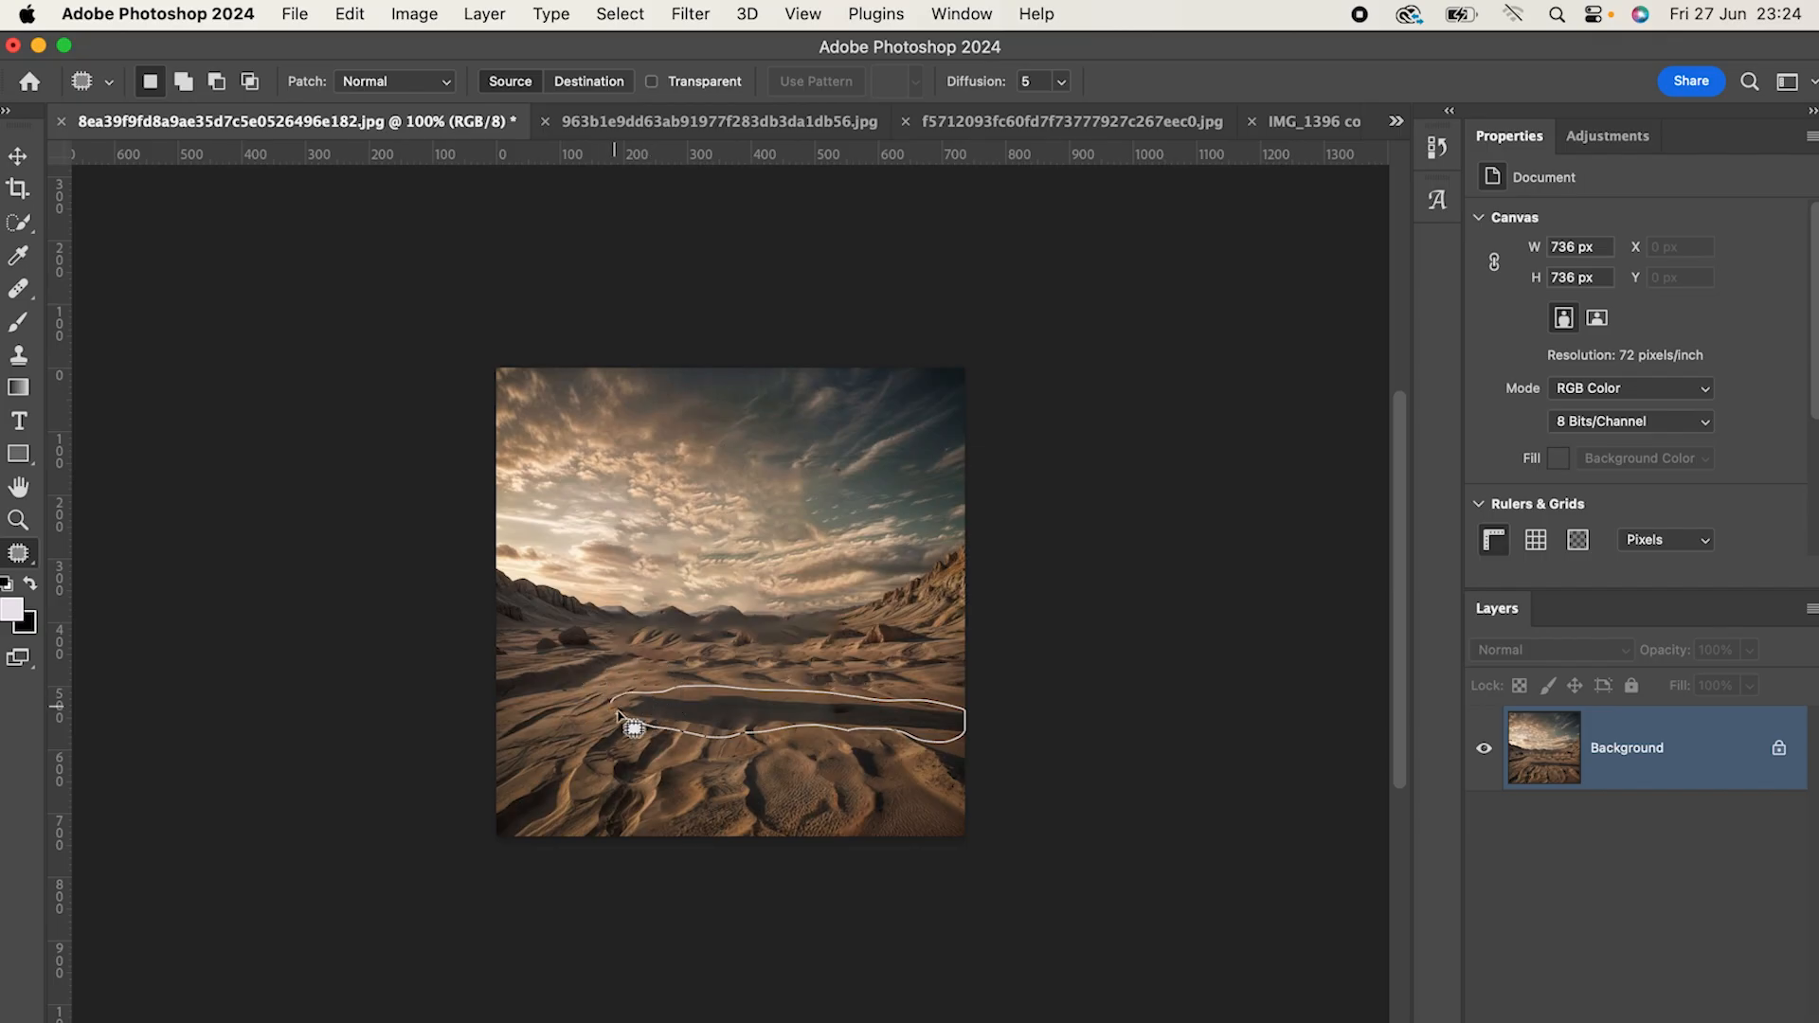
pyautogui.rightClick(753, 750)
pyautogui.click(805, 826)
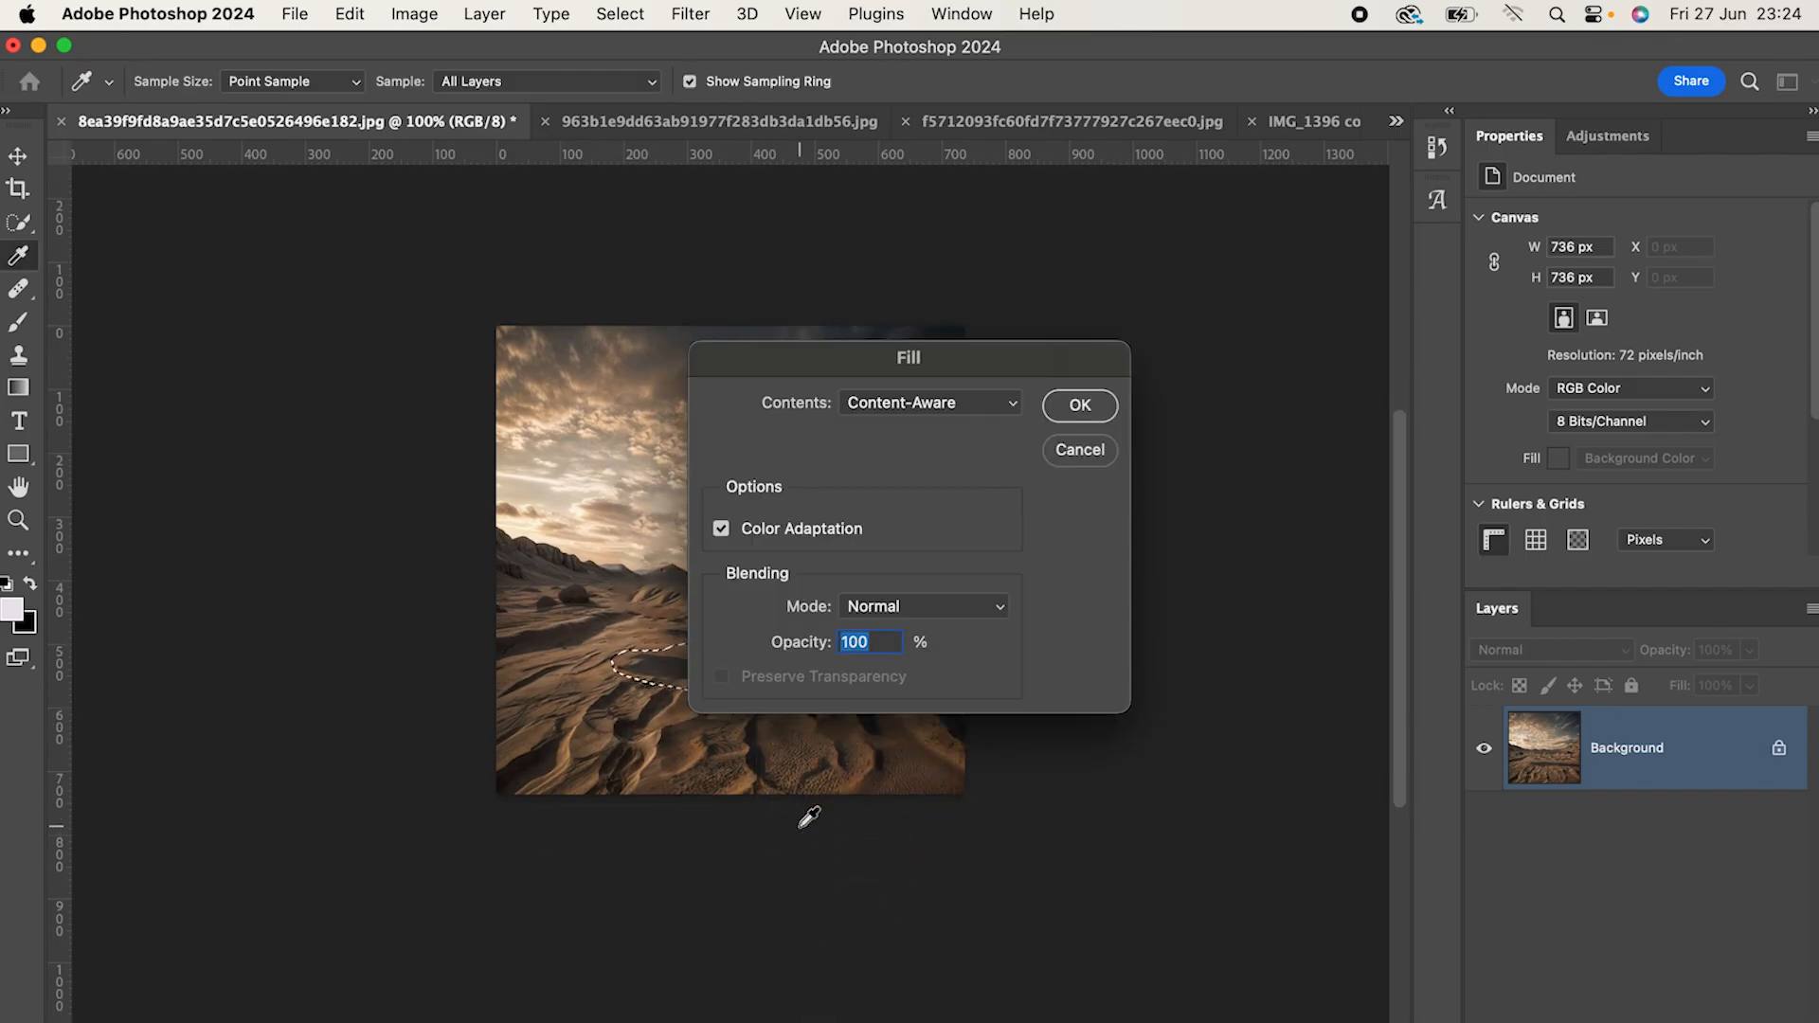
pyautogui.click(1091, 409)
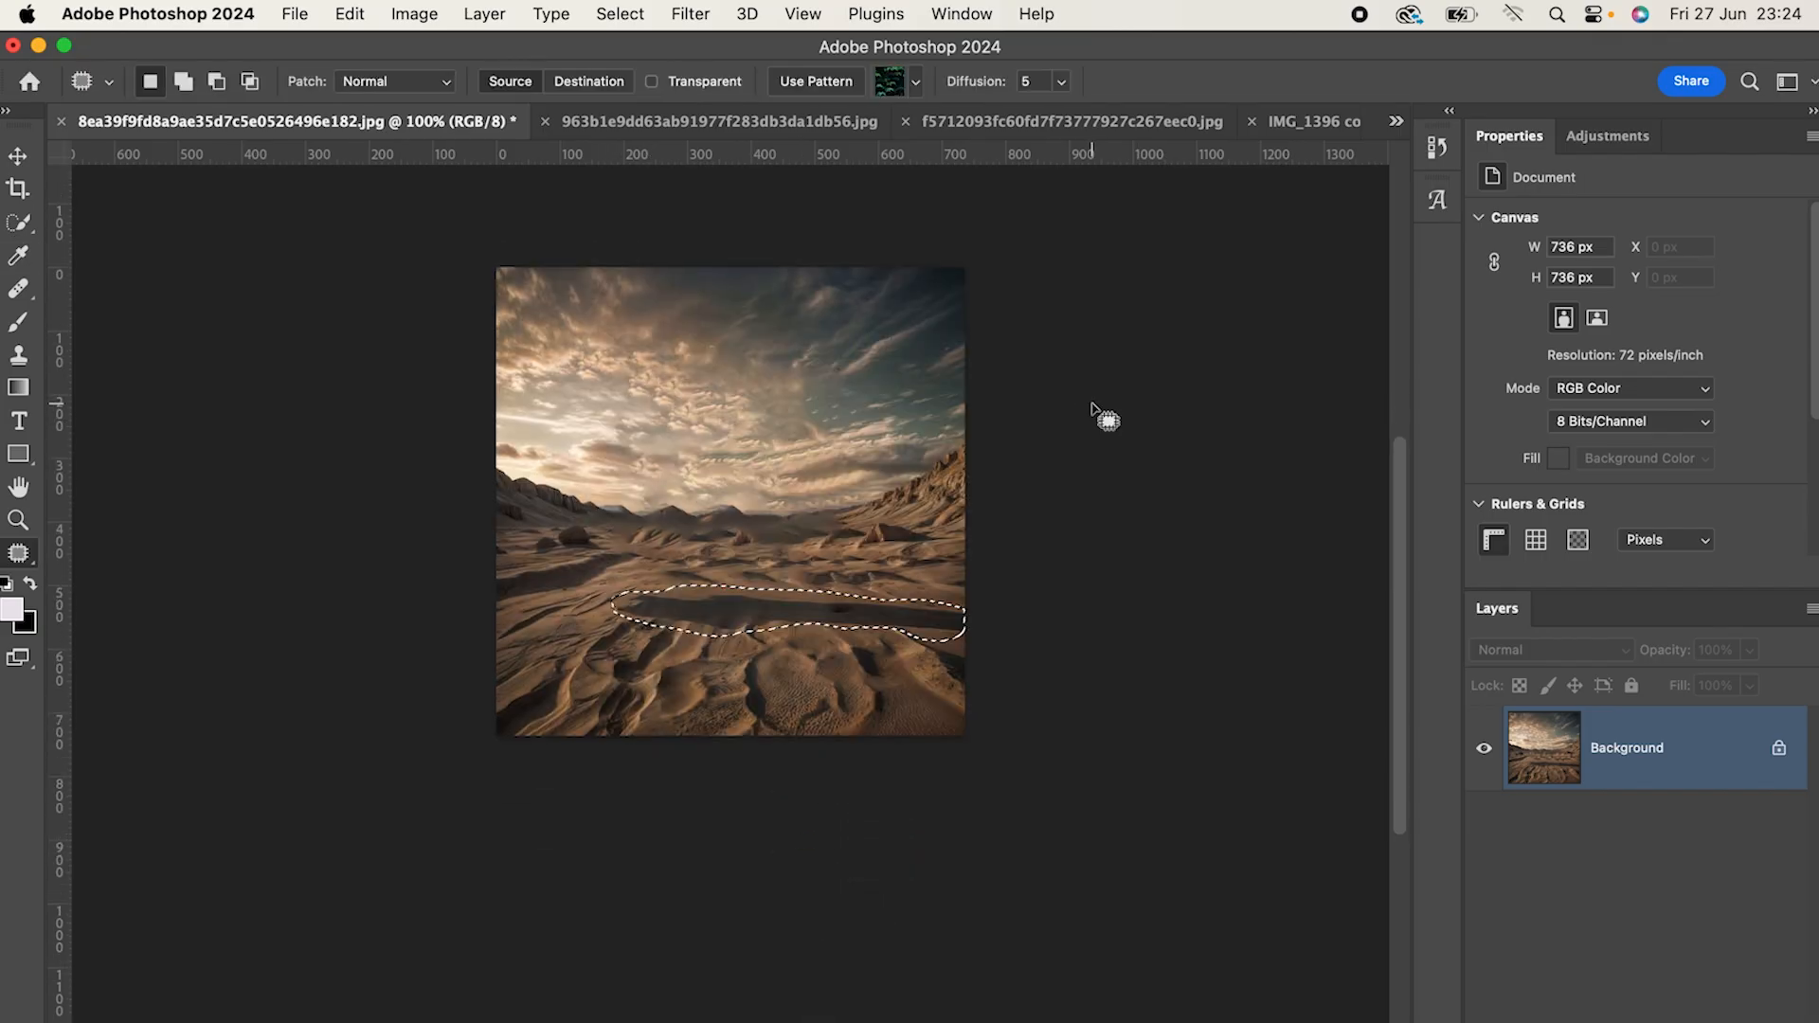
pyautogui.click(876, 574)
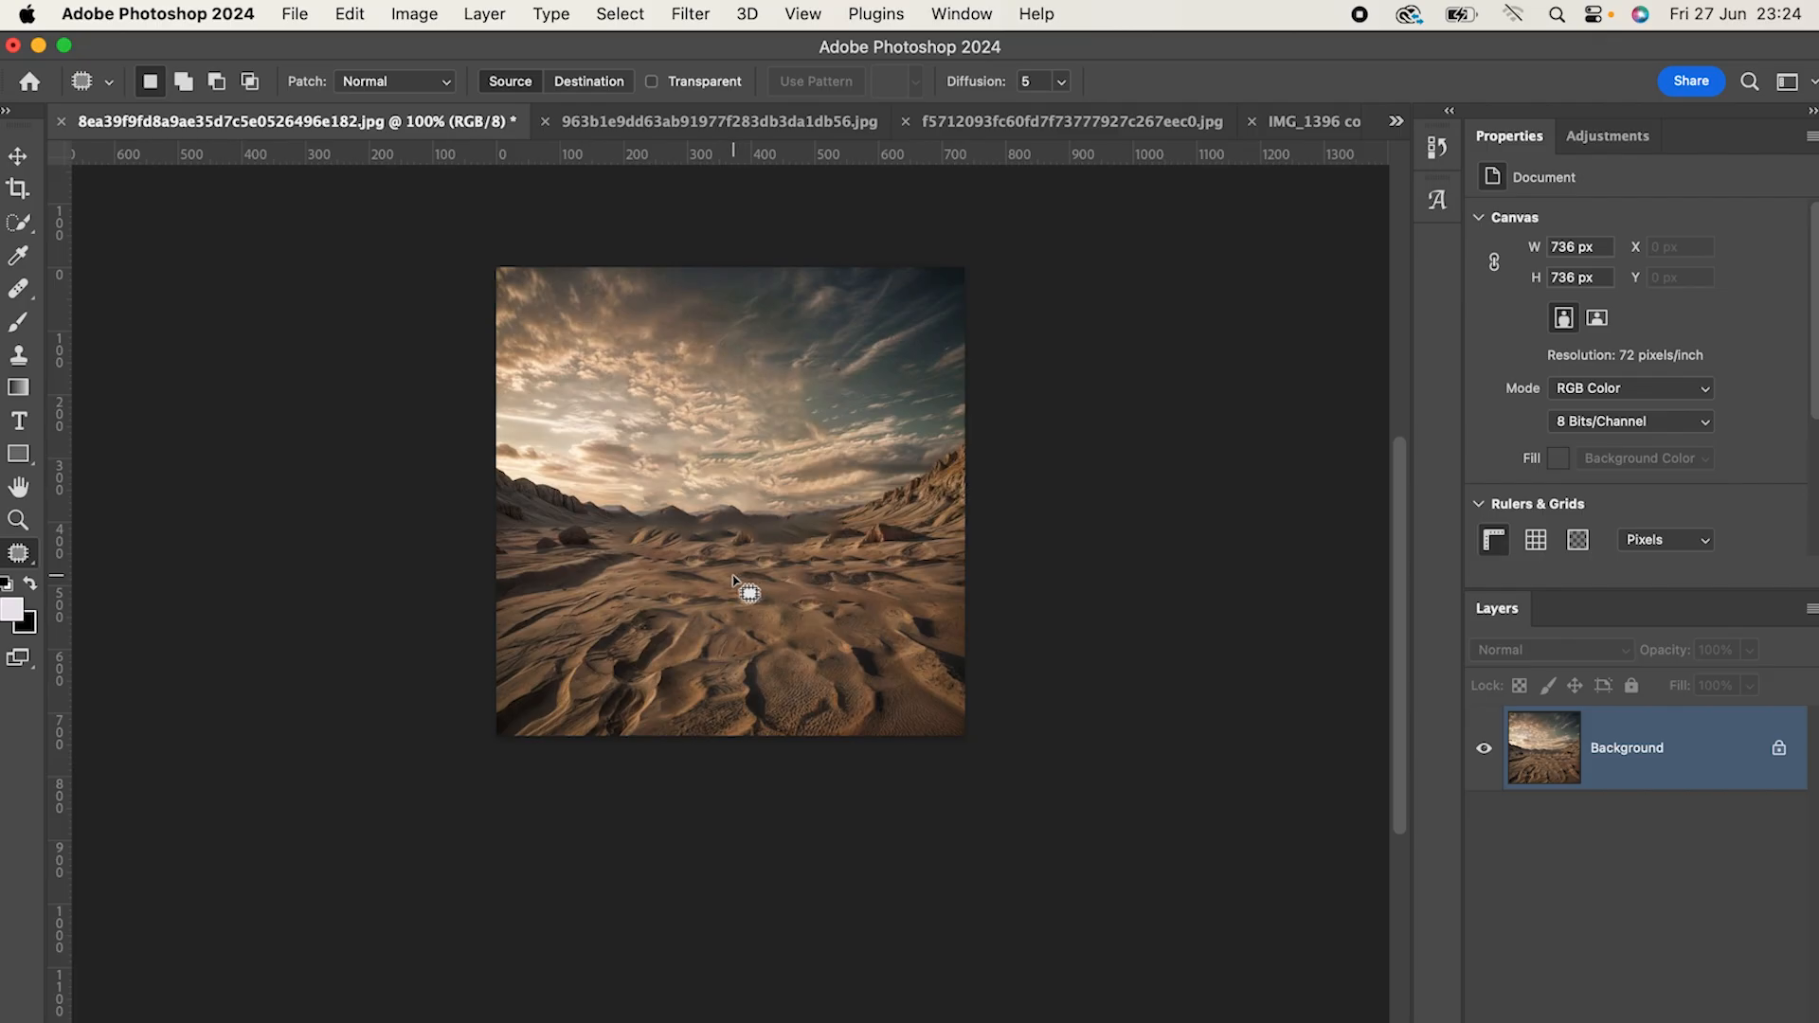
# Step: Copy the entire cleaned desert image and paste it into IMG_1396 copy.jpg between Layer 2 and the couple's cutout
pyautogui.press('super+a')
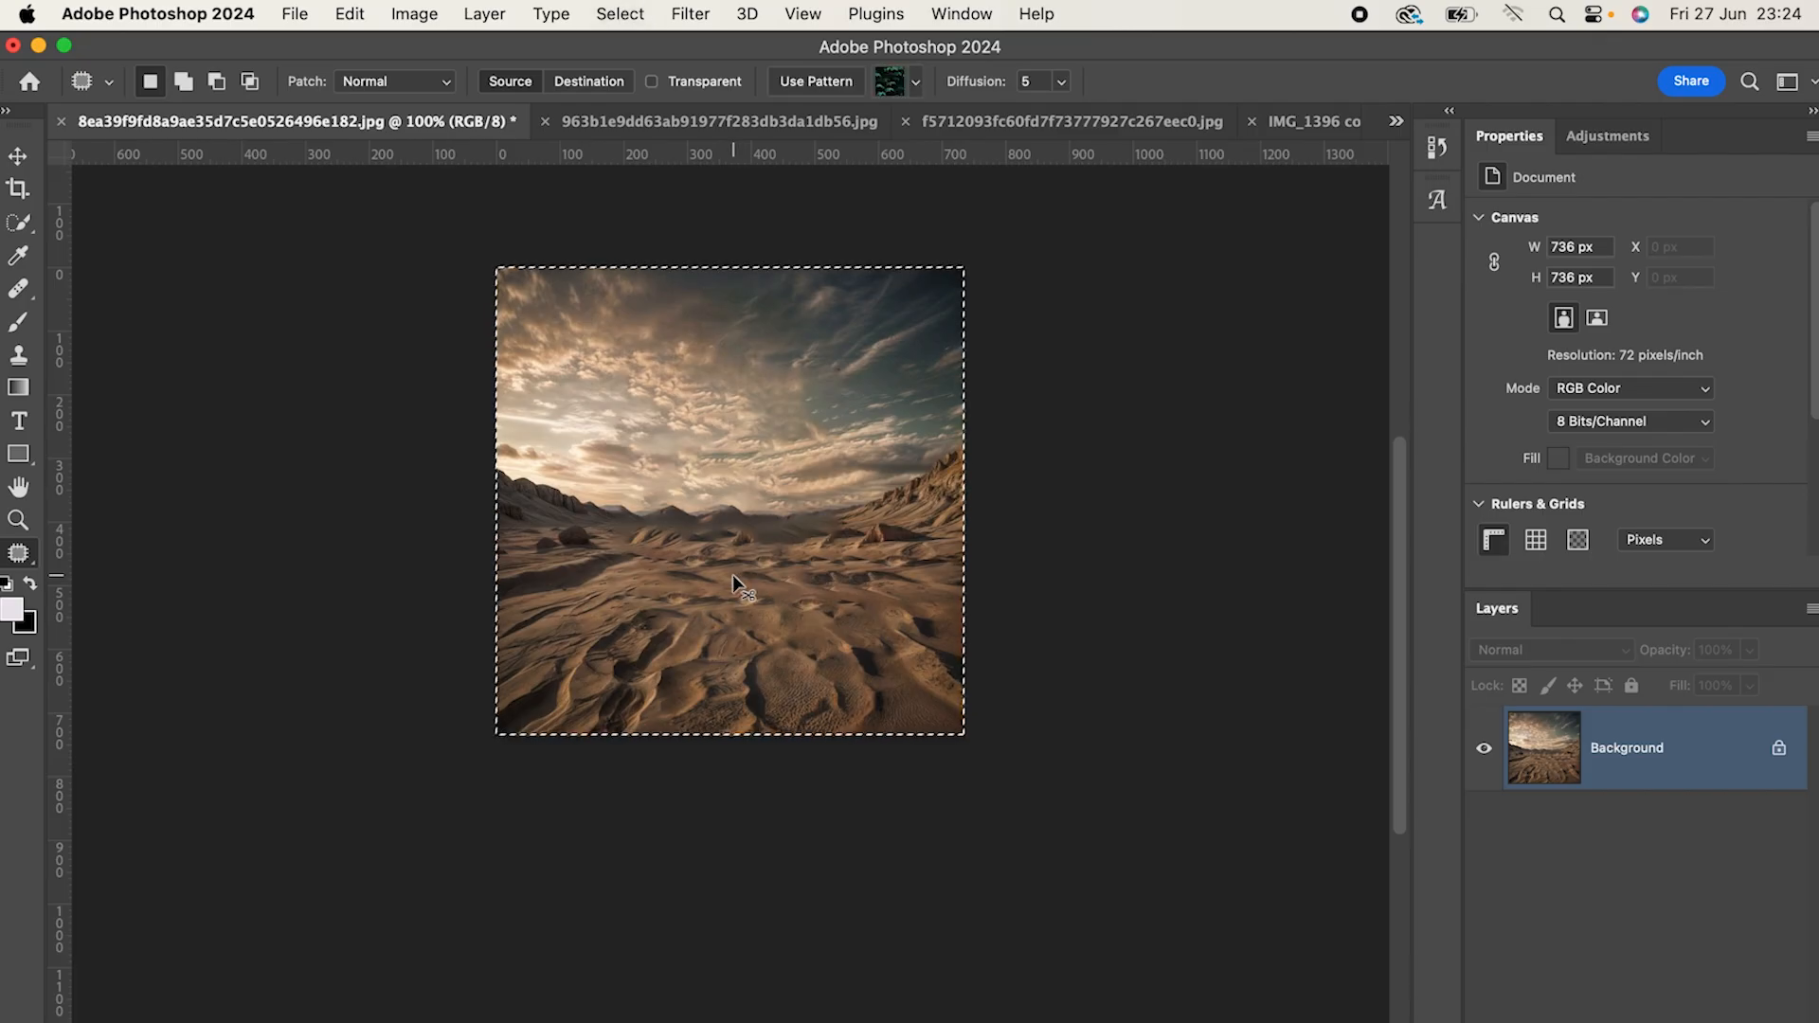
pyautogui.press('super+c')
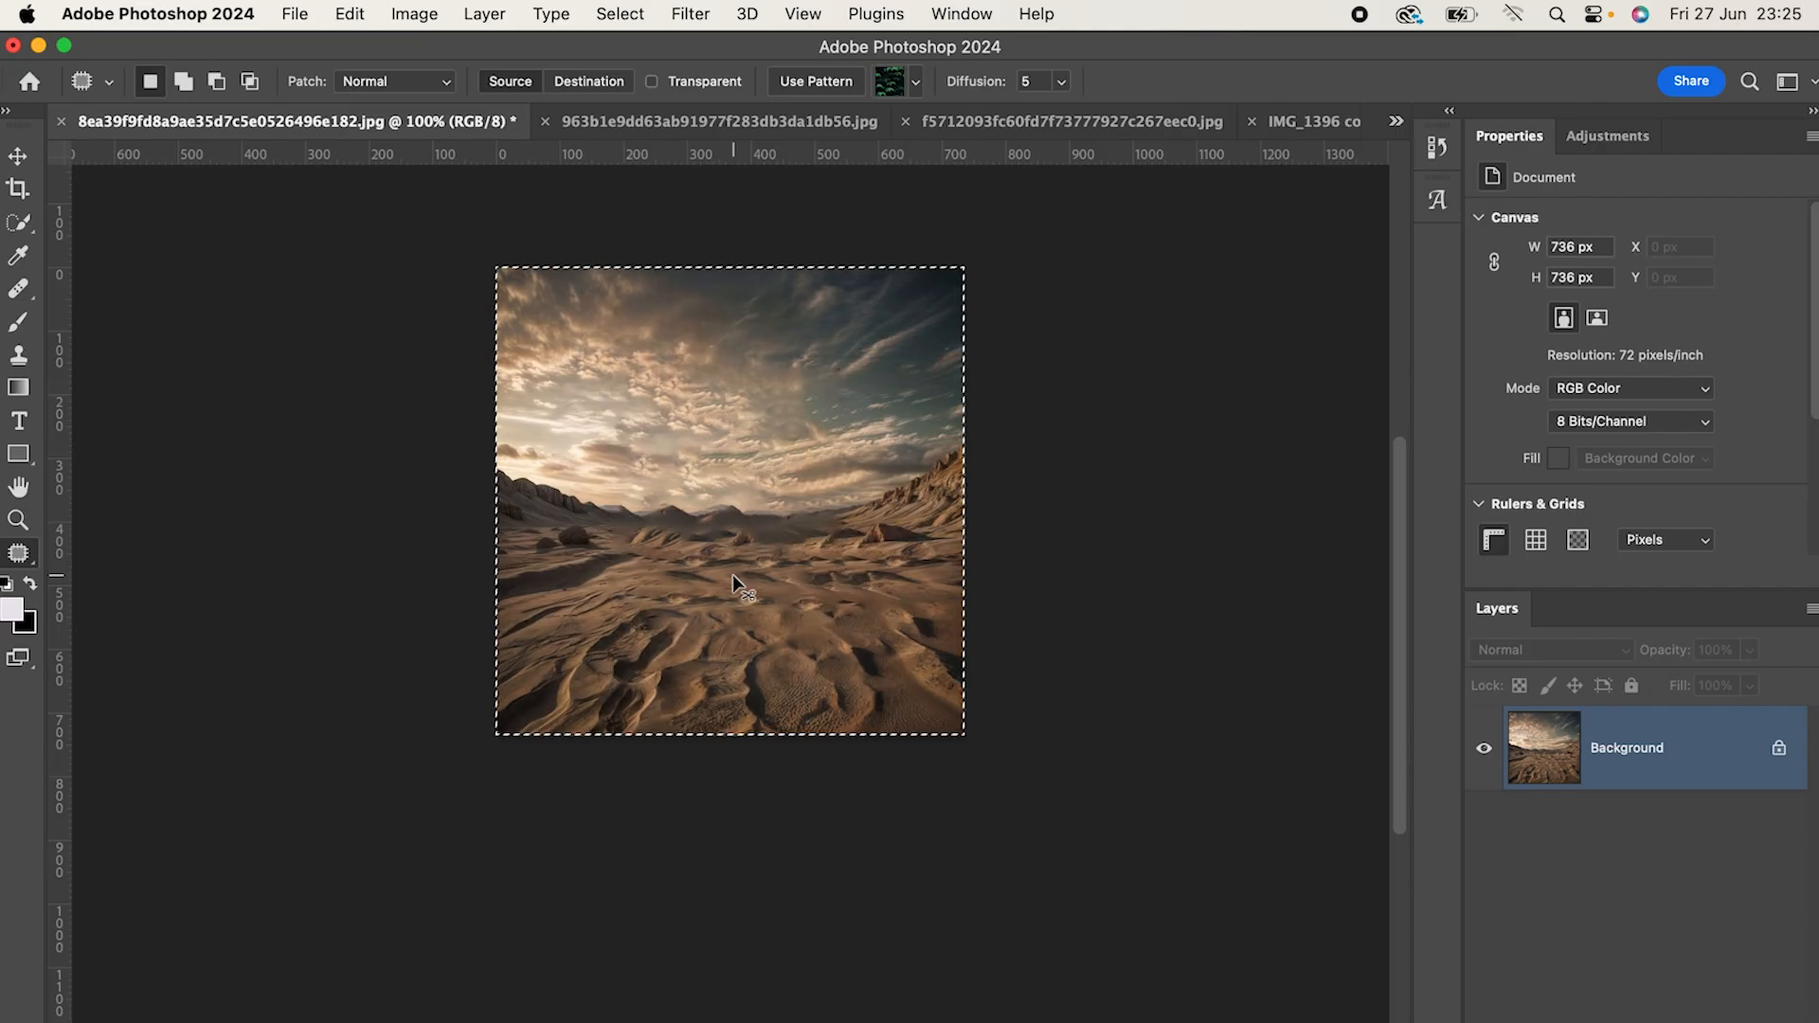
pyautogui.press('super+c')
pyautogui.press('super+c')
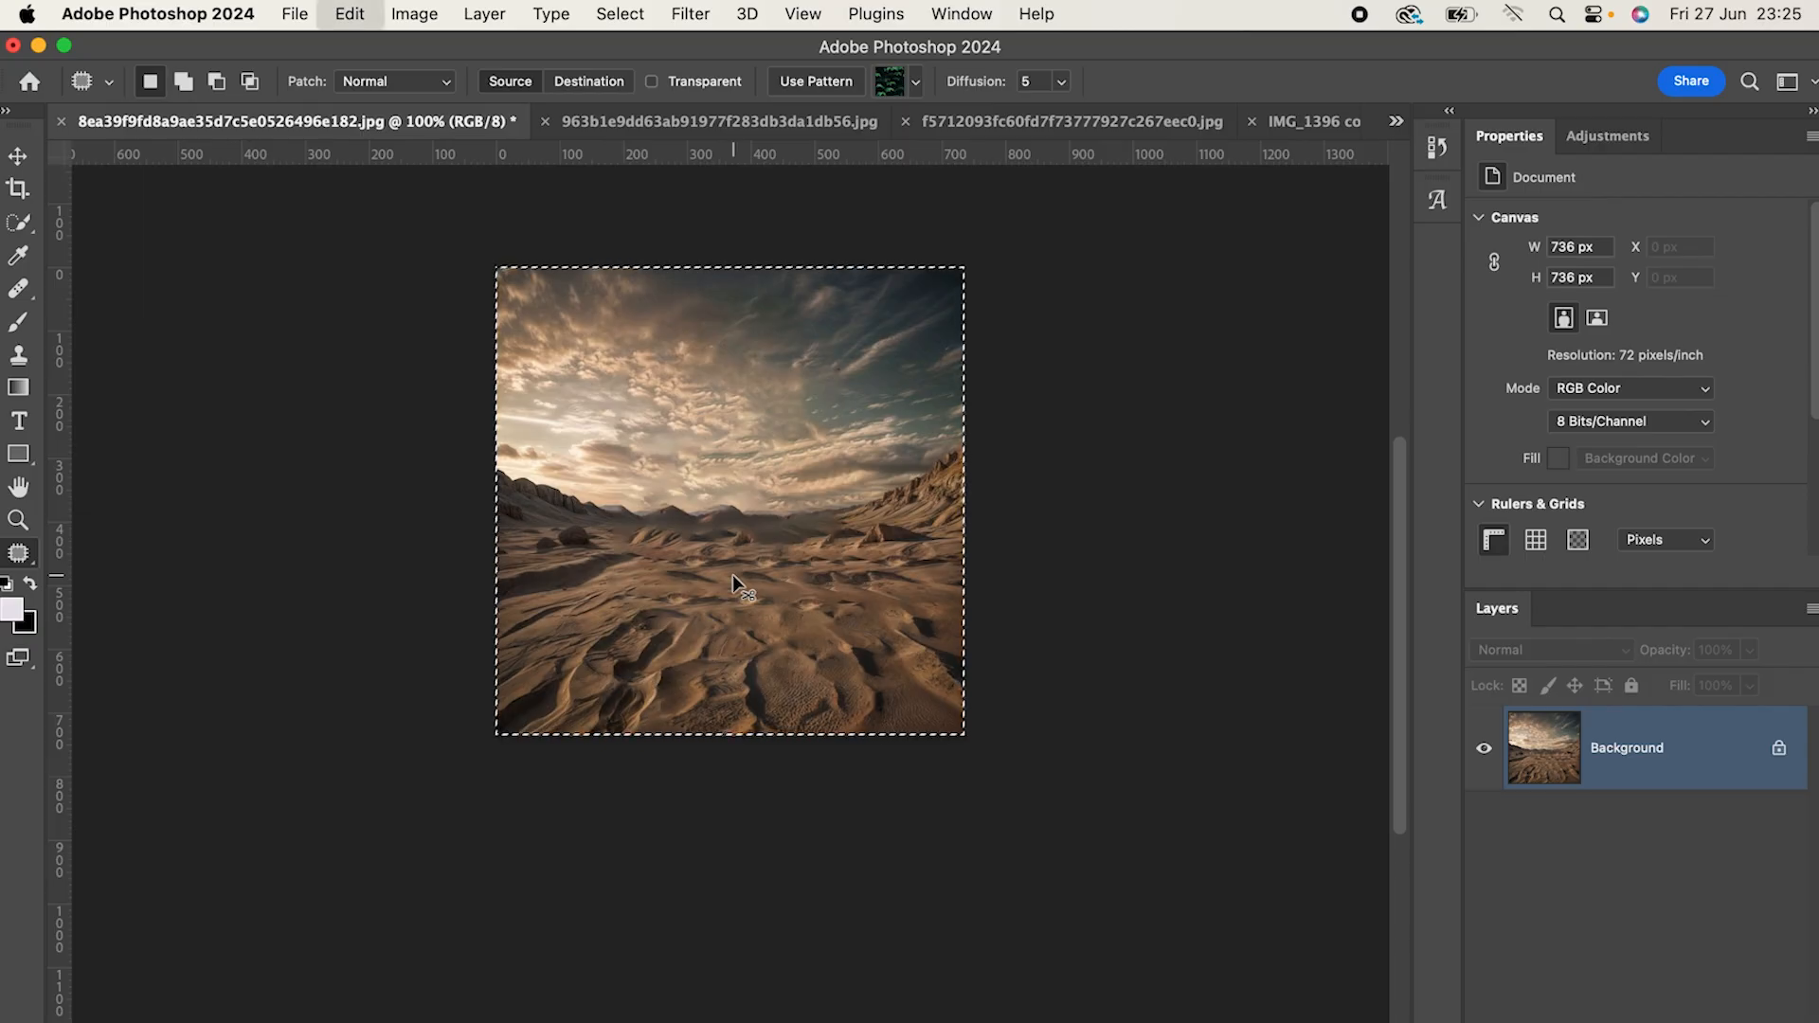
pyautogui.click(1326, 121)
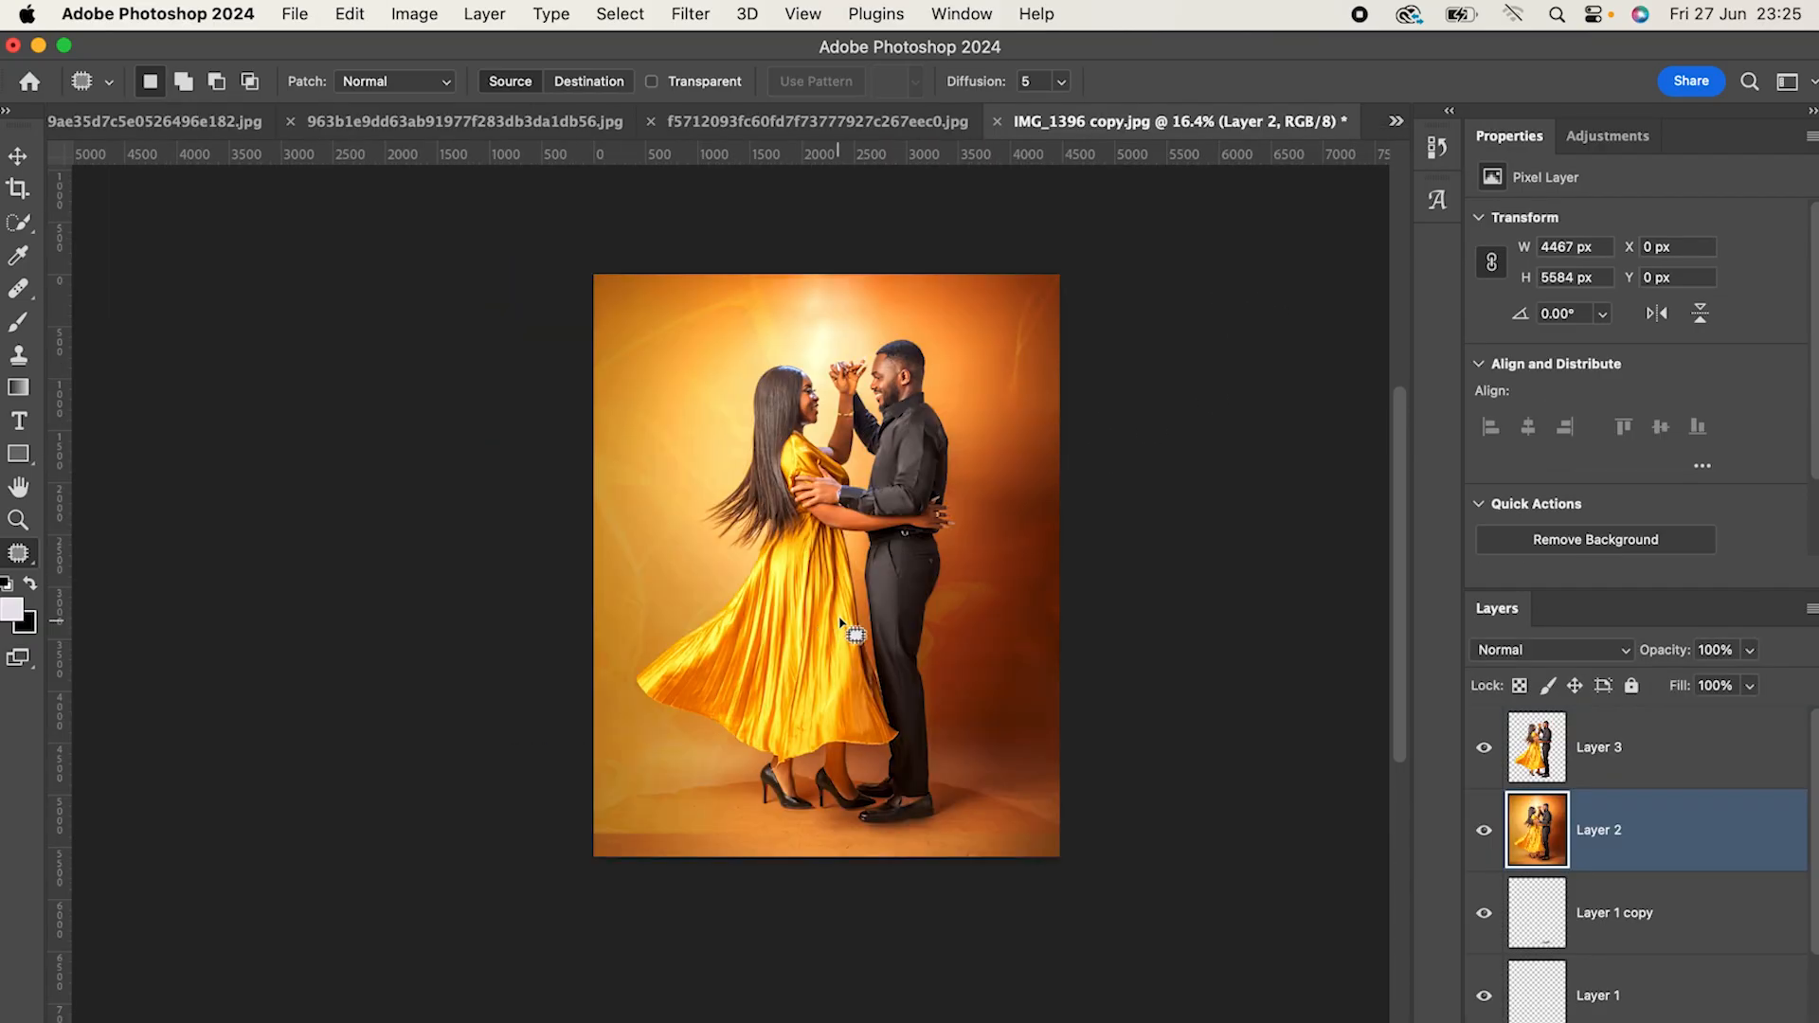
pyautogui.press('v')
pyautogui.press('super')
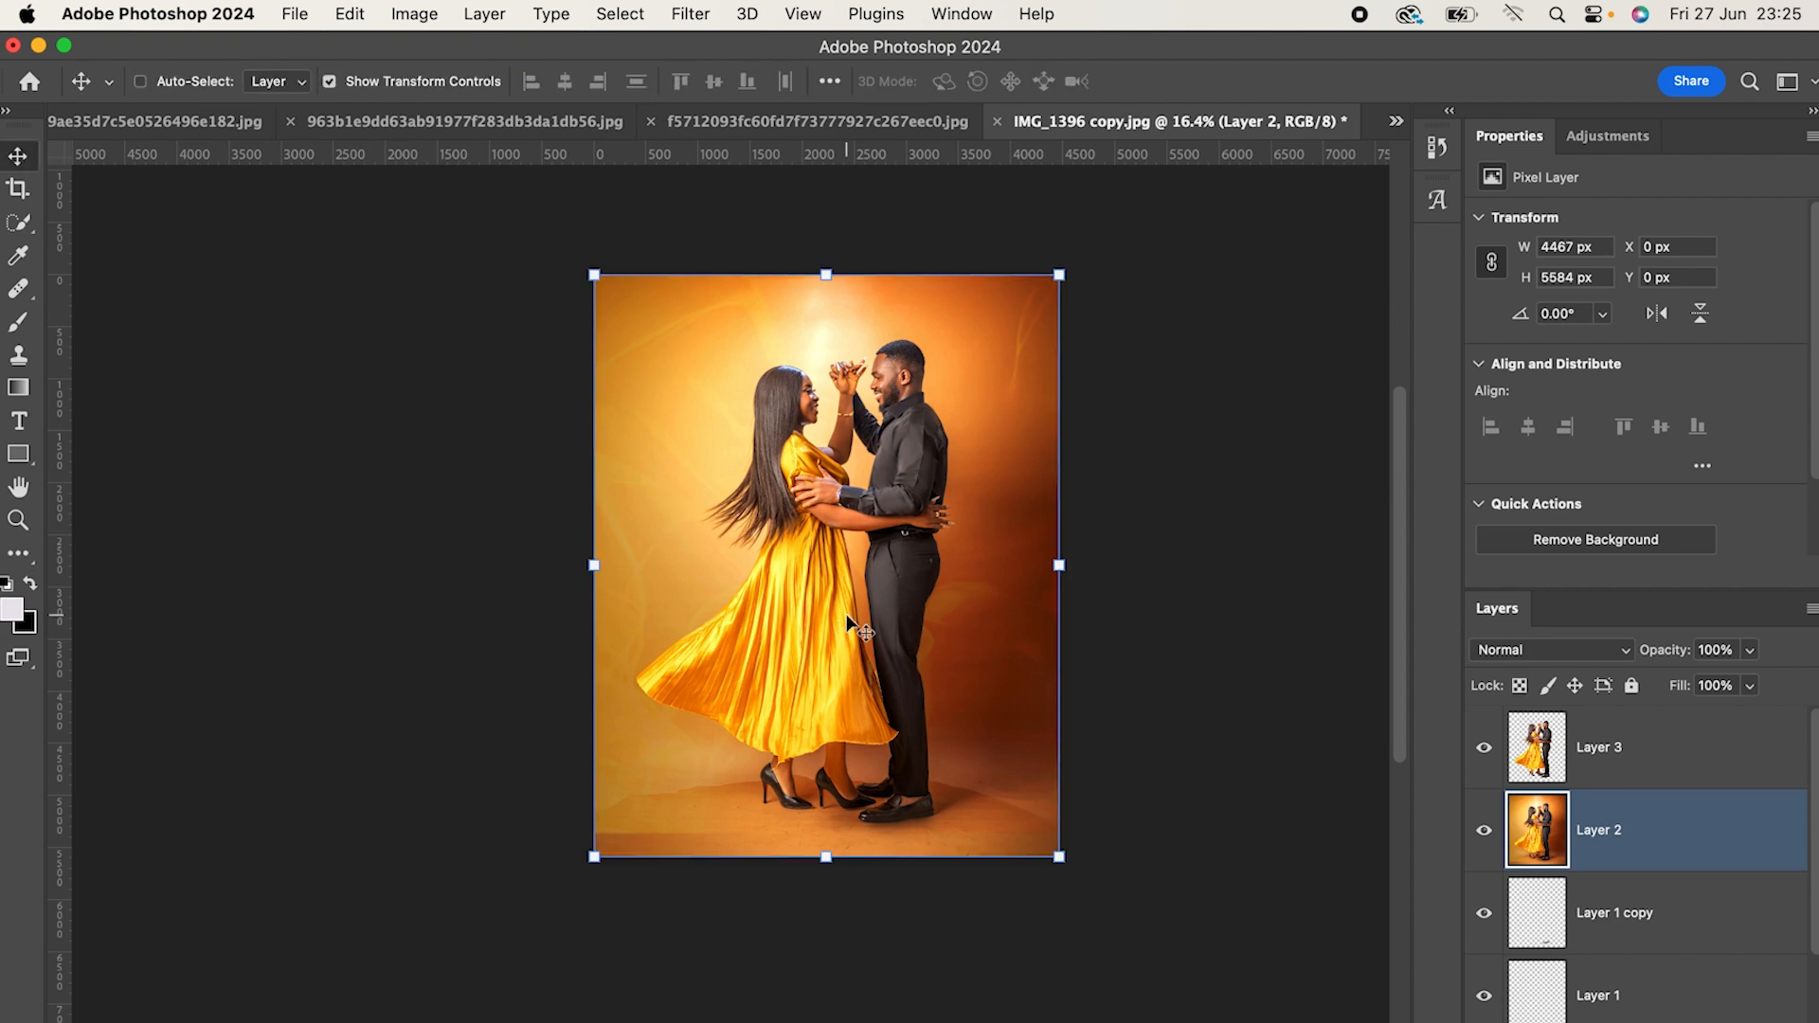
pyautogui.press('super+v')
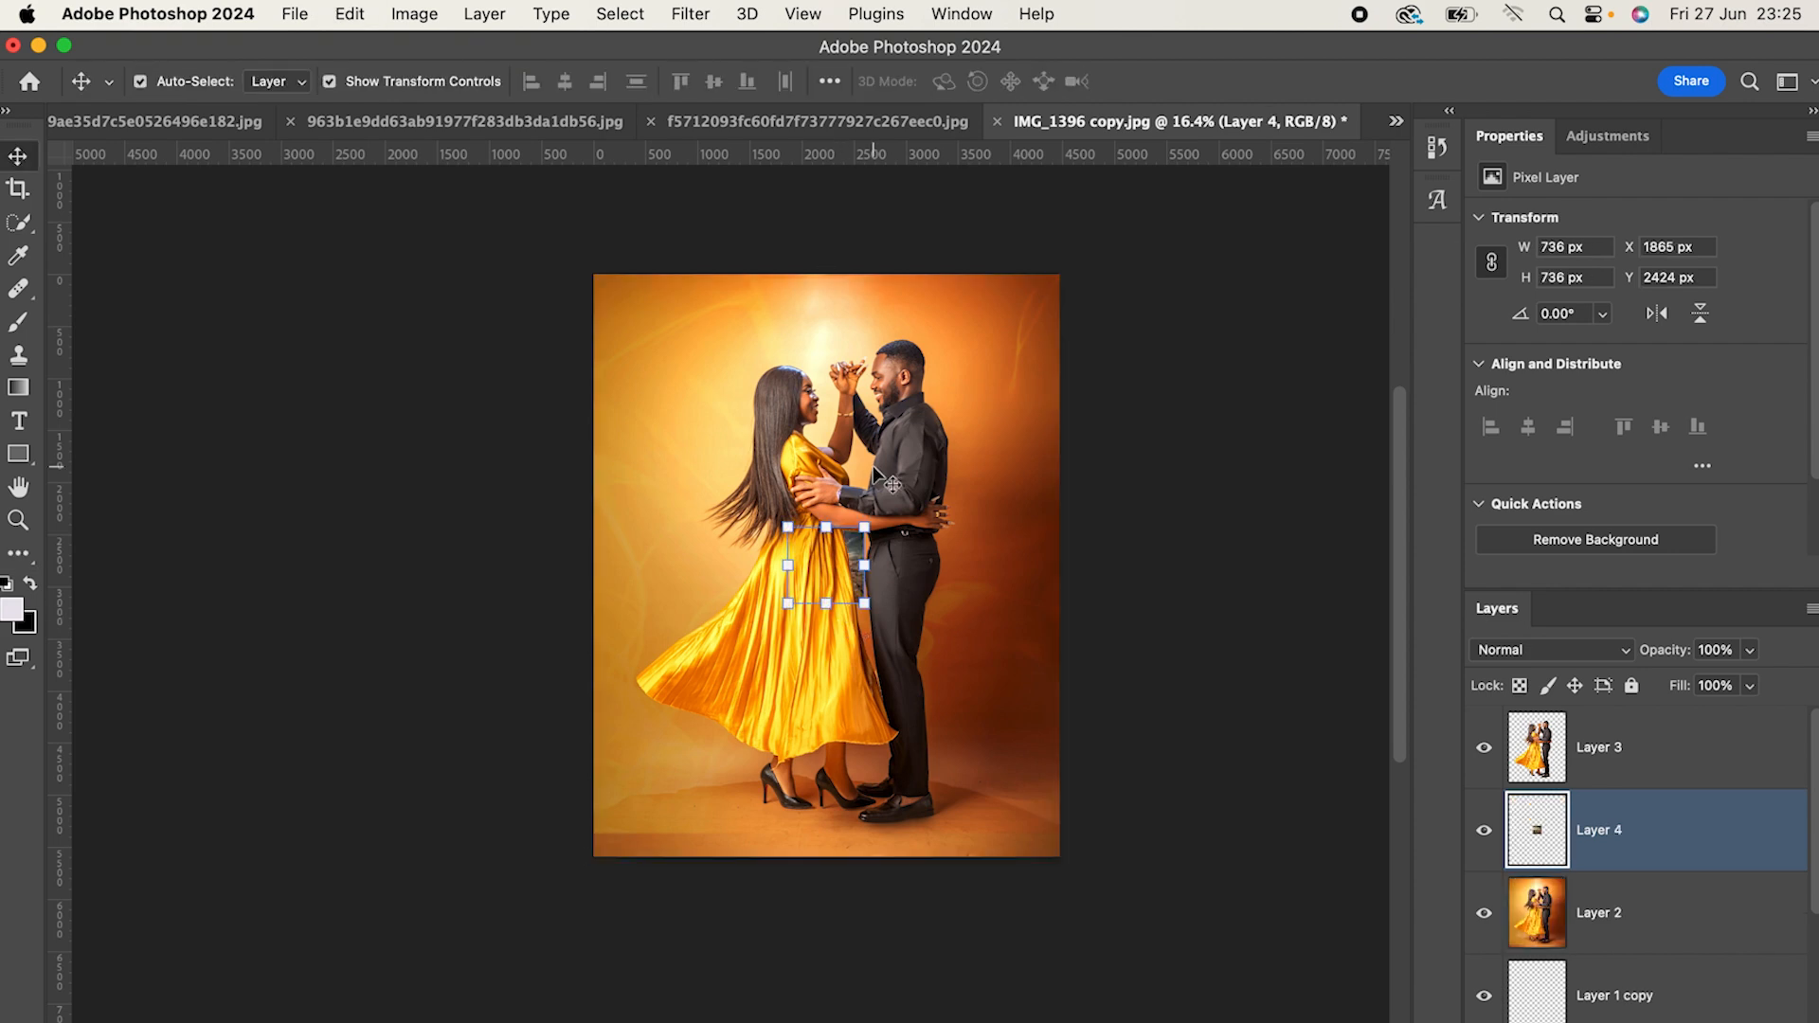
# Step: Enlarge the pasted desert layer proportionally to about 5618 × 5619 px so it covers the whole canvas, and apply the transform
pyautogui.moveTo(822, 528); pyautogui.dragTo(826, 251)
pyautogui.moveTo(826, 603); pyautogui.dragTo(846, 846)
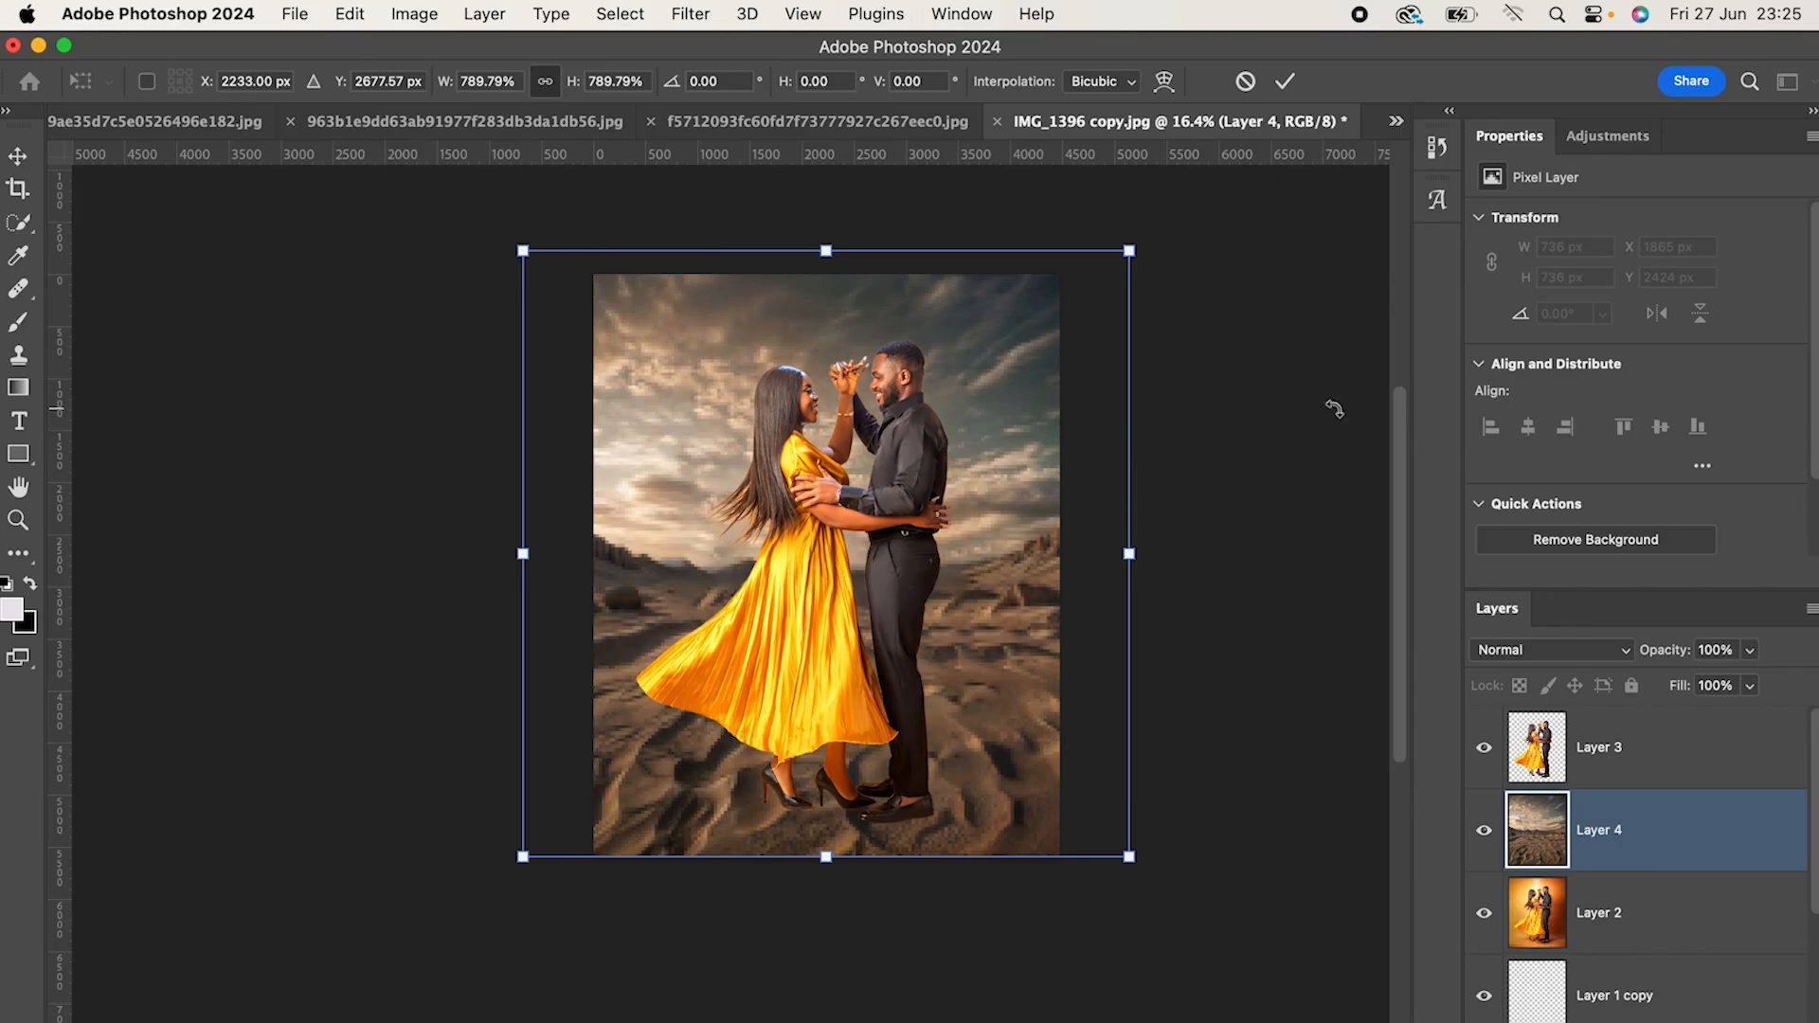
pyautogui.click(1283, 81)
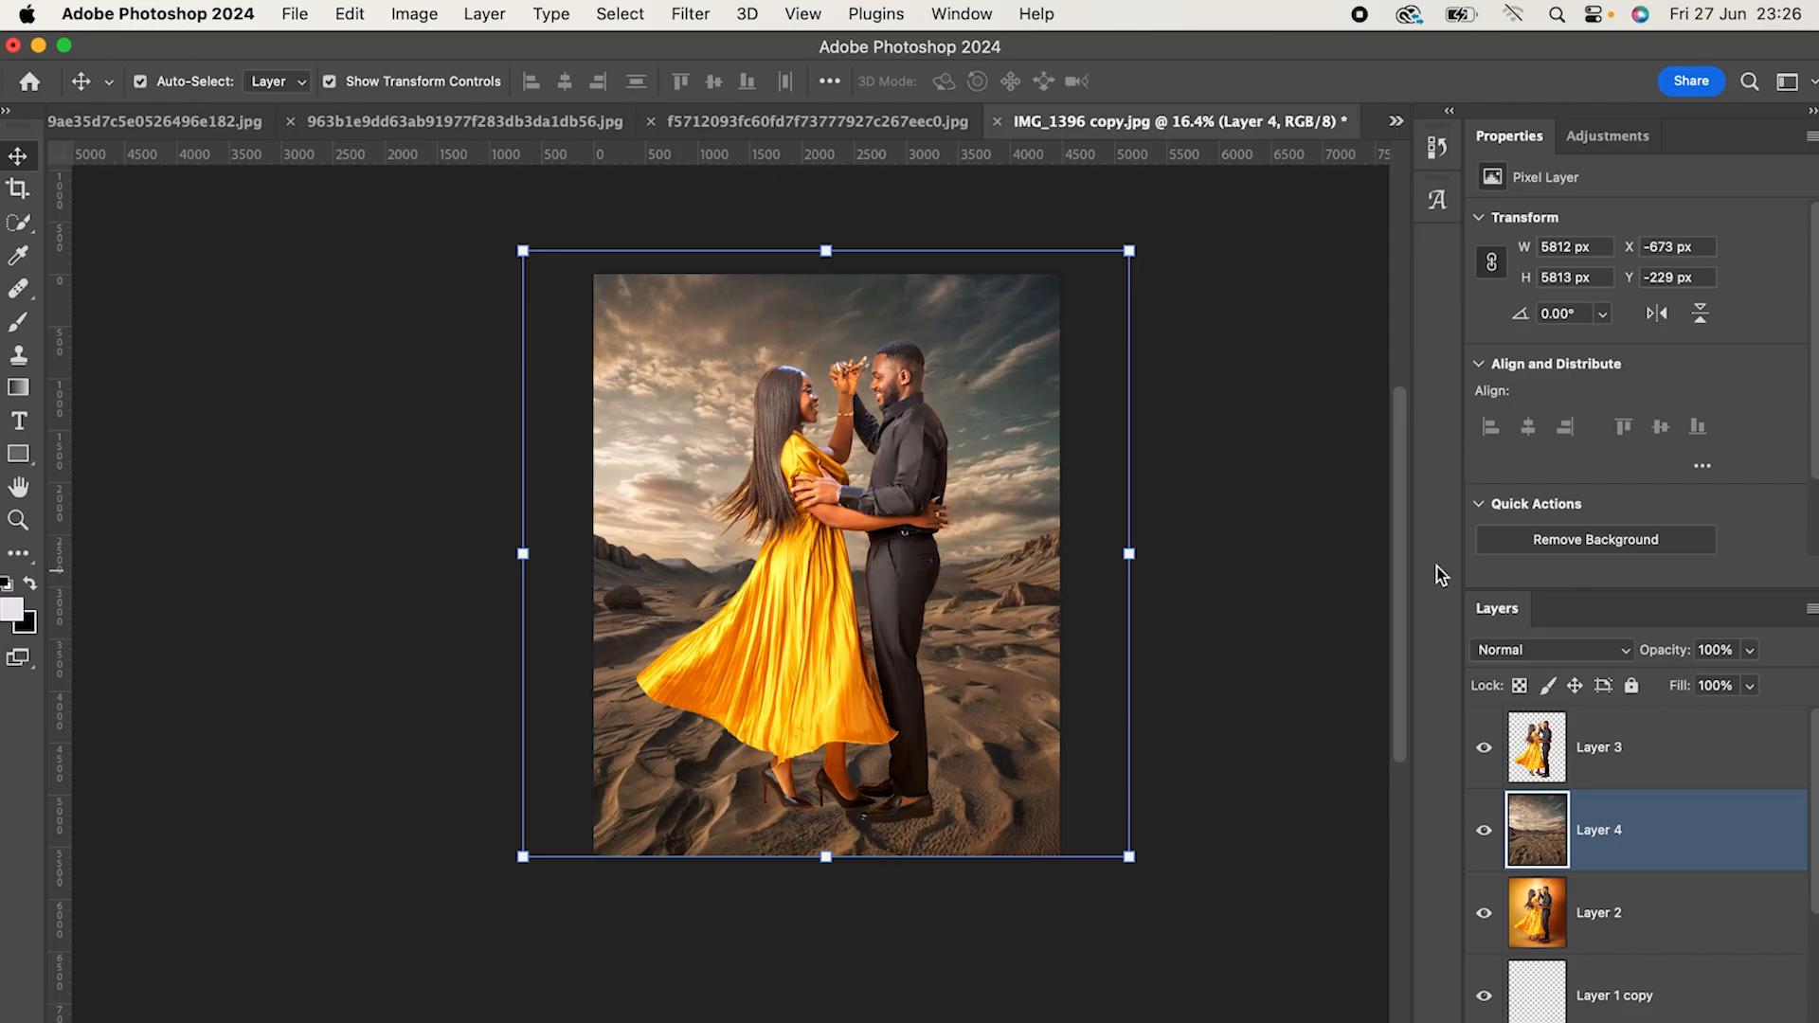
pyautogui.moveTo(523, 251)
pyautogui.mouseDown()
pyautogui.moveTo(564, 294)
pyautogui.moveTo(543, 271)
pyautogui.mouseUp()
pyautogui.click(1286, 83)
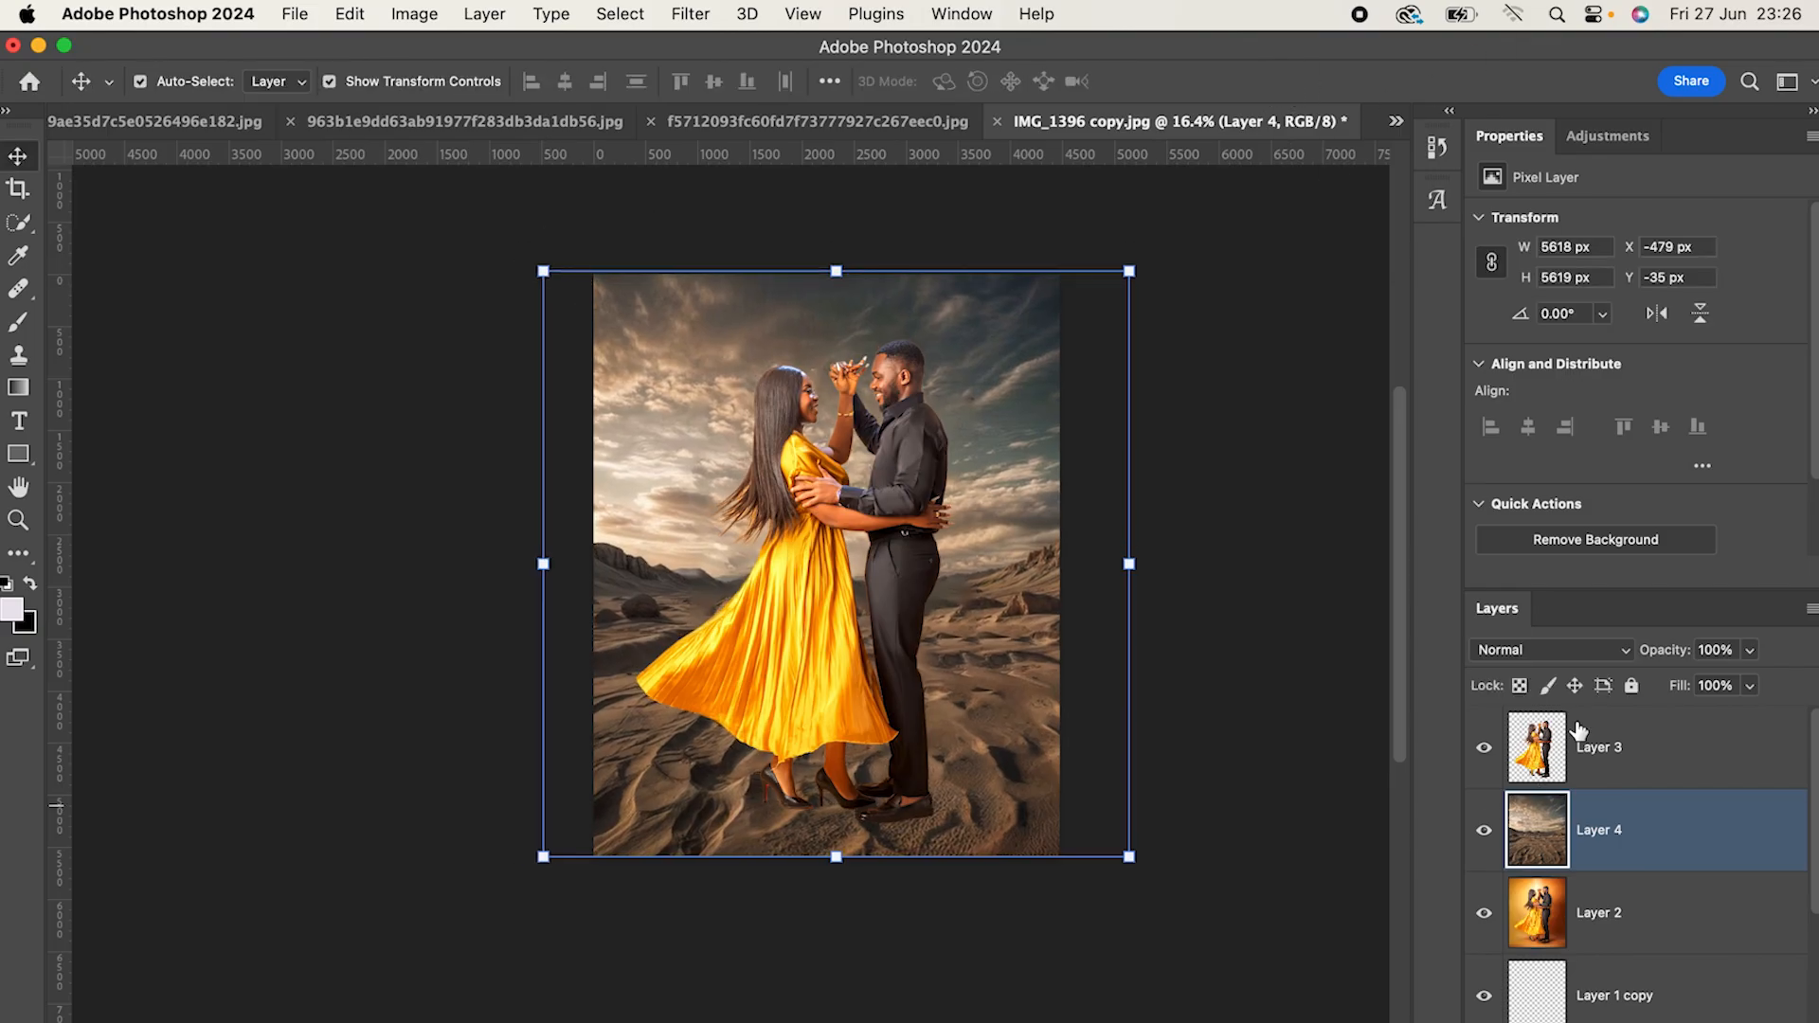
# Step: Blend the desert Layer 4 in Hard Light mode at 50% opacity and check the ground around the couple's shoes
pyautogui.click(1553, 652)
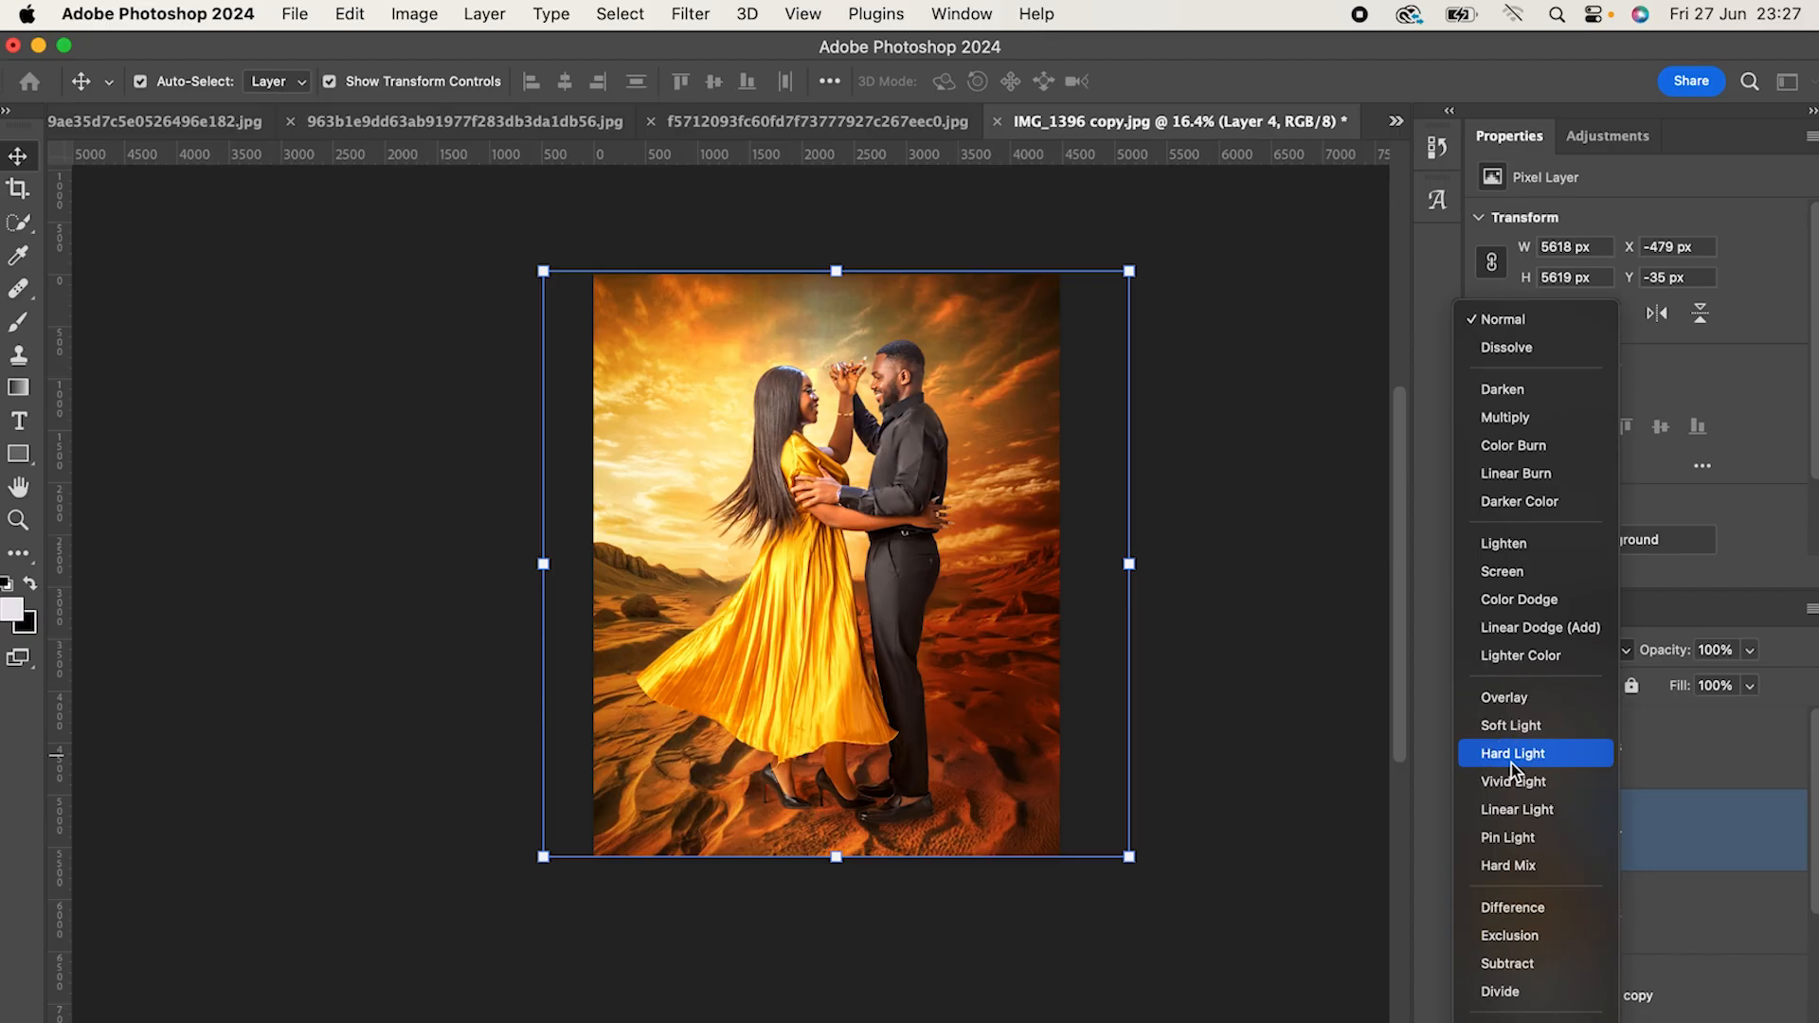
pyautogui.click(1510, 763)
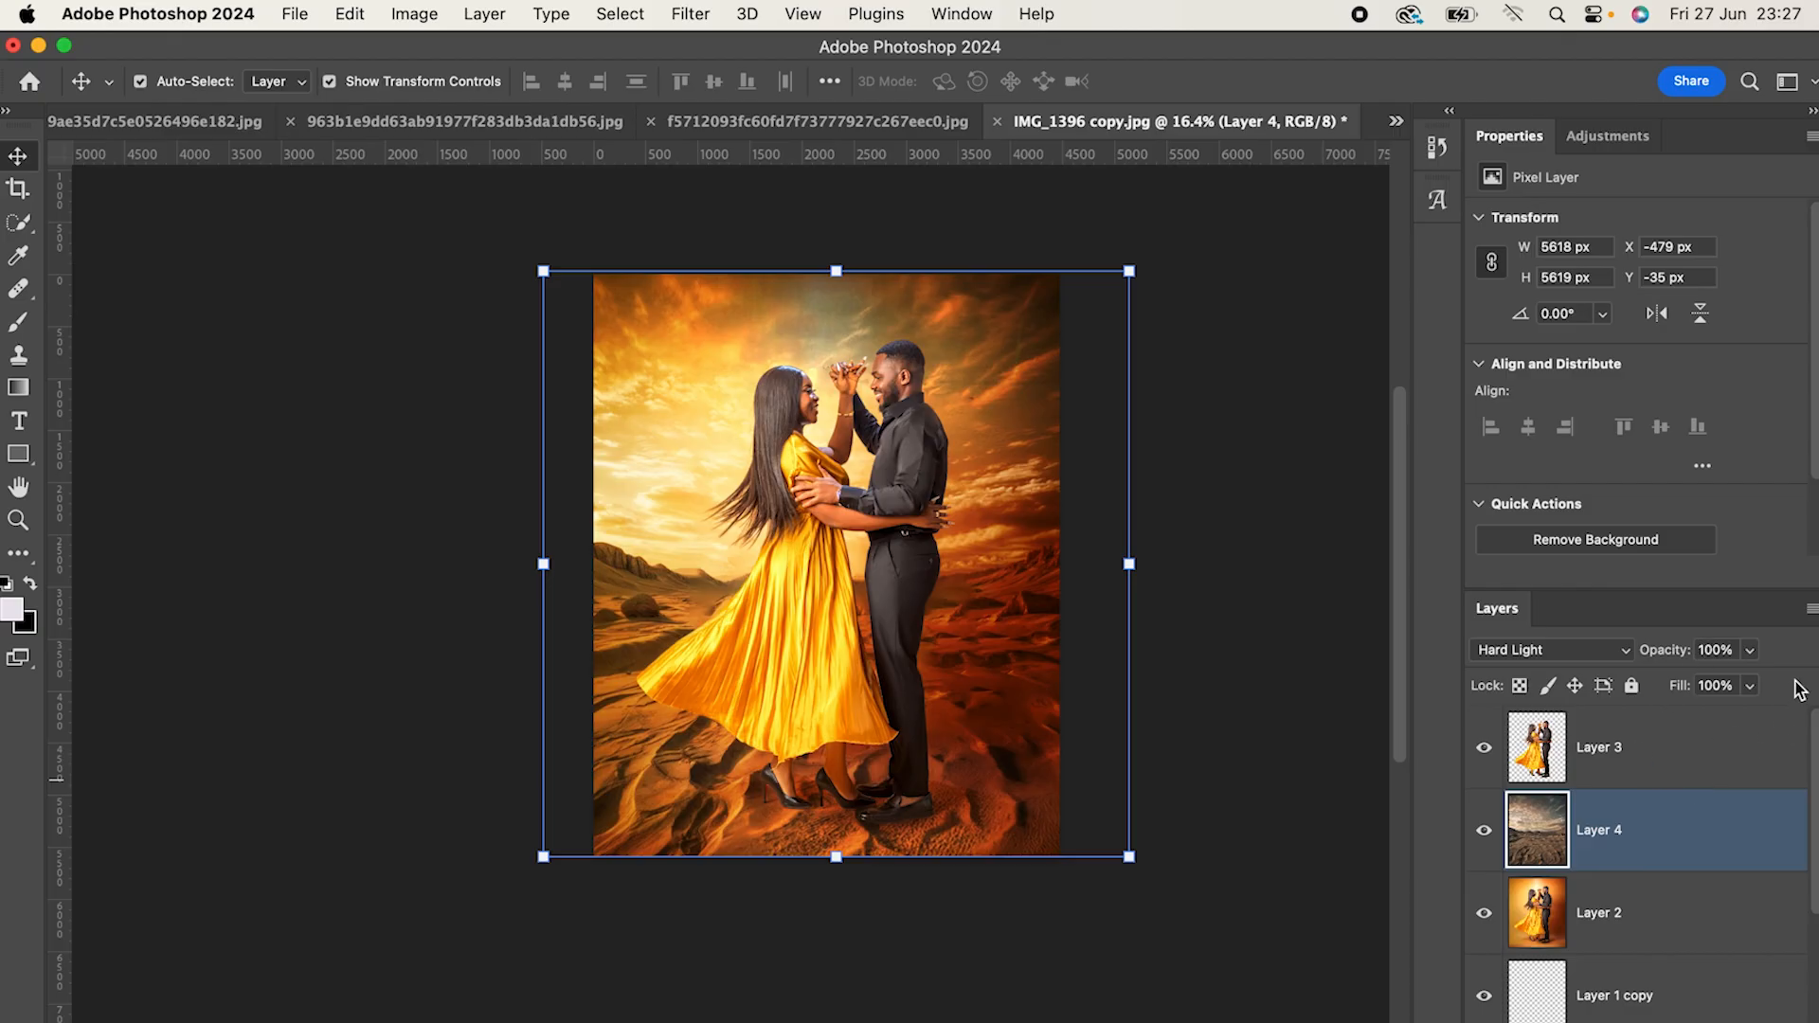
pyautogui.click(1749, 652)
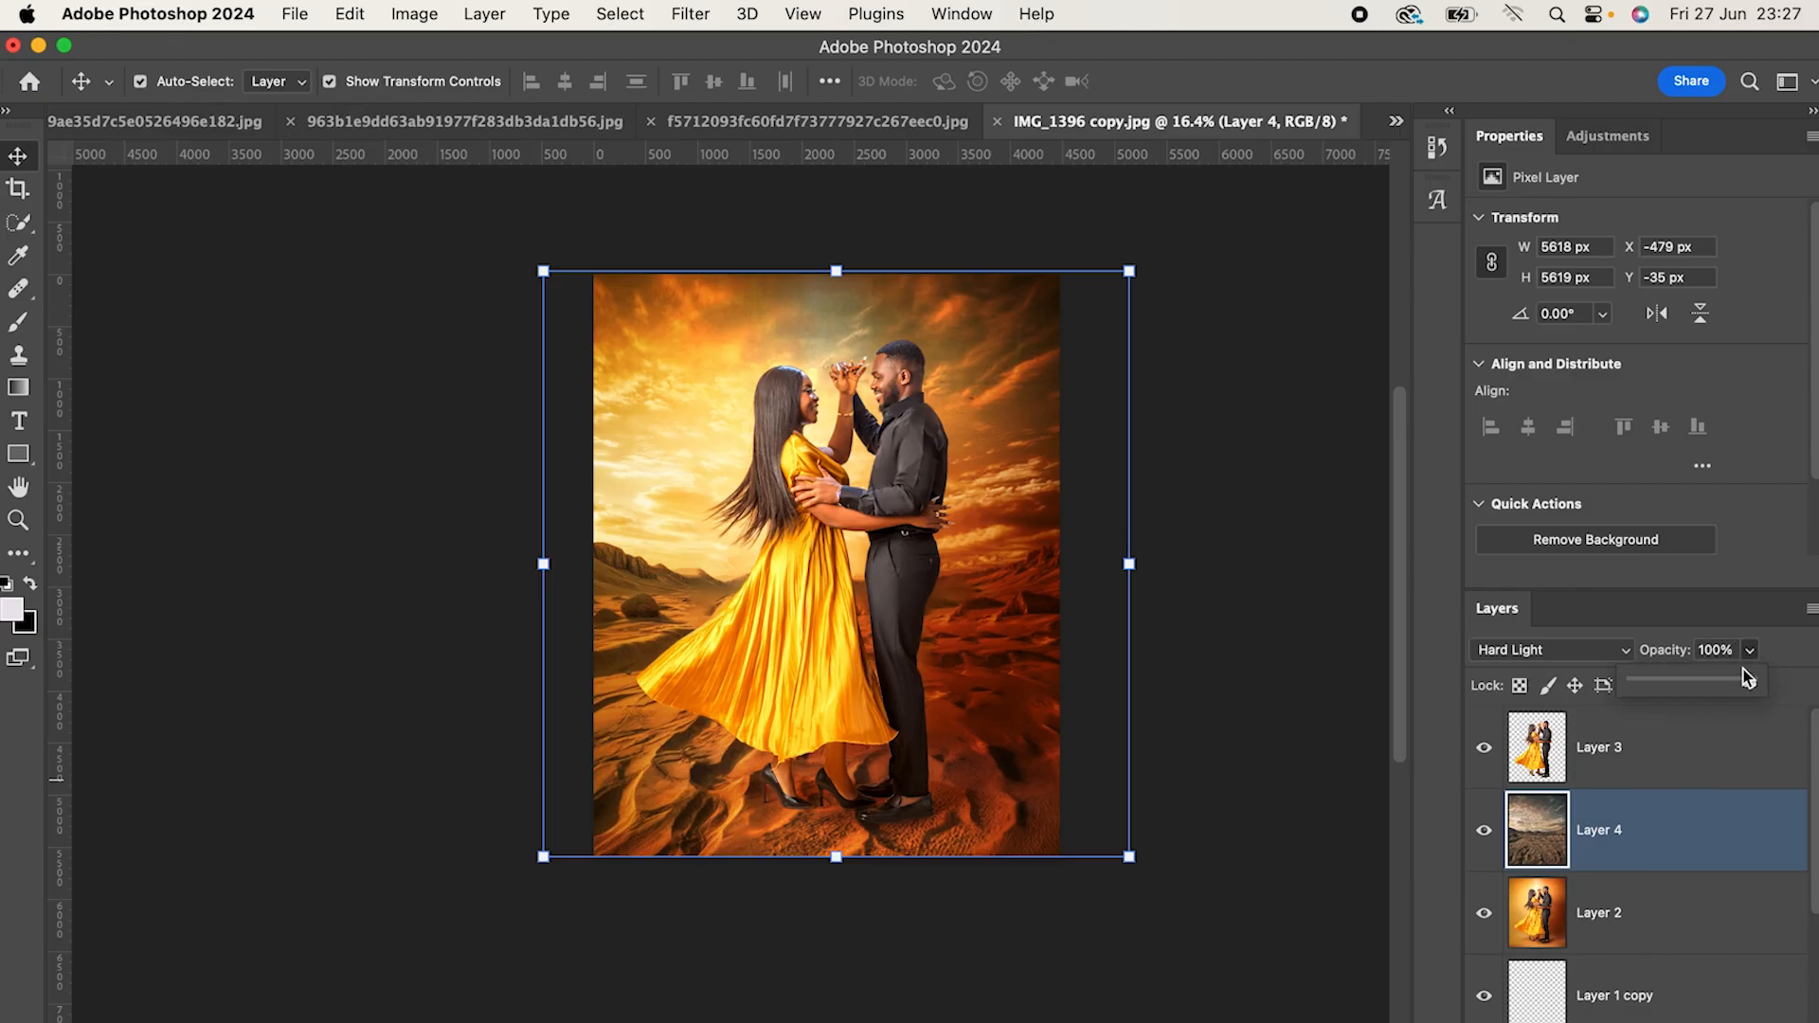
pyautogui.click(1696, 682)
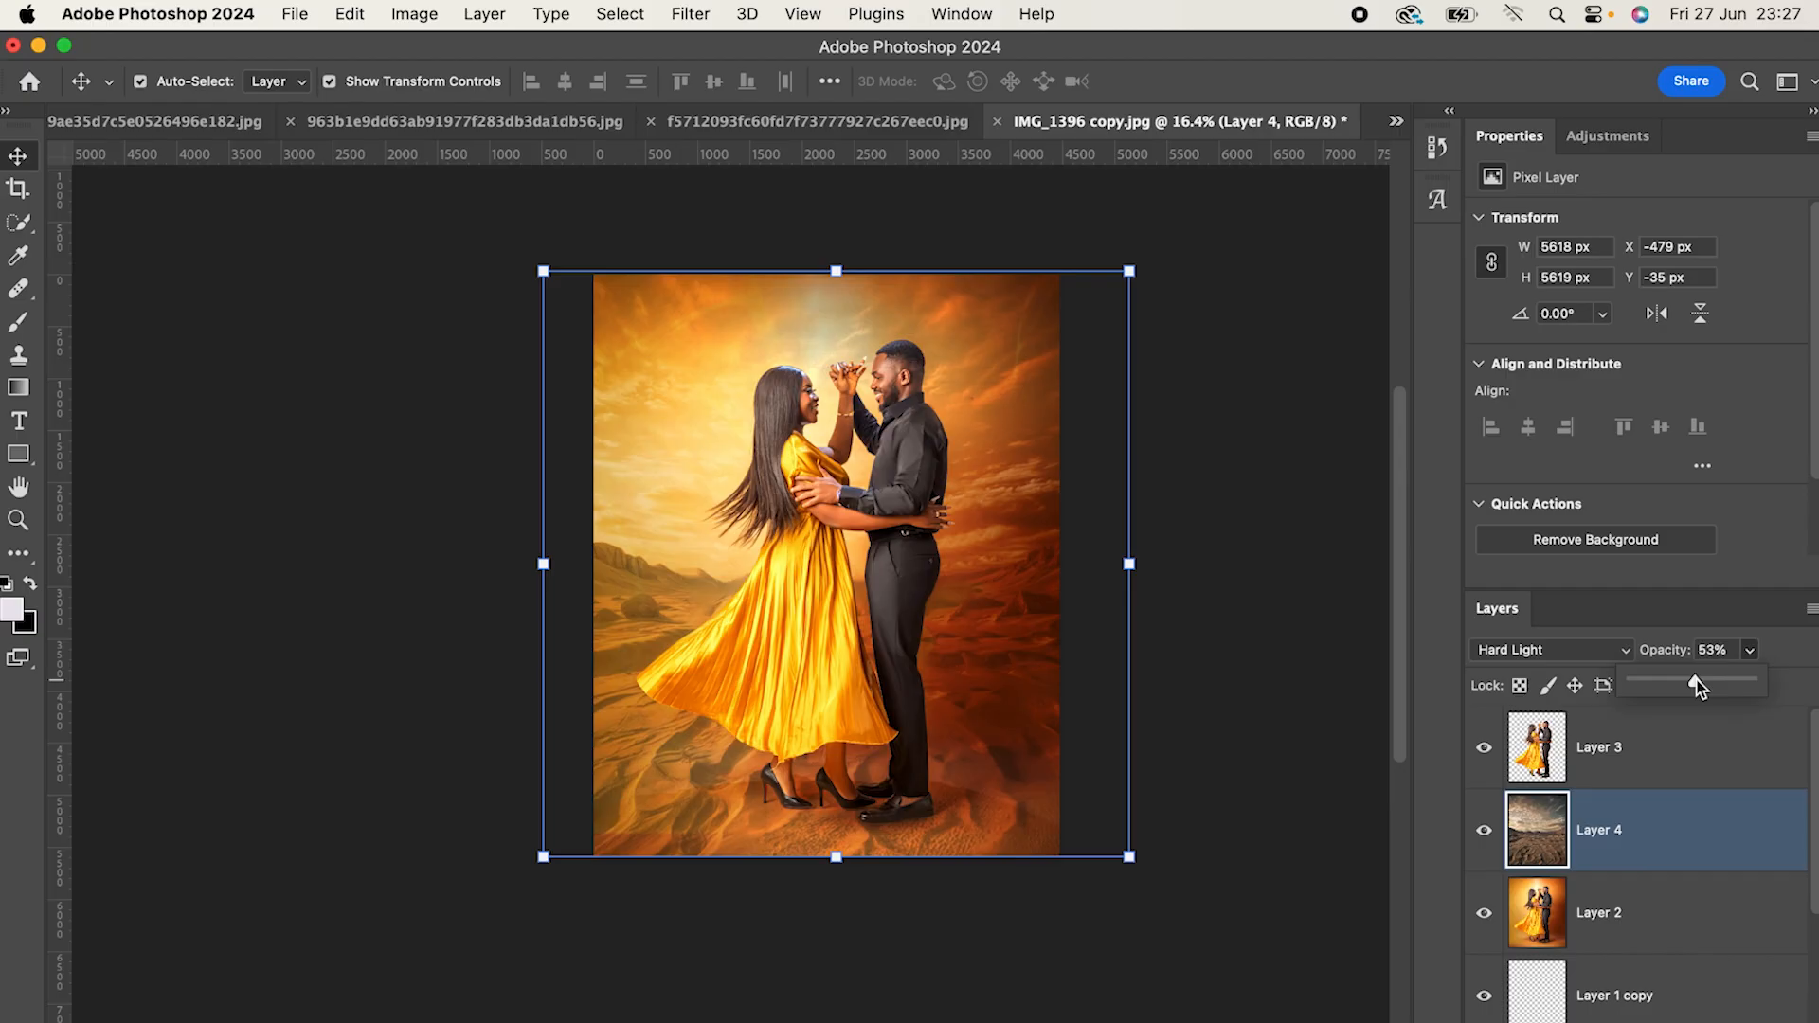
pyautogui.moveTo(1696, 681); pyautogui.dragTo(1693, 684)
pyautogui.scroll(5, 871, 855)
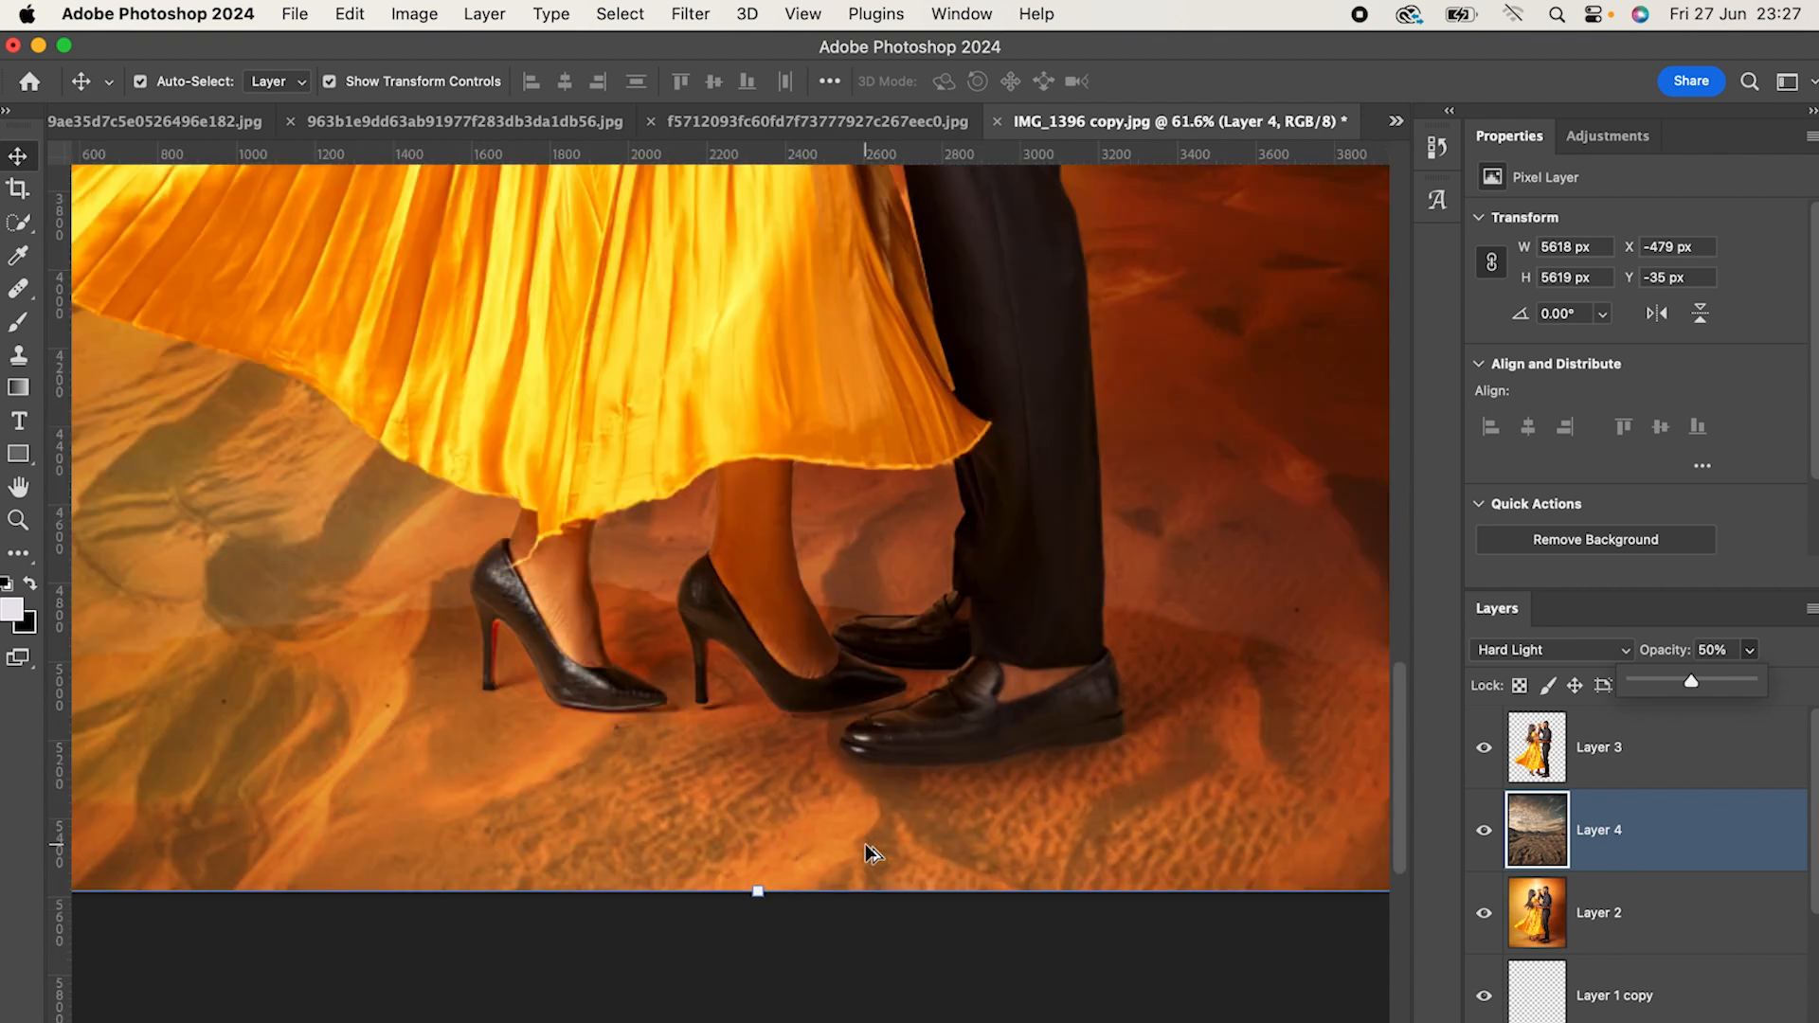
pyautogui.scroll(-2, 849, 784)
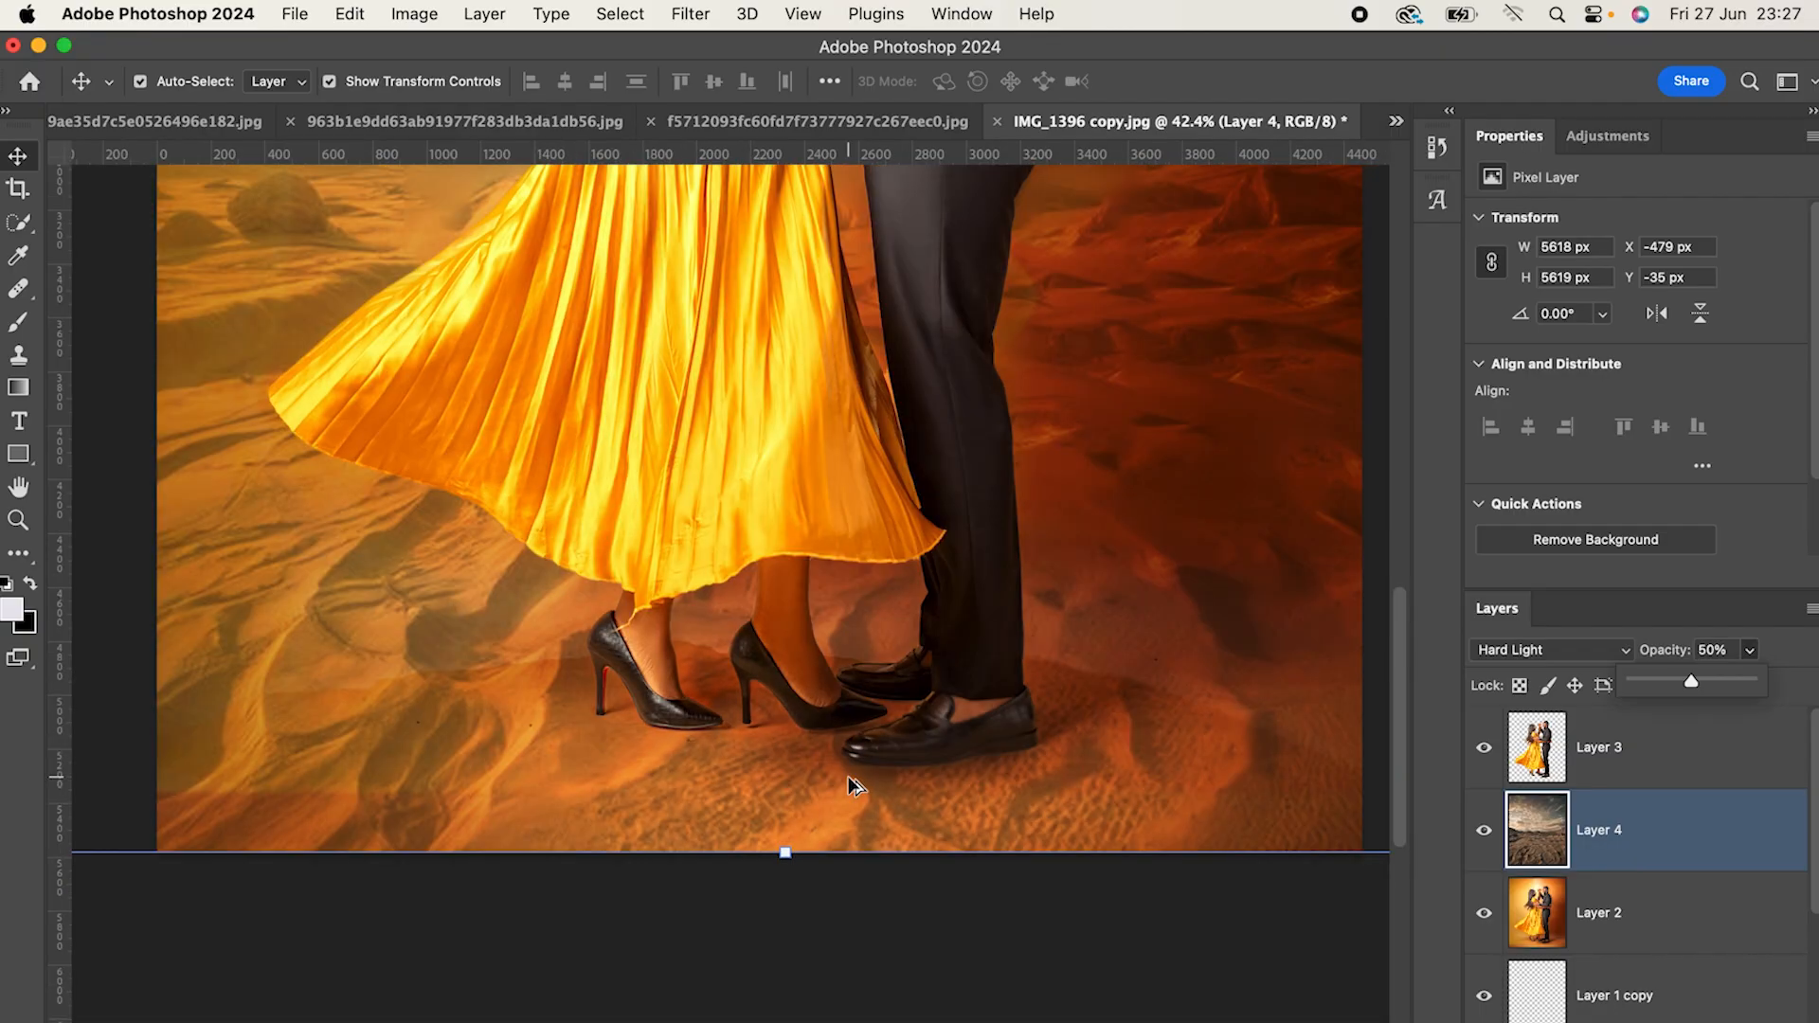
pyautogui.scroll(-3, 929, 796)
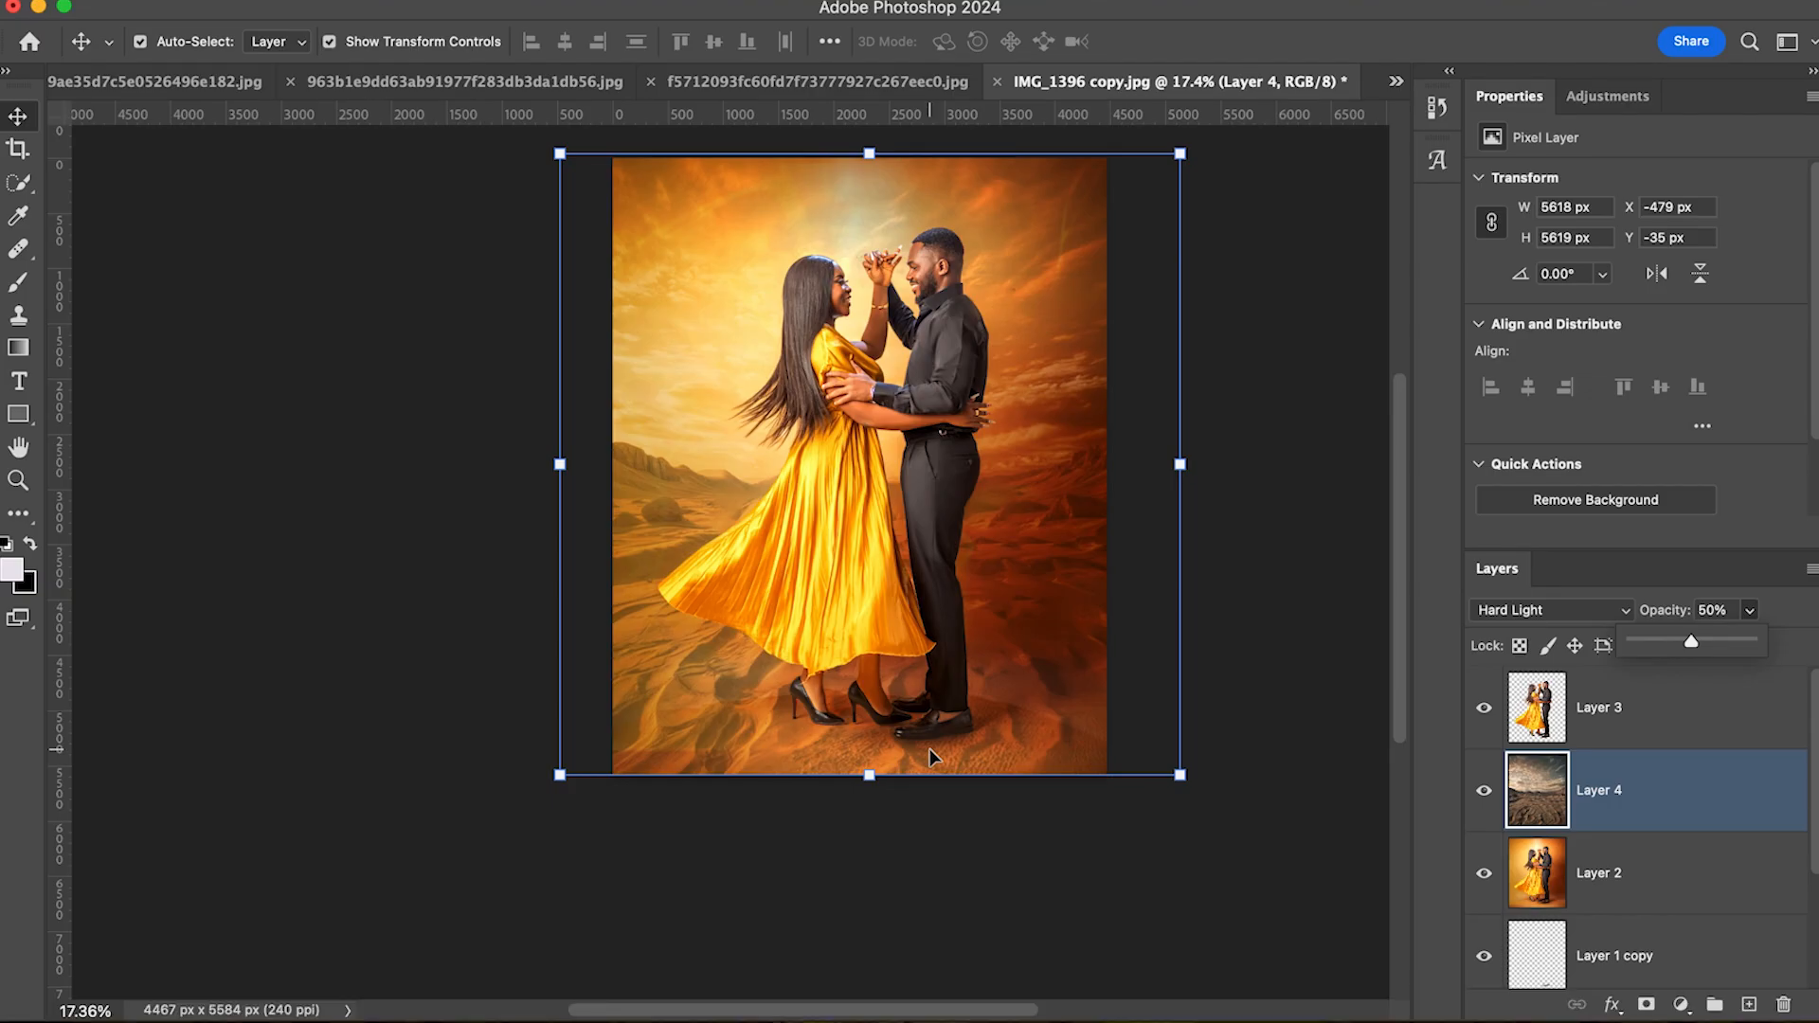
# Step: Add a layer mask to the desert Layer 4 and set the Brush tool to 1300 px with black as the foreground colour
pyautogui.click(1700, 706)
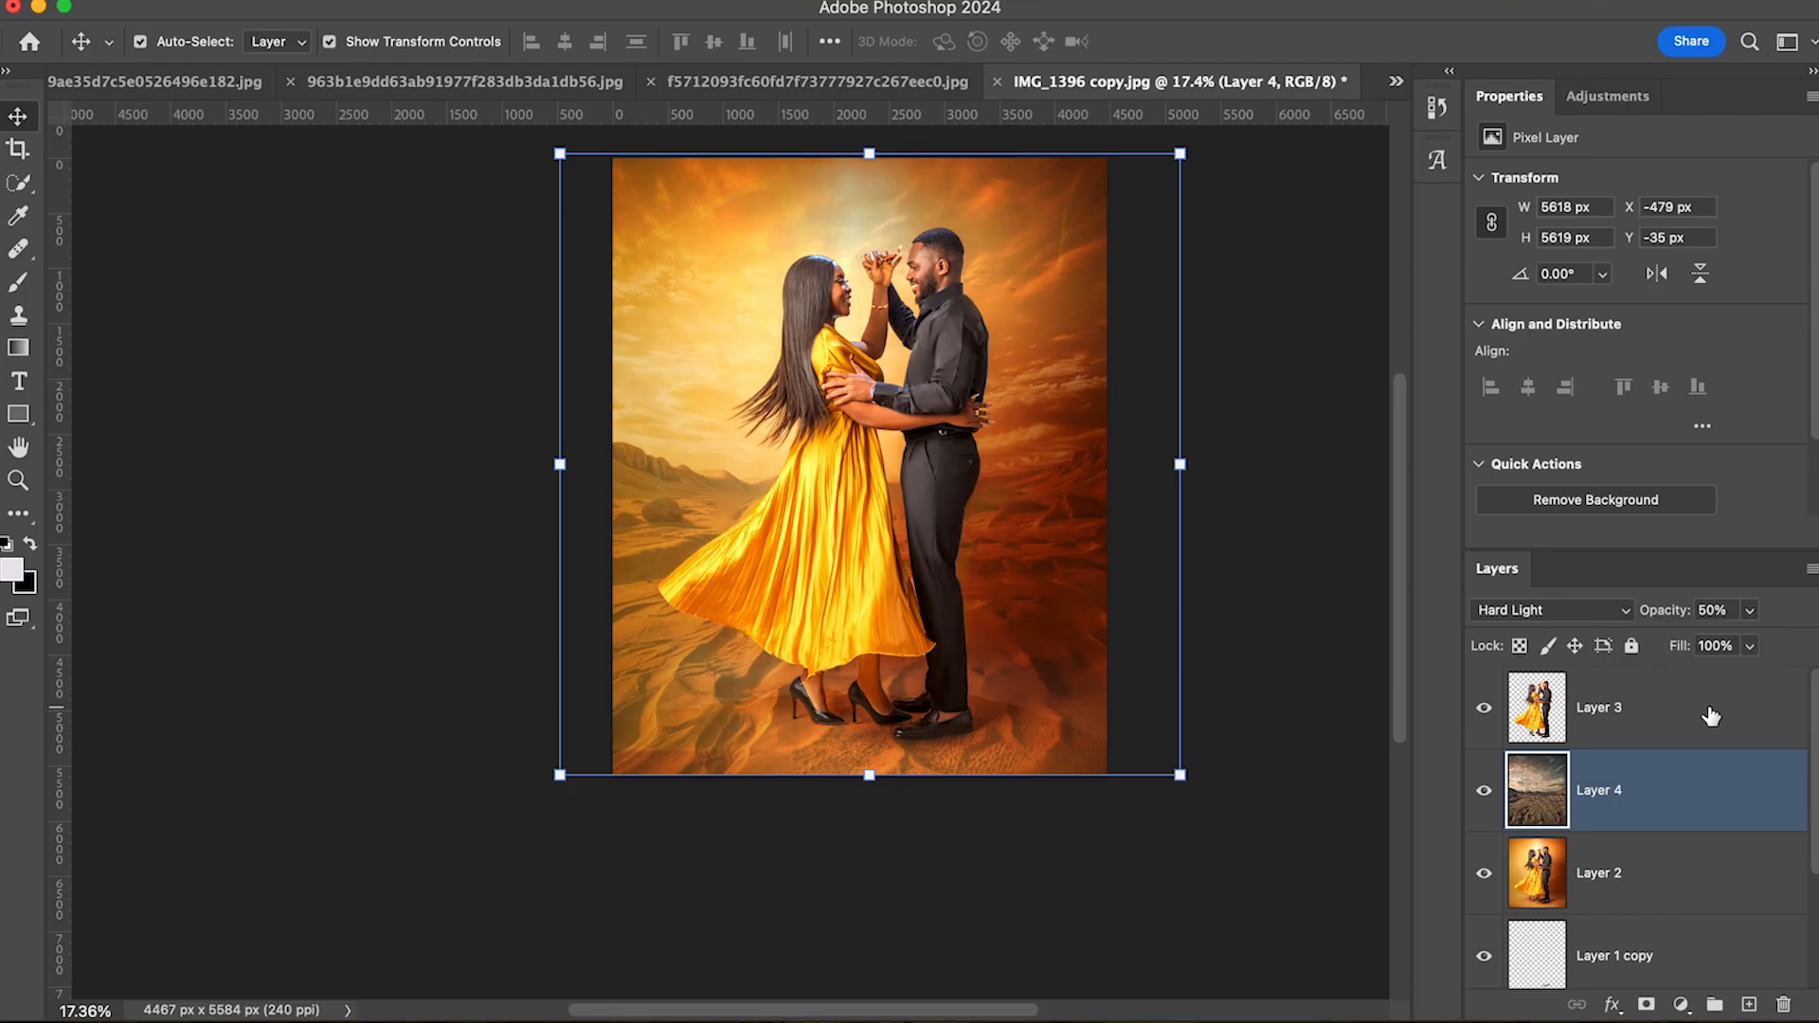
pyautogui.click(1612, 794)
pyautogui.click(1646, 1004)
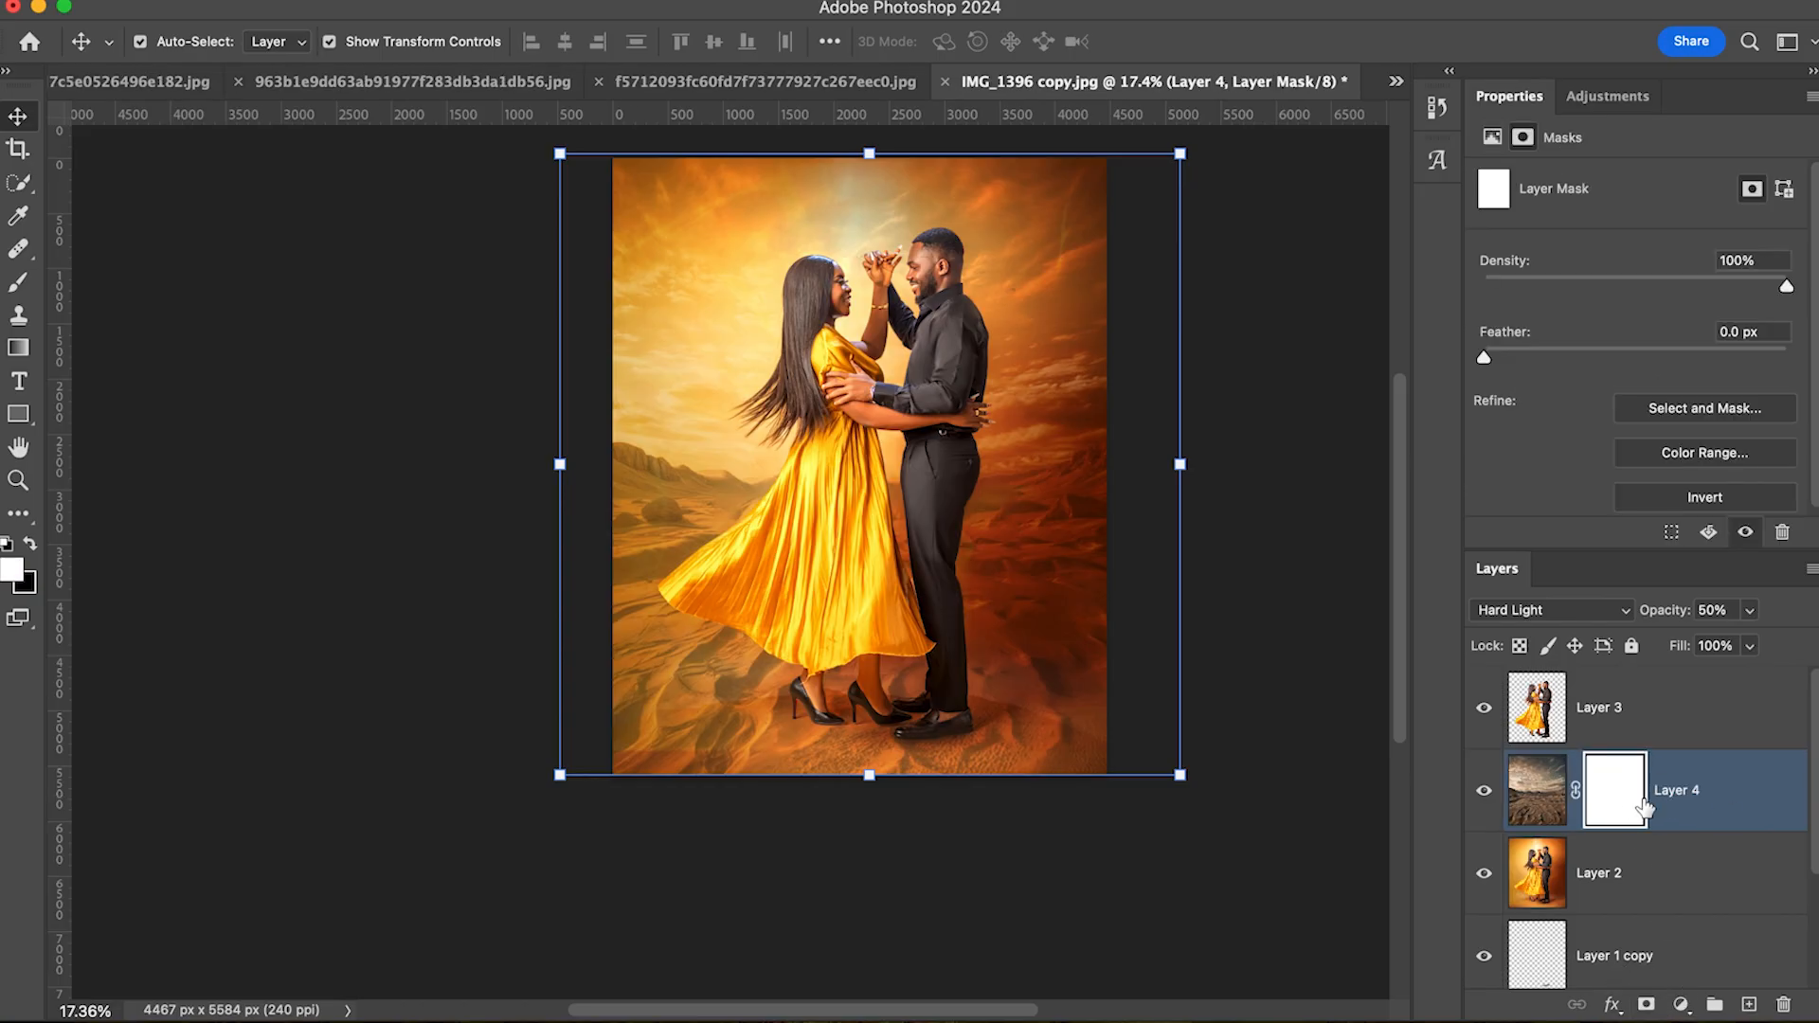
pyautogui.press('b')
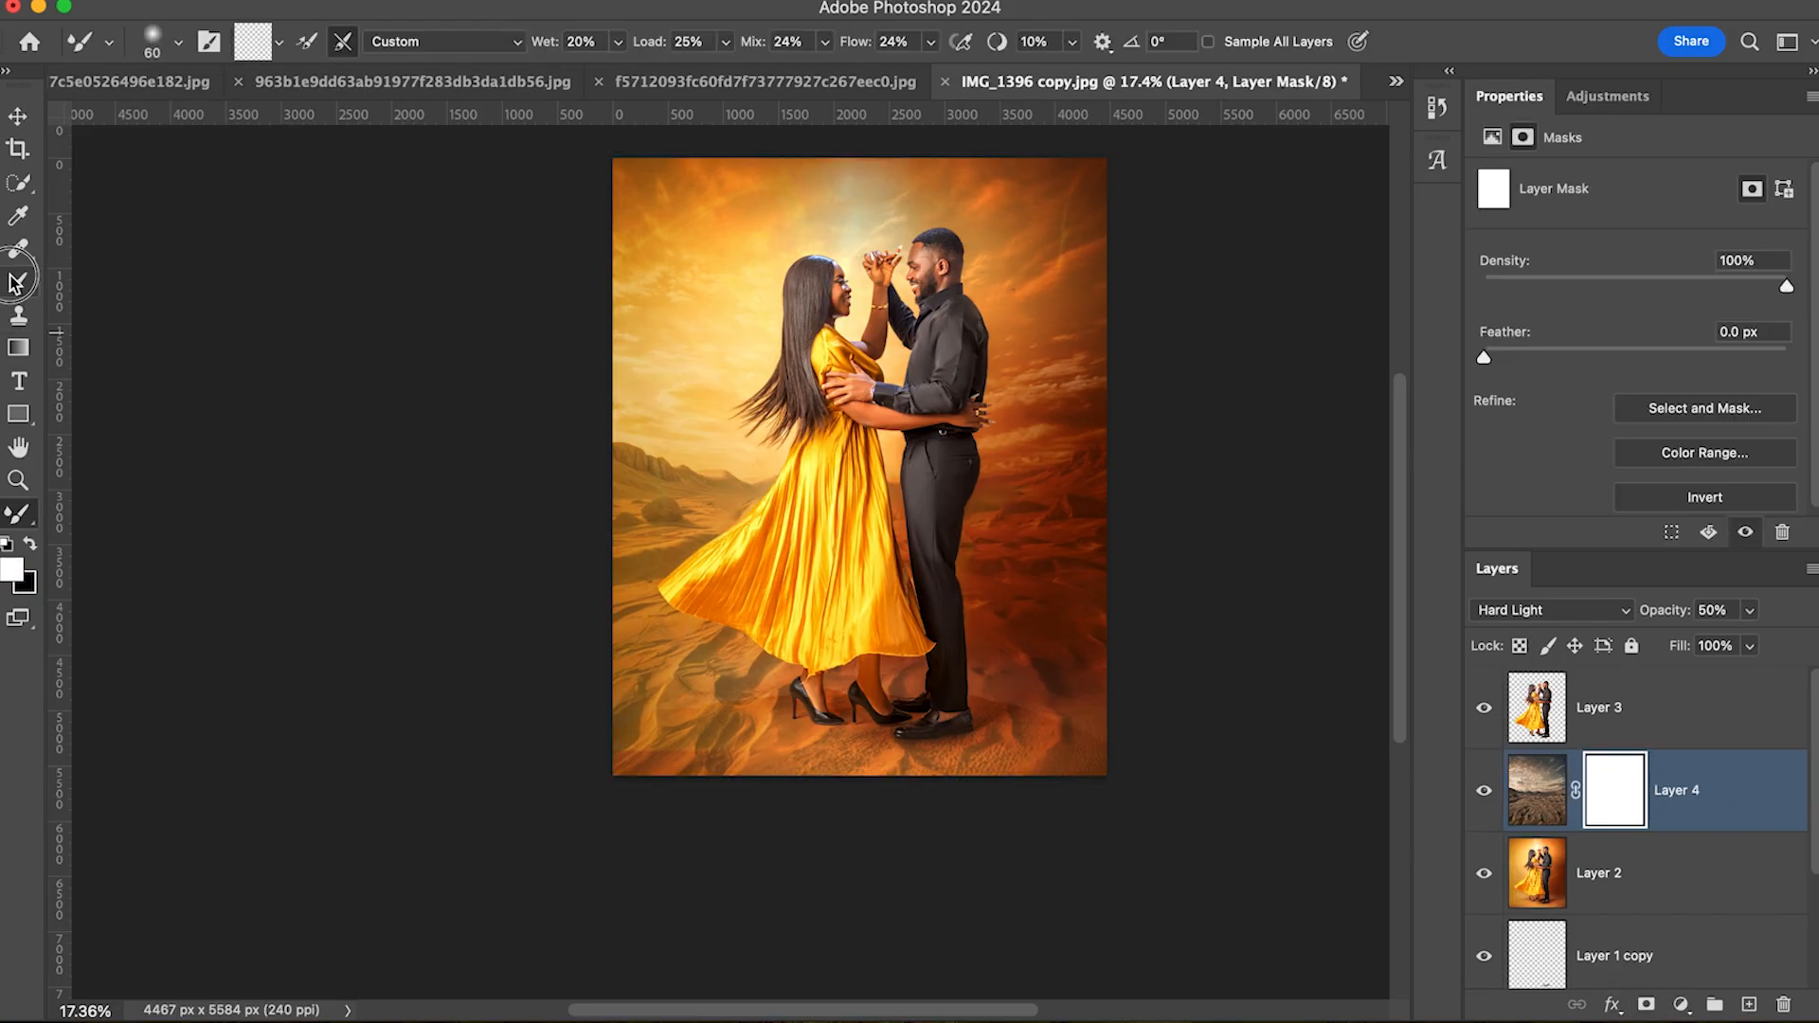
pyautogui.press(']')
pyautogui.press(']')
pyautogui.press(']')
pyautogui.press(']')
pyautogui.press(']')
pyautogui.press(']')
pyautogui.press(']')
pyautogui.press(']')
pyautogui.press(']')
pyautogui.press(']')
pyautogui.press(']')
pyautogui.press(']')
pyautogui.press(']')
pyautogui.press(']')
pyautogui.press(']')
pyautogui.press(']')
pyautogui.press(']')
pyautogui.press(']')
pyautogui.press(']')
pyautogui.press(']')
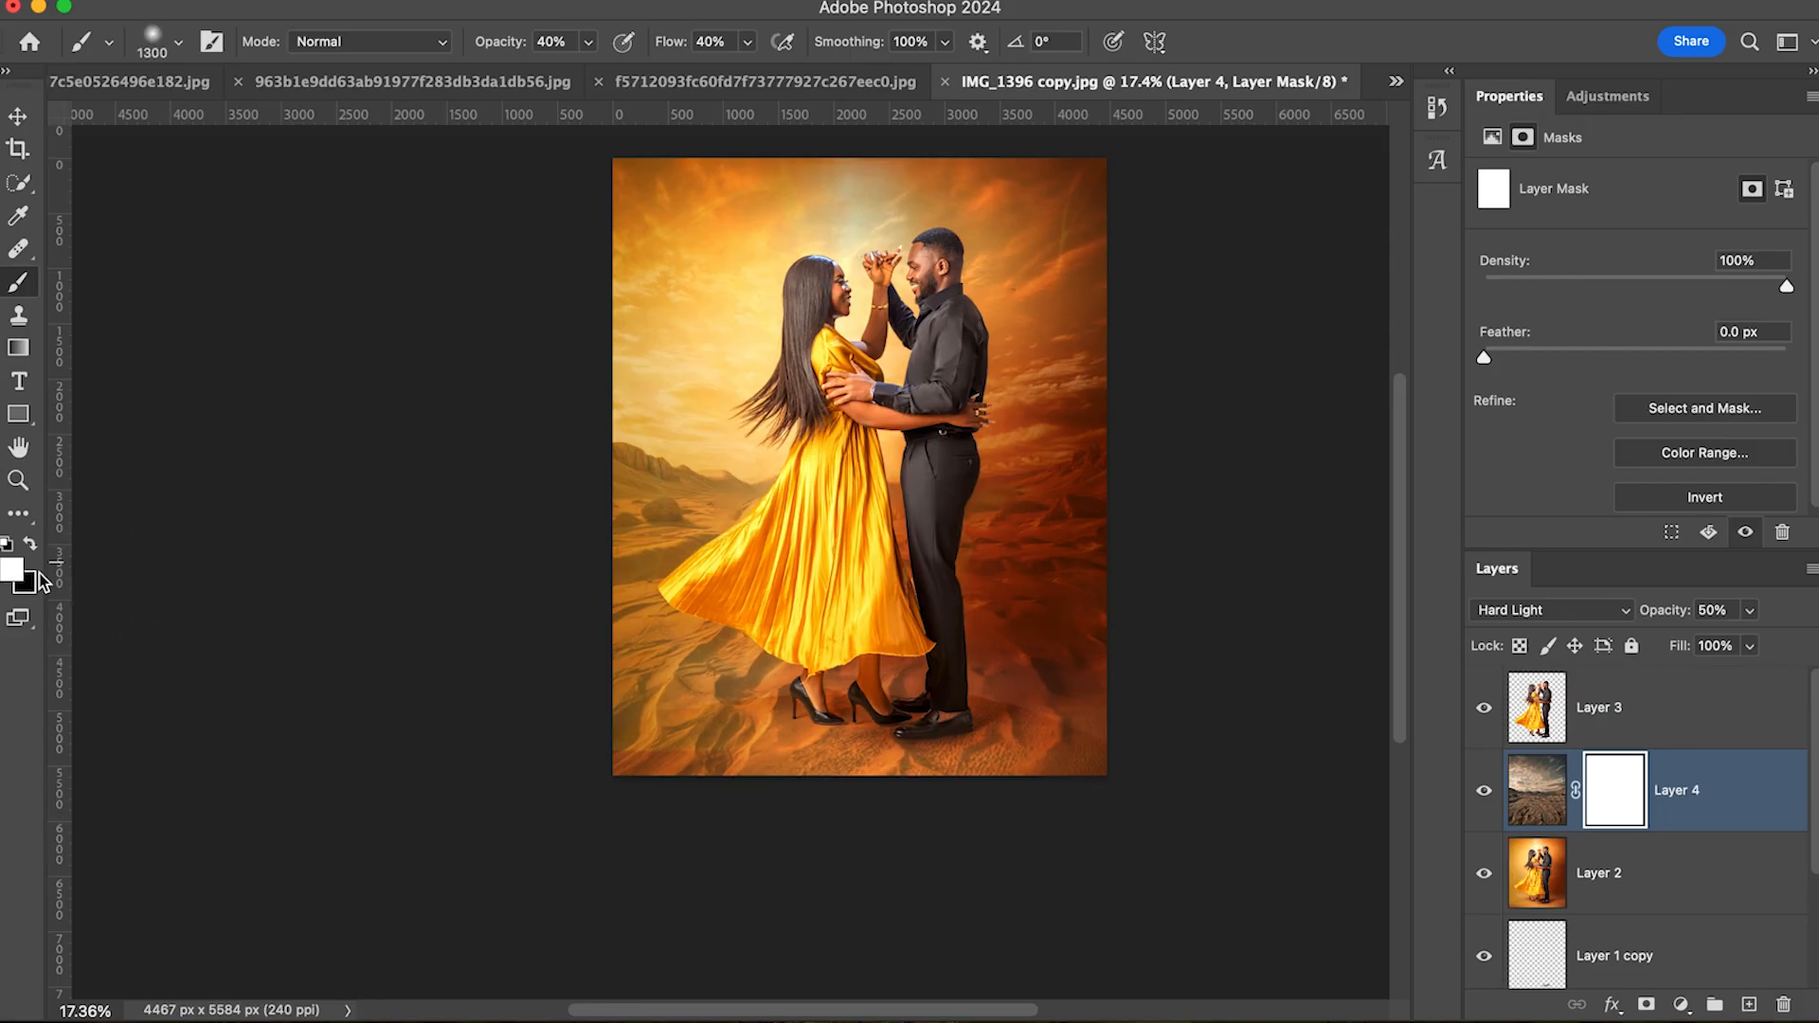
pyautogui.click(32, 544)
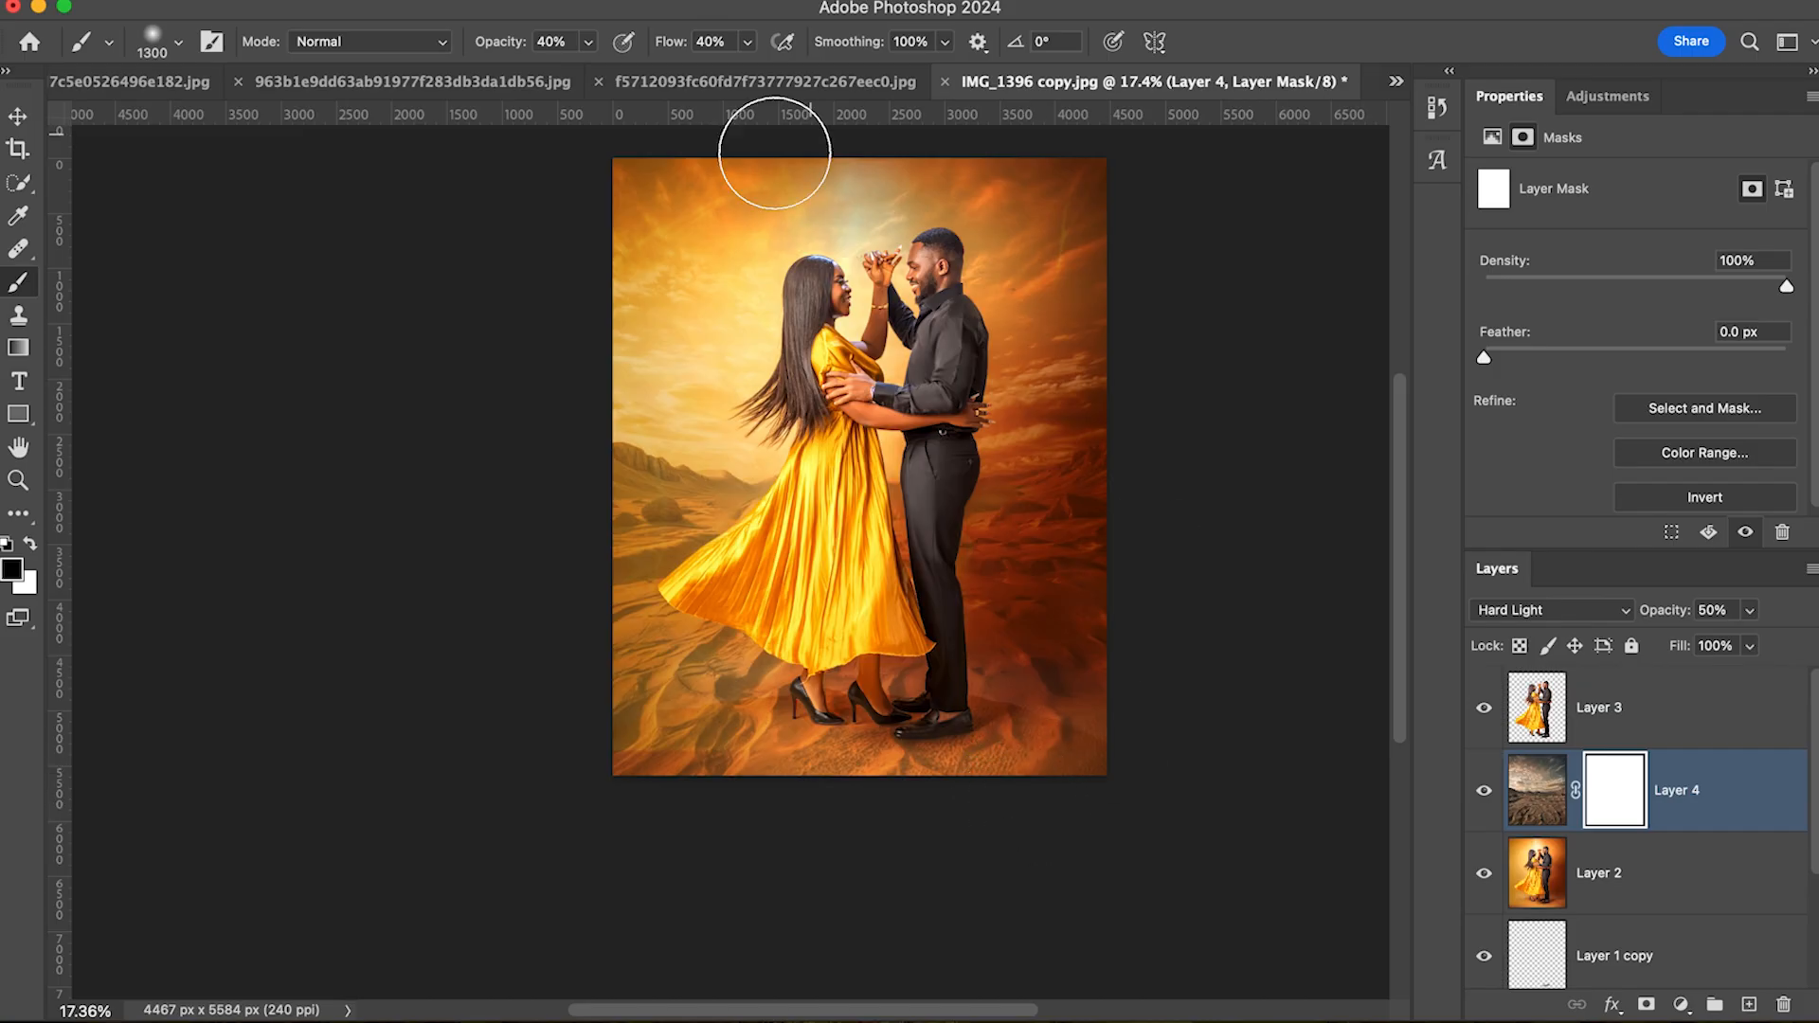
# Step: Paint Layer 4's mask black around the shoes and lower canvas edge with a 1100–1400 px brush, then compare with the layer hidden and shown
pyautogui.scroll(-5, 805, 132)
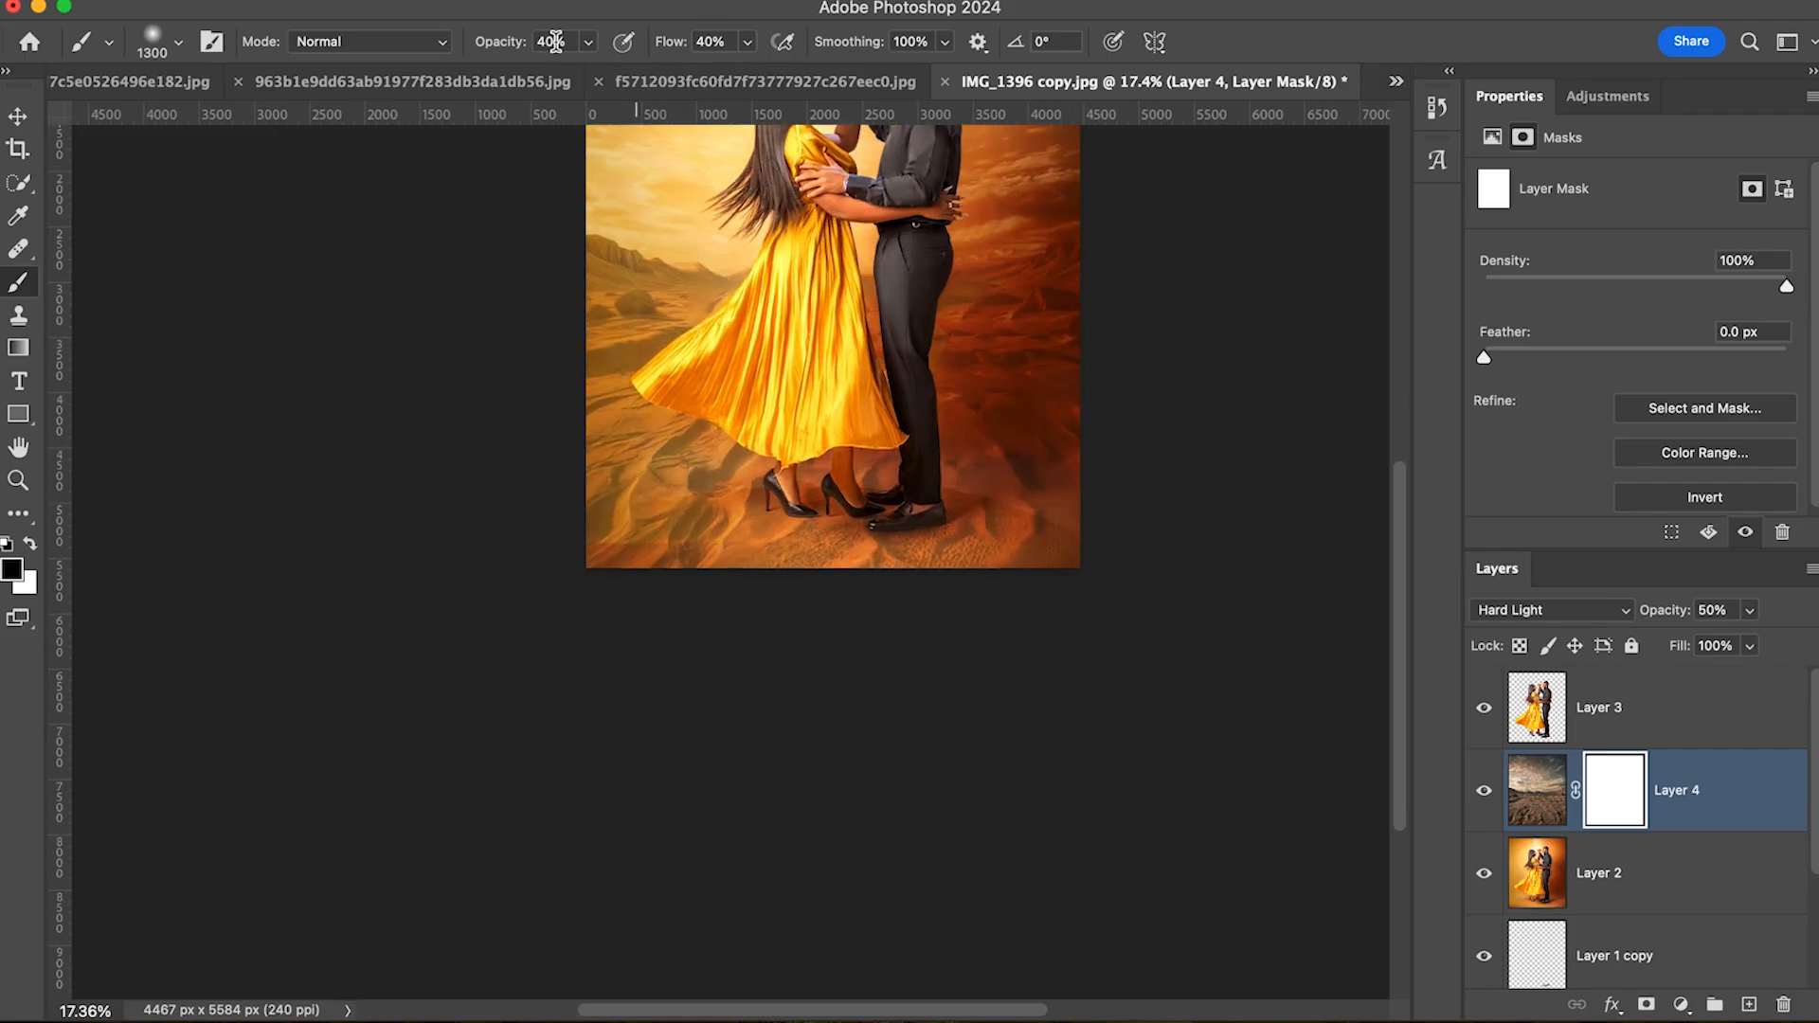
pyautogui.scroll(1, 779, 133)
pyautogui.scroll(4, 779, 132)
pyautogui.press('[')
pyautogui.press('[')
pyautogui.moveTo(954, 702); pyautogui.dragTo(649, 704)
pyautogui.press(']')
pyautogui.press(']')
pyautogui.moveTo(923, 669)
pyautogui.mouseDown()
pyautogui.moveTo(807, 666)
pyautogui.moveTo(938, 666)
pyautogui.mouseUp()
pyautogui.press(']')
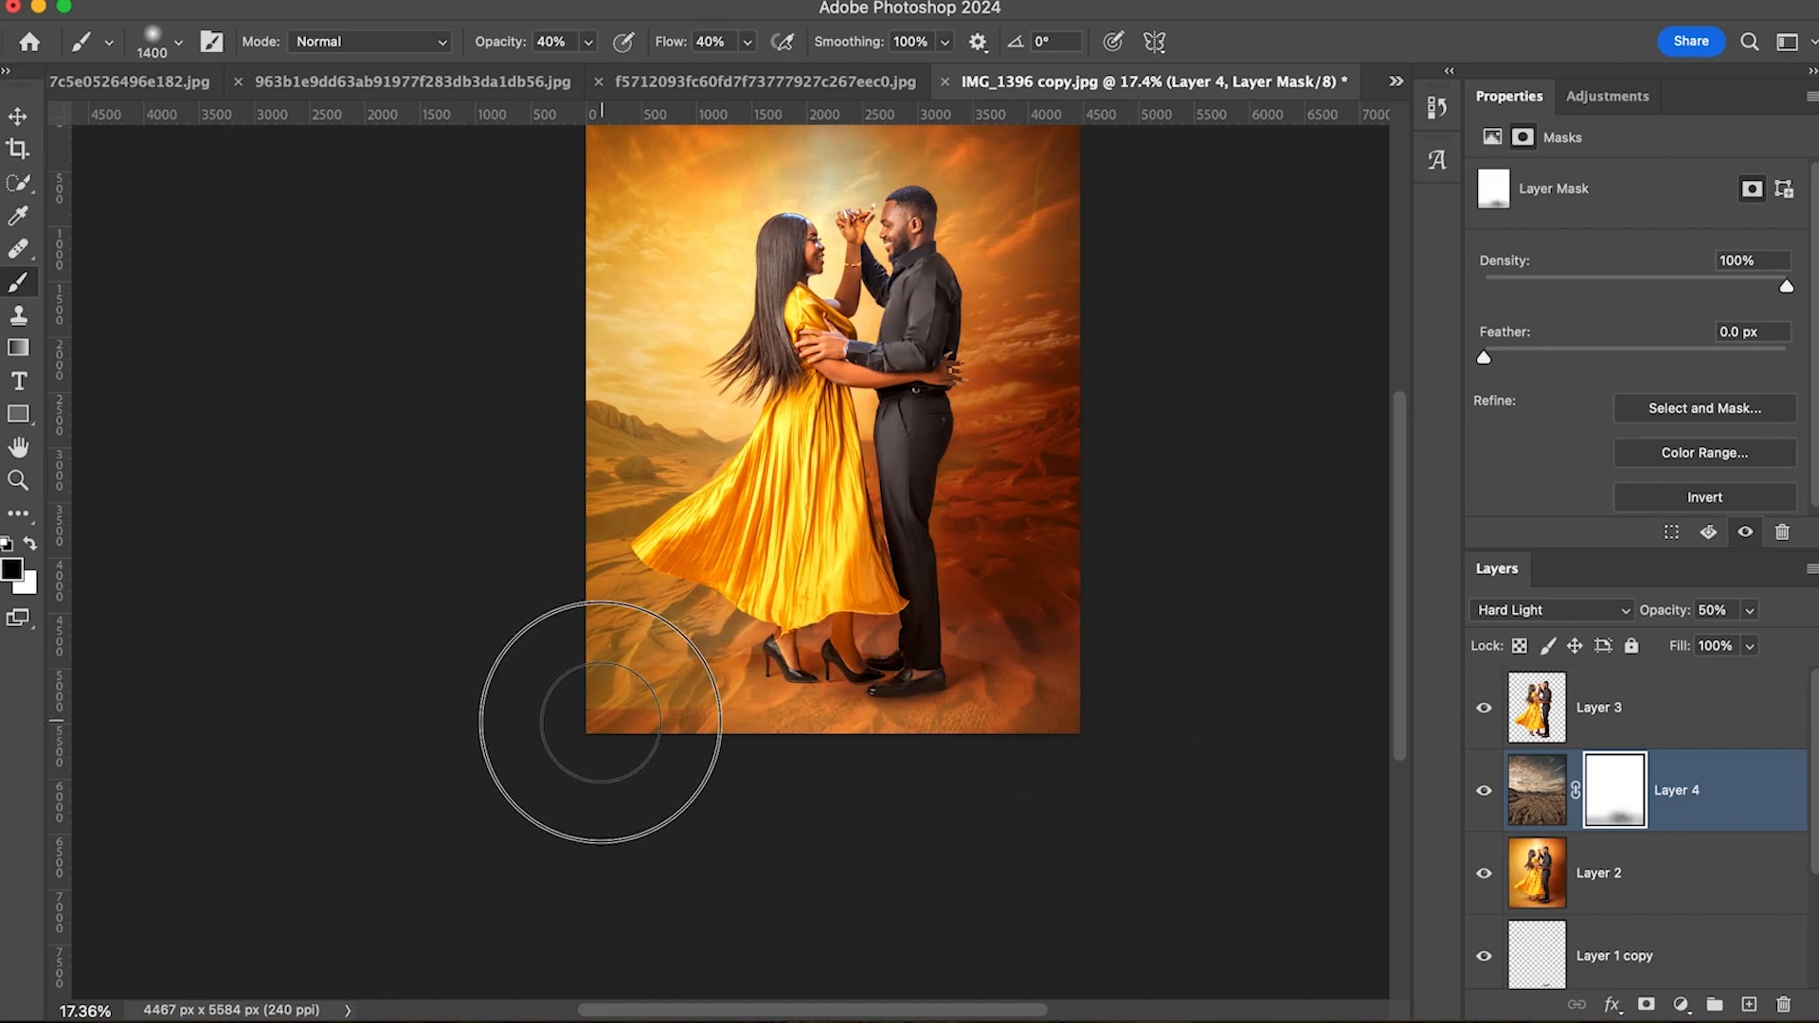
pyautogui.moveTo(646, 747); pyautogui.dragTo(576, 751)
pyautogui.press('[')
pyautogui.press('[')
pyautogui.press('[')
pyautogui.moveTo(883, 658); pyautogui.dragTo(903, 661)
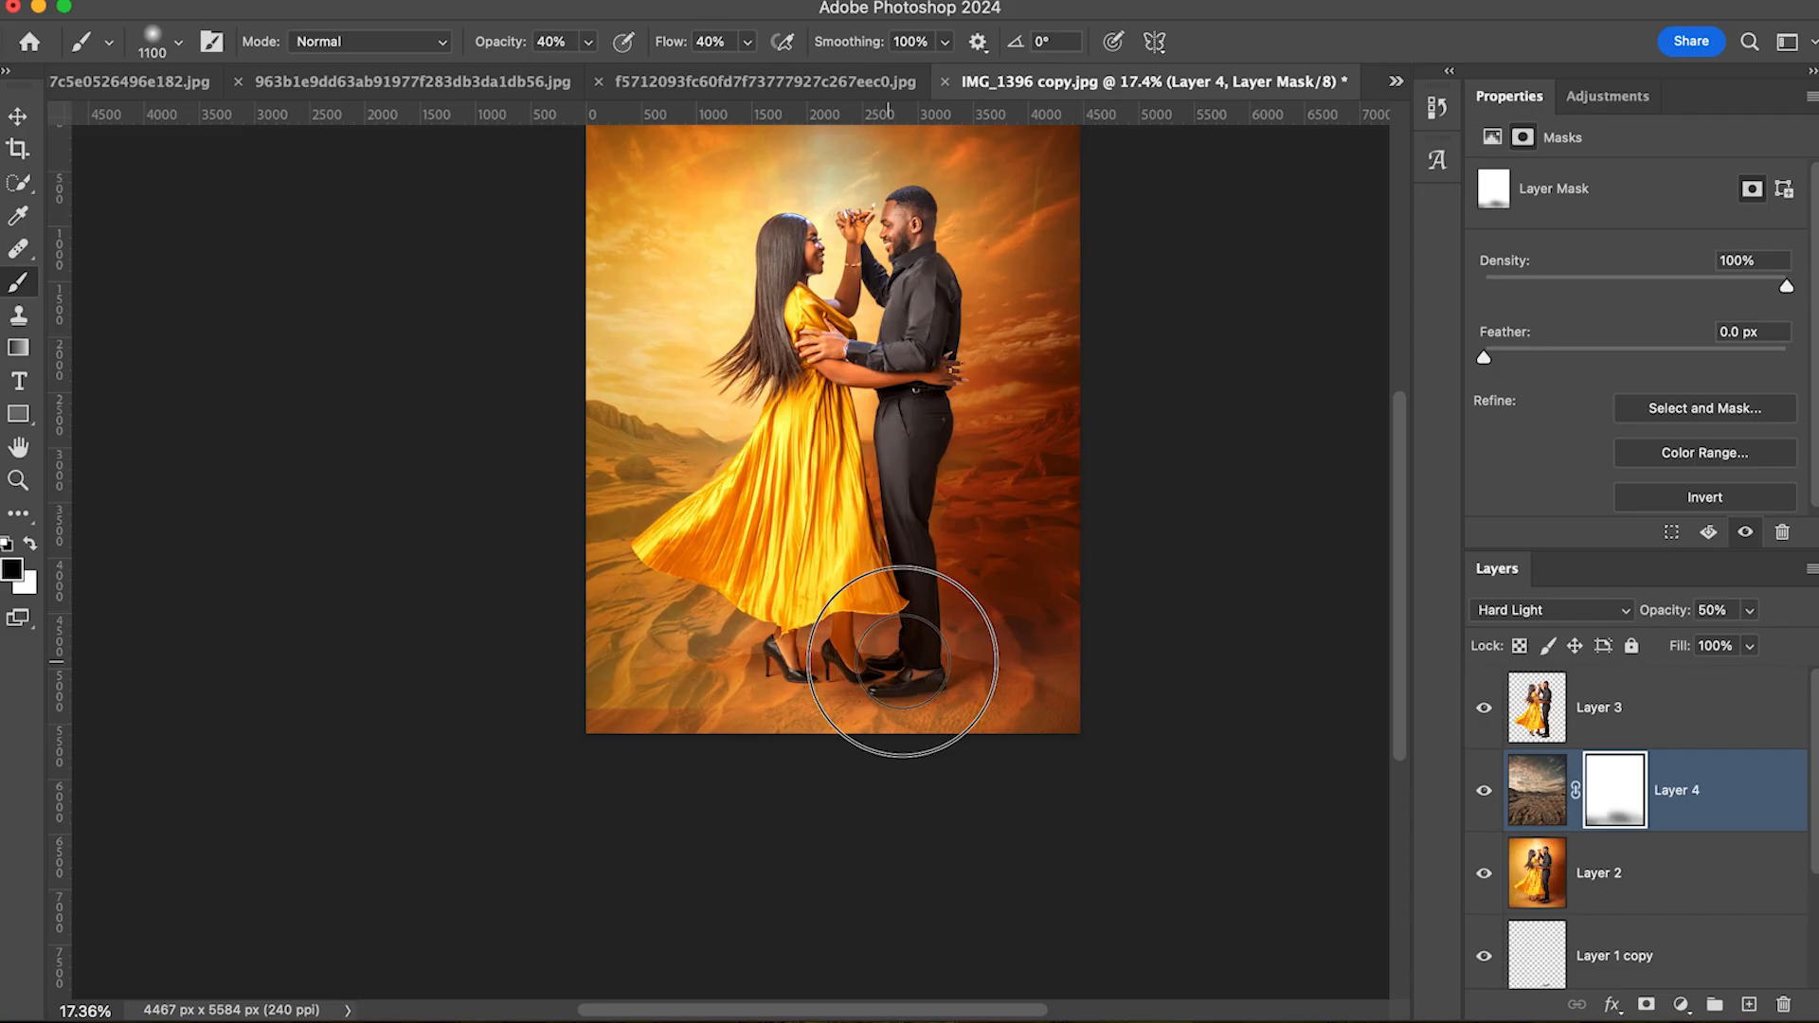
pyautogui.click(1484, 791)
pyautogui.click(1484, 791)
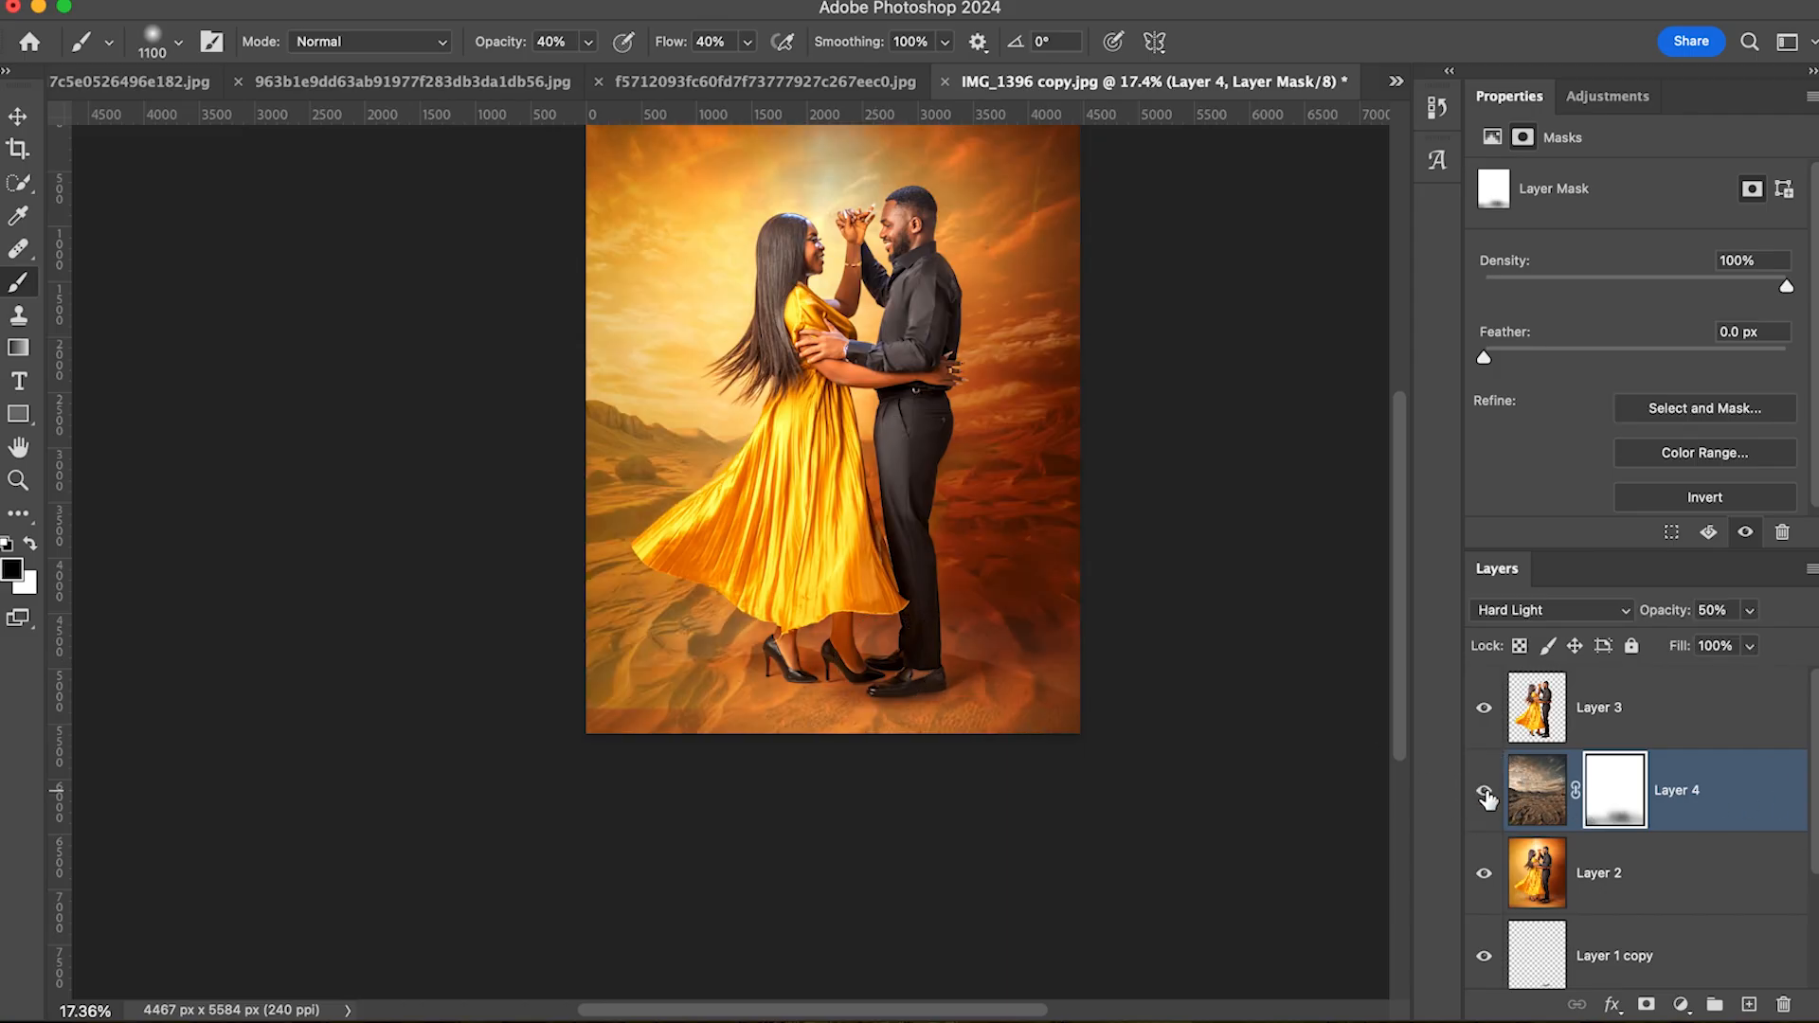
# Step: Compare the composite with the desert Layer 4 hidden and shown, and inspect the blended ground around the couple's shoes
pyautogui.click(1485, 791)
pyautogui.click(1485, 791)
pyautogui.scroll(2, 914, 749)
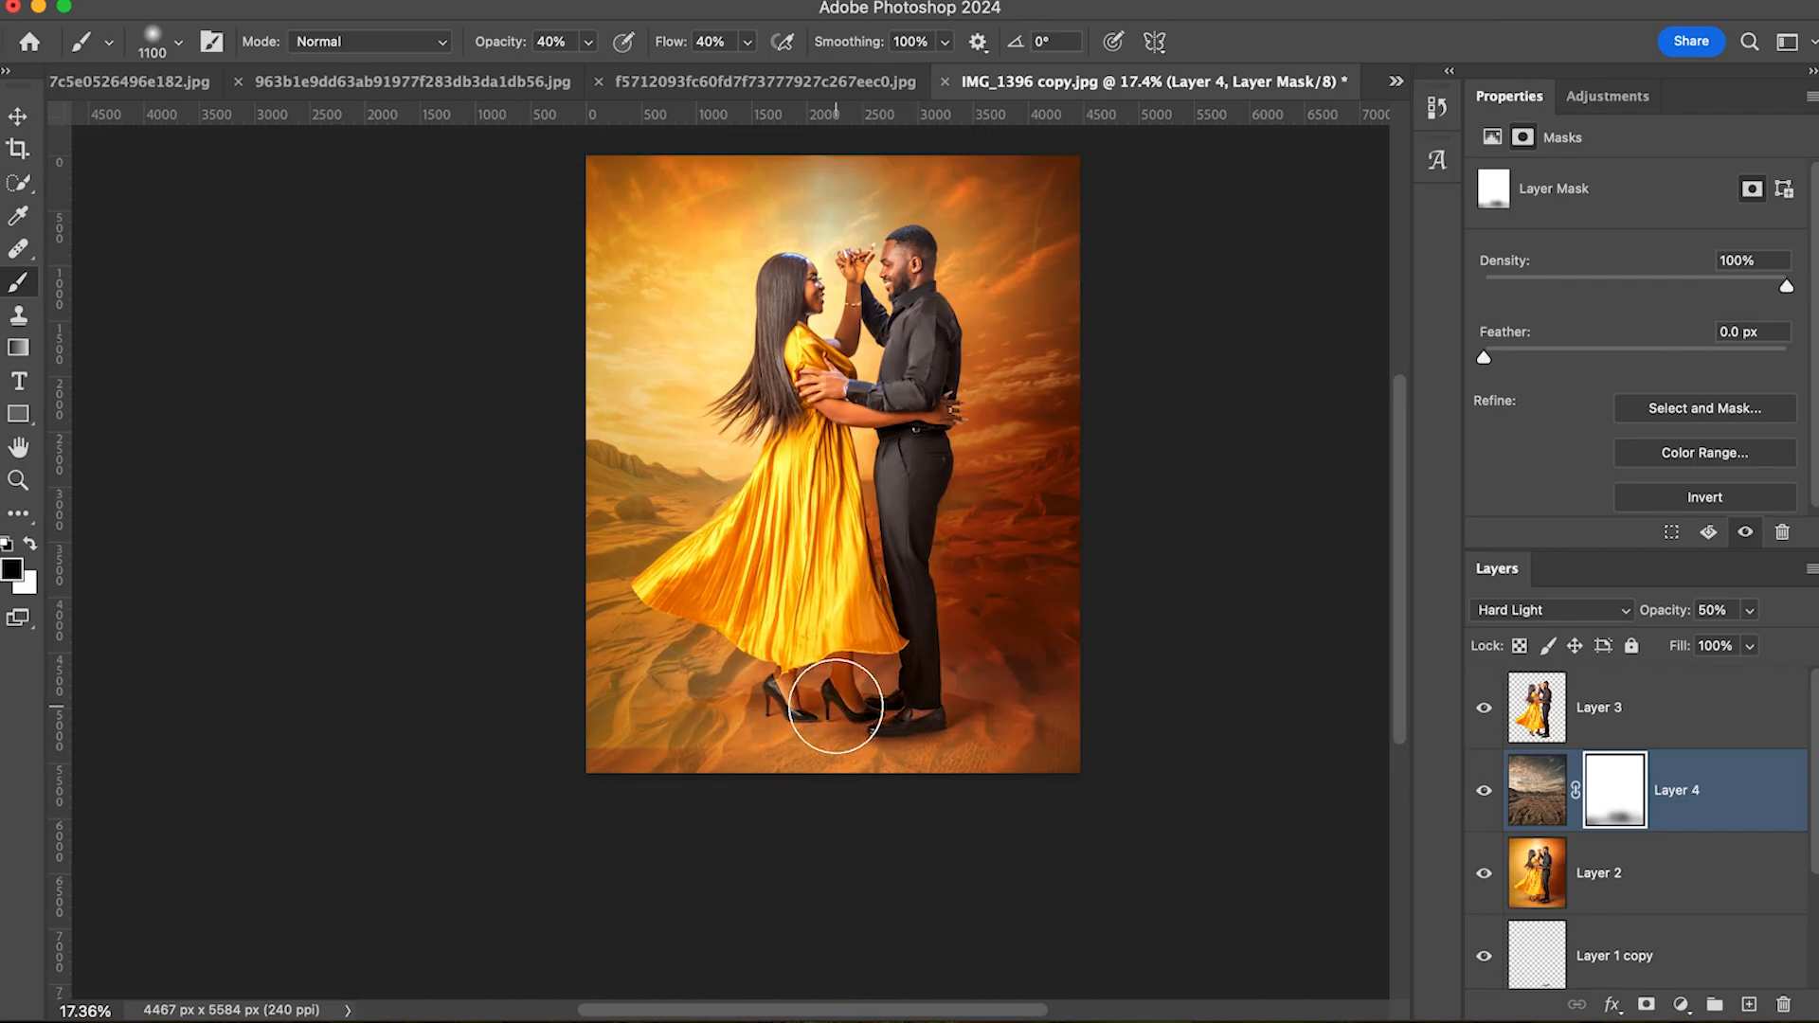
pyautogui.scroll(5, 823, 730)
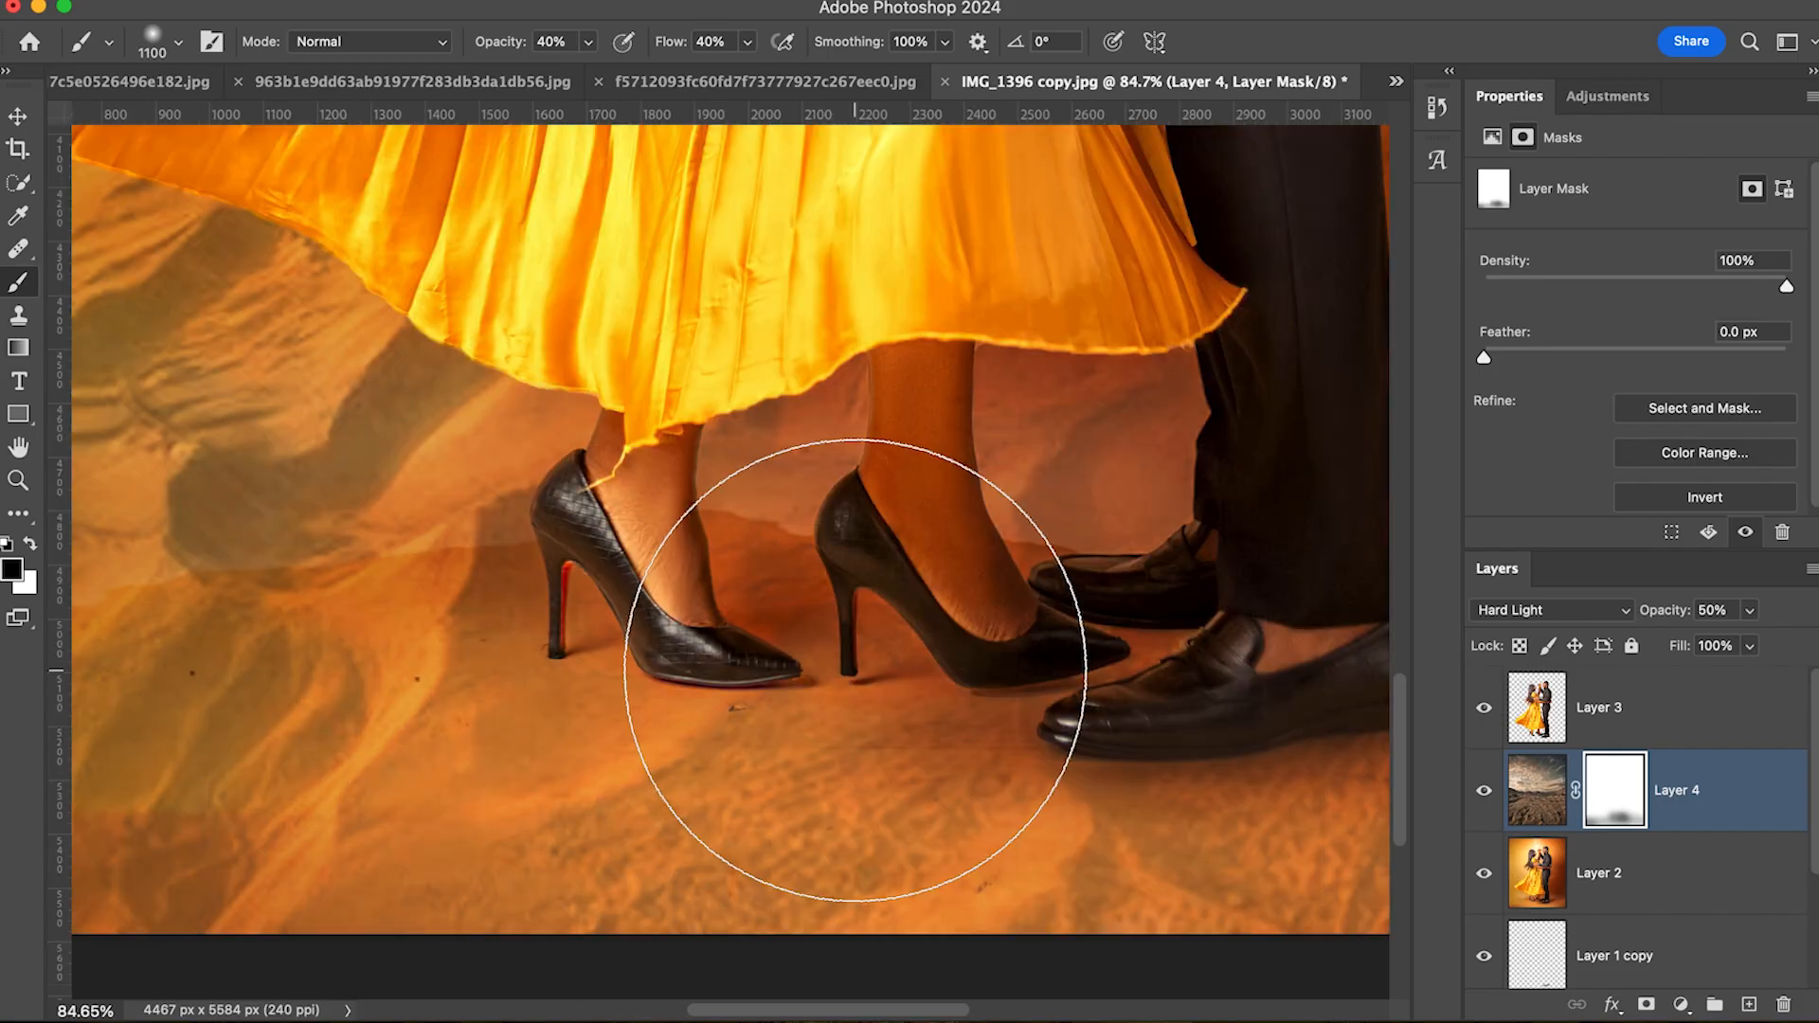
pyautogui.scroll(4, 855, 670)
pyautogui.scroll(-6, 862, 663)
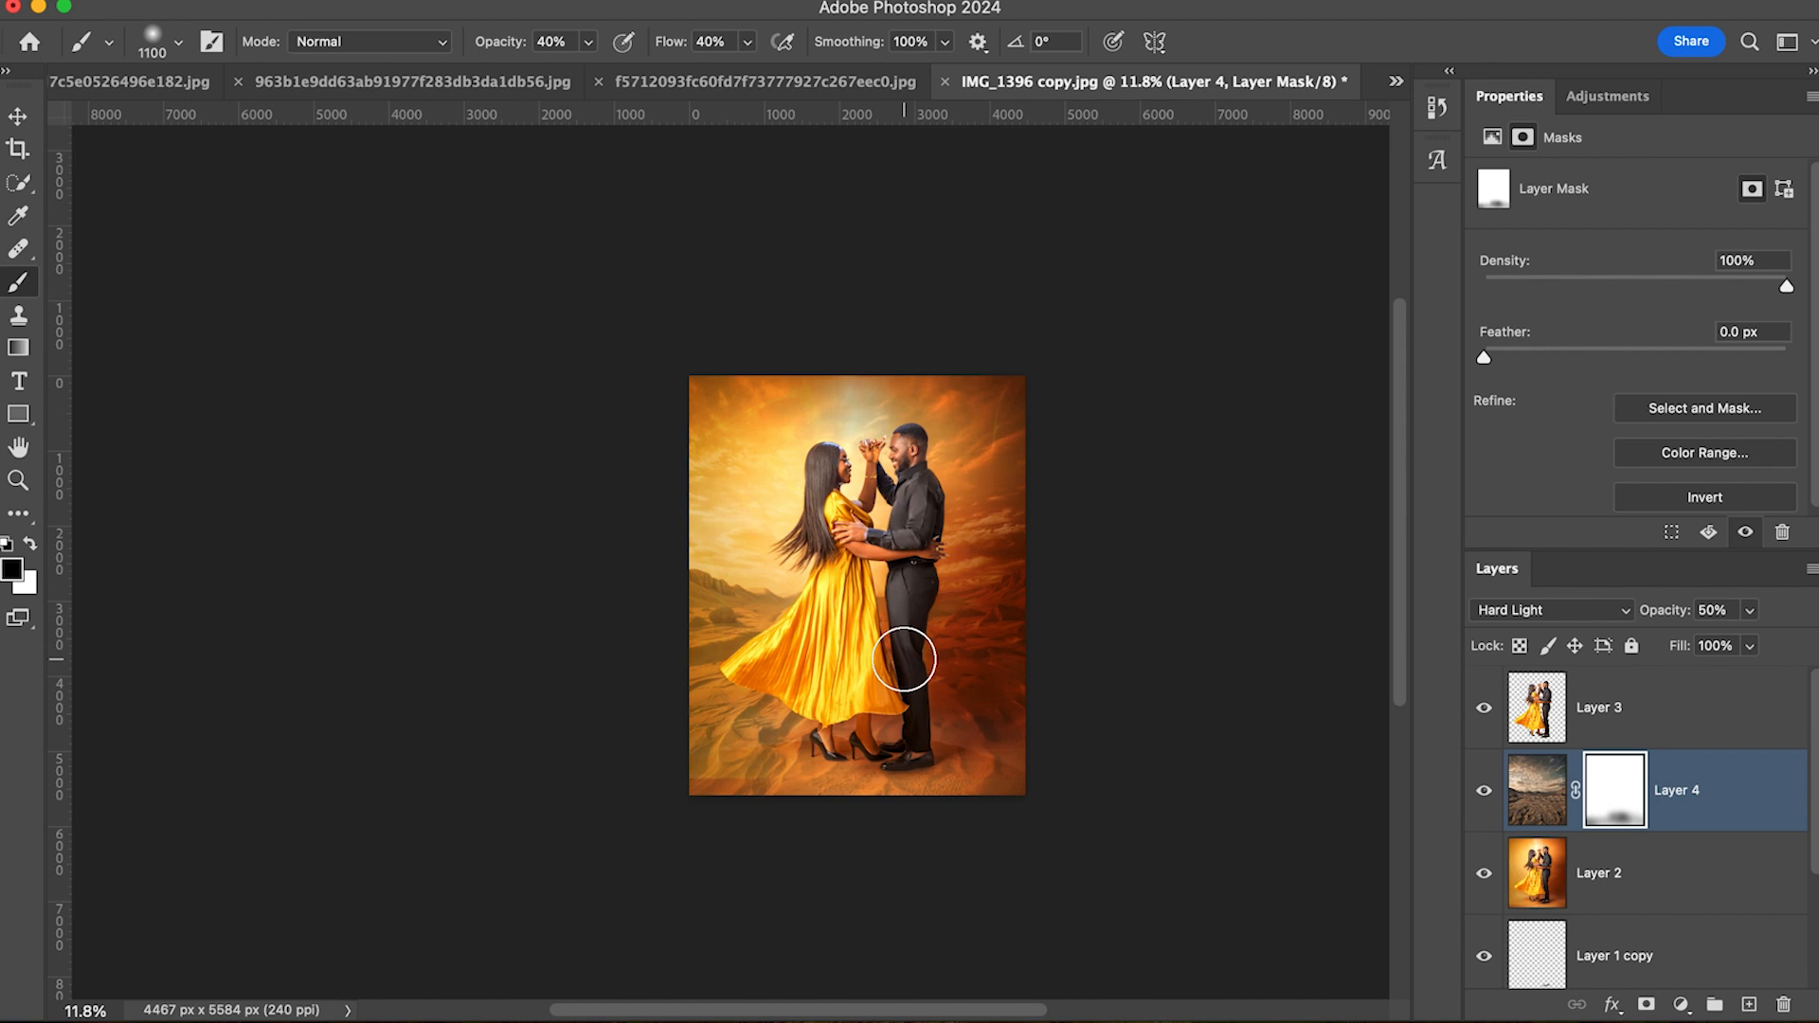
# Step: Look through the open sunburst, moon and desert reference images for another backdrop element to add behind the couple
pyautogui.press('v')
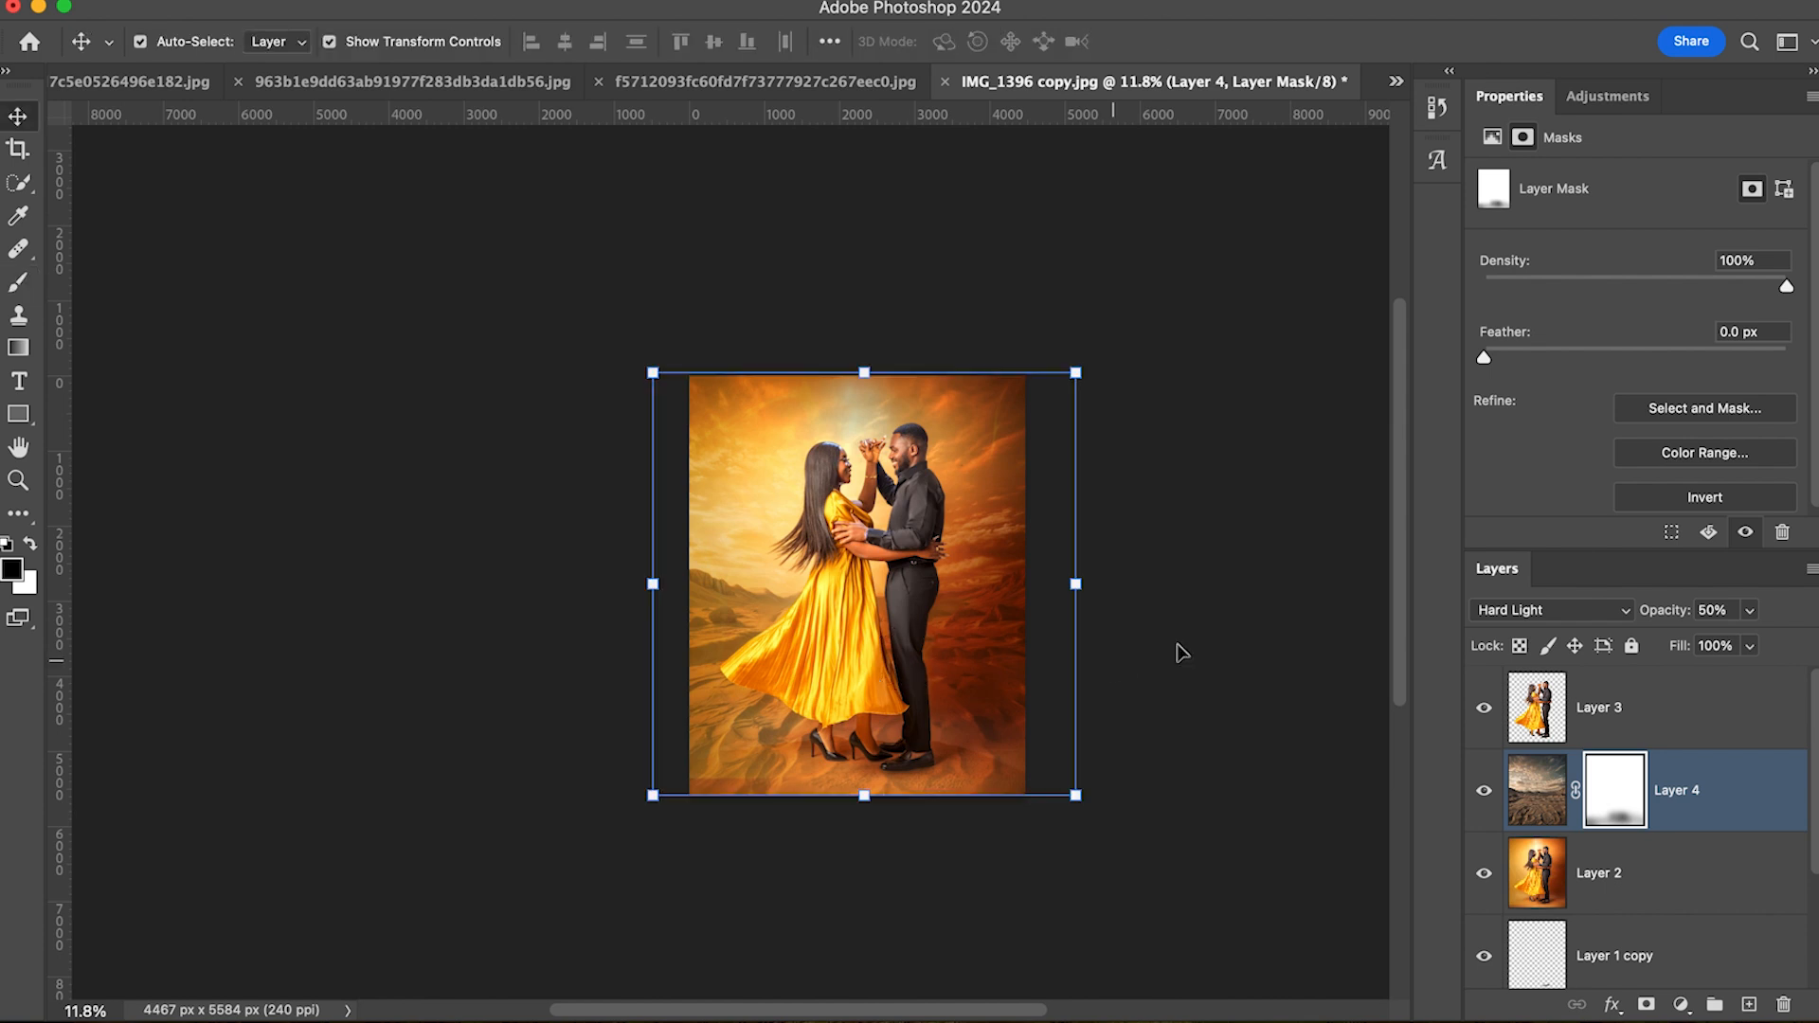
pyautogui.click(355, 83)
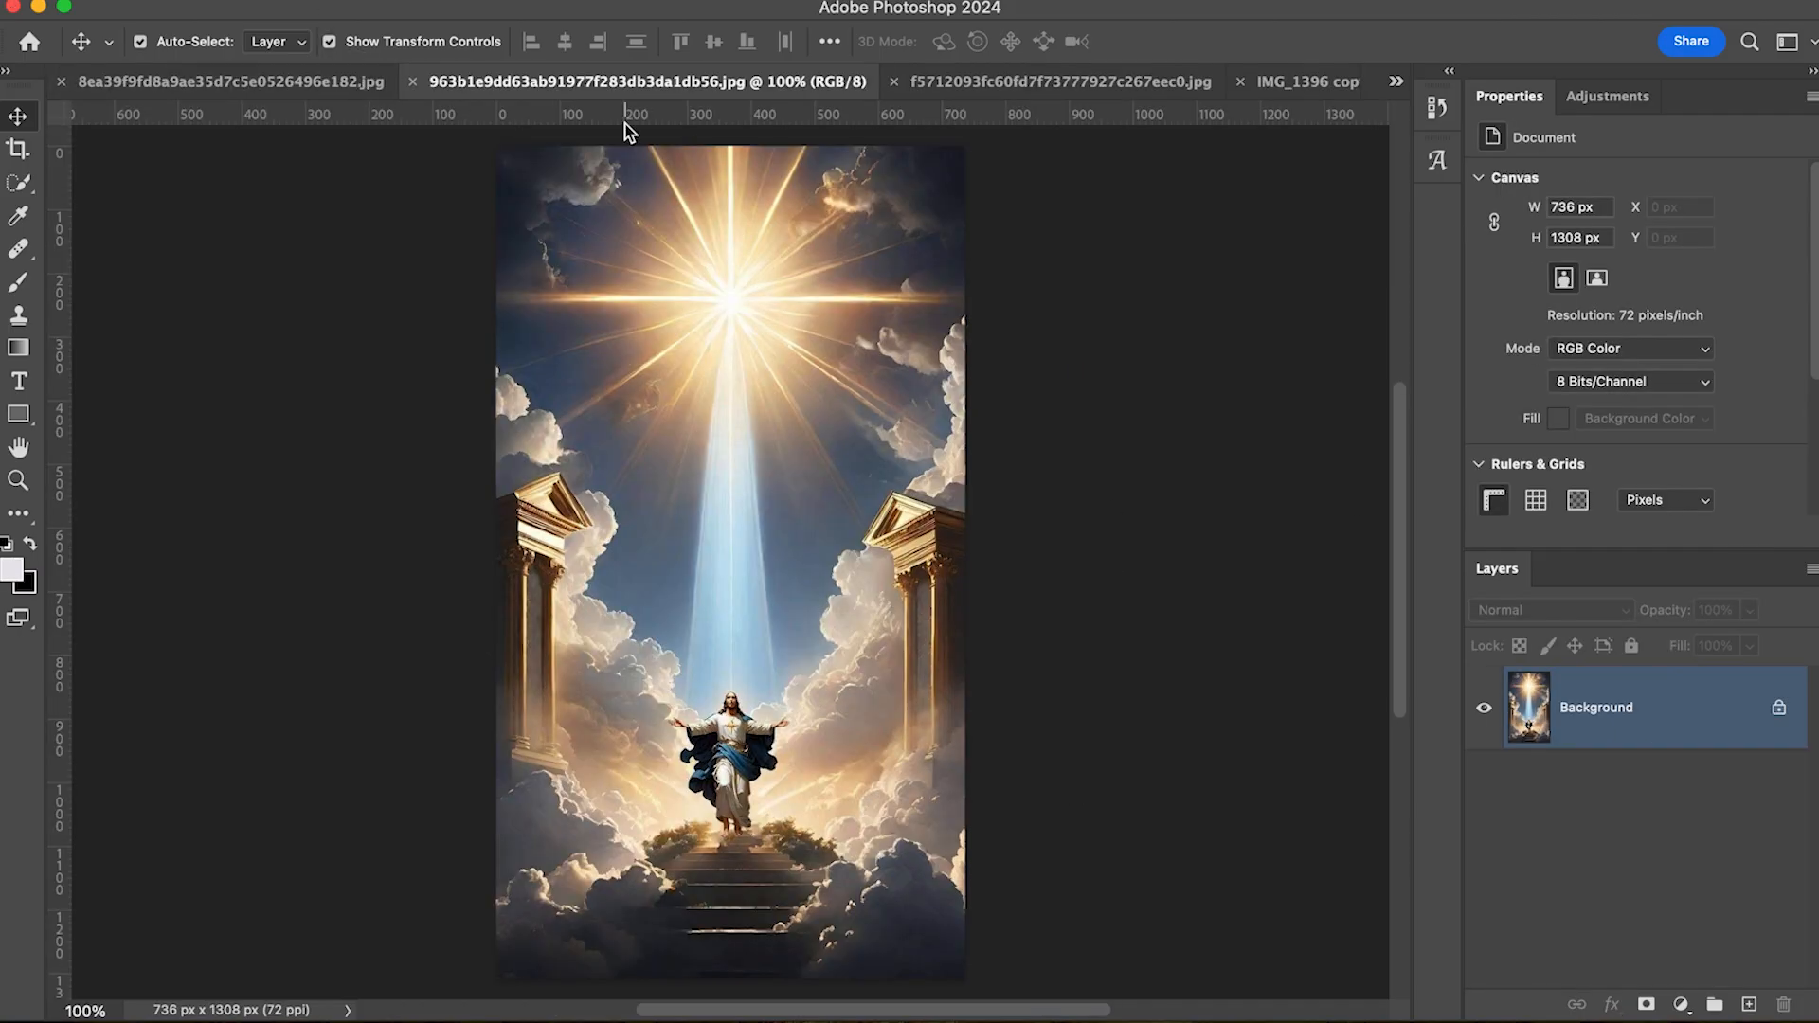
pyautogui.click(1020, 87)
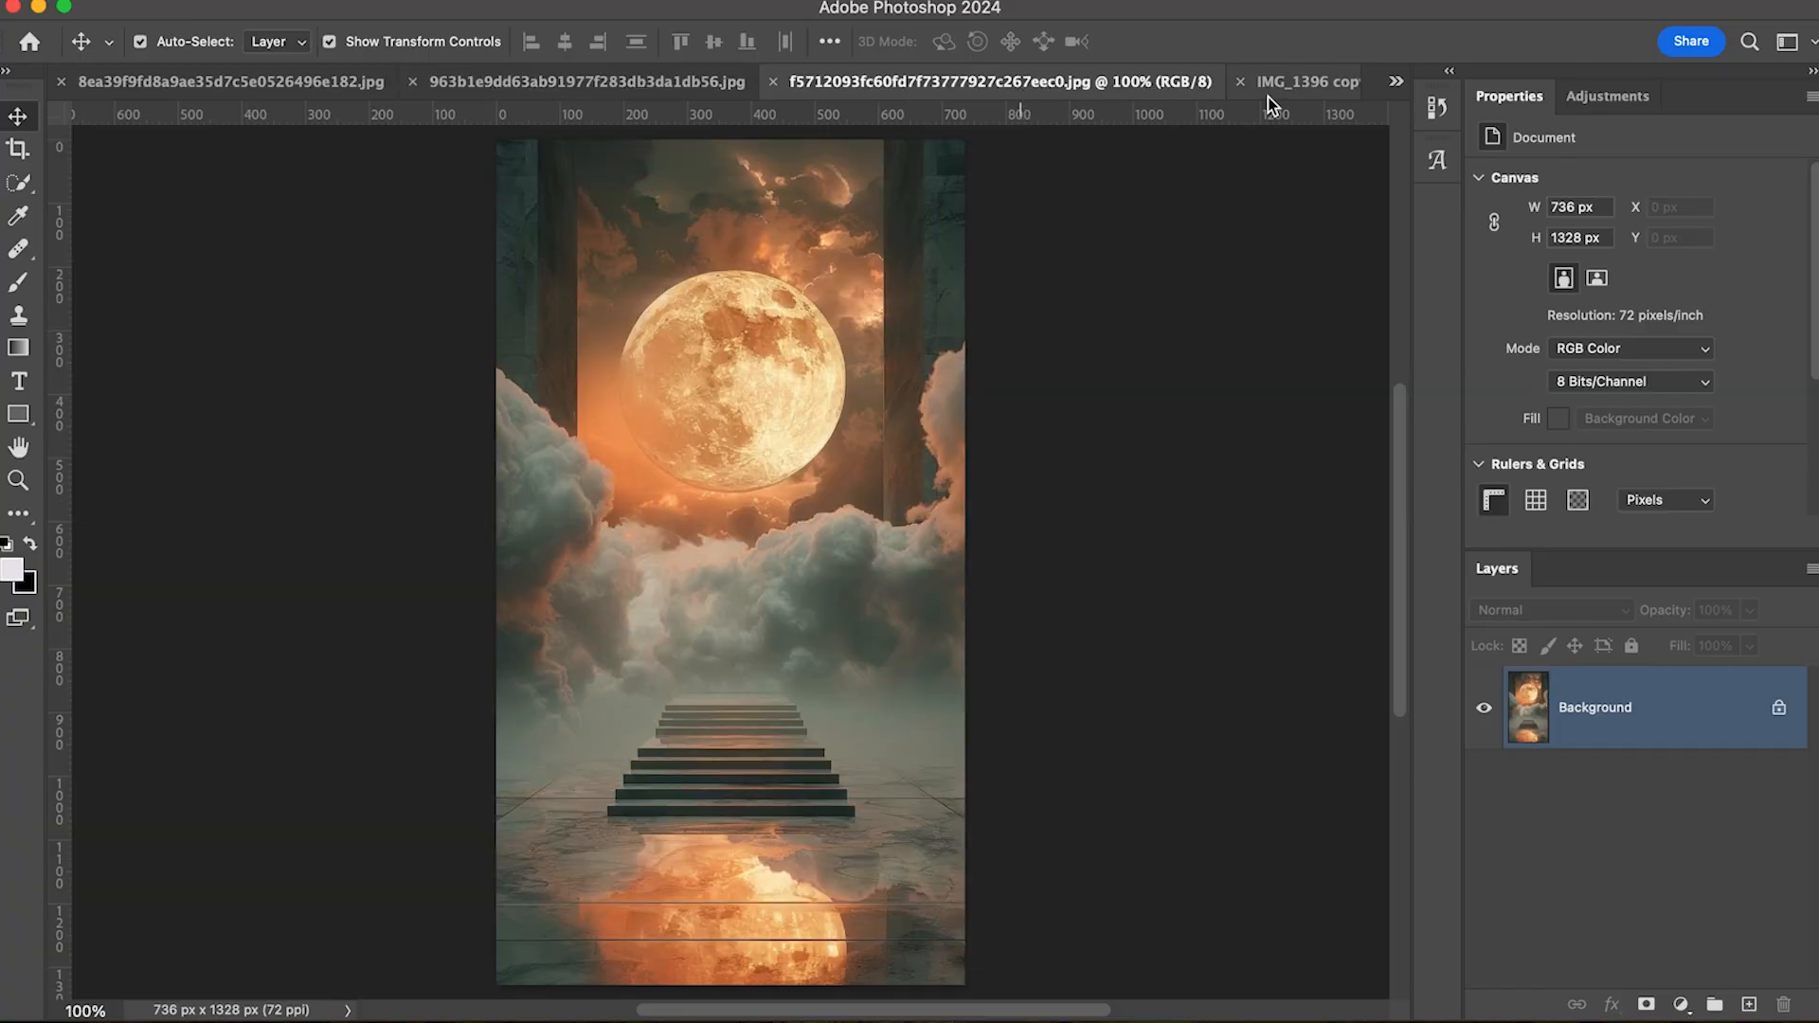
pyautogui.click(212, 78)
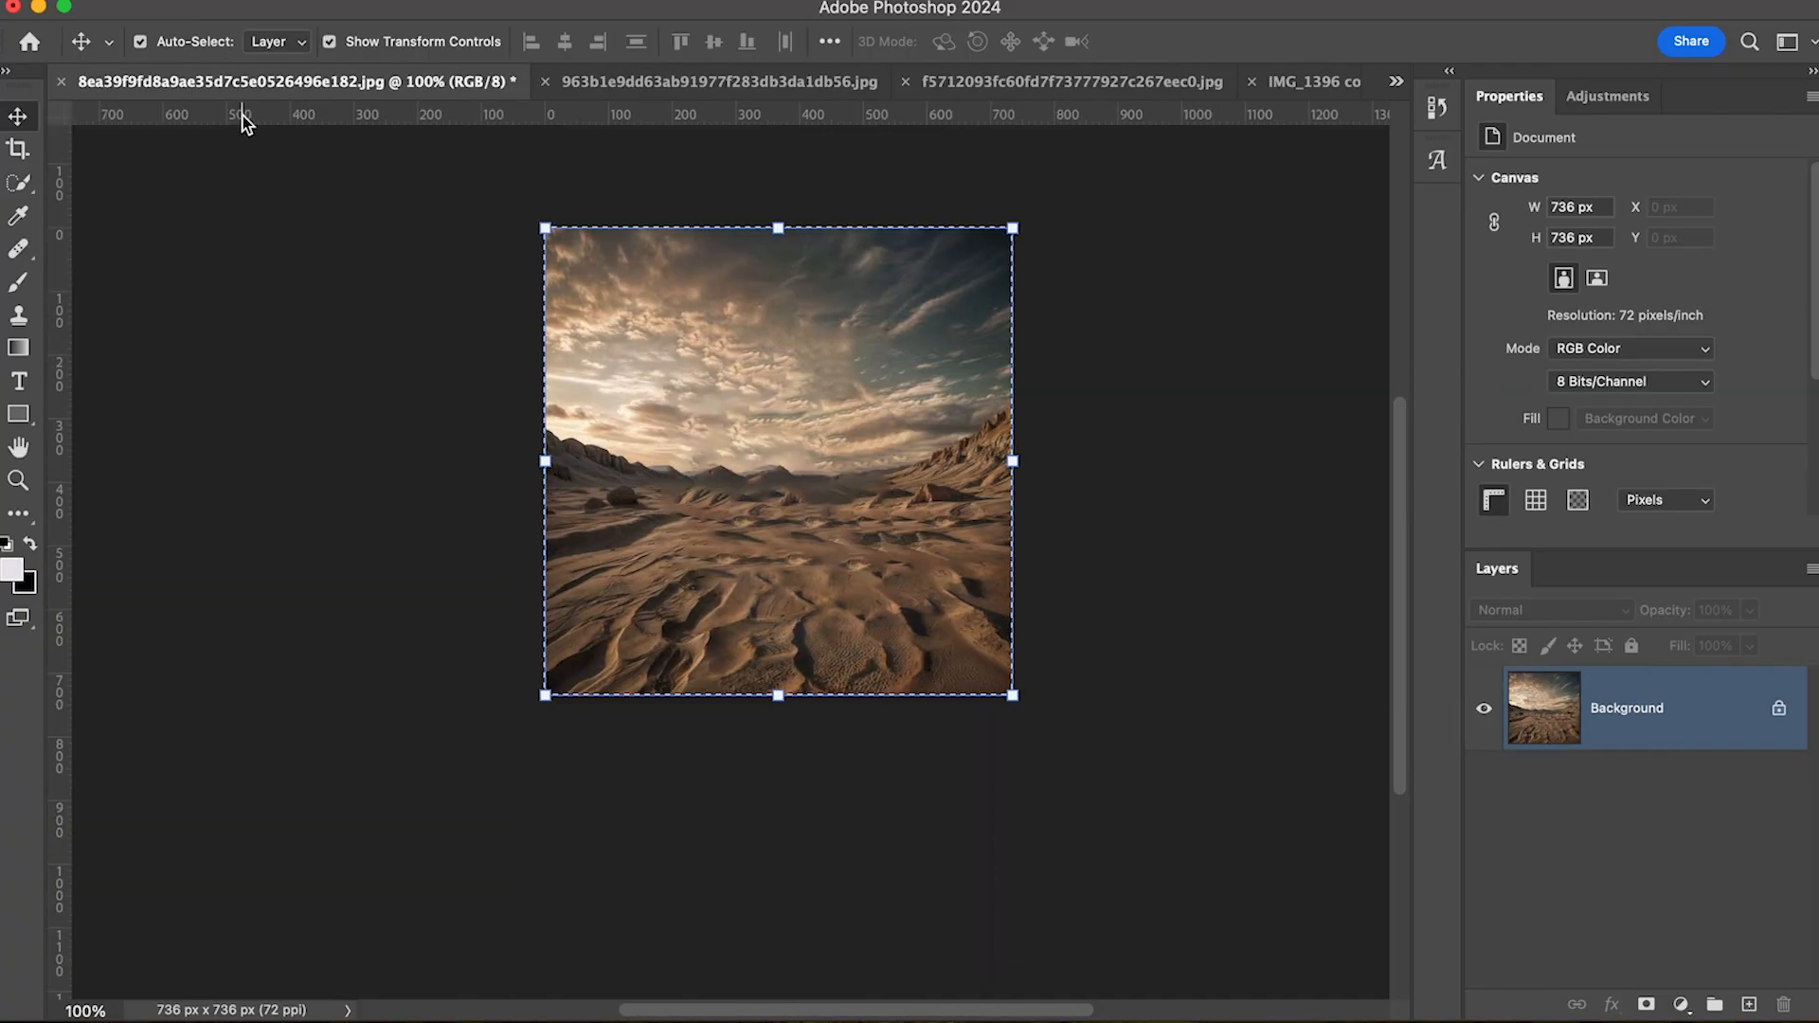
pyautogui.click(616, 90)
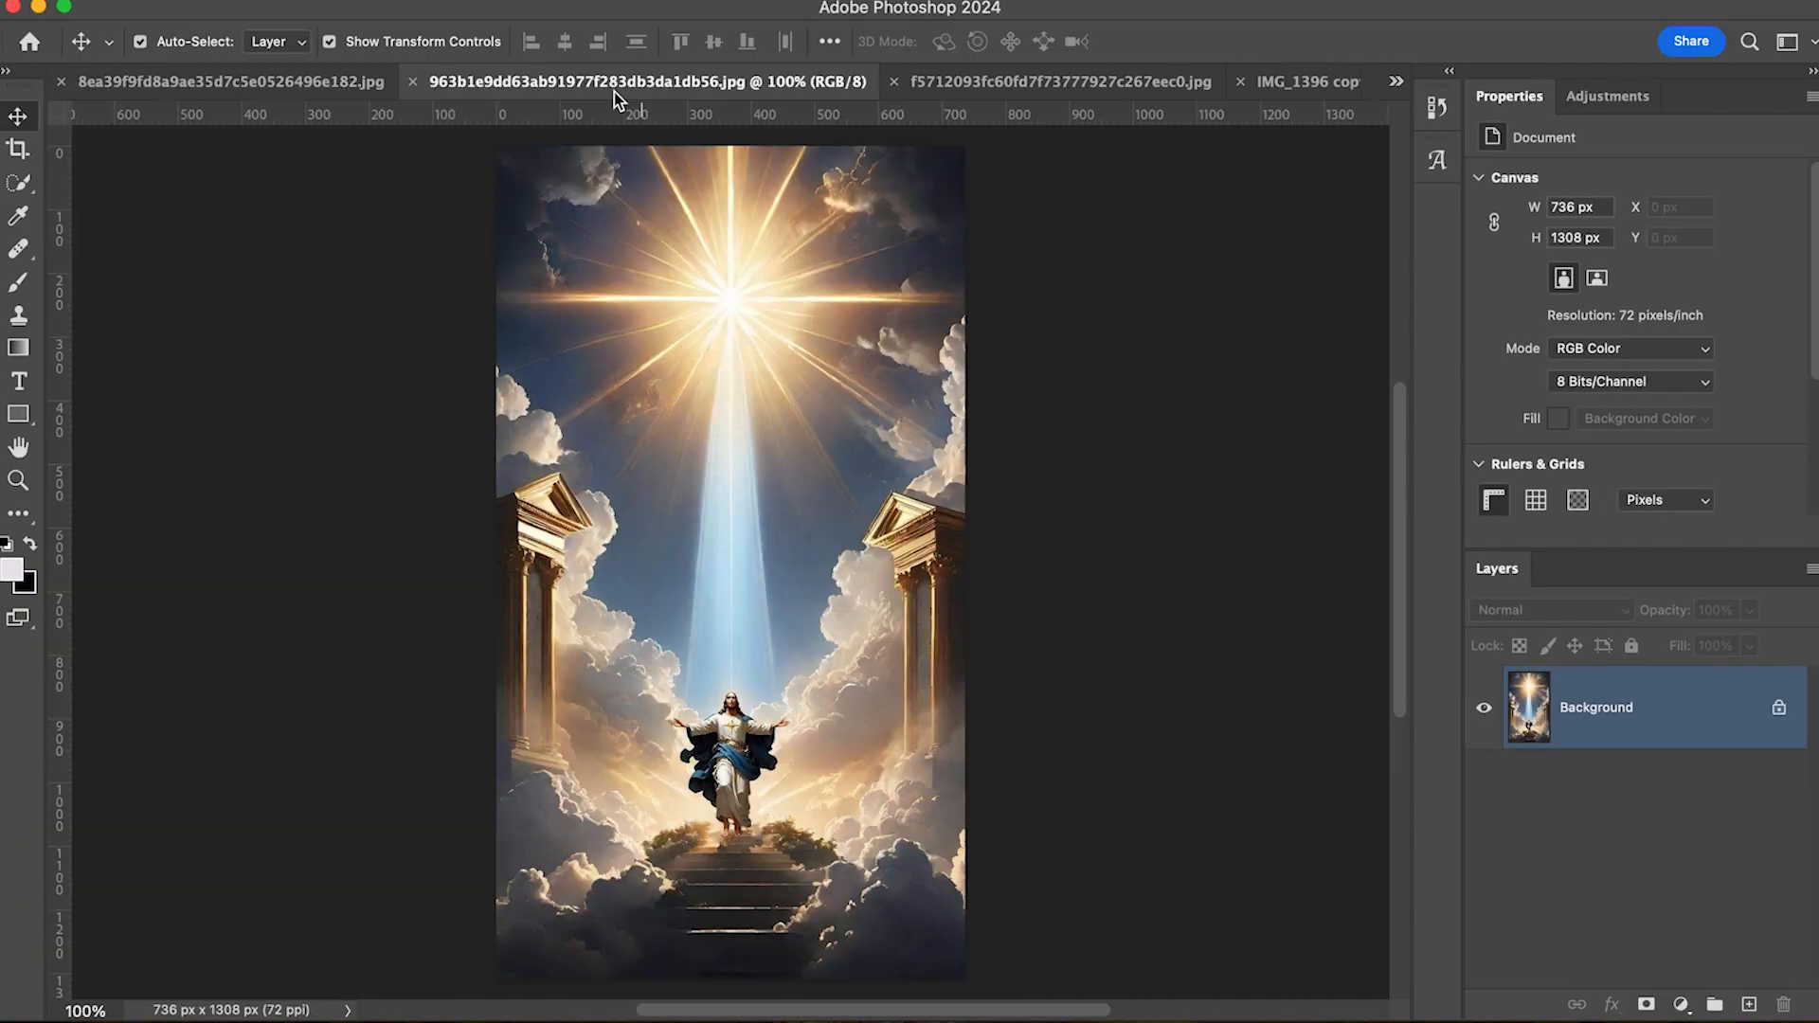
pyautogui.click(963, 90)
pyautogui.click(1316, 91)
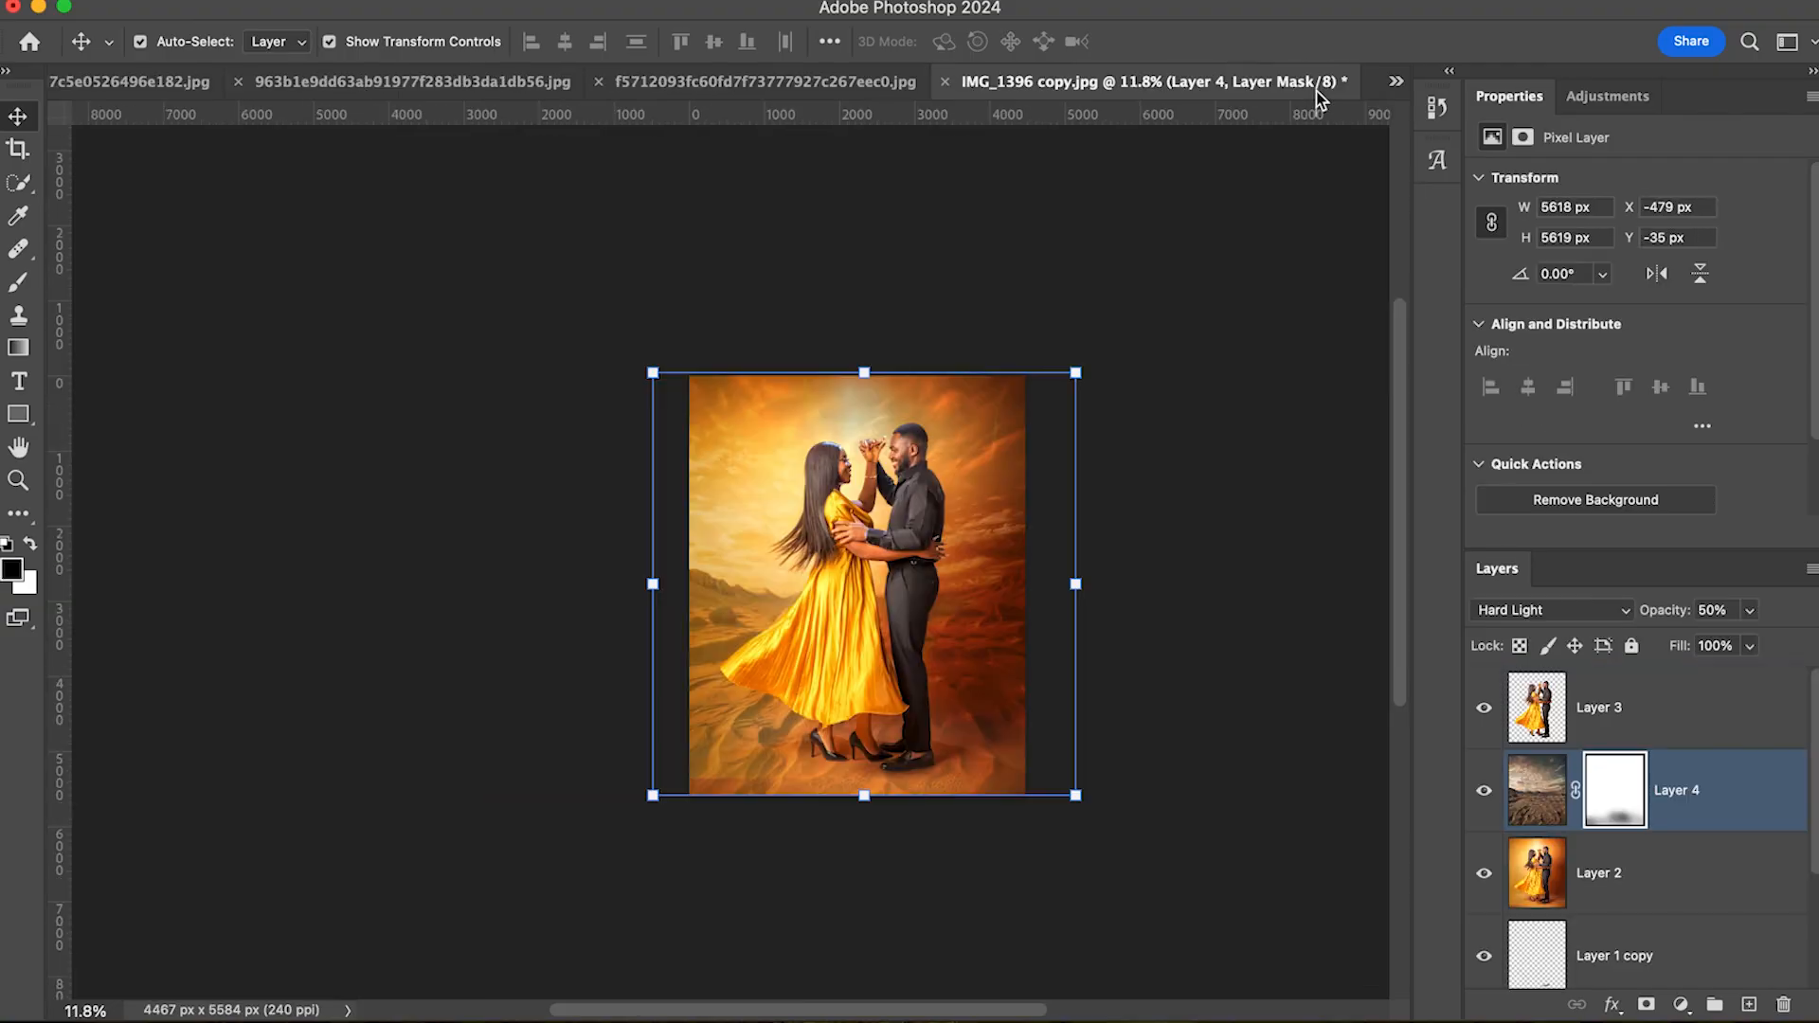
pyautogui.click(1398, 82)
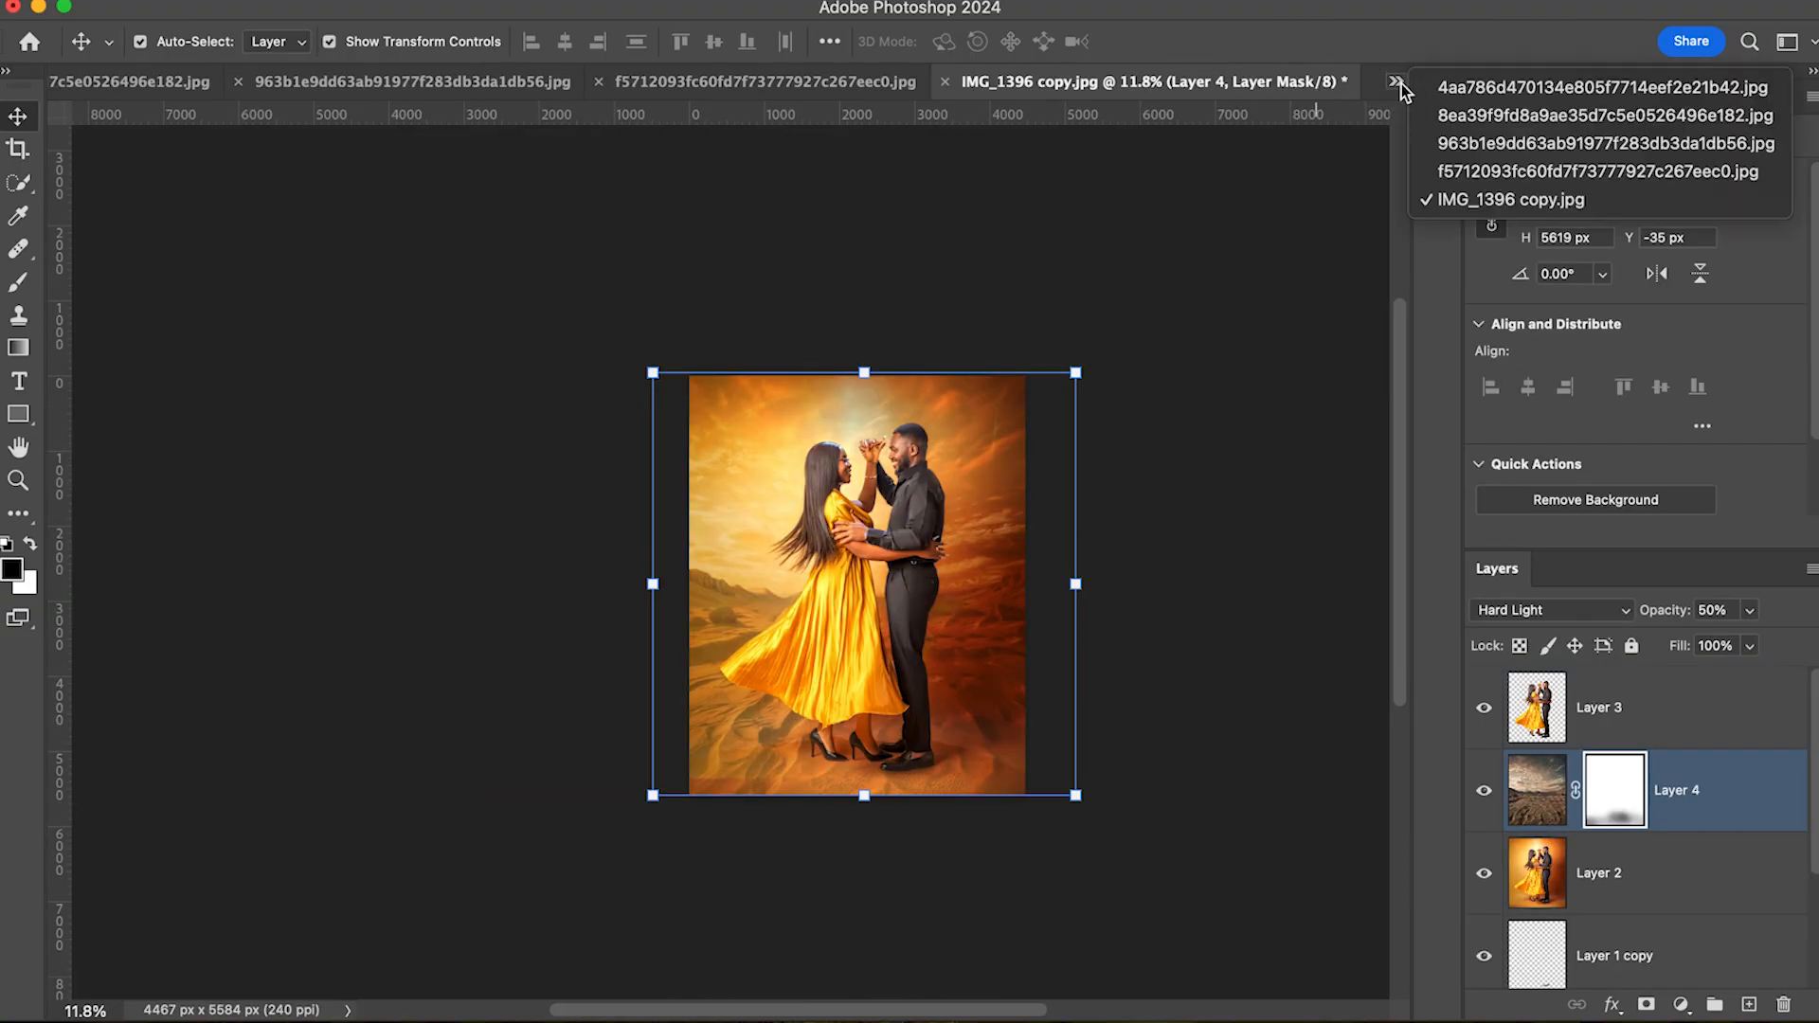
pyautogui.click(1516, 172)
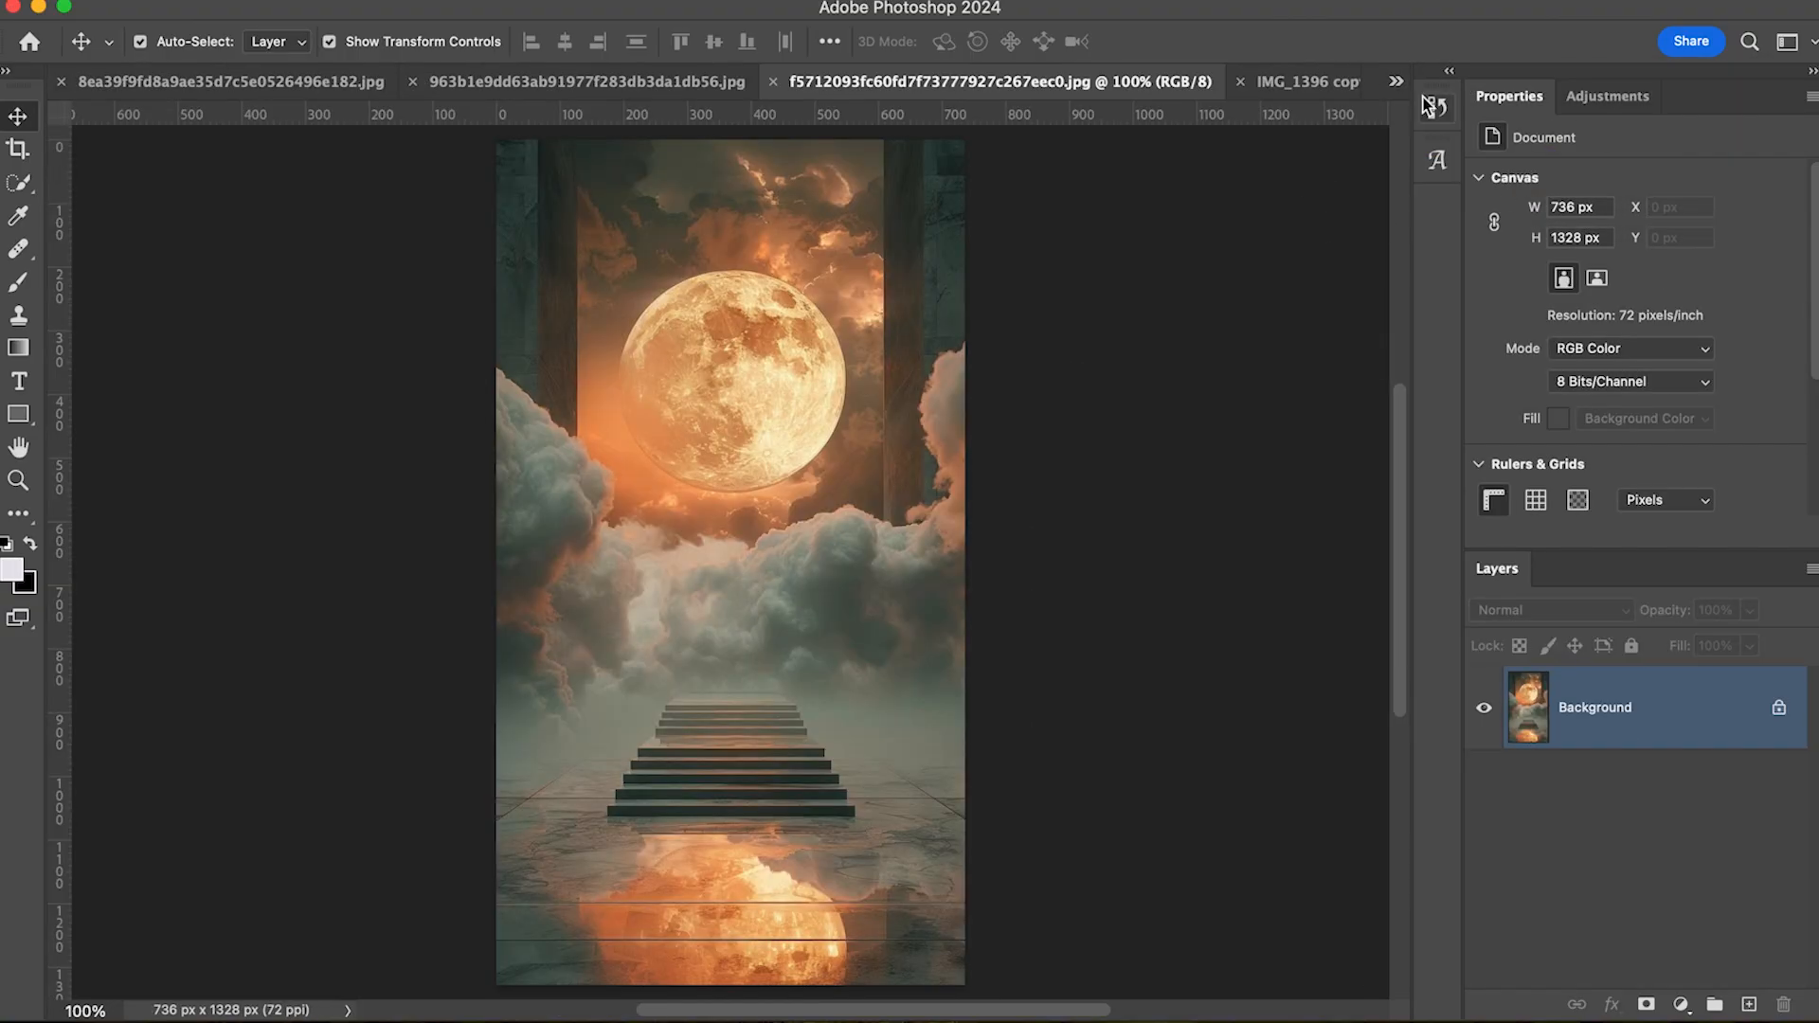
pyautogui.click(1396, 83)
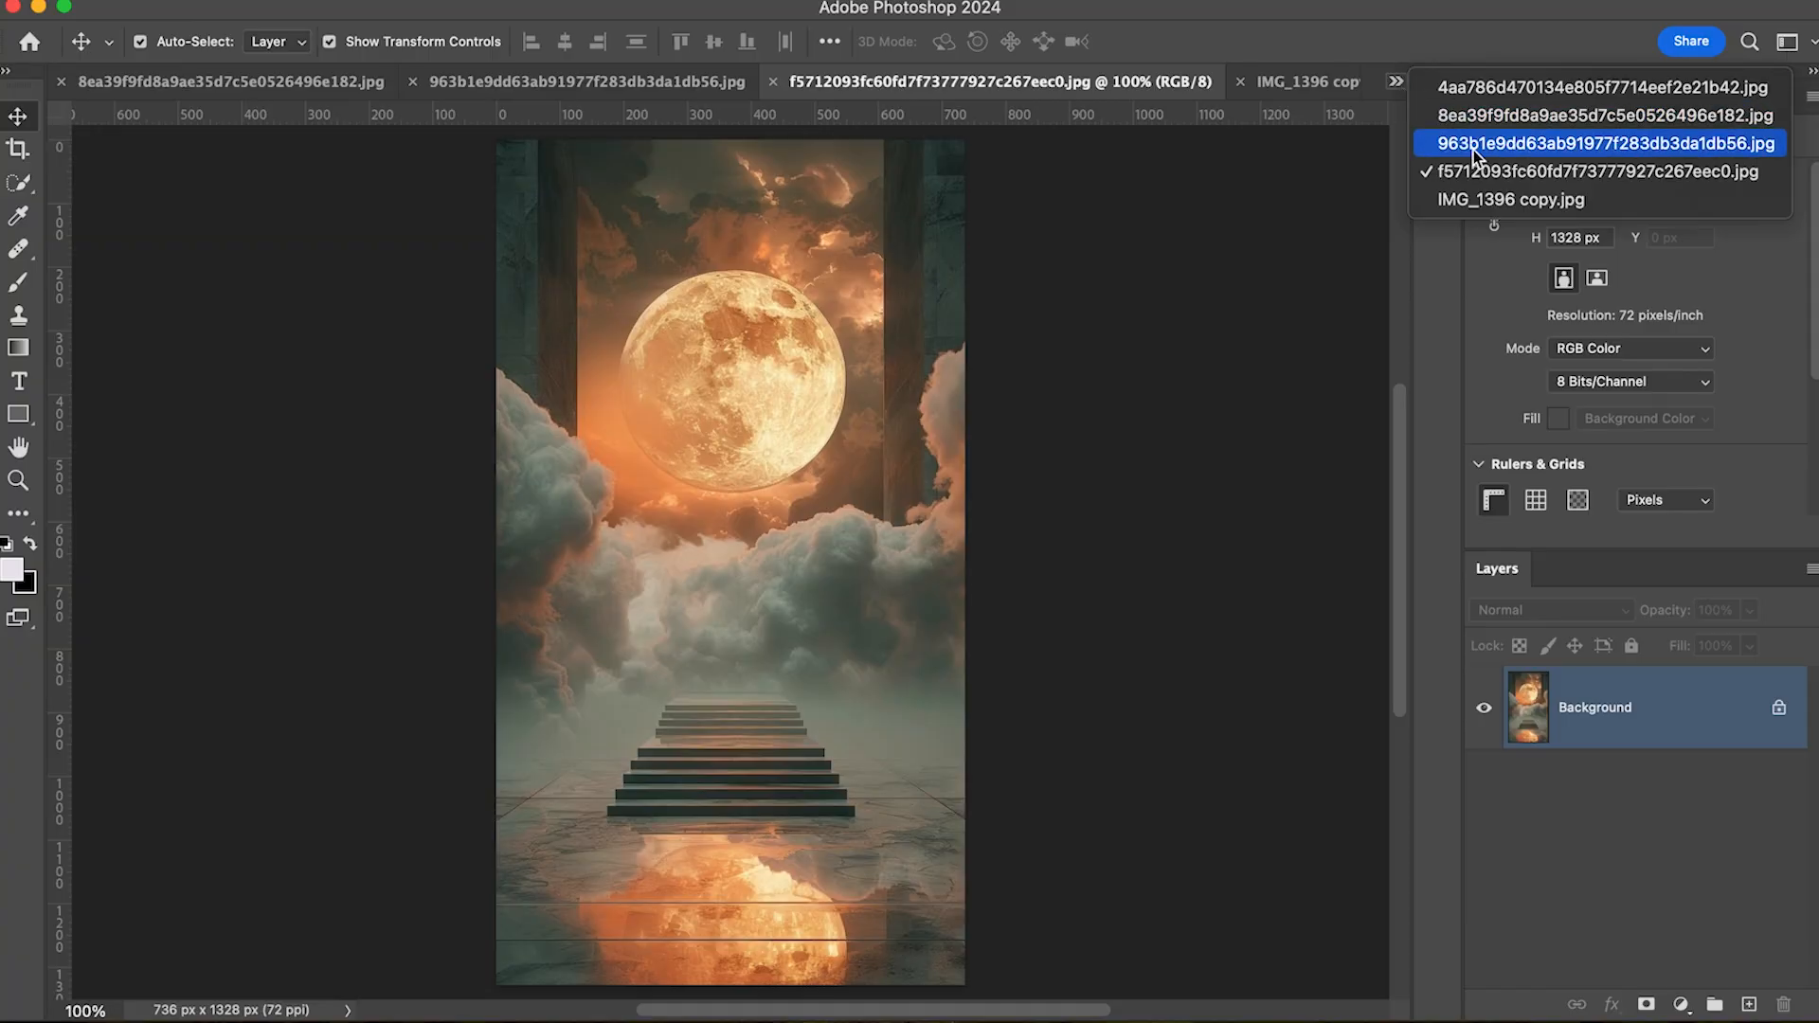
pyautogui.click(1474, 149)
pyautogui.click(1397, 82)
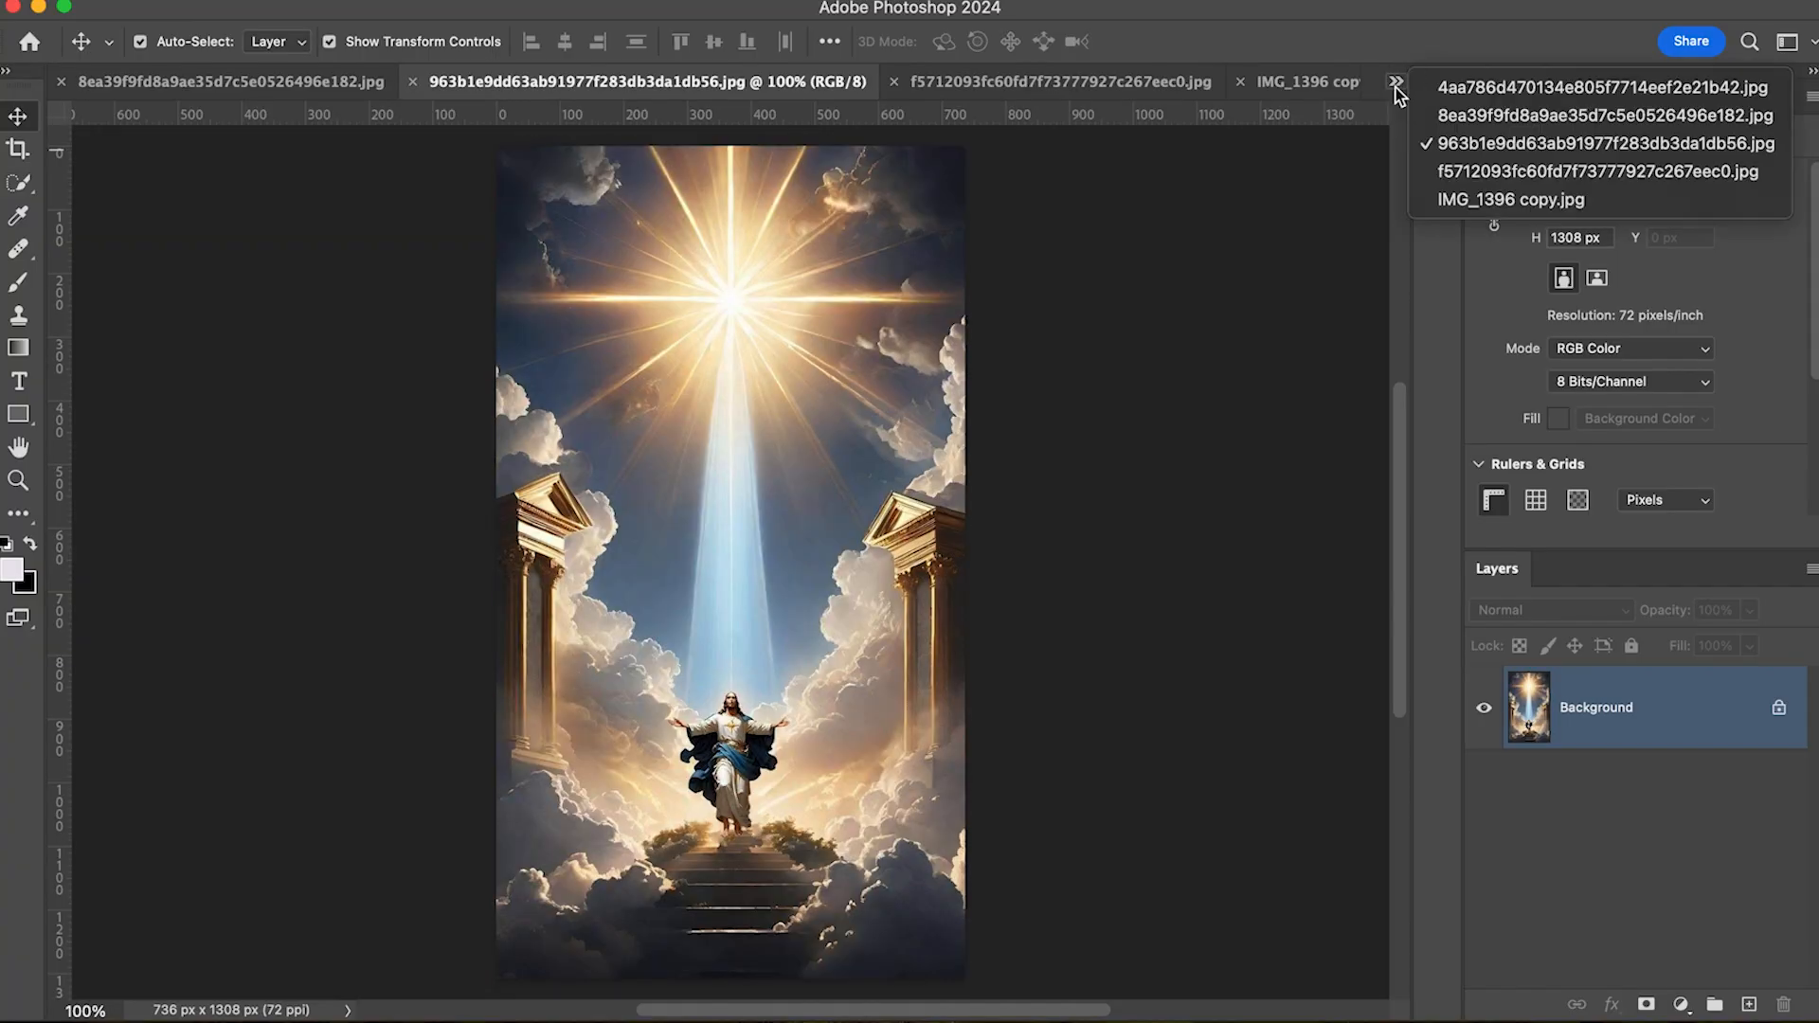
pyautogui.click(1516, 115)
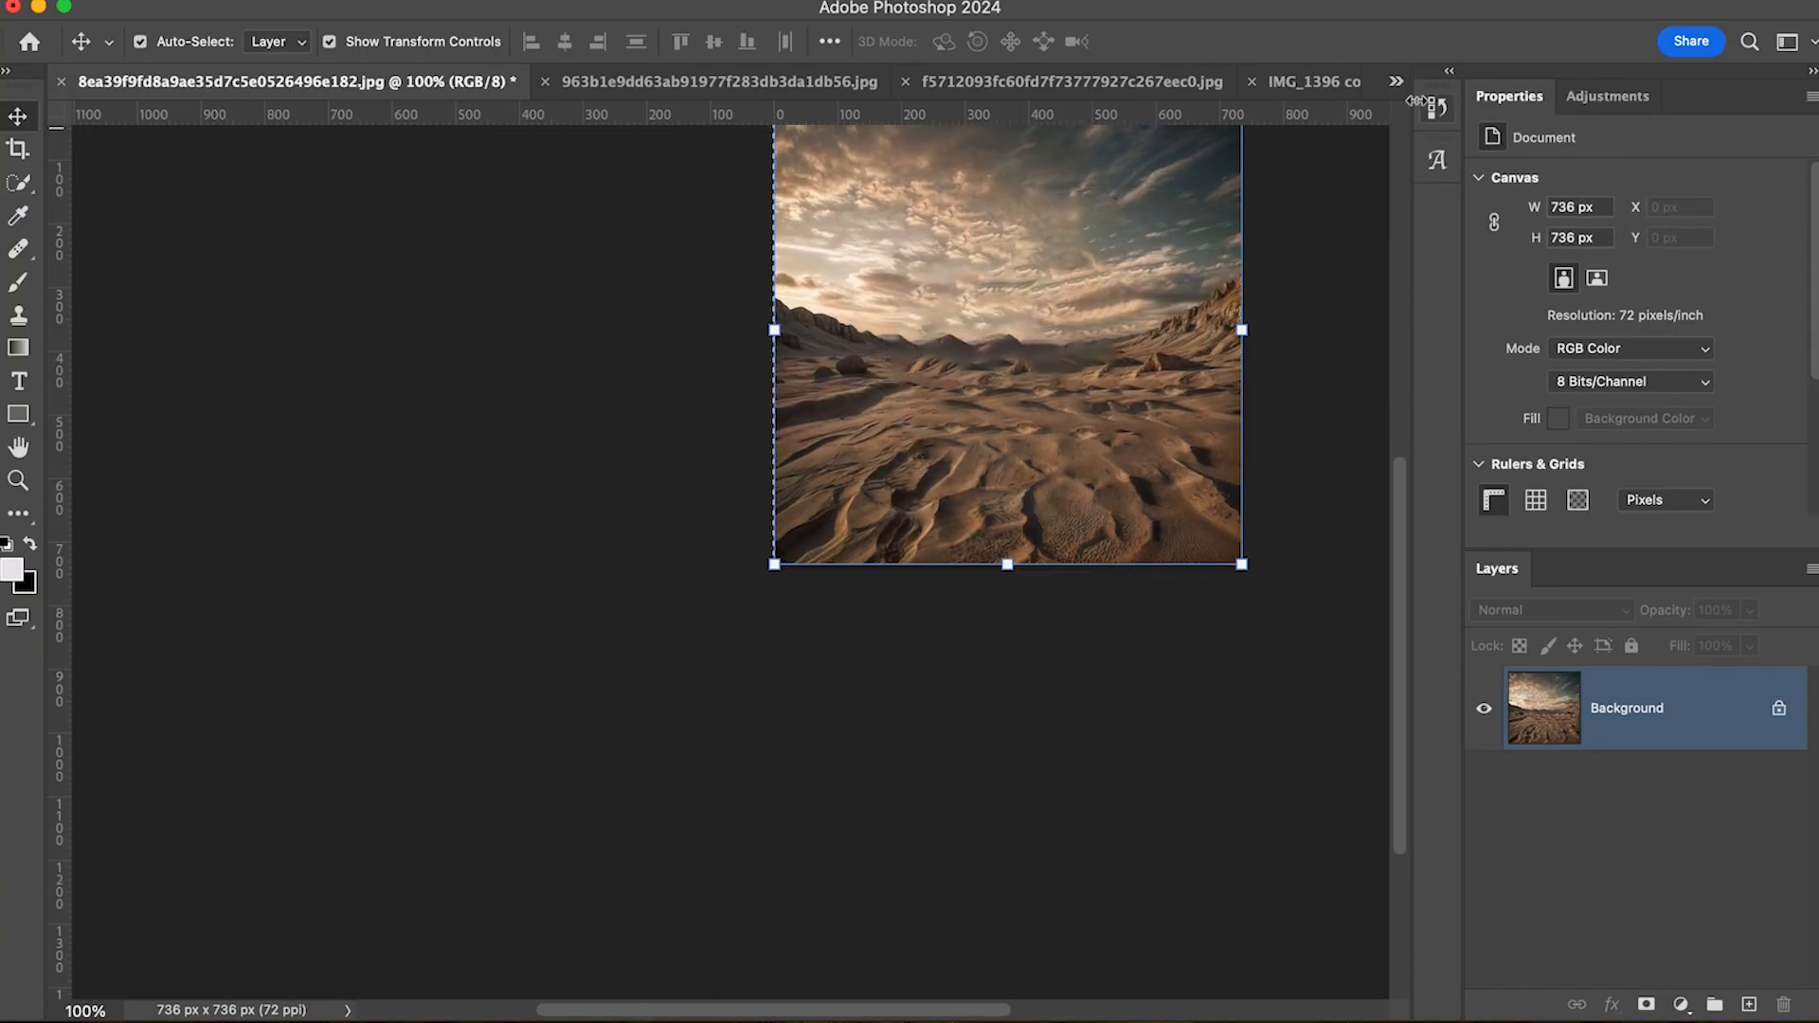
# Step: Copy the entire eclipse ring image from 4aa786d470134e805f7714eef2e21b42.jpg and return to IMG_1396 copy.jpg
pyautogui.click(1396, 83)
pyautogui.click(1498, 93)
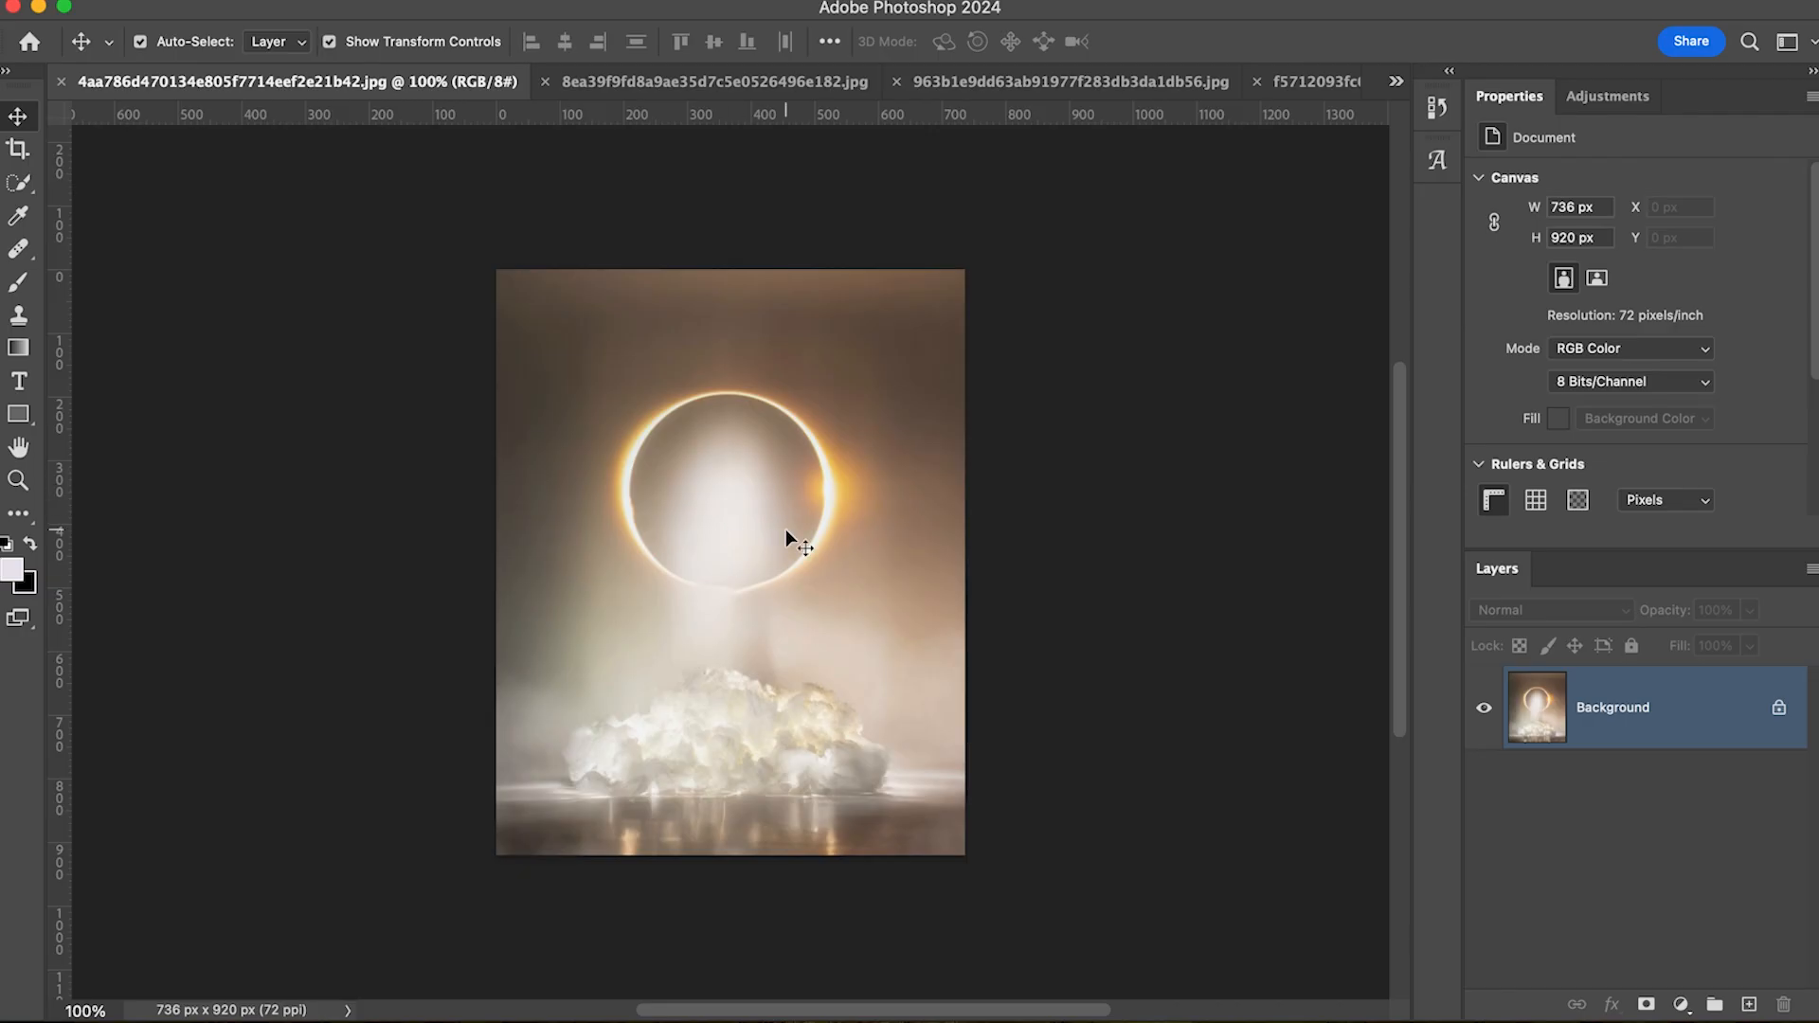
pyautogui.press('super+a')
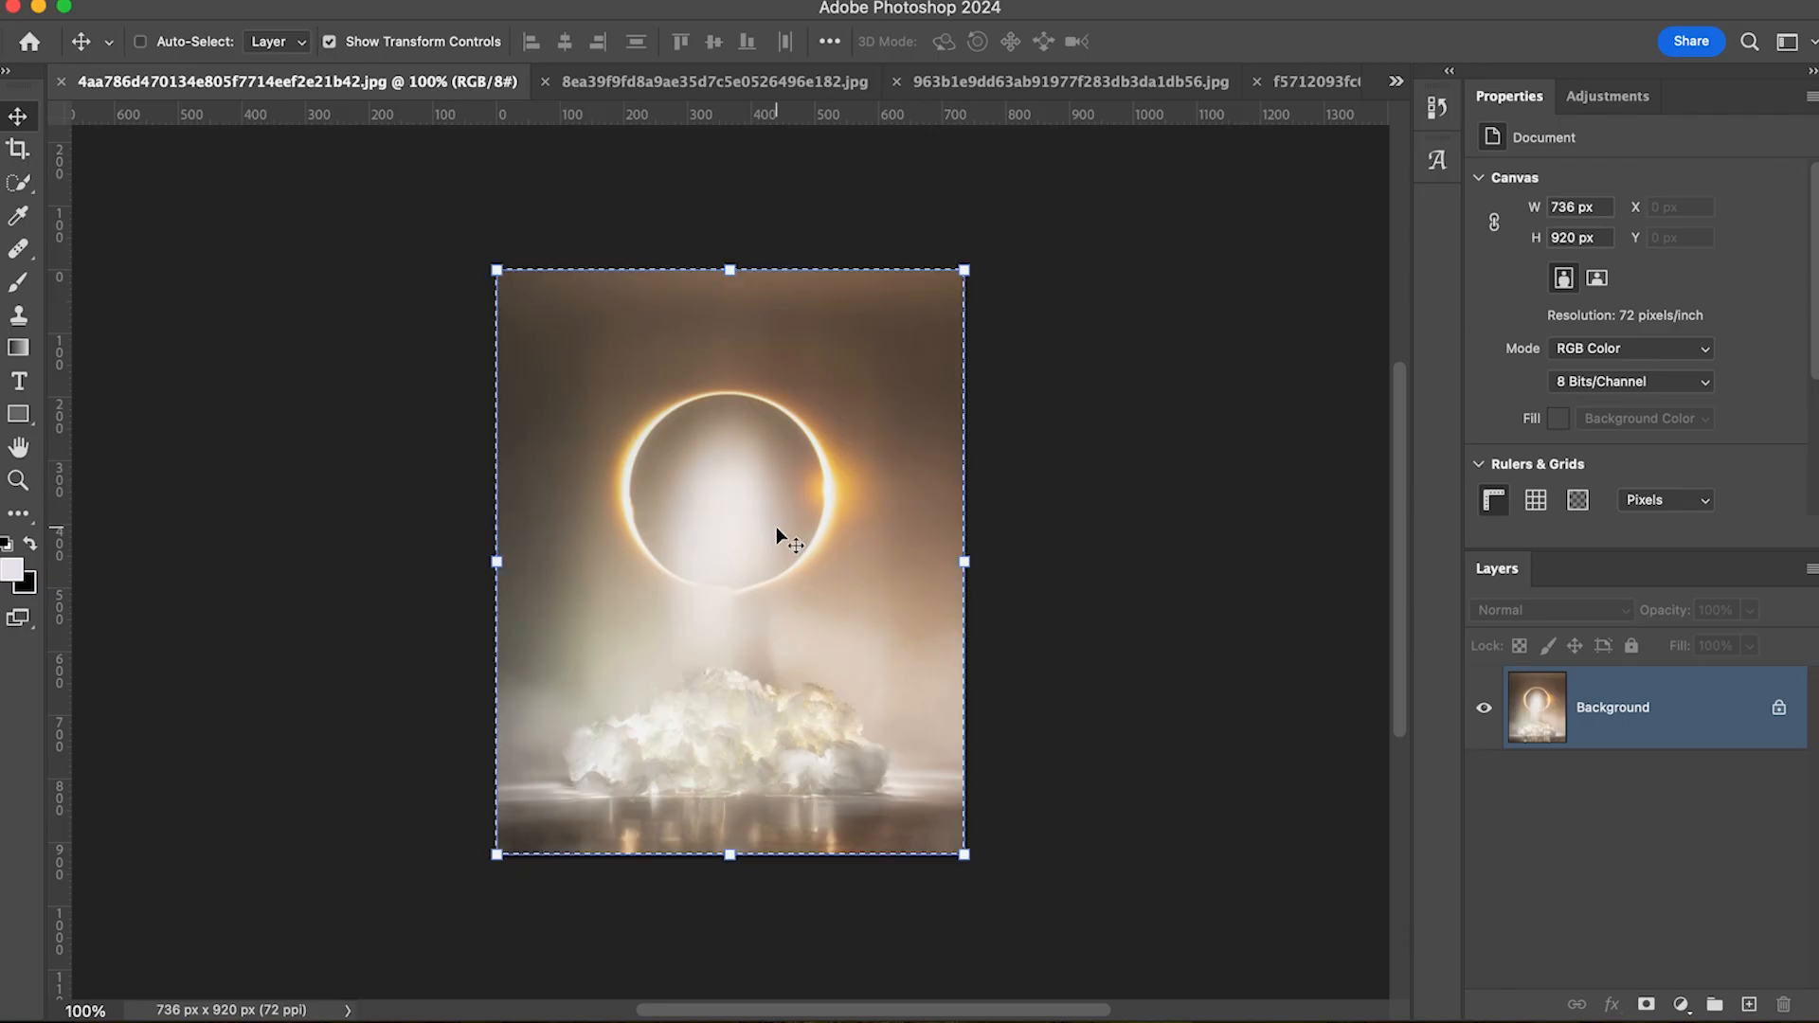
pyautogui.click(1330, 85)
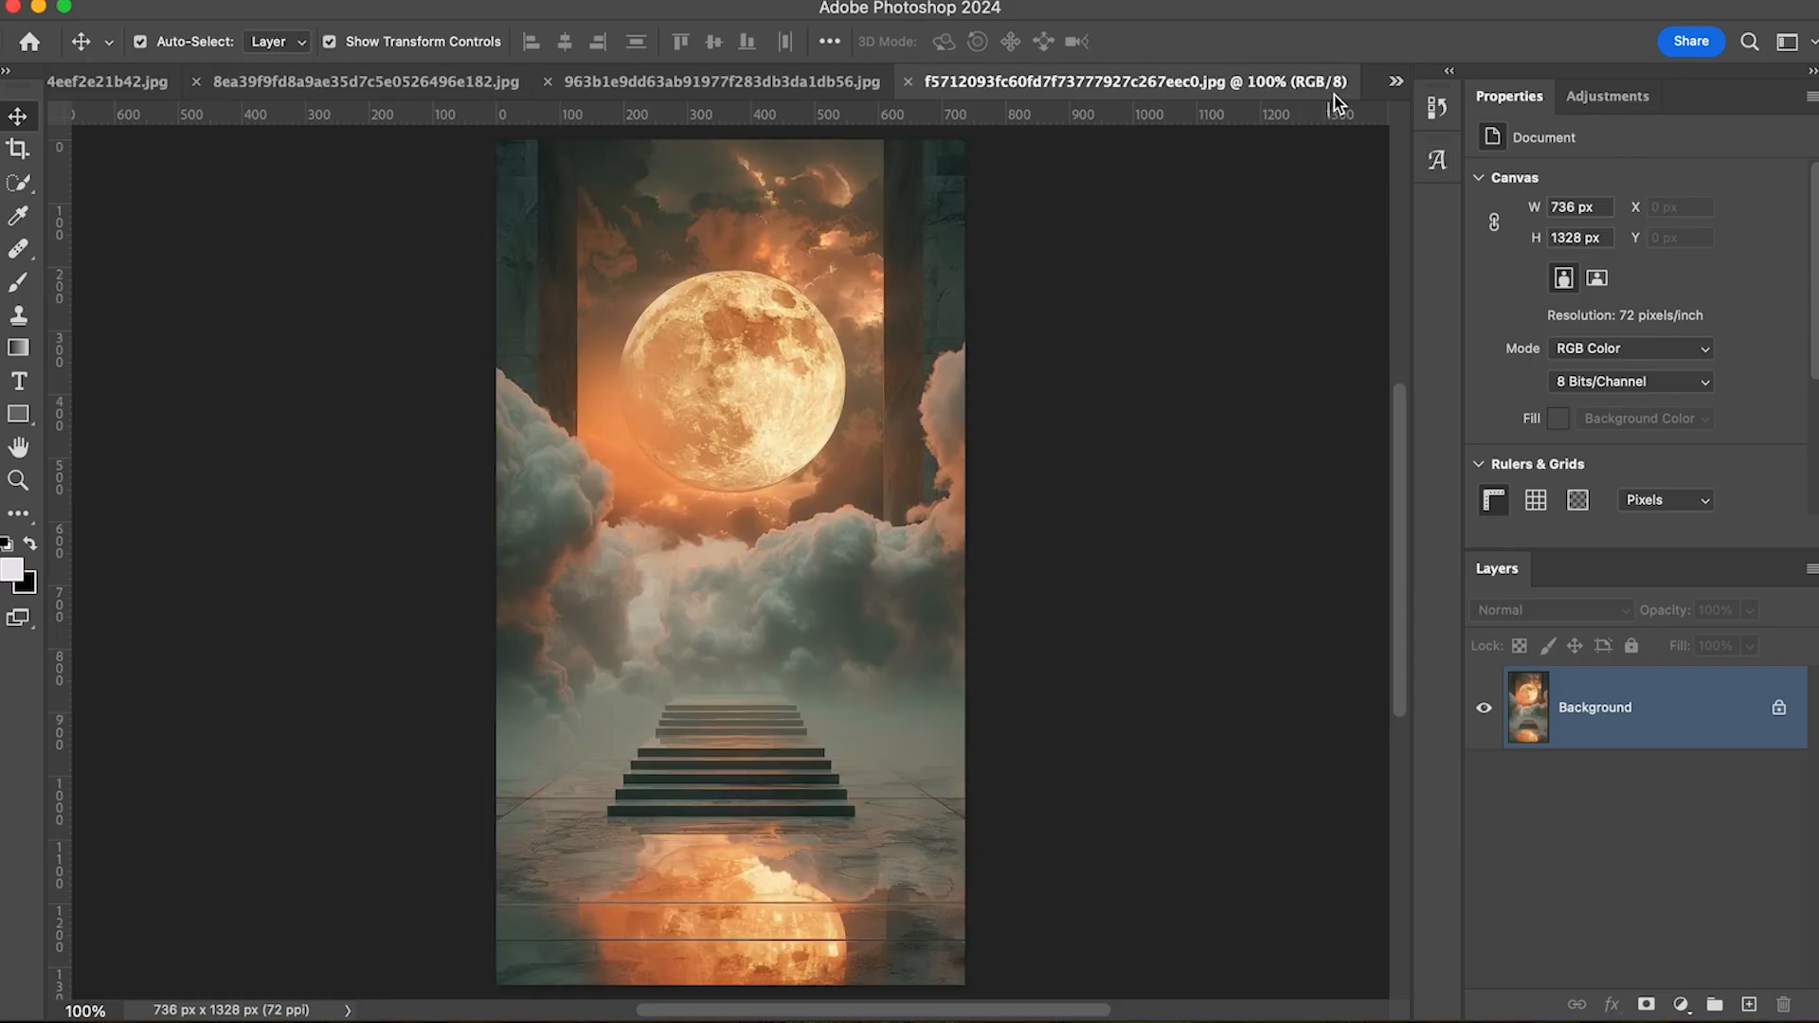
pyautogui.click(1397, 85)
pyautogui.click(1476, 198)
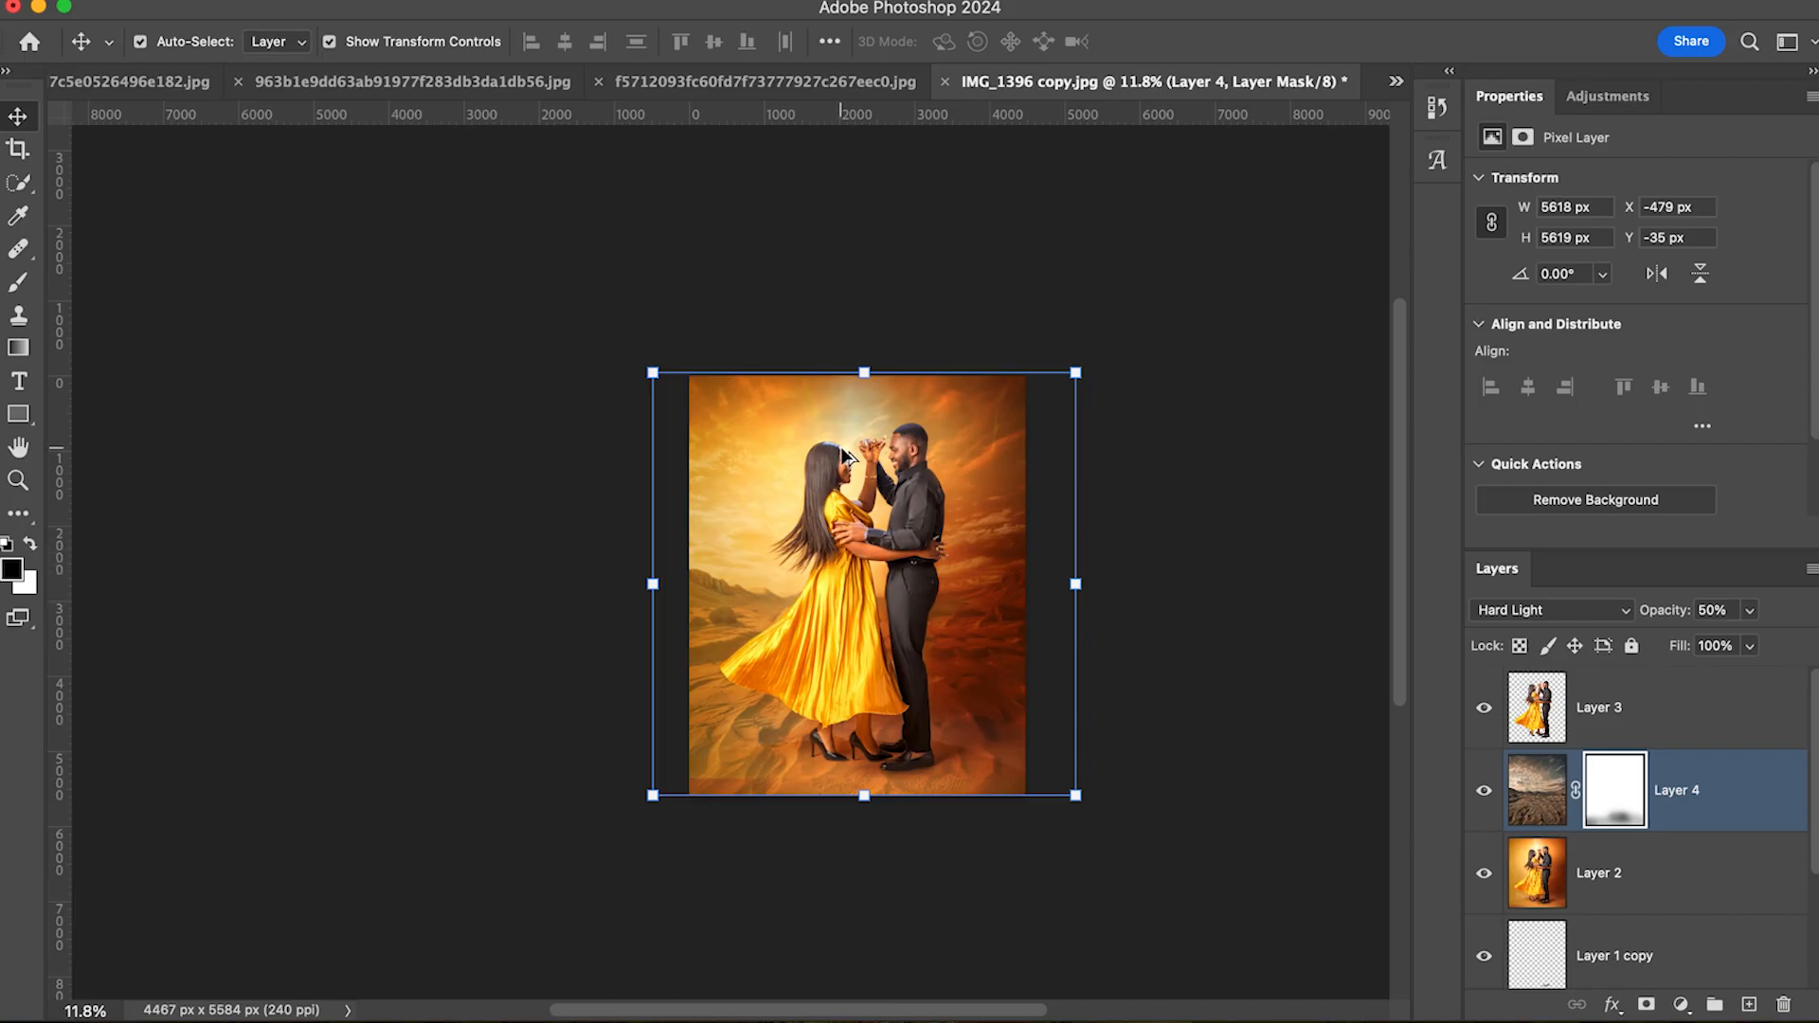
# Step: Inspect the sky around the couple's raised hands and paste the eclipse image as a new layer between Layer 3 and Layer 4
pyautogui.scroll(2, 846, 455)
pyautogui.scroll(2, 845, 453)
pyautogui.scroll(5, 846, 455)
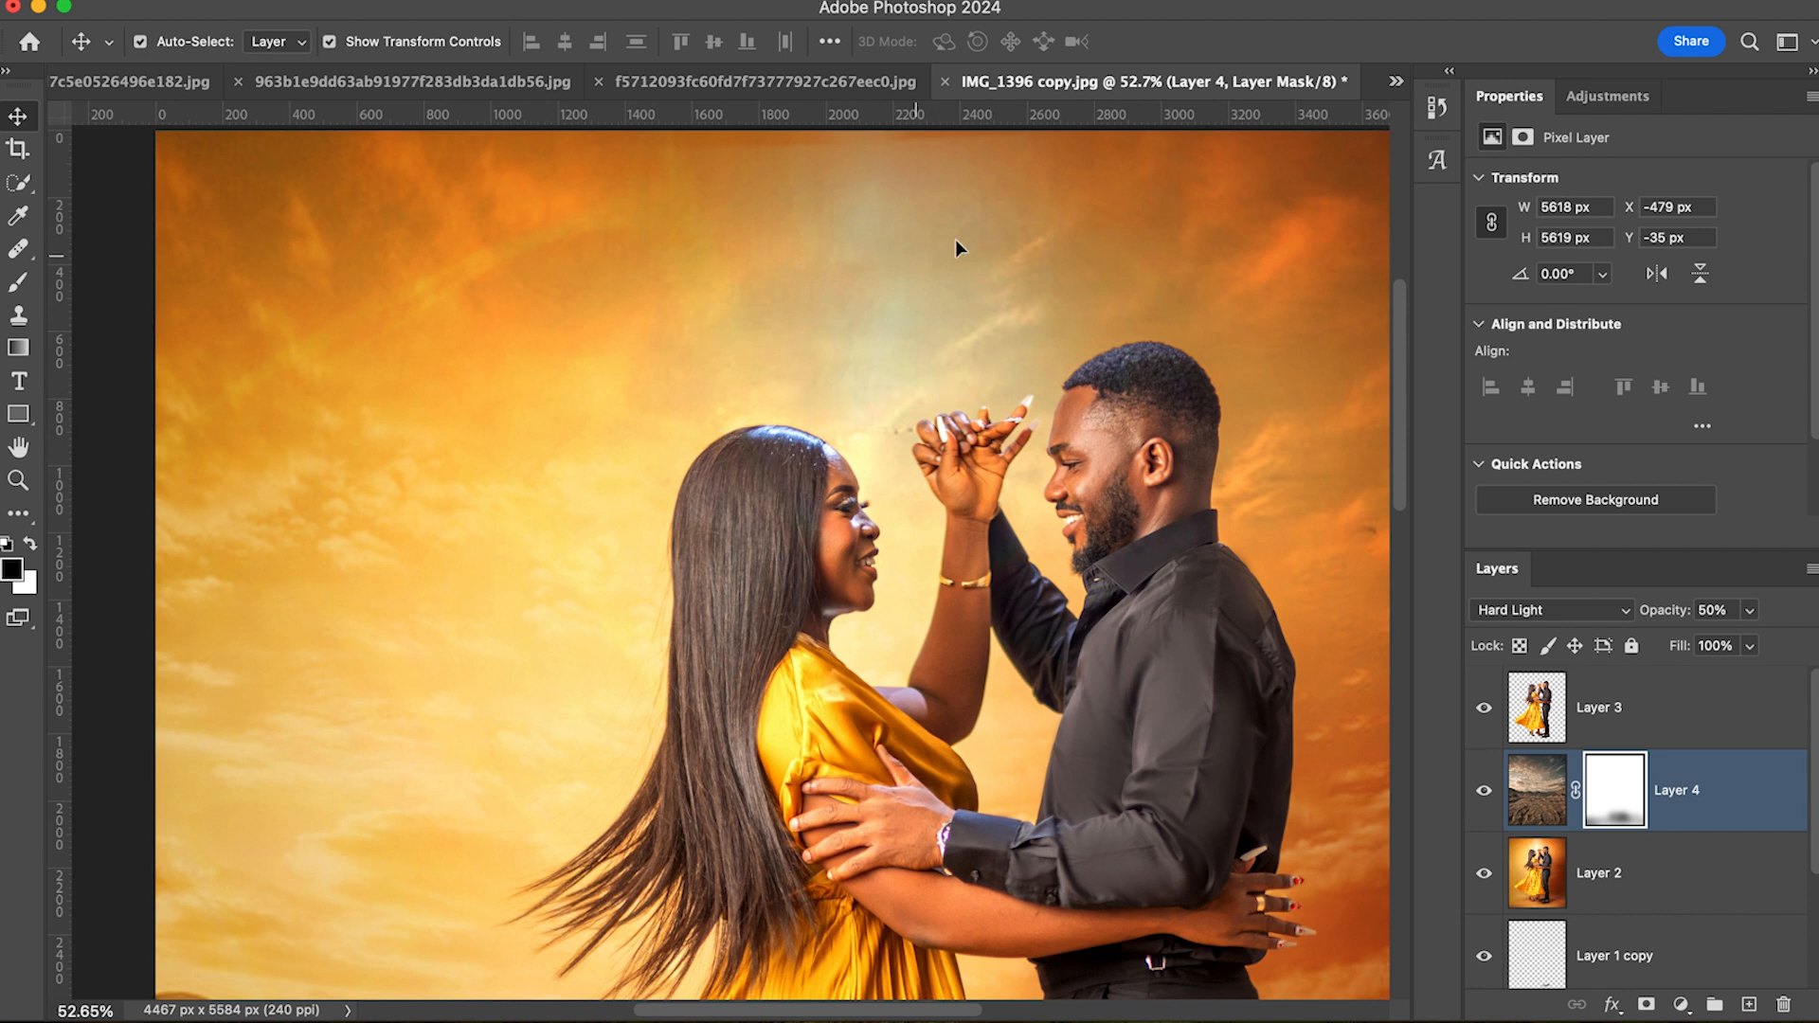
pyautogui.scroll(-3, 967, 424)
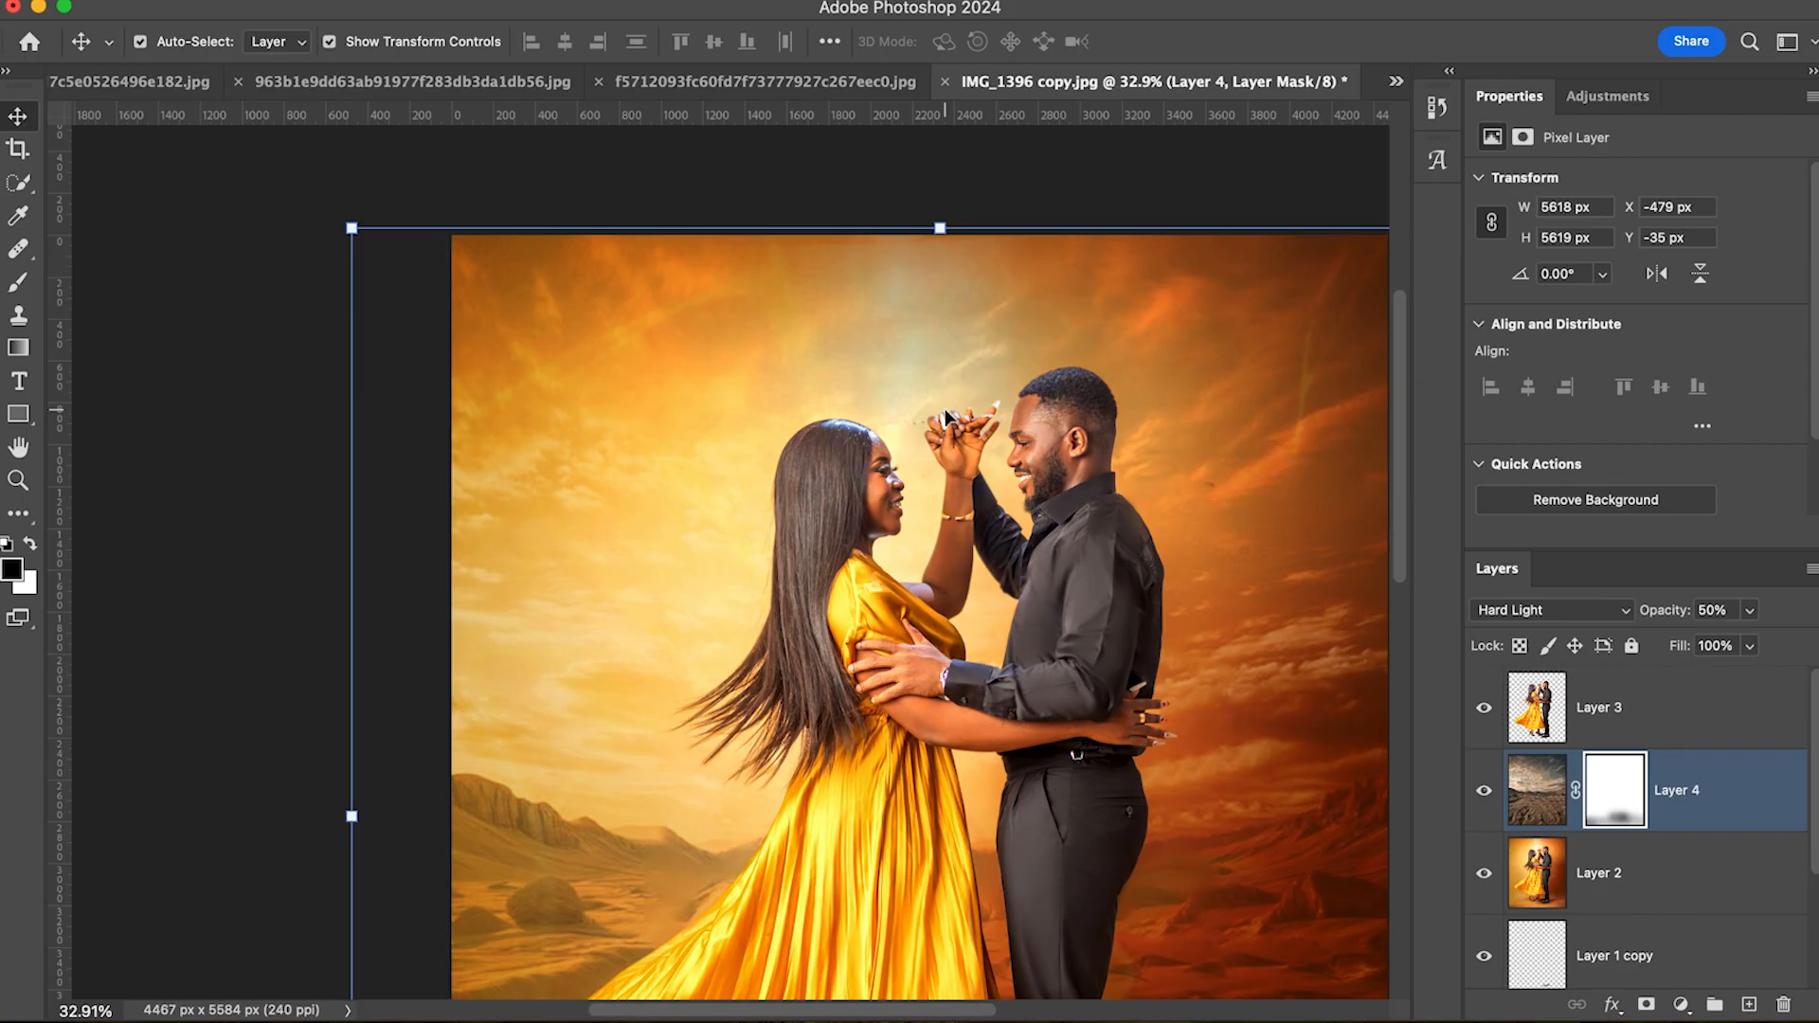
pyautogui.scroll(-3, 946, 417)
pyautogui.hotkey('ctrl', 'v')
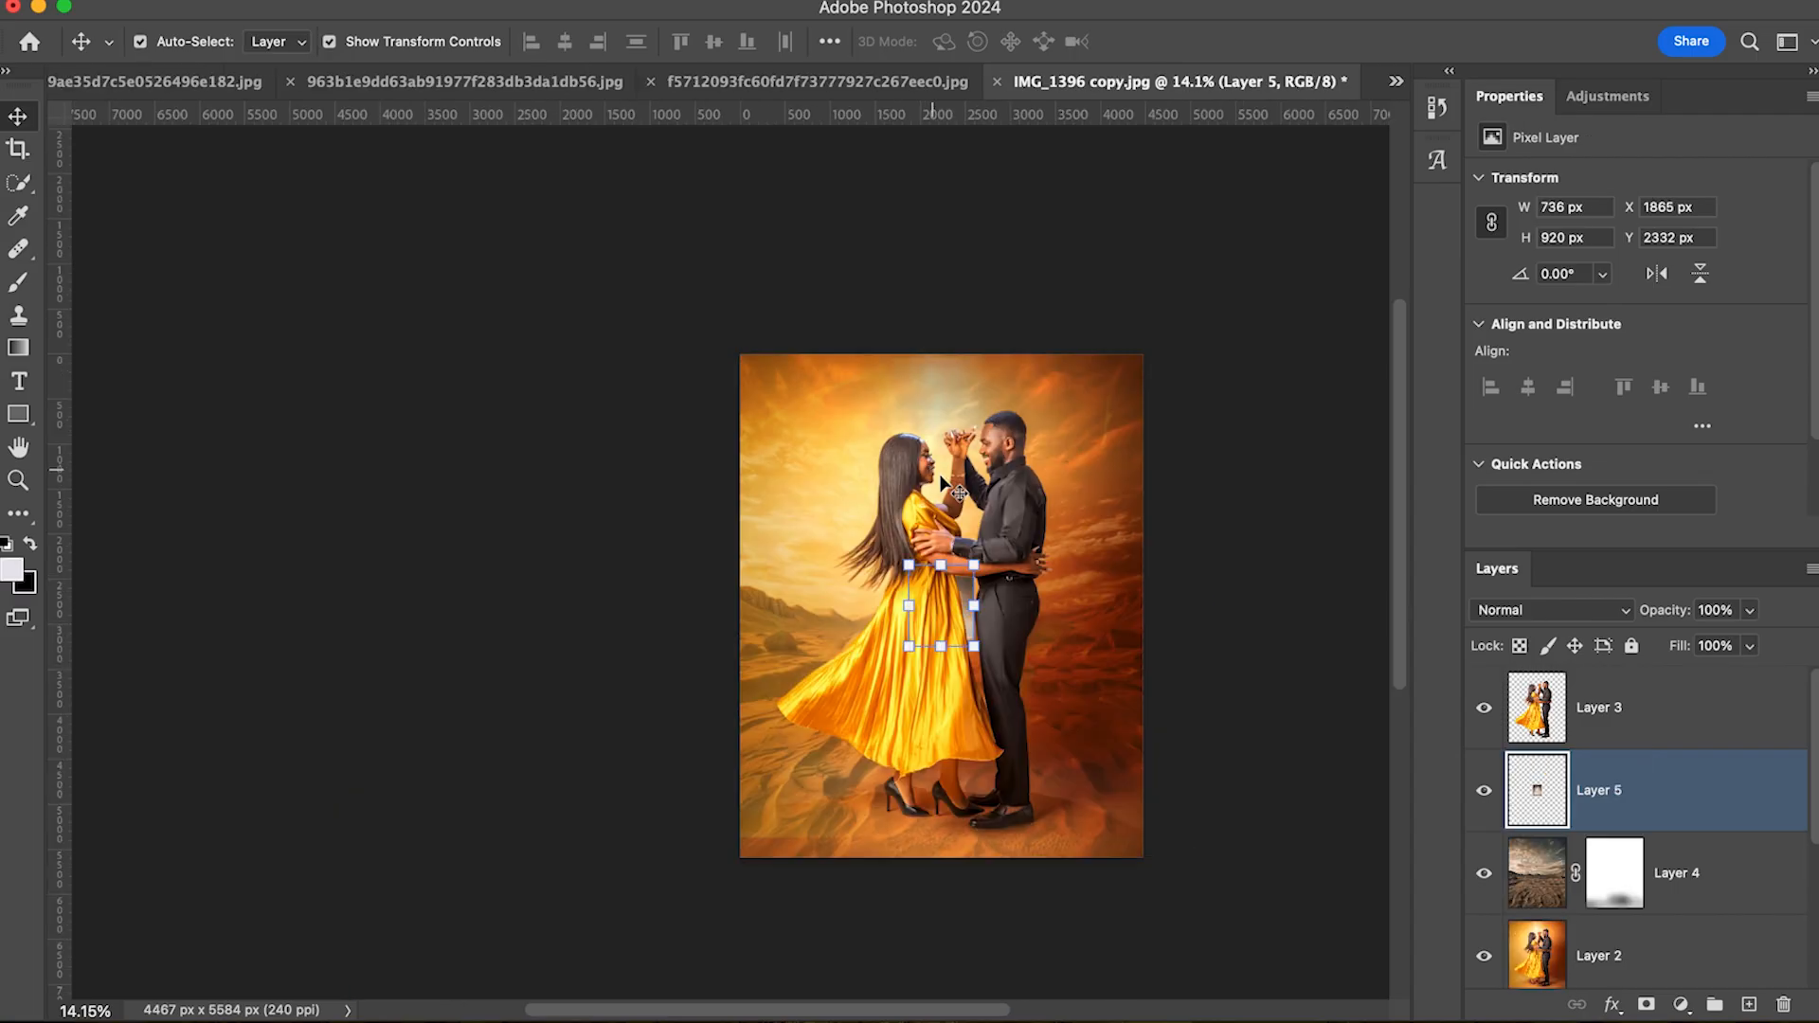
# Step: Free-transform the eclipse layer proportionally to about 5306 × 6633 px so it extends beyond the canvas's upper edge
pyautogui.hotkey('ctrl', 't')
pyautogui.moveTo(939, 559); pyautogui.dragTo(972, 337)
pyautogui.moveTo(944, 646); pyautogui.dragTo(1014, 858)
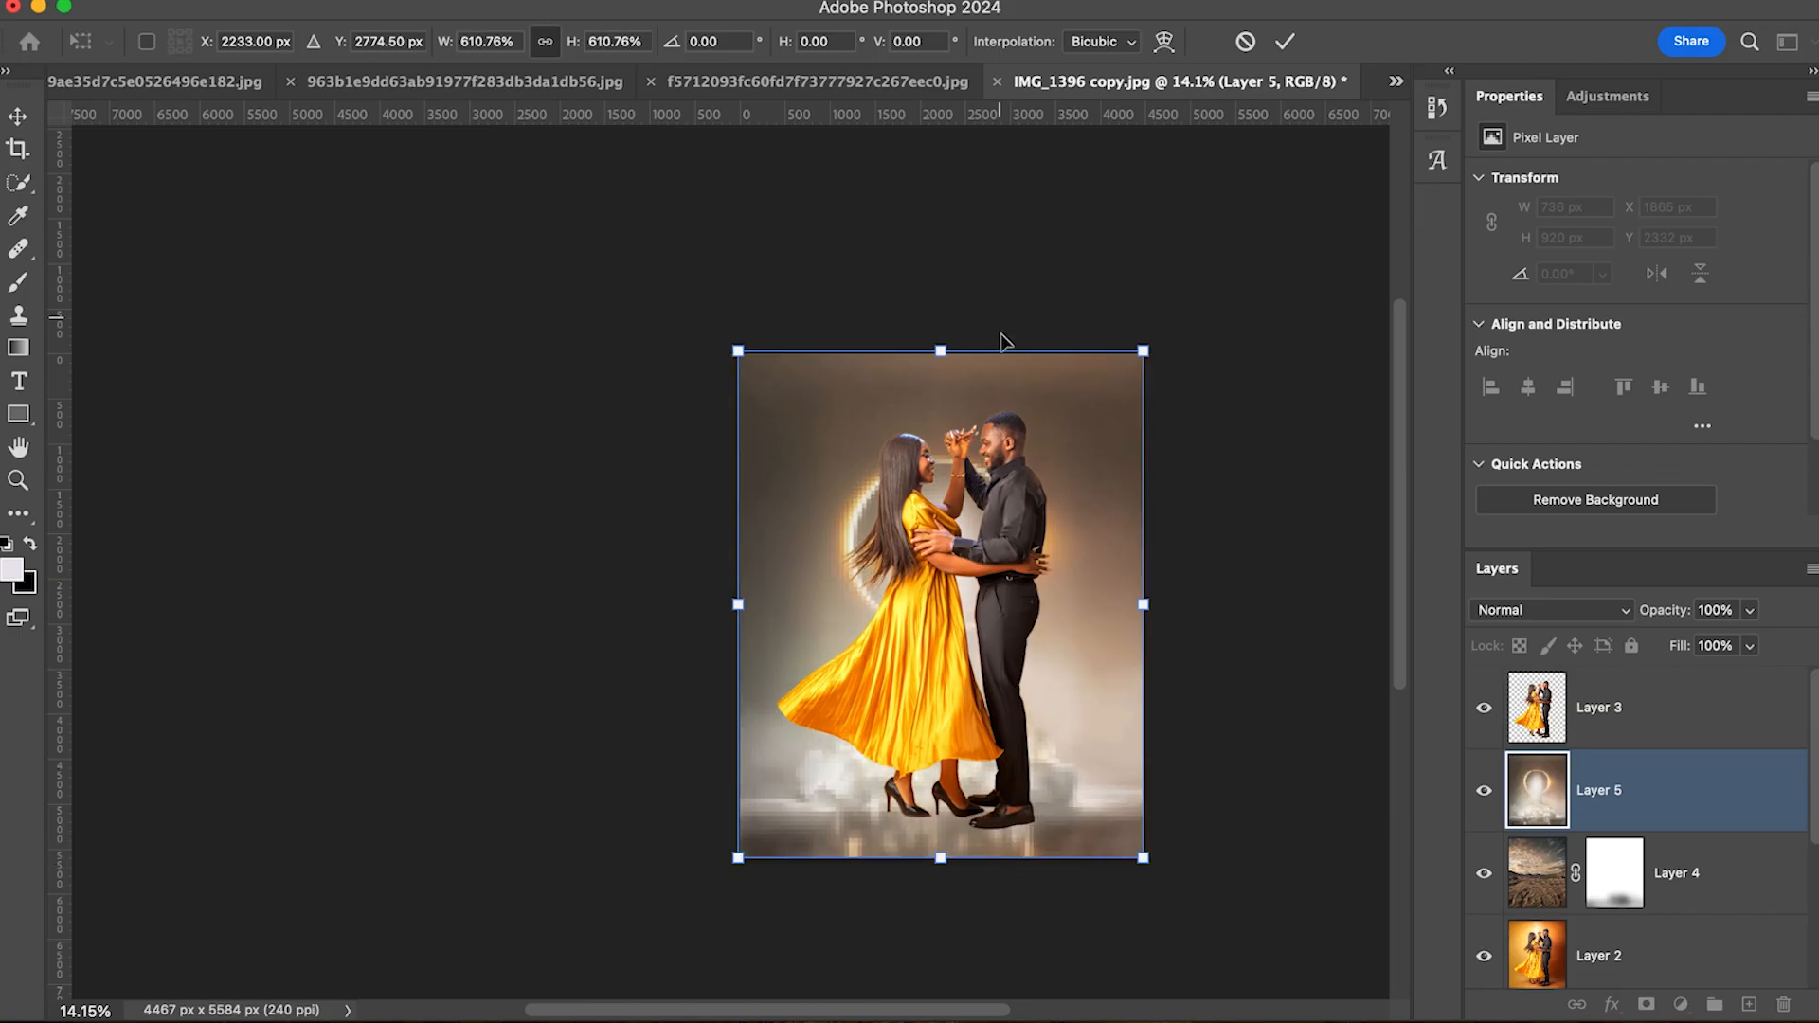
pyautogui.moveTo(940, 350); pyautogui.dragTo(986, 228)
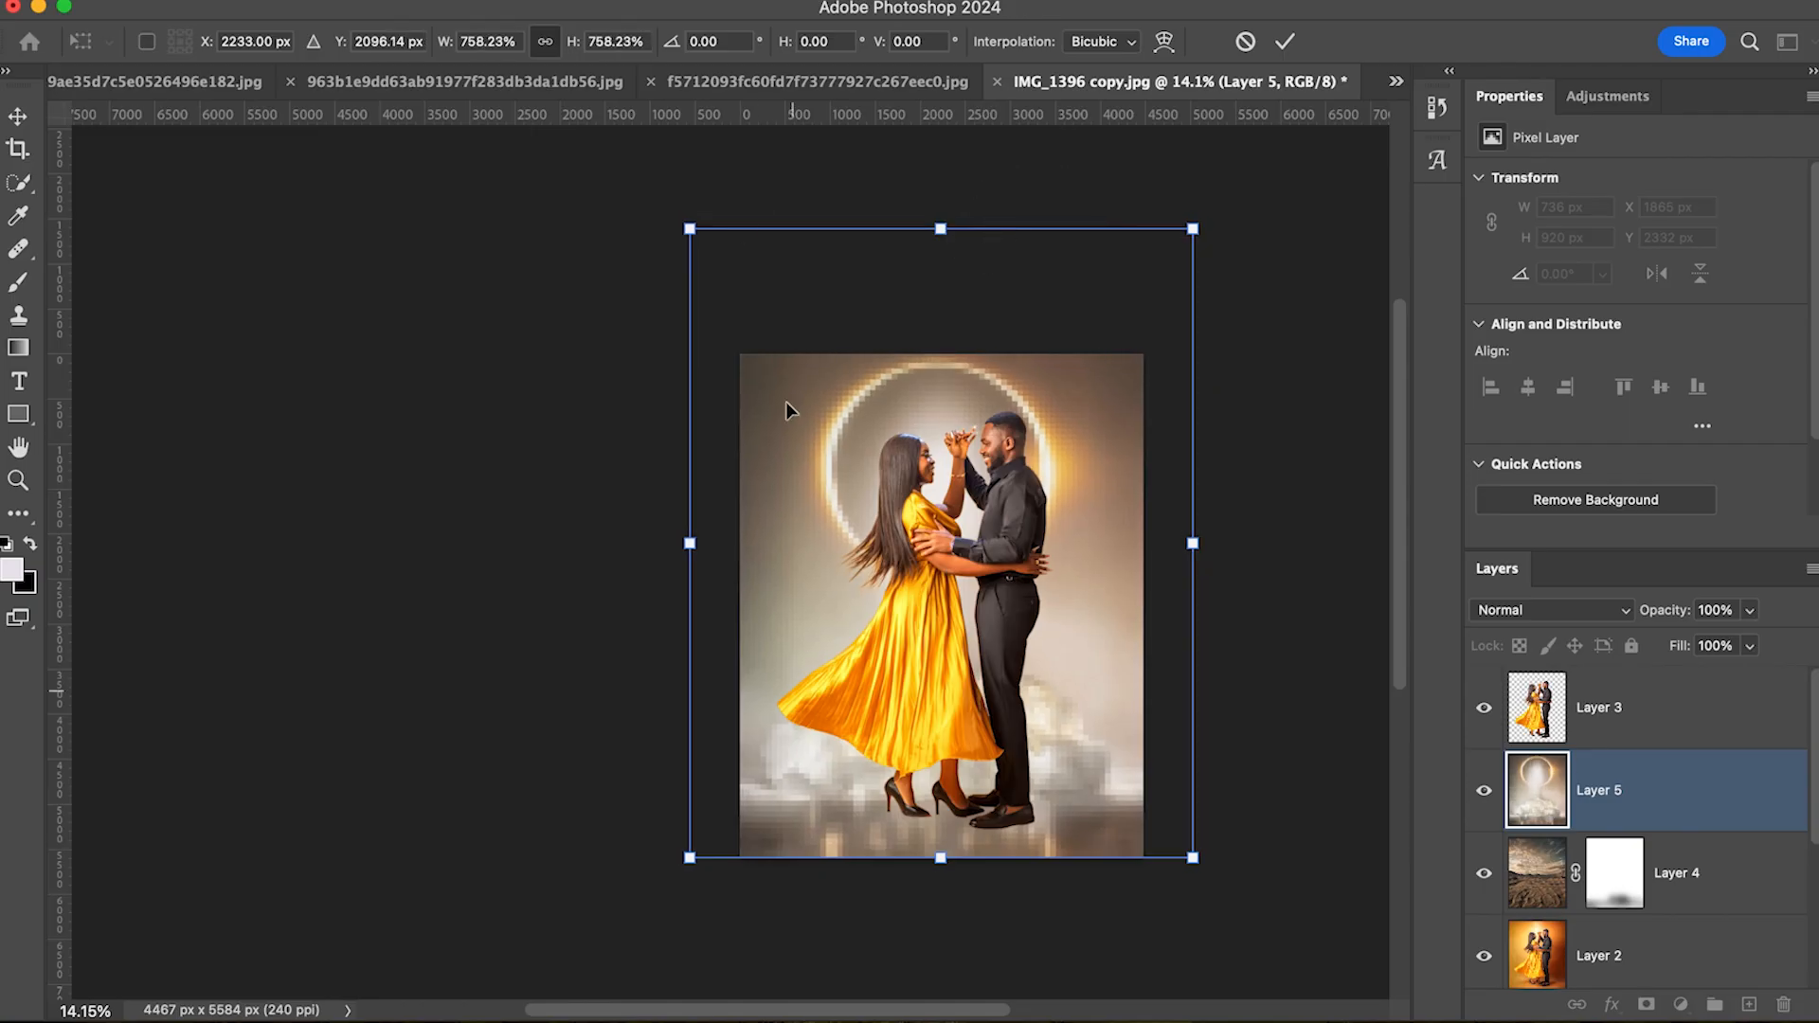
pyautogui.moveTo(688, 228); pyautogui.dragTo(714, 259)
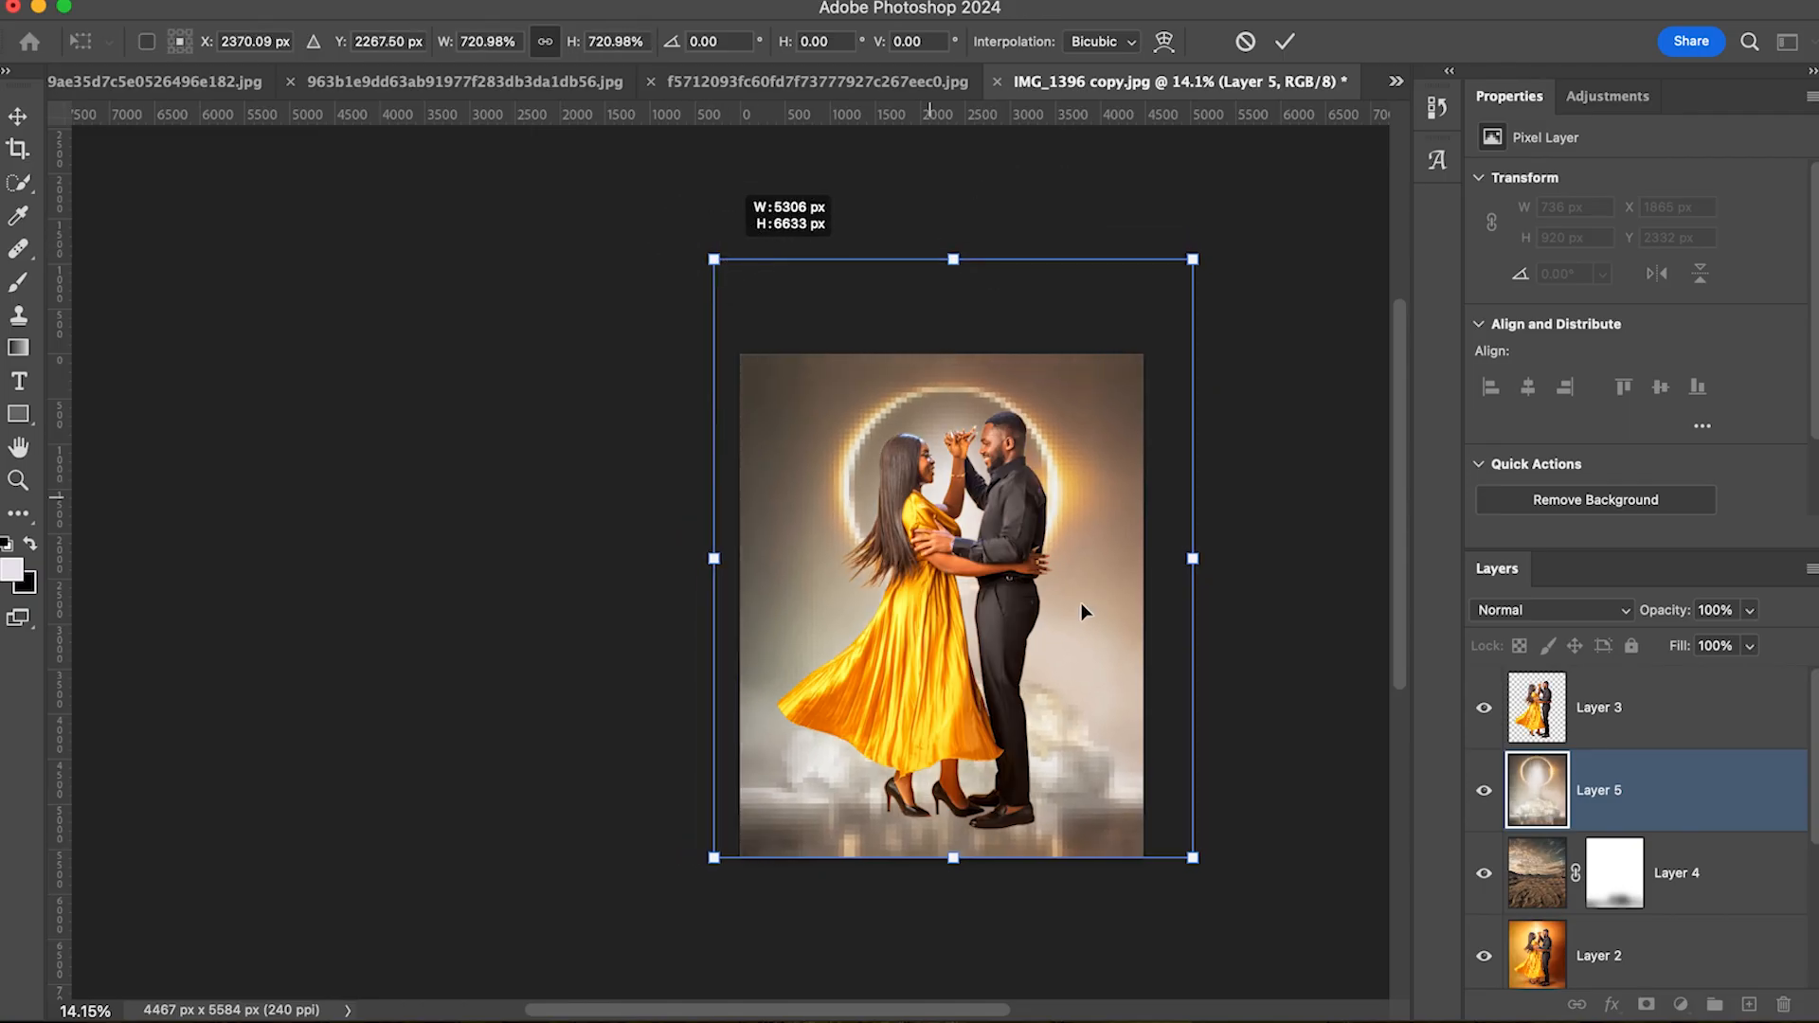
# Step: Scale the eclipse layer down to about 4140 × 5175 px, position its ring behind the couple's heads, and apply the transform
pyautogui.moveTo(1061, 605); pyautogui.dragTo(1057, 586)
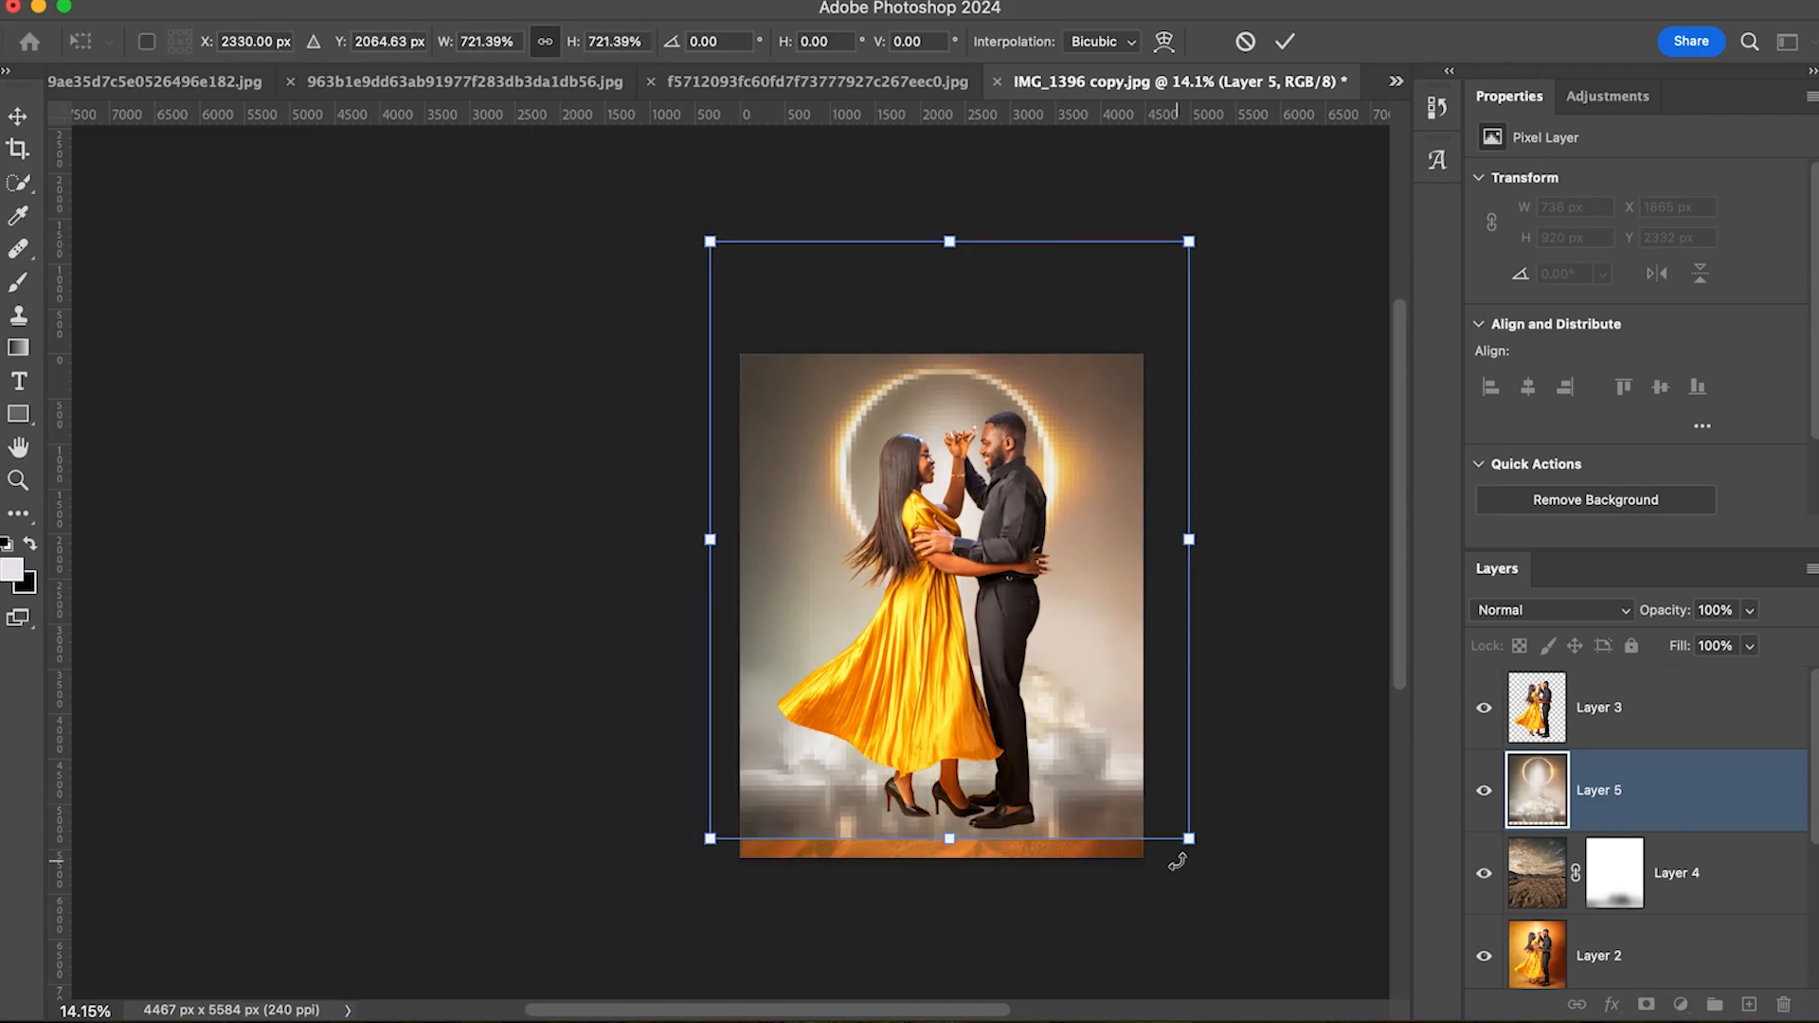
pyautogui.moveTo(1190, 839); pyautogui.dragTo(1173, 819)
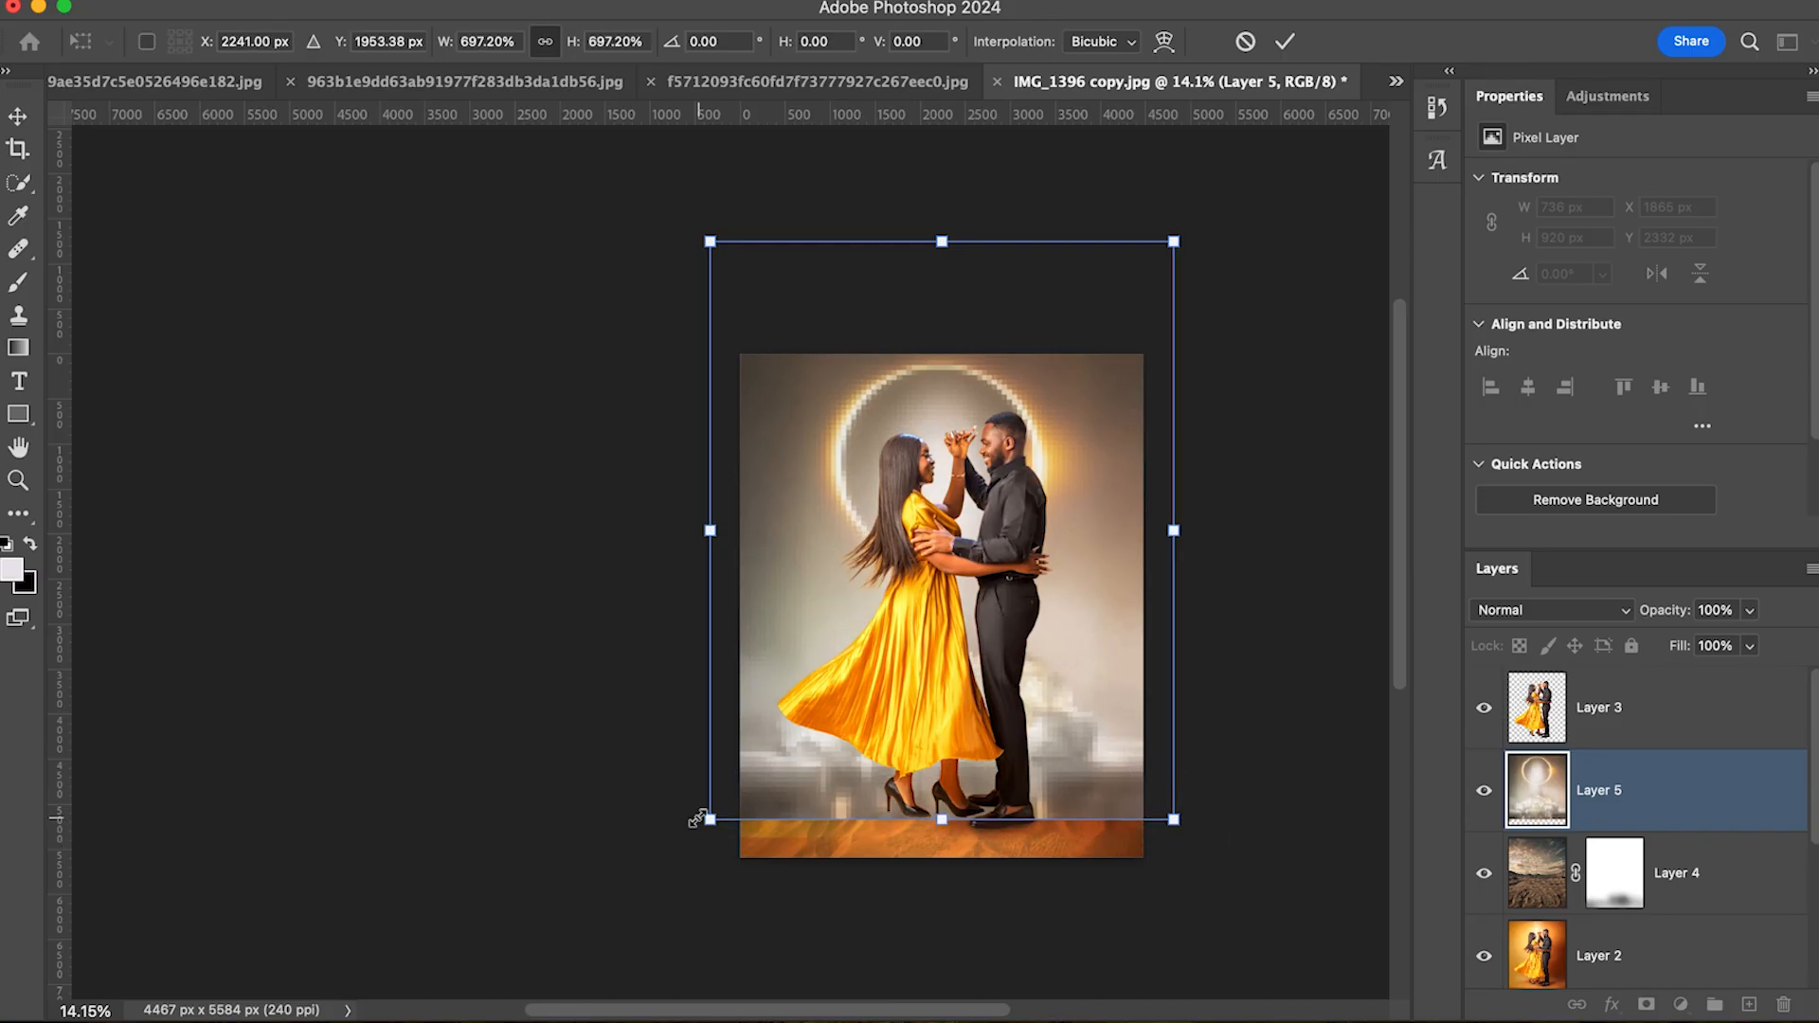
pyautogui.moveTo(709, 820); pyautogui.dragTo(724, 803)
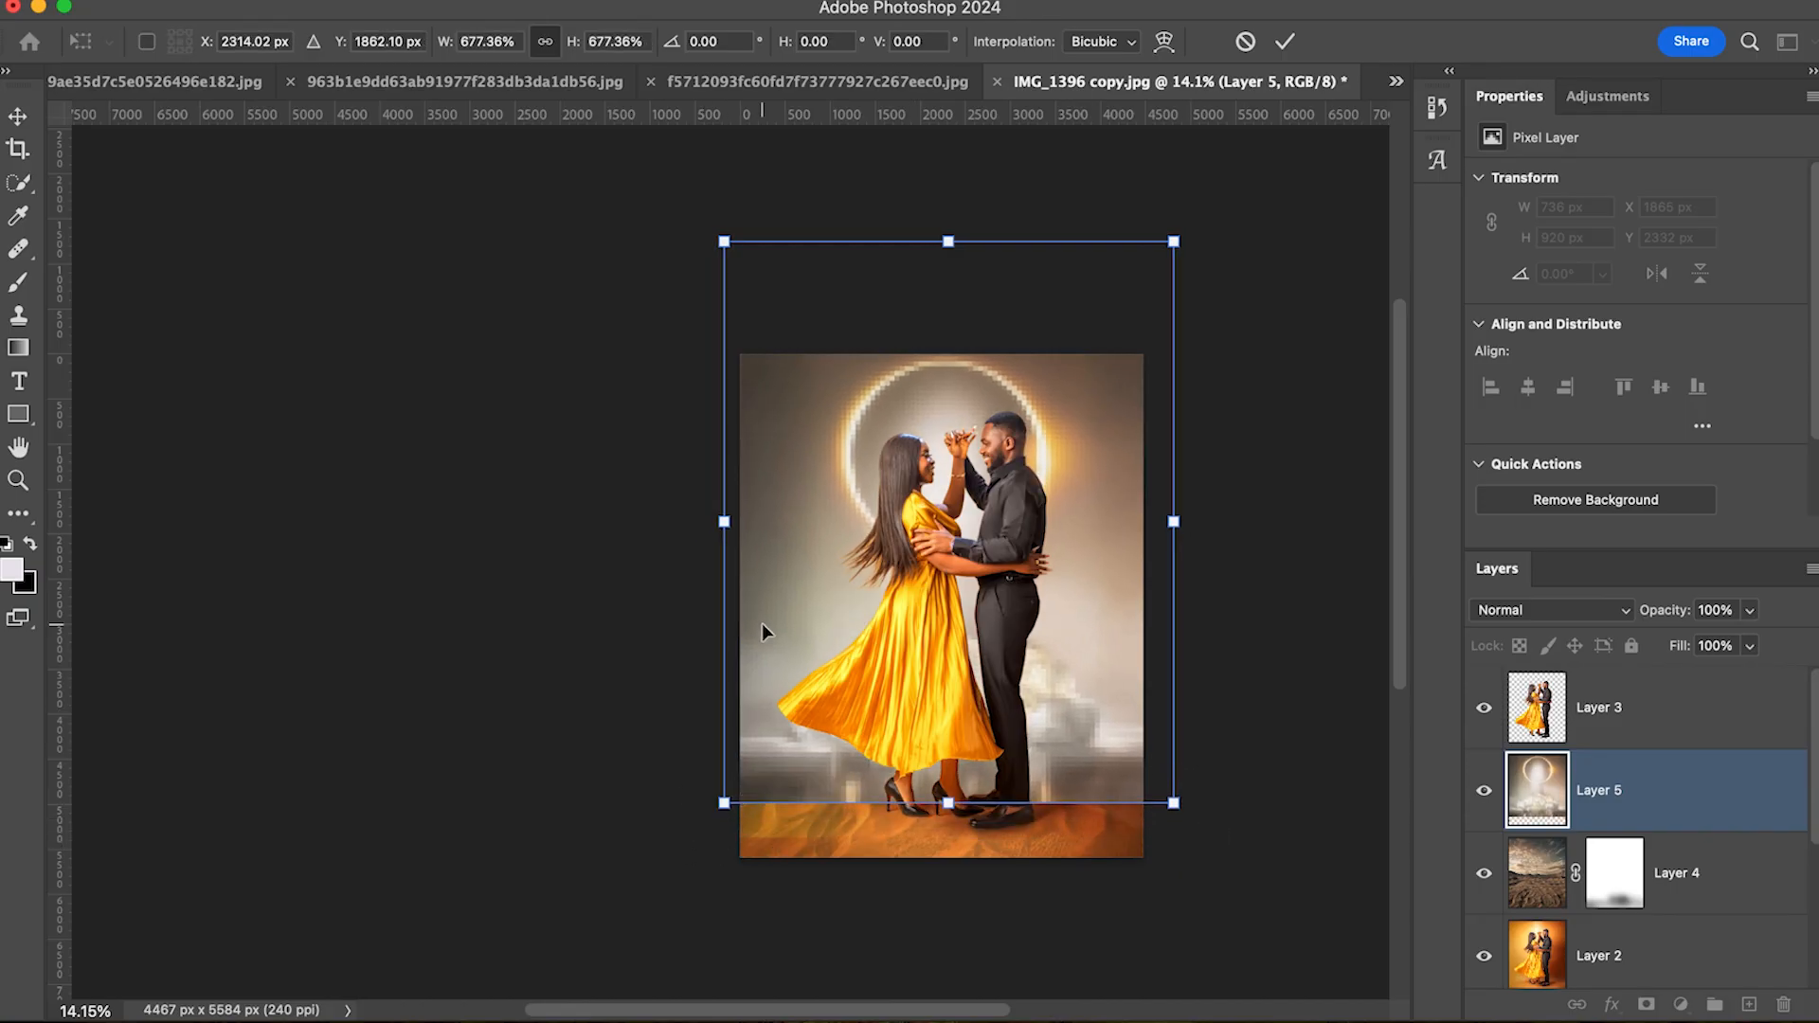
pyautogui.moveTo(766, 624); pyautogui.dragTo(769, 626)
pyautogui.moveTo(1177, 805); pyautogui.dragTo(1144, 766)
pyautogui.moveTo(725, 769); pyautogui.dragTo(752, 734)
pyautogui.scroll(-1, 1009, 500)
pyautogui.moveTo(1144, 209); pyautogui.dragTo(1131, 224)
pyautogui.moveTo(750, 226); pyautogui.dragTo(762, 237)
pyautogui.moveTo(957, 590); pyautogui.dragTo(962, 584)
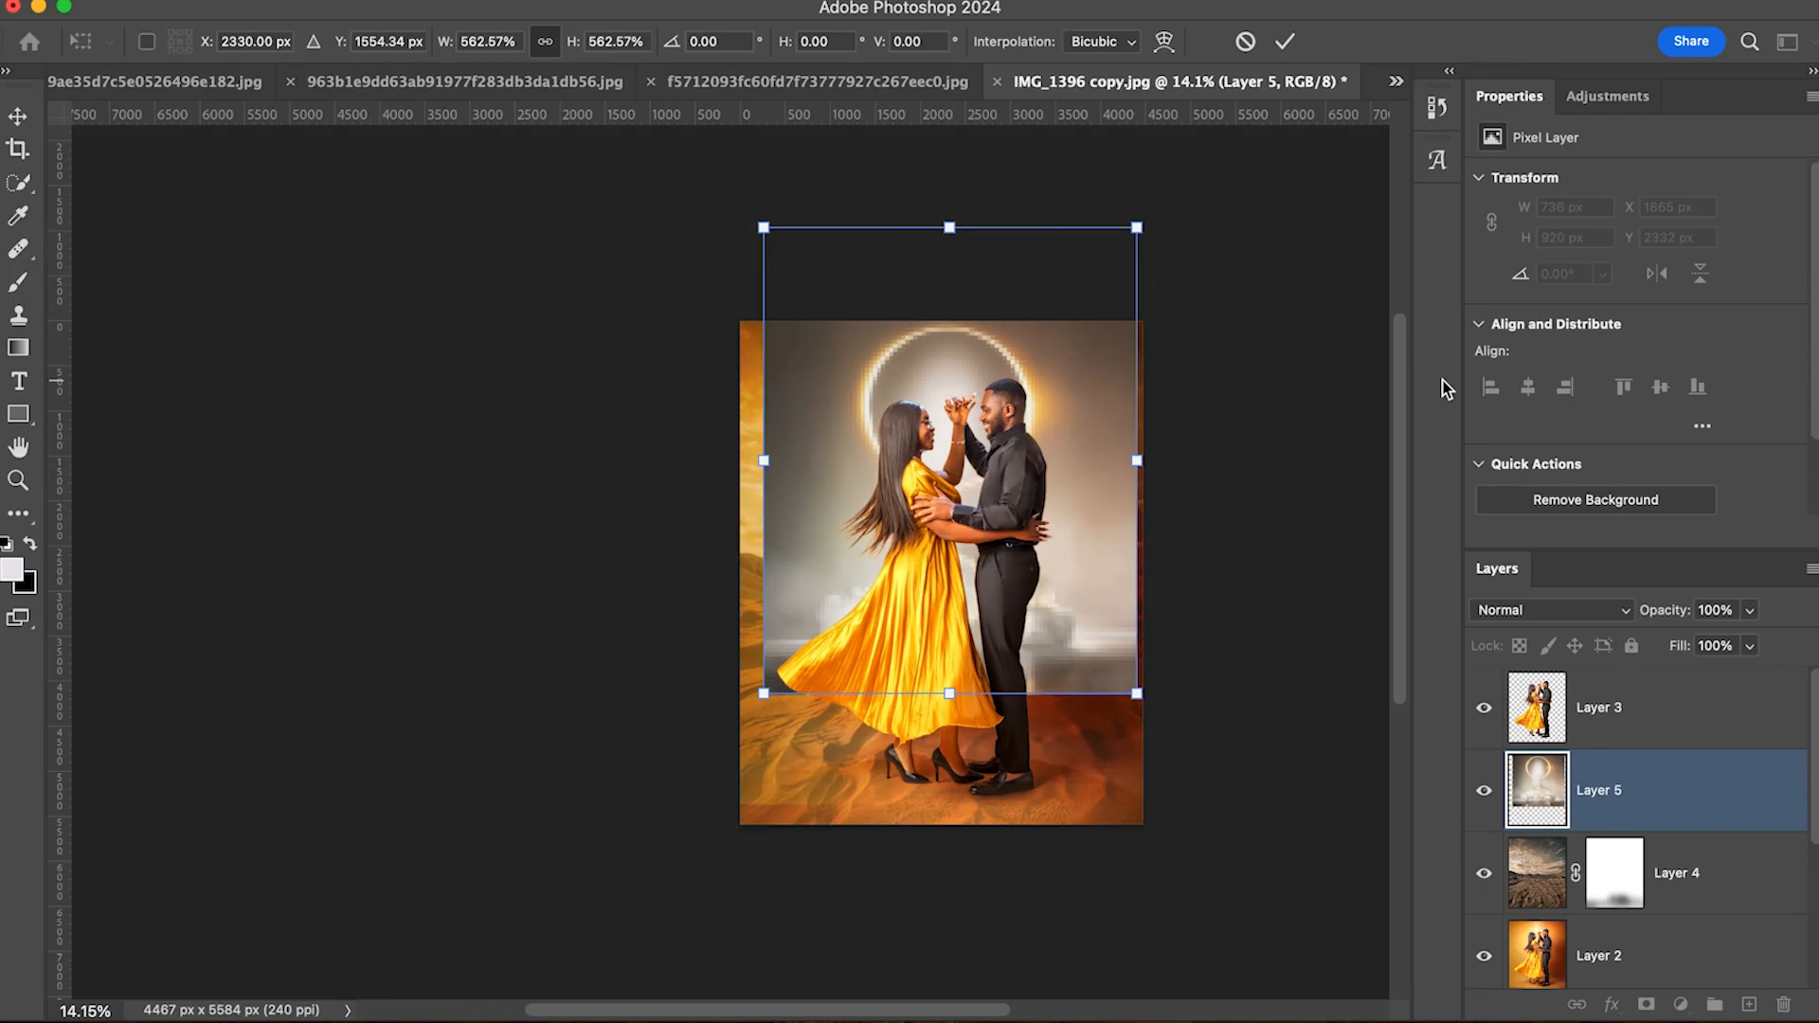
pyautogui.click(1285, 41)
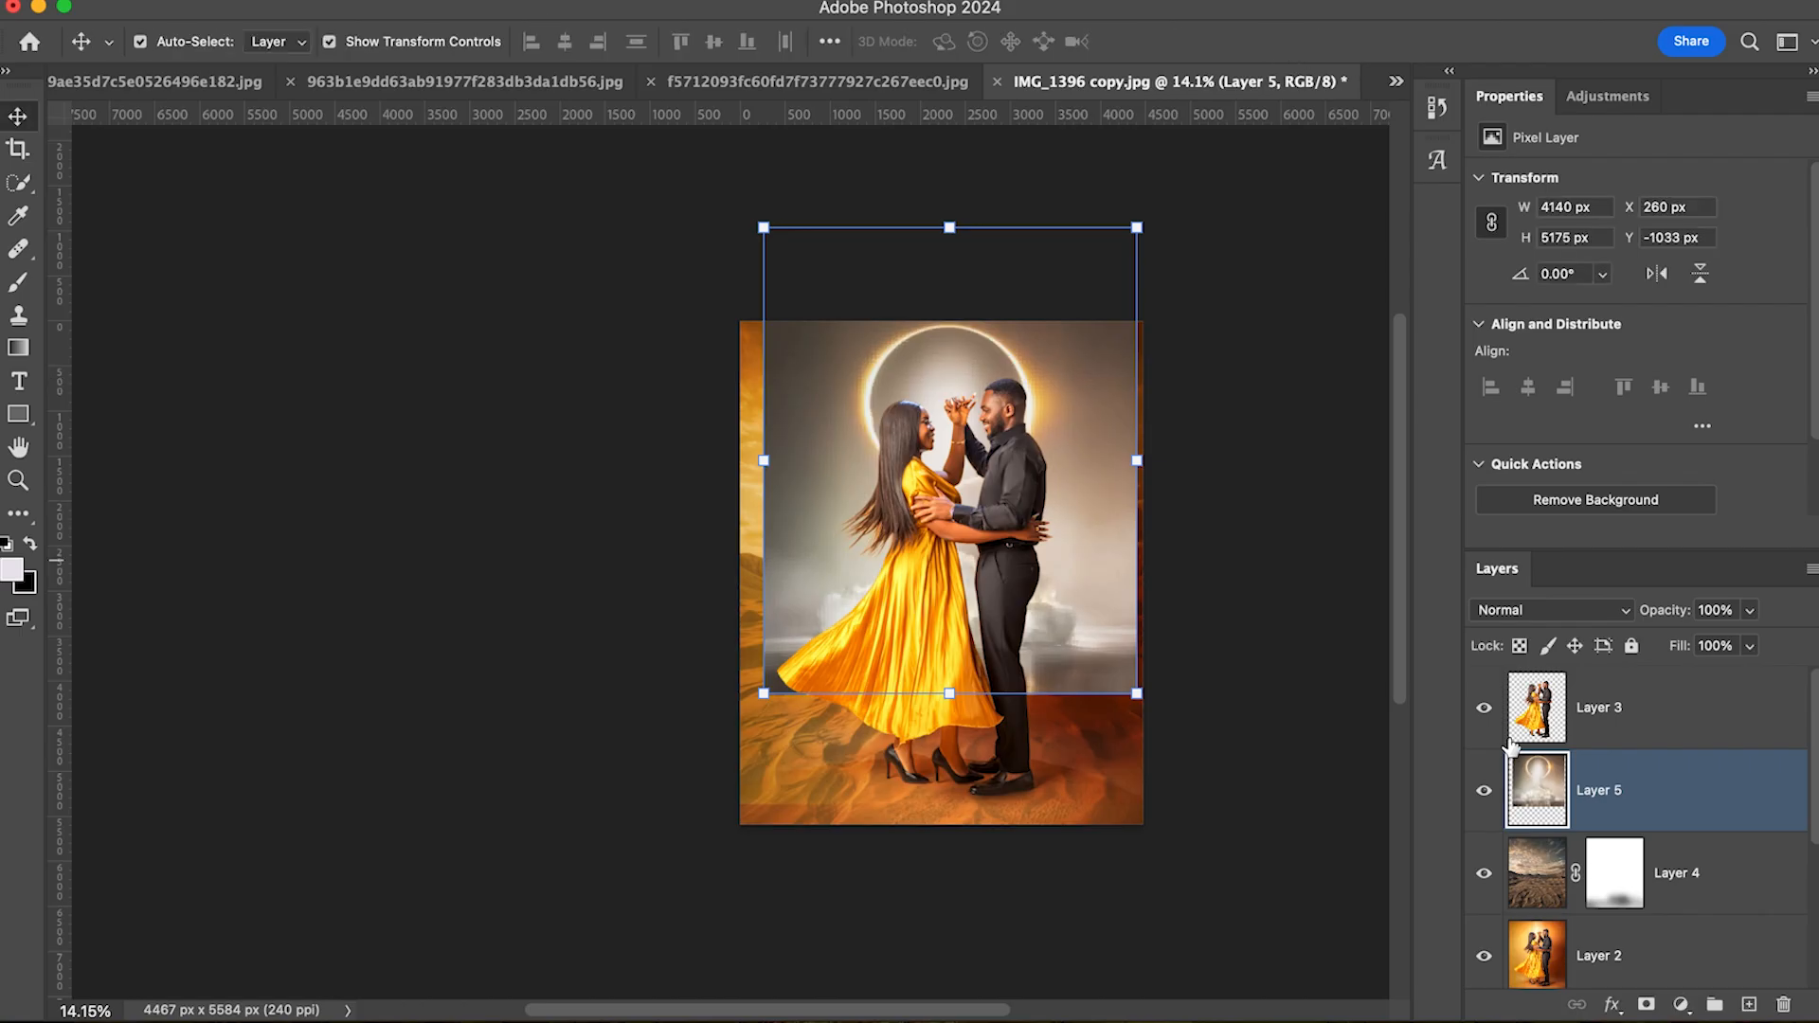
# Step: Blend the eclipse layer in Multiply mode and stretch it horizontally to the full canvas width of 4467 px
pyautogui.click(1533, 612)
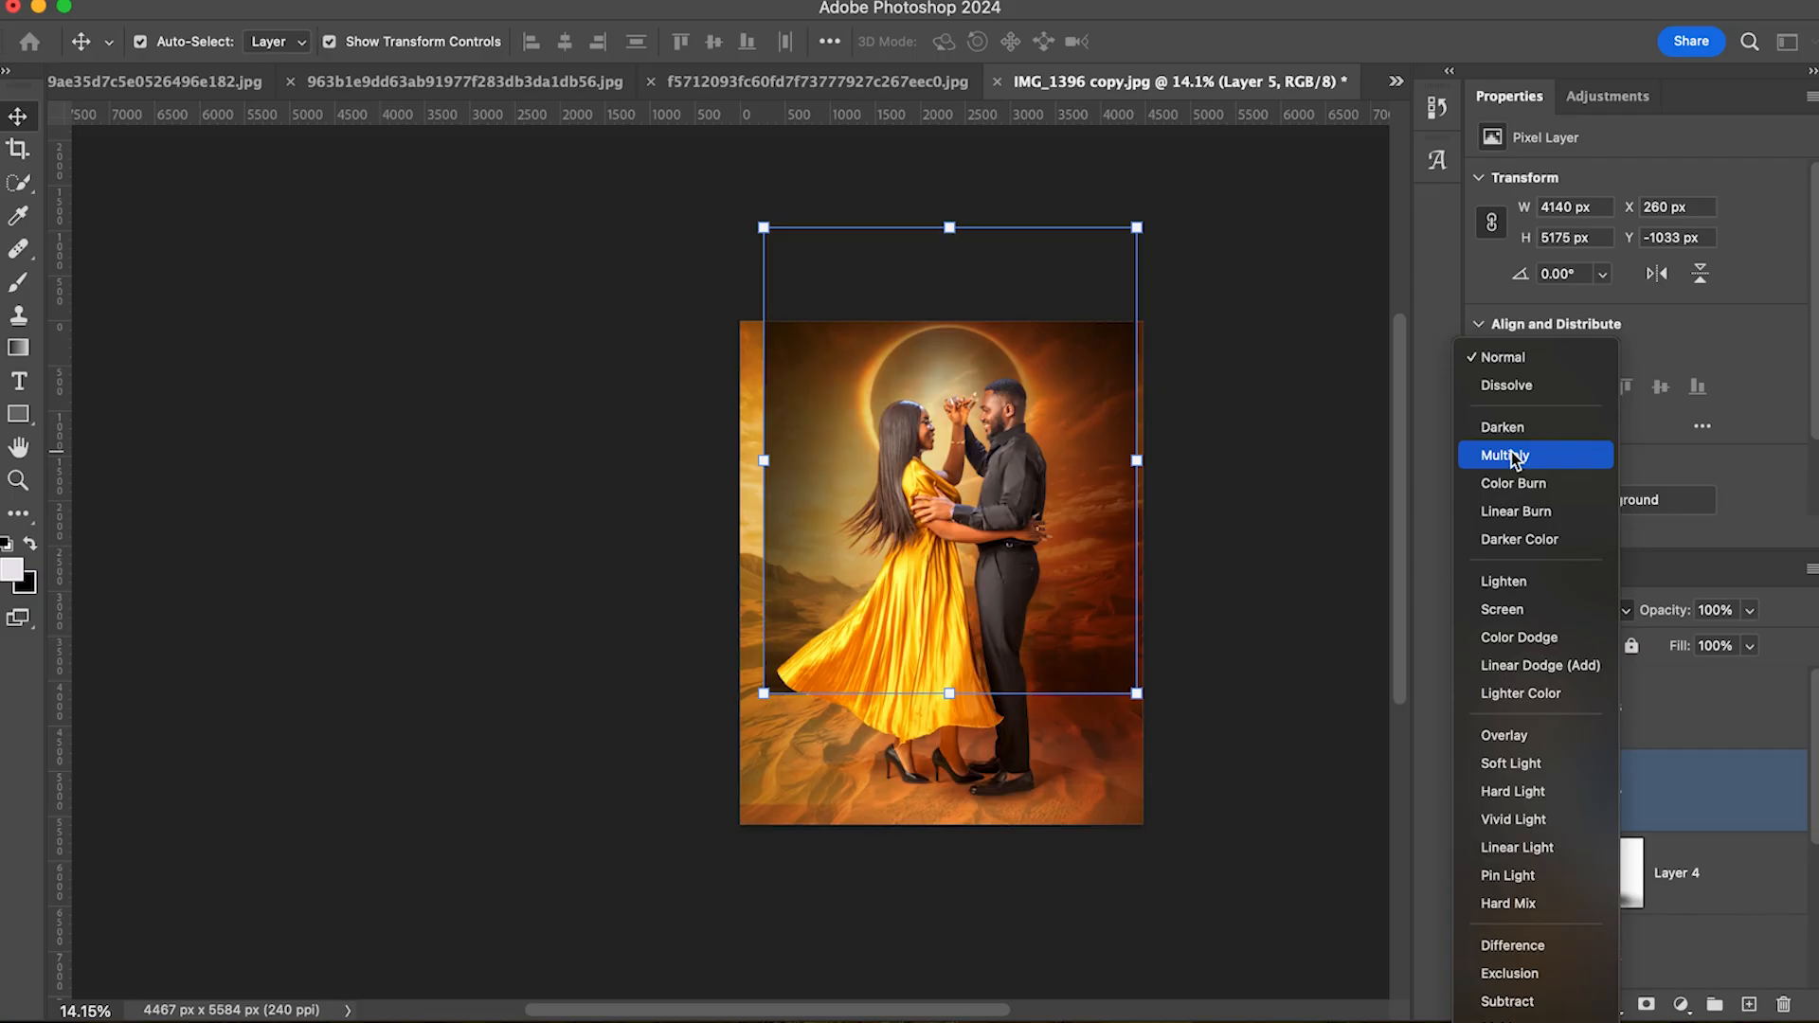
pyautogui.click(1512, 455)
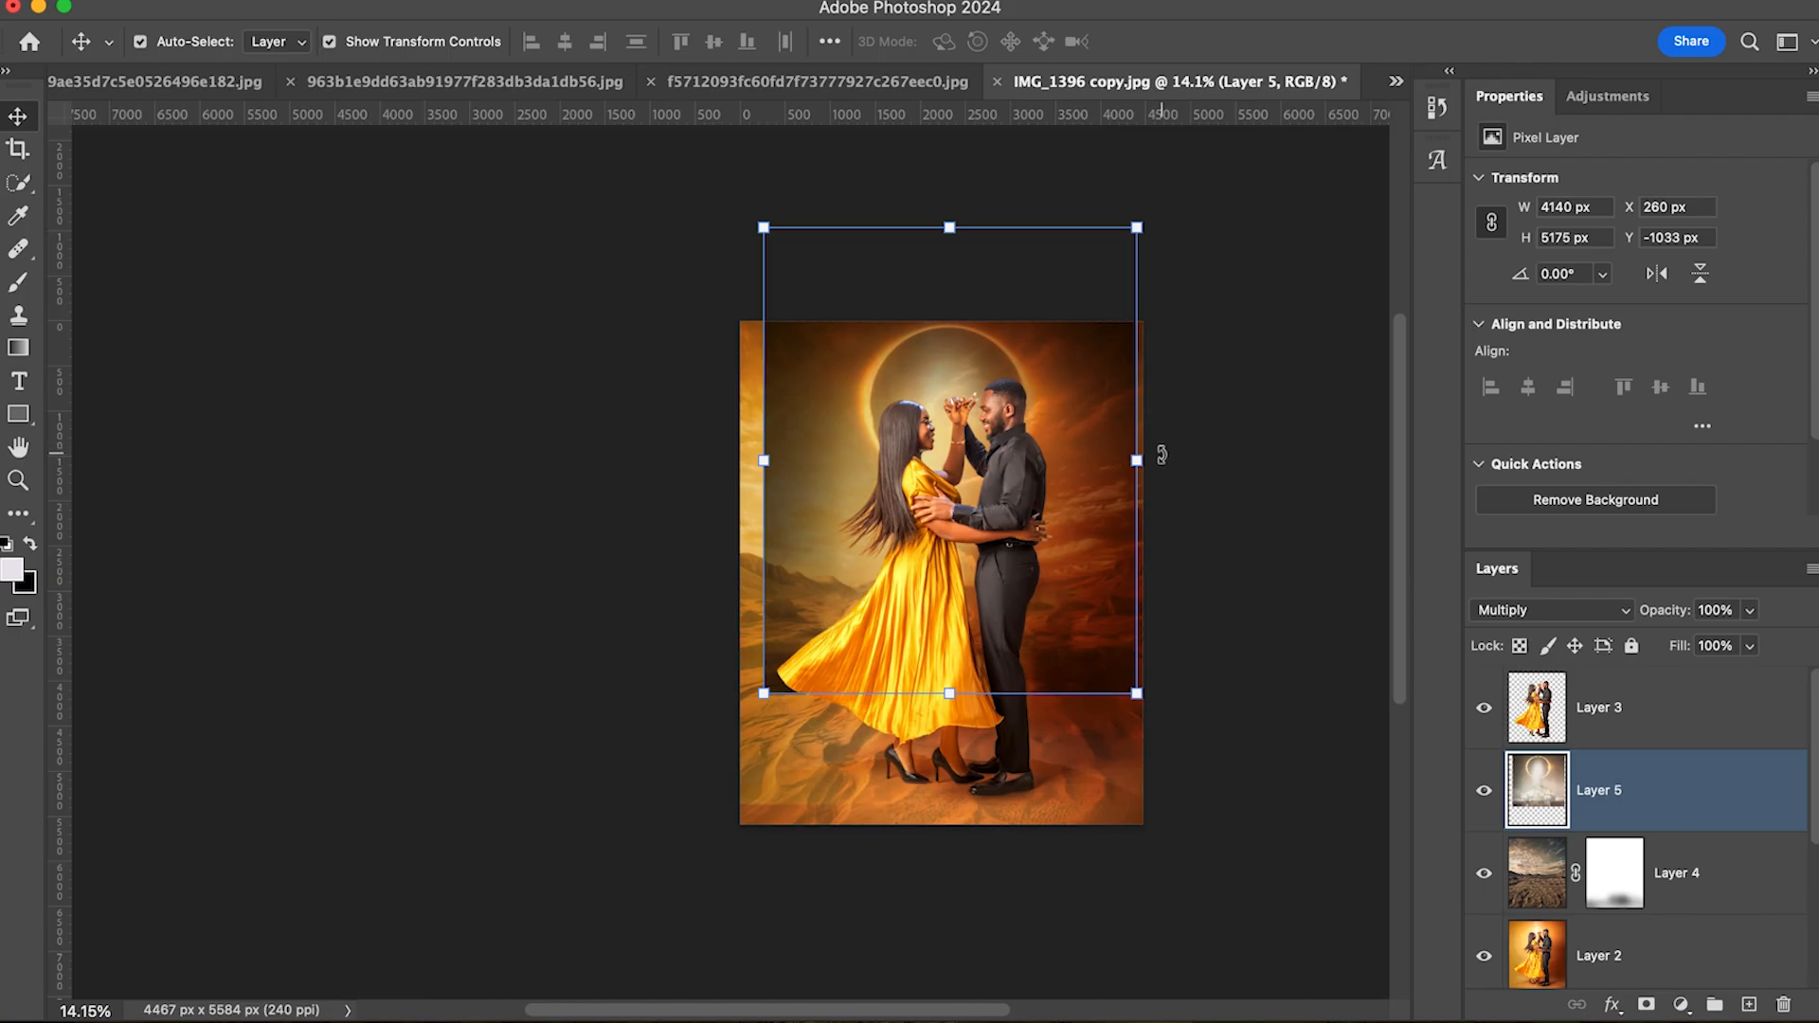
pyautogui.moveTo(1137, 461); pyautogui.dragTo(1143, 461)
pyautogui.moveTo(762, 461); pyautogui.dragTo(739, 461)
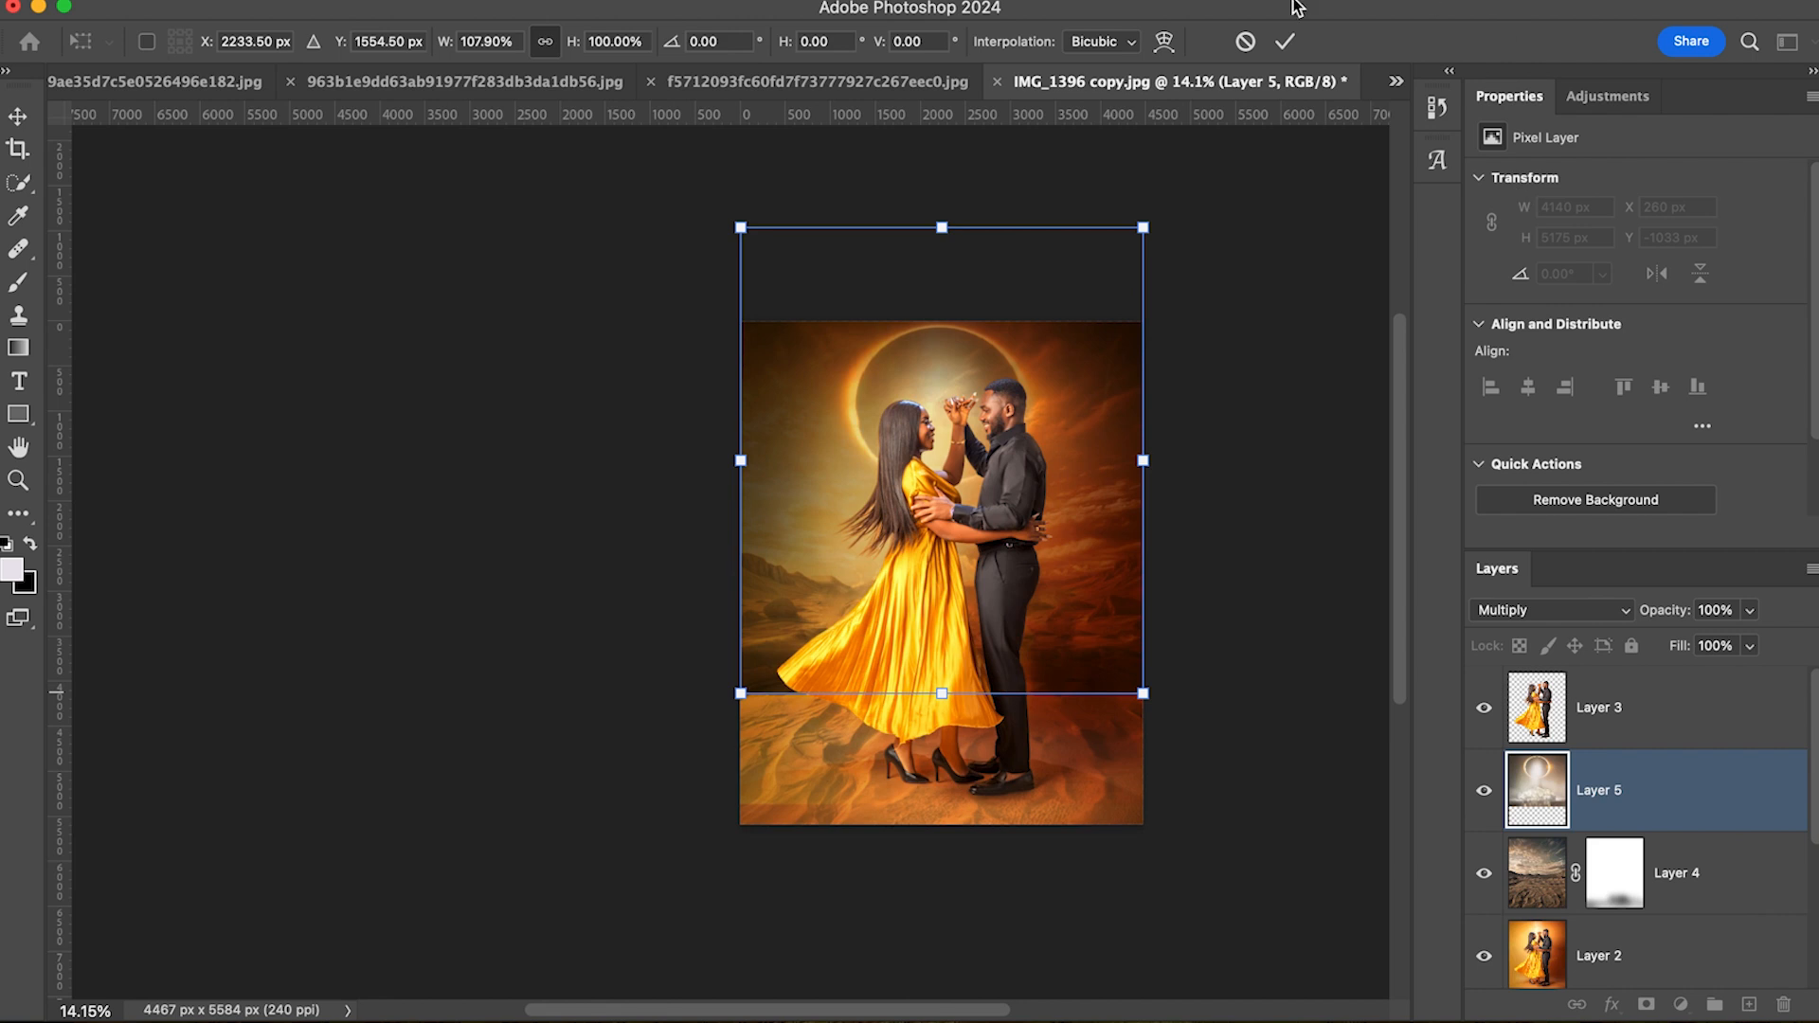
pyautogui.click(1284, 41)
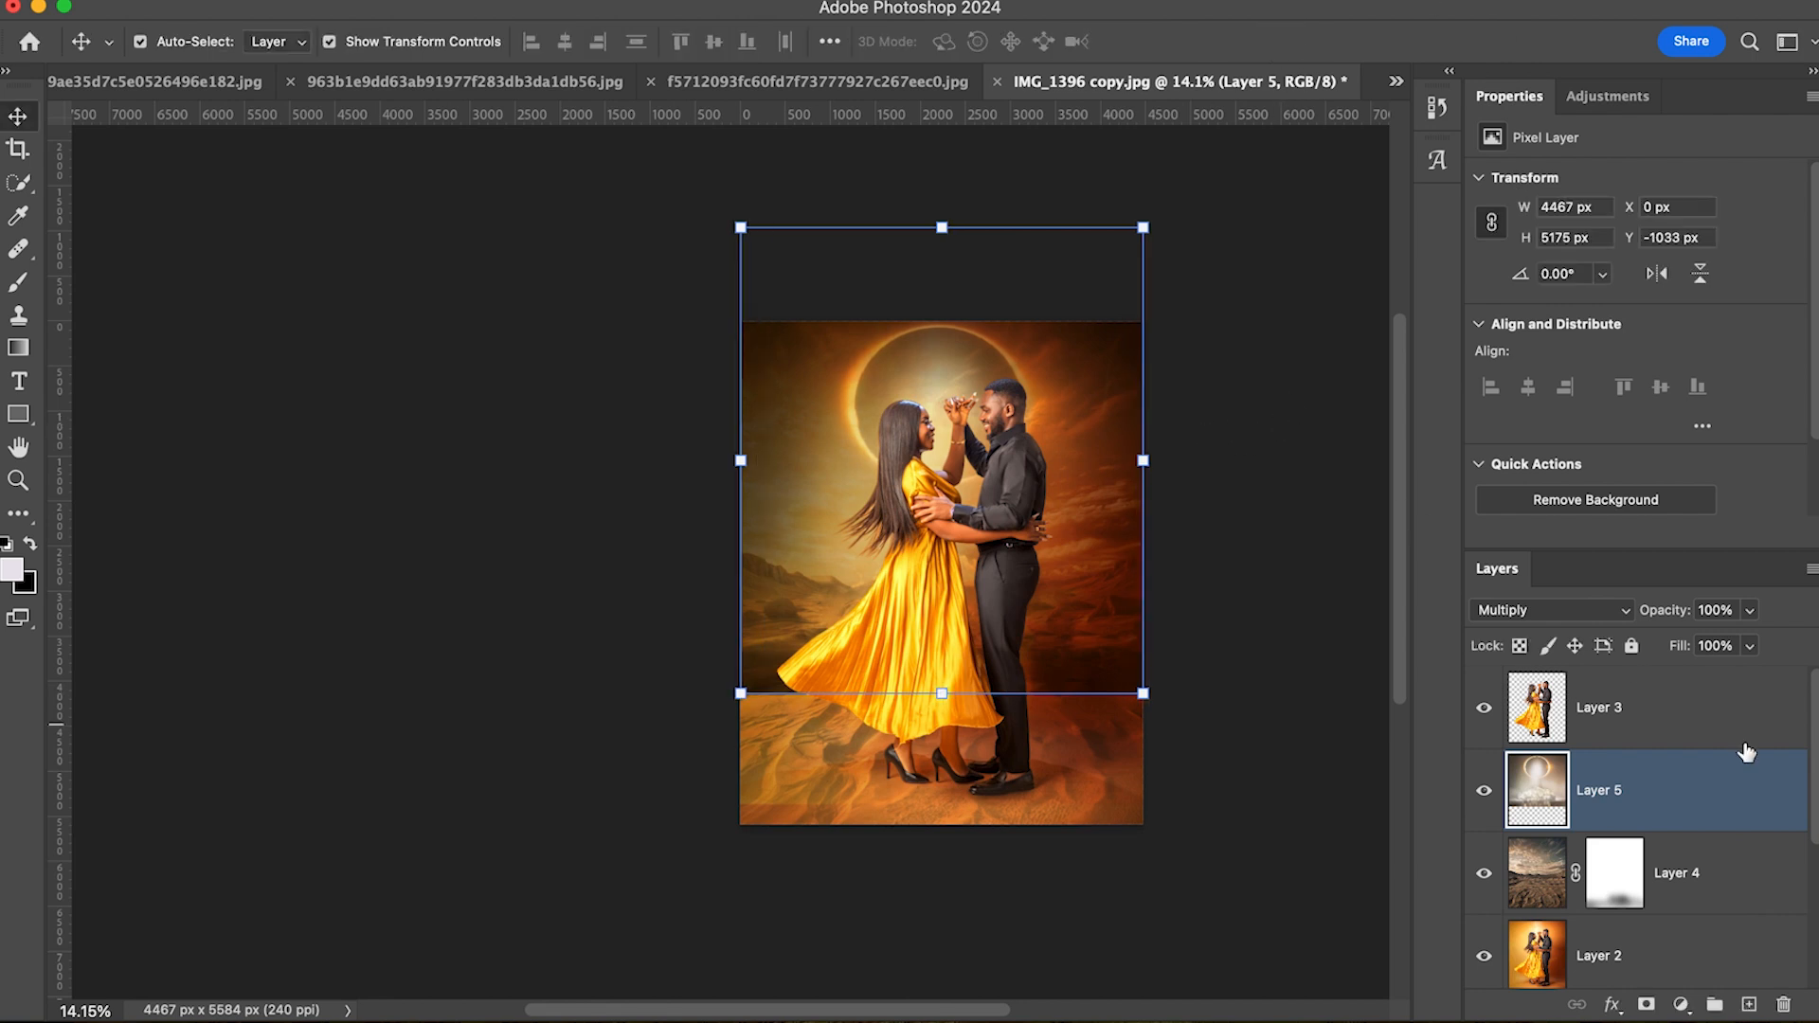
# Step: Reduce the eclipse layer's opacity to 46%
pyautogui.click(1750, 610)
pyautogui.click(1699, 642)
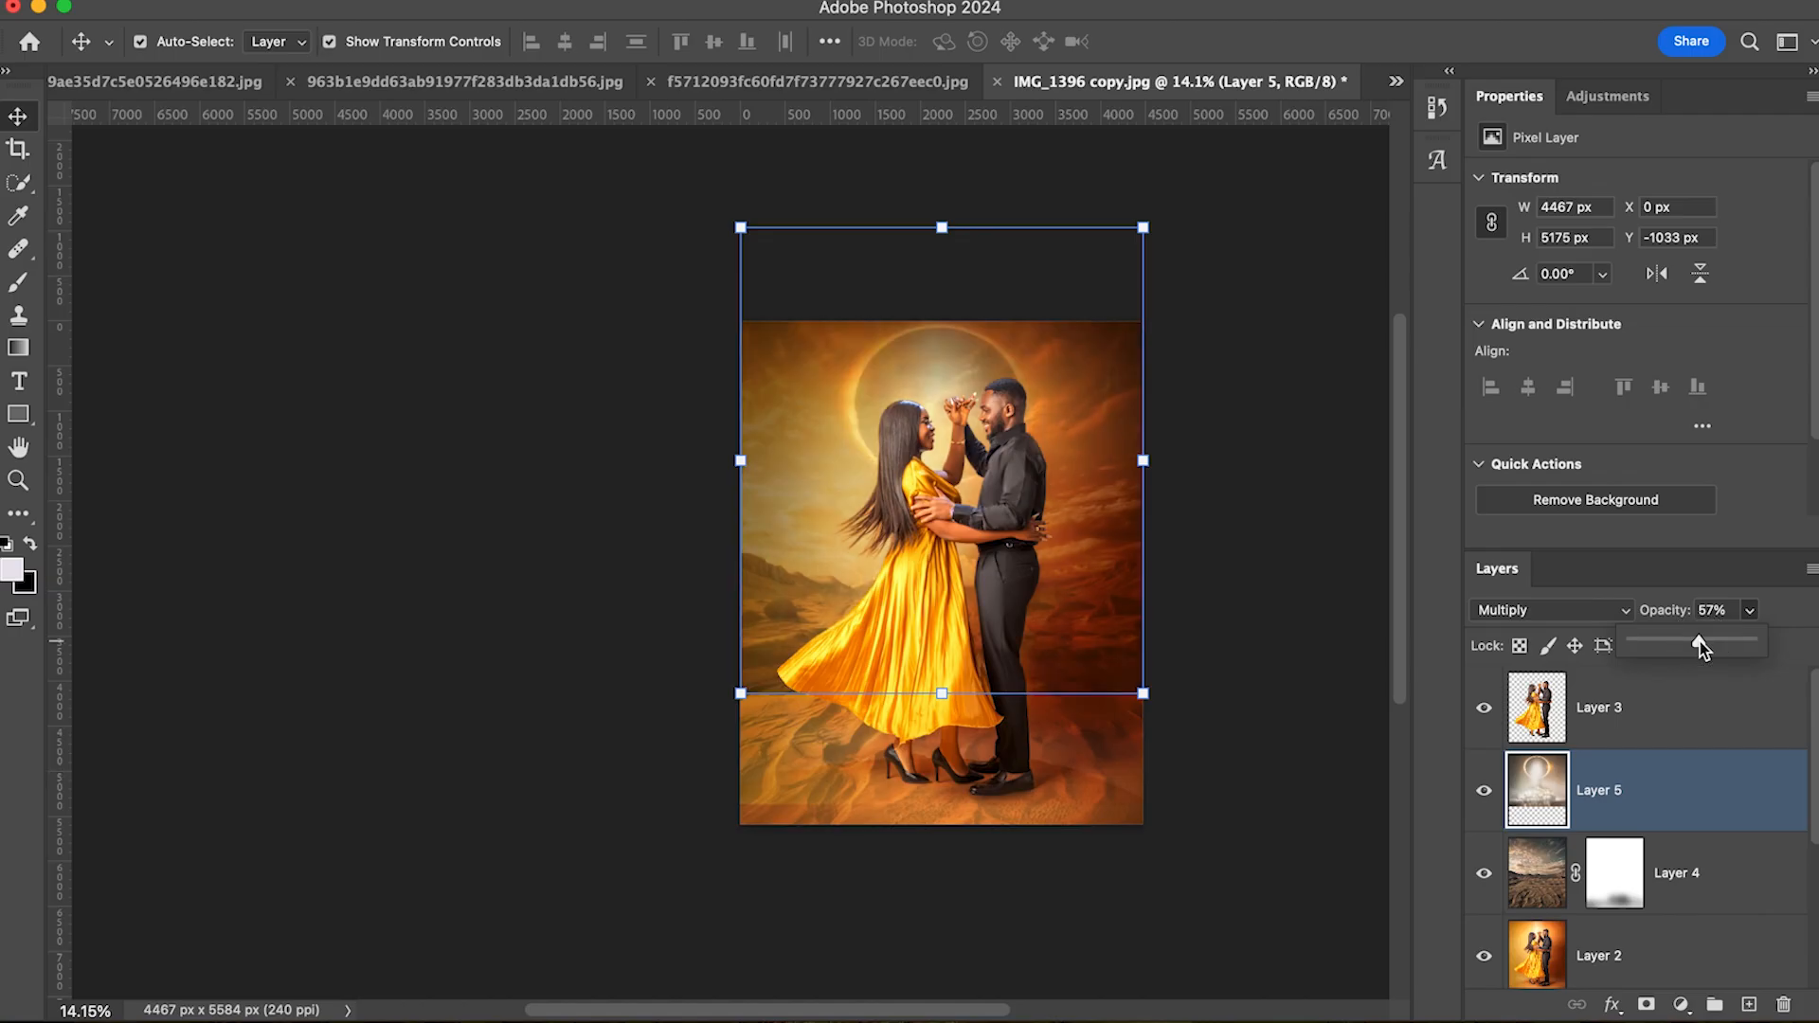
pyautogui.moveTo(1691, 642); pyautogui.dragTo(1687, 641)
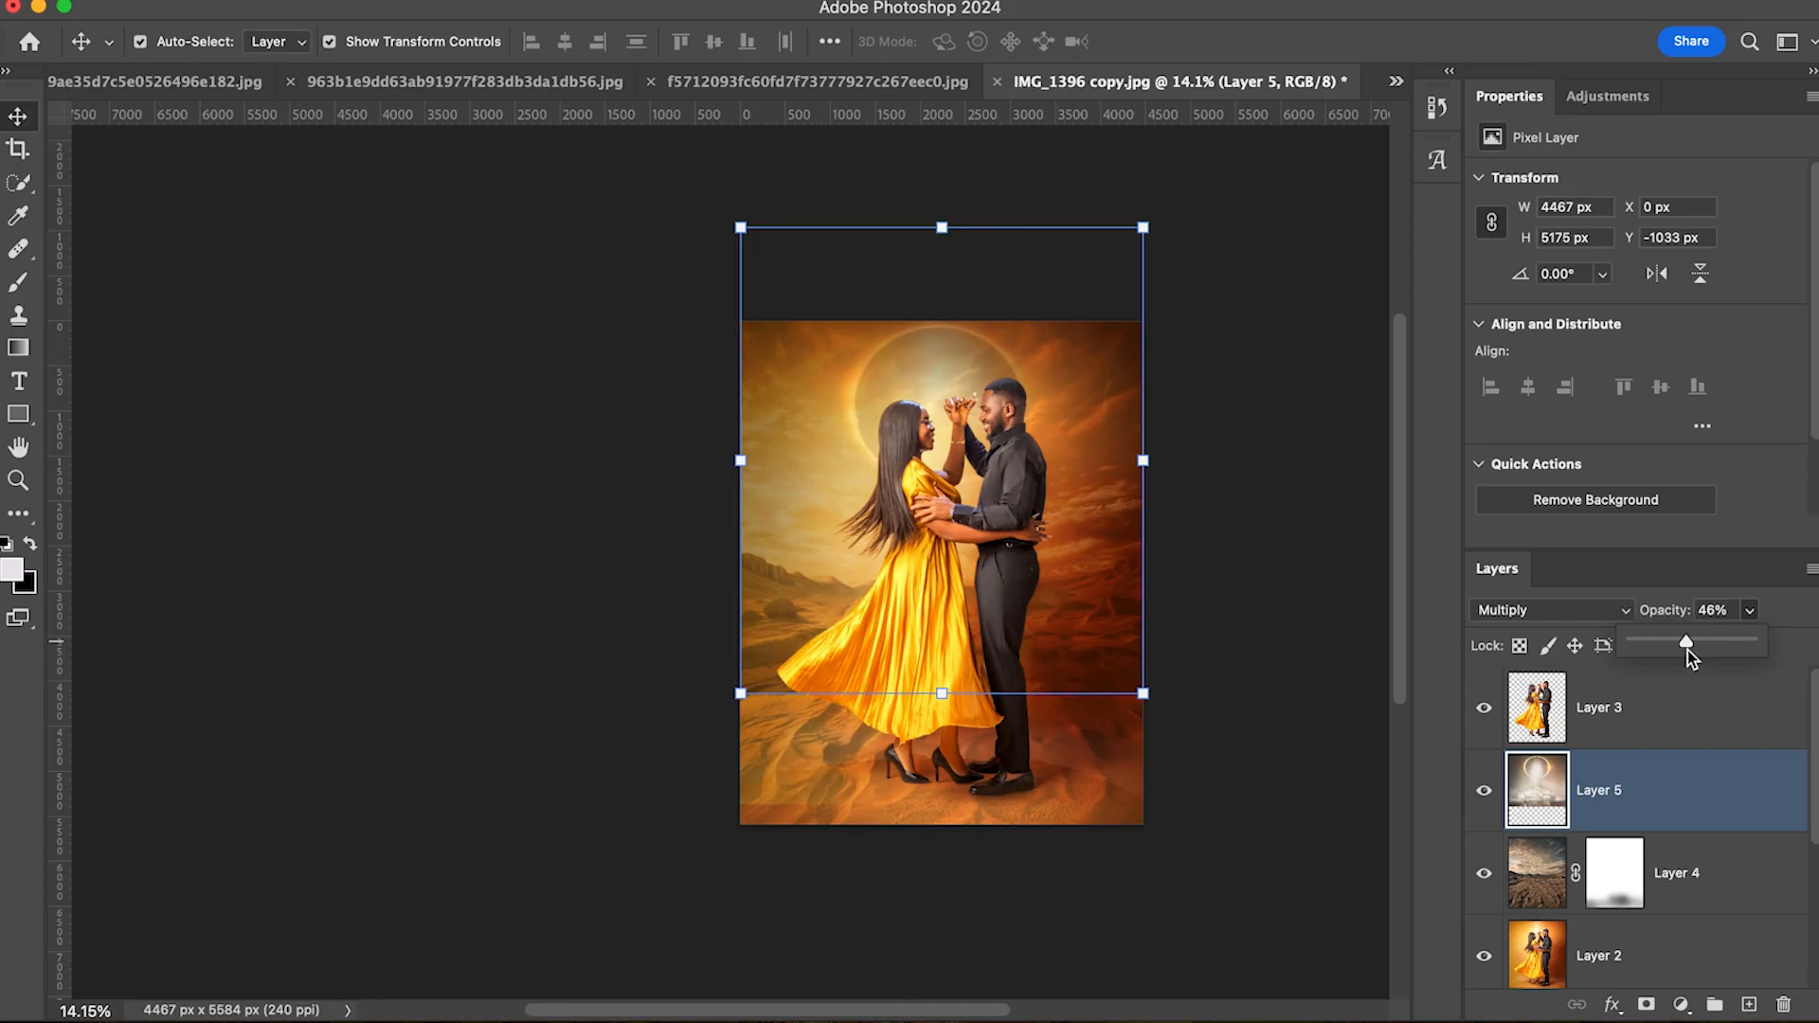
# Step: Lower the eclipse layer's opacity to 30% and keep that layer active
pyautogui.moveTo(1684, 645); pyautogui.dragTo(1673, 654)
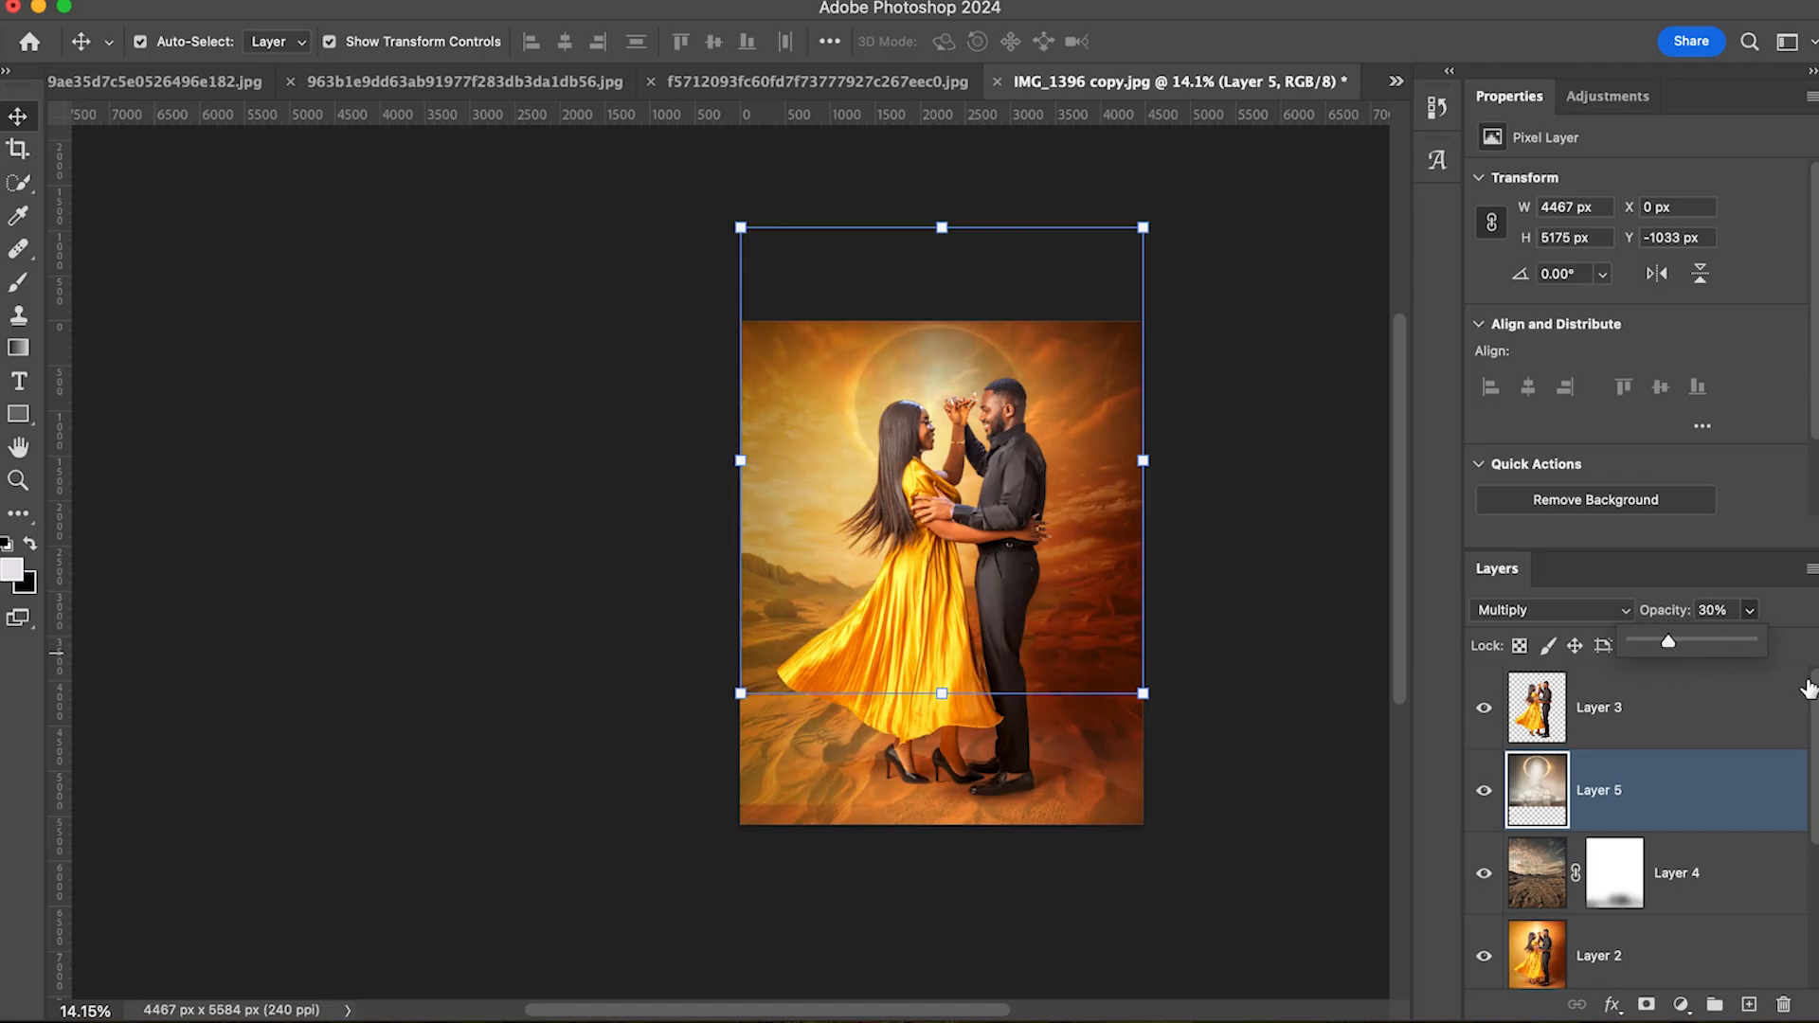
pyautogui.click(1674, 800)
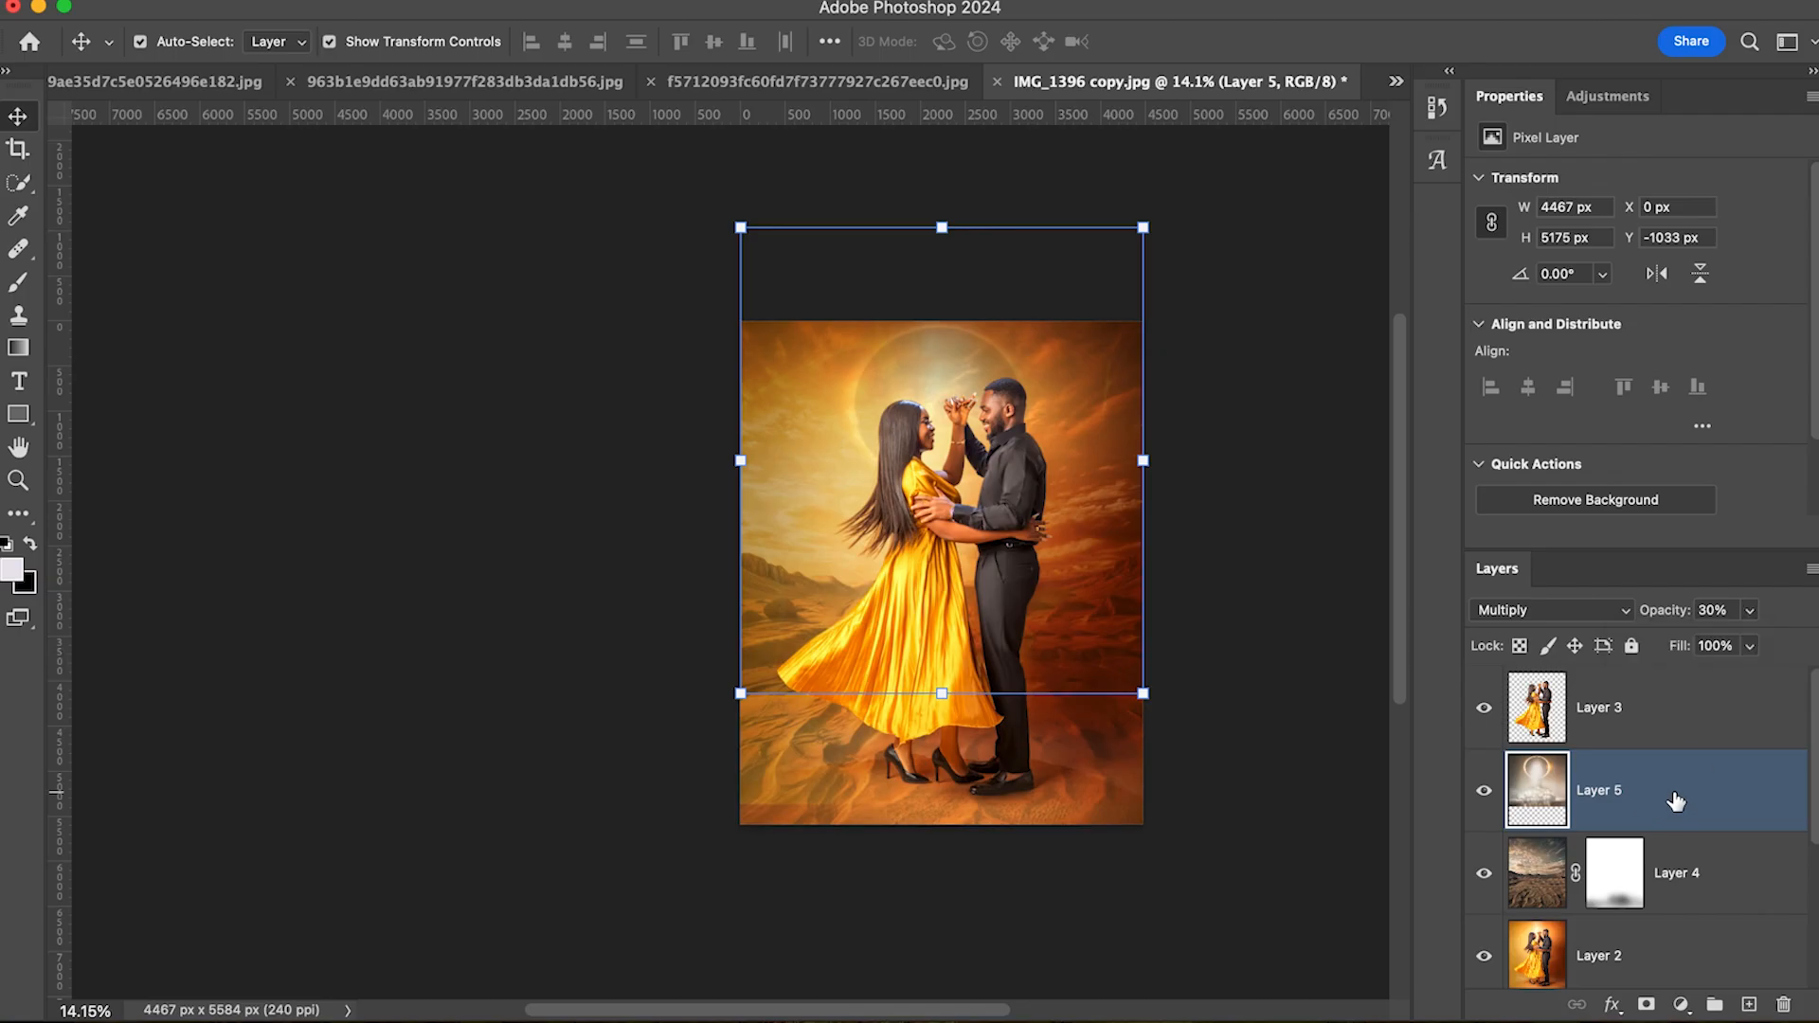
pyautogui.click(1677, 952)
pyautogui.click(1678, 952)
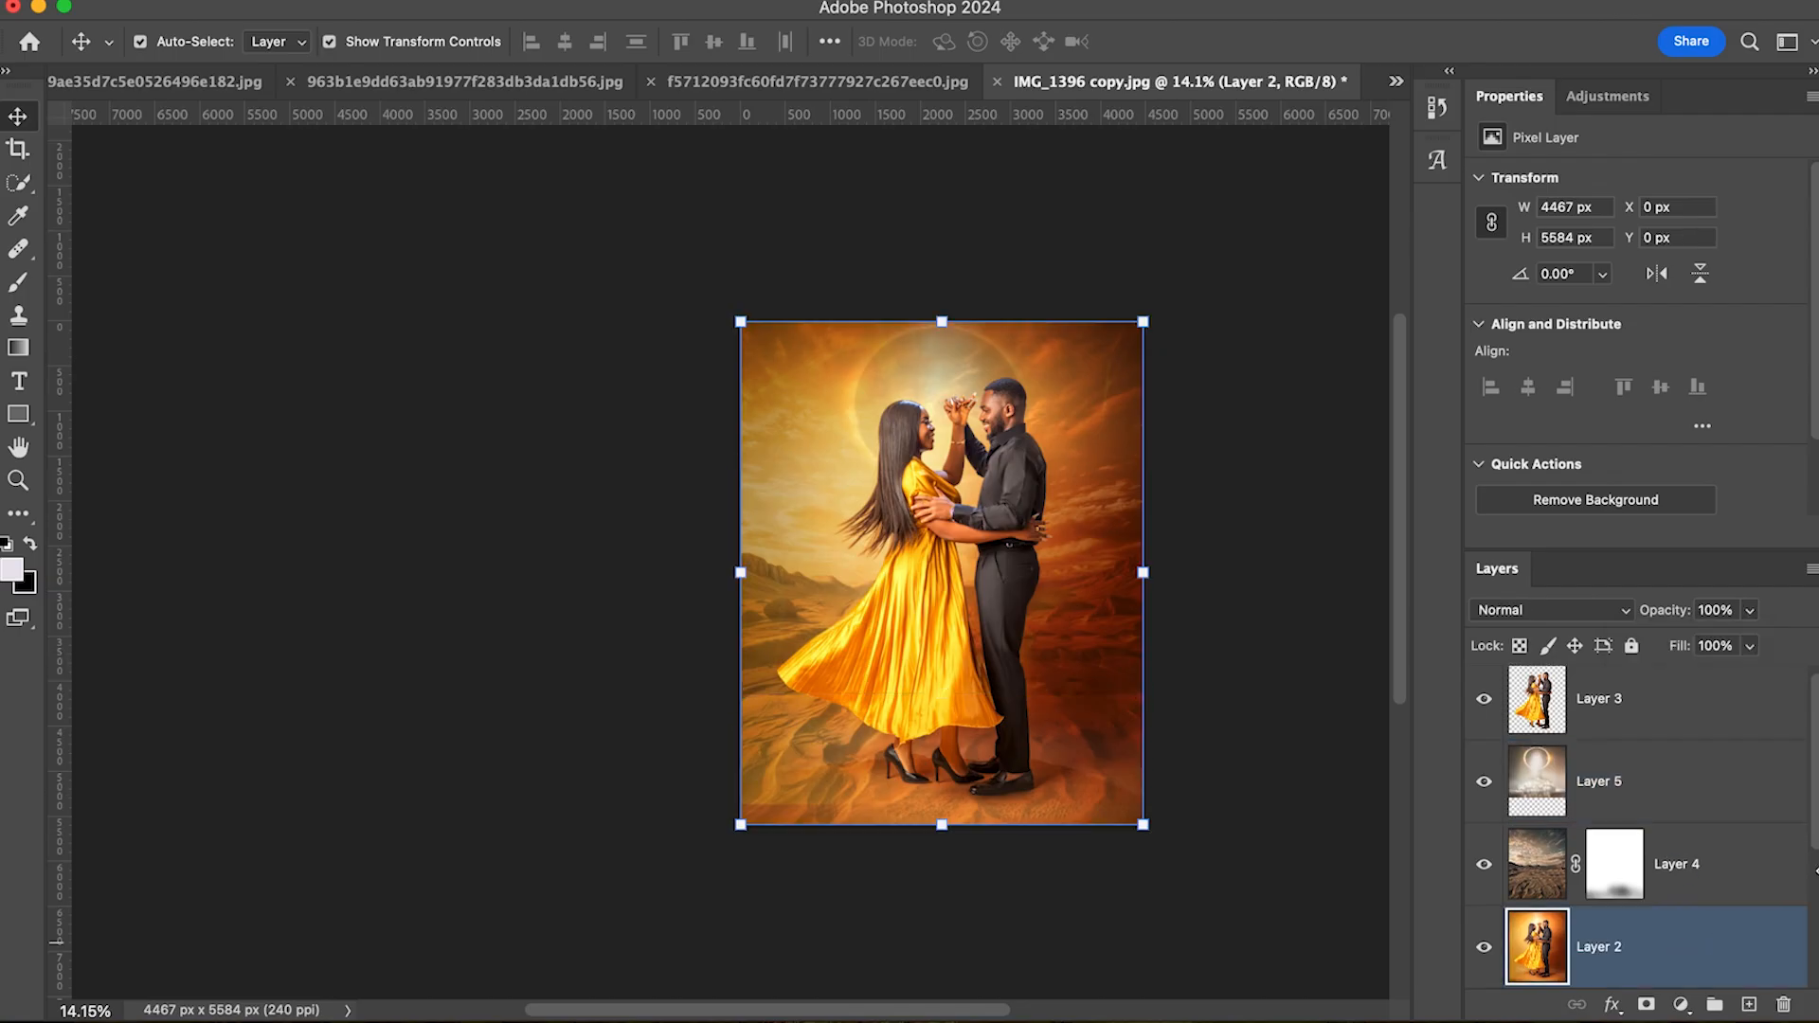
pyautogui.click(1661, 804)
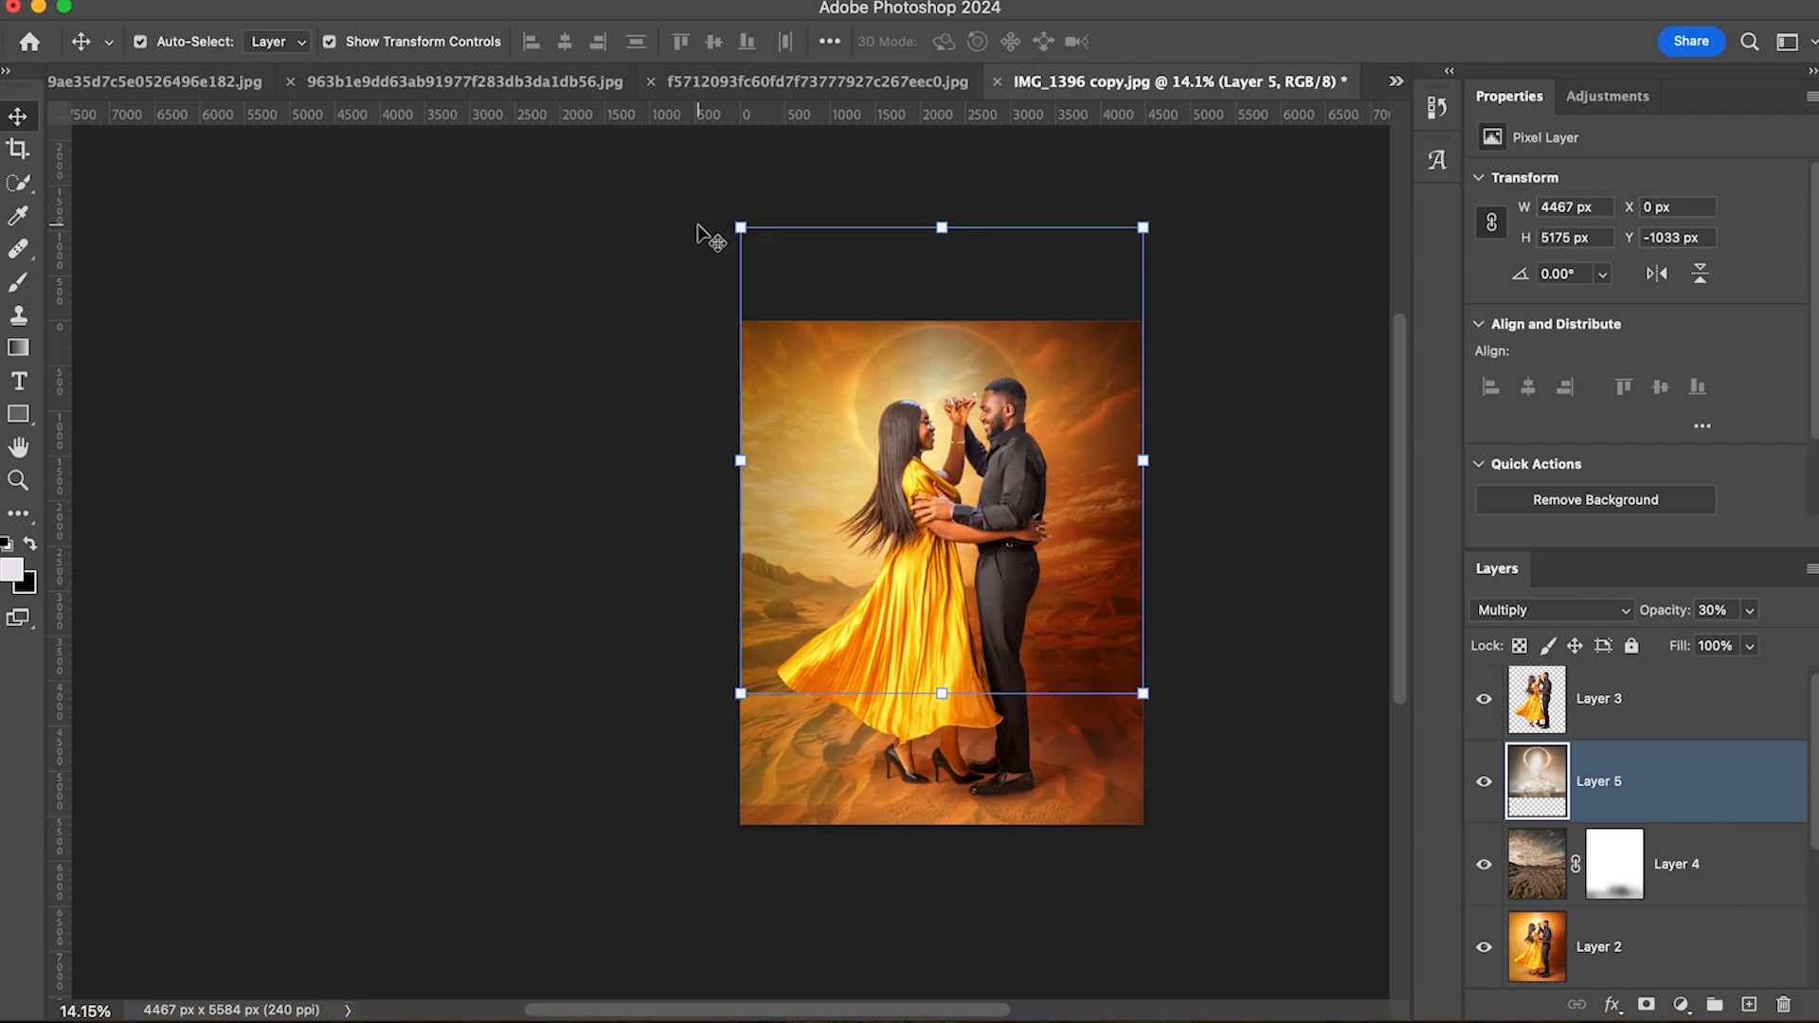
# Step: In the starburst sky image, paint out the robed figure above the stairs with the Remove tool at size 25
pyautogui.click(232, 84)
pyautogui.click(669, 76)
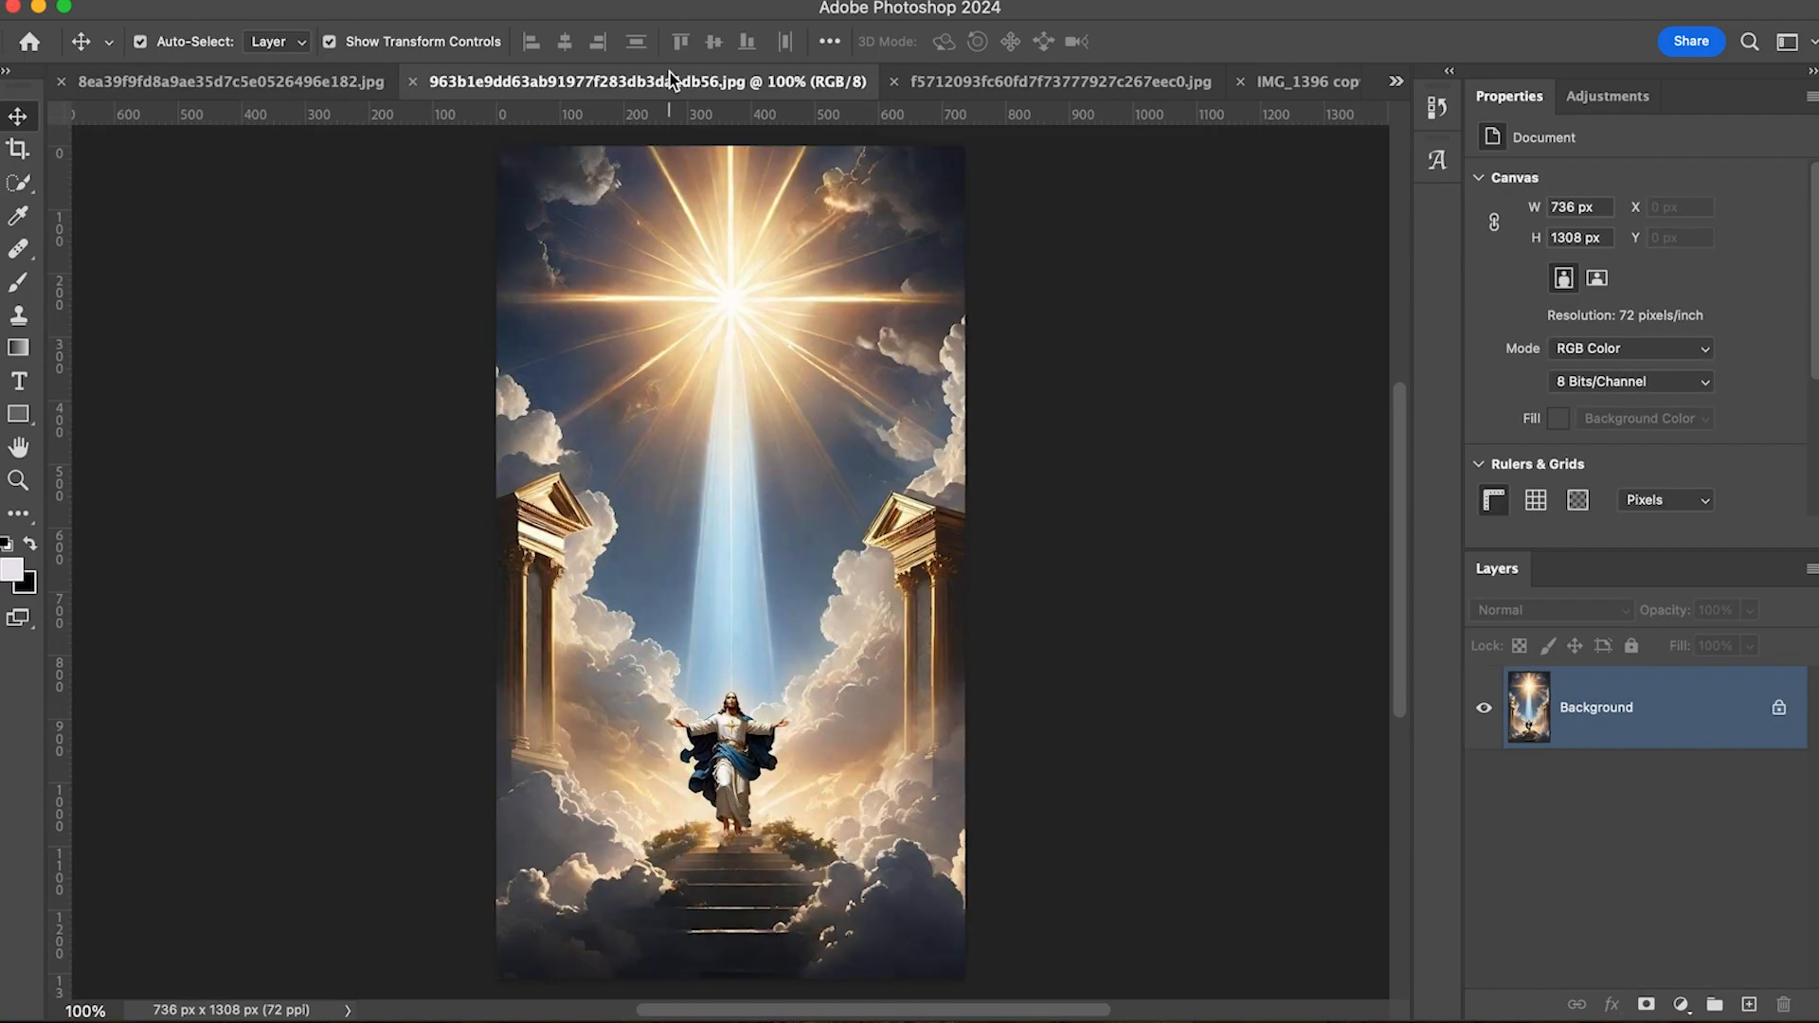
pyautogui.scroll(3, 835, 524)
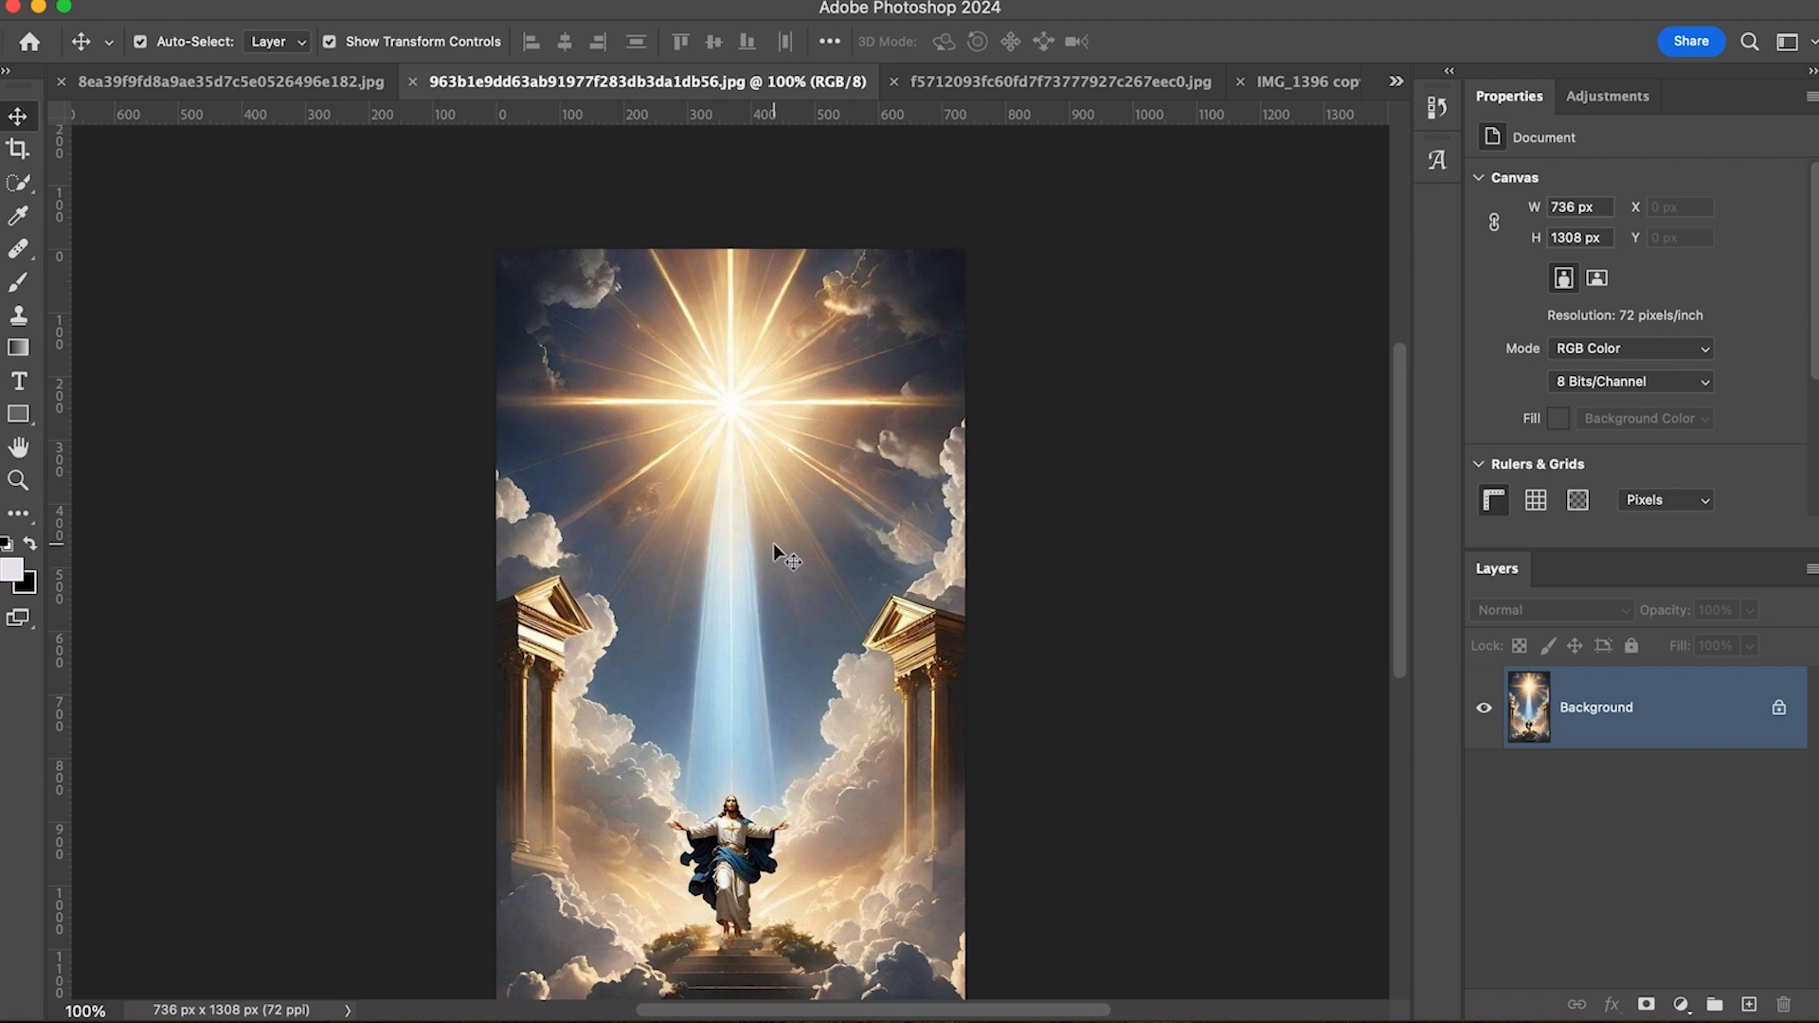
pyautogui.scroll(-2, 854, 799)
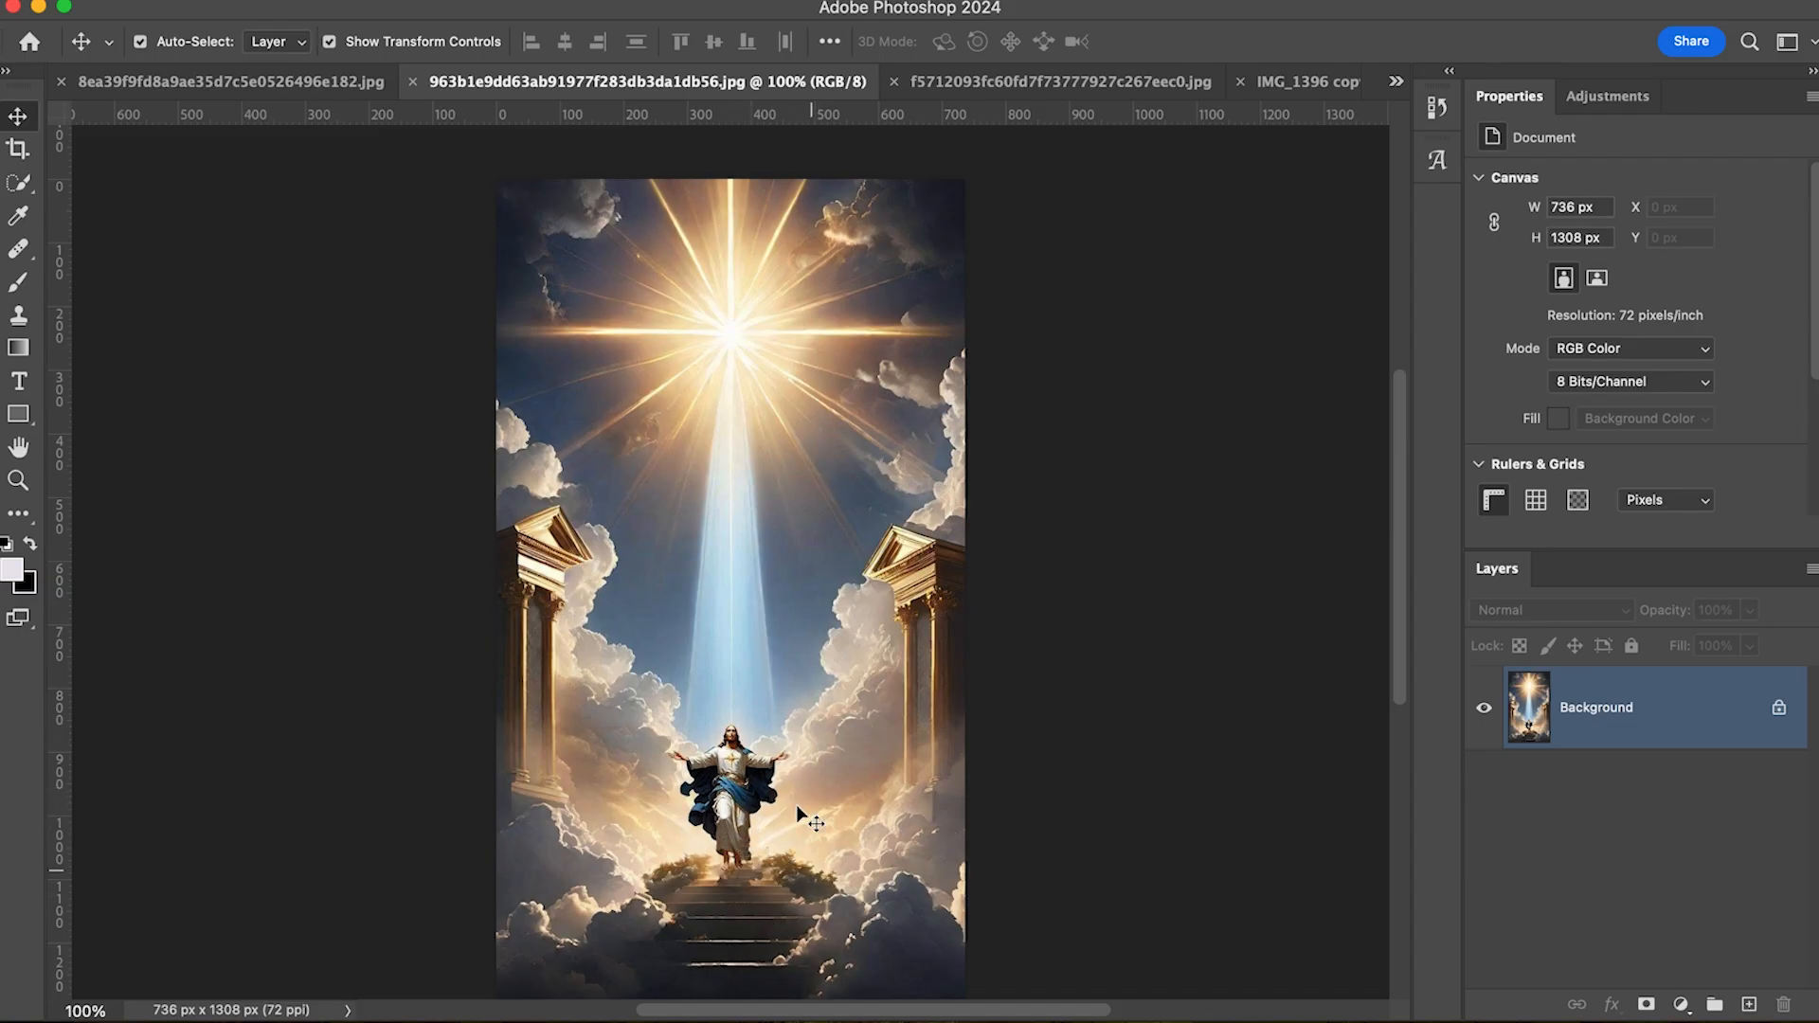
pyautogui.click(18, 248)
pyautogui.click(142, 259)
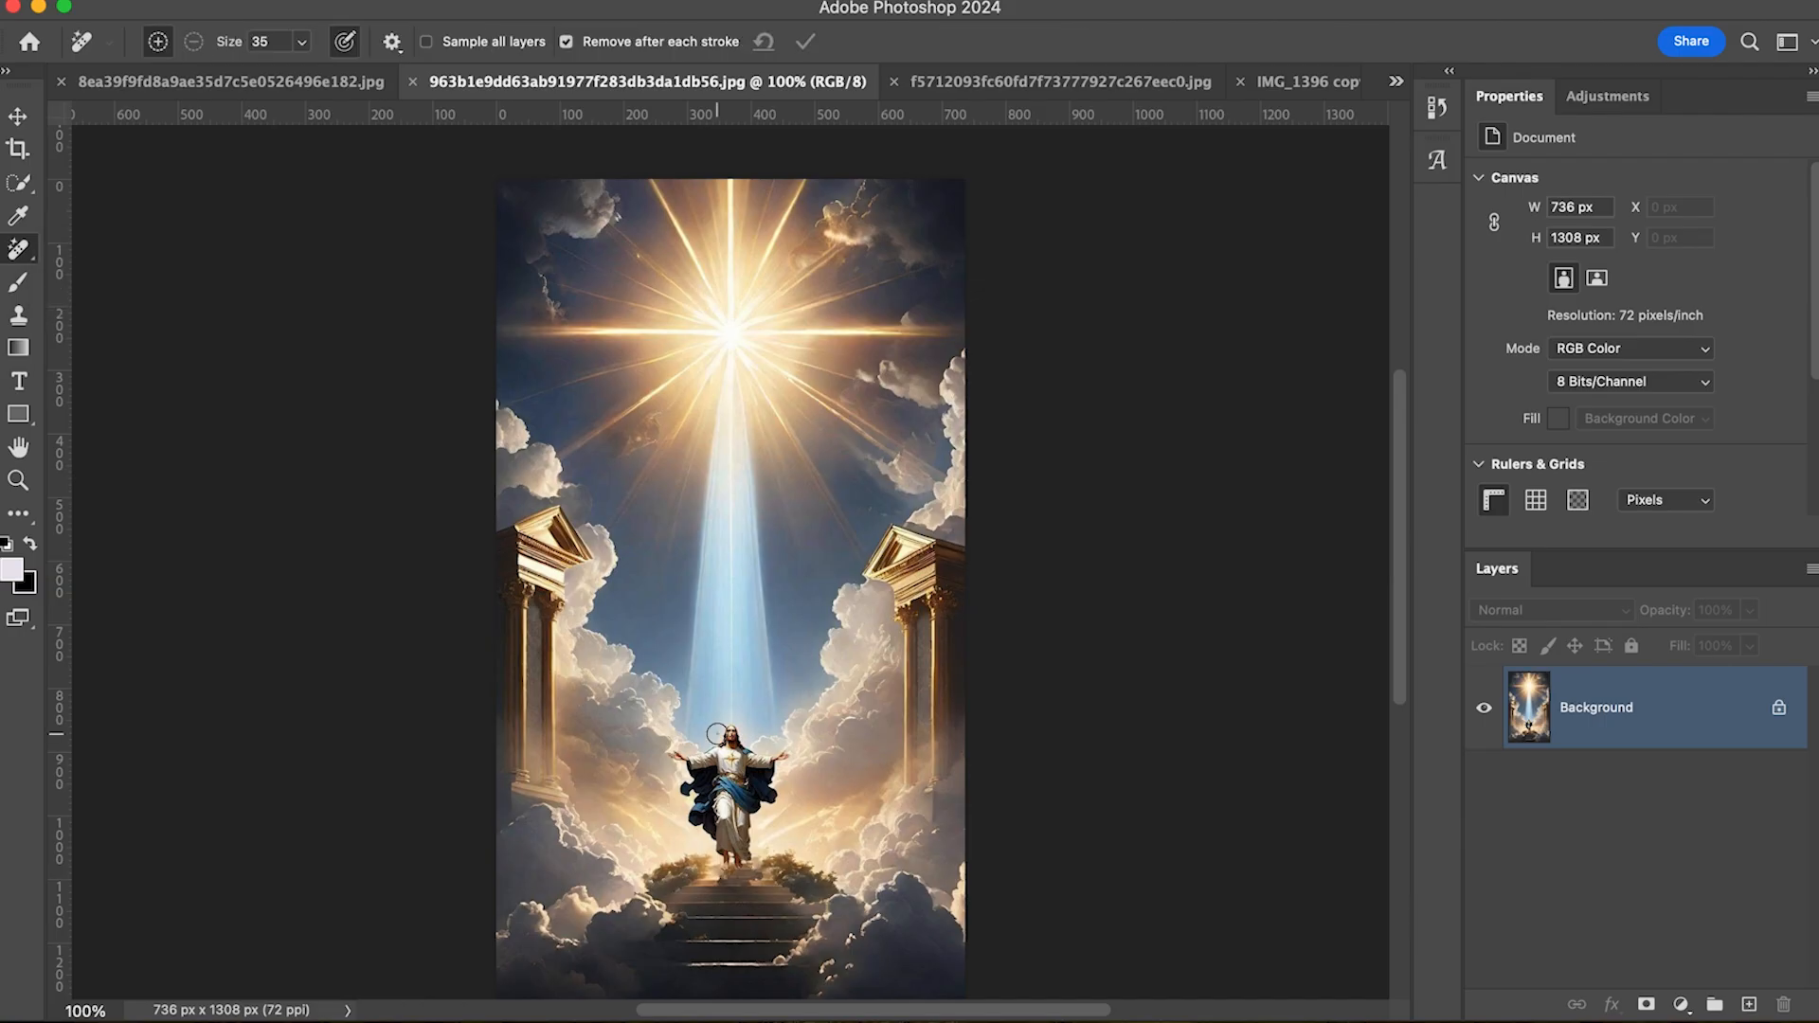
pyautogui.moveTo(717, 734)
pyautogui.mouseDown()
pyautogui.moveTo(673, 750)
pyautogui.moveTo(696, 771)
pyautogui.moveTo(685, 796)
pyautogui.moveTo(750, 866)
pyautogui.moveTo(791, 766)
pyautogui.moveTo(706, 730)
pyautogui.mouseUp()
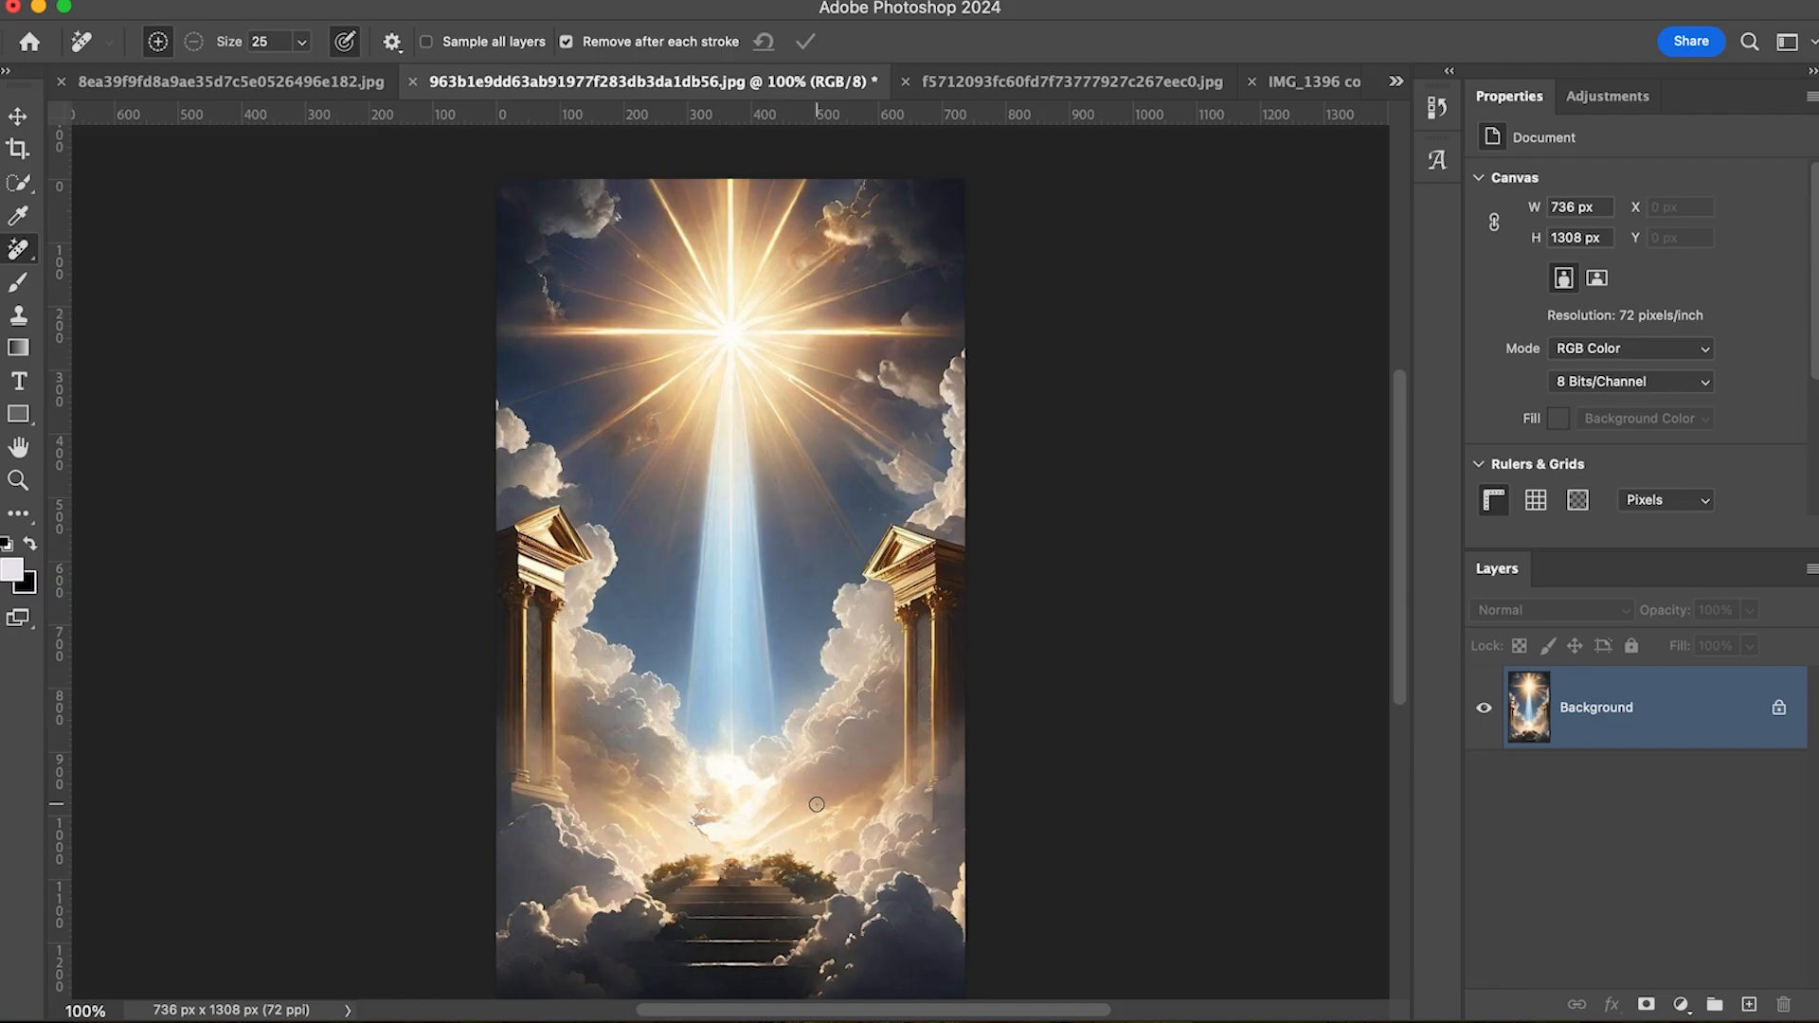
# Step: Copy the whole retouched starburst sky image and paste it into IMG_1396 copy.jpg above the eclipse layer
pyautogui.press('v')
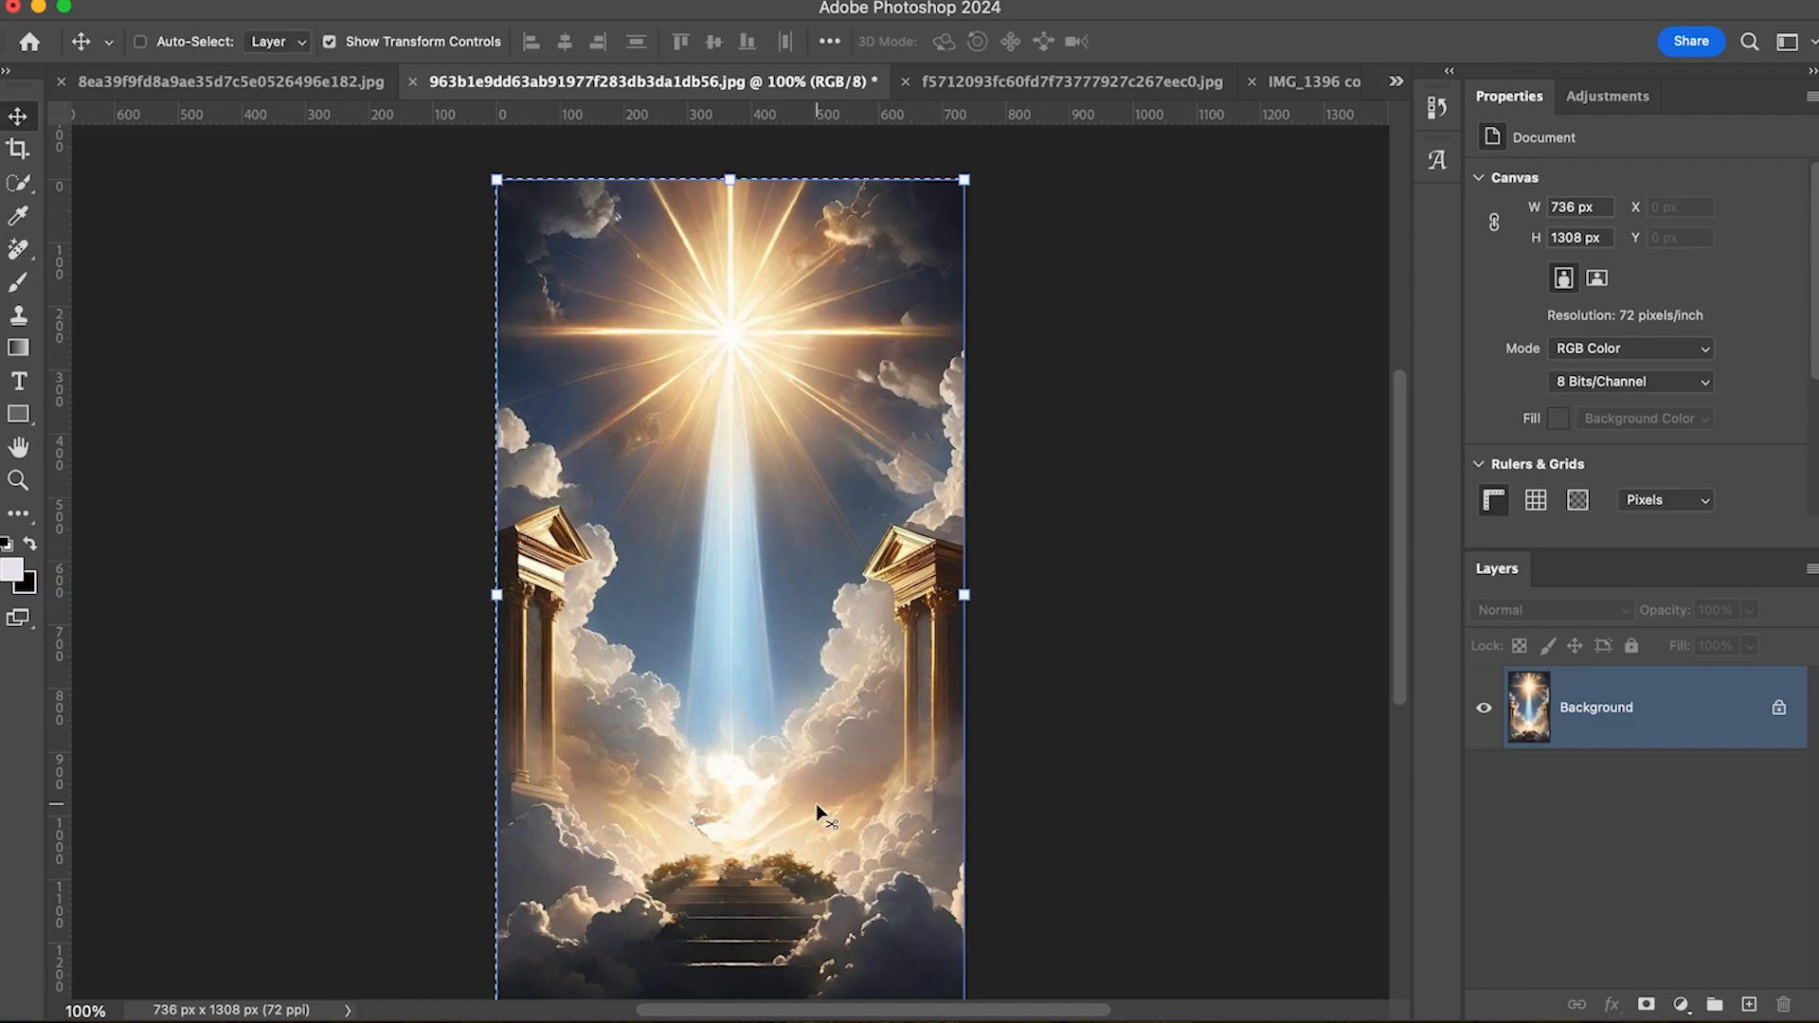
pyautogui.click(1328, 91)
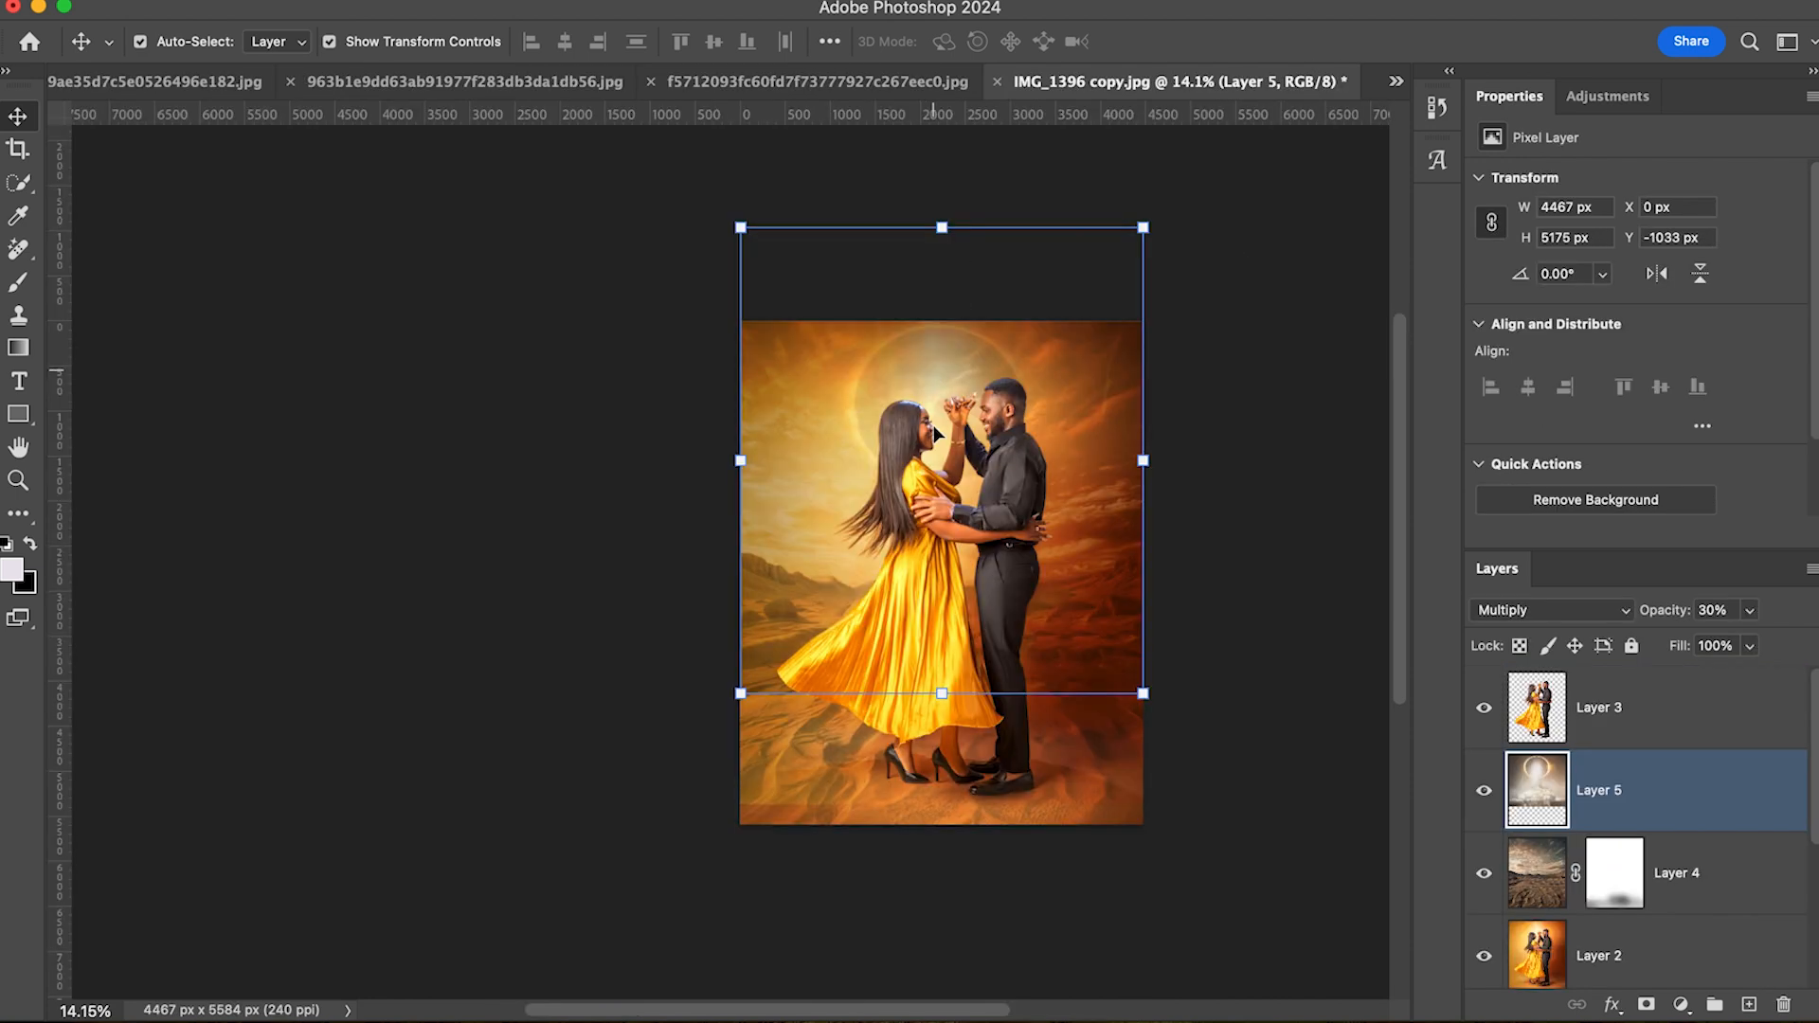
pyautogui.hotkey('ctrl', 'v')
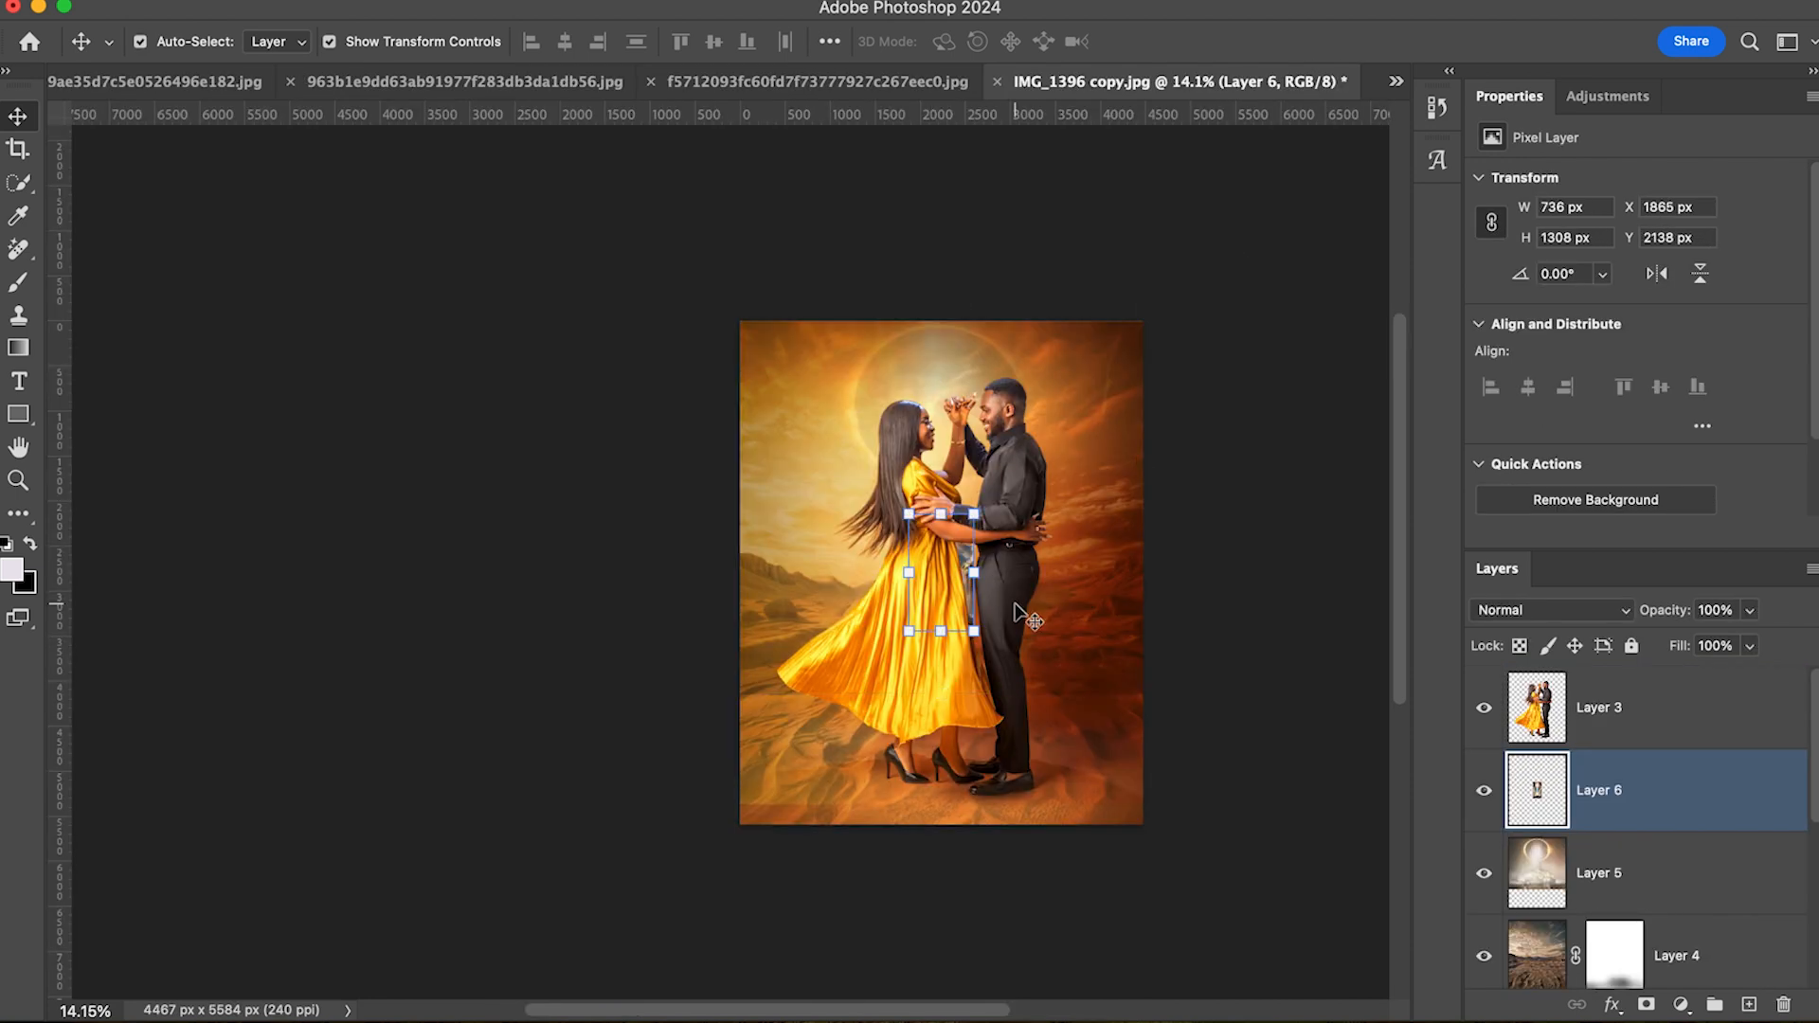
# Step: Scale the pasted sky layer to about 5109 × 9079 px, shift it upward so its pillars frame the couple, and apply the transform
pyautogui.moveTo(941, 500); pyautogui.dragTo(940, 291)
pyautogui.moveTo(941, 628); pyautogui.dragTo(1113, 923)
pyautogui.moveTo(1126, 289); pyautogui.dragTo(1195, 225)
pyautogui.moveTo(765, 225); pyautogui.dragTo(601, 174)
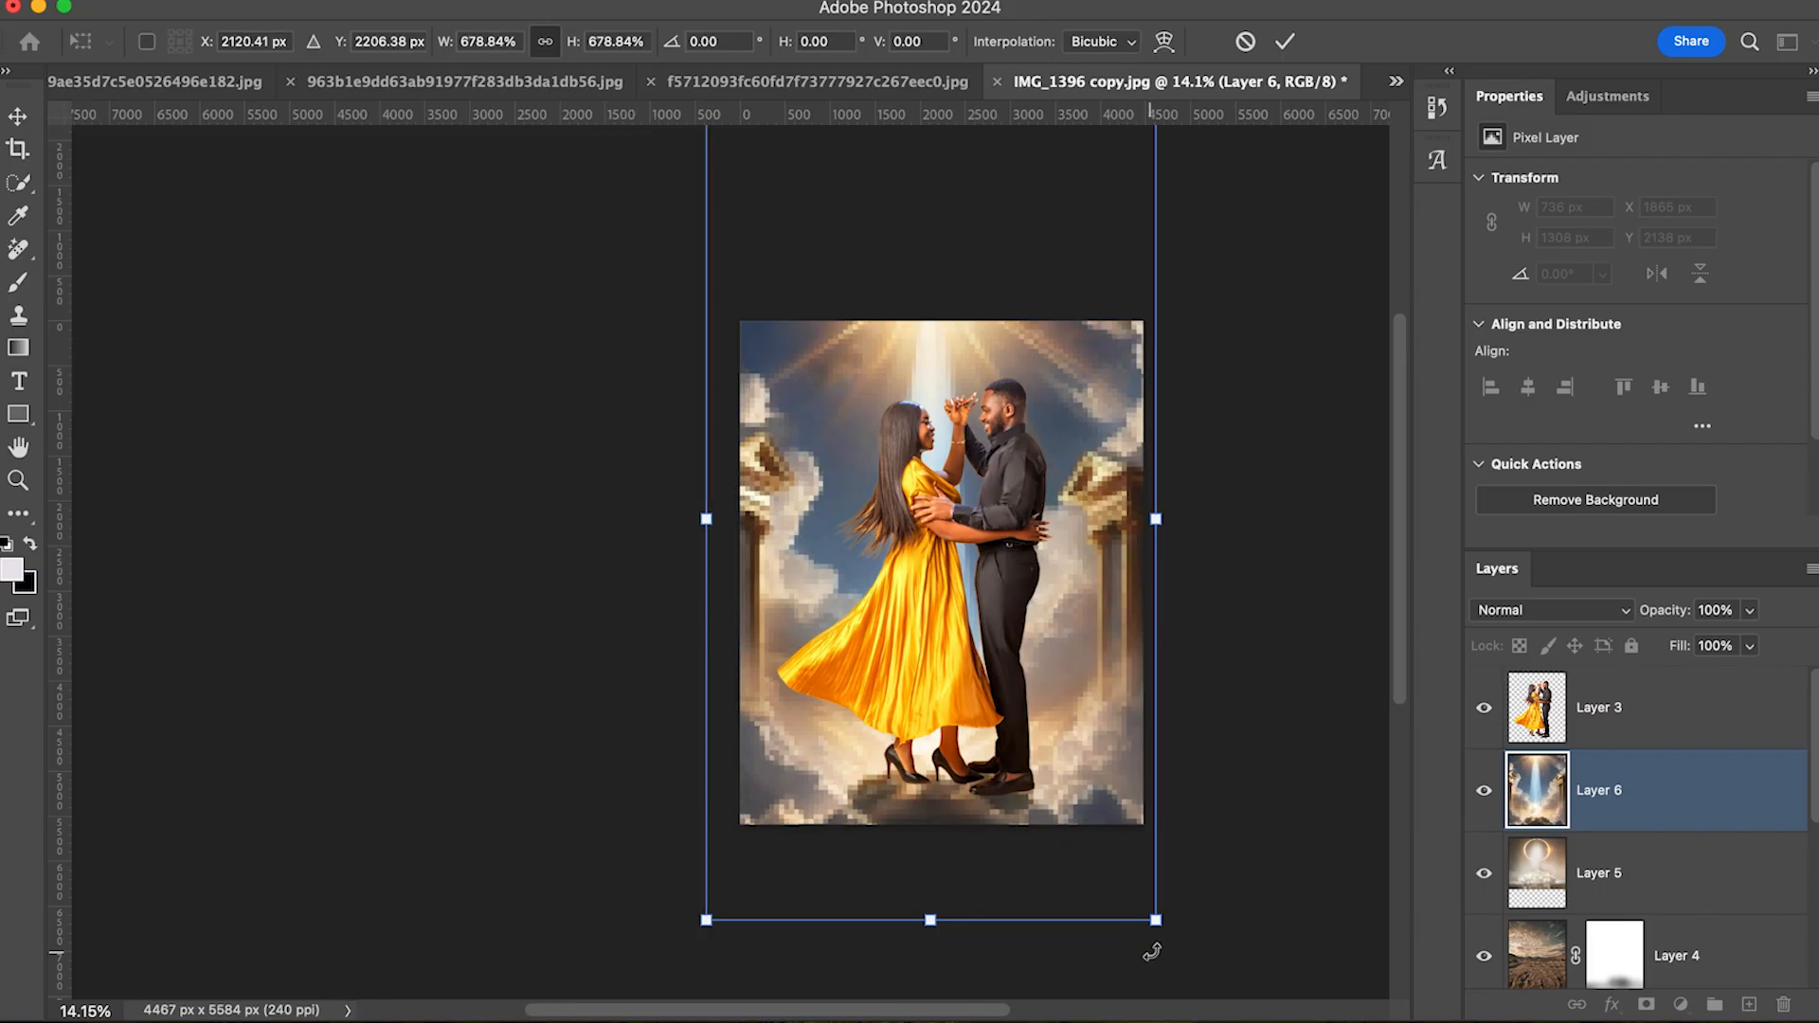
pyautogui.scroll(-4, 1127, 567)
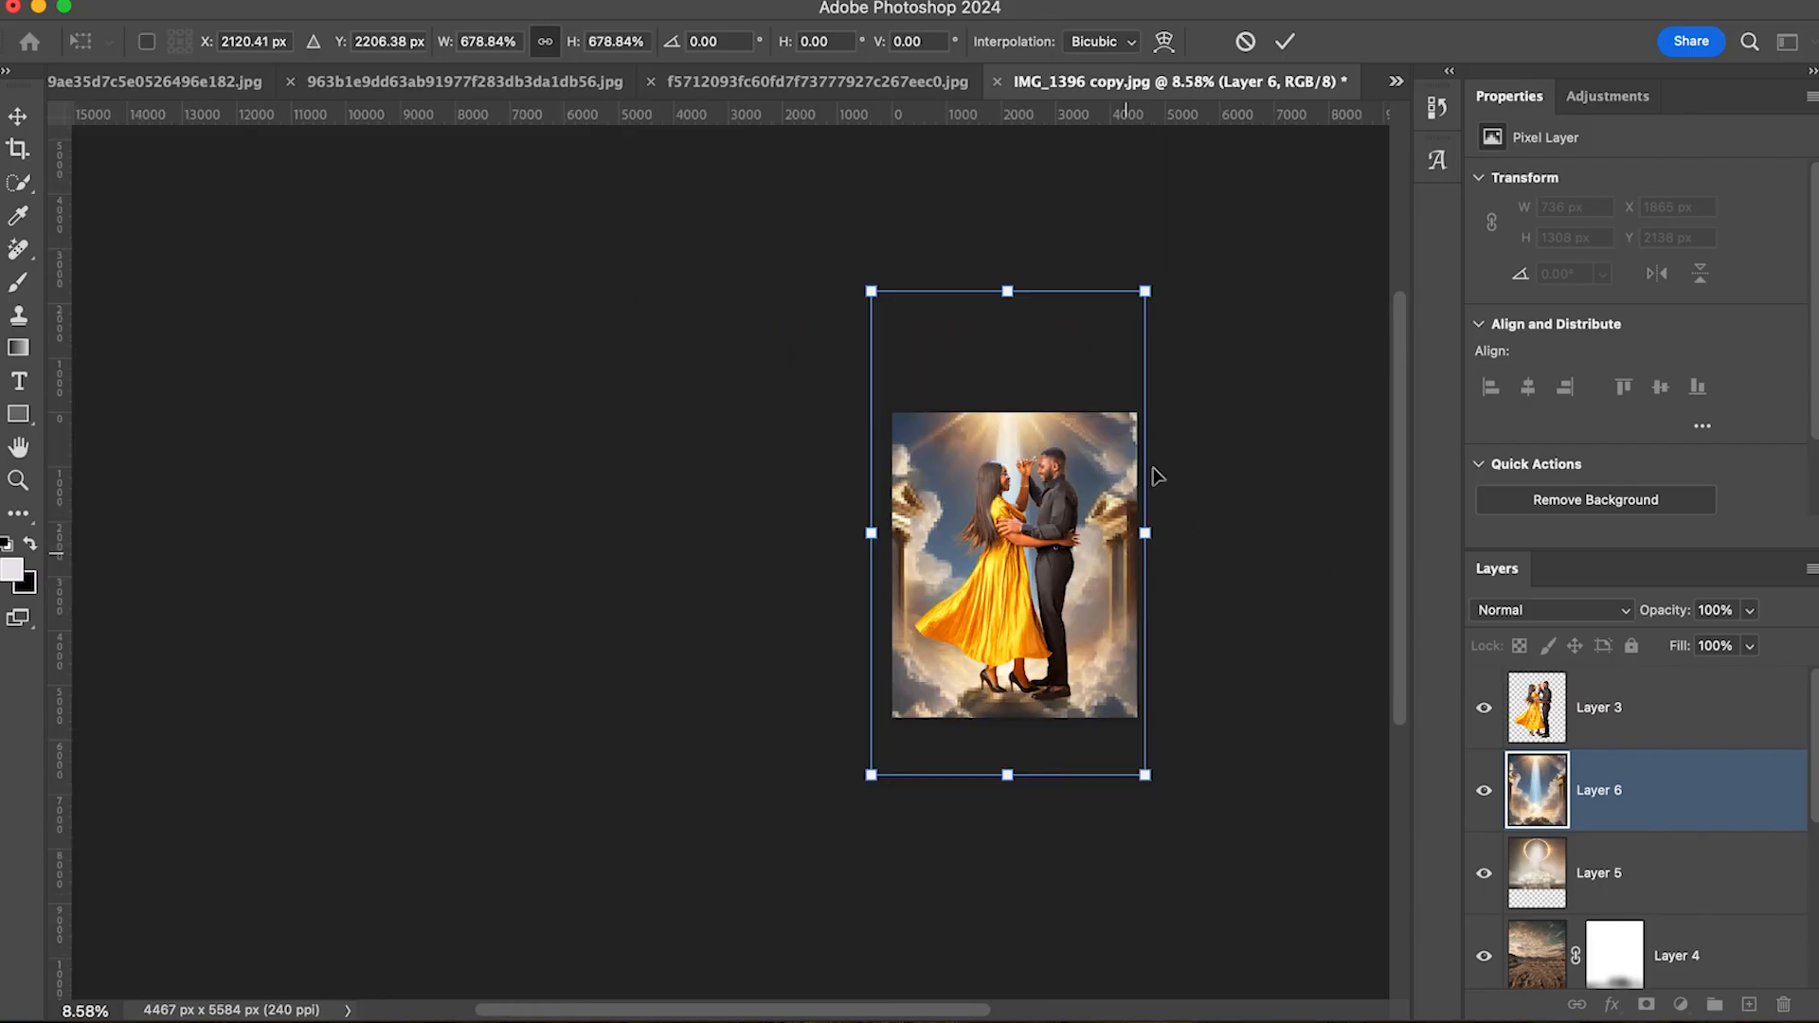
pyautogui.moveTo(1145, 289); pyautogui.dragTo(1150, 280)
pyautogui.moveTo(1071, 440); pyautogui.dragTo(1073, 417)
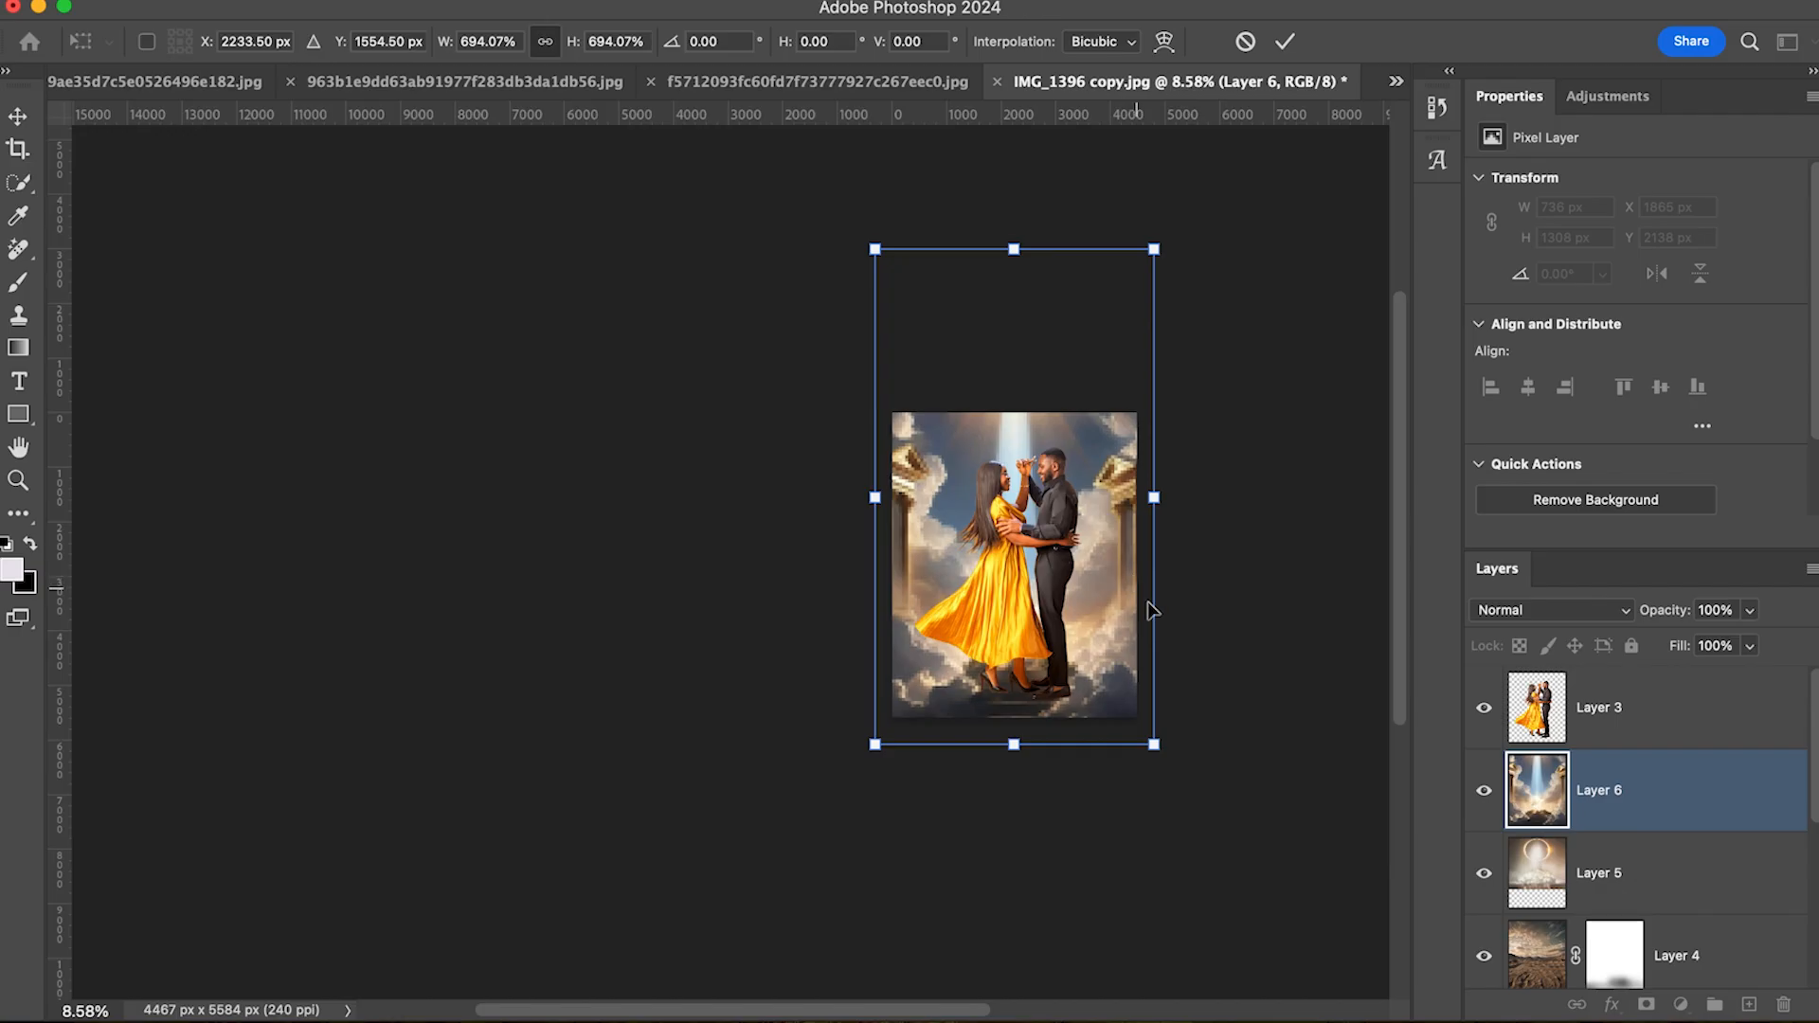
pyautogui.press('Return')
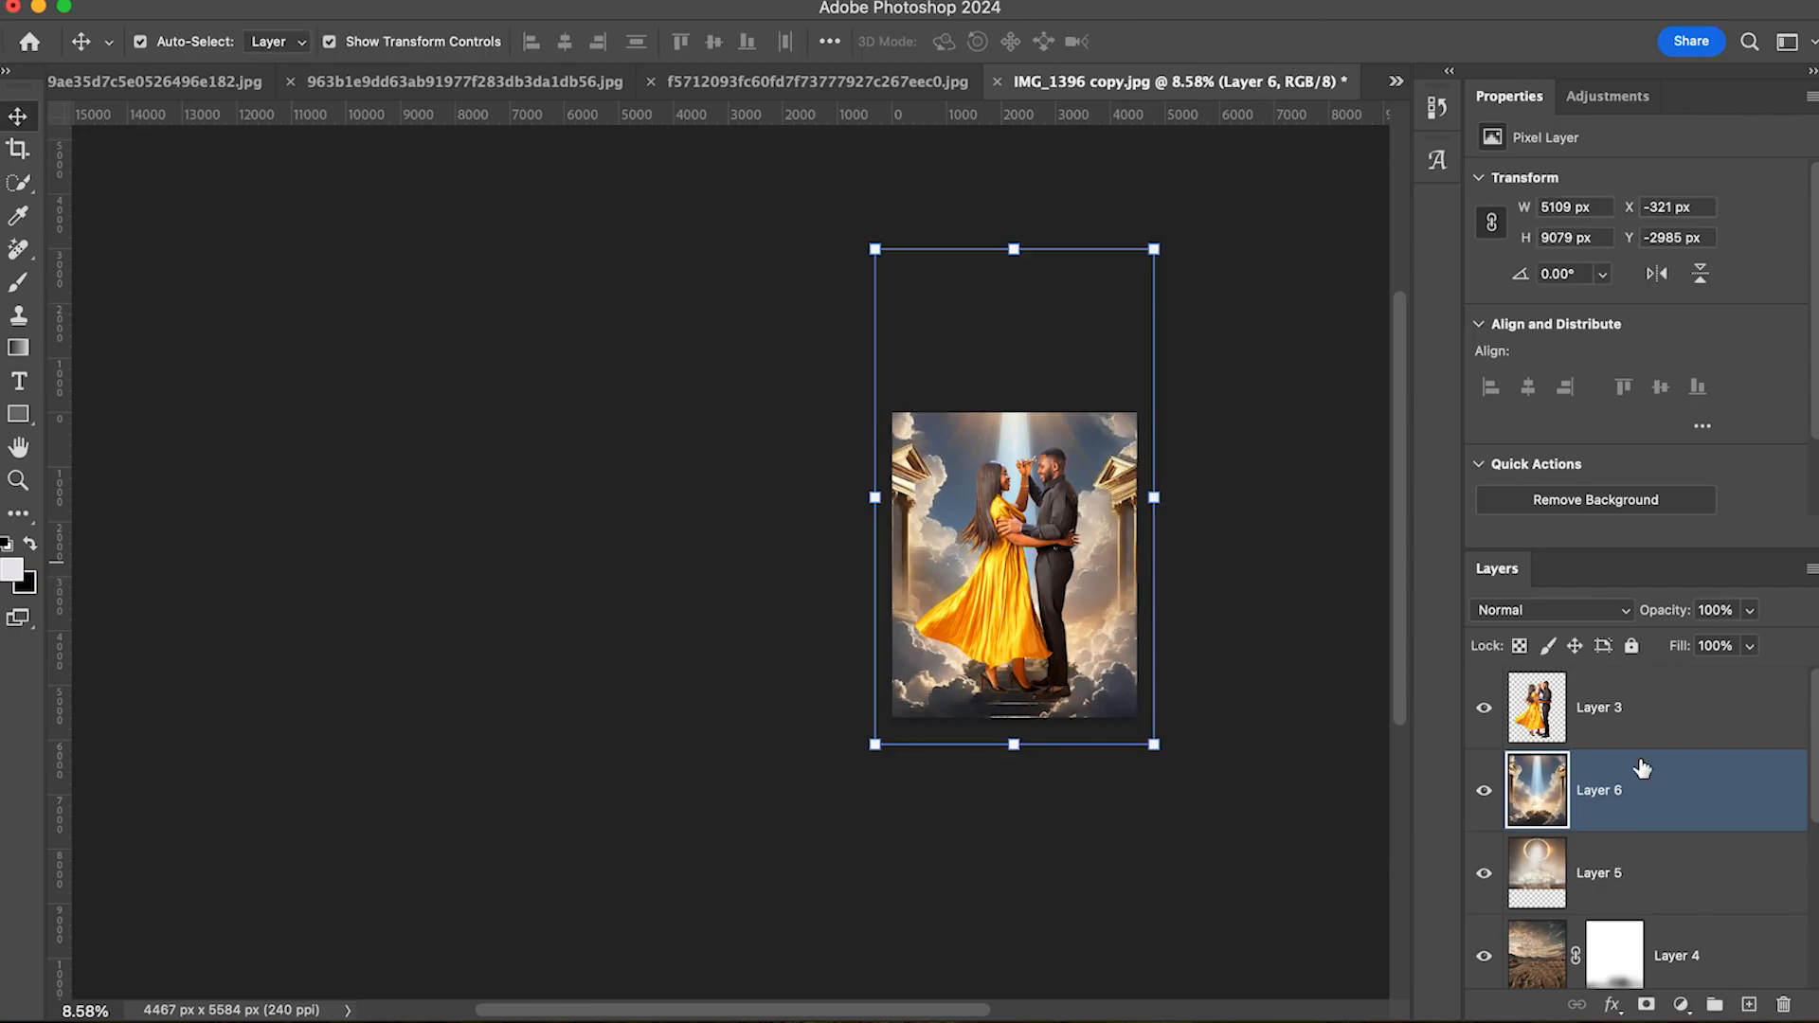
# Step: Preview blend modes on the pasted sky layer and set it to Multiply
pyautogui.click(1571, 616)
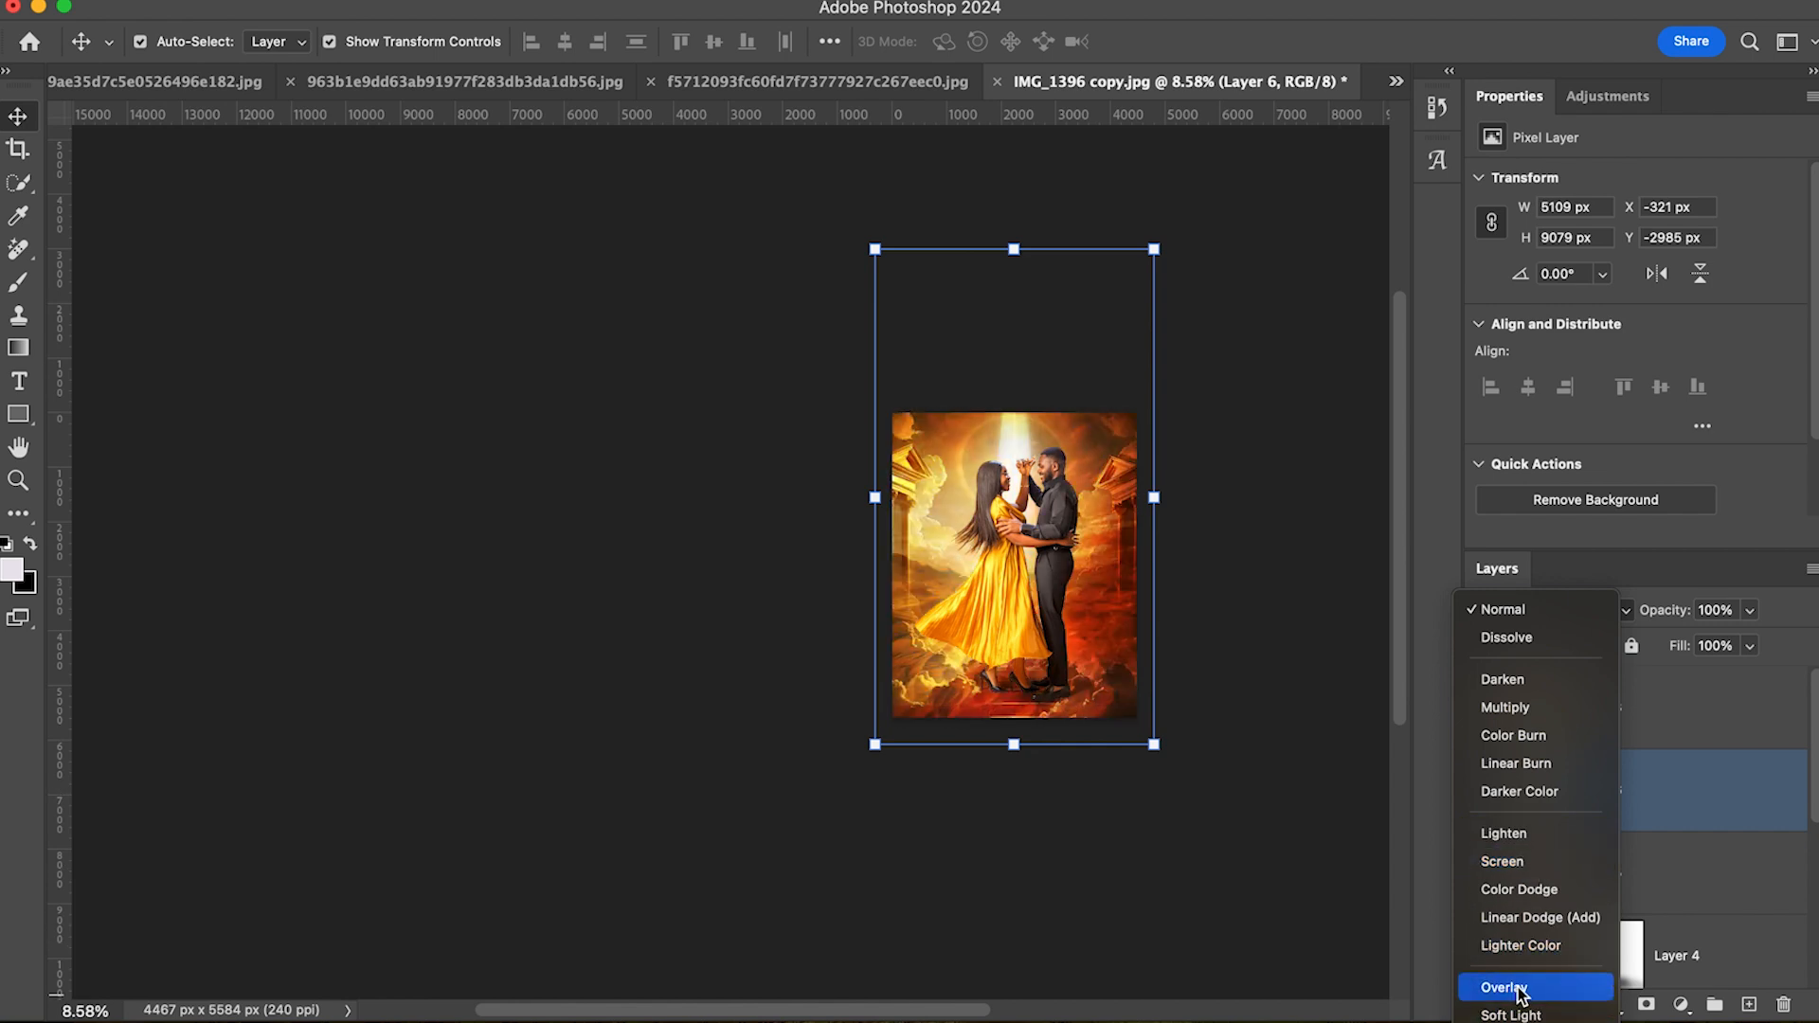
pyautogui.scroll(-5, 1518, 993)
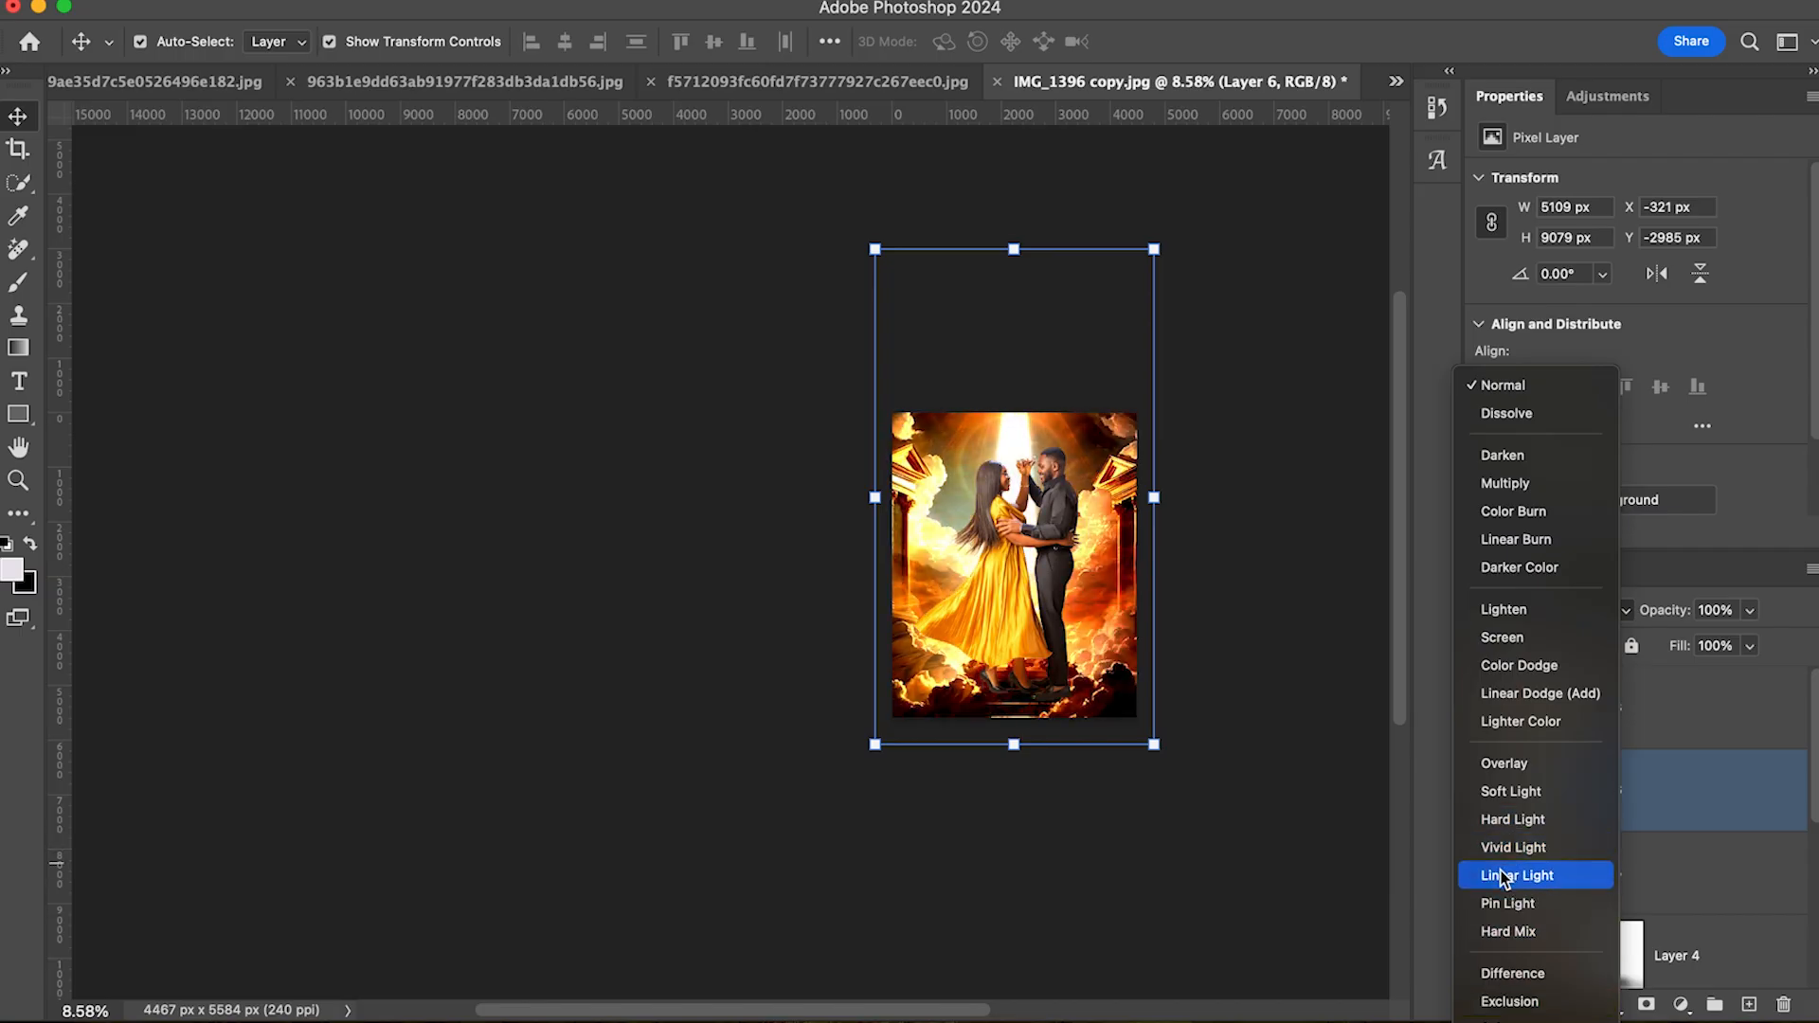
pyautogui.click(1520, 484)
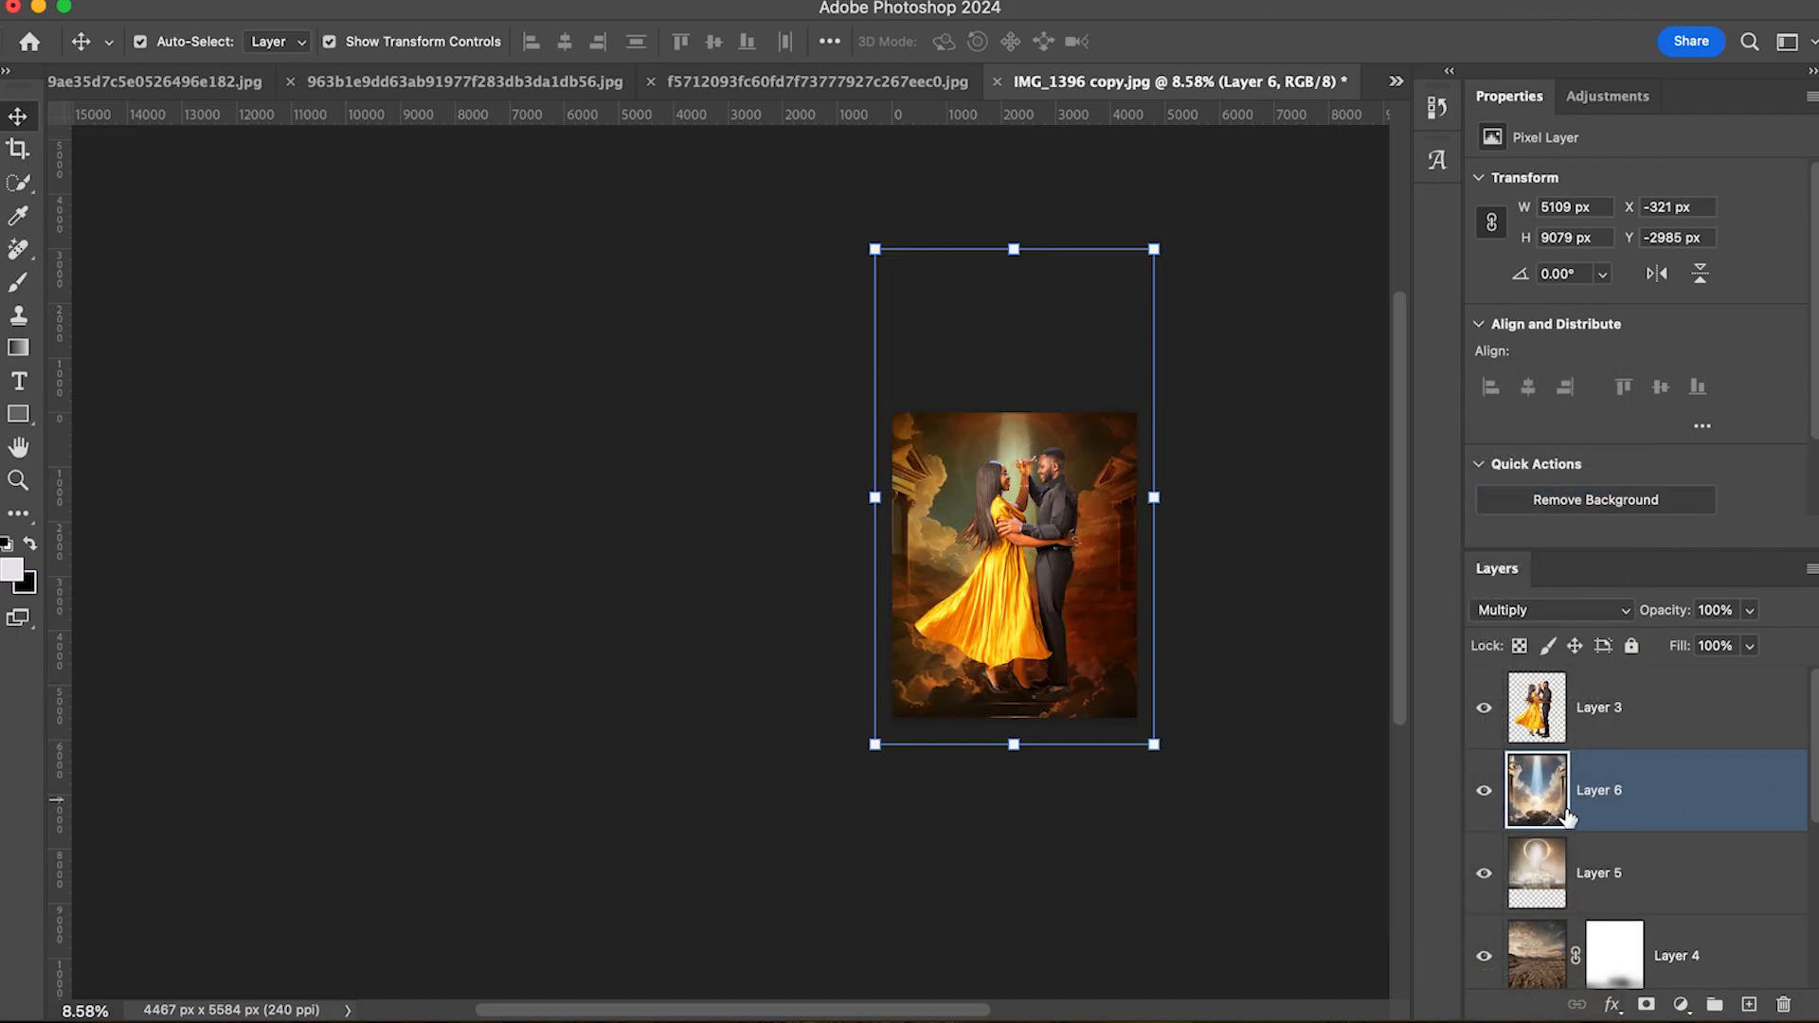
pyautogui.scroll(3, 1077, 591)
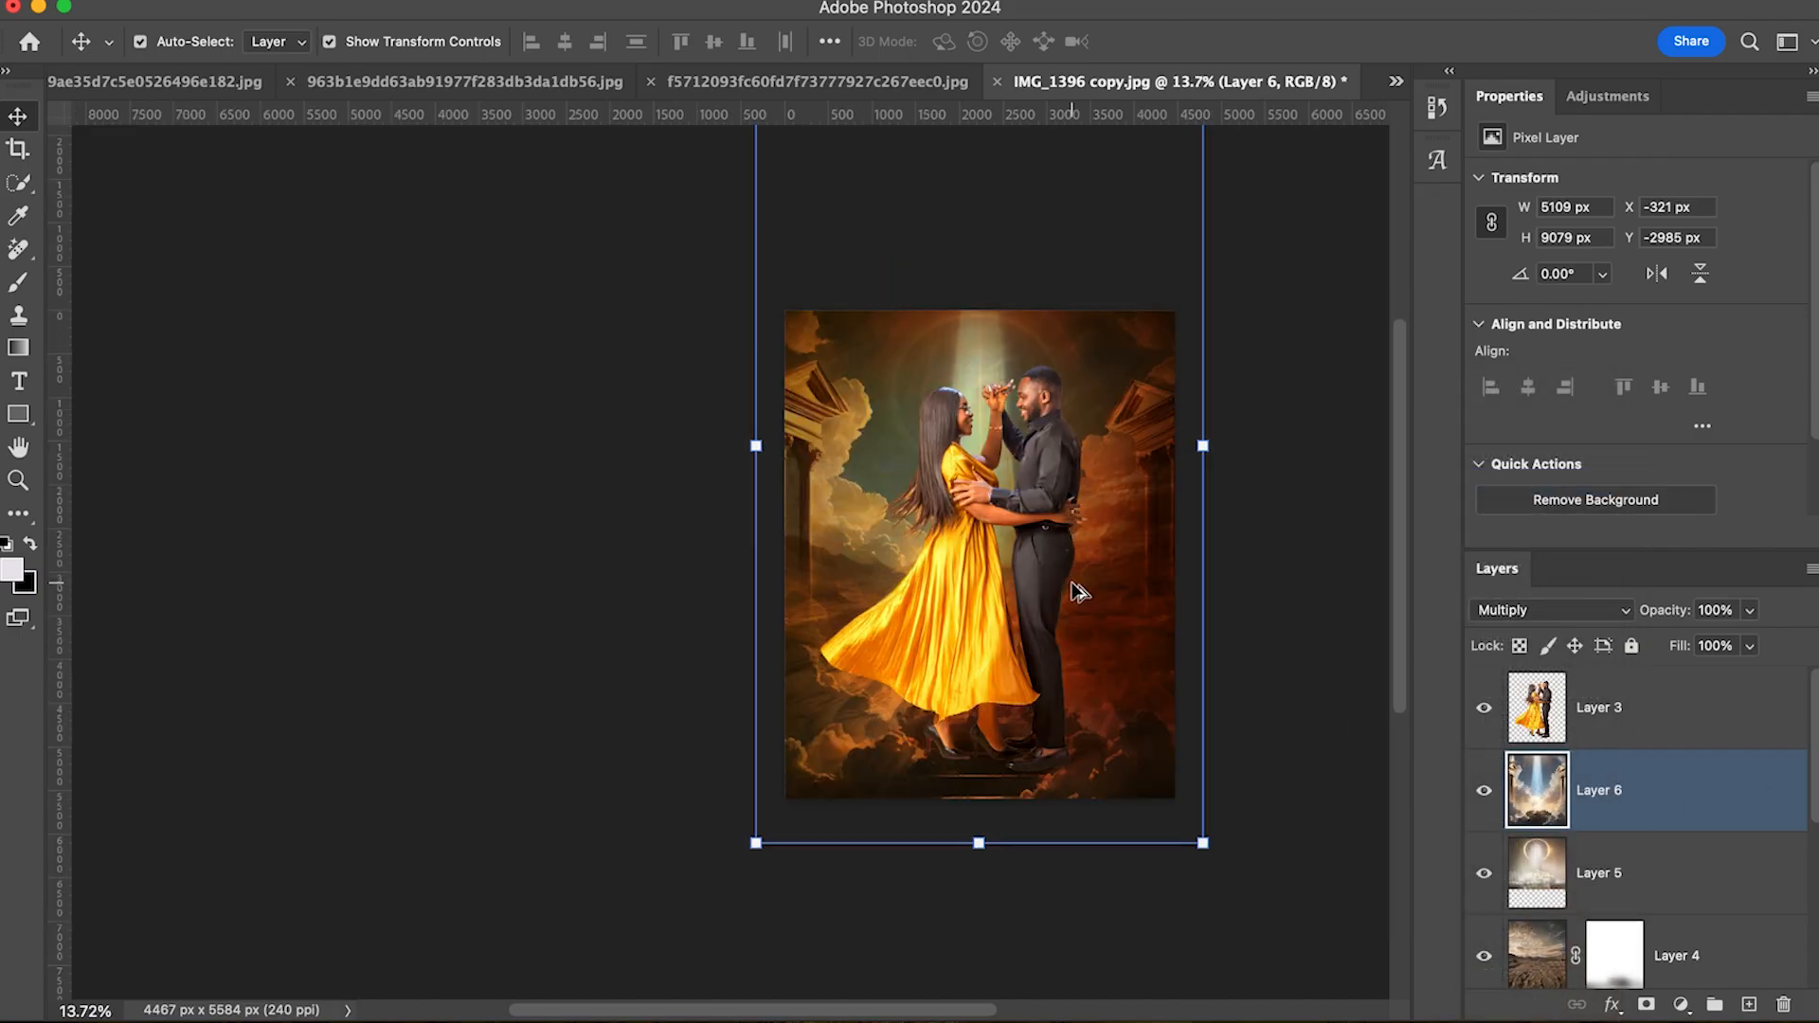
pyautogui.scroll(-3, 1077, 591)
# Step: Reduce the pasted sky layer's opacity to 20% and compare the composite with the layer hidden and shown
pyautogui.click(1750, 611)
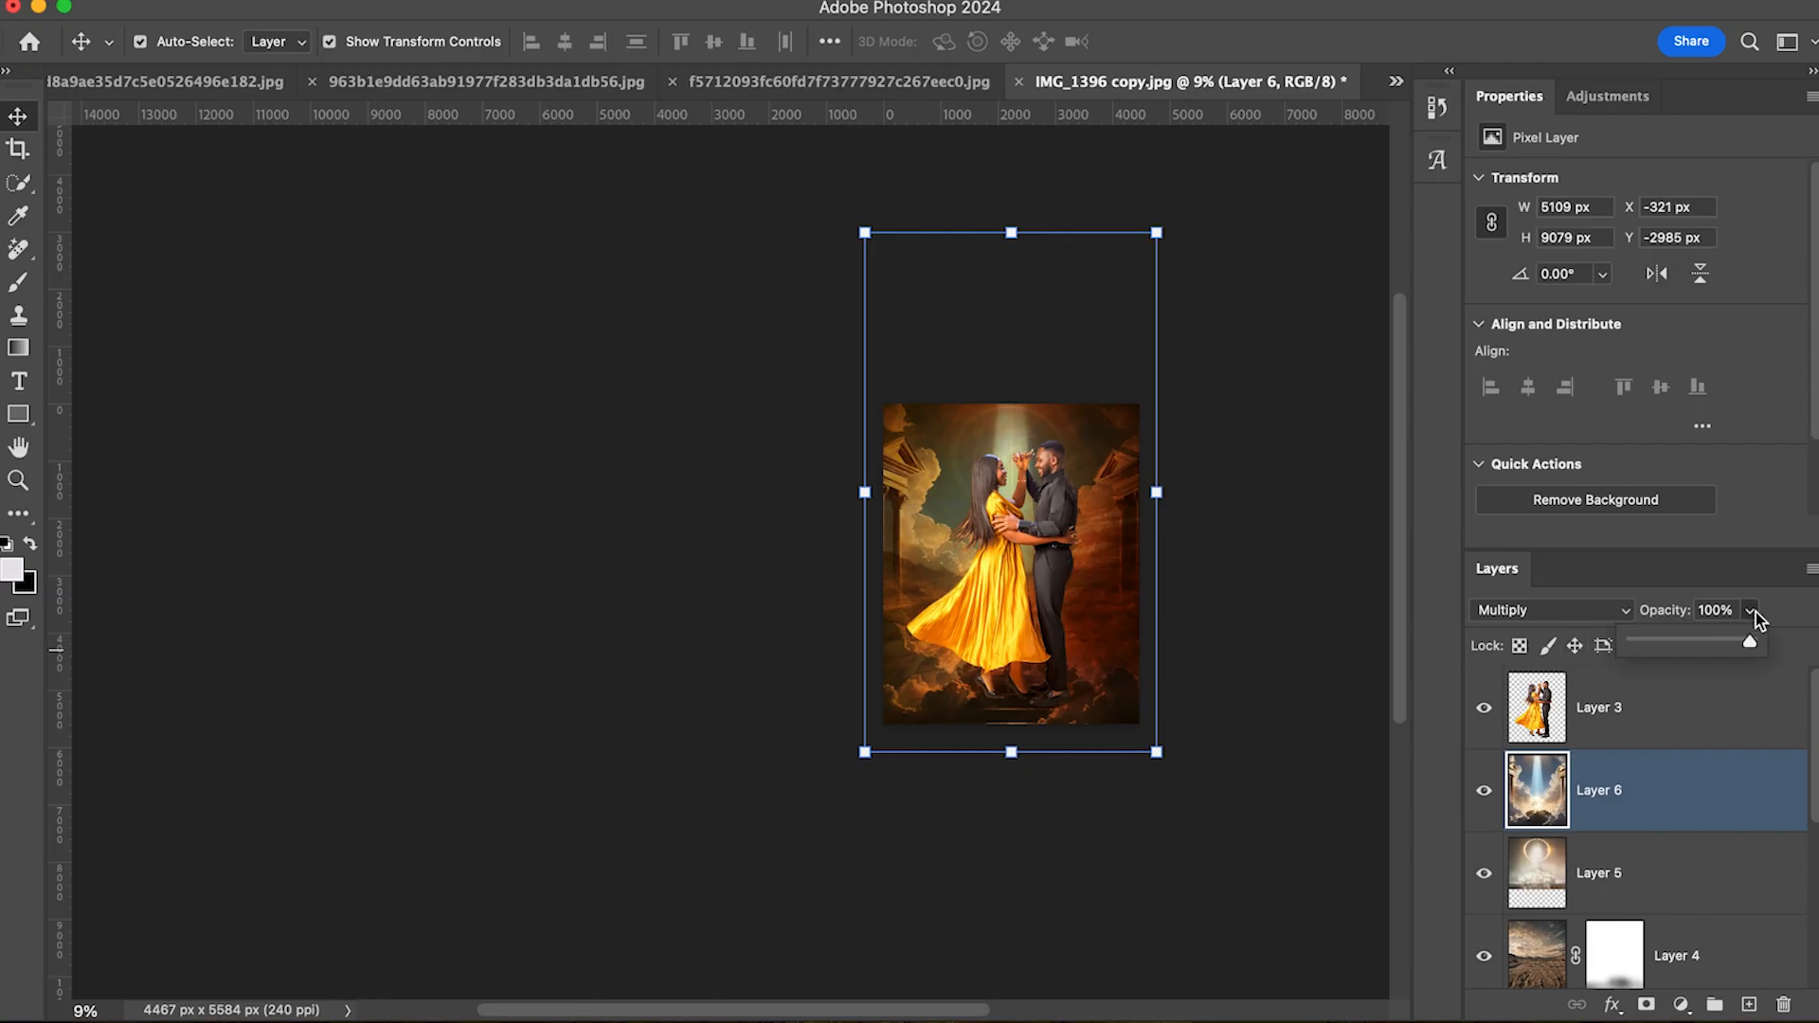
pyautogui.moveTo(1648, 649); pyautogui.dragTo(1654, 644)
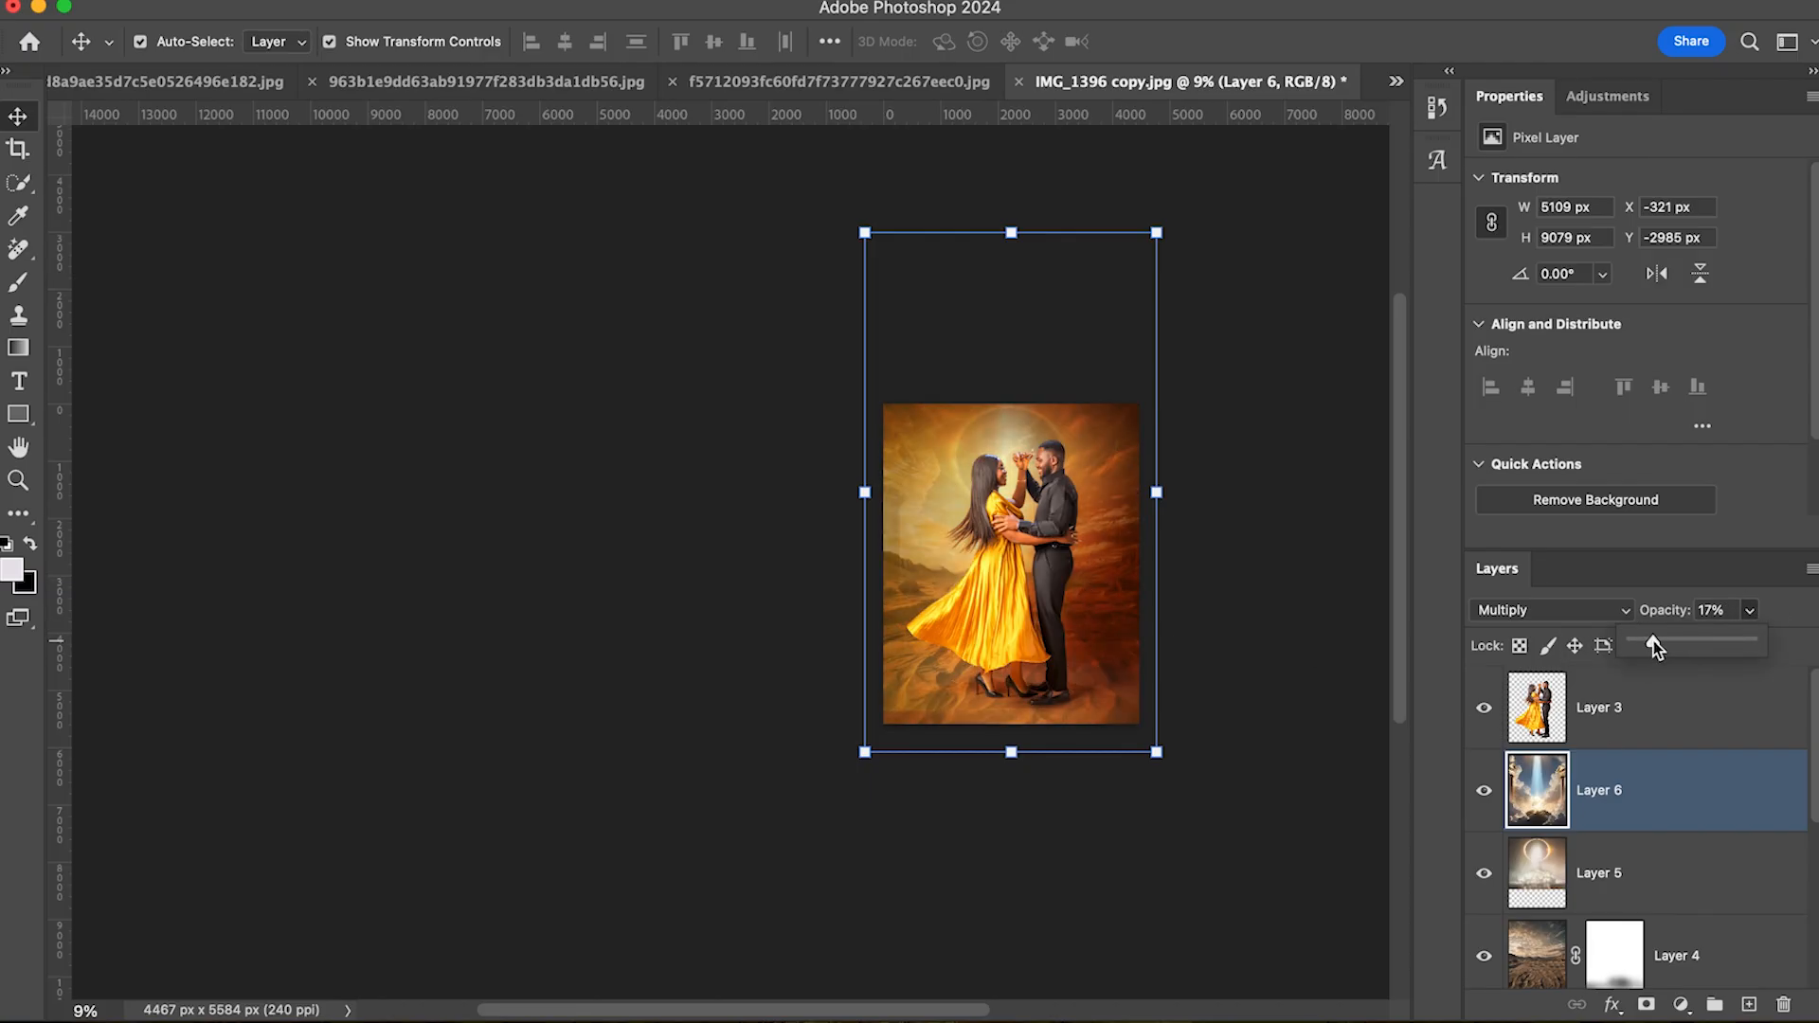
pyautogui.click(1654, 645)
pyautogui.click(1482, 794)
pyautogui.click(1482, 794)
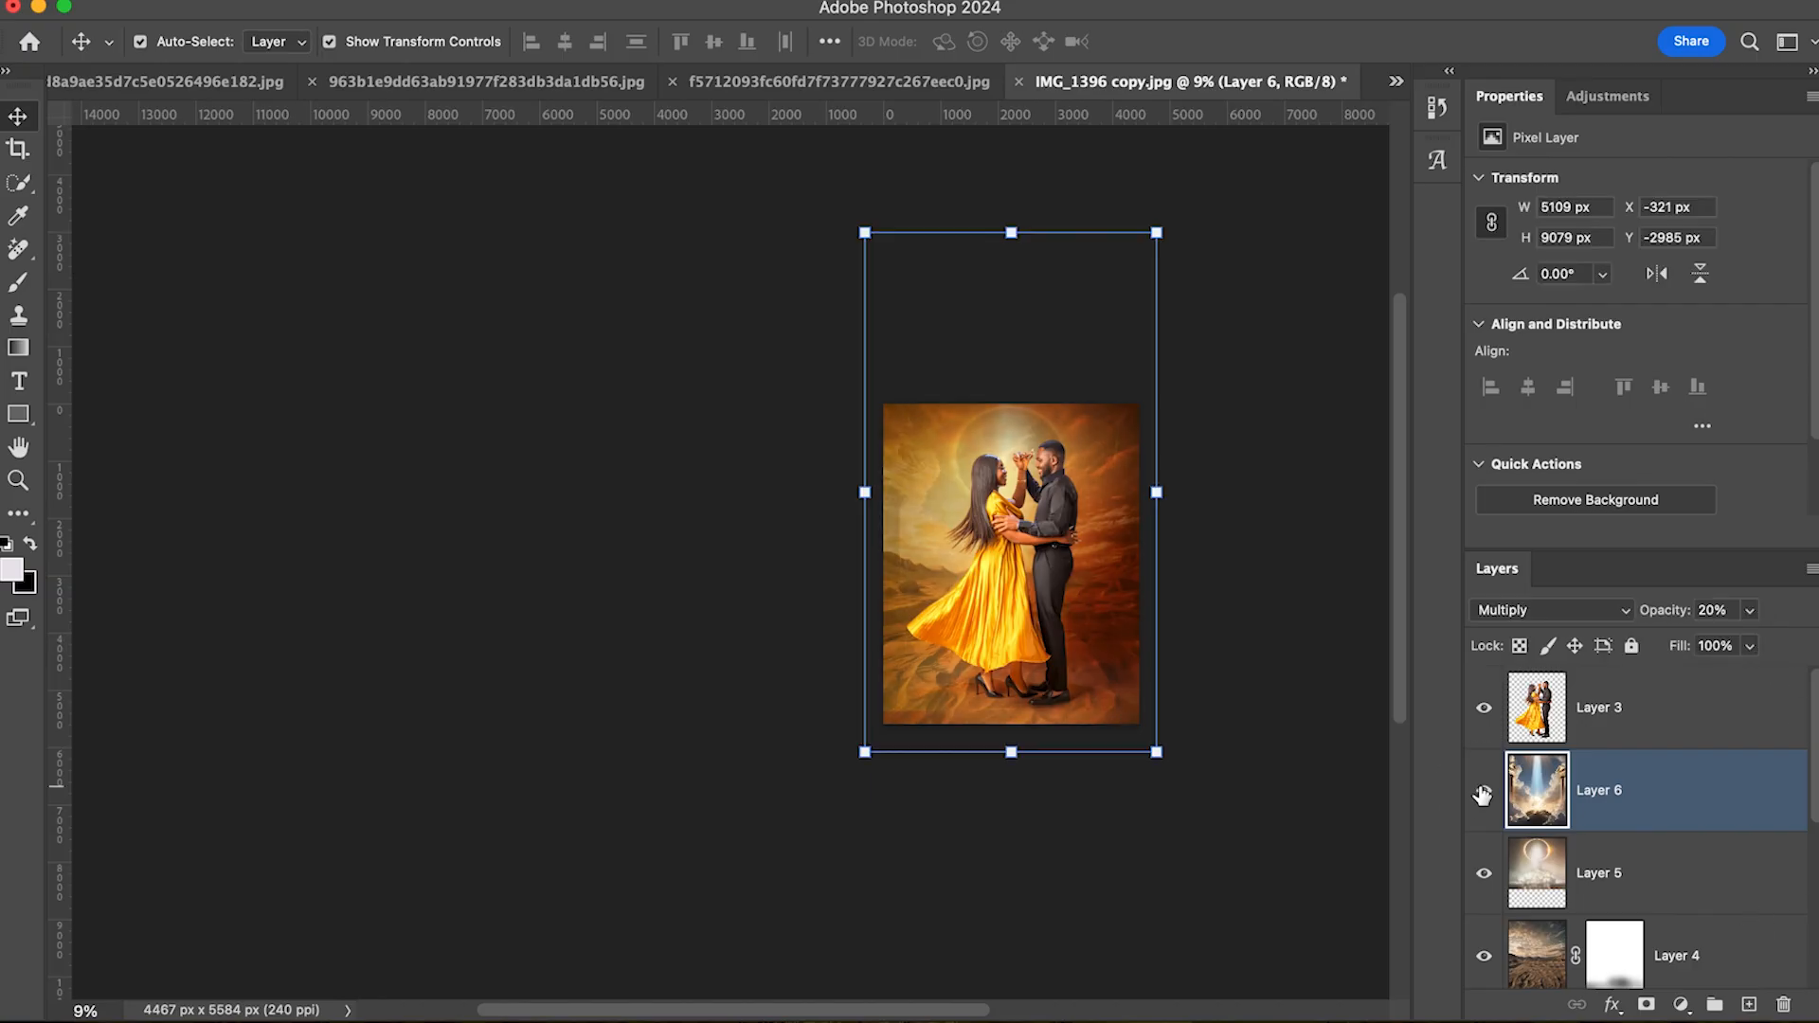
pyautogui.click(1482, 794)
pyautogui.click(1483, 794)
# Step: Add a layer mask to the pasted sky layer and paint a first black stroke beside the woman's hair
pyautogui.click(1645, 1005)
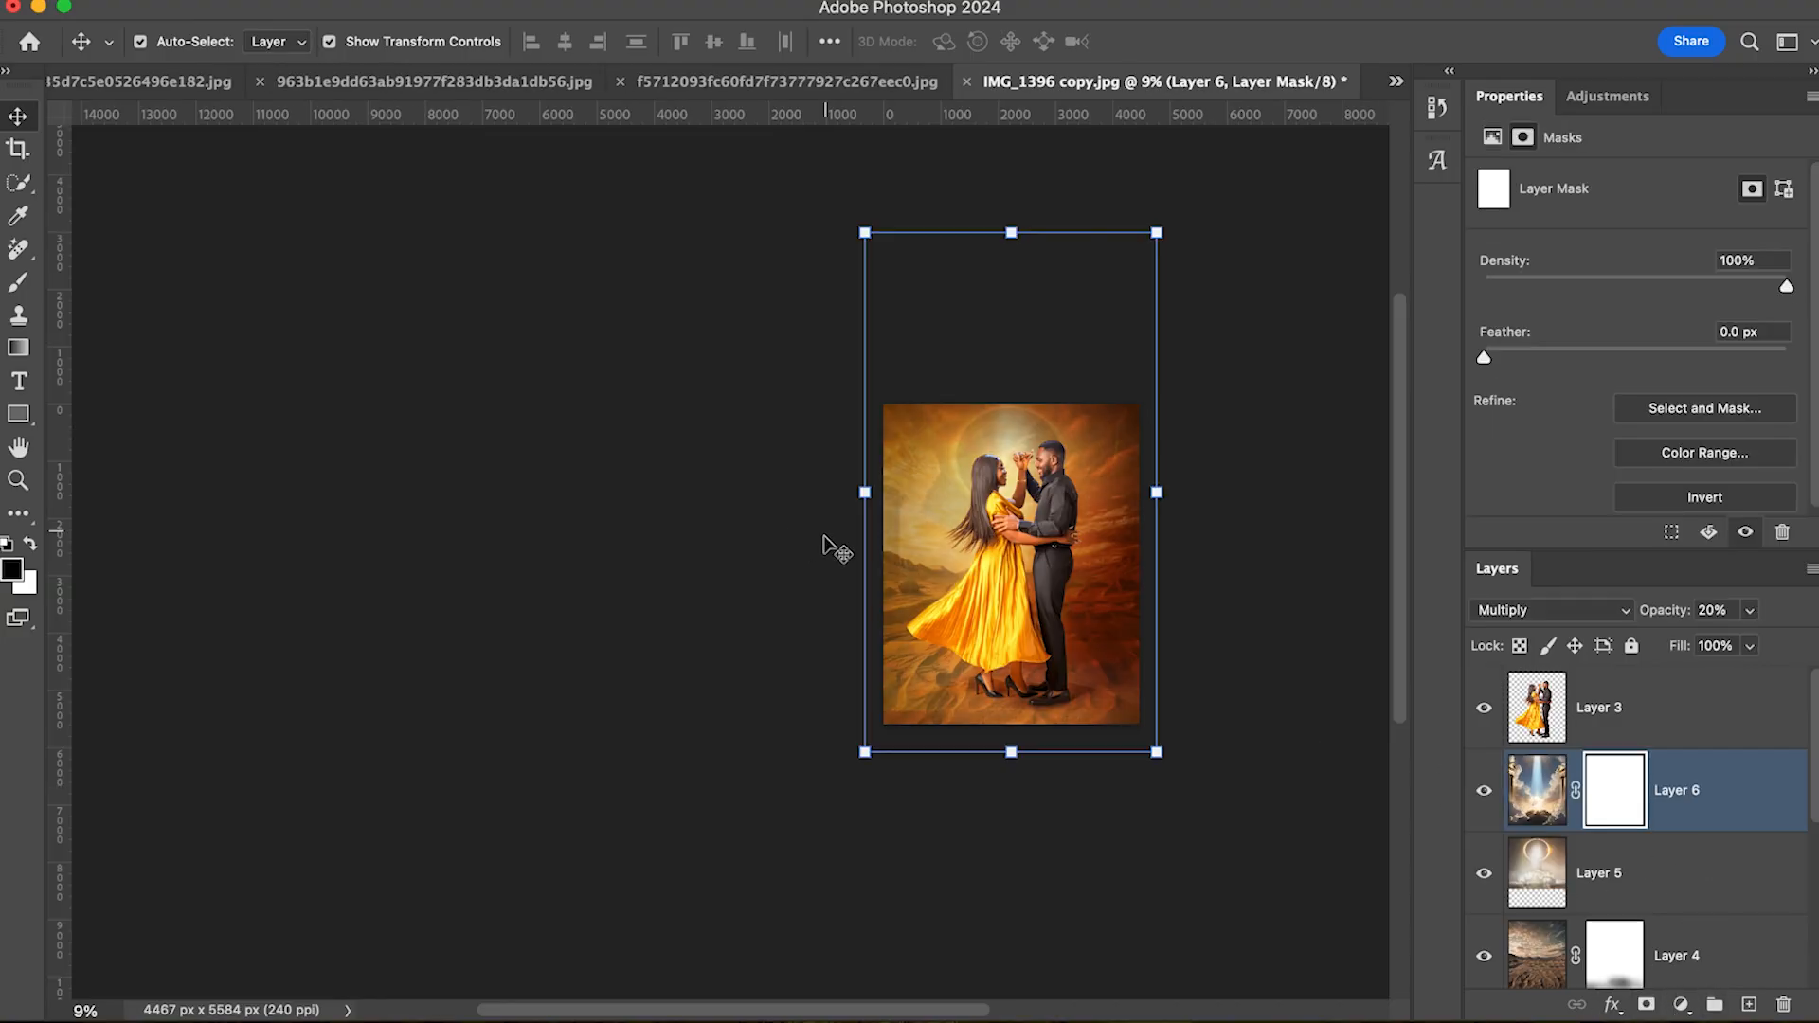
pyautogui.press('b')
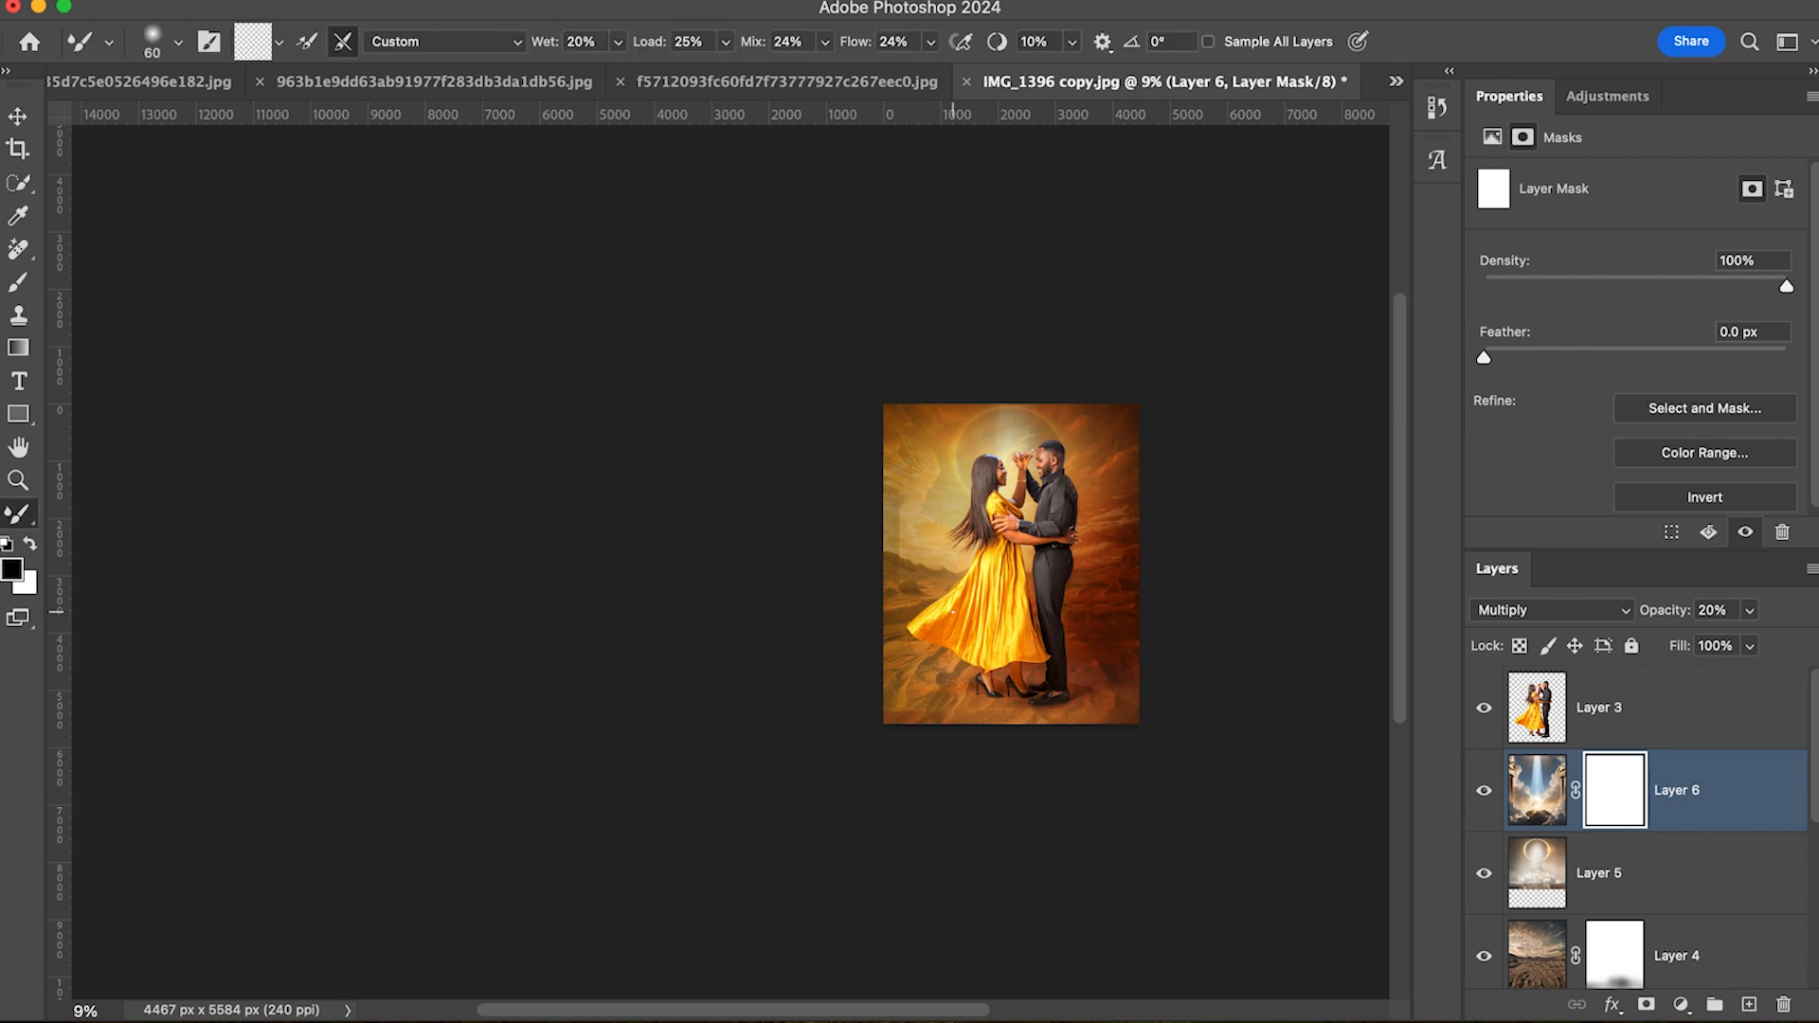
pyautogui.press(']')
pyautogui.press(']')
pyautogui.press(']')
pyautogui.press(']')
pyautogui.press(']')
pyautogui.press(']')
pyautogui.press(']')
pyautogui.press(']')
pyautogui.press(']')
pyautogui.press(']')
pyautogui.press('[')
pyautogui.press('[')
pyautogui.press('[')
pyautogui.moveTo(929, 490); pyautogui.dragTo(931, 495)
# Step: Switch to the regular Brush tool at about 1100 px and mask out more of the sky layer beside the woman's head
pyautogui.press(']')
pyautogui.press(']')
pyautogui.press(']')
pyautogui.press(']')
pyautogui.press(']')
pyautogui.press(']')
pyautogui.press(']')
pyautogui.press(']')
pyautogui.press(']')
pyautogui.press(']')
pyautogui.press(']')
pyautogui.press(']')
pyautogui.press('[')
pyautogui.press('[')
pyautogui.press('[')
pyautogui.press('[')
pyautogui.press('[')
pyautogui.press('[')
pyautogui.press('[')
pyautogui.press('[')
pyautogui.press('[')
pyautogui.press('[')
pyautogui.click(18, 281)
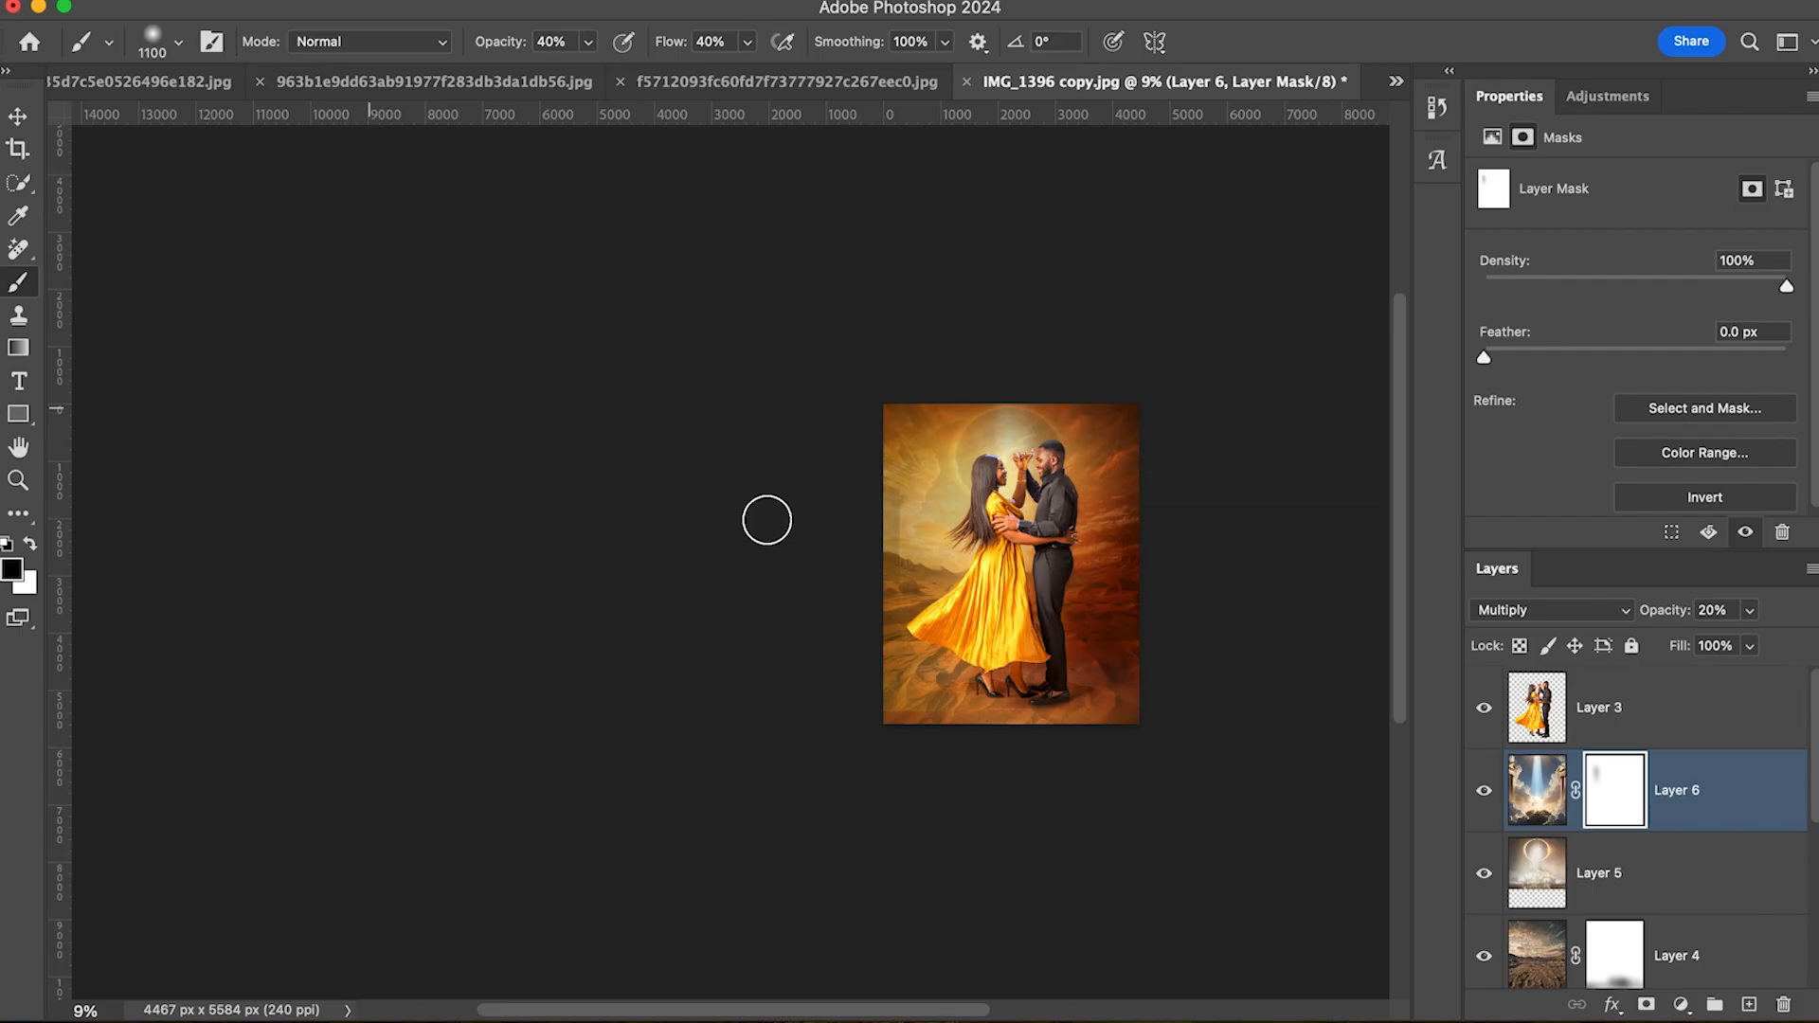
pyautogui.press('[')
pyautogui.press('[')
pyautogui.press(']')
pyautogui.press(']')
pyautogui.moveTo(928, 469)
pyautogui.mouseDown()
pyautogui.moveTo(926, 495)
pyautogui.moveTo(918, 430)
pyautogui.moveTo(925, 495)
pyautogui.mouseUp()
# Step: Enlarge the brush up to 2400 px, mask the sky layer over the lower background and right edge, and compare with the layer hidden
pyautogui.press(']')
pyautogui.press(']')
pyautogui.press(']')
pyautogui.press(']')
pyautogui.press(']')
pyautogui.moveTo(971, 603); pyautogui.dragTo(1153, 572)
pyautogui.press(']')
pyautogui.press(']')
pyautogui.press(']')
pyautogui.moveTo(1064, 624)
pyautogui.mouseDown()
pyautogui.moveTo(1168, 628)
pyautogui.moveTo(876, 618)
pyautogui.moveTo(1096, 629)
pyautogui.mouseUp()
pyautogui.press(']')
pyautogui.press(']')
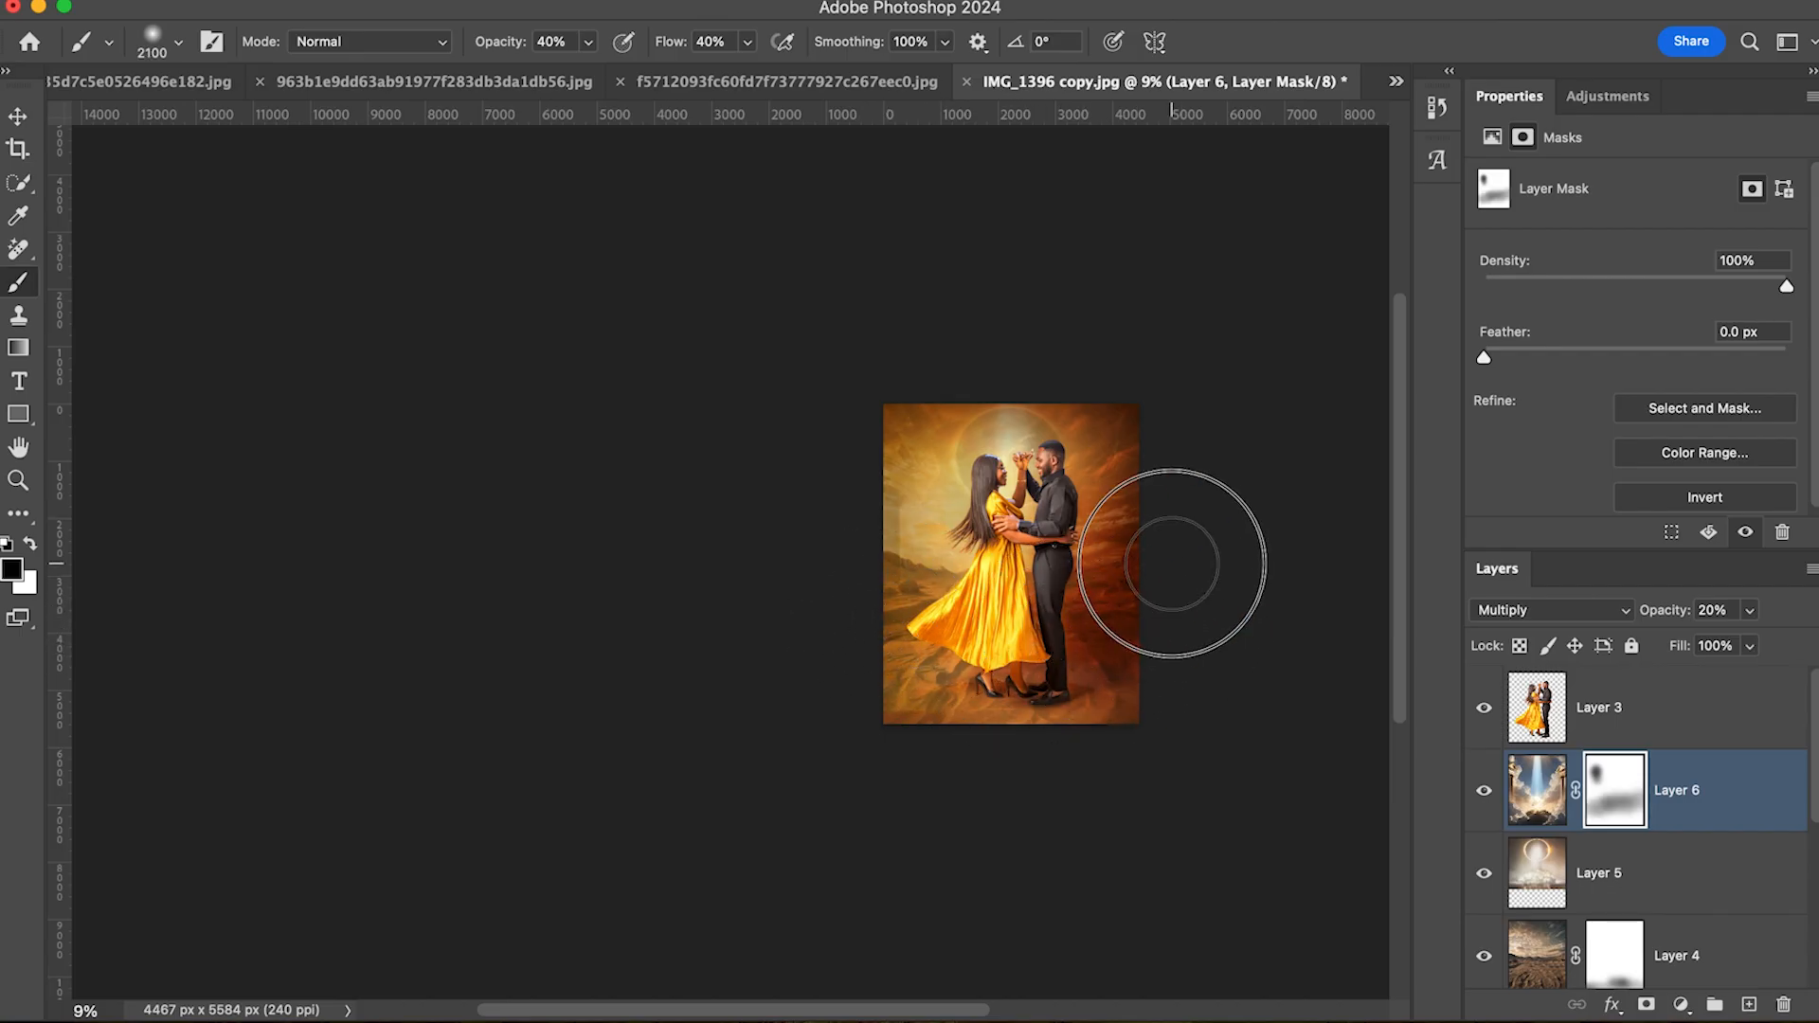
pyautogui.moveTo(1140, 584)
pyautogui.mouseDown()
pyautogui.moveTo(986, 613)
pyautogui.moveTo(1165, 540)
pyautogui.mouseUp()
pyautogui.press(']')
pyautogui.press(']')
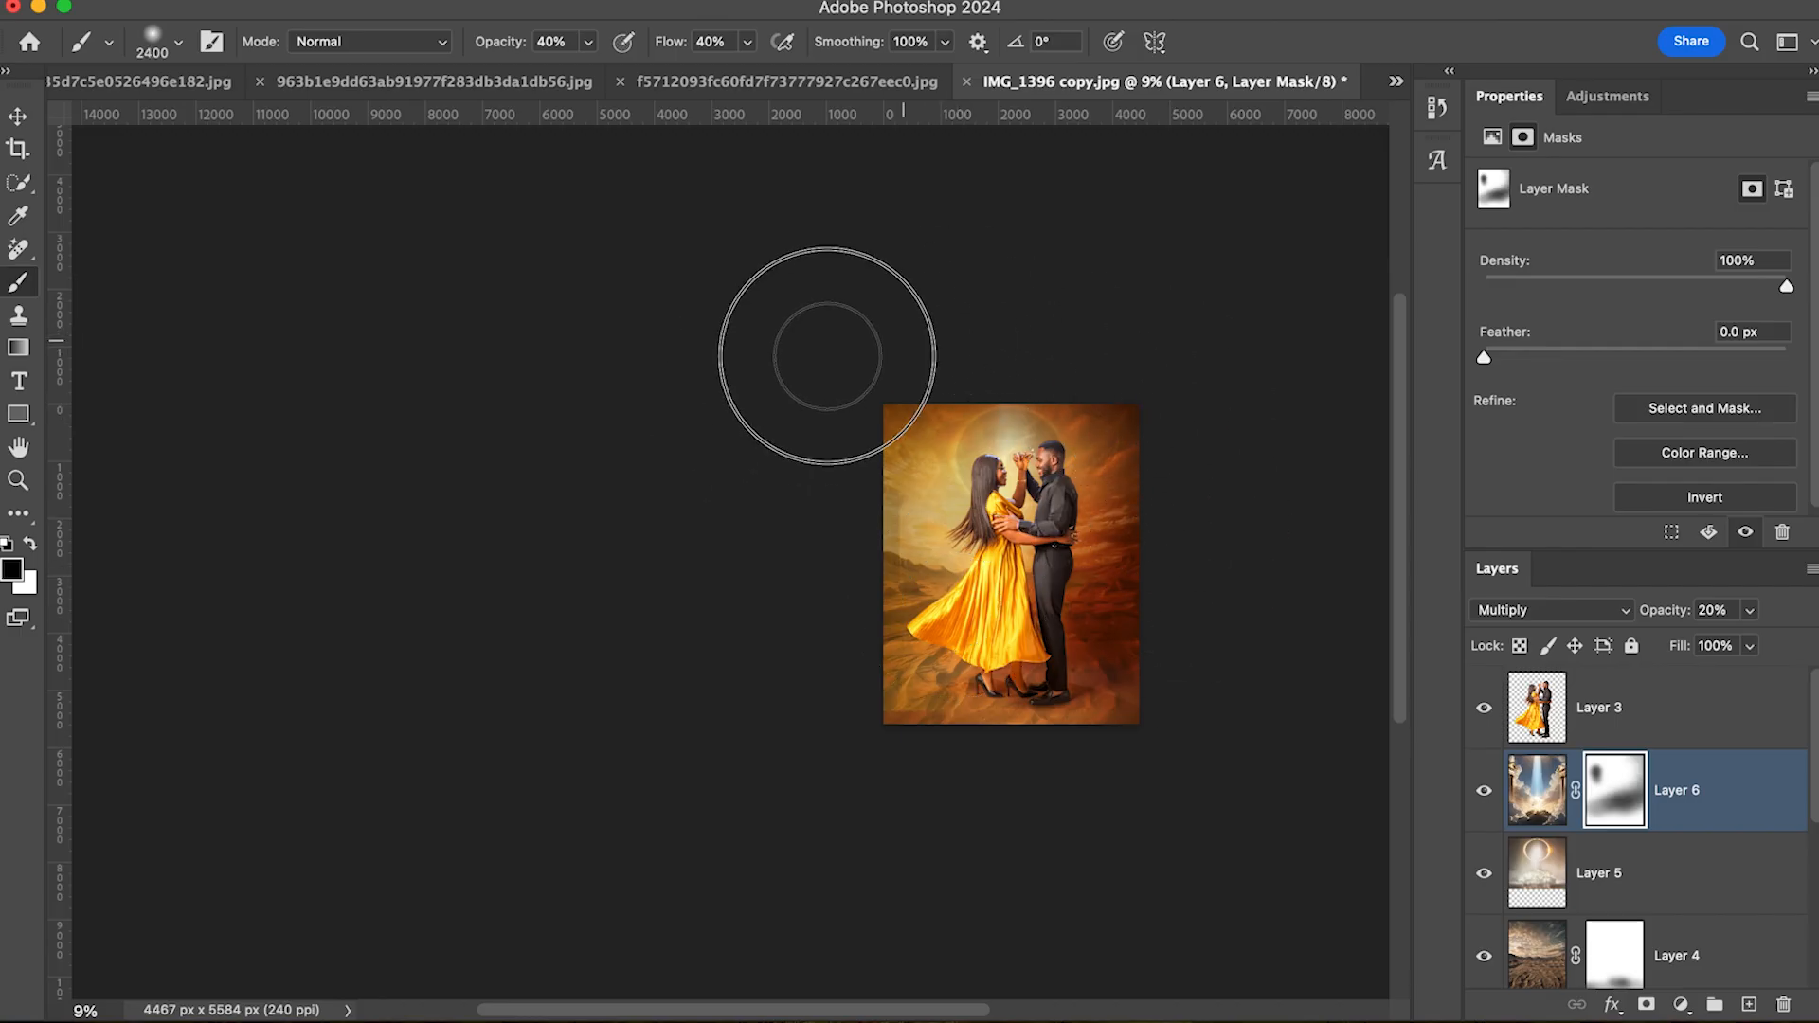
pyautogui.press(']')
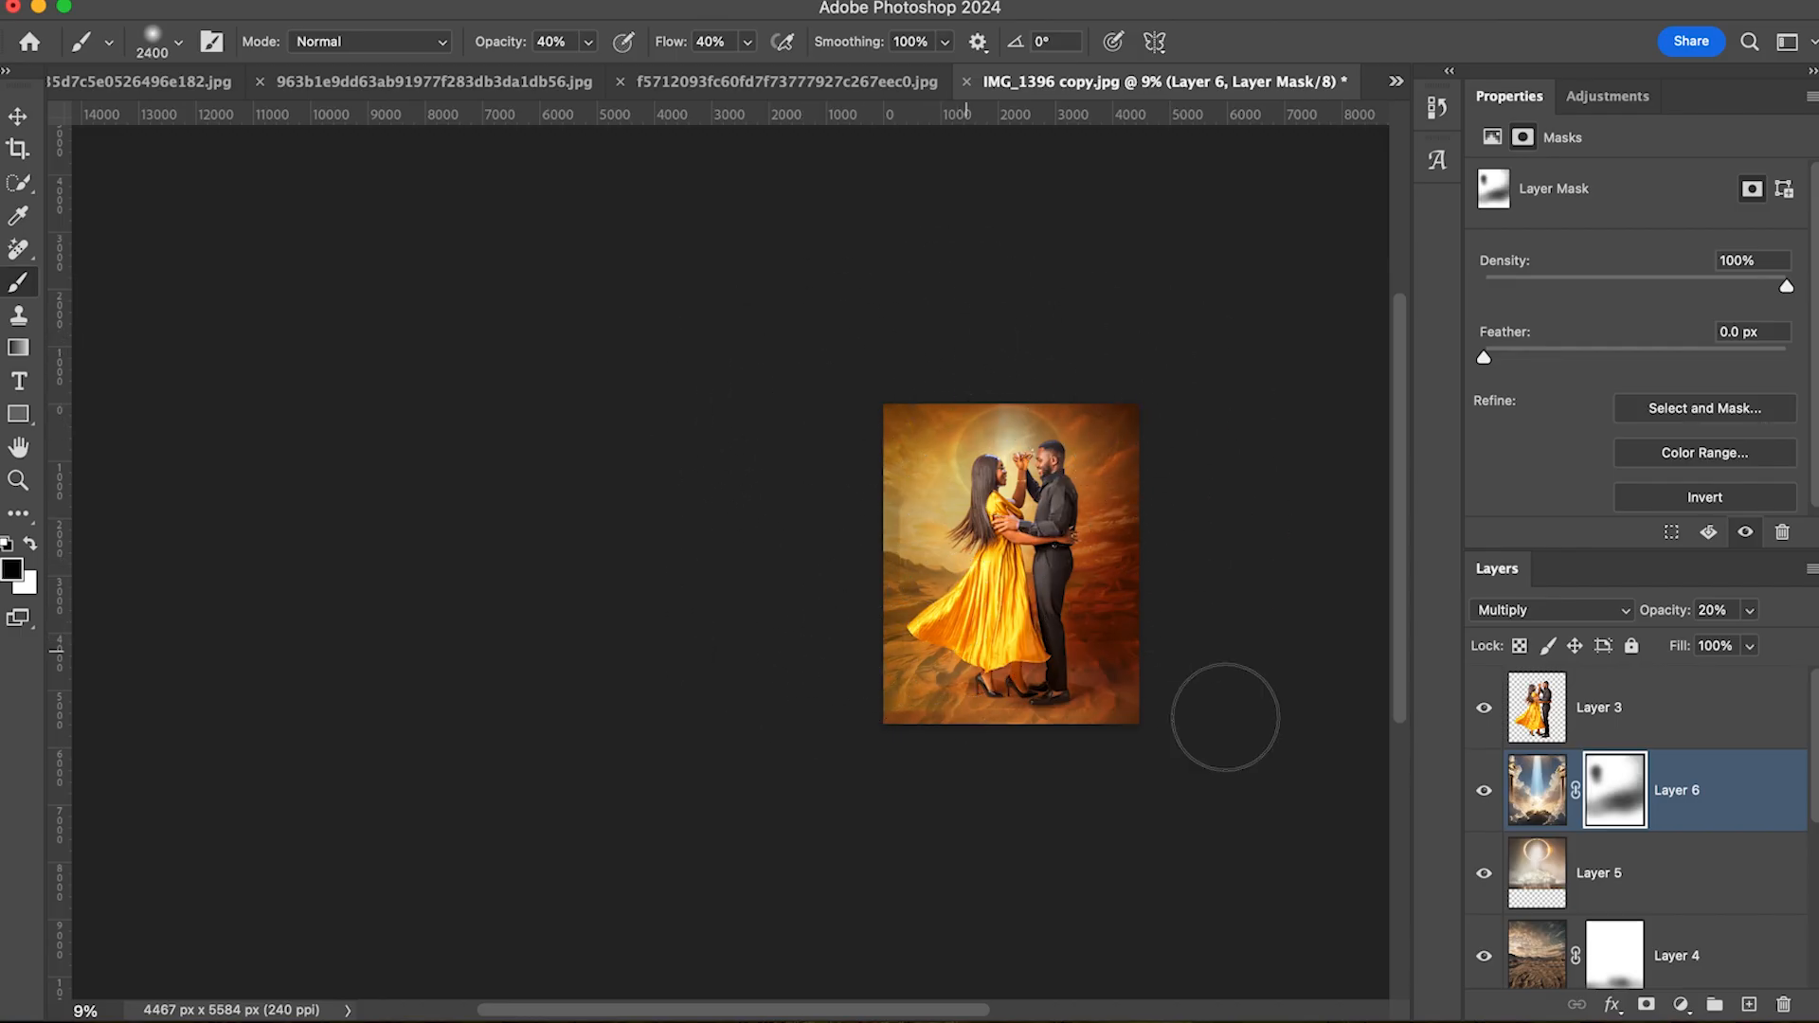
pyautogui.scroll(2, 1087, 532)
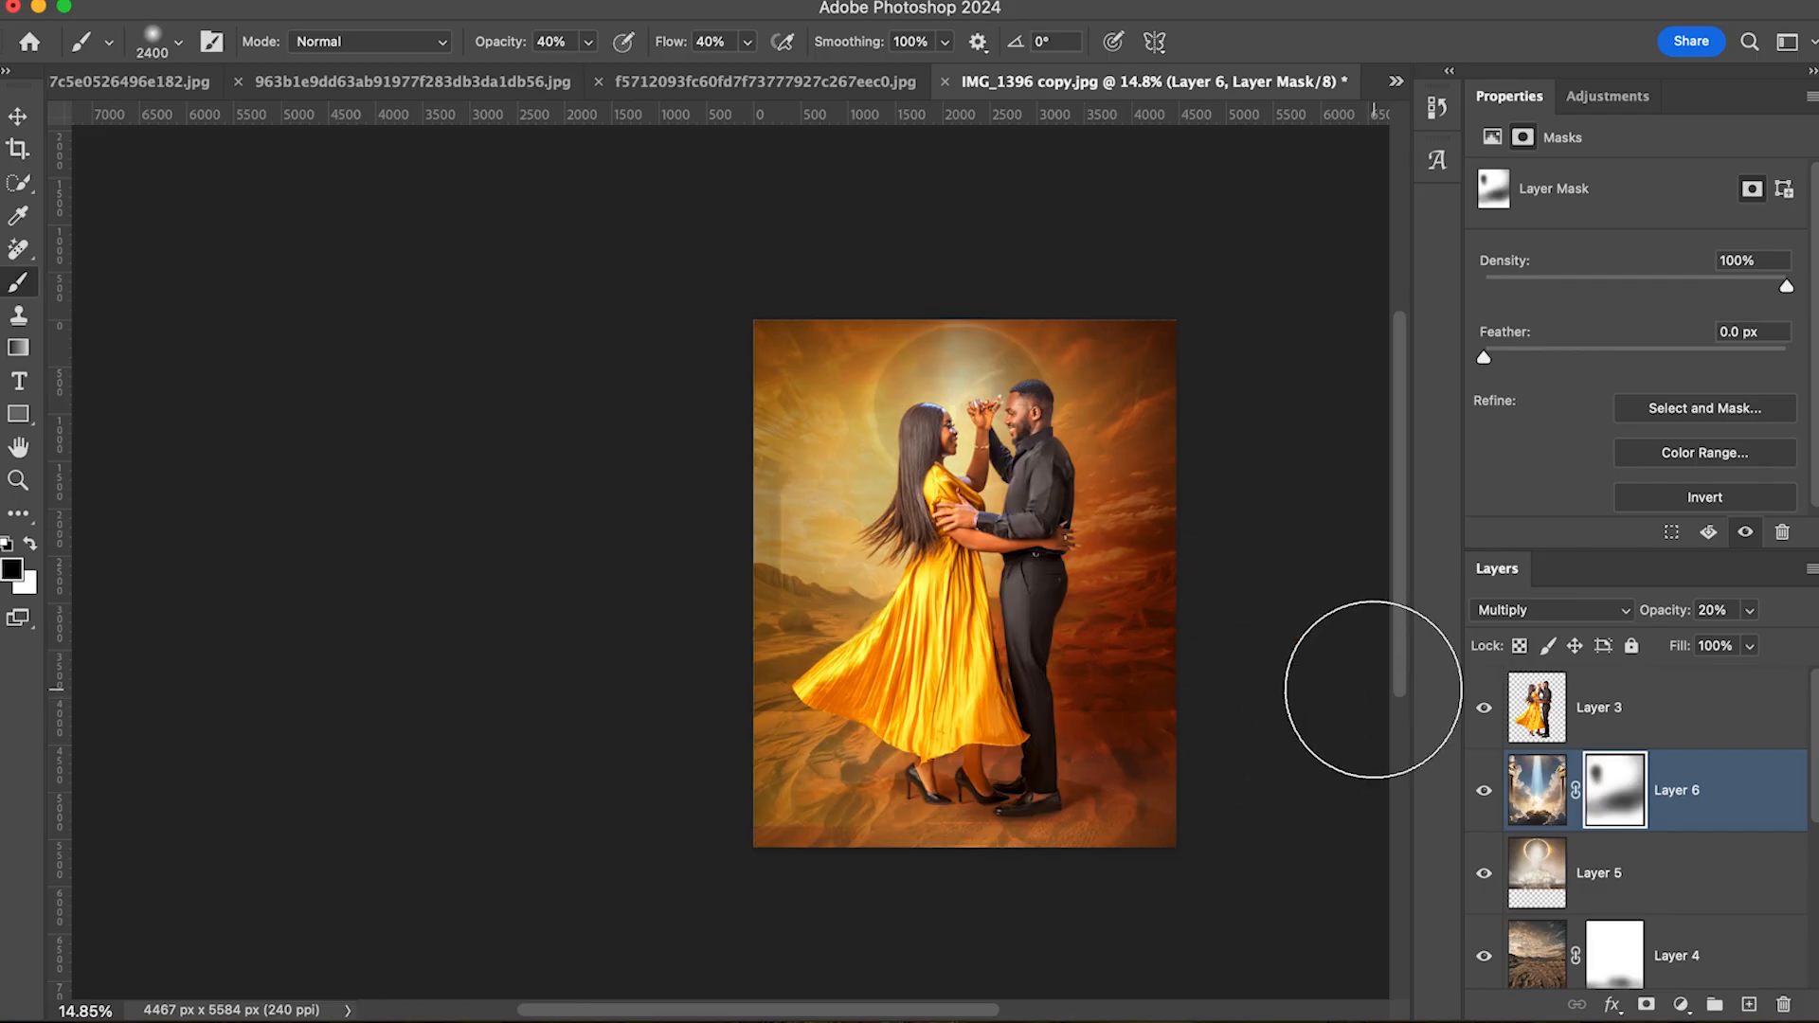
pyautogui.click(1484, 790)
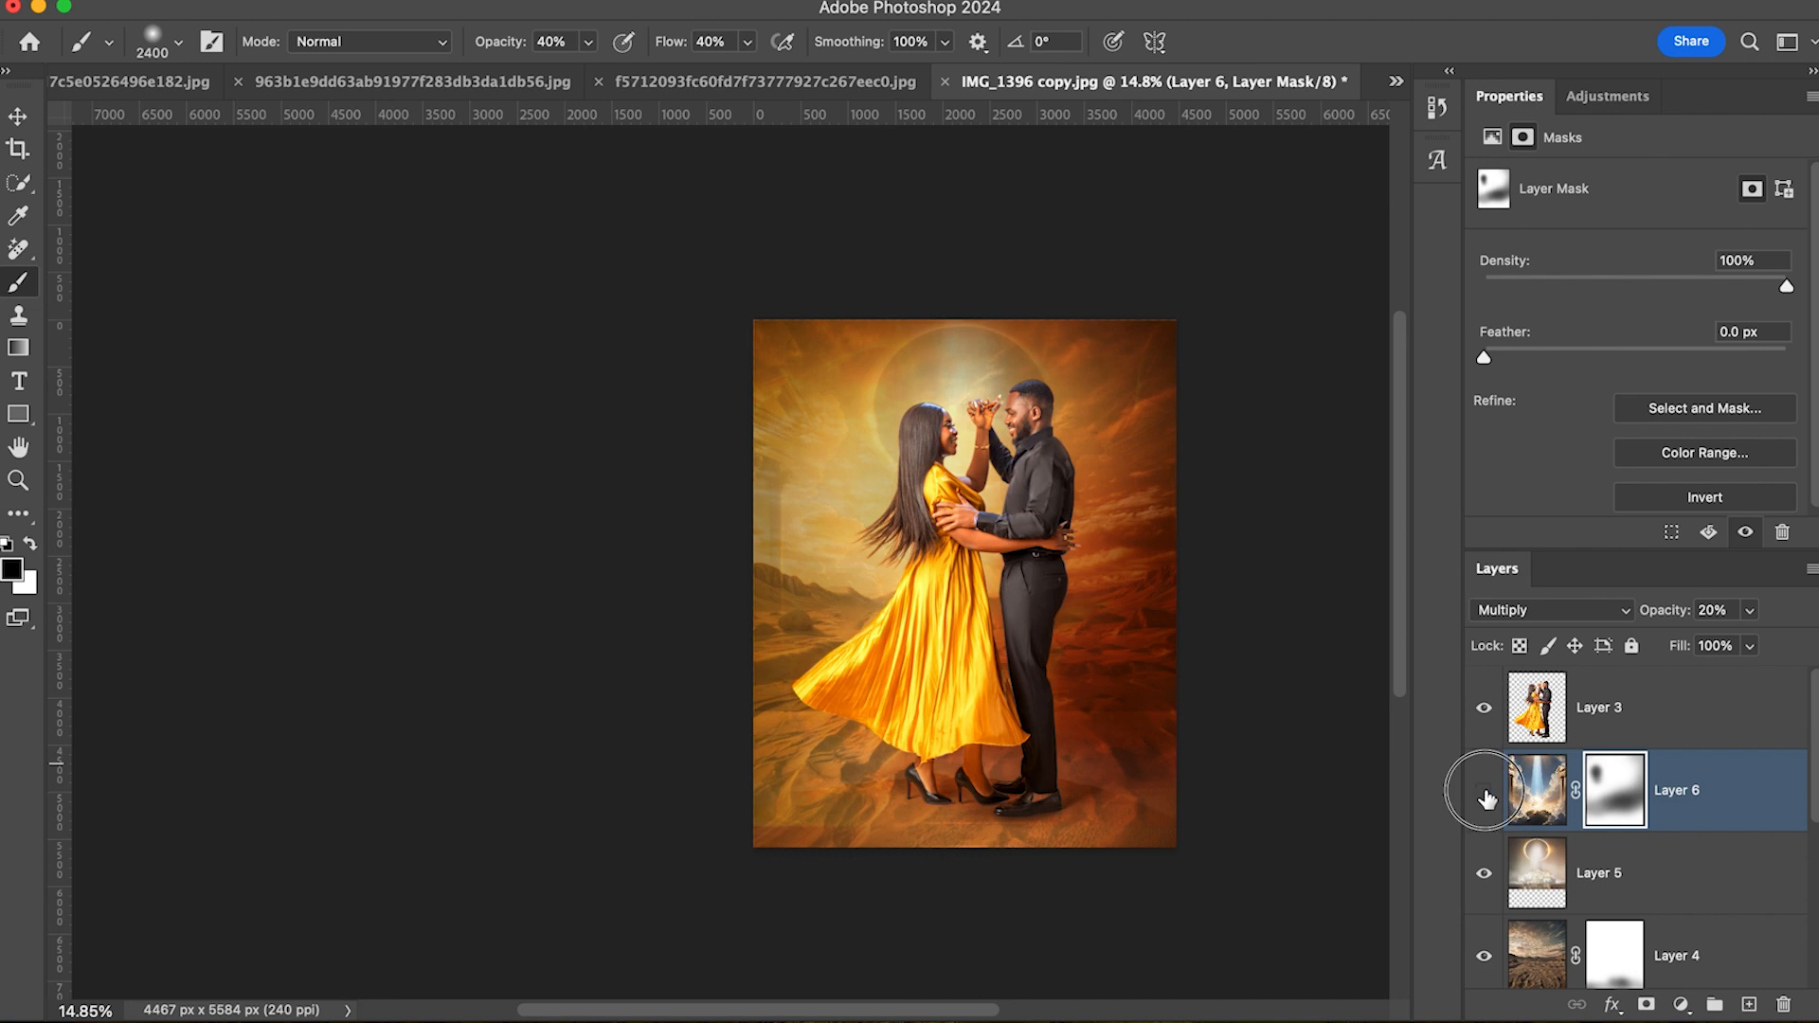
pyautogui.click(1484, 790)
pyautogui.click(1484, 790)
pyautogui.click(1484, 790)
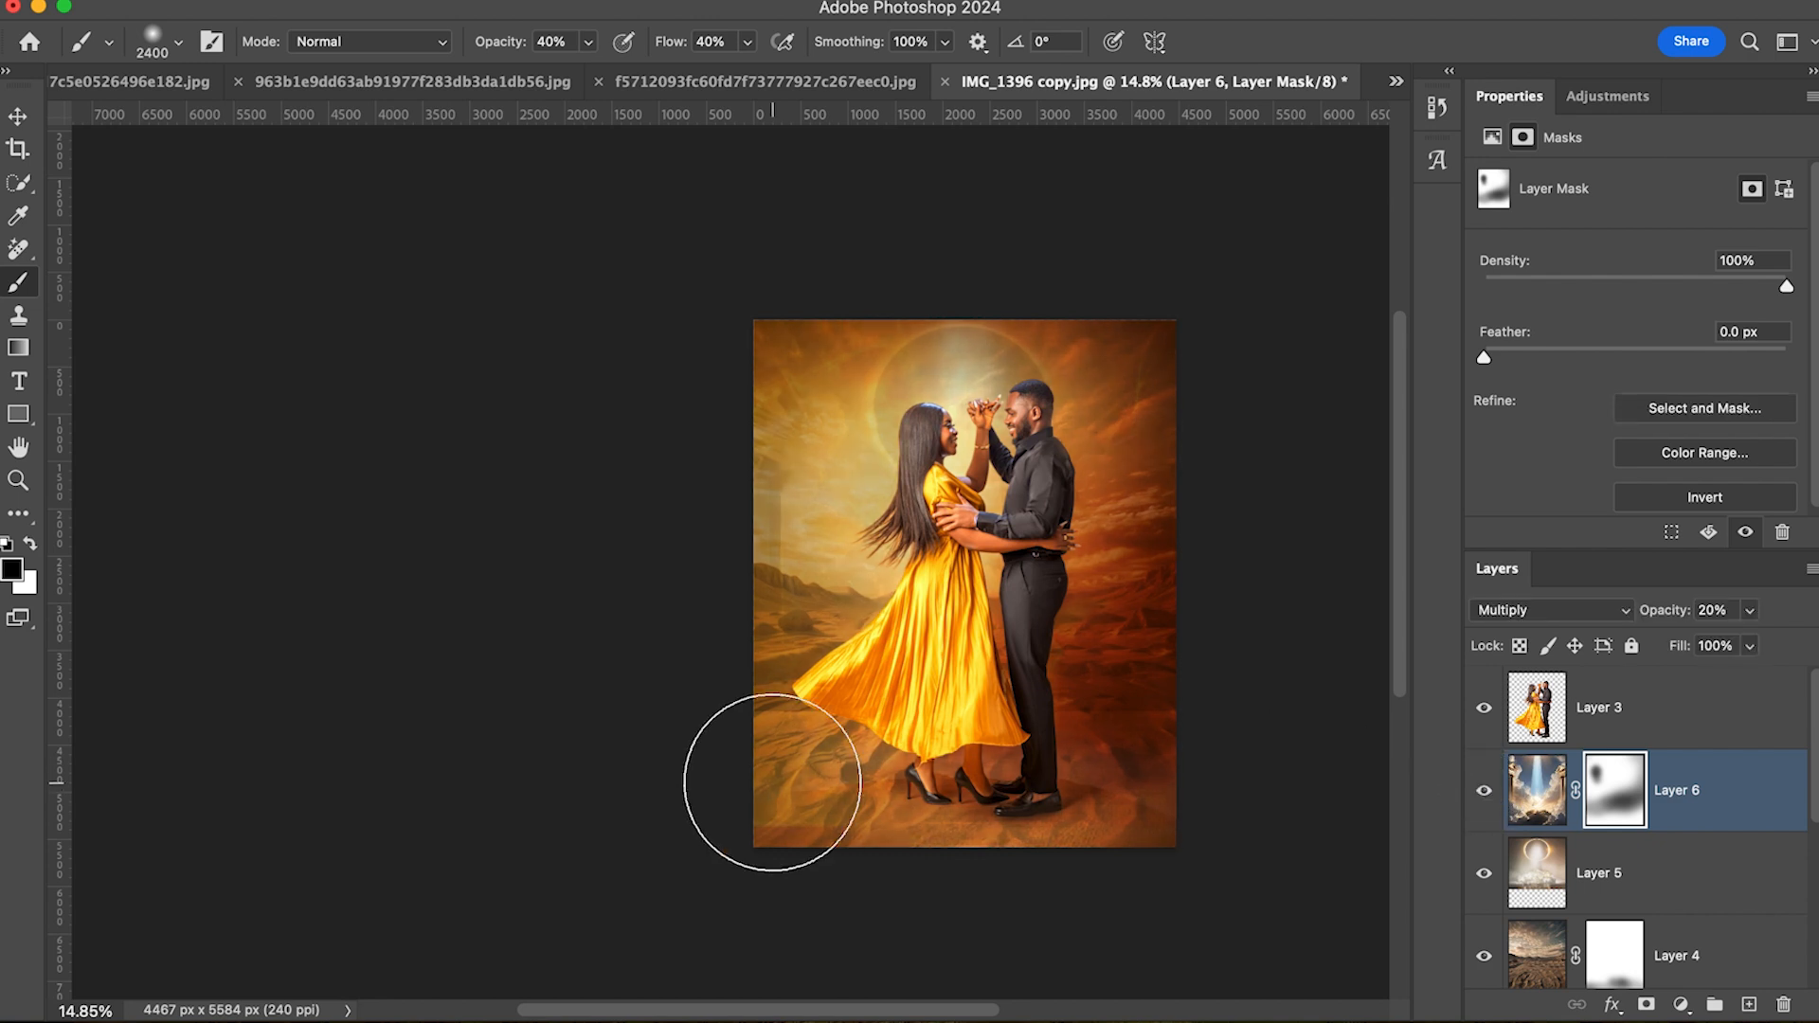
# Step: Copy the entire moon-and-stairs image and paste it into the couple composite above the masked sky layer
pyautogui.click(759, 84)
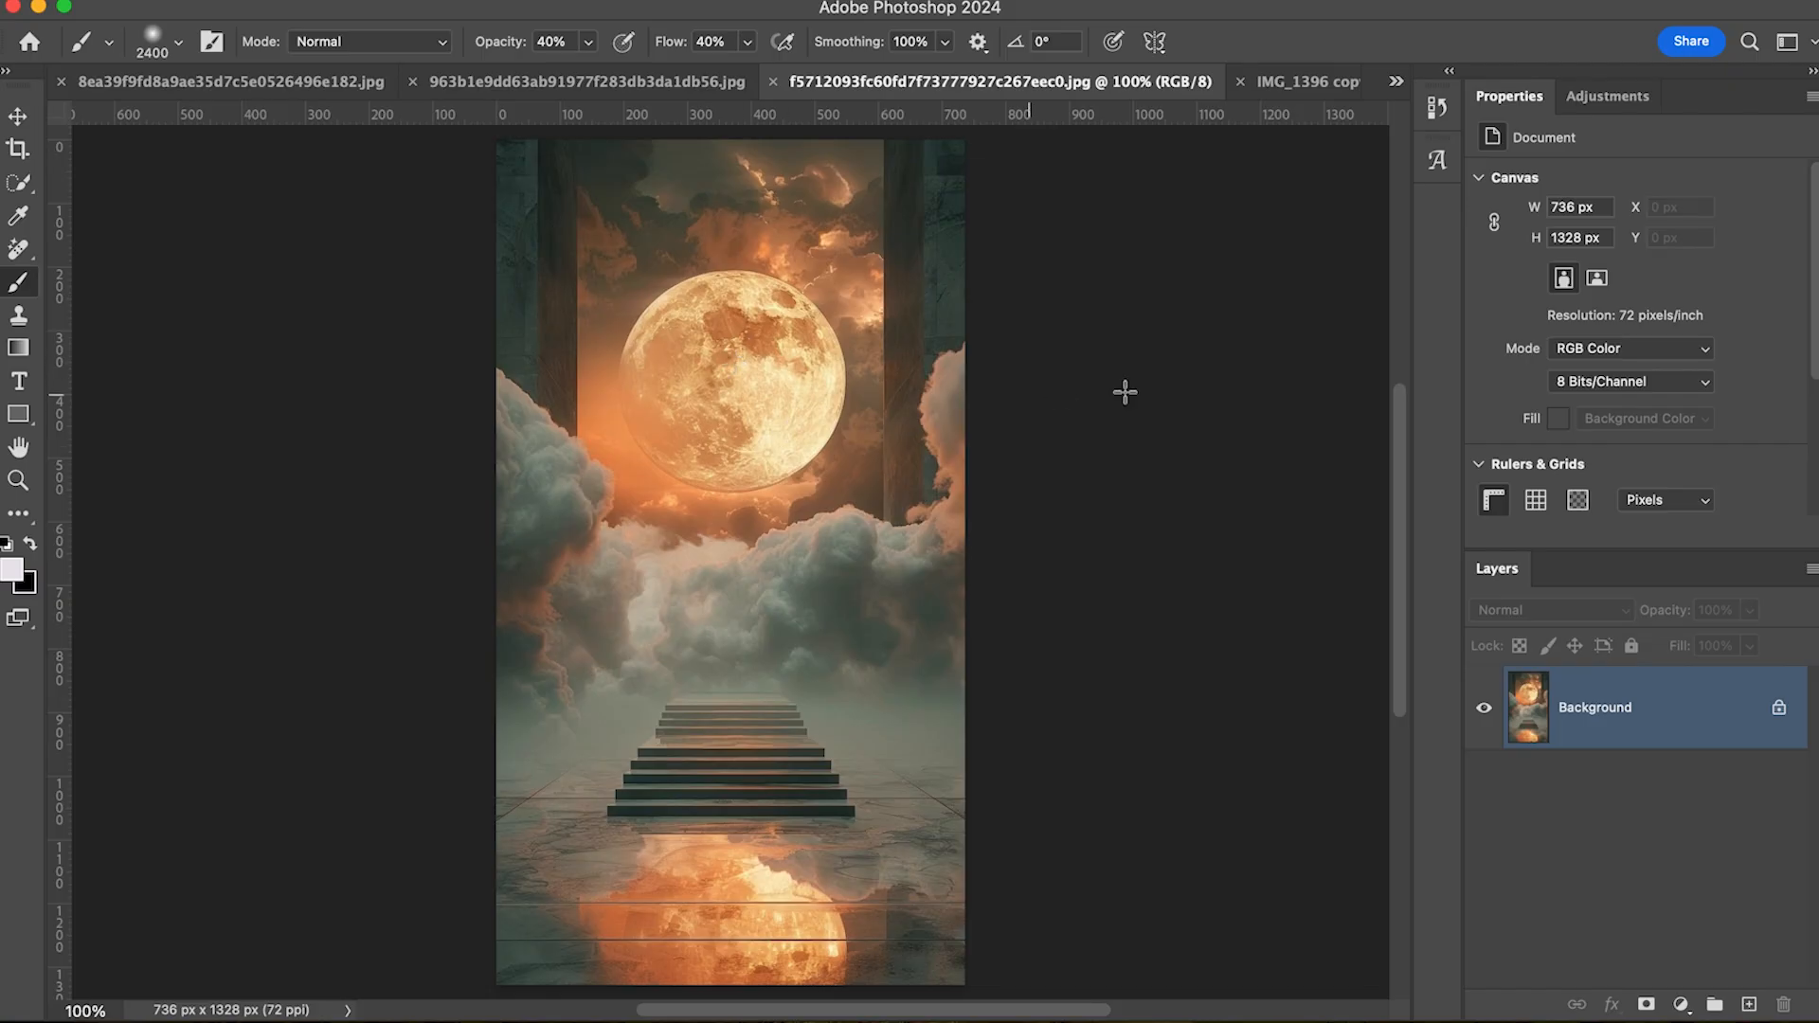
pyautogui.press('super+a')
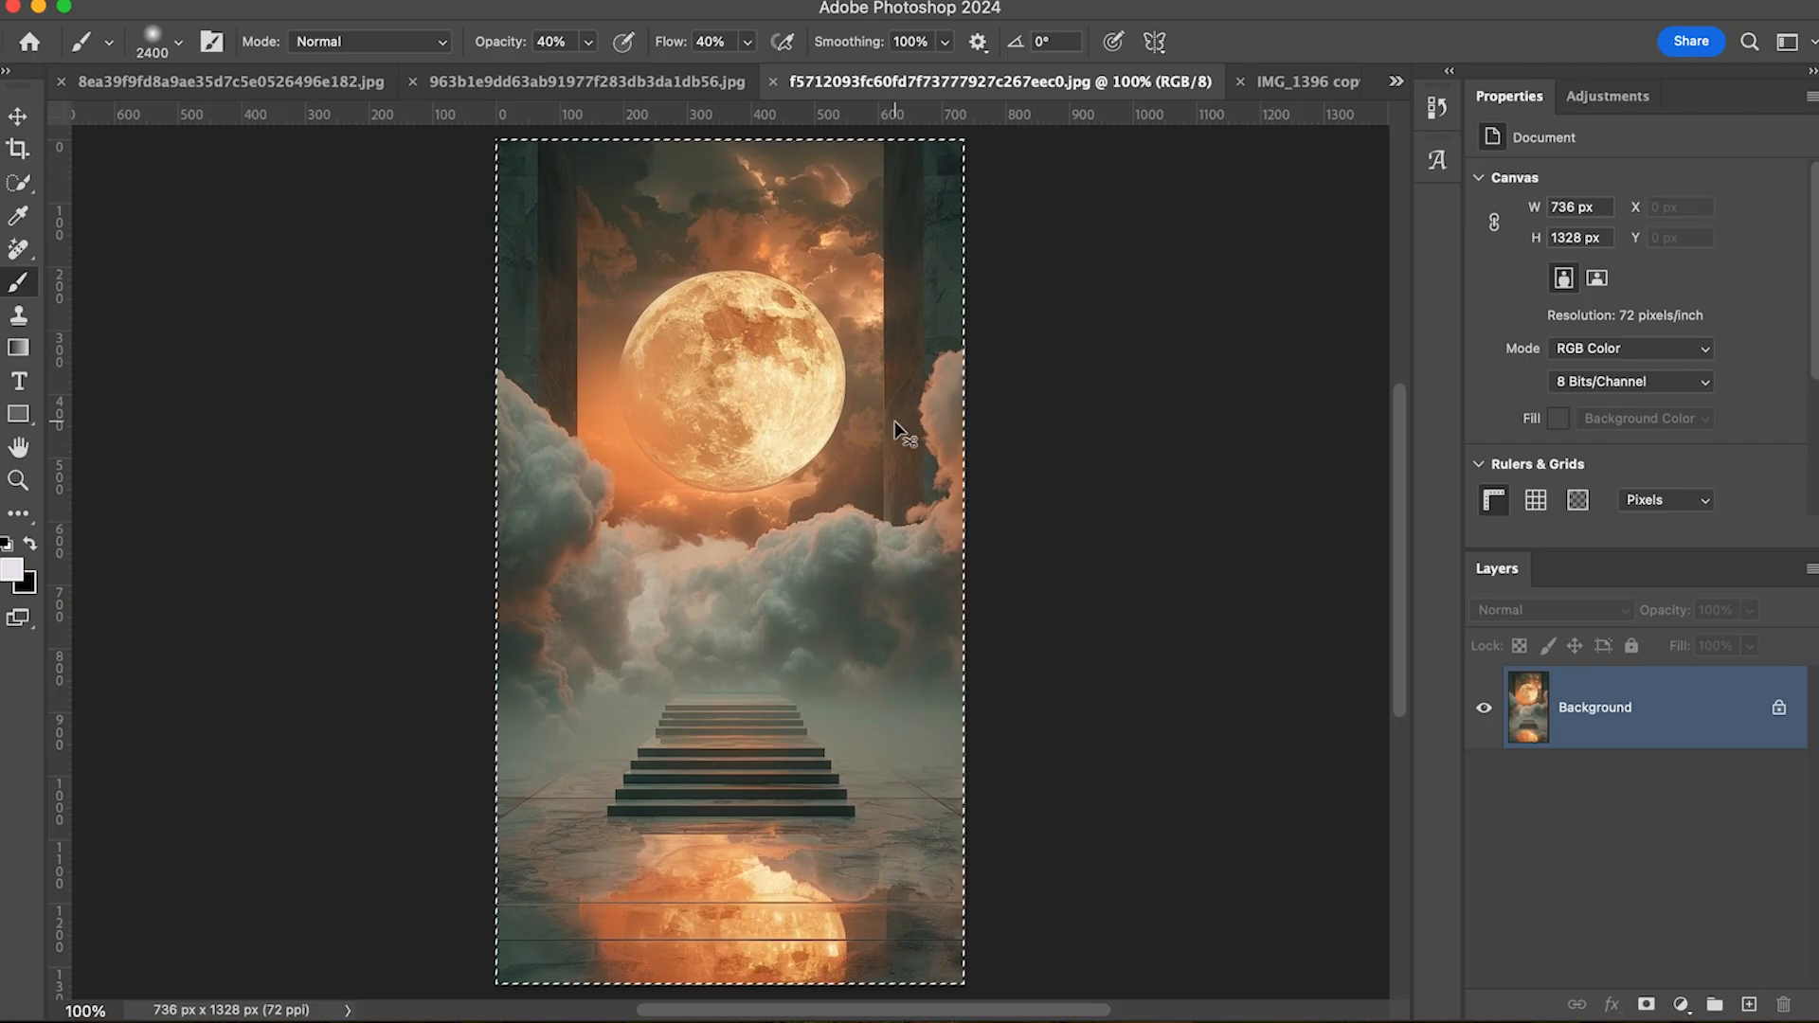
pyautogui.click(1270, 81)
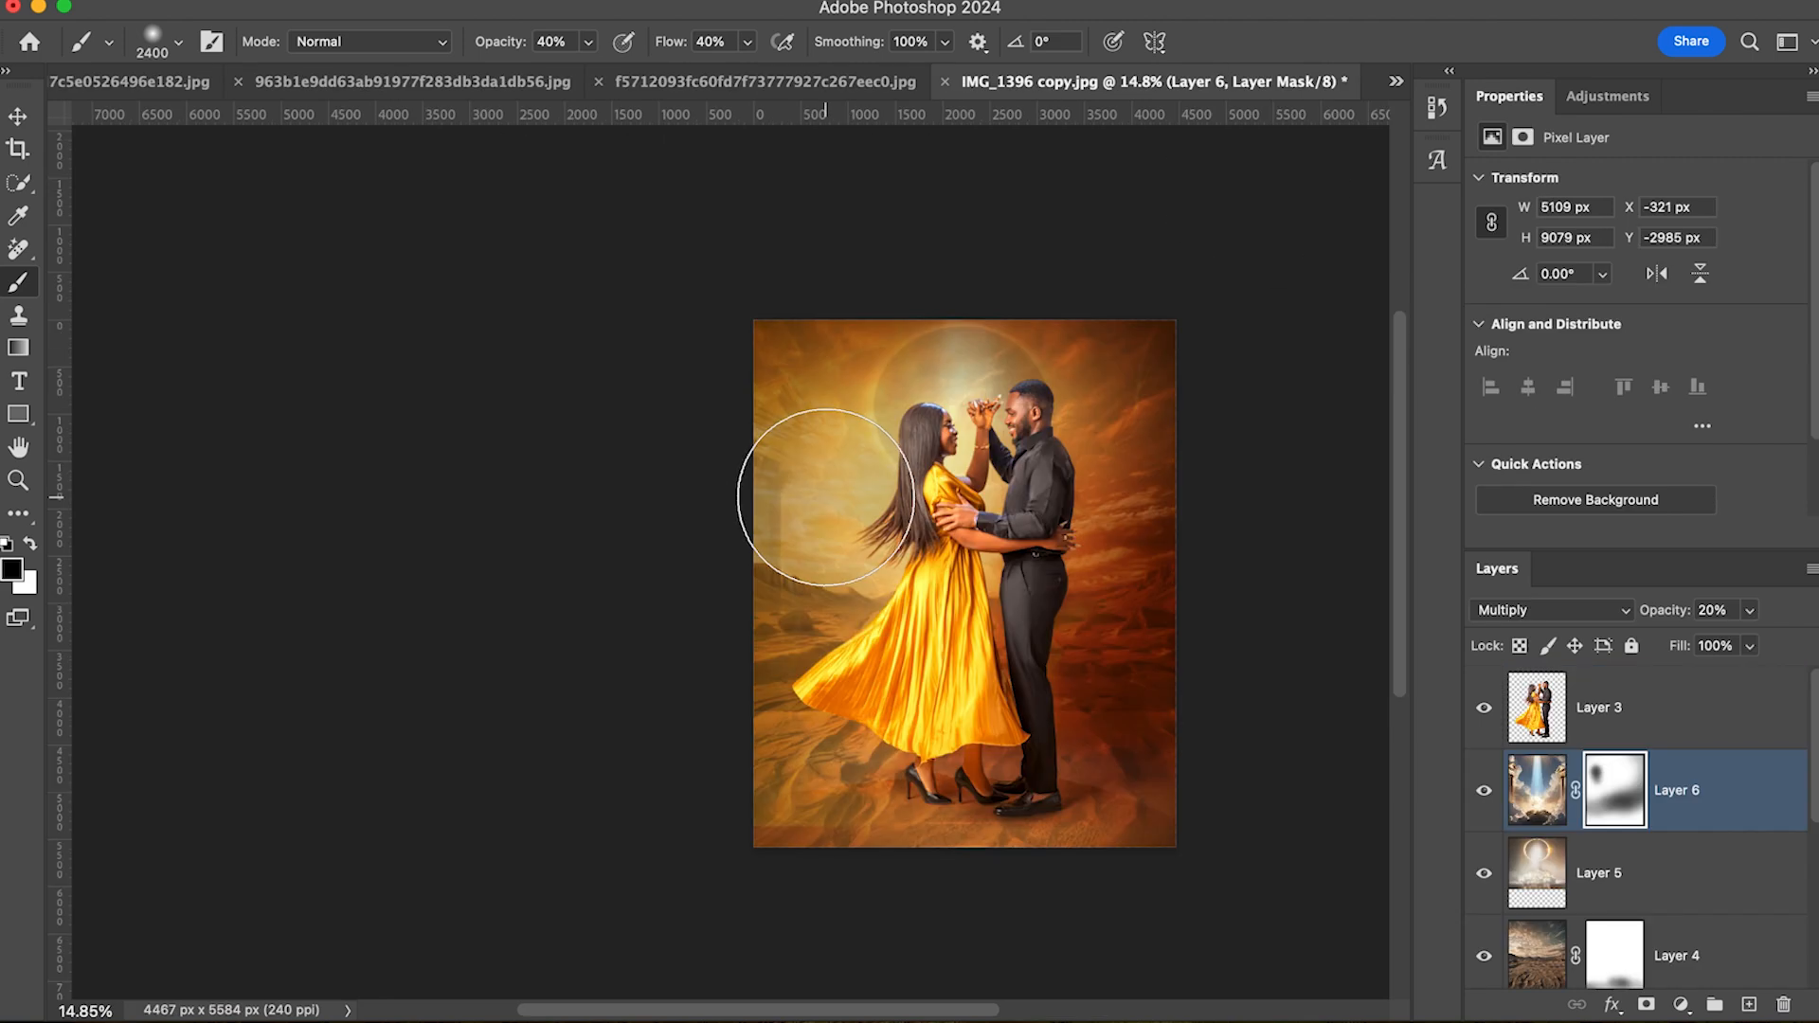
pyautogui.press('super+v')
pyautogui.press('x')
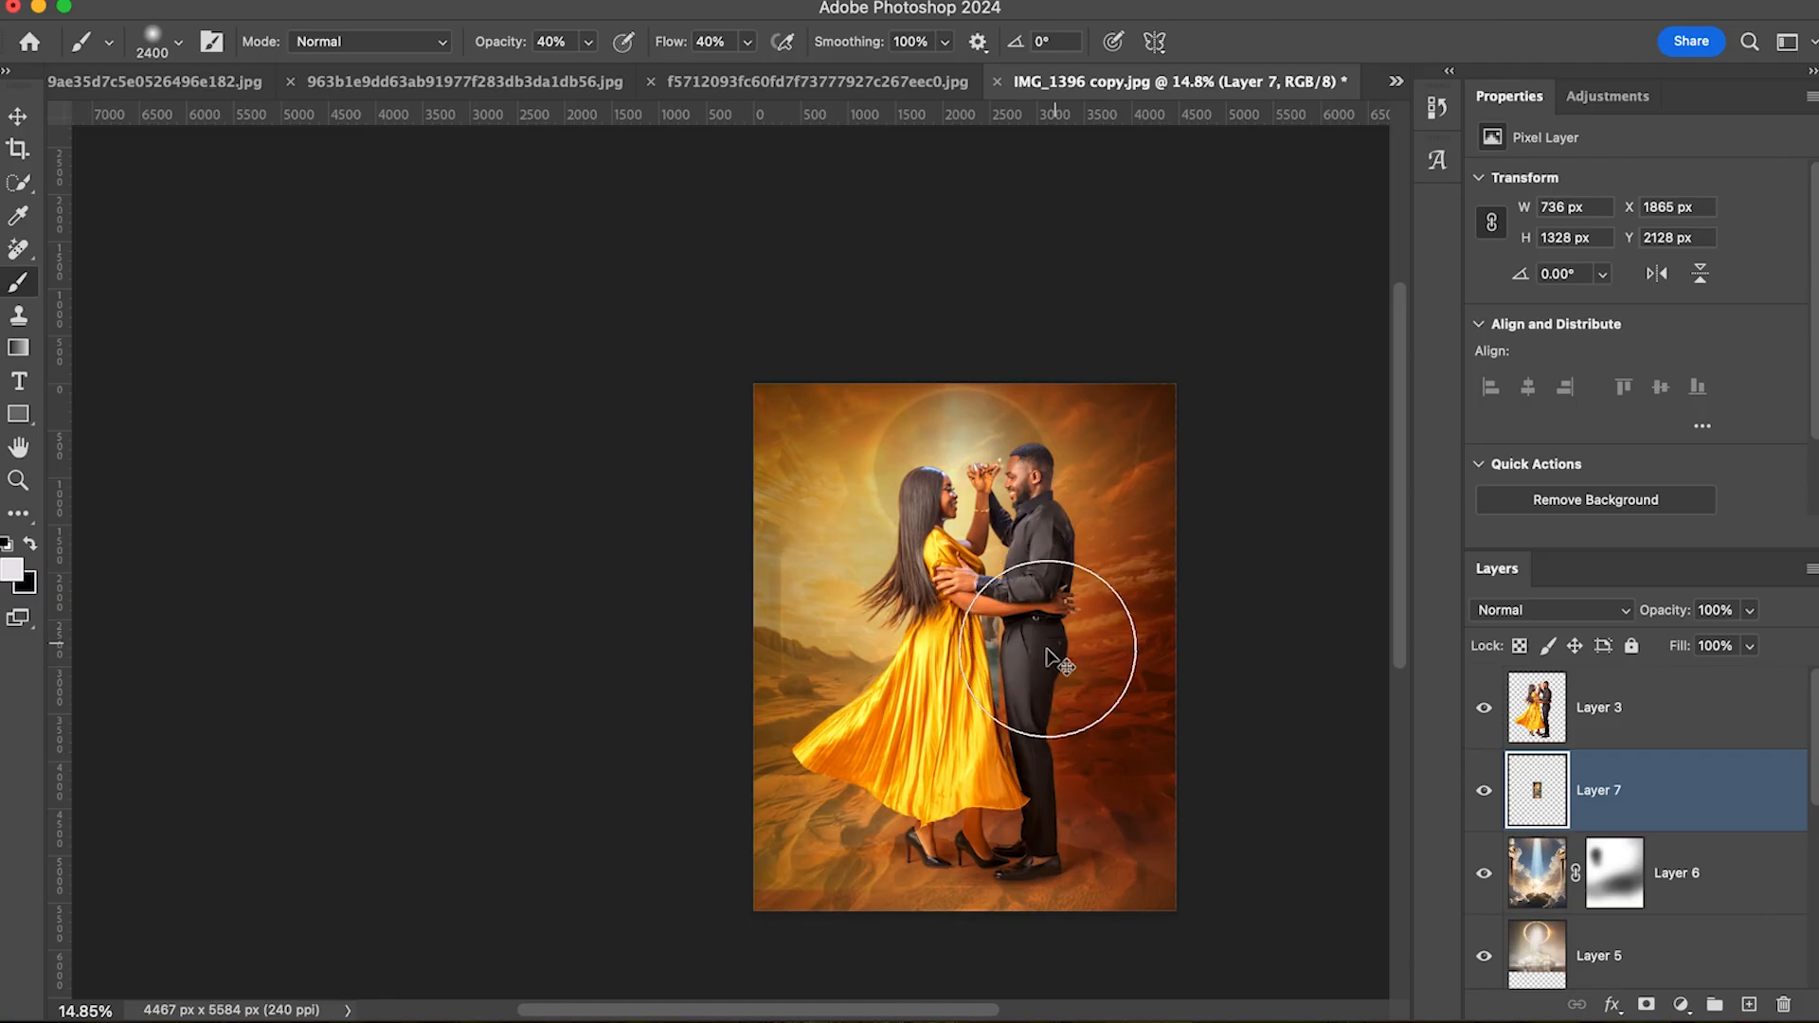
# Step: Scale the pasted moon image to about 289% at the upper centre and reduce its opacity to 28%
pyautogui.press('v')
pyautogui.moveTo(964, 582); pyautogui.dragTo(964, 346)
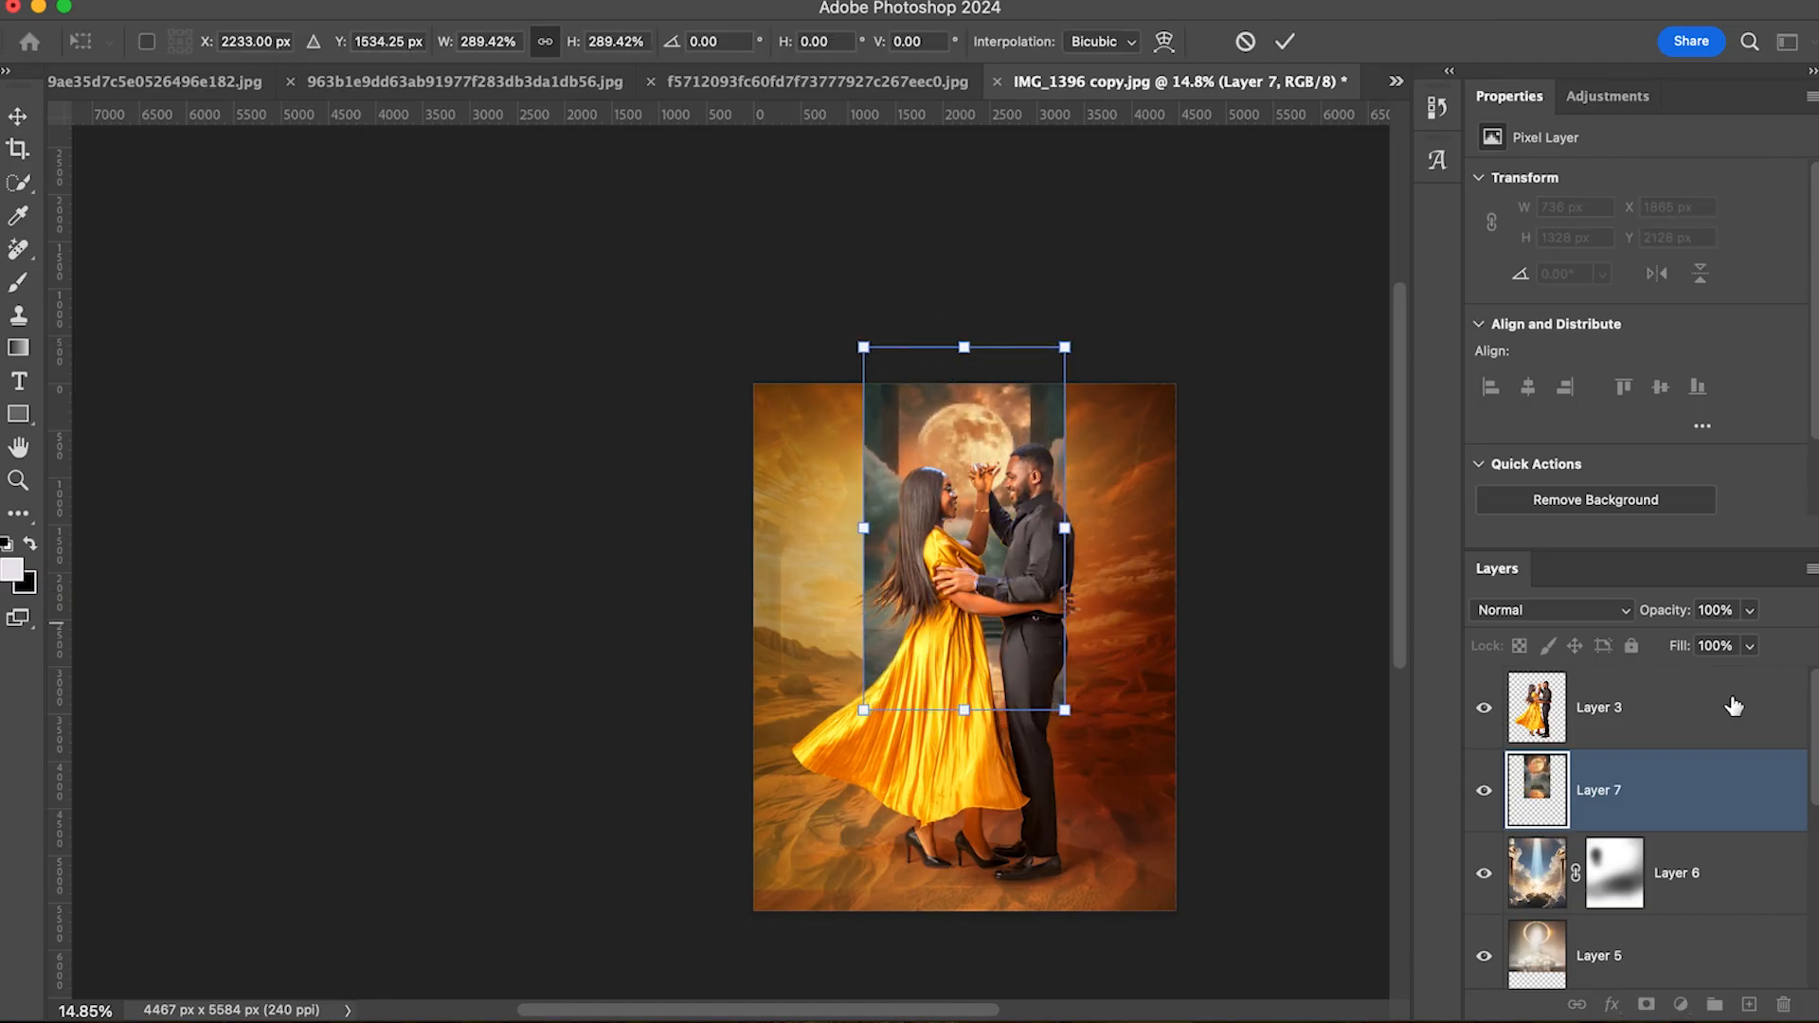
pyautogui.click(1751, 612)
pyautogui.click(1667, 640)
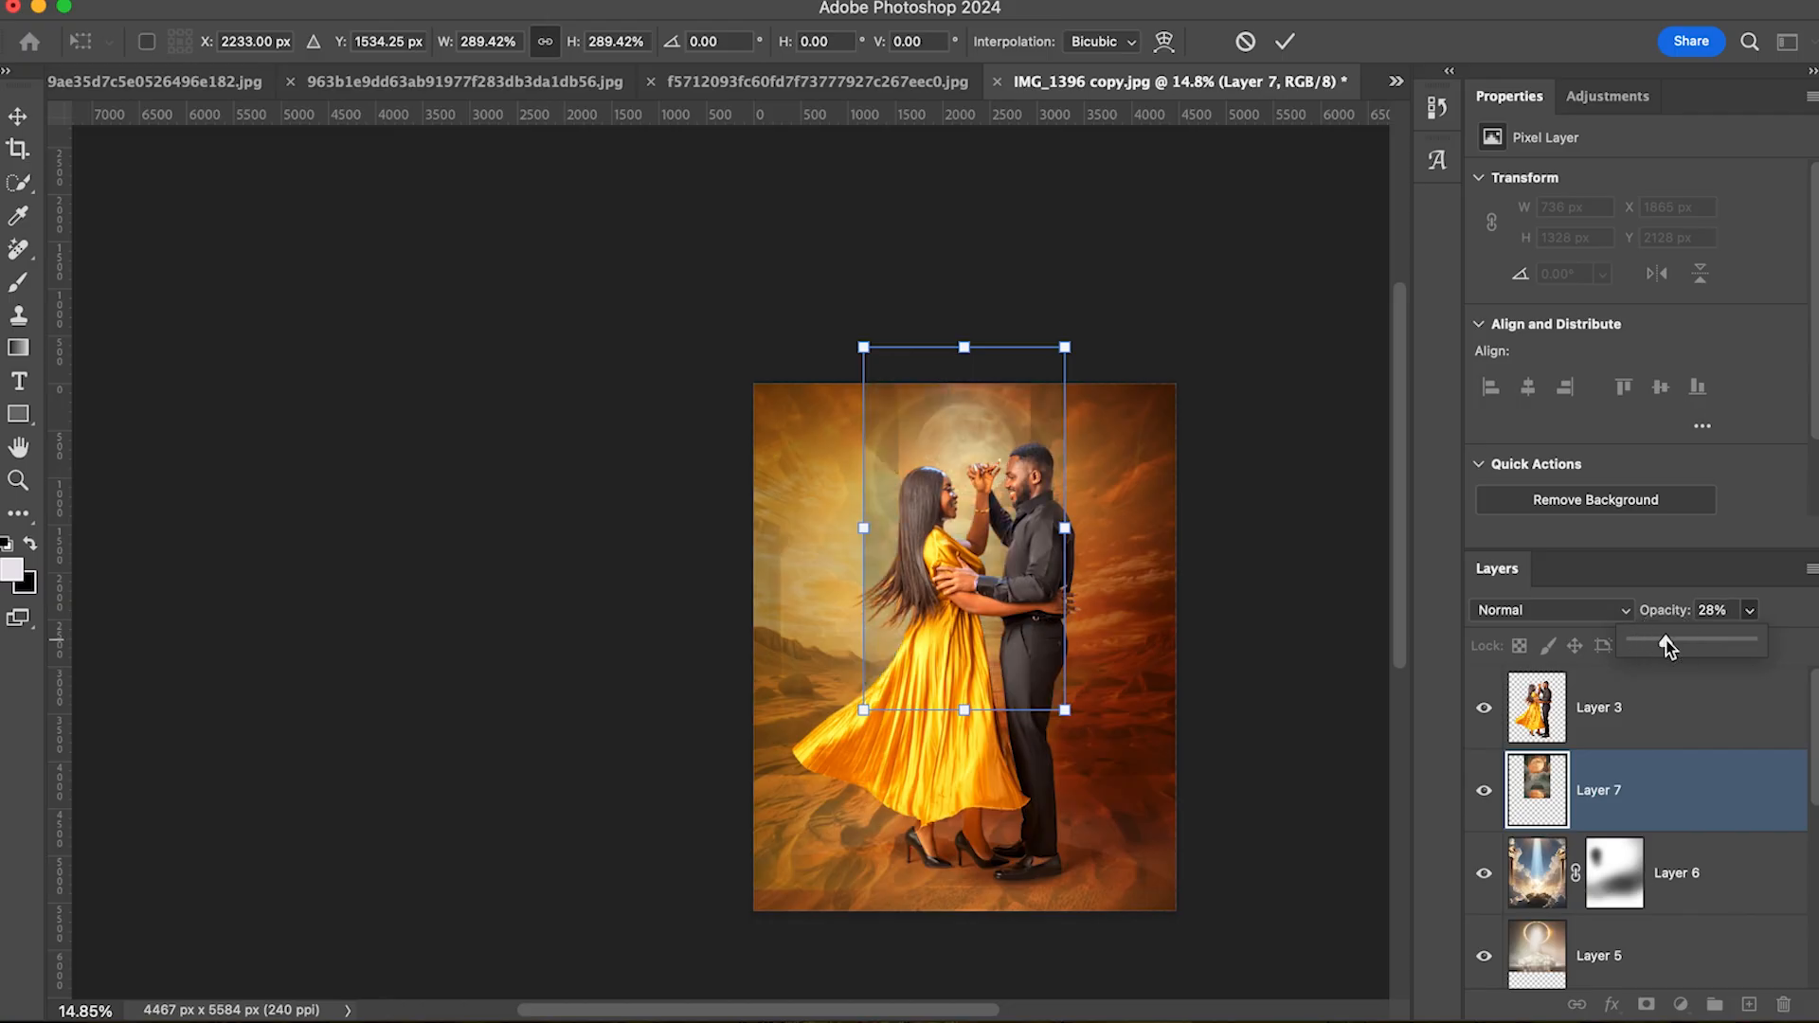
# Step: Enlarge the moon image to about 457% so it spreads behind the couple over most of the canvas
pyautogui.scroll(-2, 1124, 541)
pyautogui.moveTo(1064, 645); pyautogui.dragTo(1120, 668)
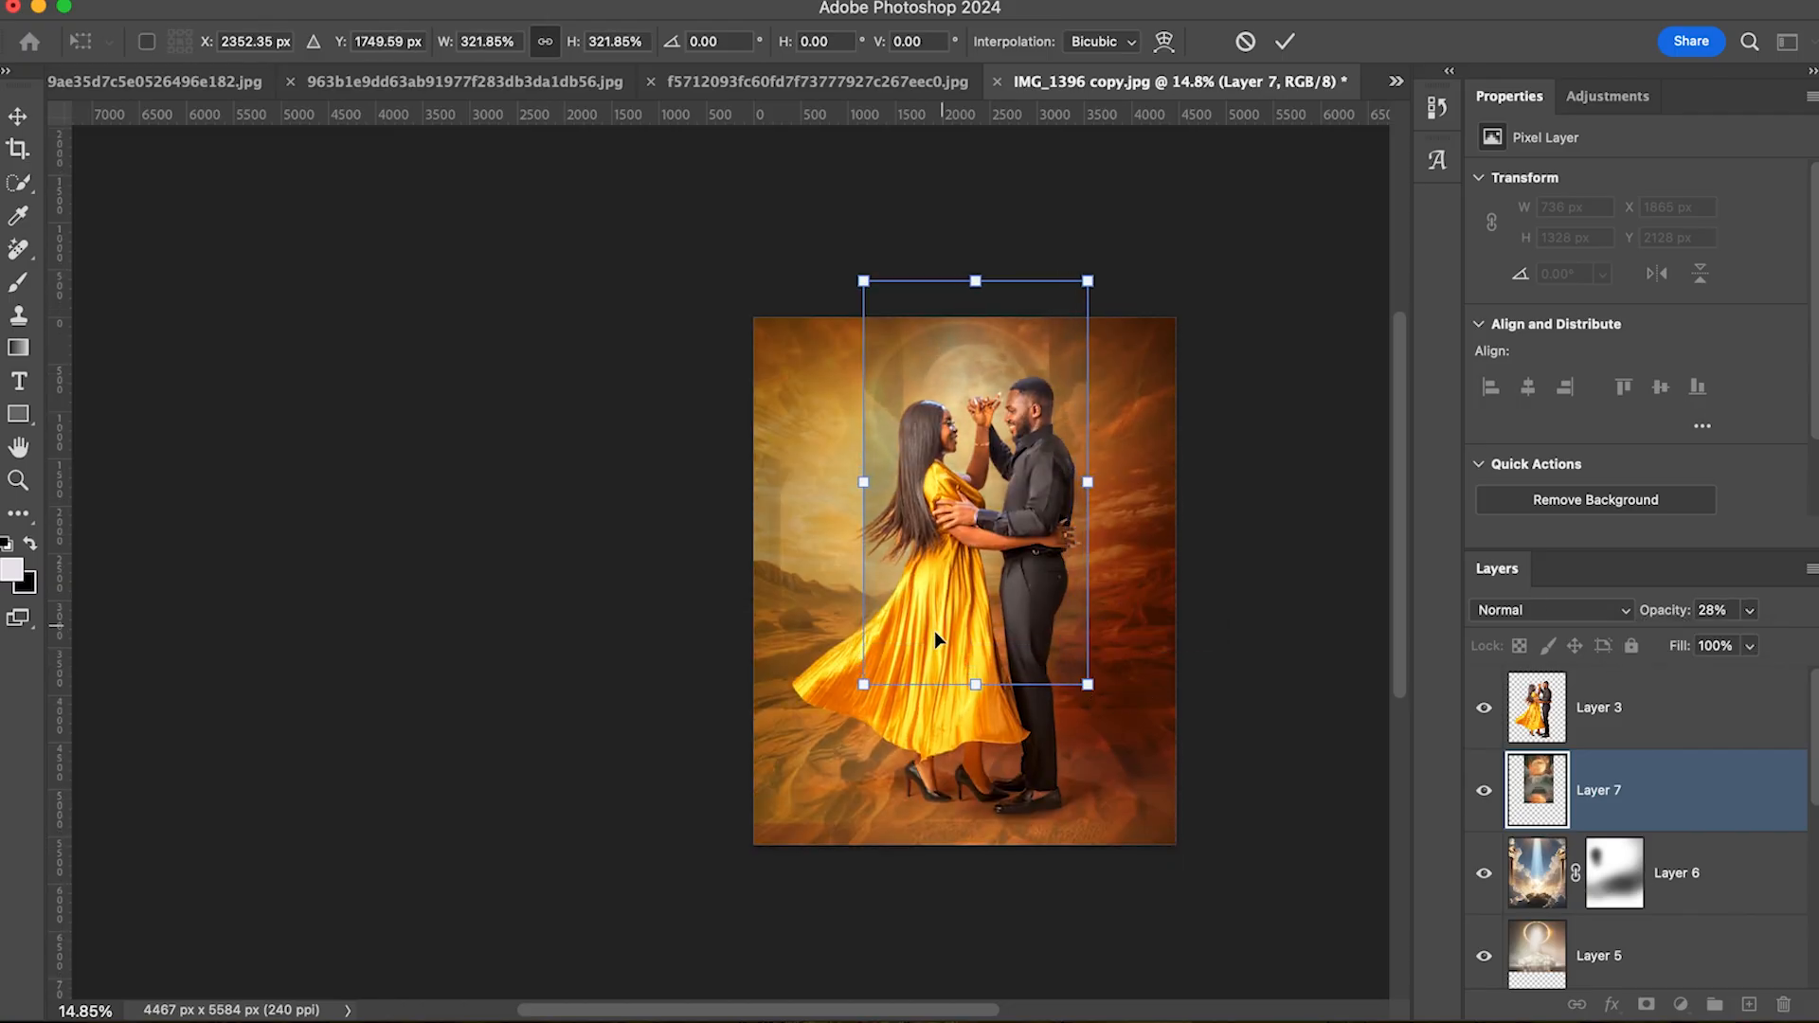
pyautogui.hscroll(2, 866, 485)
pyautogui.moveTo(837, 281); pyautogui.dragTo(813, 277)
pyautogui.moveTo(830, 687); pyautogui.dragTo(707, 740)
pyautogui.moveTo(1064, 260)
pyautogui.mouseDown()
pyautogui.moveTo(1094, 250)
pyautogui.moveTo(1070, 248)
pyautogui.mouseUp()
pyautogui.moveTo(1073, 771); pyautogui.dragTo(1162, 795)
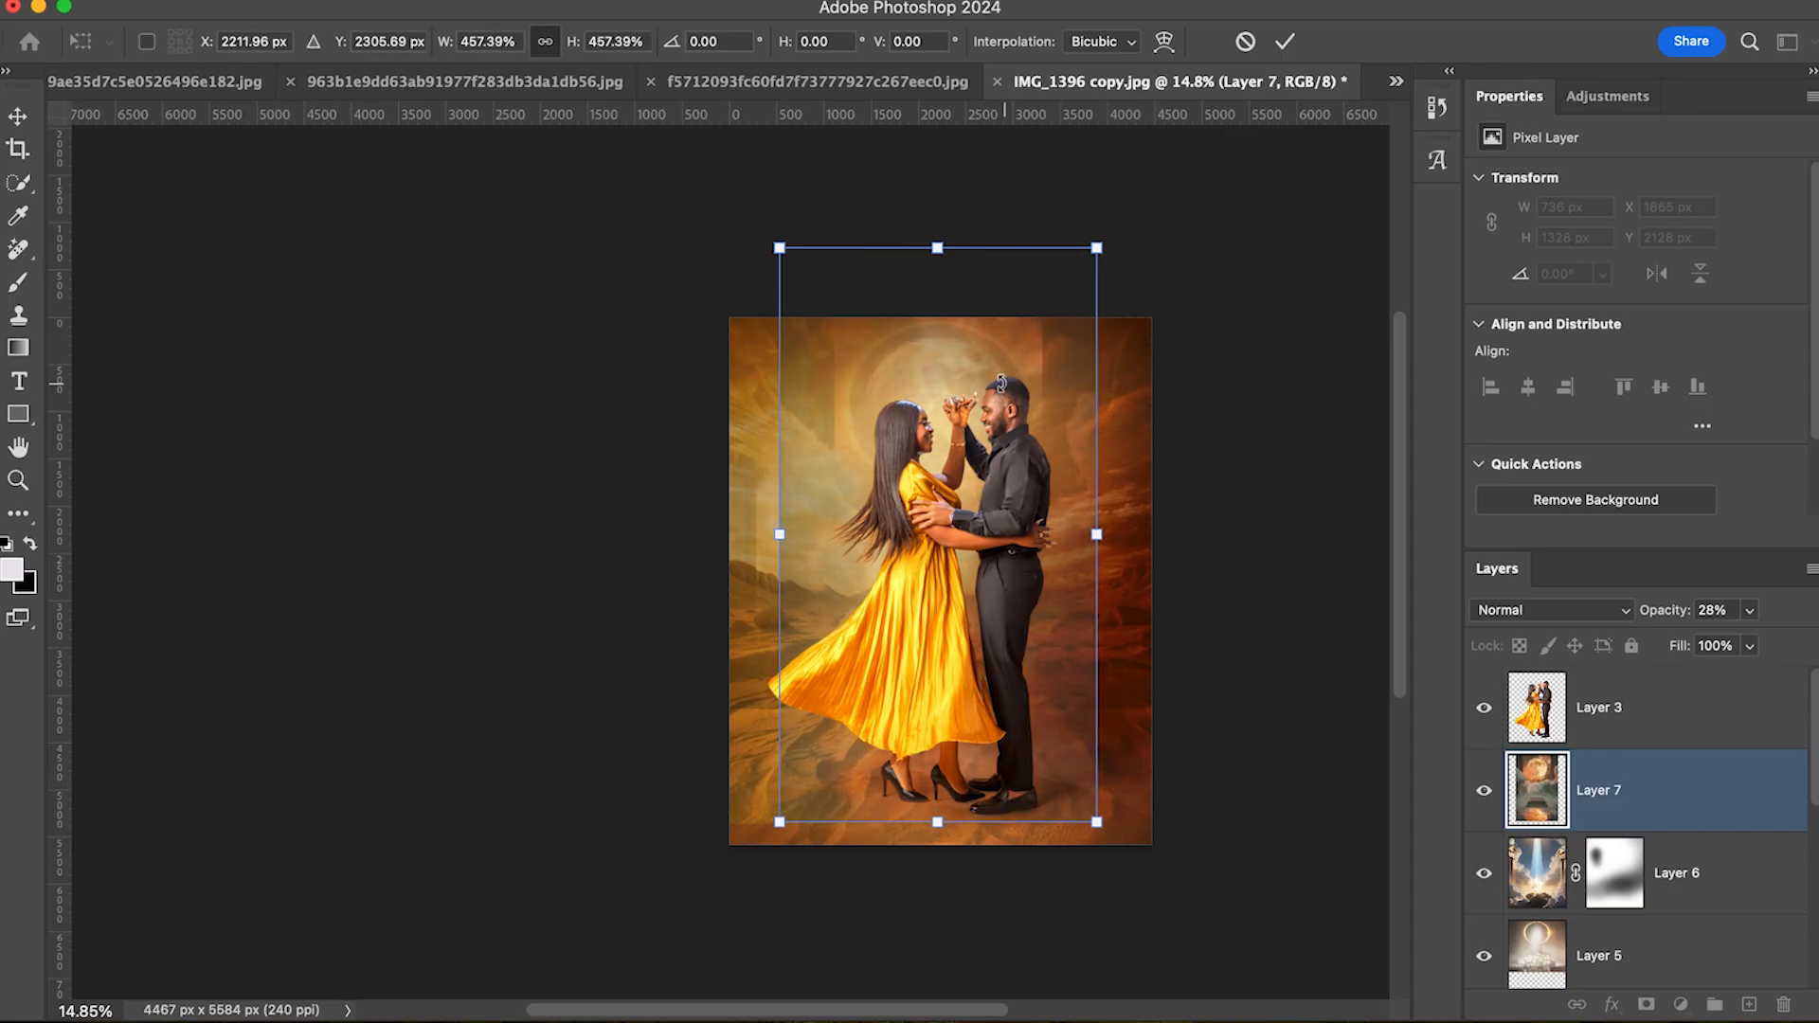
# Step: Enlarge the moon image to about 537%, nudge it slightly down to line up with the eclipse ring, and apply the transform
pyautogui.scroll(-3, 1012, 339)
pyautogui.scroll(3, 1006, 338)
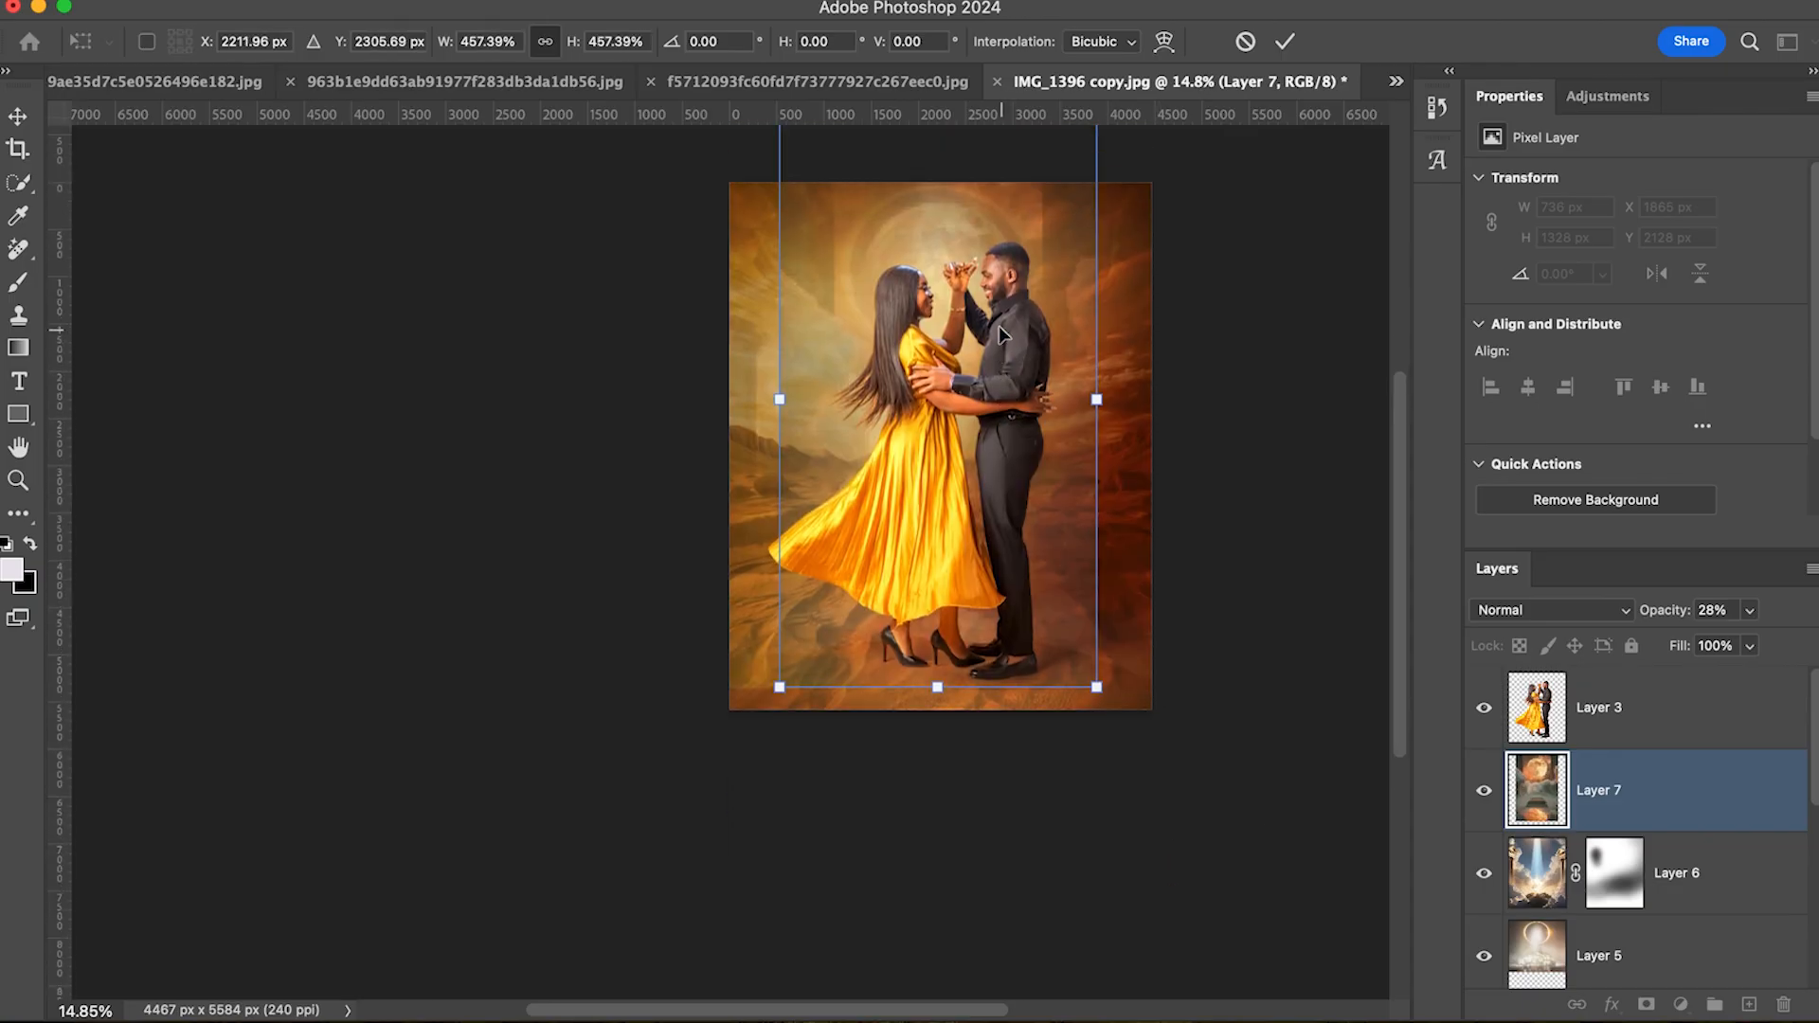
pyautogui.moveTo(942, 246); pyautogui.dragTo(937, 228)
pyautogui.moveTo(938, 821); pyautogui.dragTo(942, 887)
pyautogui.moveTo(945, 230); pyautogui.dragTo(940, 220)
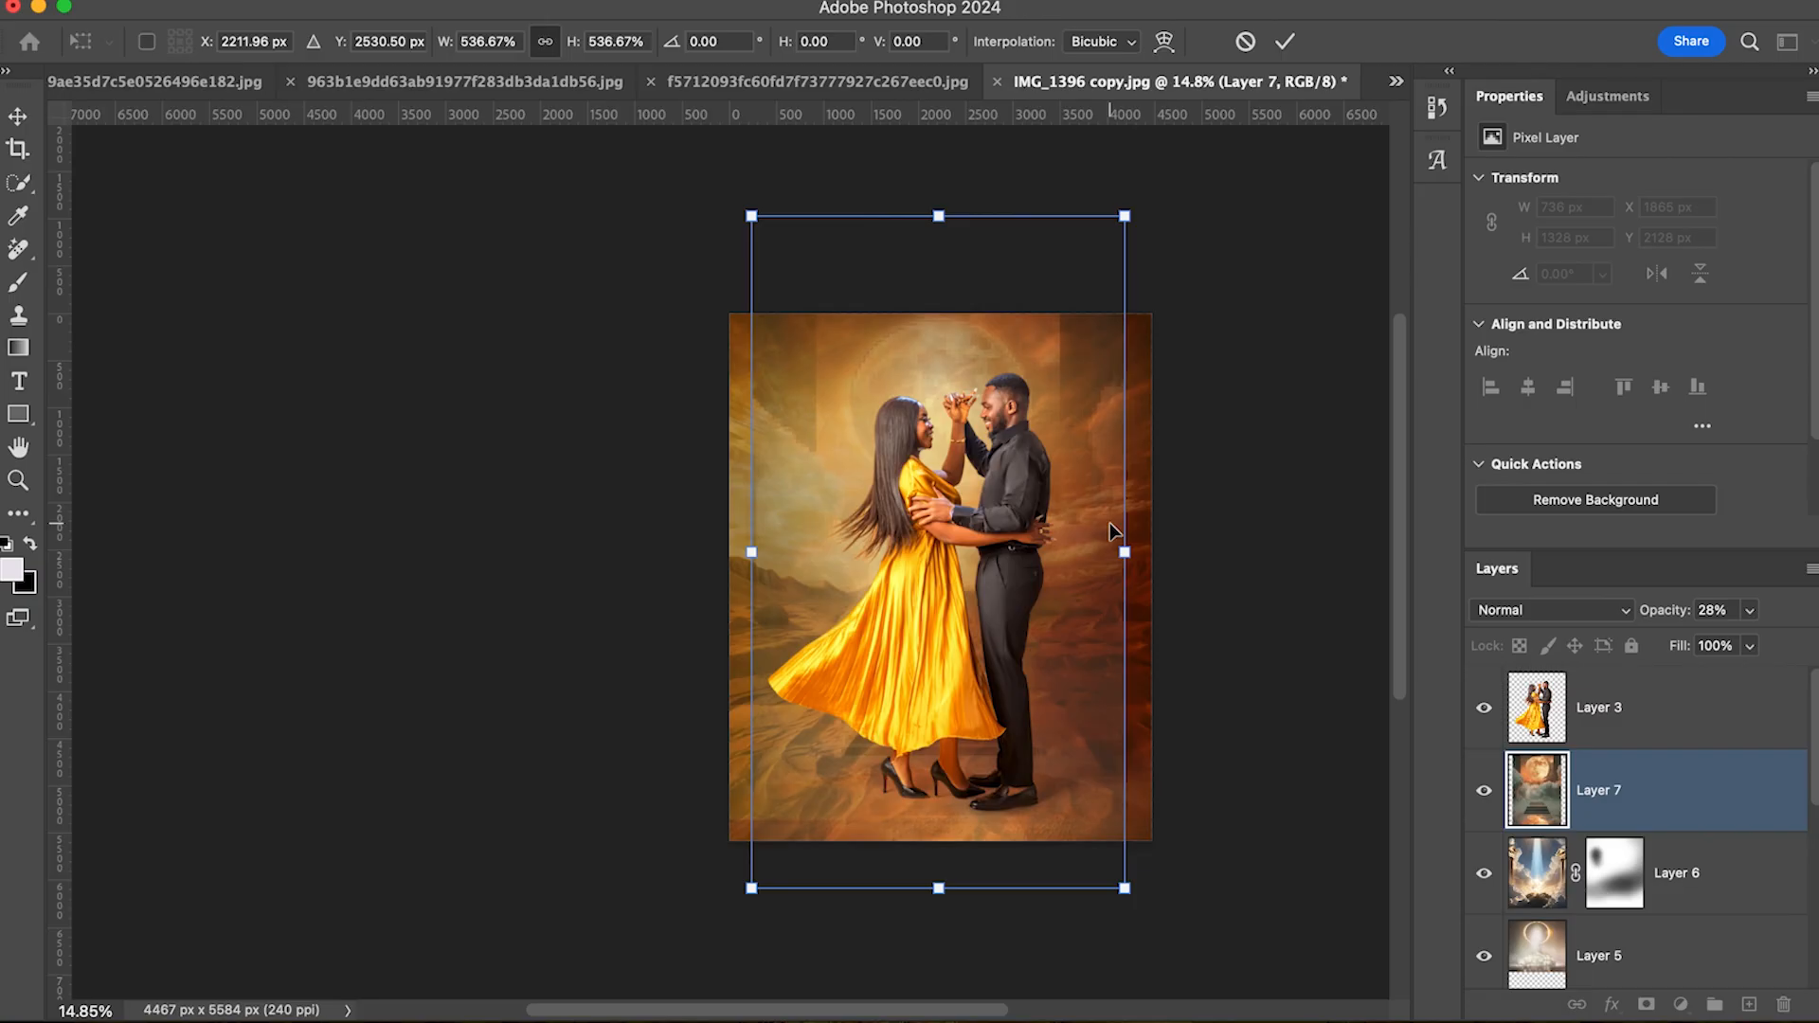
pyautogui.hotkey('shift', 'Down')
pyautogui.hotkey('shift', 'Down')
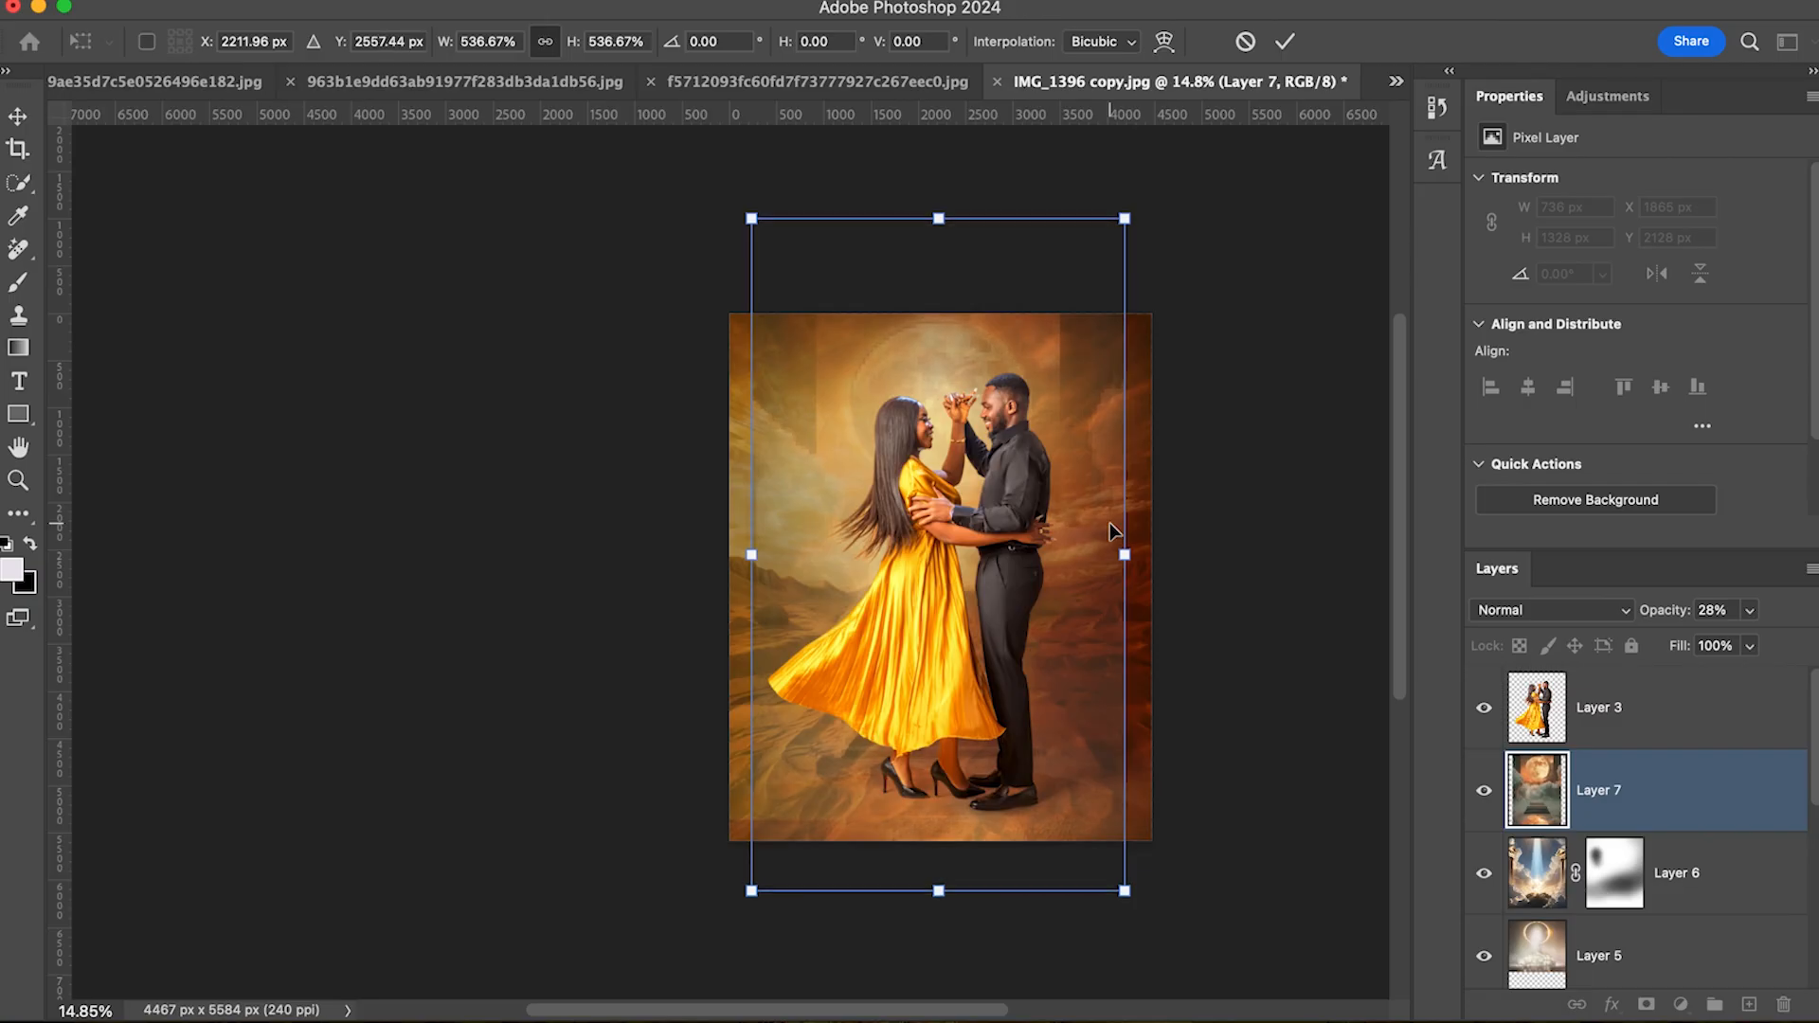
pyautogui.click(1283, 41)
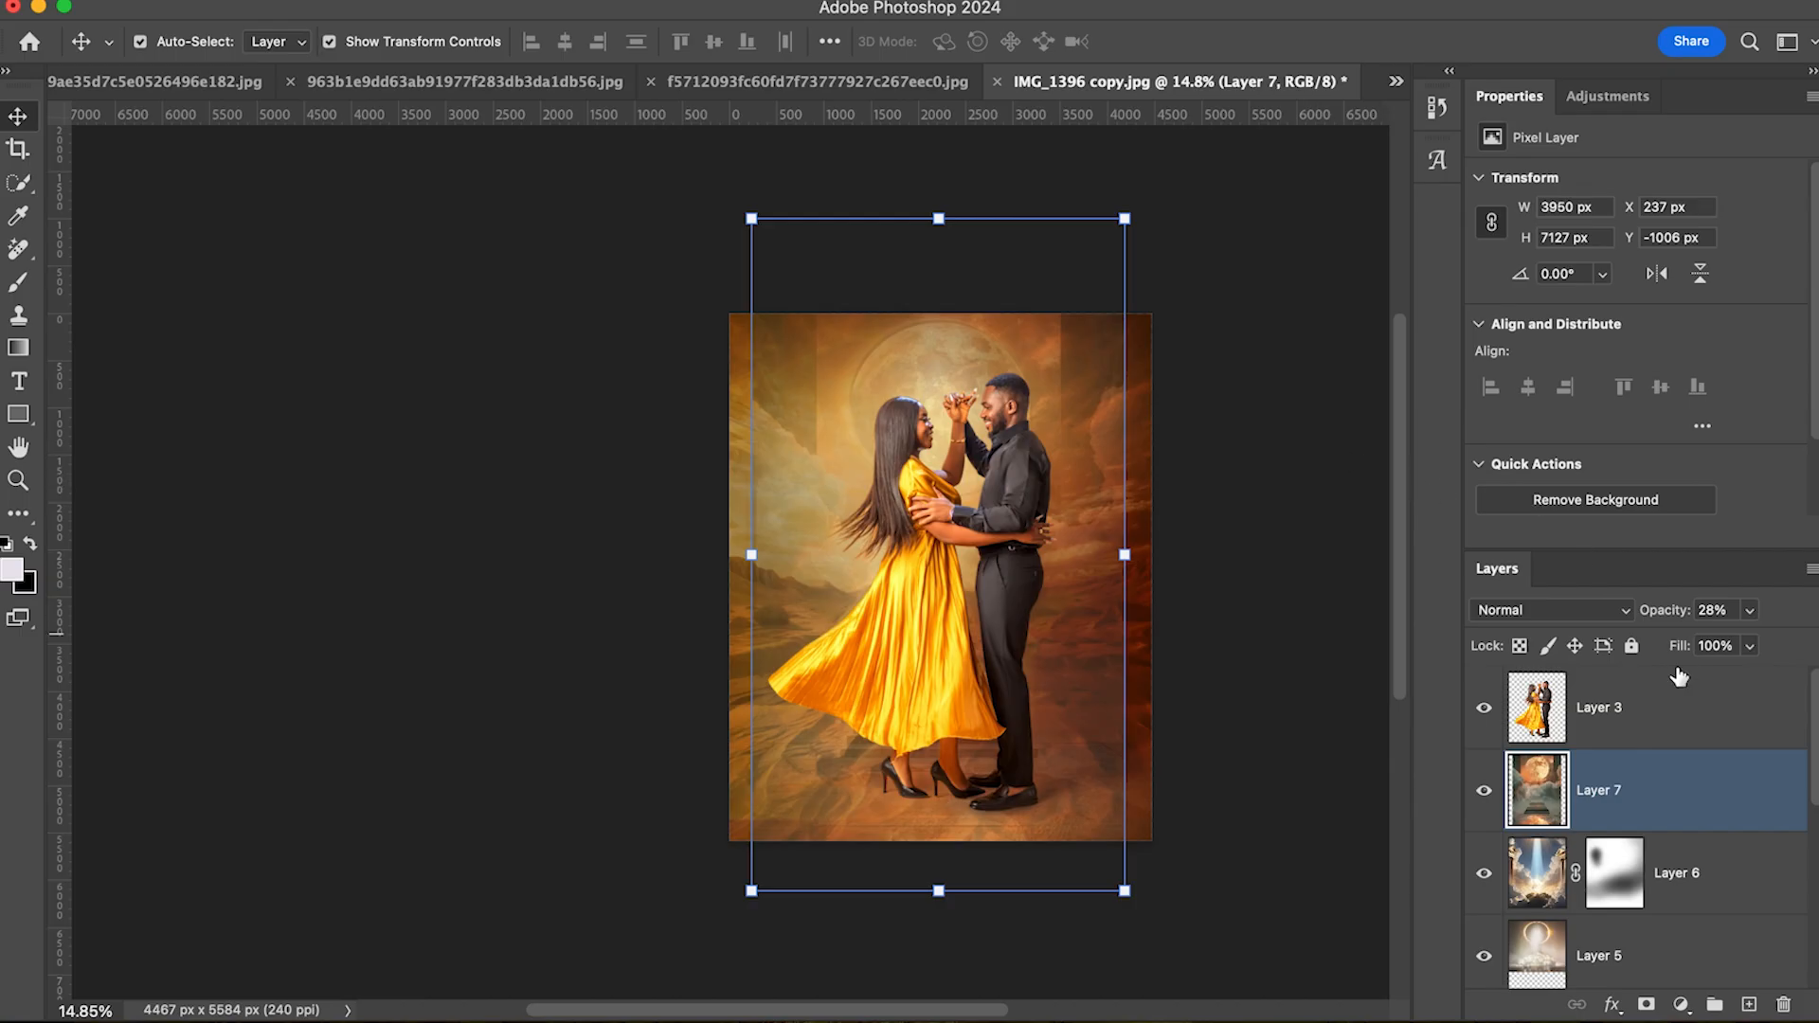
# Step: Set the moon layer's blend mode to Overlay and add a layer mask to it
pyautogui.click(1573, 613)
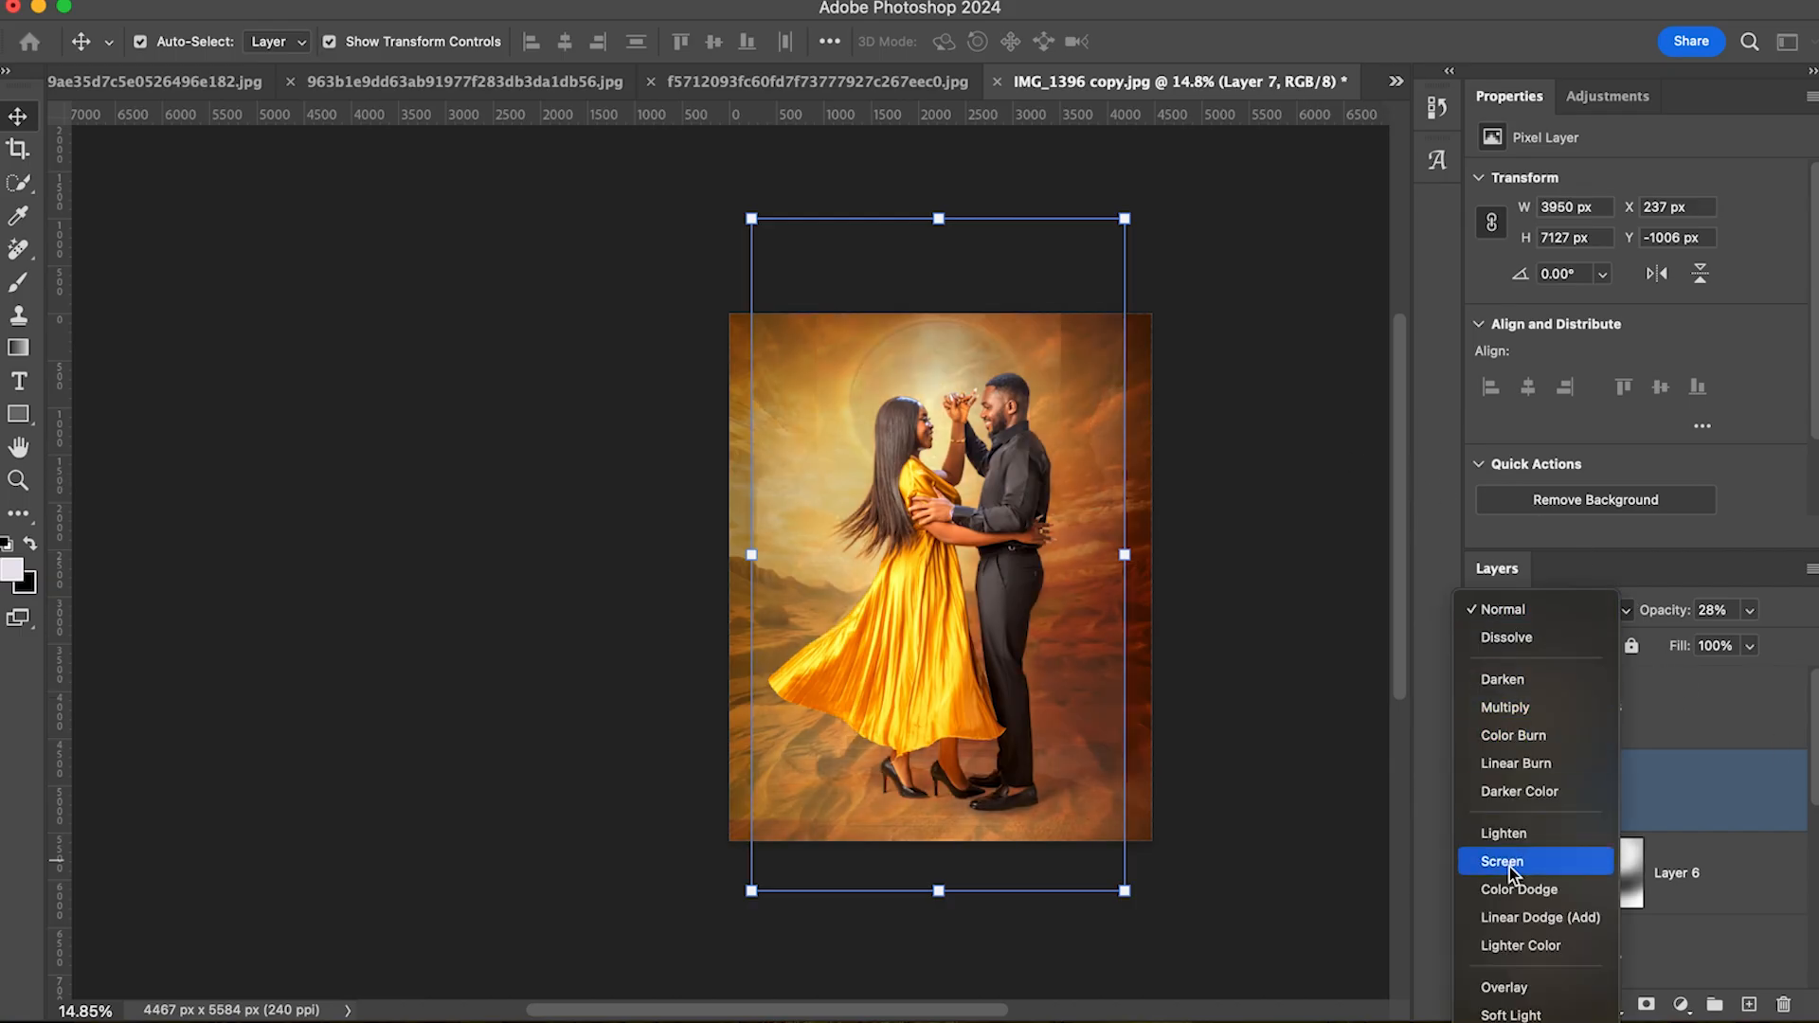
pyautogui.click(1522, 989)
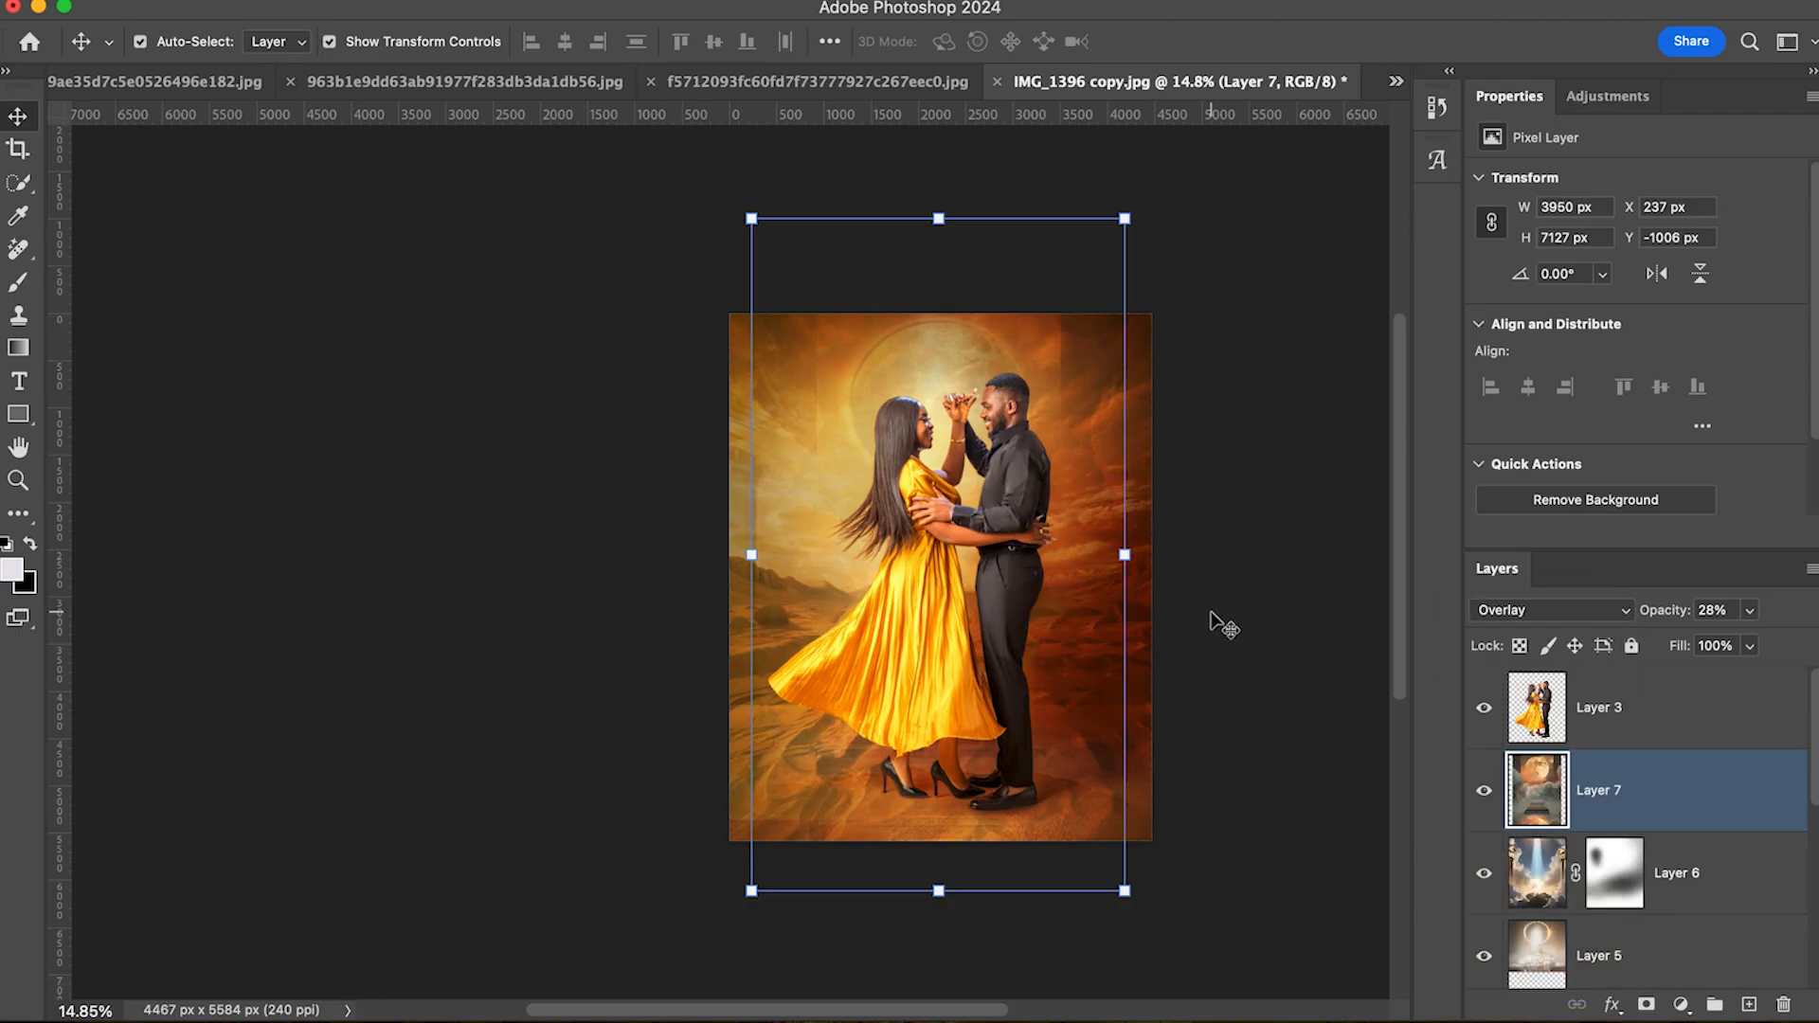
pyautogui.click(1646, 1004)
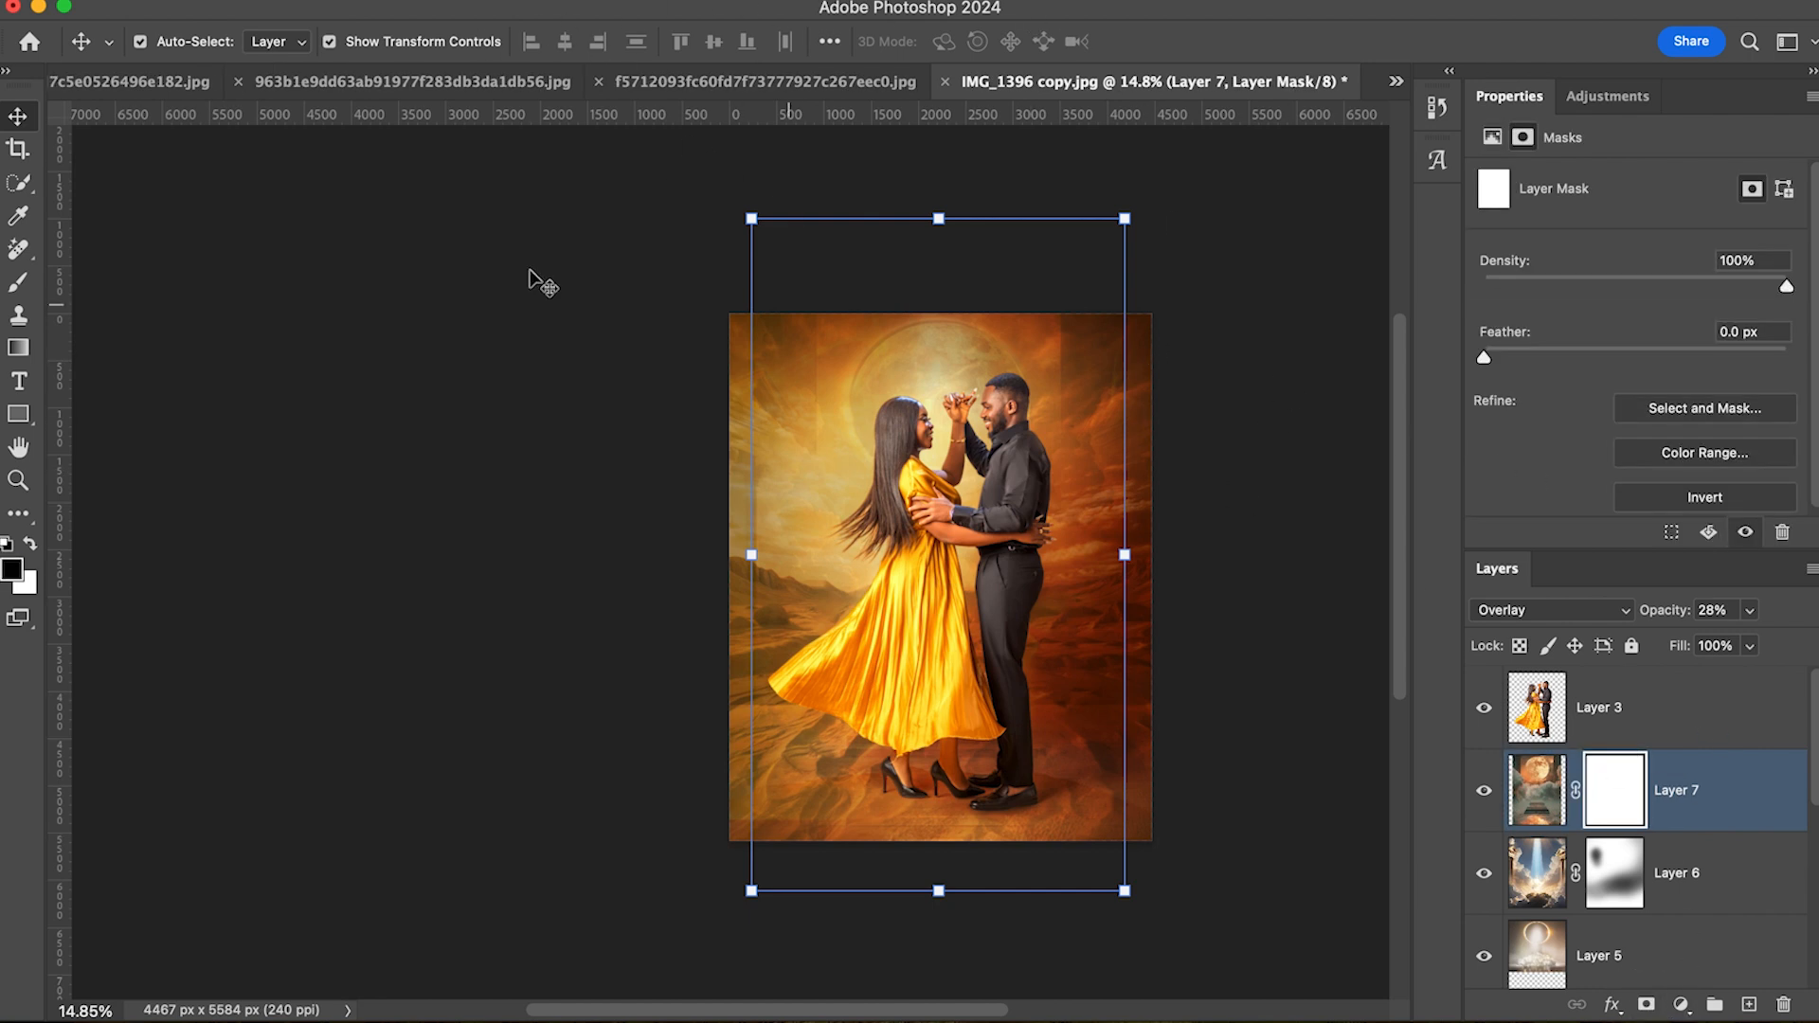
# Step: With a 1900 px black brush at 100% opacity and flow, mask out the moon layer in the upper-right background
pyautogui.click(18, 282)
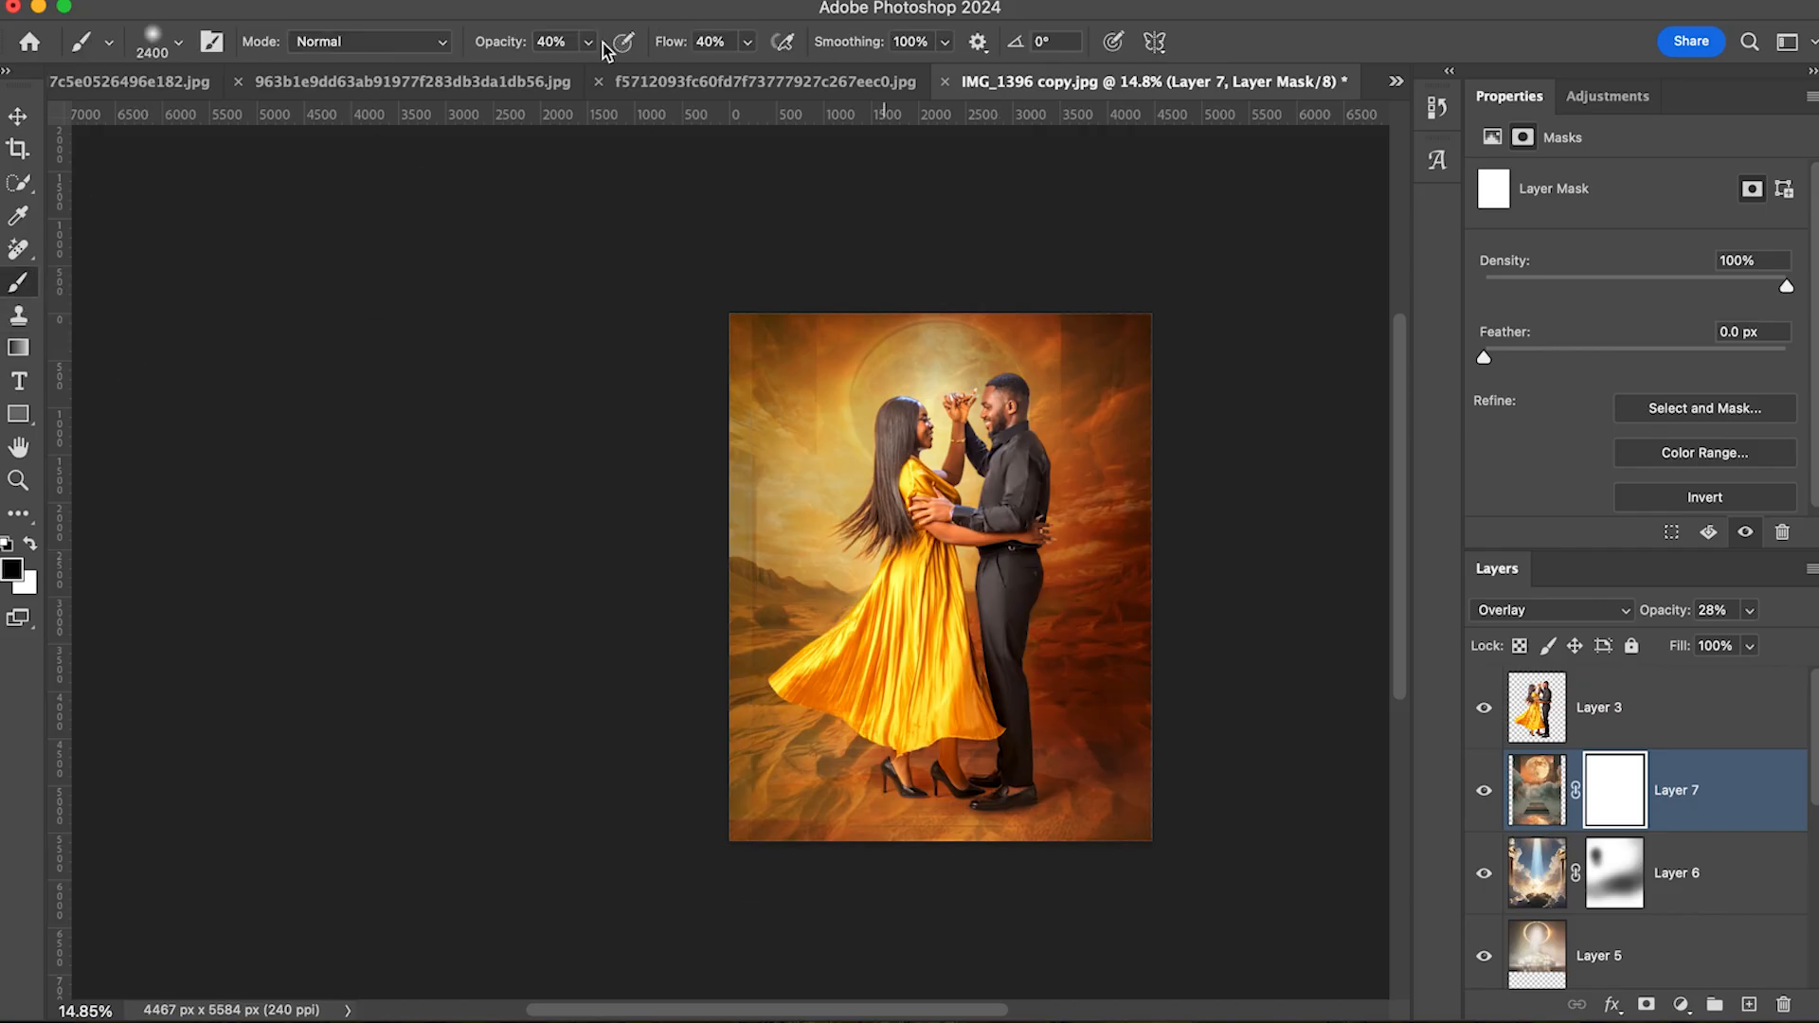
pyautogui.moveTo(585, 70); pyautogui.dragTo(818, 72)
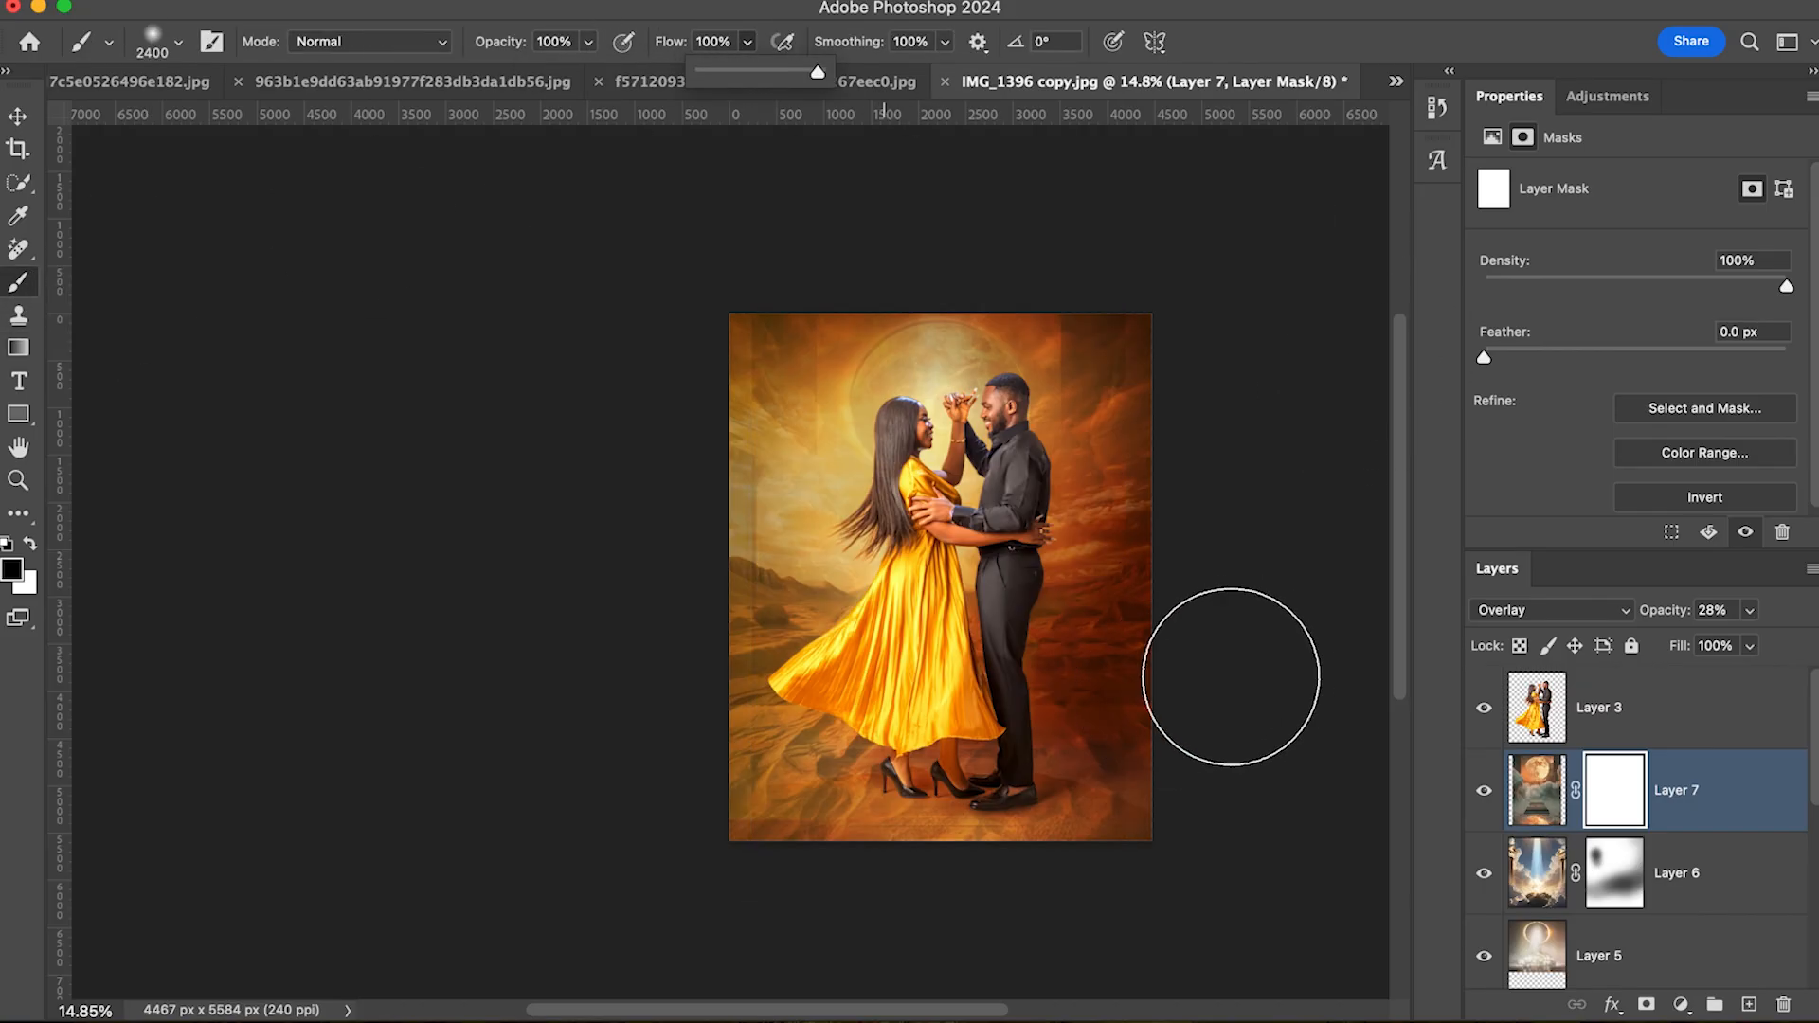
pyautogui.press('[')
pyautogui.press('[')
pyautogui.press('[')
pyautogui.press('[')
pyautogui.press('[')
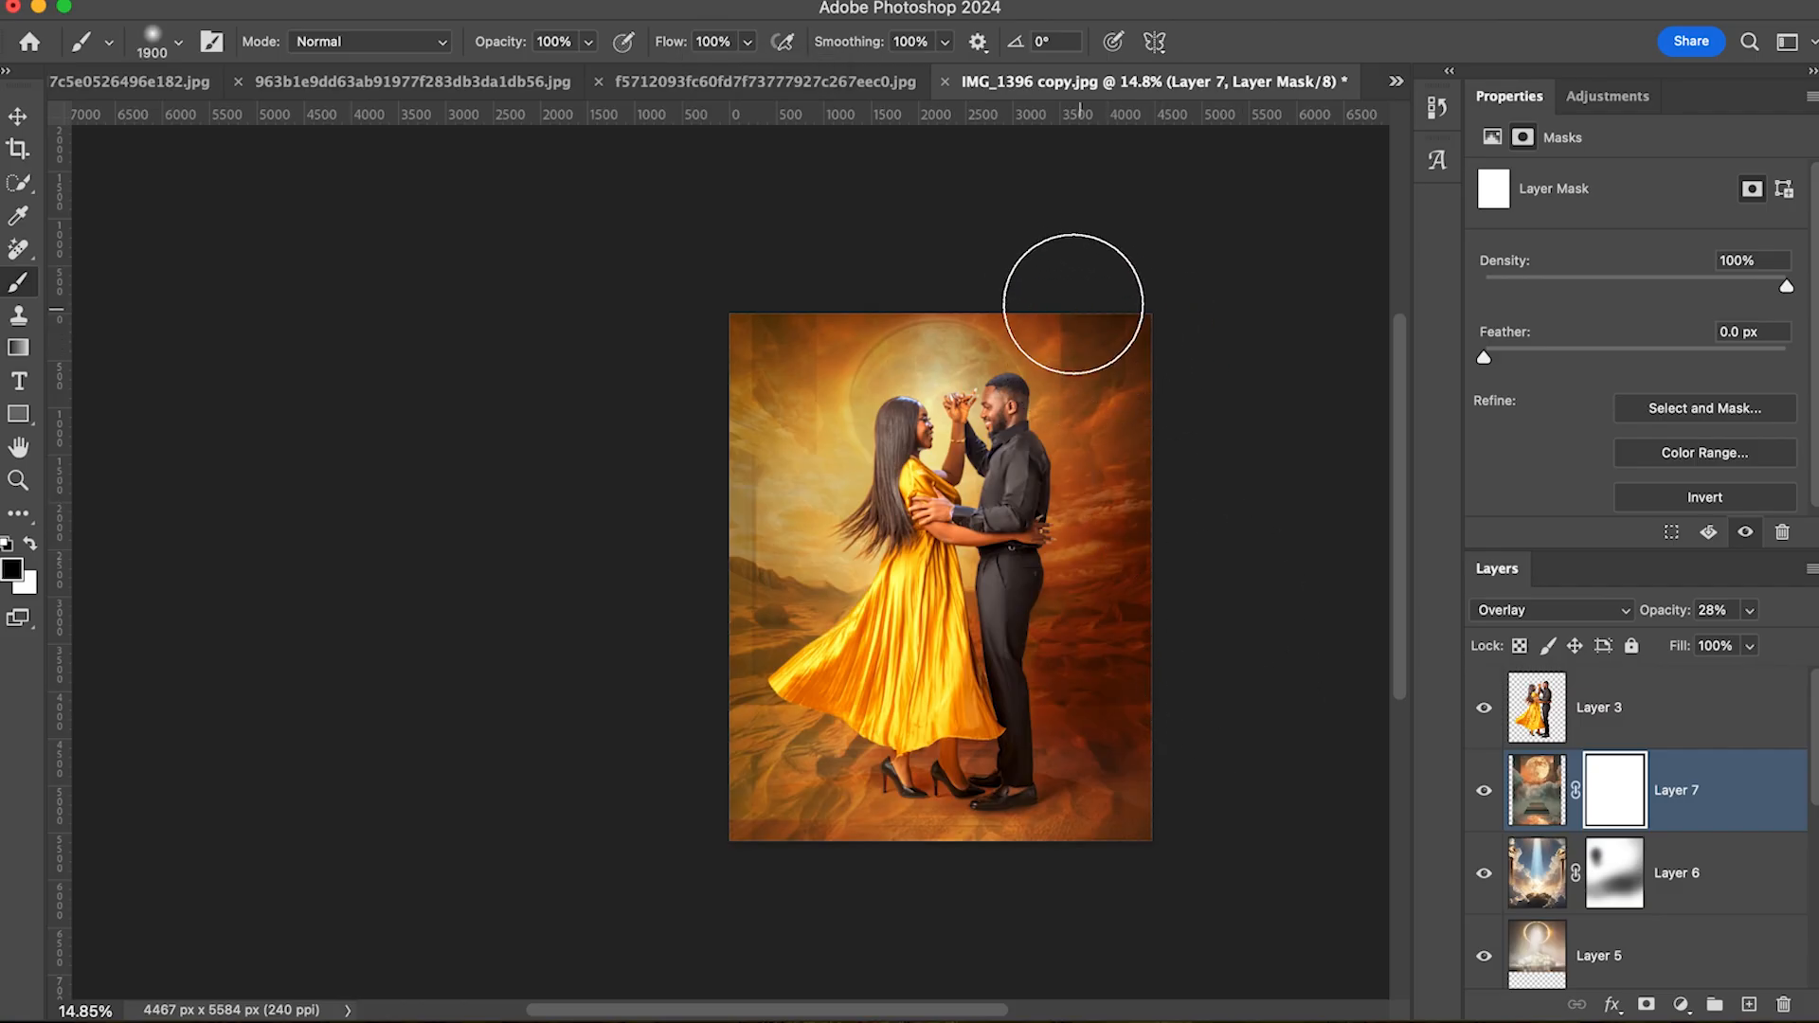
pyautogui.moveTo(1097, 363); pyautogui.dragTo(1128, 394)
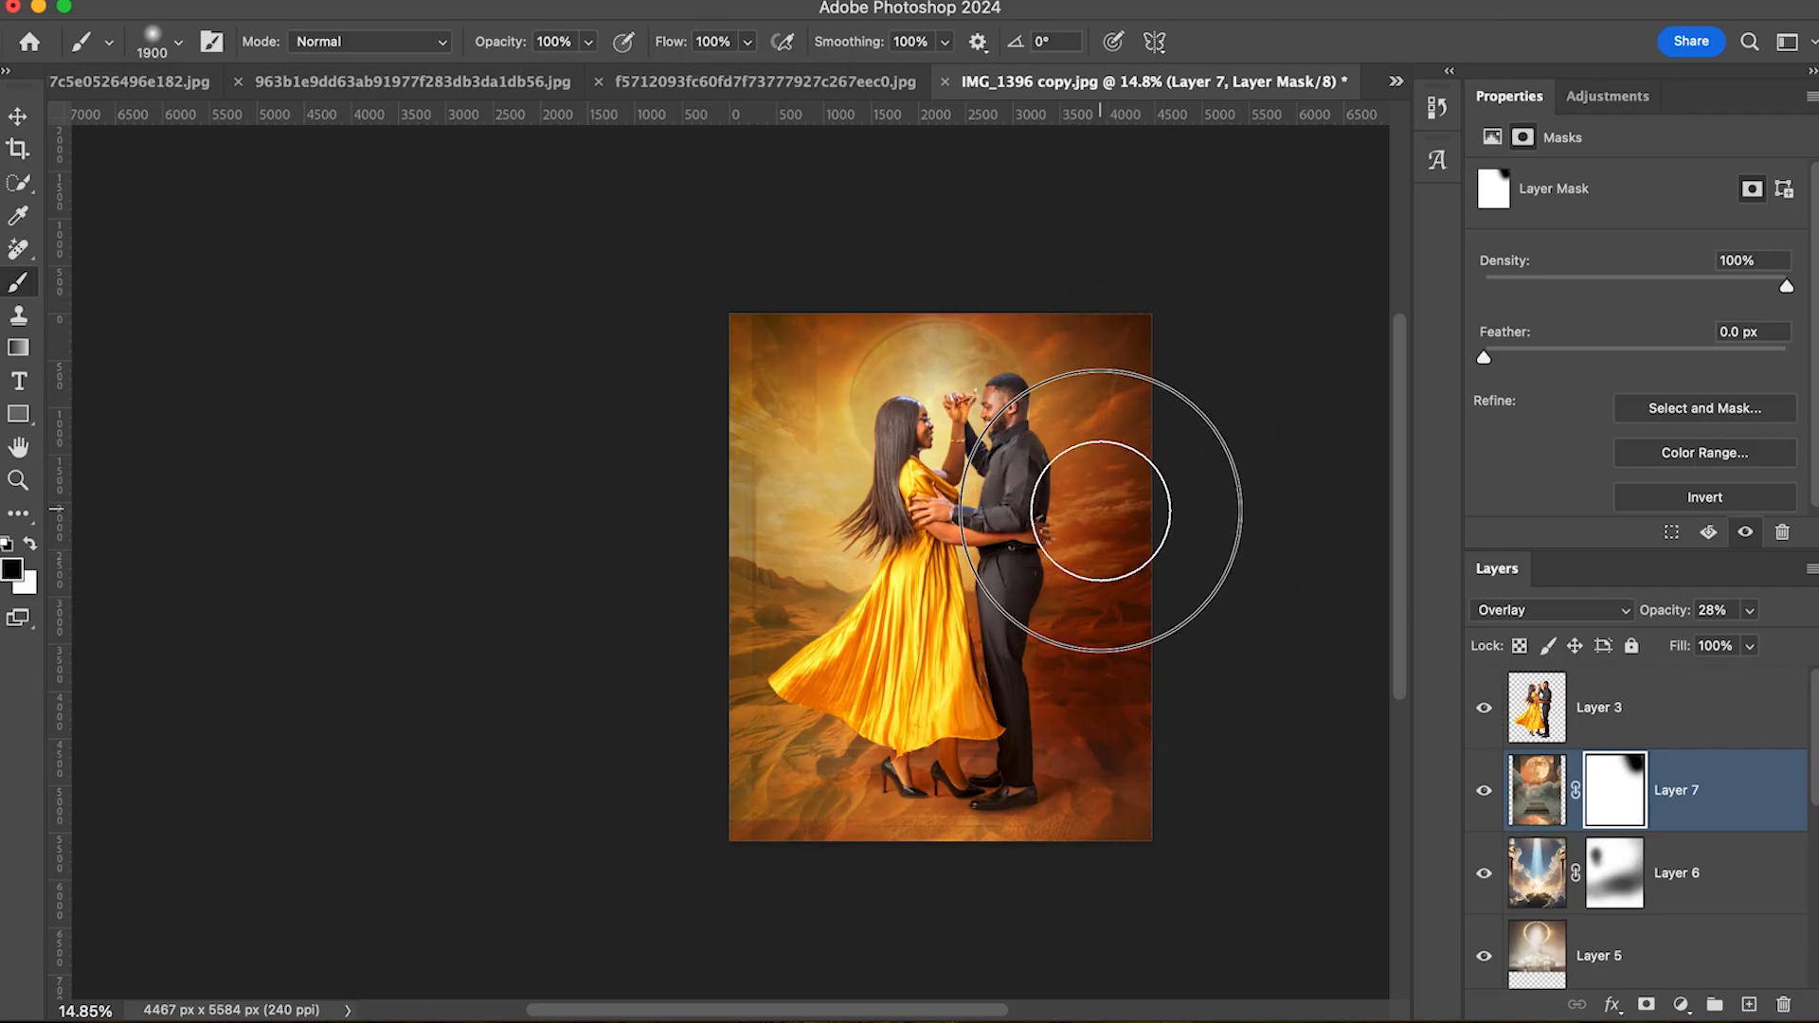
# Step: Reduce the brush to 1600 px, mask out the moon layer around the woman's side, and compare with the layer hidden
pyautogui.press('[')
pyautogui.press('[')
pyautogui.press('[')
pyautogui.press('[')
pyautogui.press(']')
pyautogui.moveTo(820, 499)
pyautogui.mouseDown()
pyautogui.moveTo(769, 413)
pyautogui.moveTo(784, 316)
pyautogui.moveTo(803, 307)
pyautogui.mouseUp()
pyautogui.moveTo(860, 305)
pyautogui.mouseDown()
pyautogui.moveTo(780, 389)
pyautogui.moveTo(798, 480)
pyautogui.moveTo(896, 569)
pyautogui.moveTo(869, 567)
pyautogui.moveTo(836, 603)
pyautogui.moveTo(874, 599)
pyautogui.moveTo(801, 597)
pyautogui.moveTo(895, 616)
pyautogui.mouseUp()
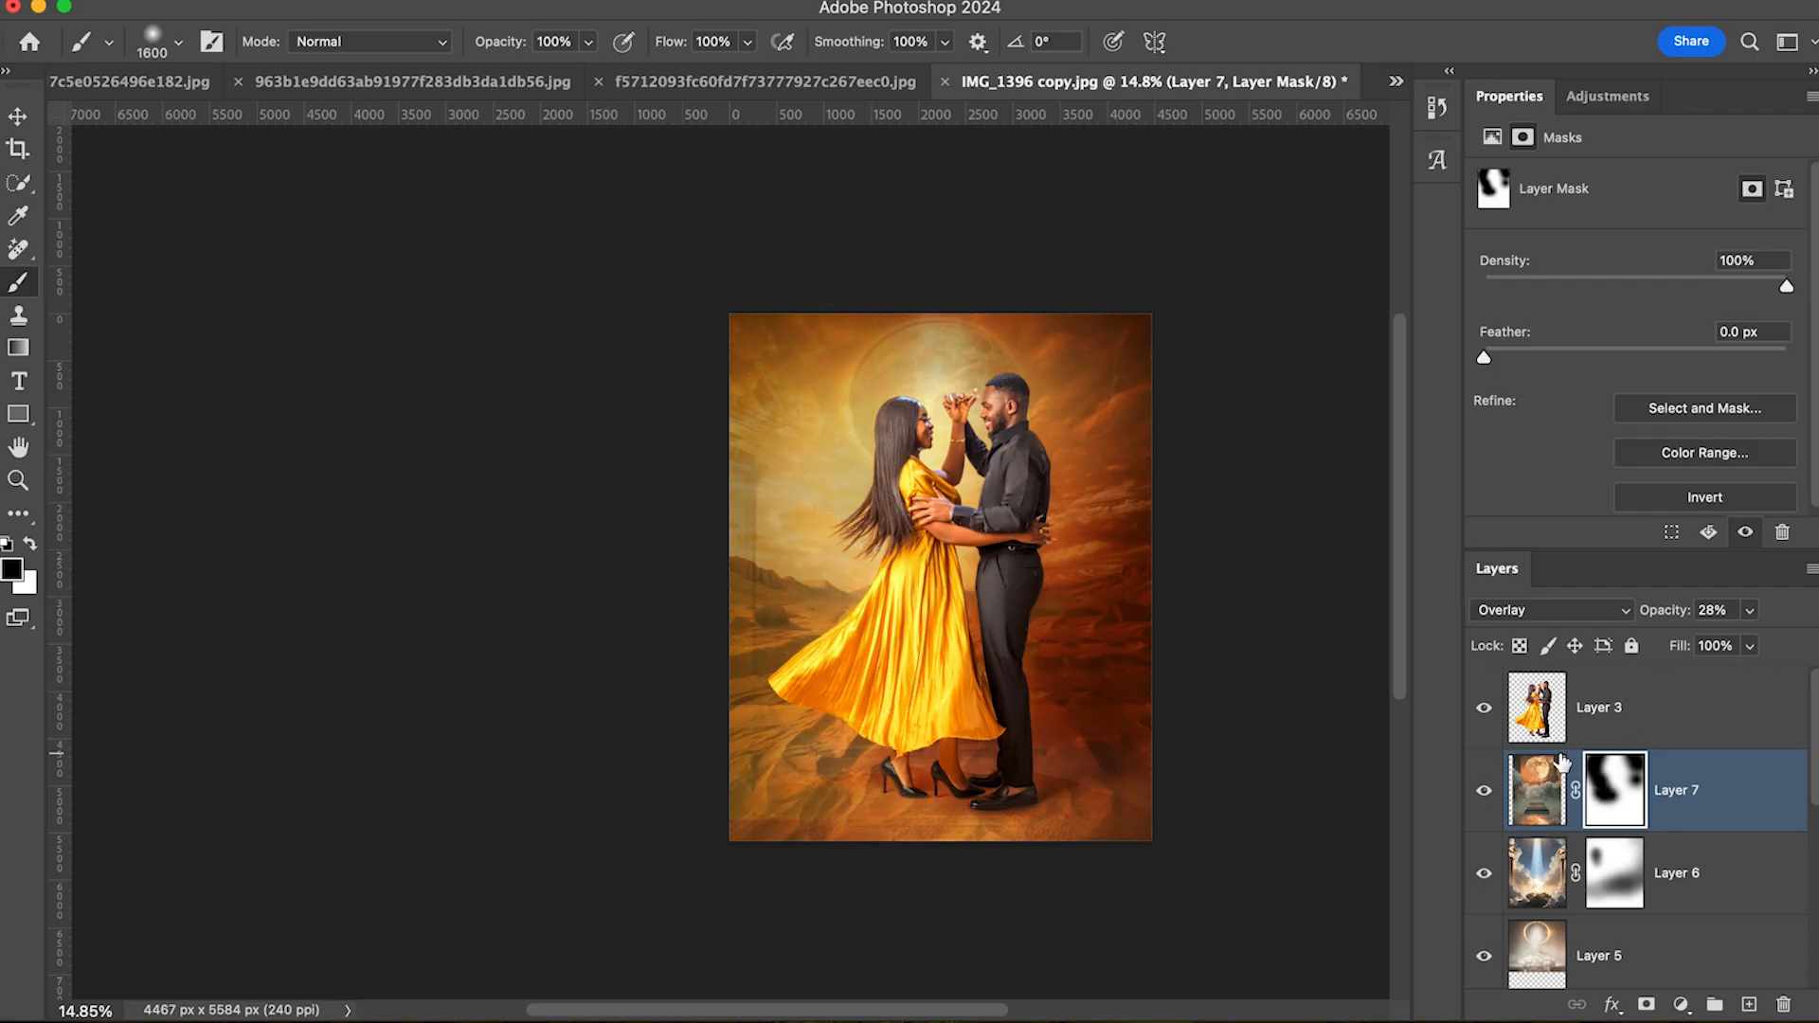
pyautogui.click(1484, 794)
pyautogui.click(1483, 794)
pyautogui.click(1483, 793)
pyautogui.click(1484, 794)
pyautogui.click(1484, 794)
# Step: Mask out the moon layer over the lower background, edges and moon centre, and compare with the layer hidden
pyautogui.moveTo(750, 570)
pyautogui.mouseDown()
pyautogui.moveTo(770, 690)
pyautogui.moveTo(976, 746)
pyautogui.moveTo(907, 735)
pyautogui.moveTo(1143, 665)
pyautogui.moveTo(1069, 651)
pyautogui.moveTo(1119, 656)
pyautogui.moveTo(1105, 803)
pyautogui.moveTo(954, 808)
pyautogui.moveTo(598, 764)
pyautogui.moveTo(864, 810)
pyautogui.moveTo(648, 761)
pyautogui.moveTo(803, 690)
pyautogui.moveTo(992, 715)
pyautogui.mouseUp()
pyautogui.moveTo(953, 646)
pyautogui.mouseDown()
pyautogui.moveTo(850, 644)
pyautogui.moveTo(804, 623)
pyautogui.moveTo(990, 627)
pyautogui.moveTo(1201, 509)
pyautogui.moveTo(1152, 275)
pyautogui.mouseUp()
pyautogui.moveTo(883, 555)
pyautogui.mouseDown()
pyautogui.moveTo(649, 415)
pyautogui.moveTo(881, 265)
pyautogui.mouseUp()
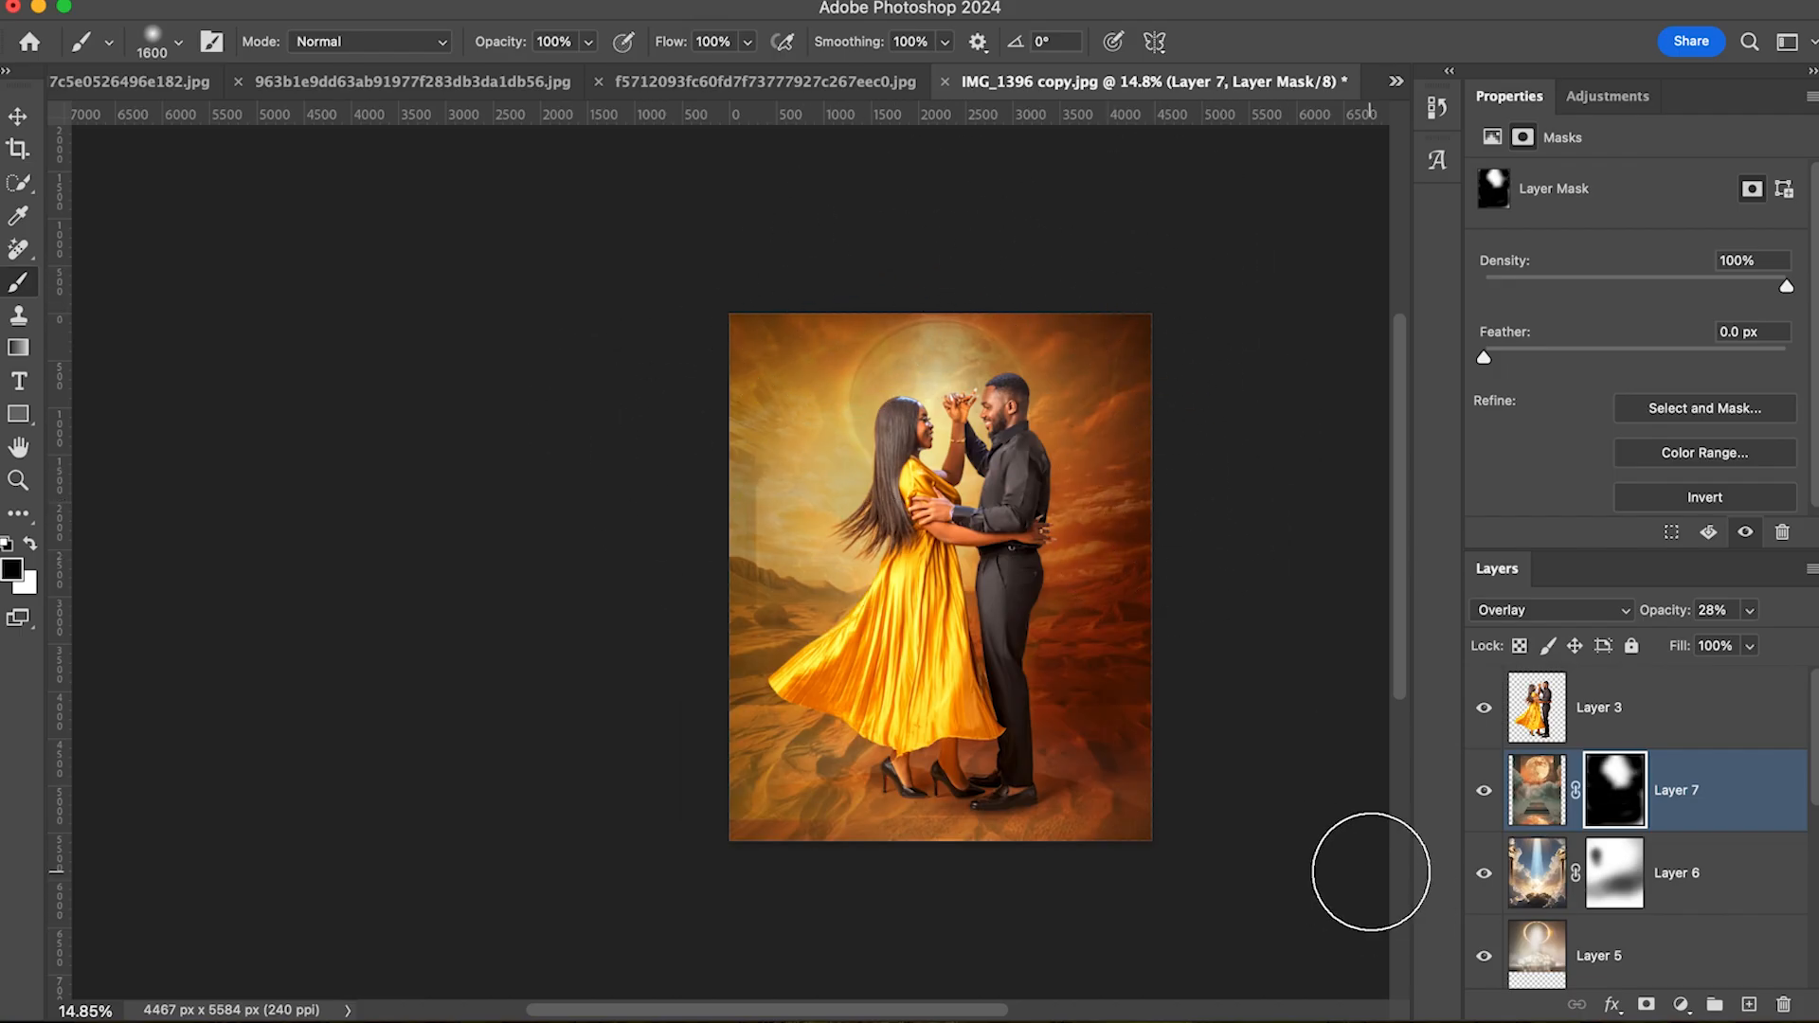
pyautogui.click(1485, 794)
pyautogui.click(1485, 794)
pyautogui.click(1484, 794)
pyautogui.click(1484, 794)
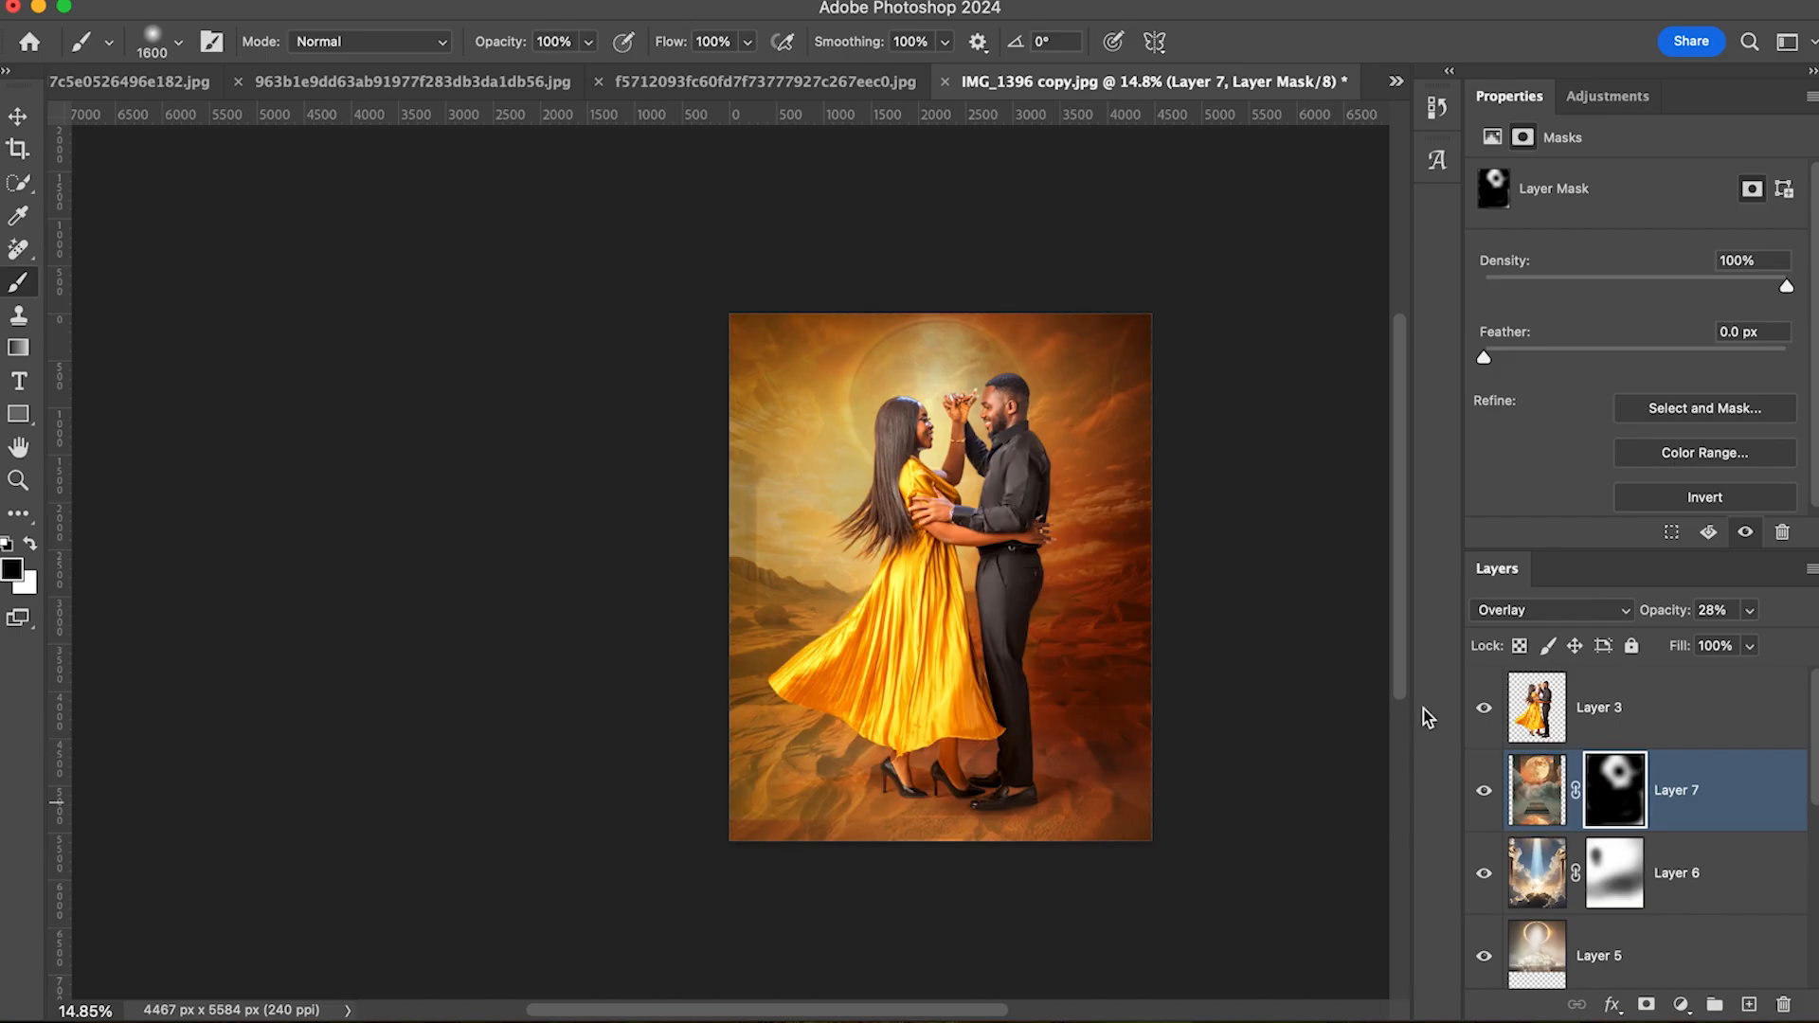
pyautogui.click(1484, 794)
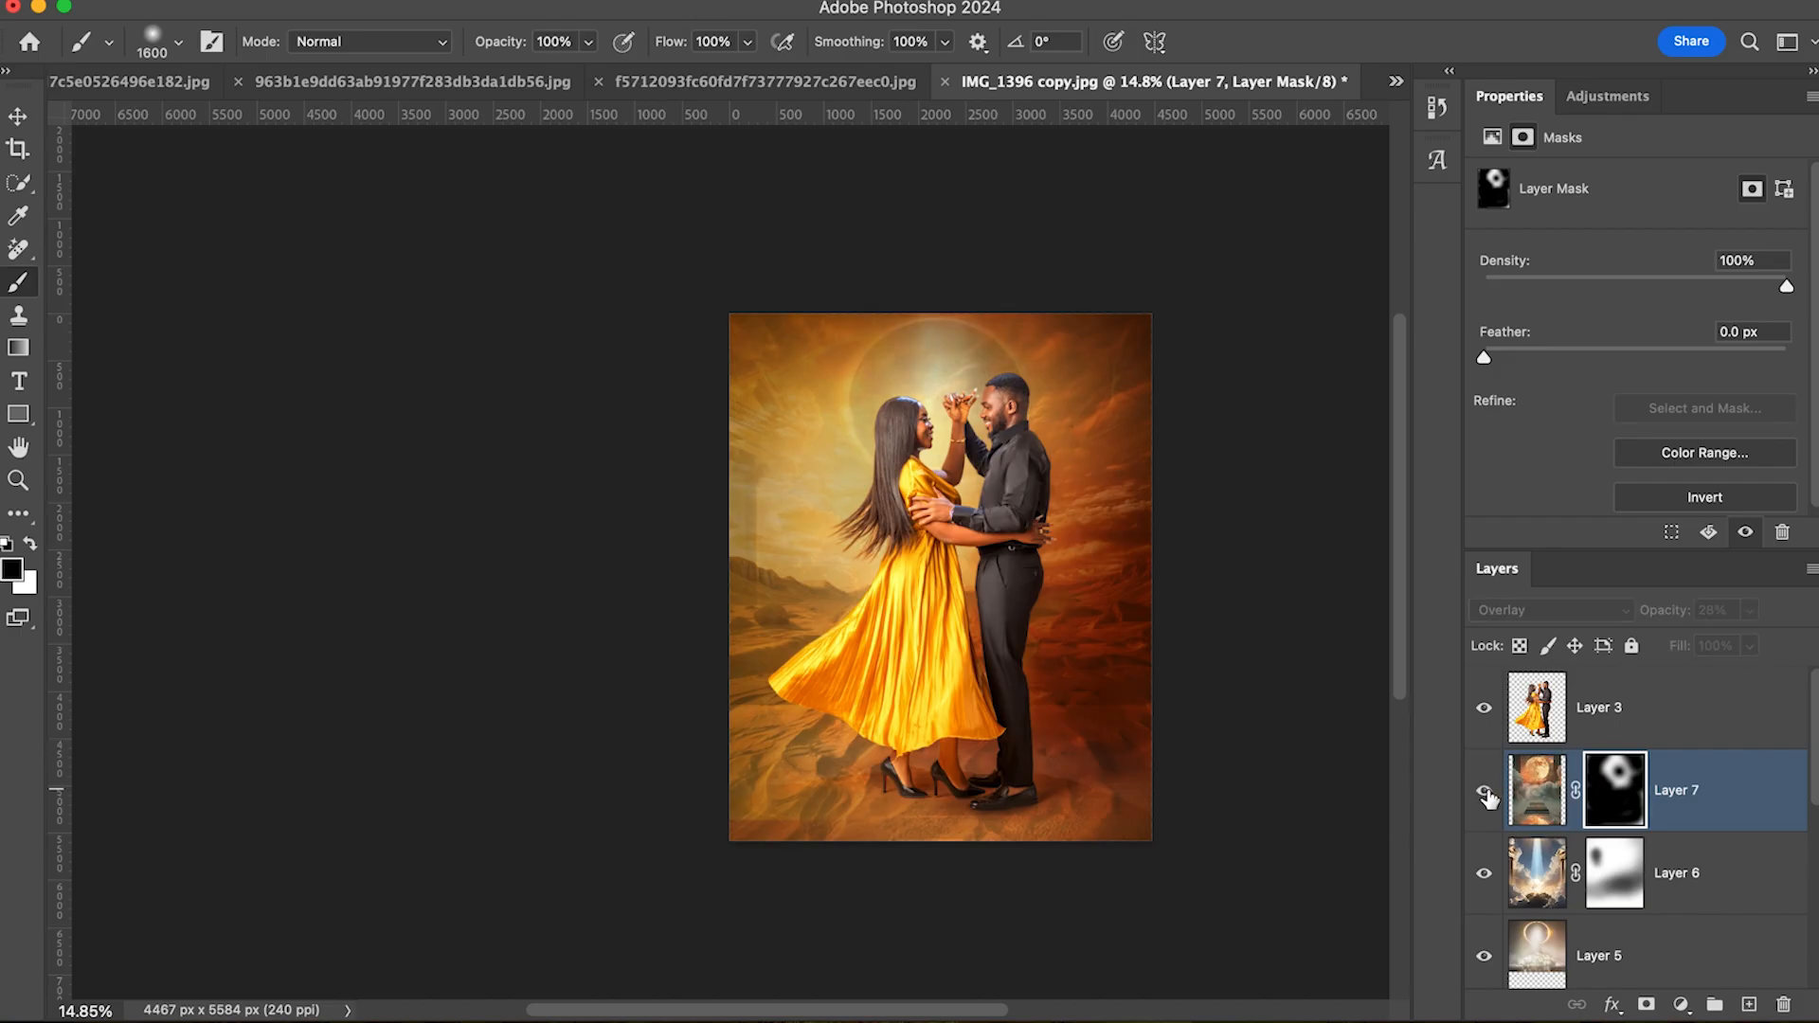
pyautogui.click(1485, 793)
pyautogui.click(1485, 794)
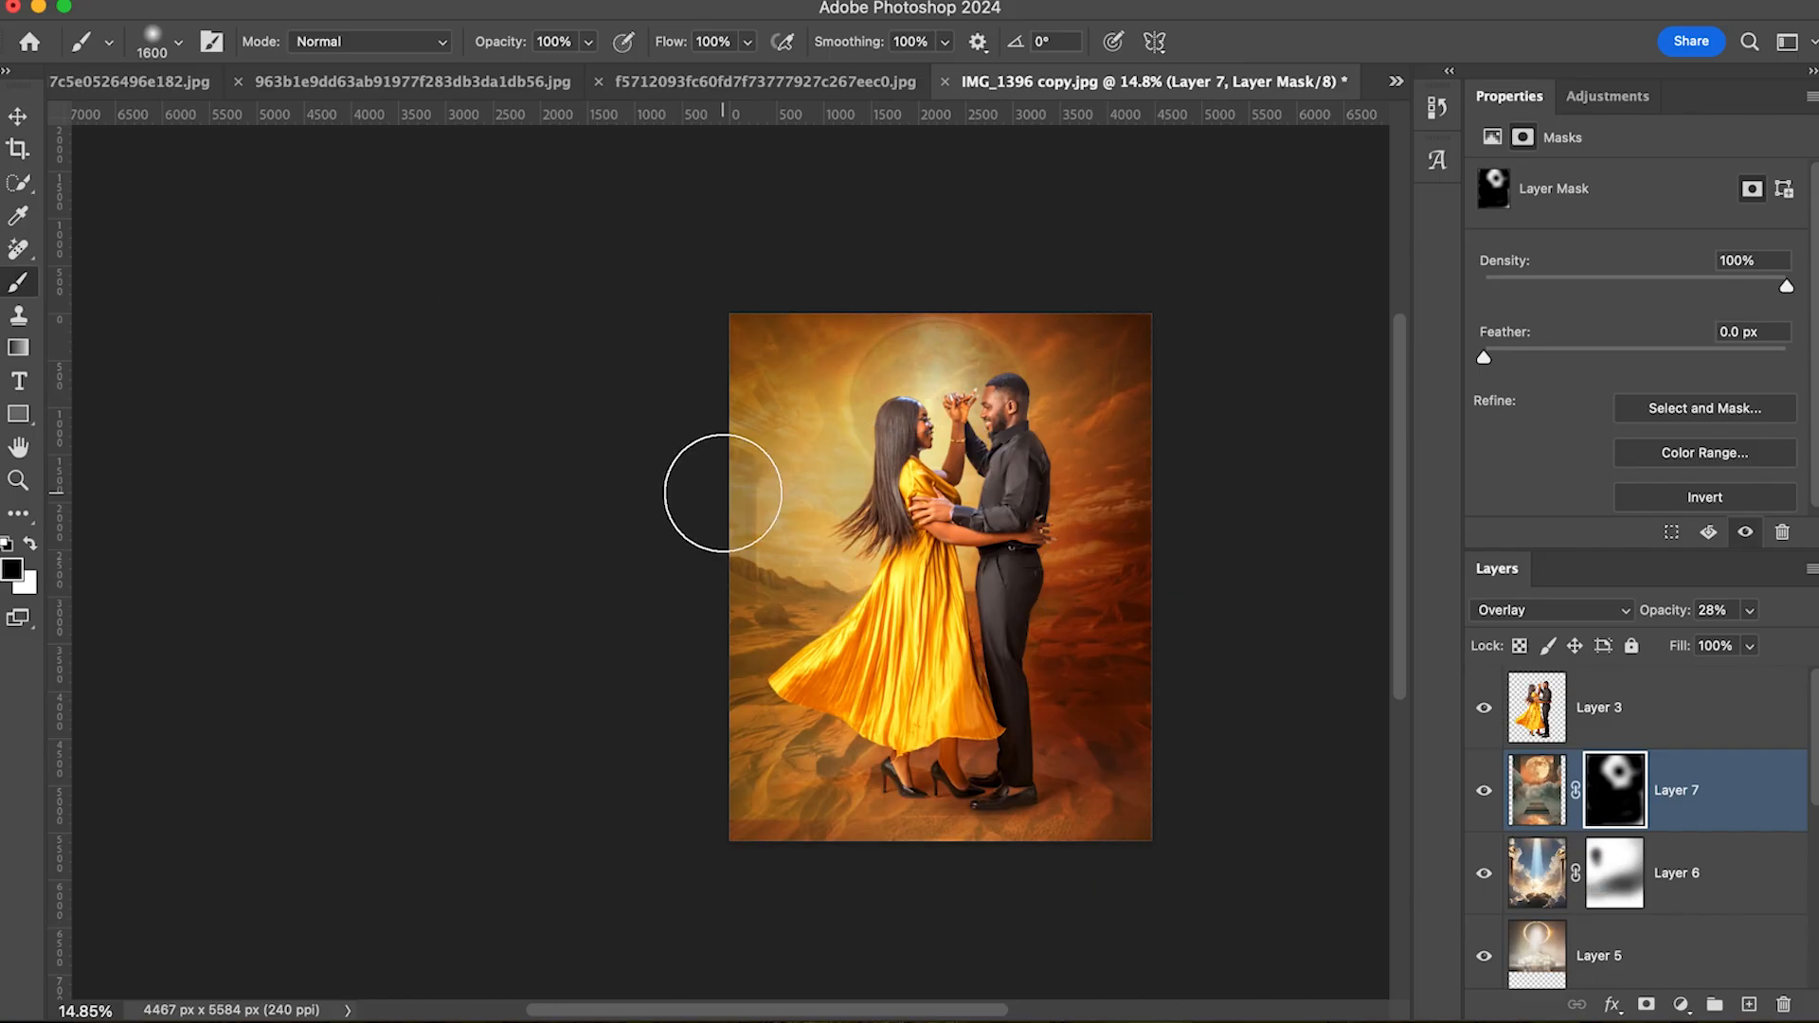
# Step: Paste the starburst sky image into the composite again as a new layer above the moon layer
pyautogui.press('v')
pyautogui.scroll(-1, 883, 434)
pyautogui.scroll(2, 883, 434)
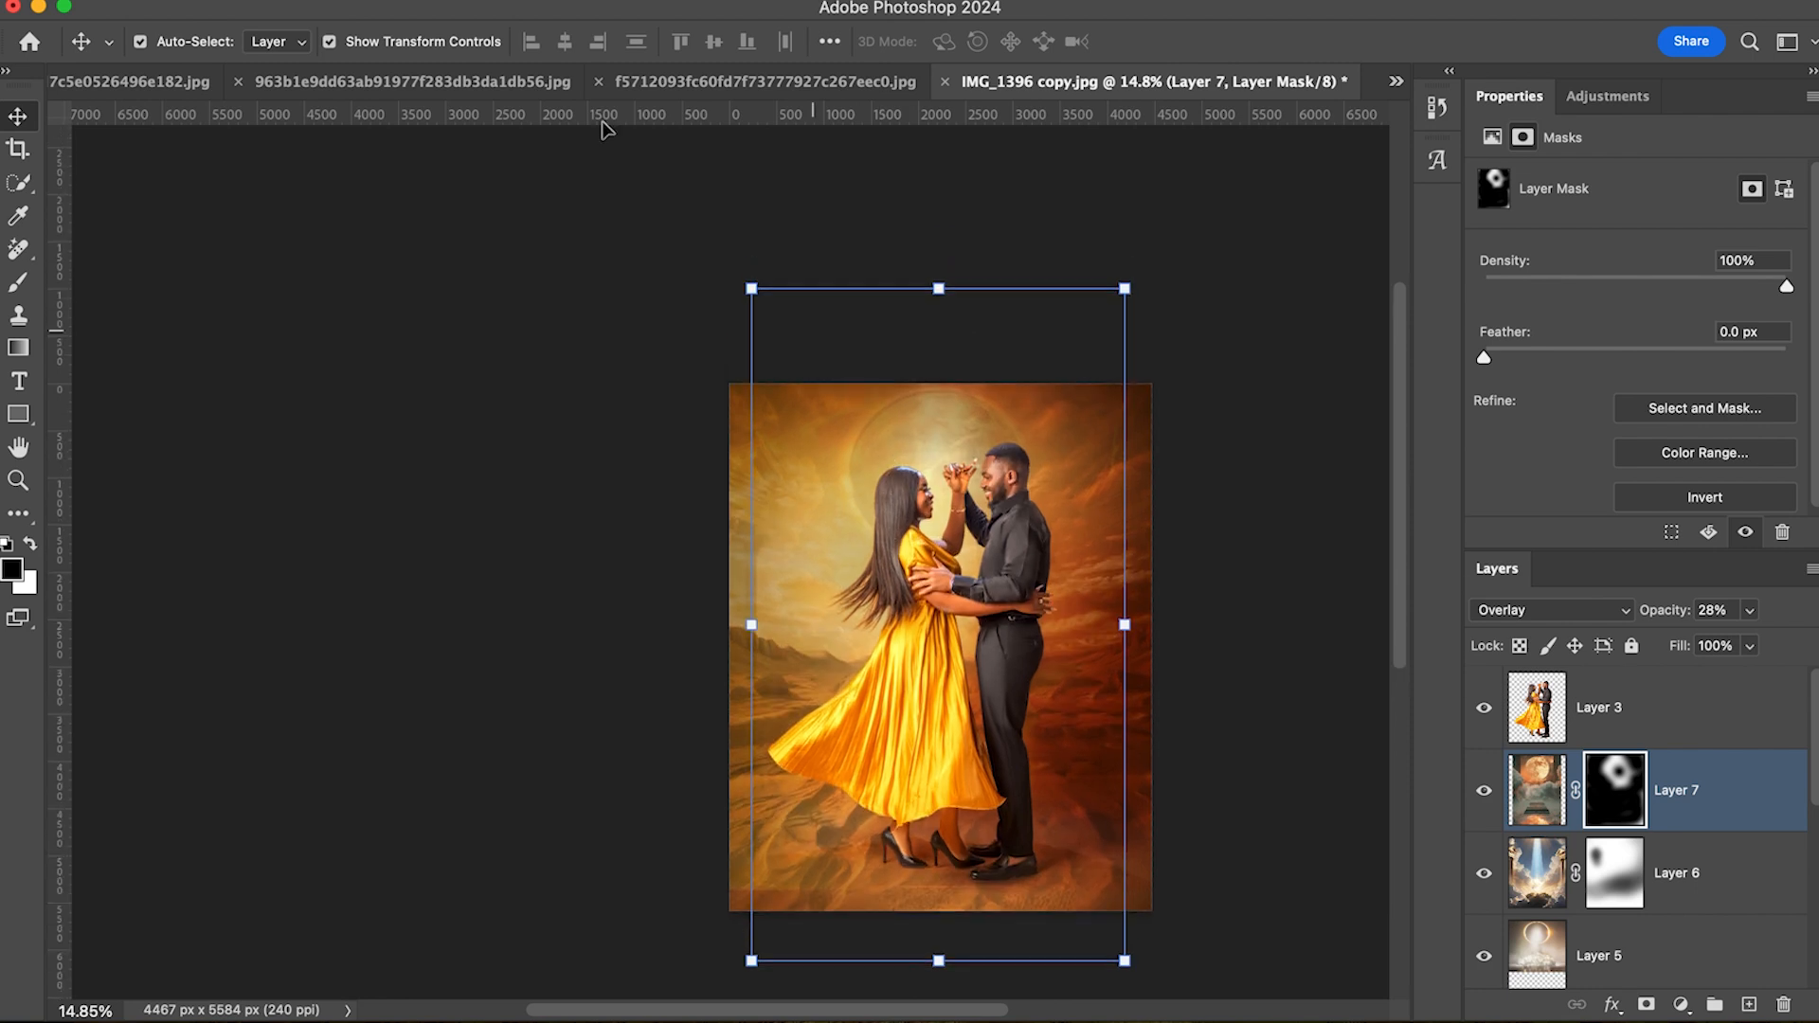
pyautogui.click(434, 83)
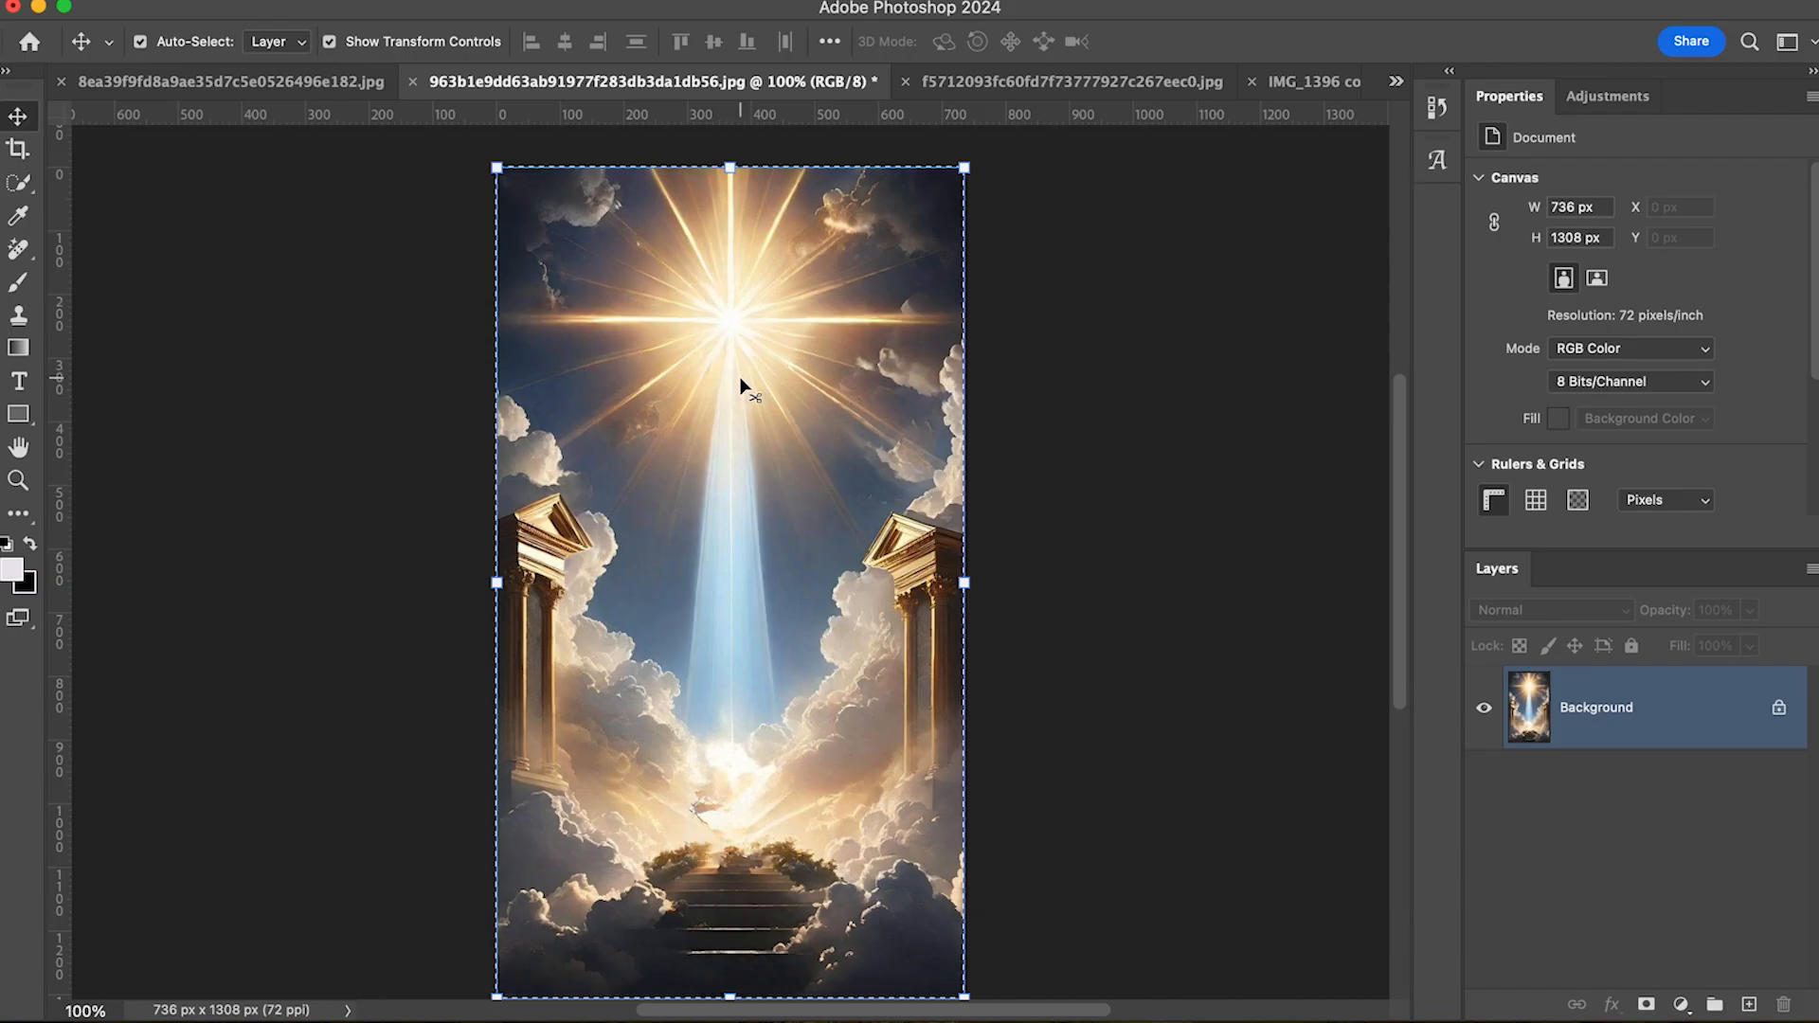
pyautogui.click(1330, 93)
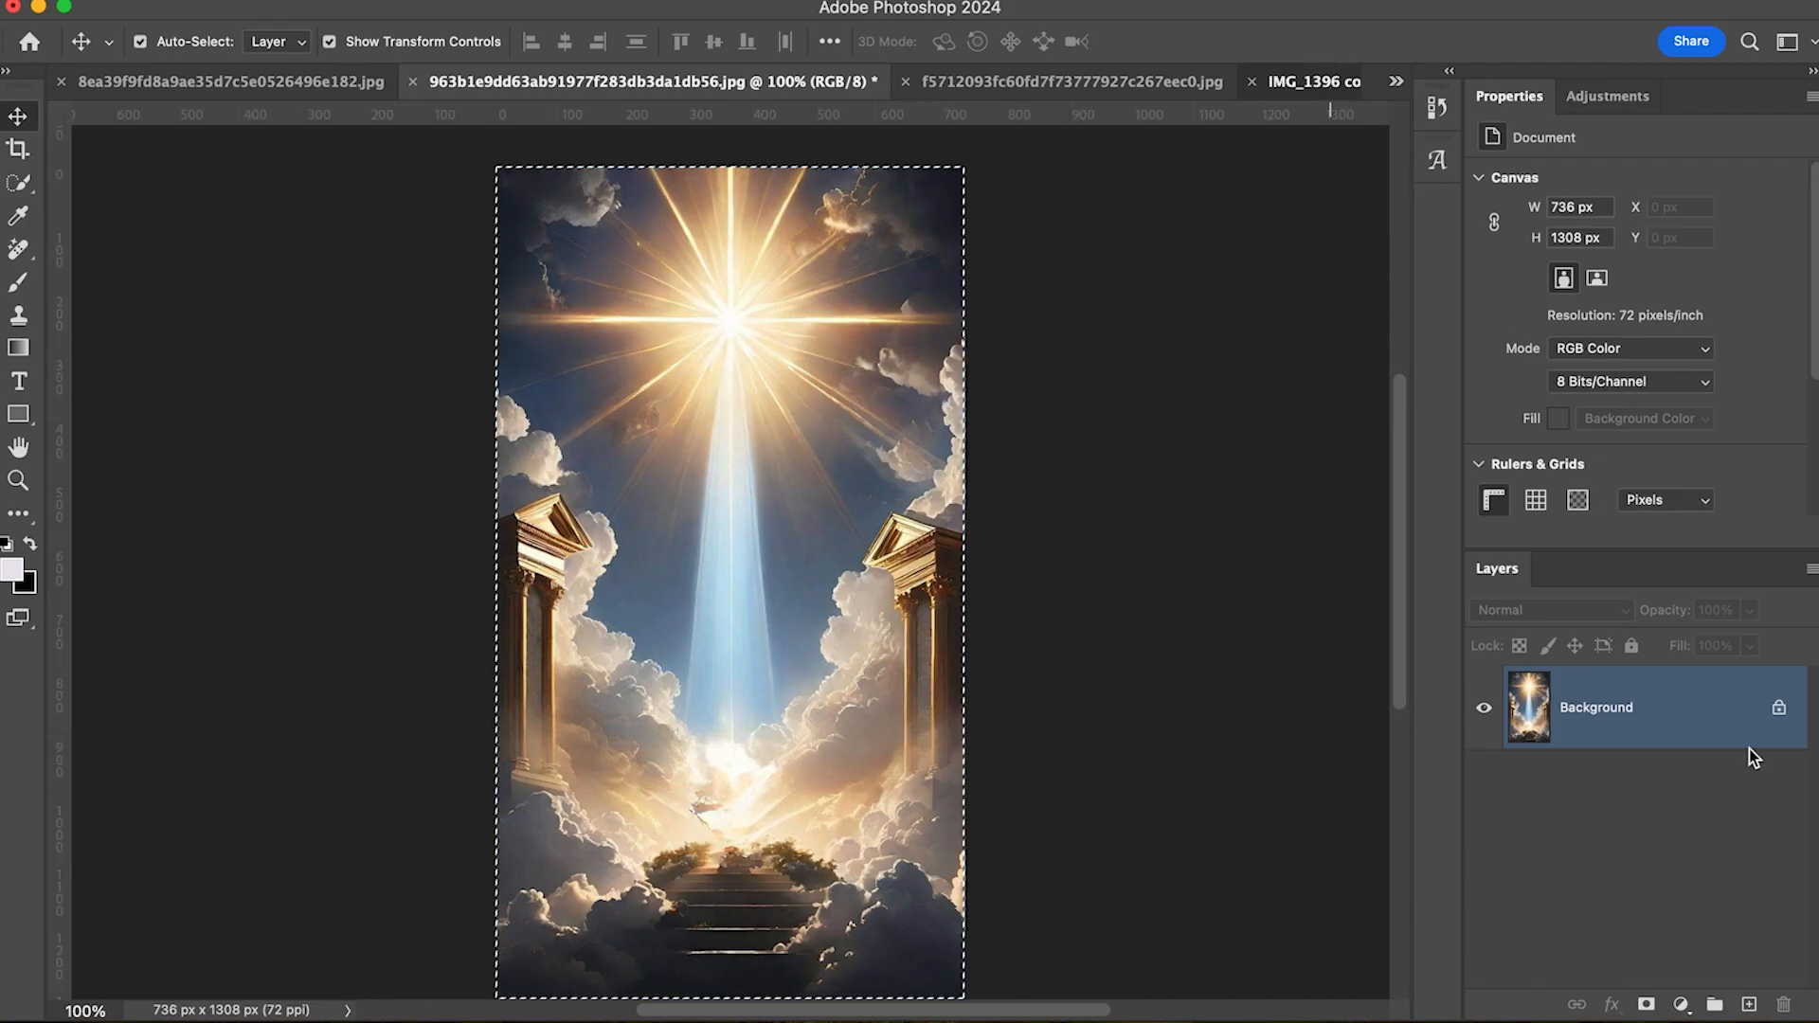
pyautogui.scroll(-2, 1665, 924)
pyautogui.scroll(1, 1664, 924)
pyautogui.scroll(-5, 1664, 924)
pyautogui.scroll(6, 1664, 925)
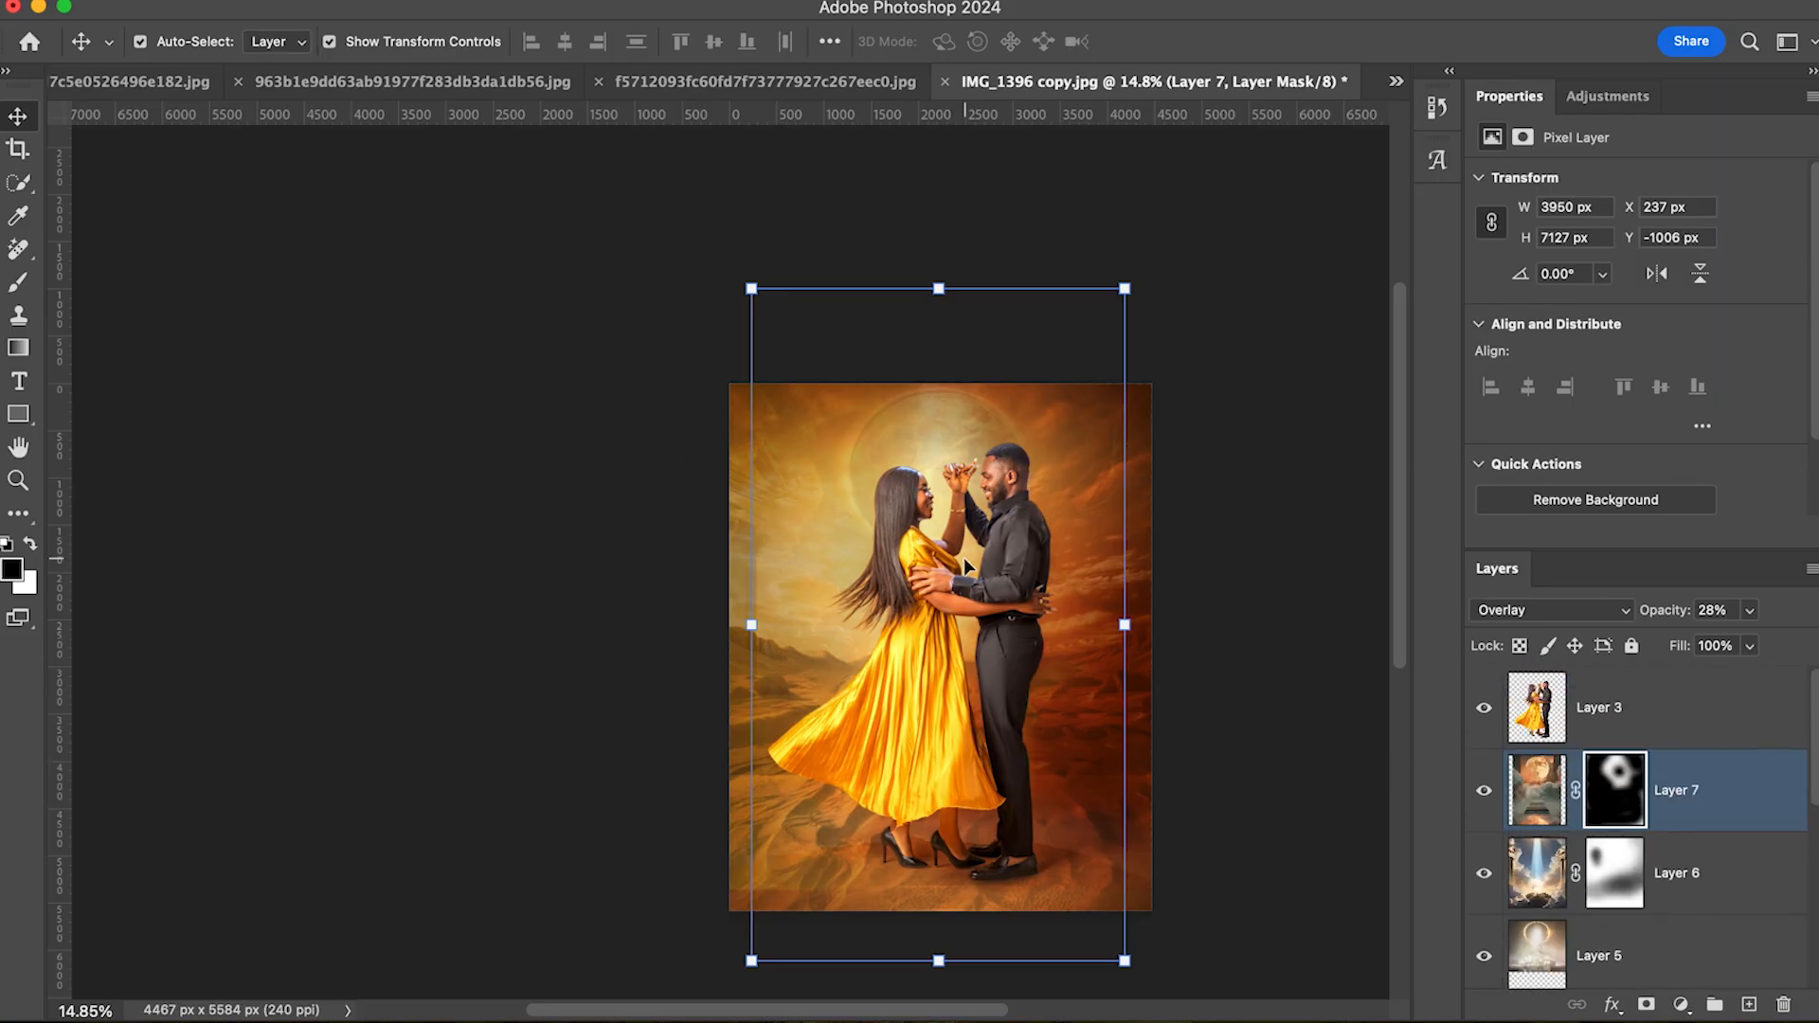
pyautogui.press('super+v')
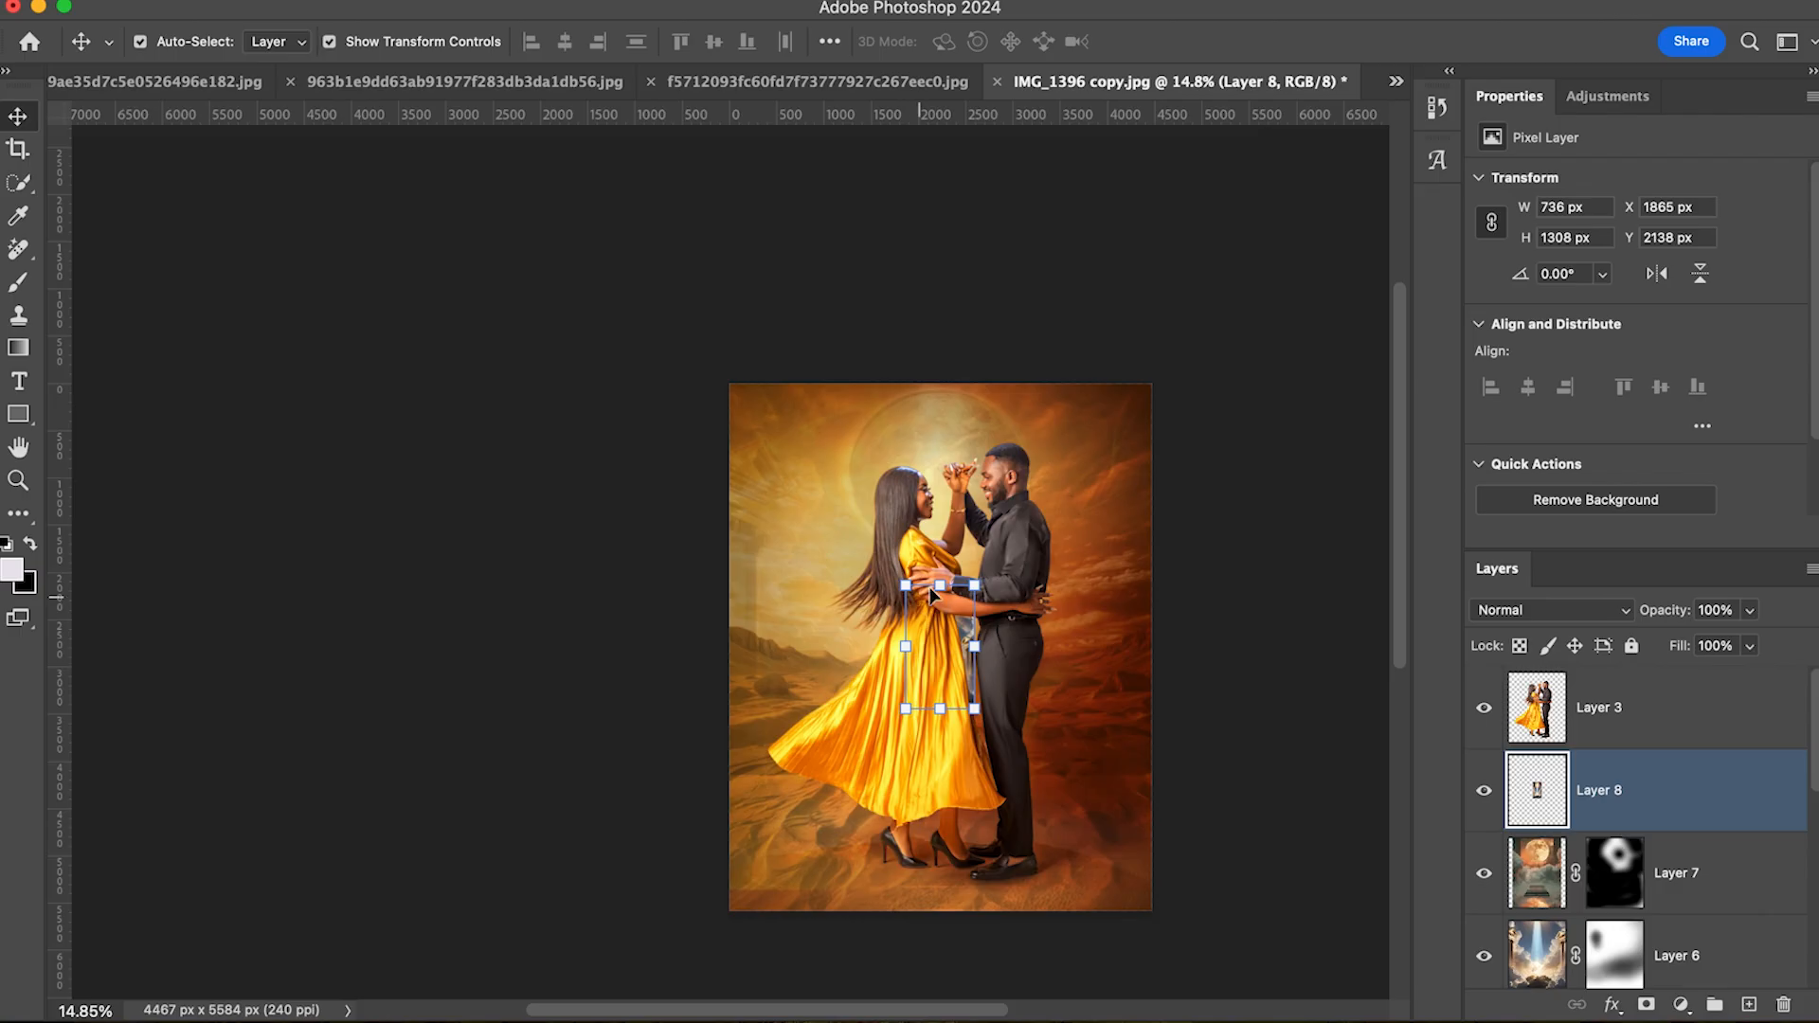
# Step: Scale the starburst image to about 217% at the top centre behind the couple and reduce its opacity to 32%
pyautogui.moveTo(938, 585); pyautogui.dragTo(938, 465)
pyautogui.moveTo(934, 455); pyautogui.dragTo(934, 436)
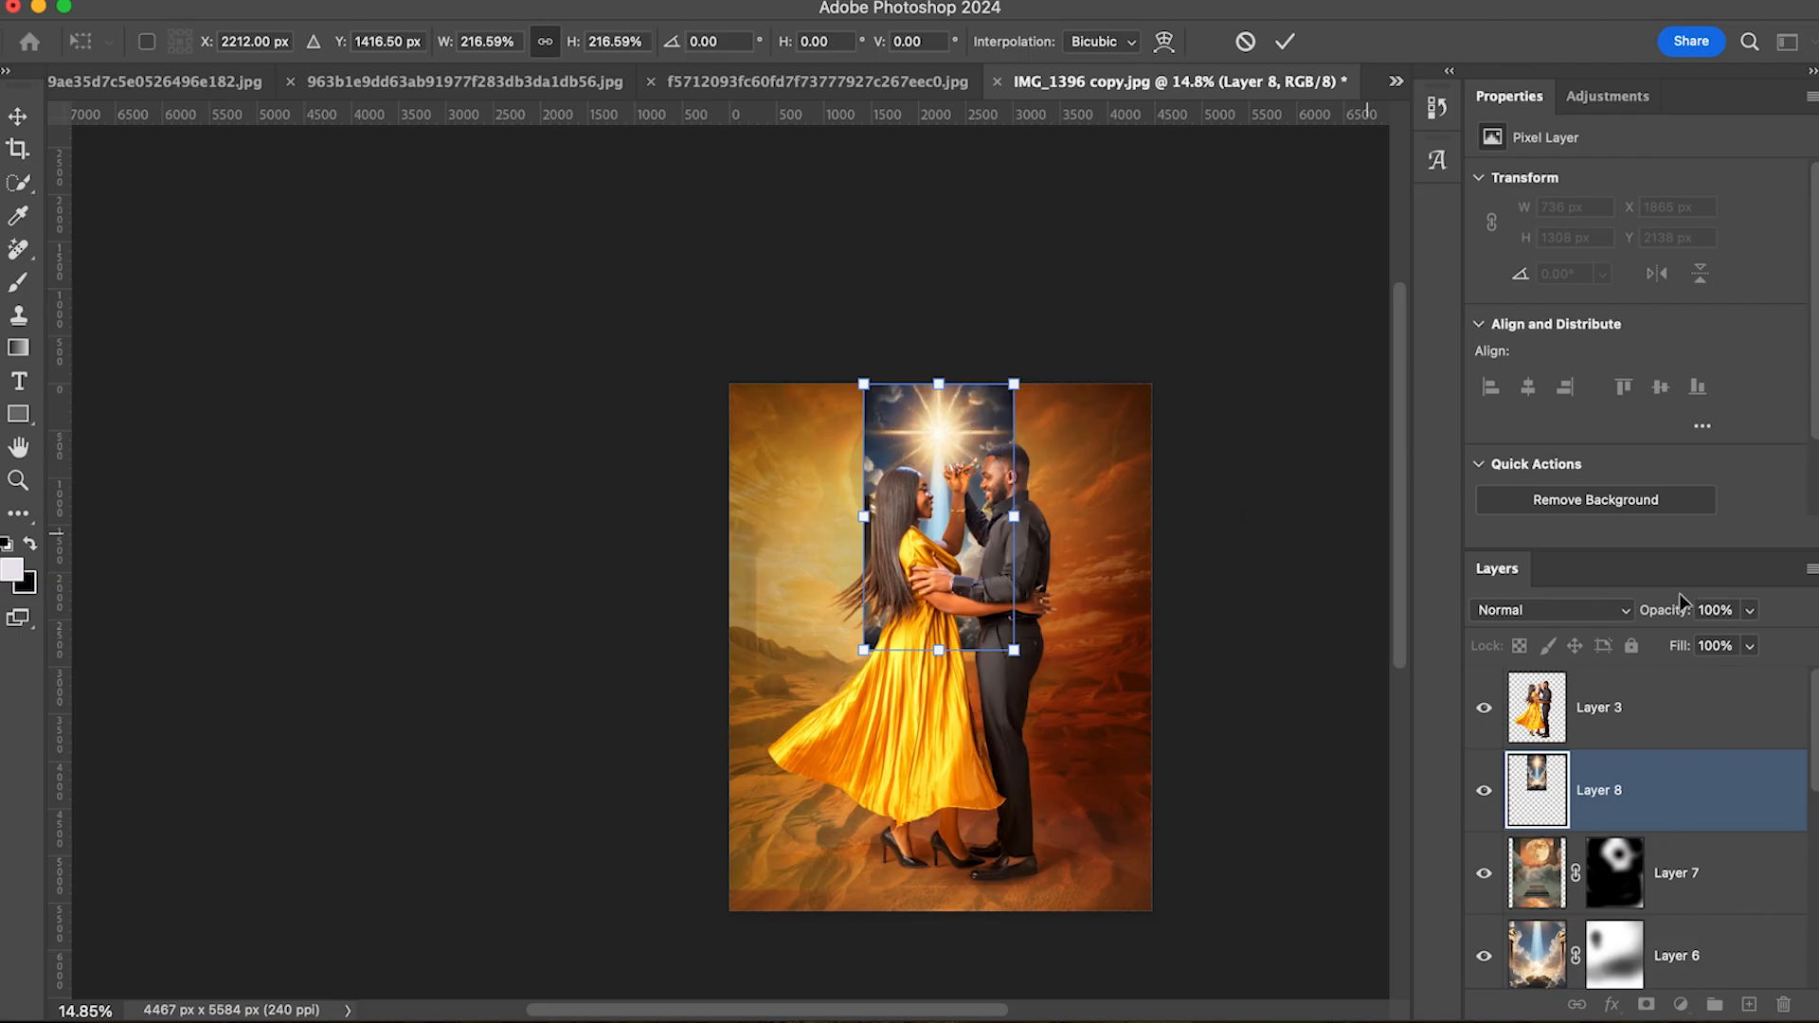
pyautogui.click(1750, 610)
pyautogui.moveTo(1711, 647); pyautogui.dragTo(1673, 645)
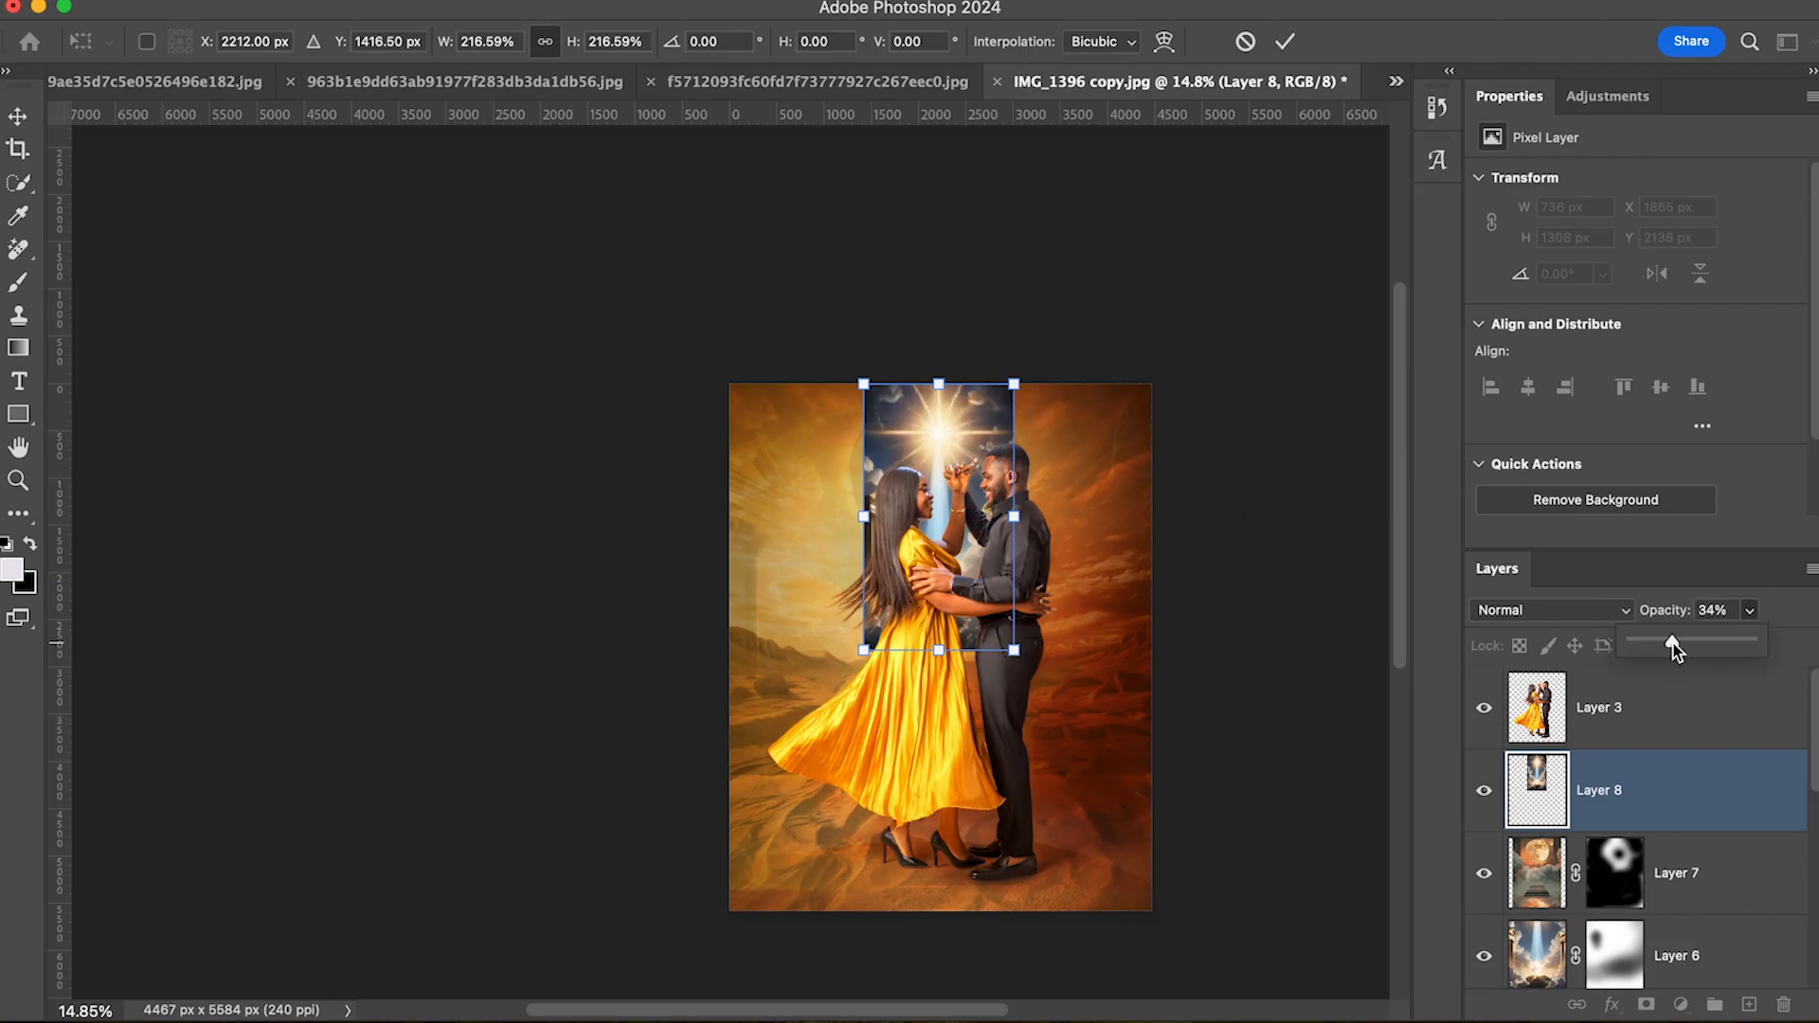
pyautogui.moveTo(1673, 644); pyautogui.dragTo(1670, 647)
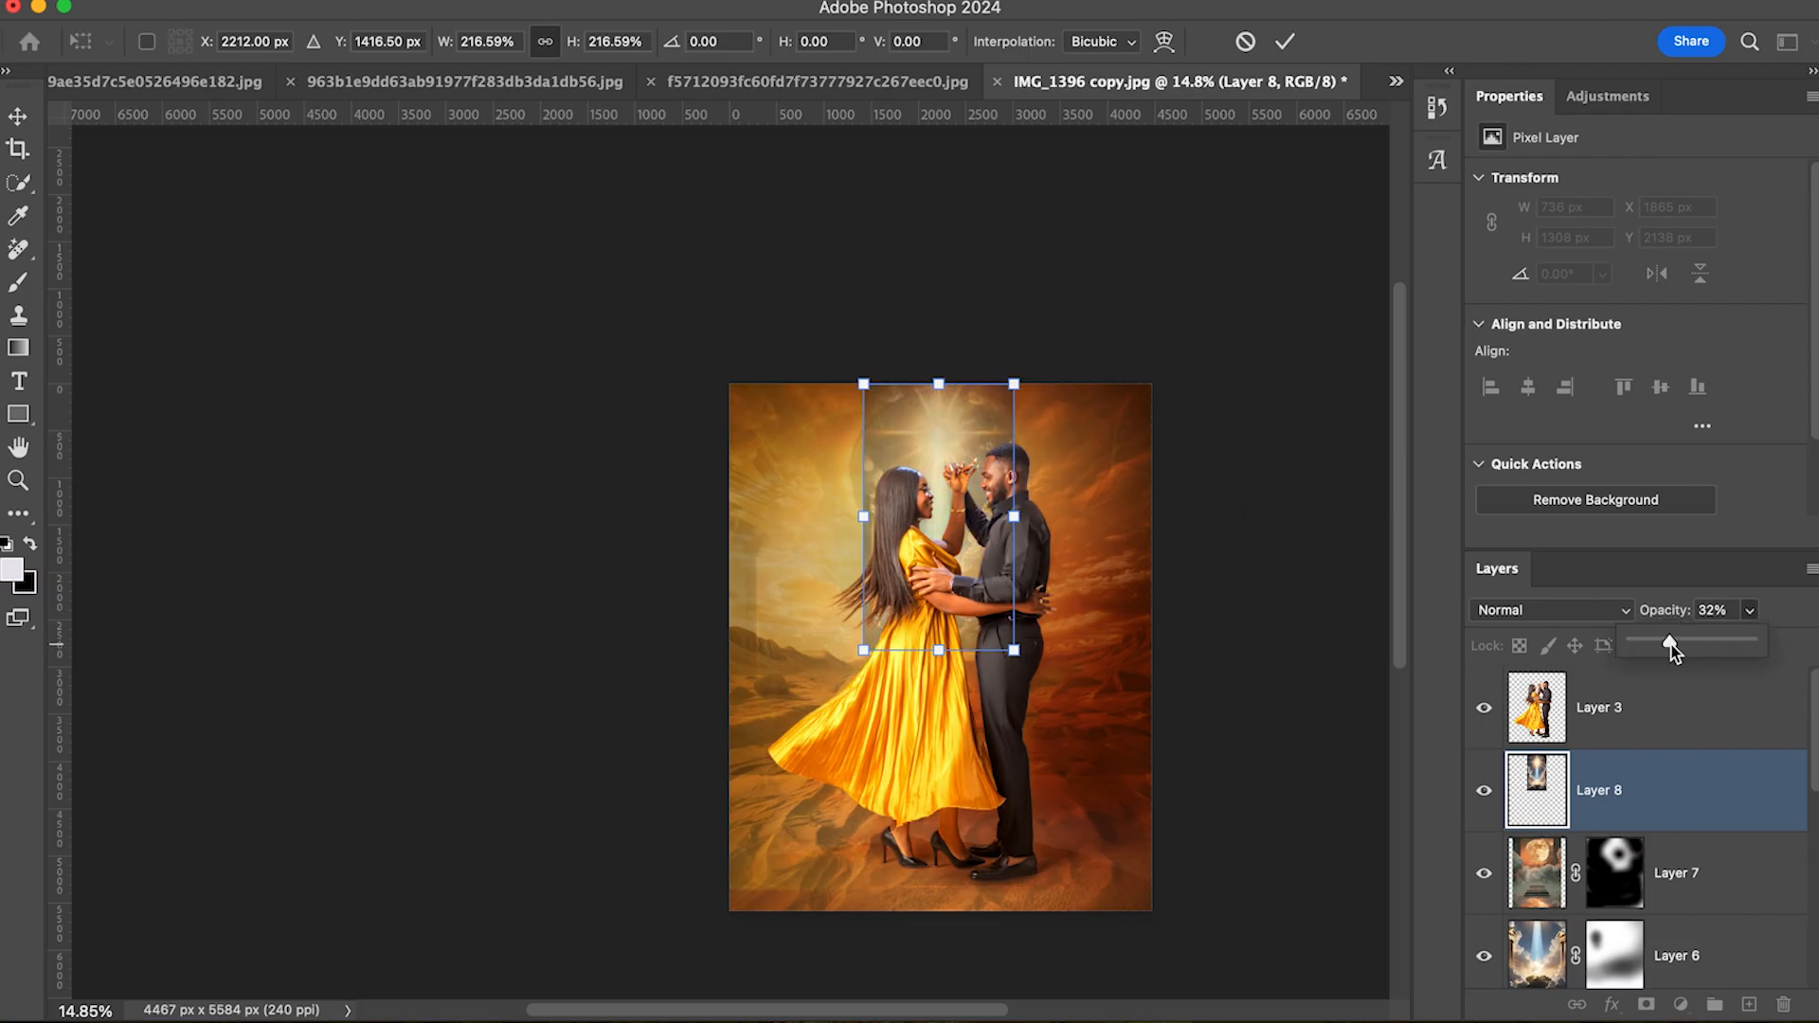
# Step: Commit the starburst image's transform and set its blend mode to Overlay
pyautogui.click(1532, 611)
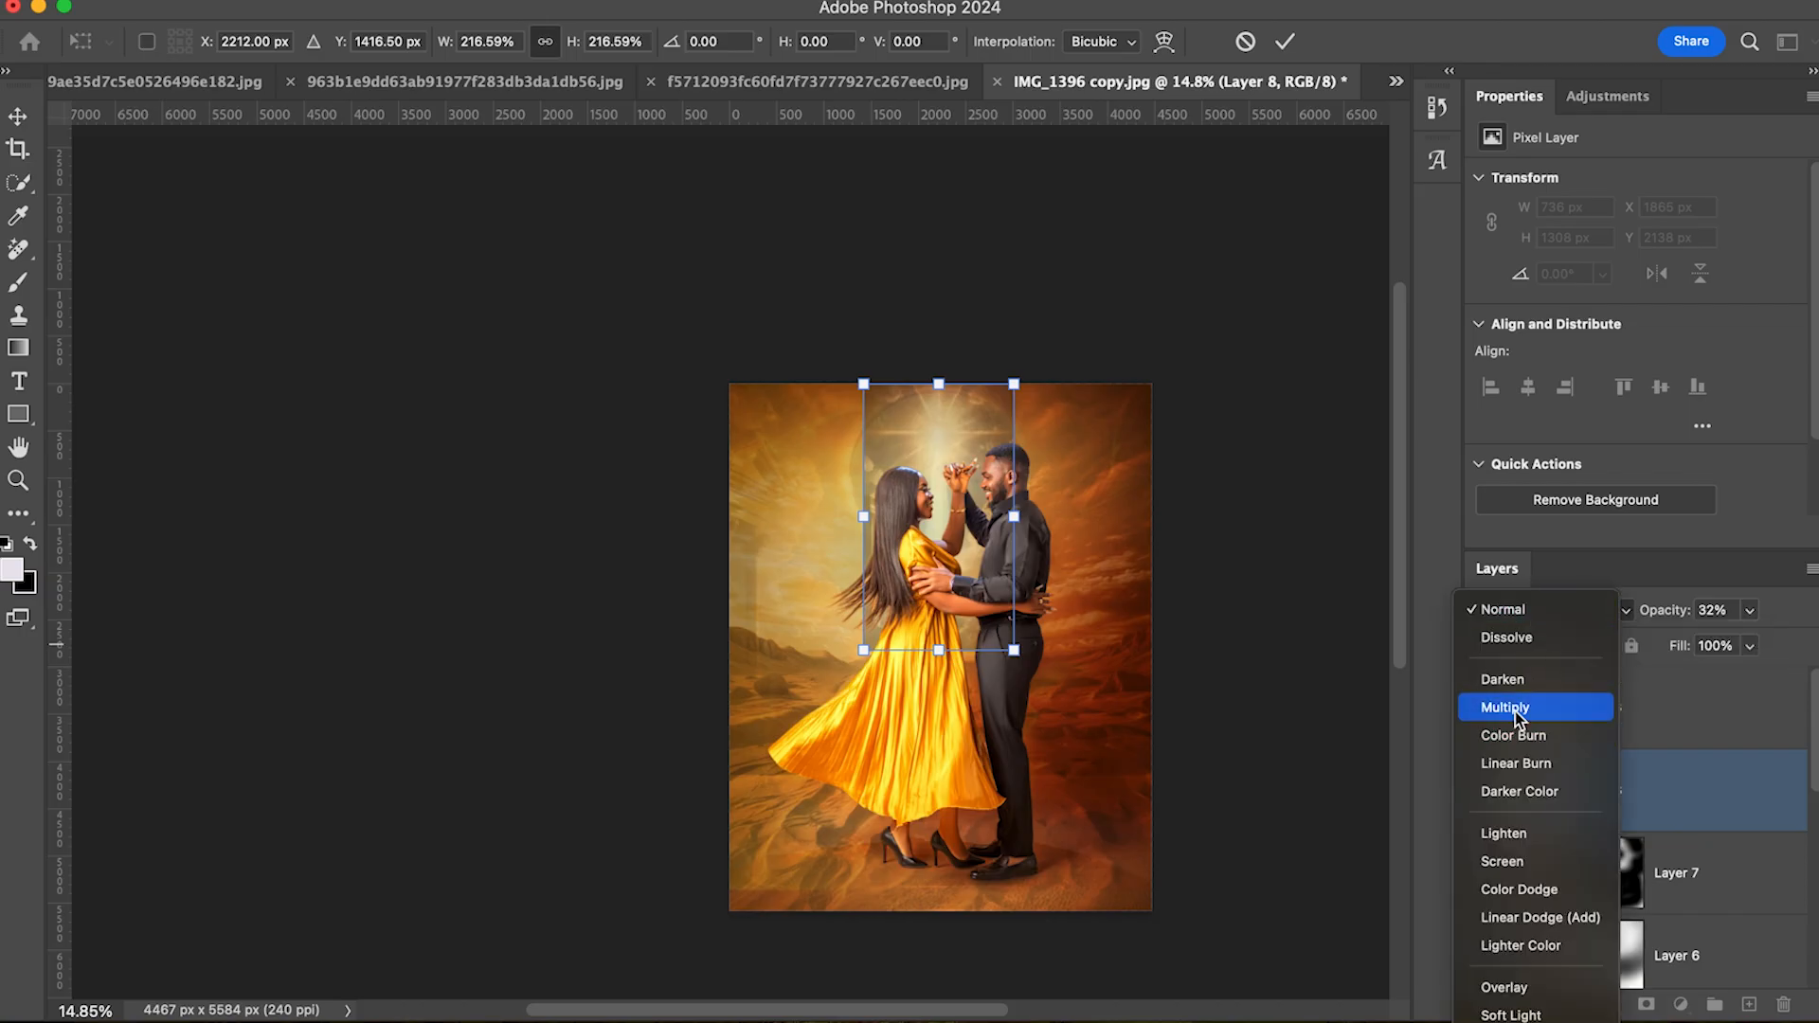
pyautogui.click(1284, 43)
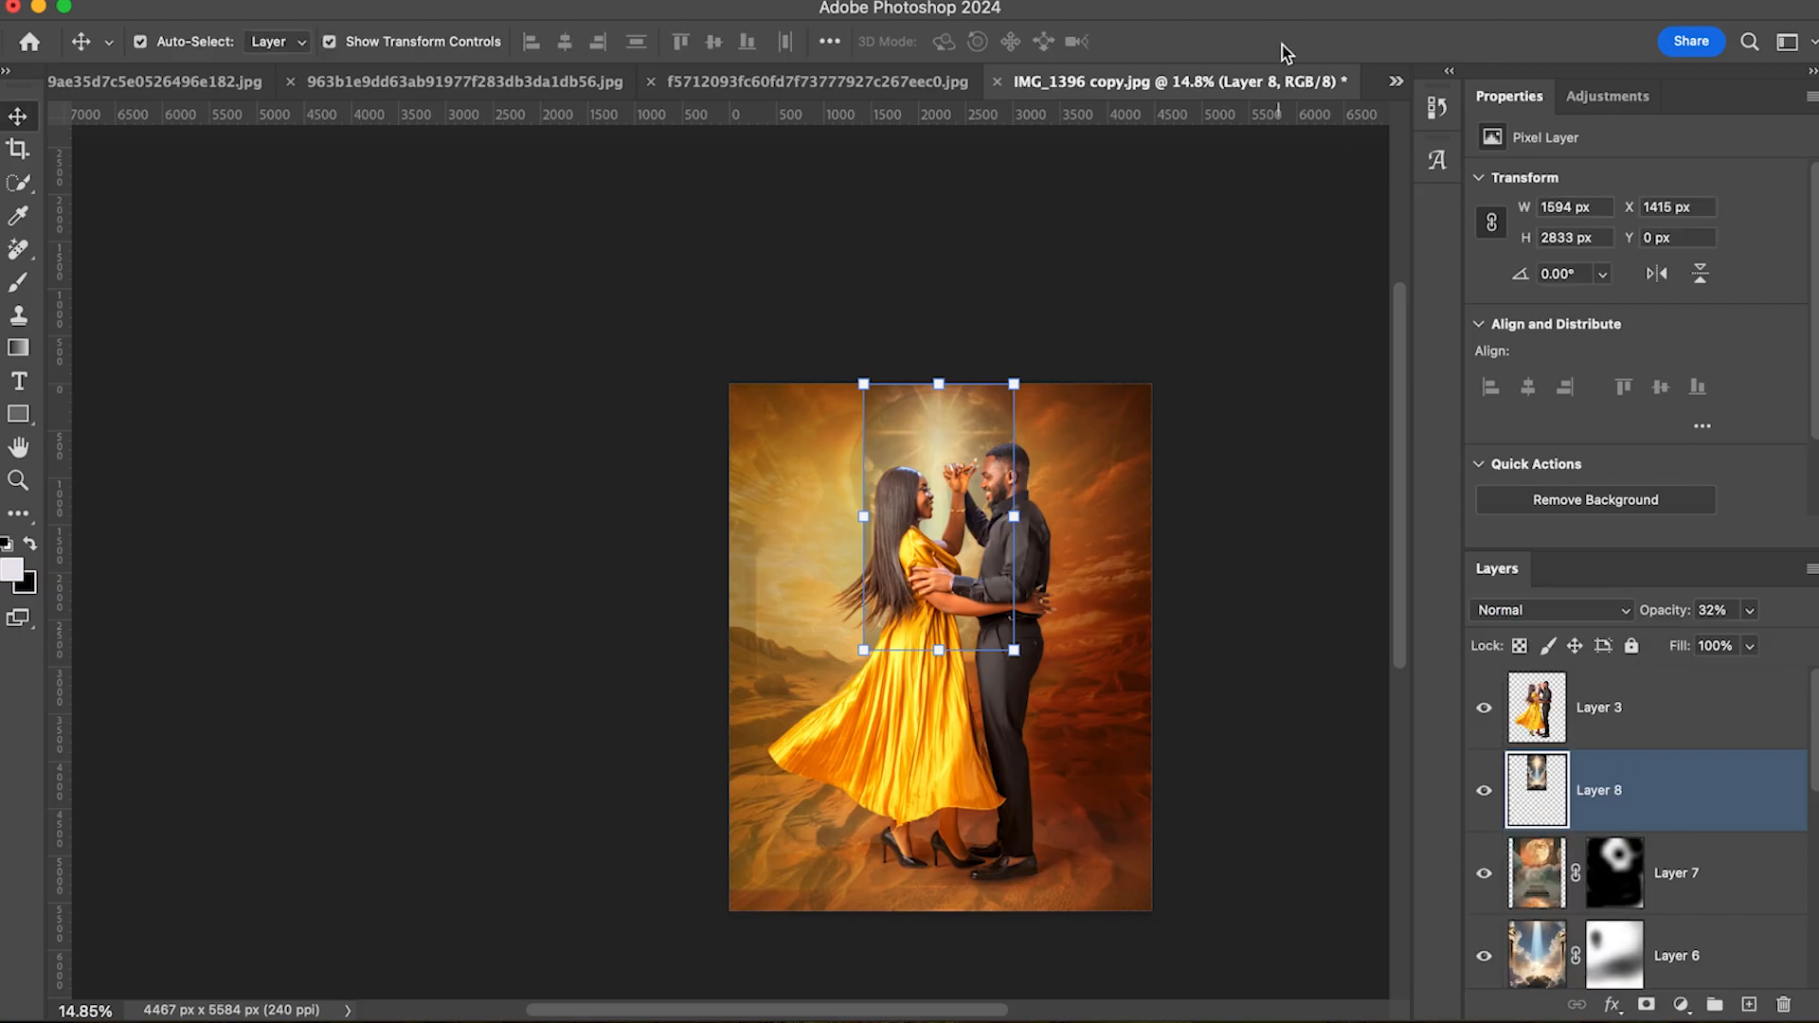
pyautogui.click(1557, 614)
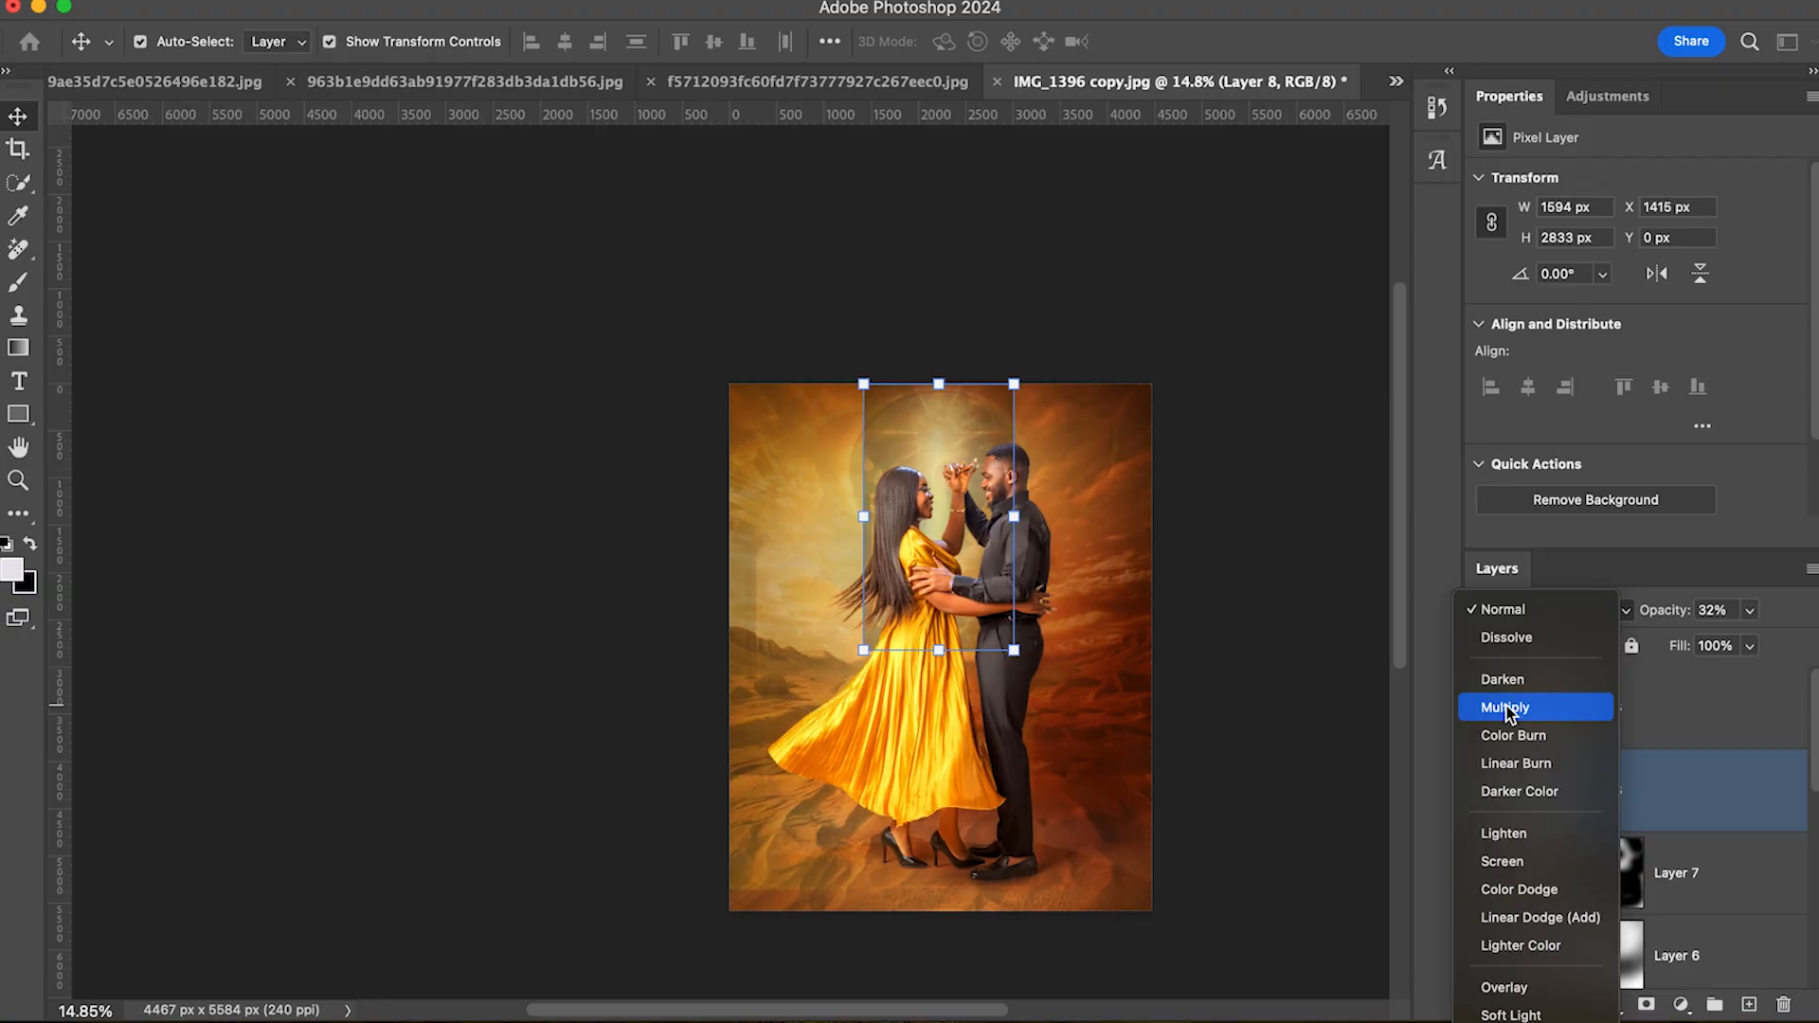
pyautogui.click(1515, 987)
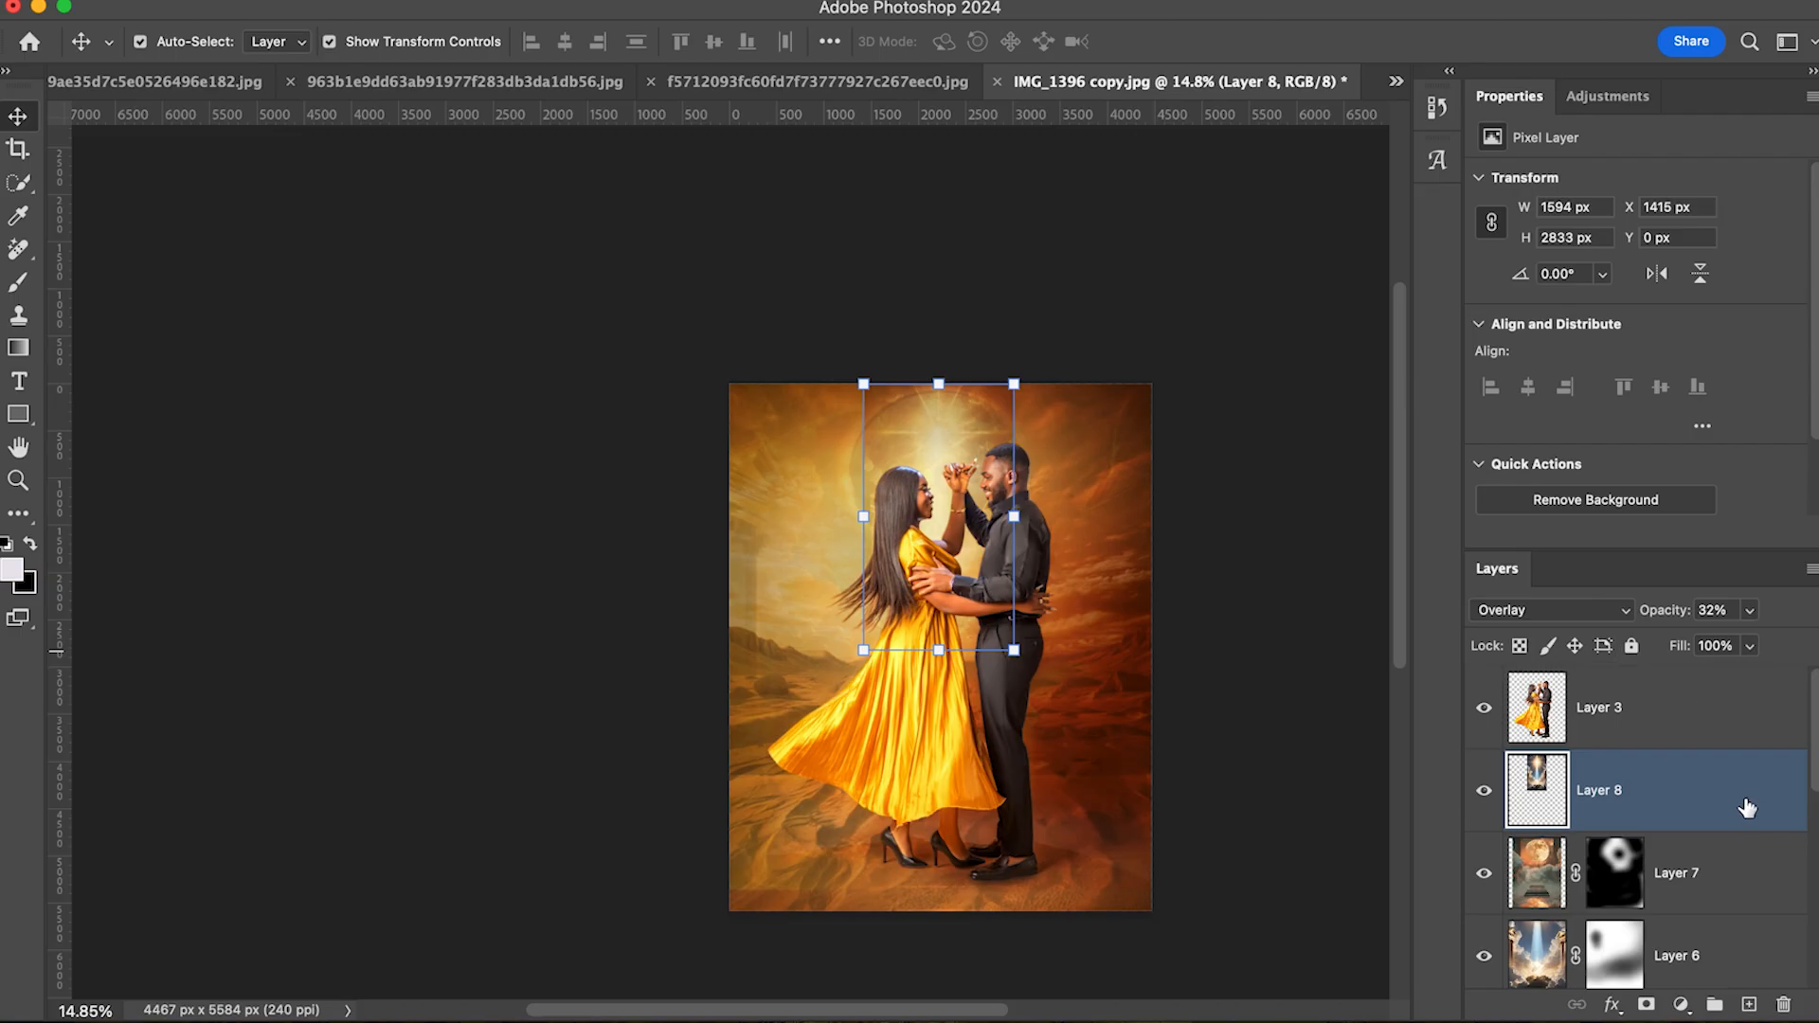
# Step: Lower the starburst layer's opacity to 10% and compare the composite with the layer hidden
pyautogui.click(1753, 612)
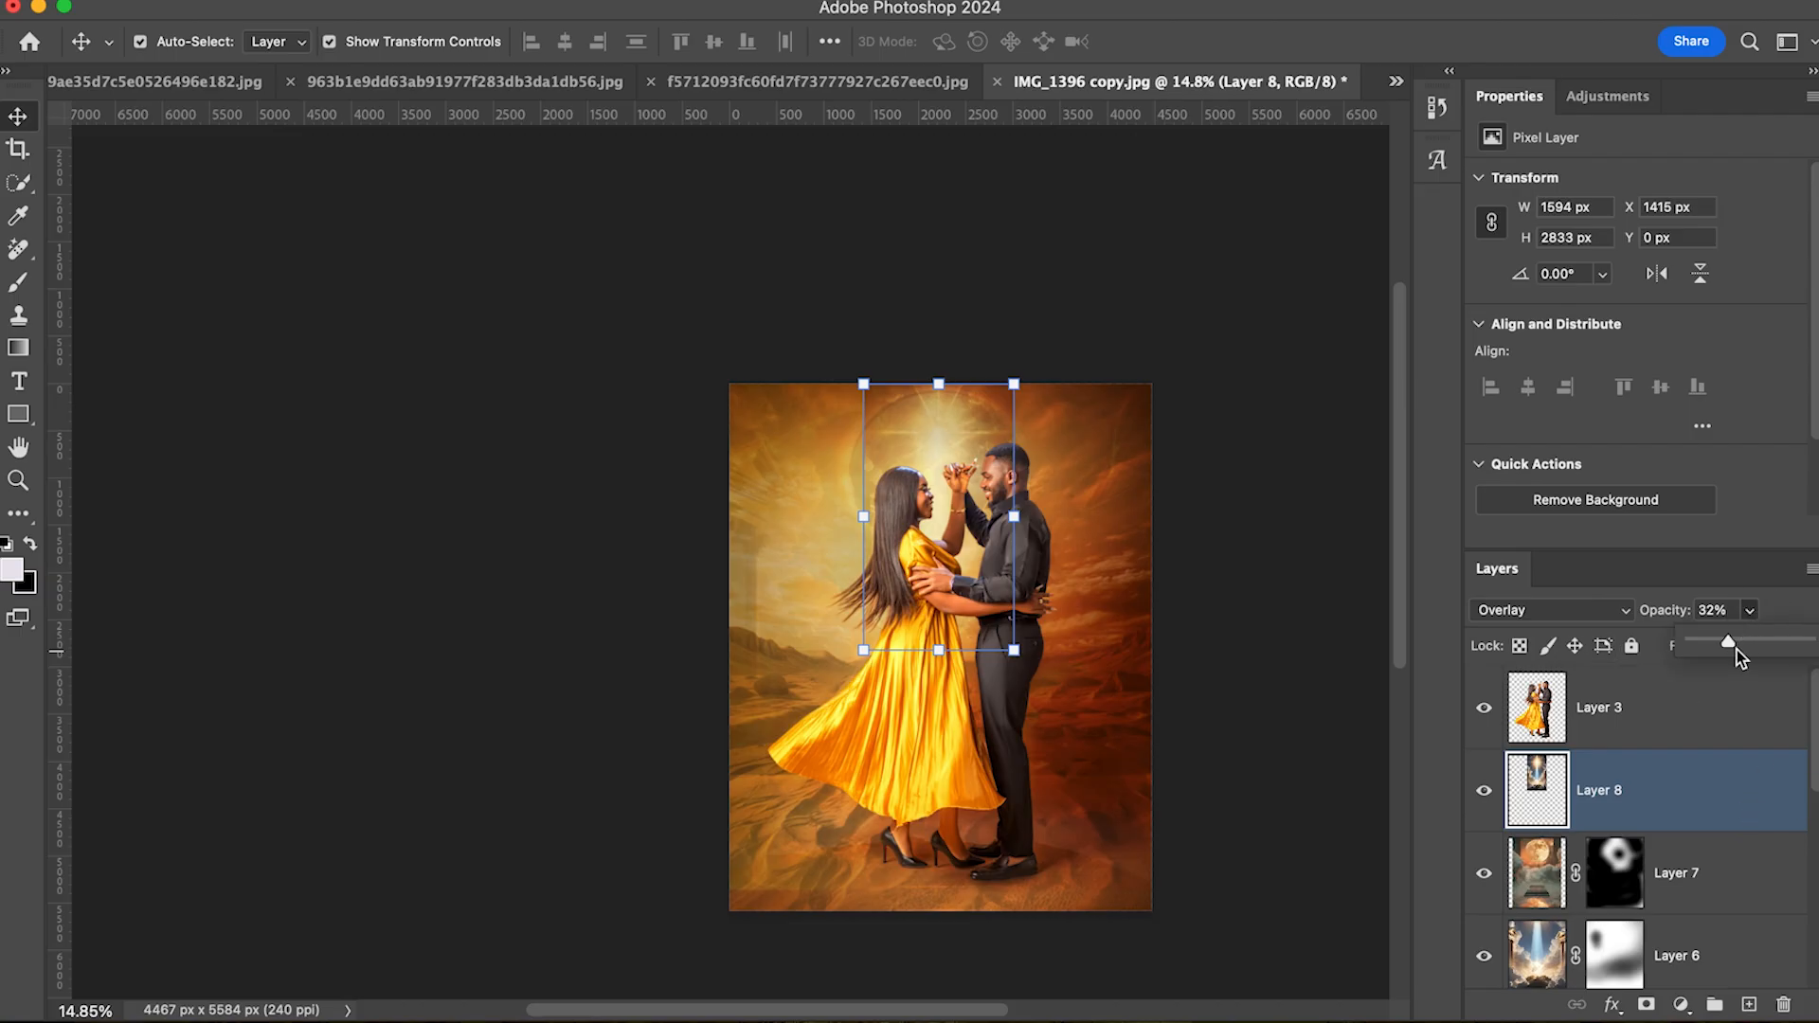
pyautogui.moveTo(1727, 648); pyautogui.dragTo(1717, 652)
pyautogui.moveTo(1716, 644); pyautogui.dragTo(1714, 644)
pyautogui.moveTo(1711, 646); pyautogui.dragTo(1707, 646)
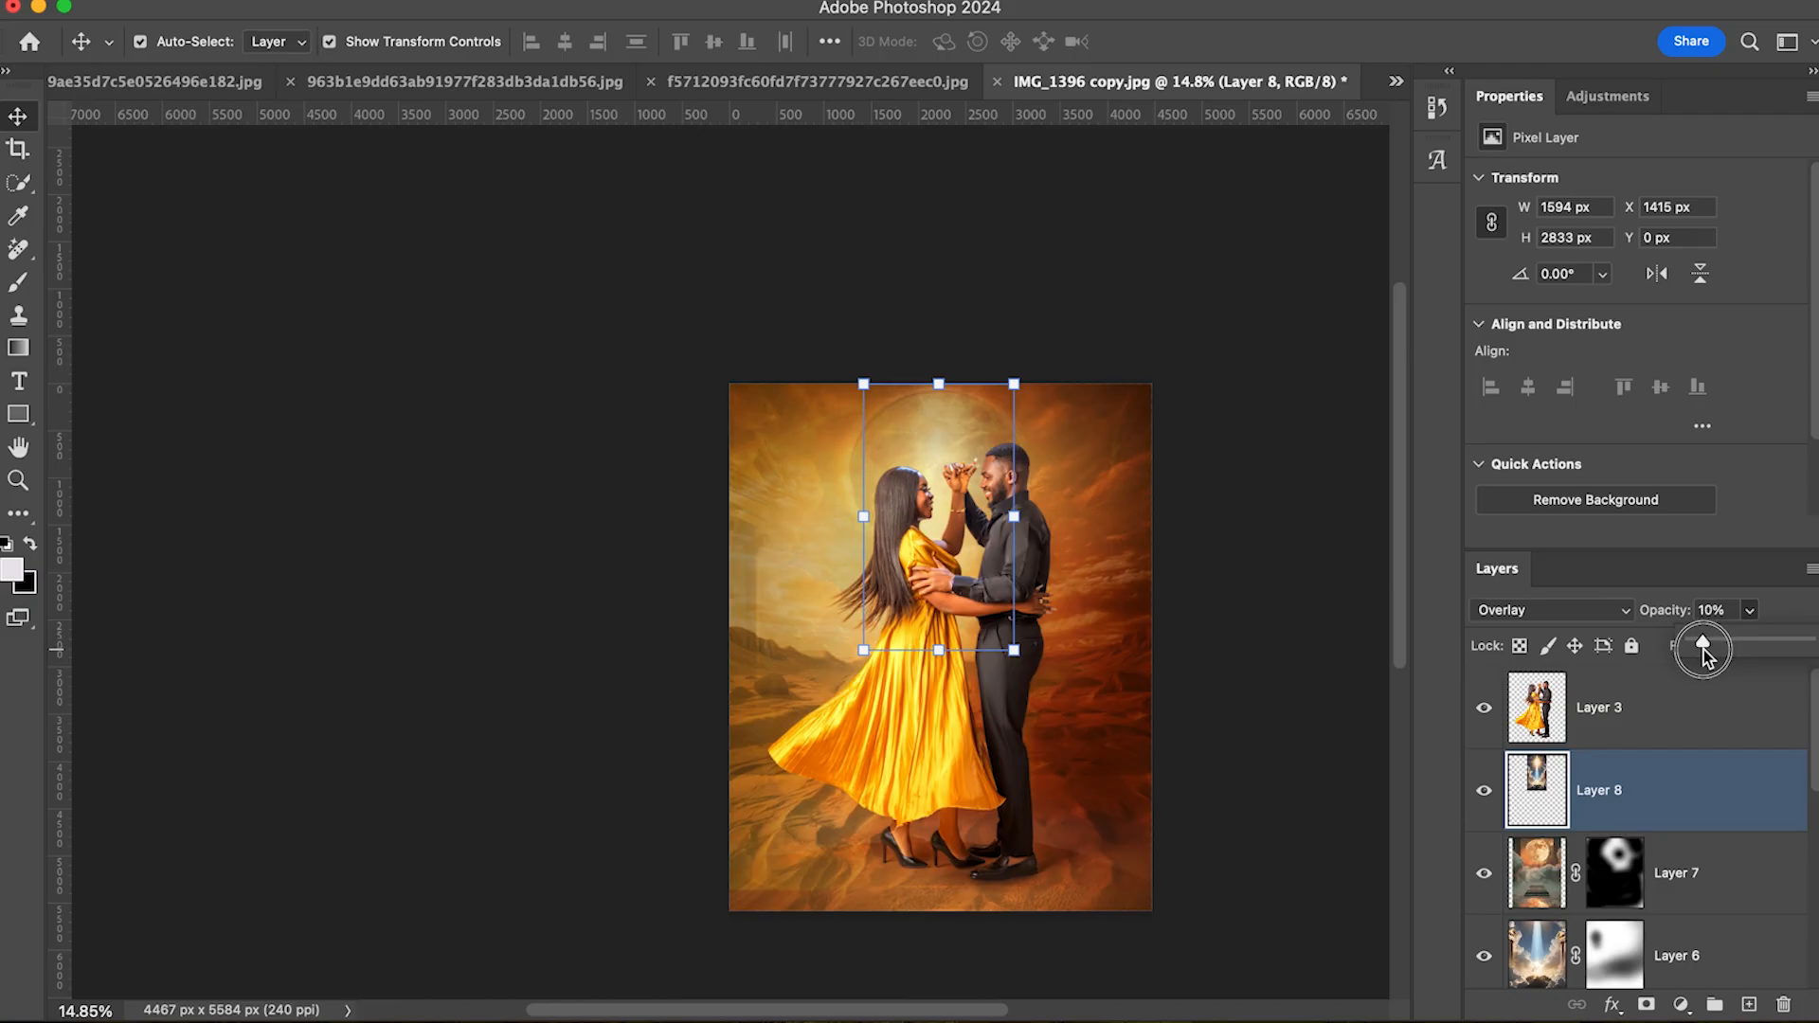
pyautogui.click(1485, 794)
pyautogui.click(1485, 794)
pyautogui.click(1486, 794)
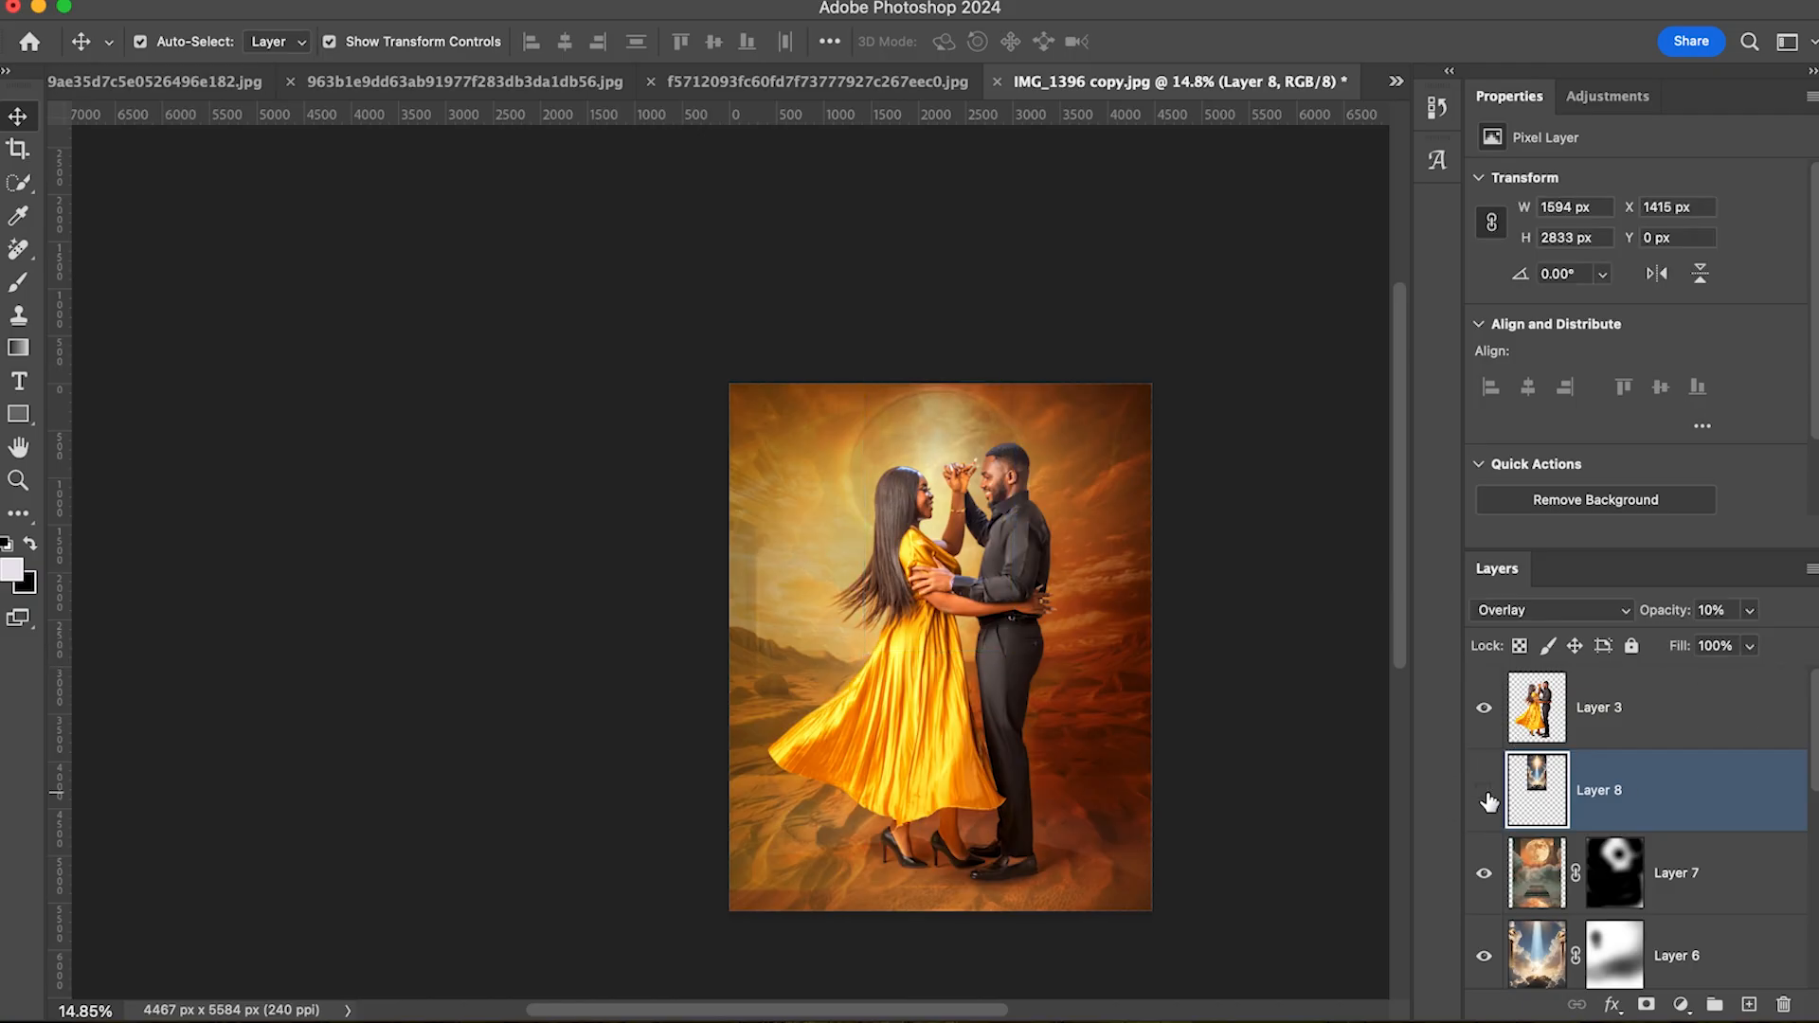
pyautogui.click(1485, 794)
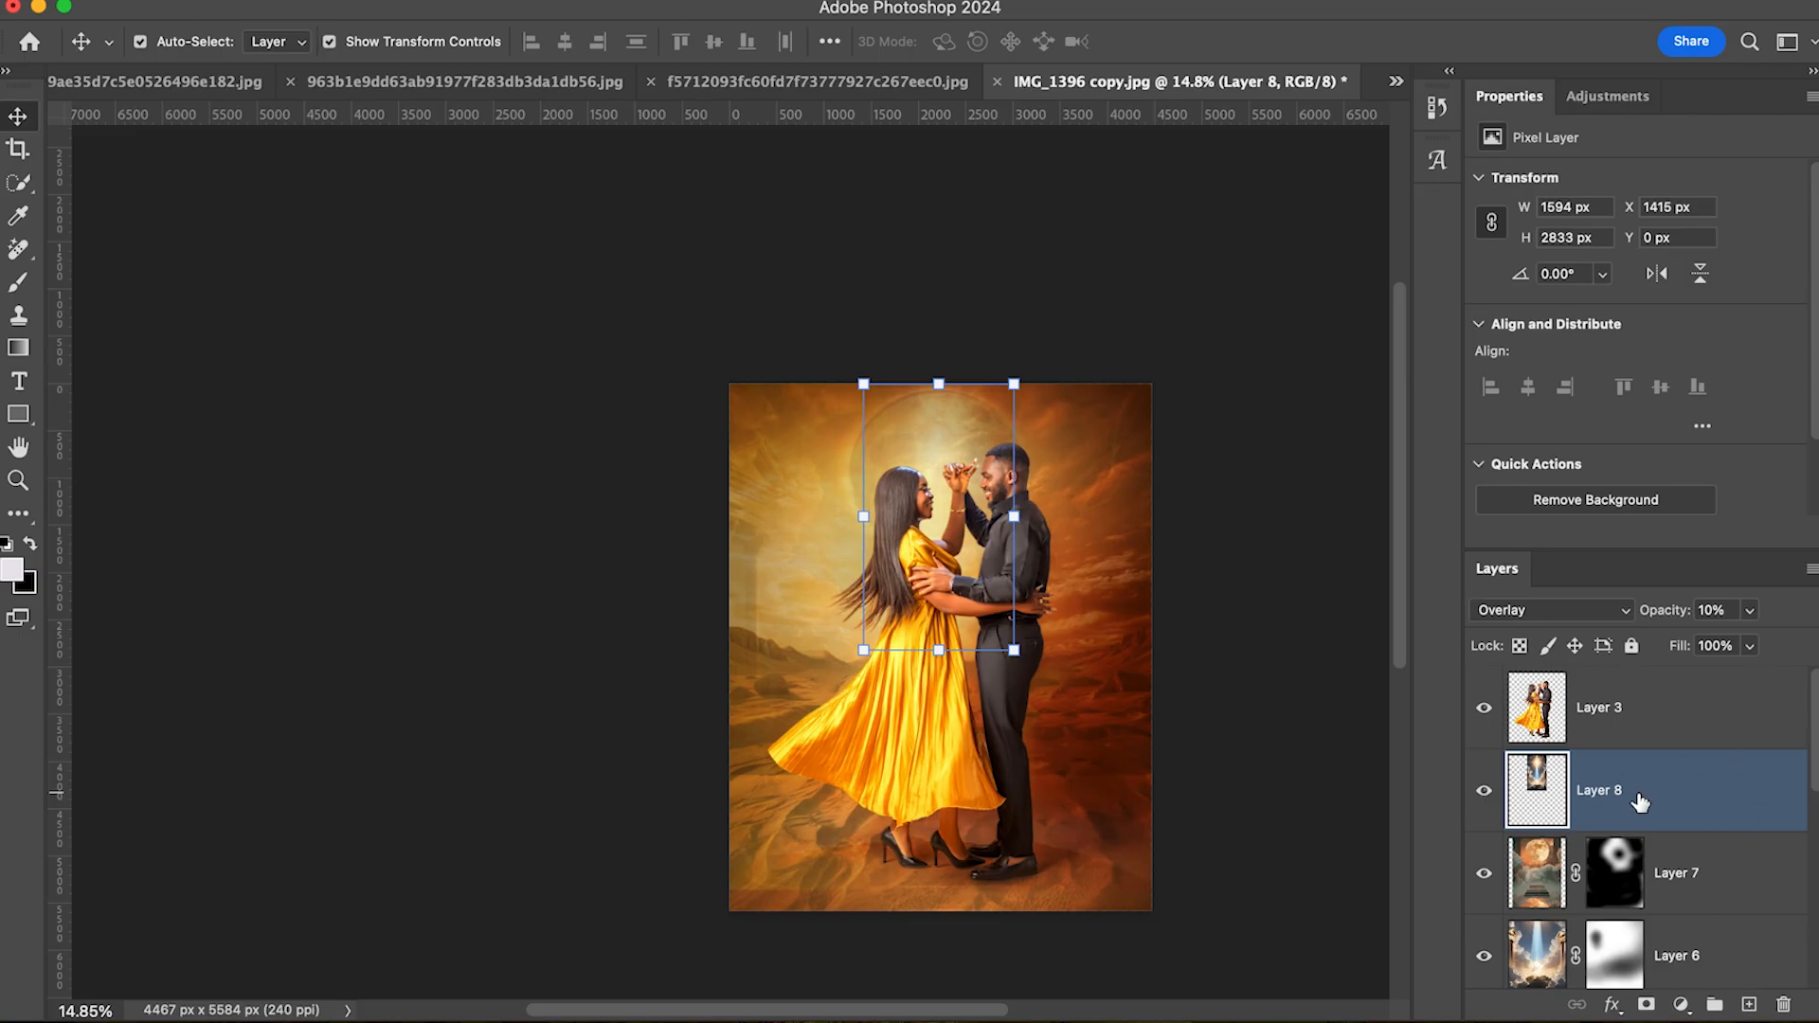
# Step: Add a layer mask to the starburst layer, brush out its upper corners, and compare with the layer hidden
pyautogui.click(1646, 1004)
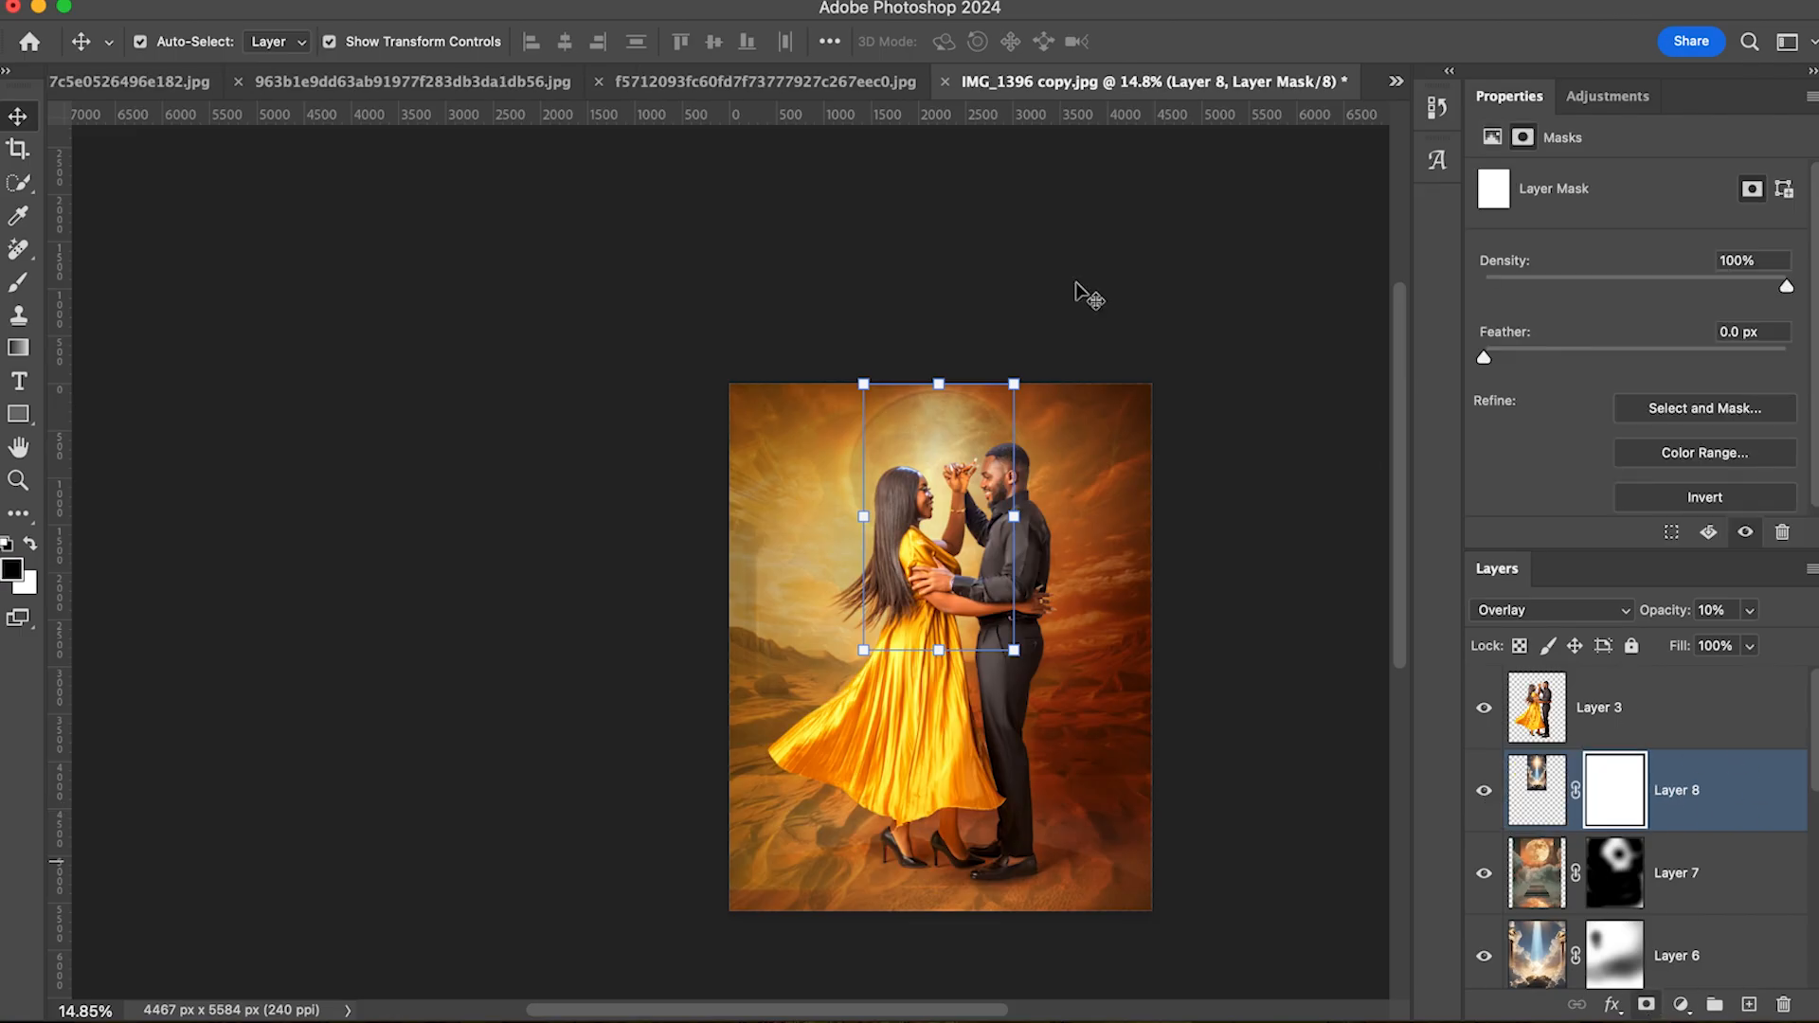
pyautogui.click(20, 287)
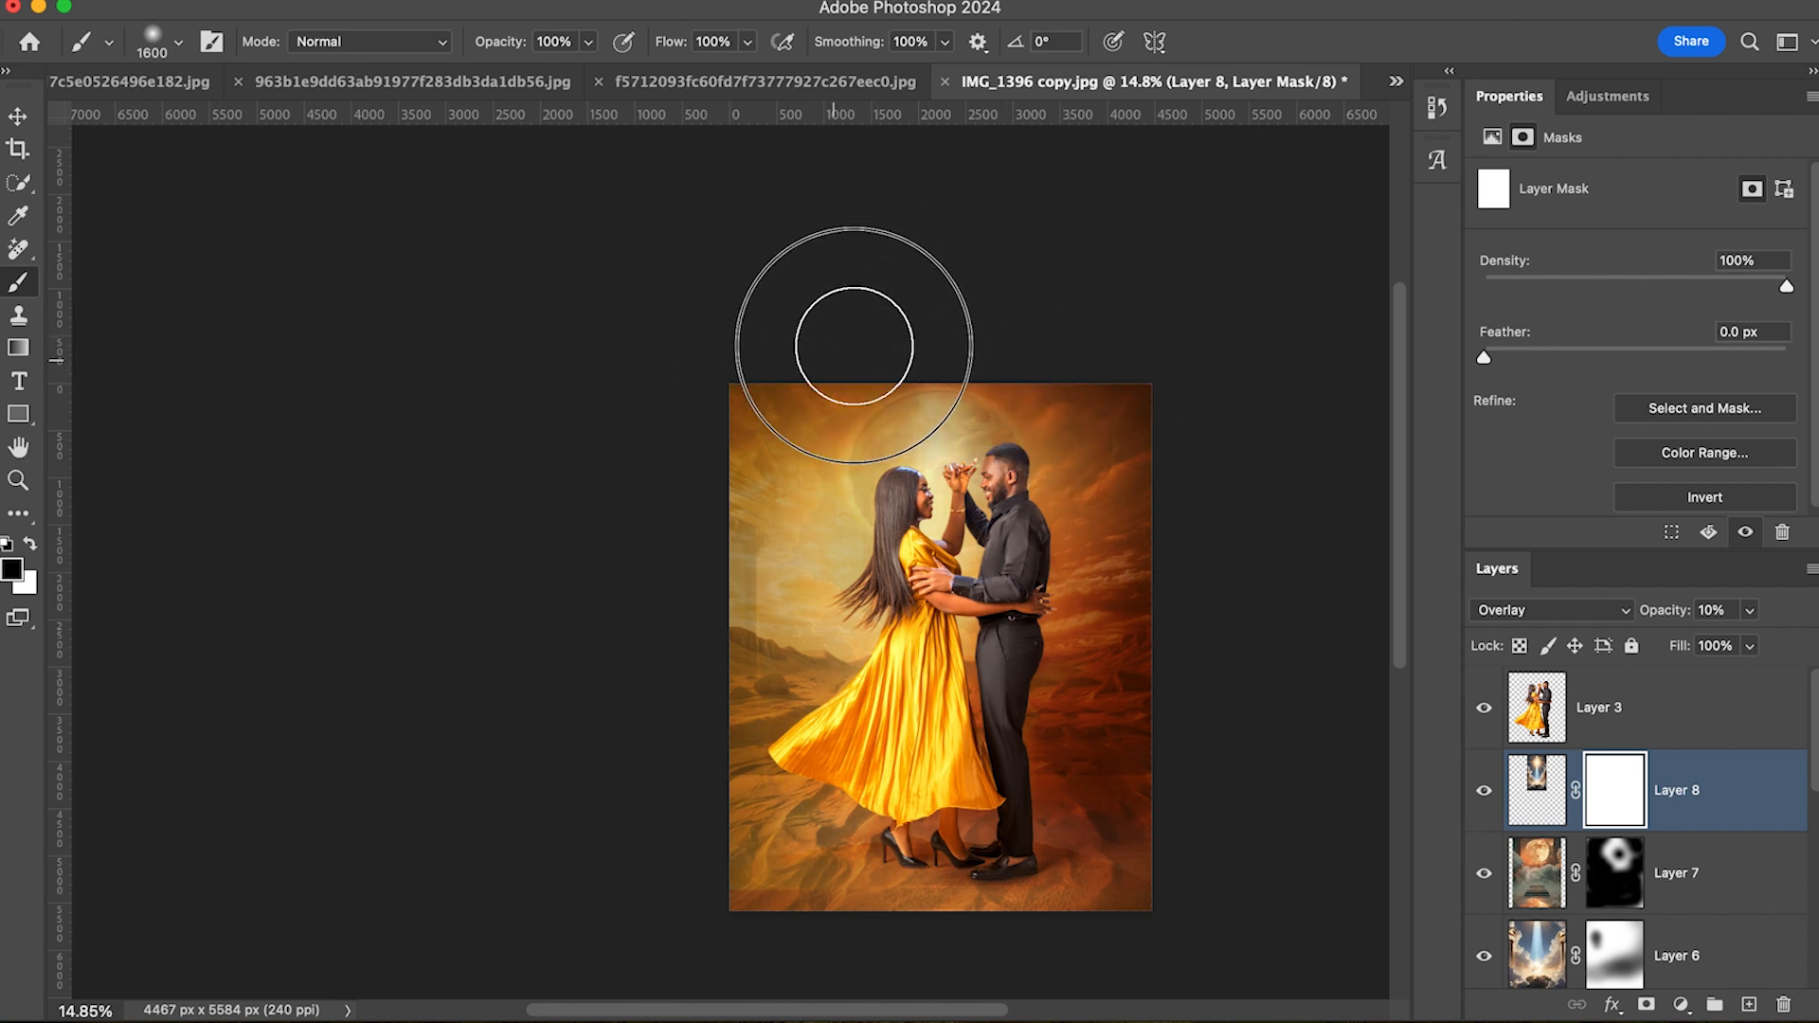
pyautogui.moveTo(812, 373); pyautogui.dragTo(828, 398)
pyautogui.moveTo(830, 473); pyautogui.dragTo(826, 470)
pyautogui.moveTo(1066, 394); pyautogui.dragTo(1088, 452)
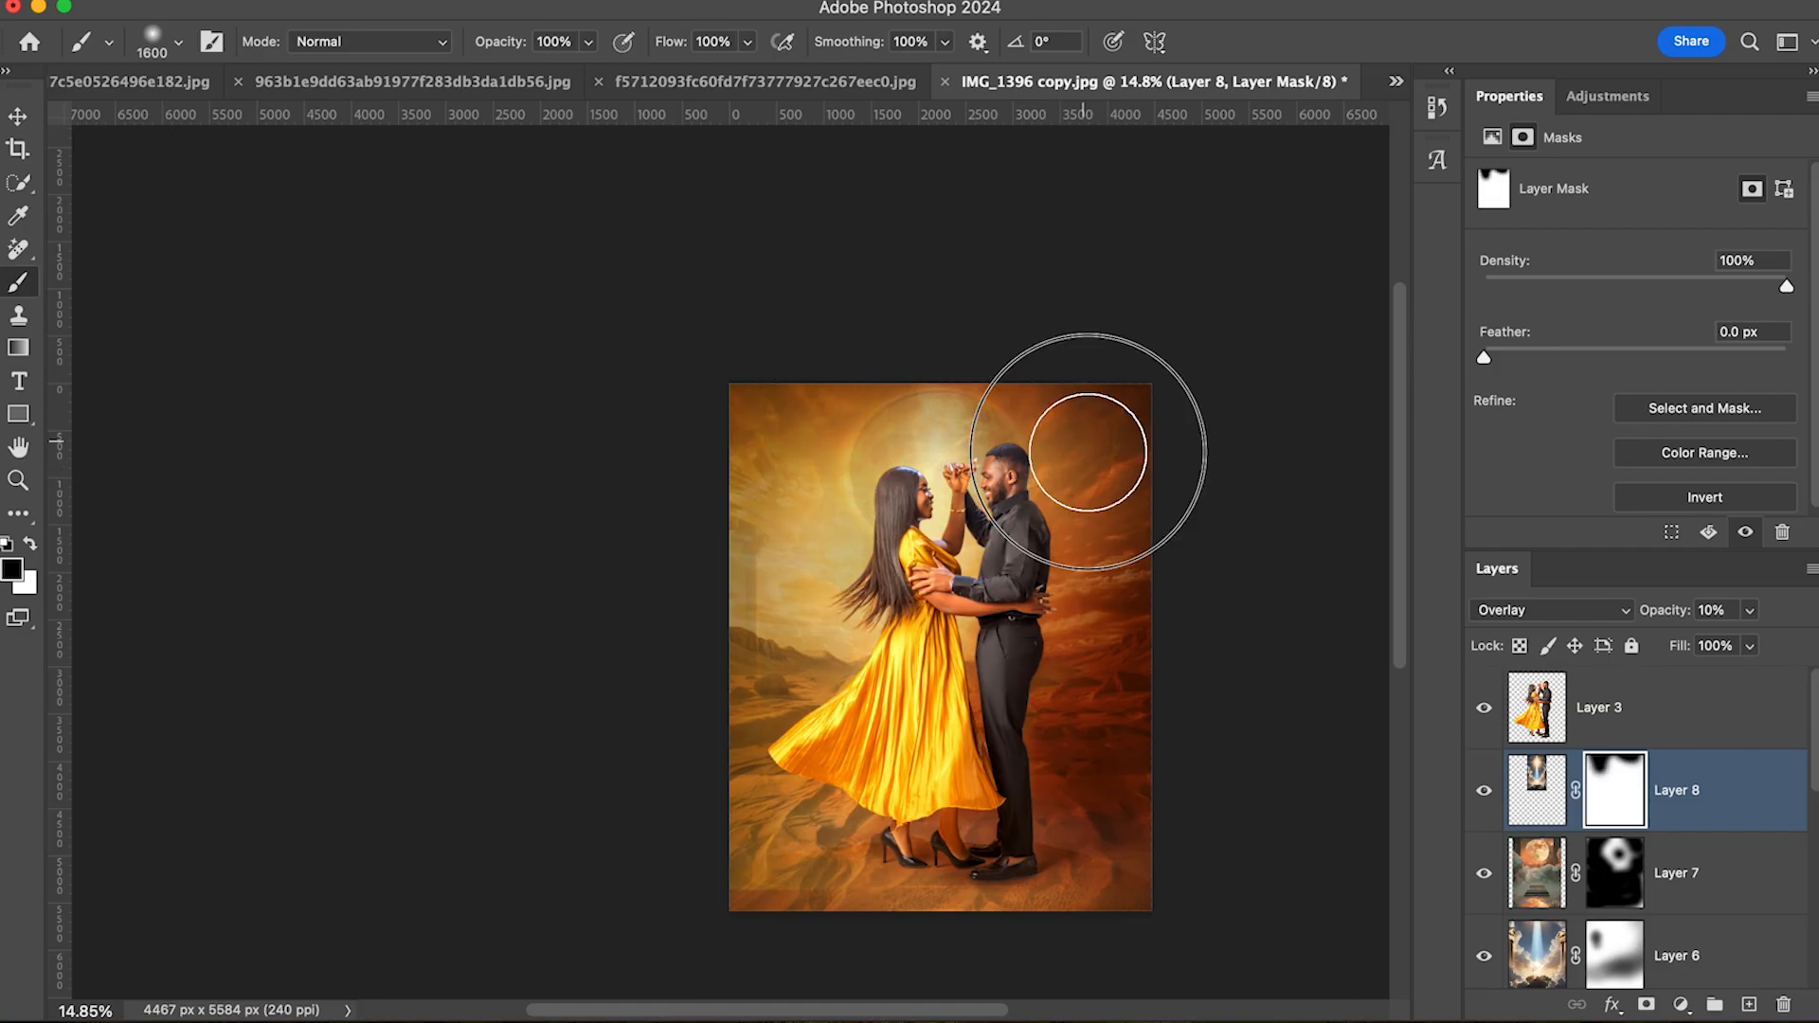
pyautogui.click(1483, 796)
pyautogui.click(1484, 796)
# Step: Raise the starburst layer's opacity to 15% and compare the composite with the layer hidden
pyautogui.click(1752, 611)
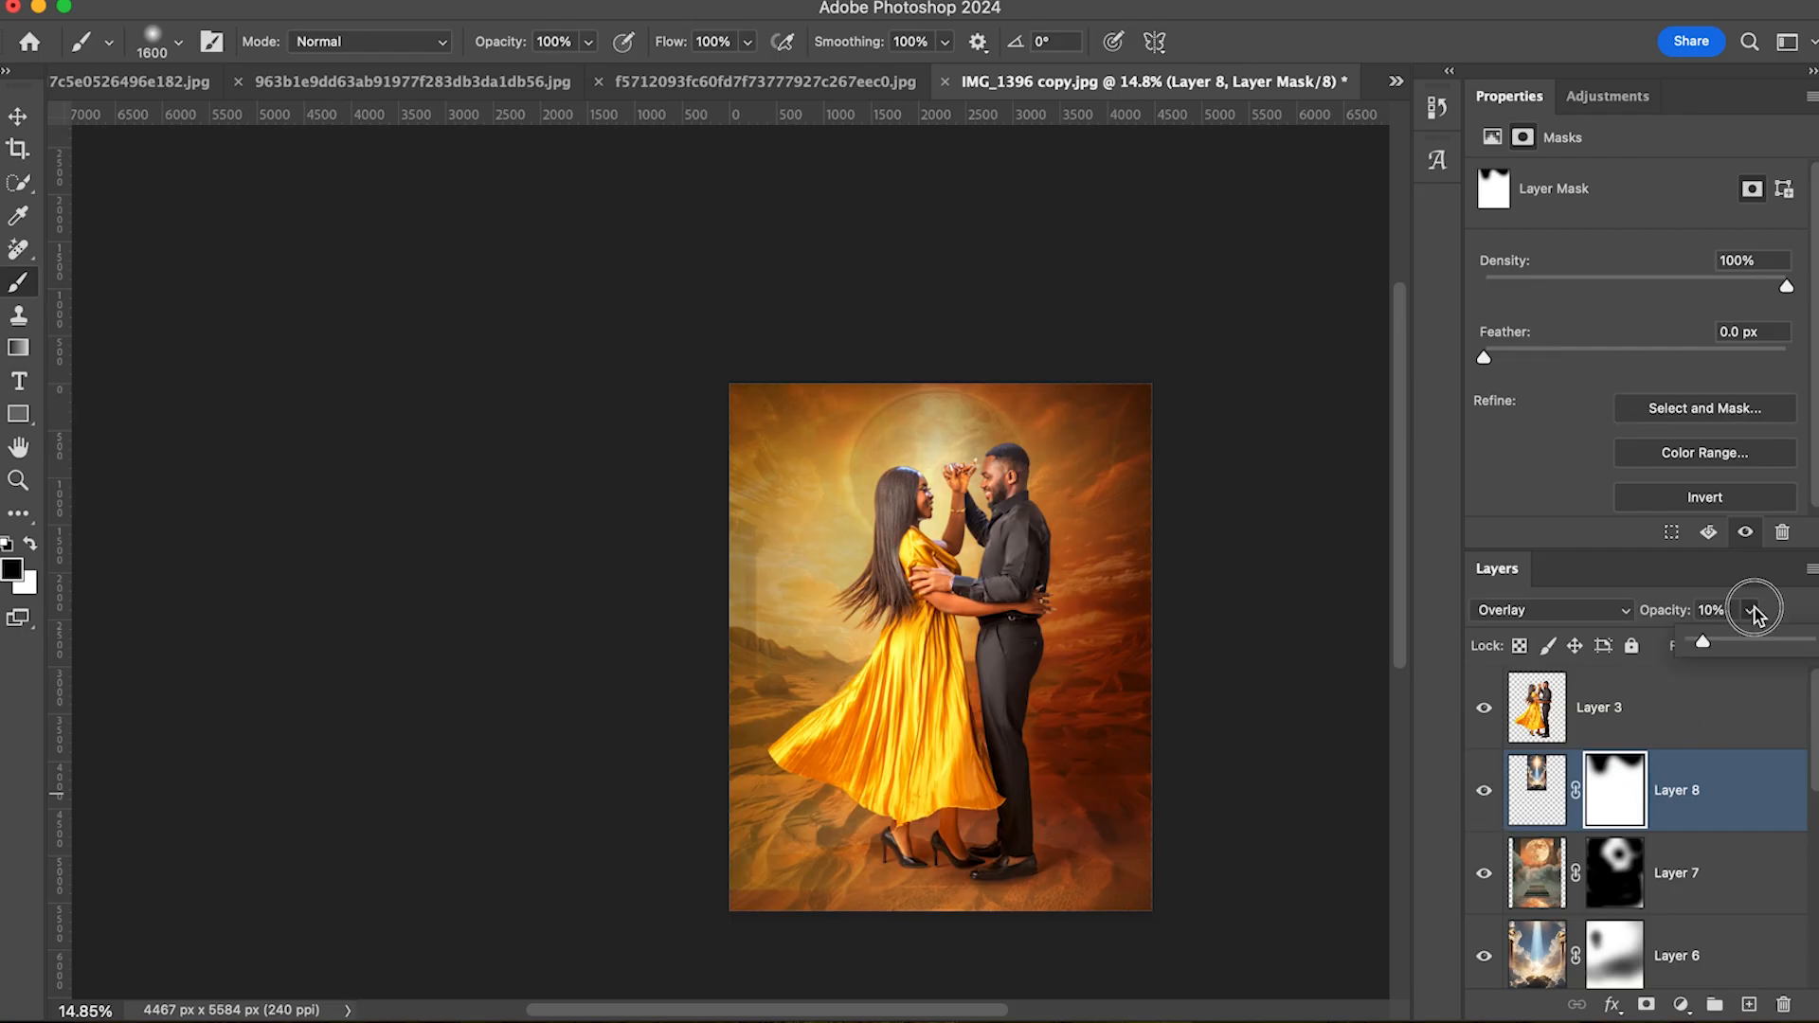
pyautogui.moveTo(1703, 642); pyautogui.dragTo(1708, 643)
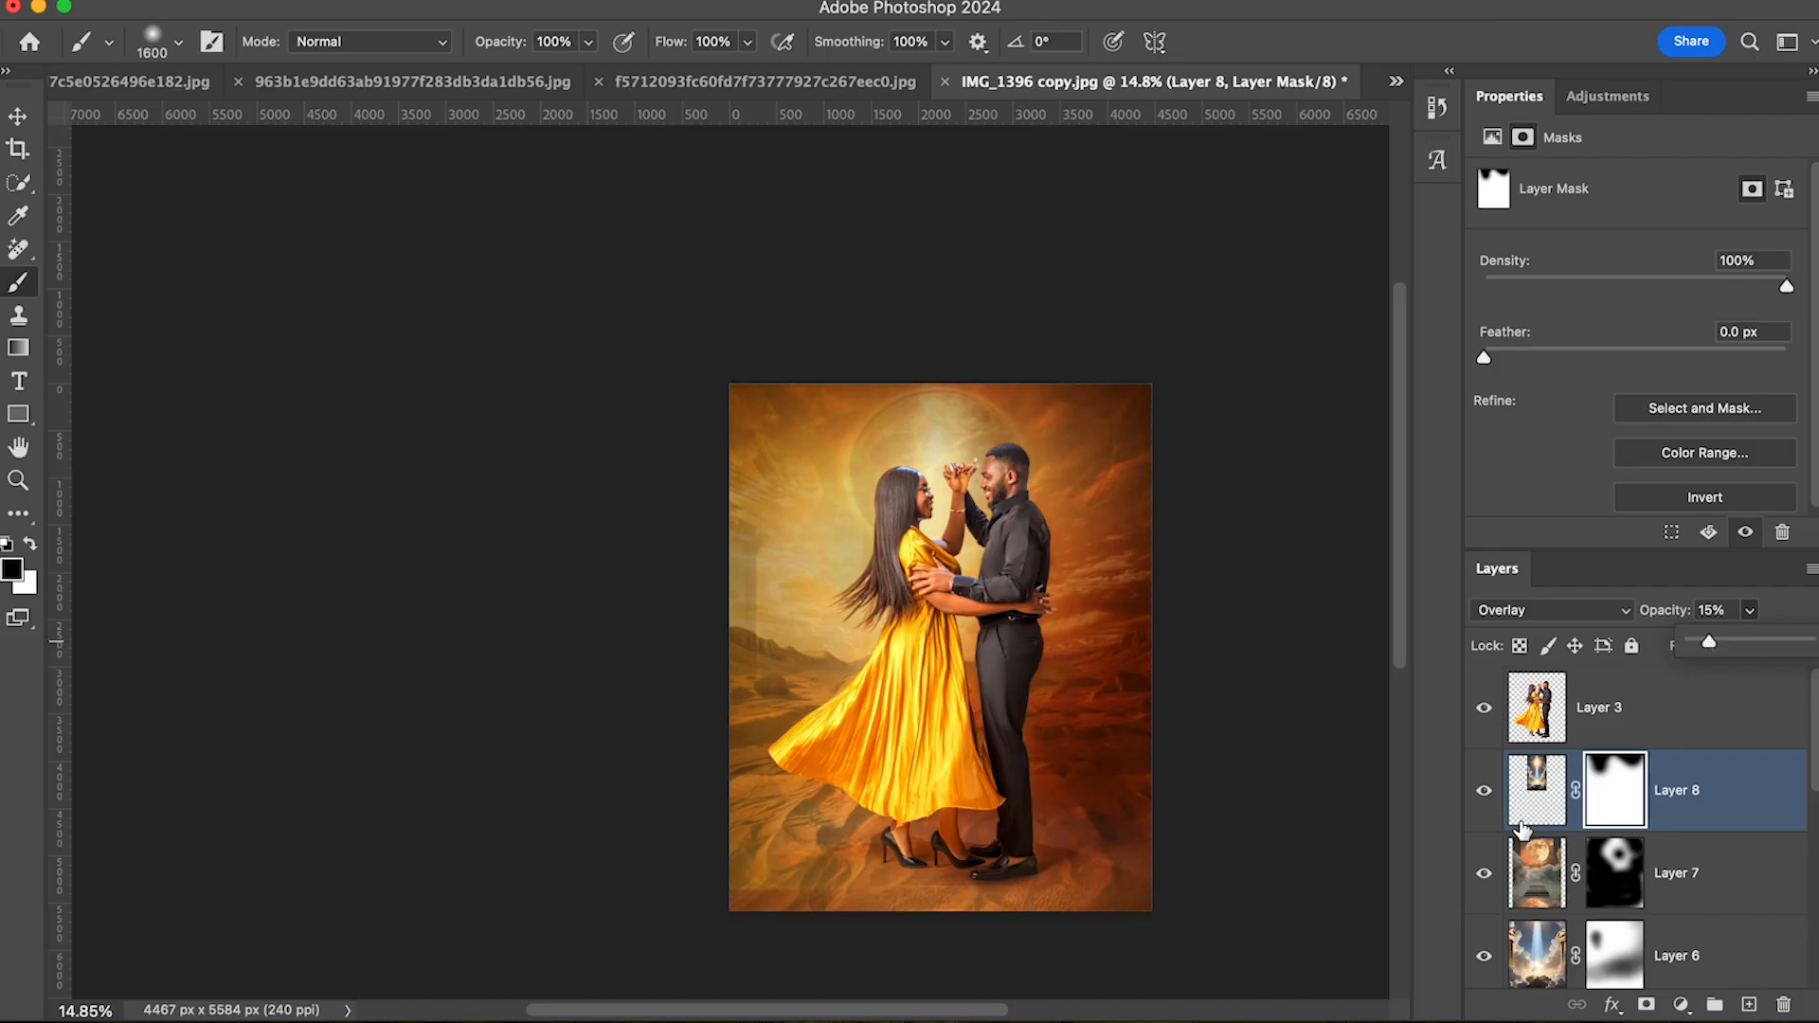
pyautogui.click(1484, 793)
pyautogui.click(1484, 794)
pyautogui.click(1484, 794)
pyautogui.click(1483, 794)
pyautogui.click(1483, 794)
pyautogui.click(1484, 794)
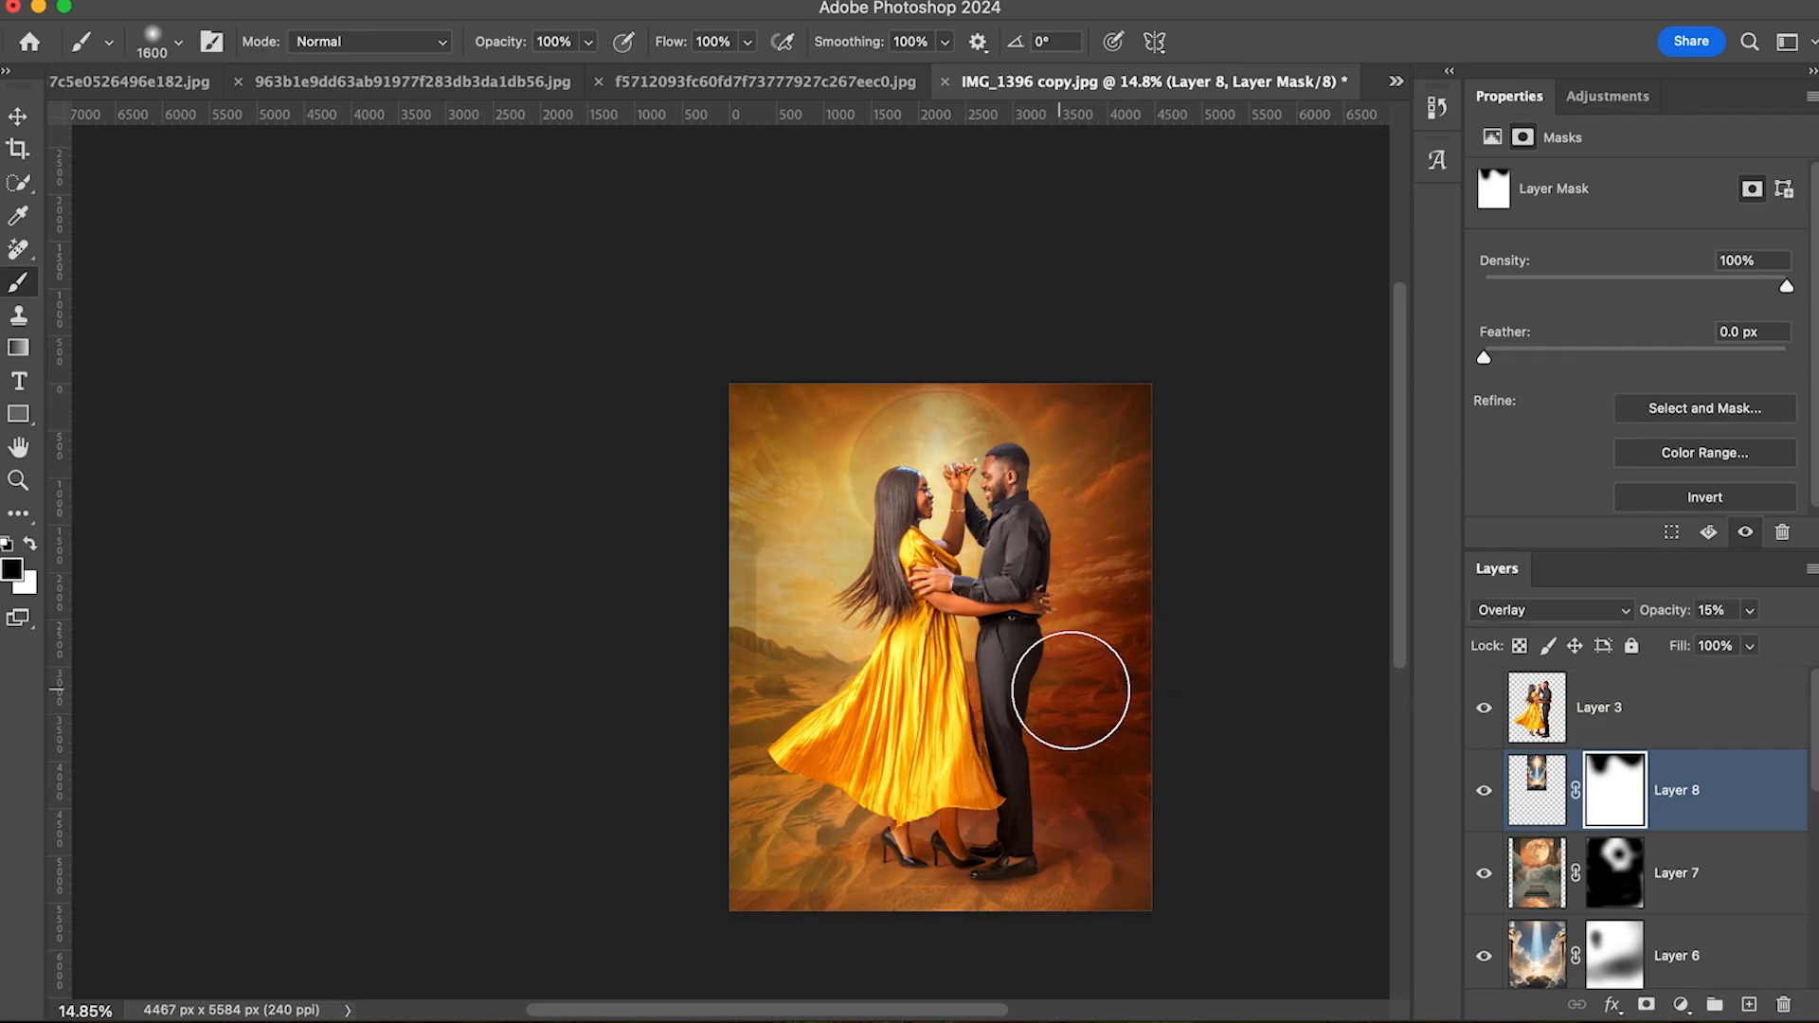
pyautogui.hscroll(3, 1005, 536)
pyautogui.scroll(-1, 1004, 535)
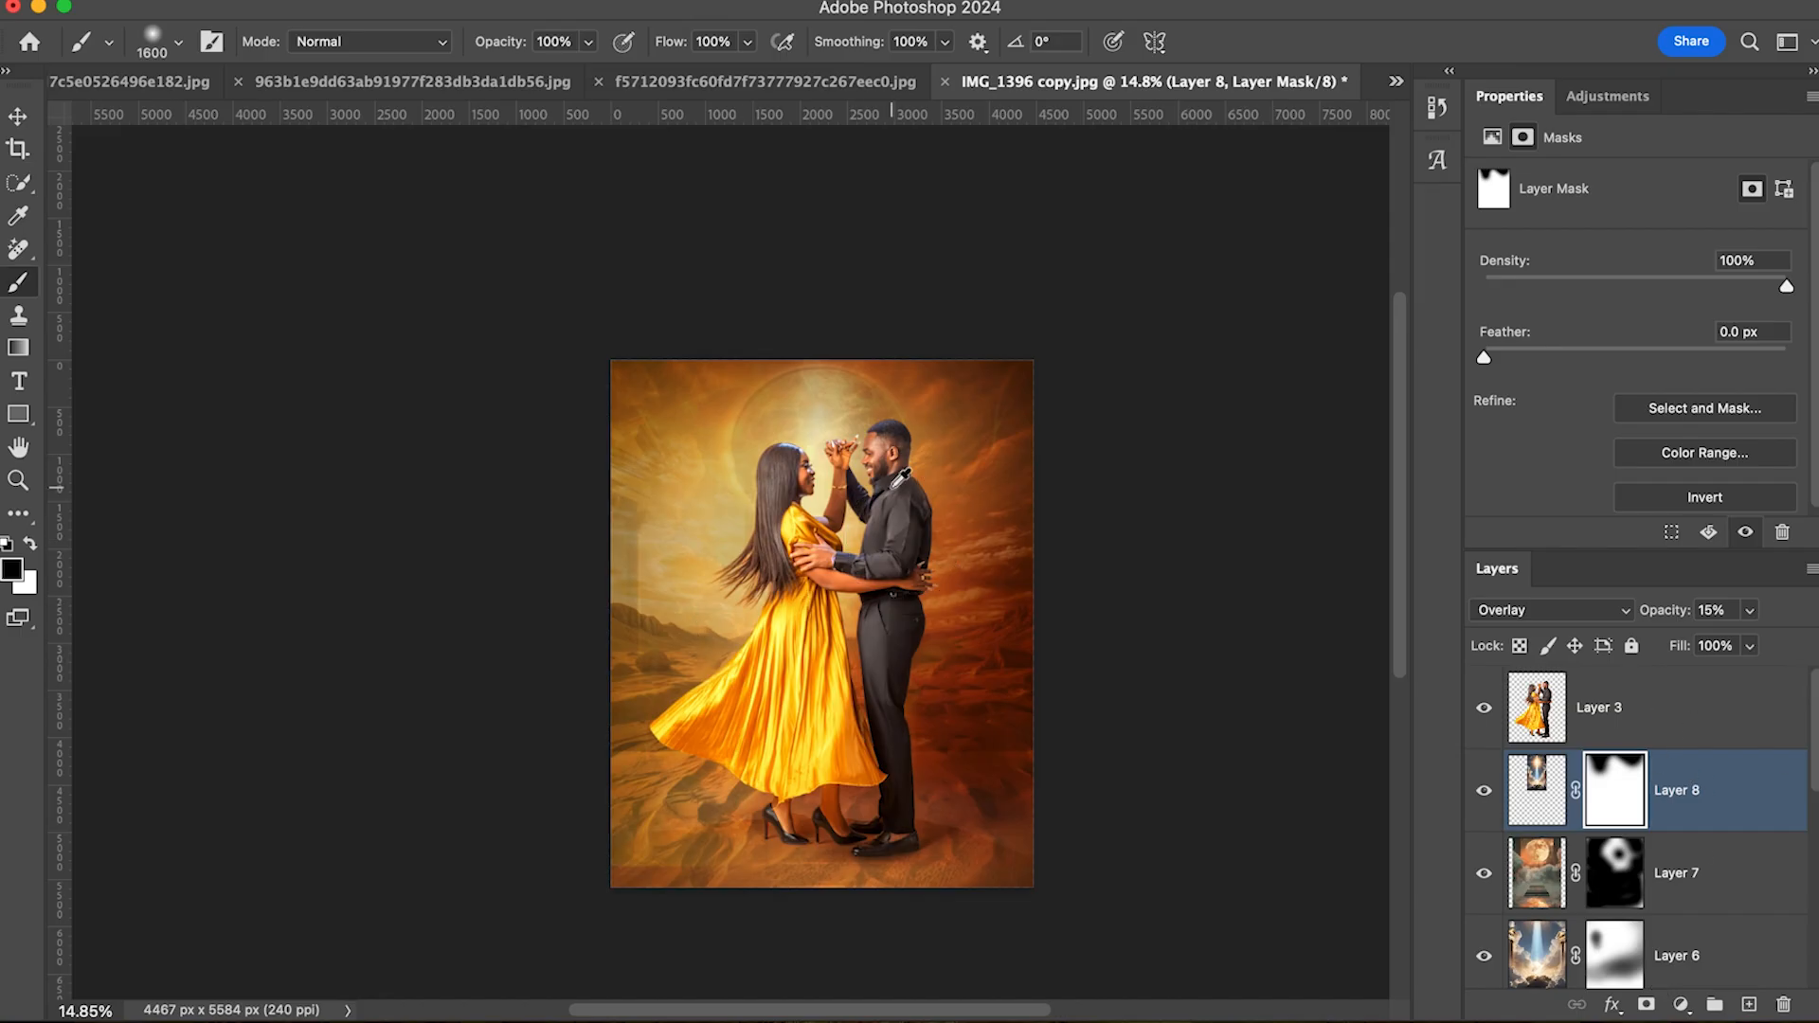
pyautogui.scroll(3, 908, 485)
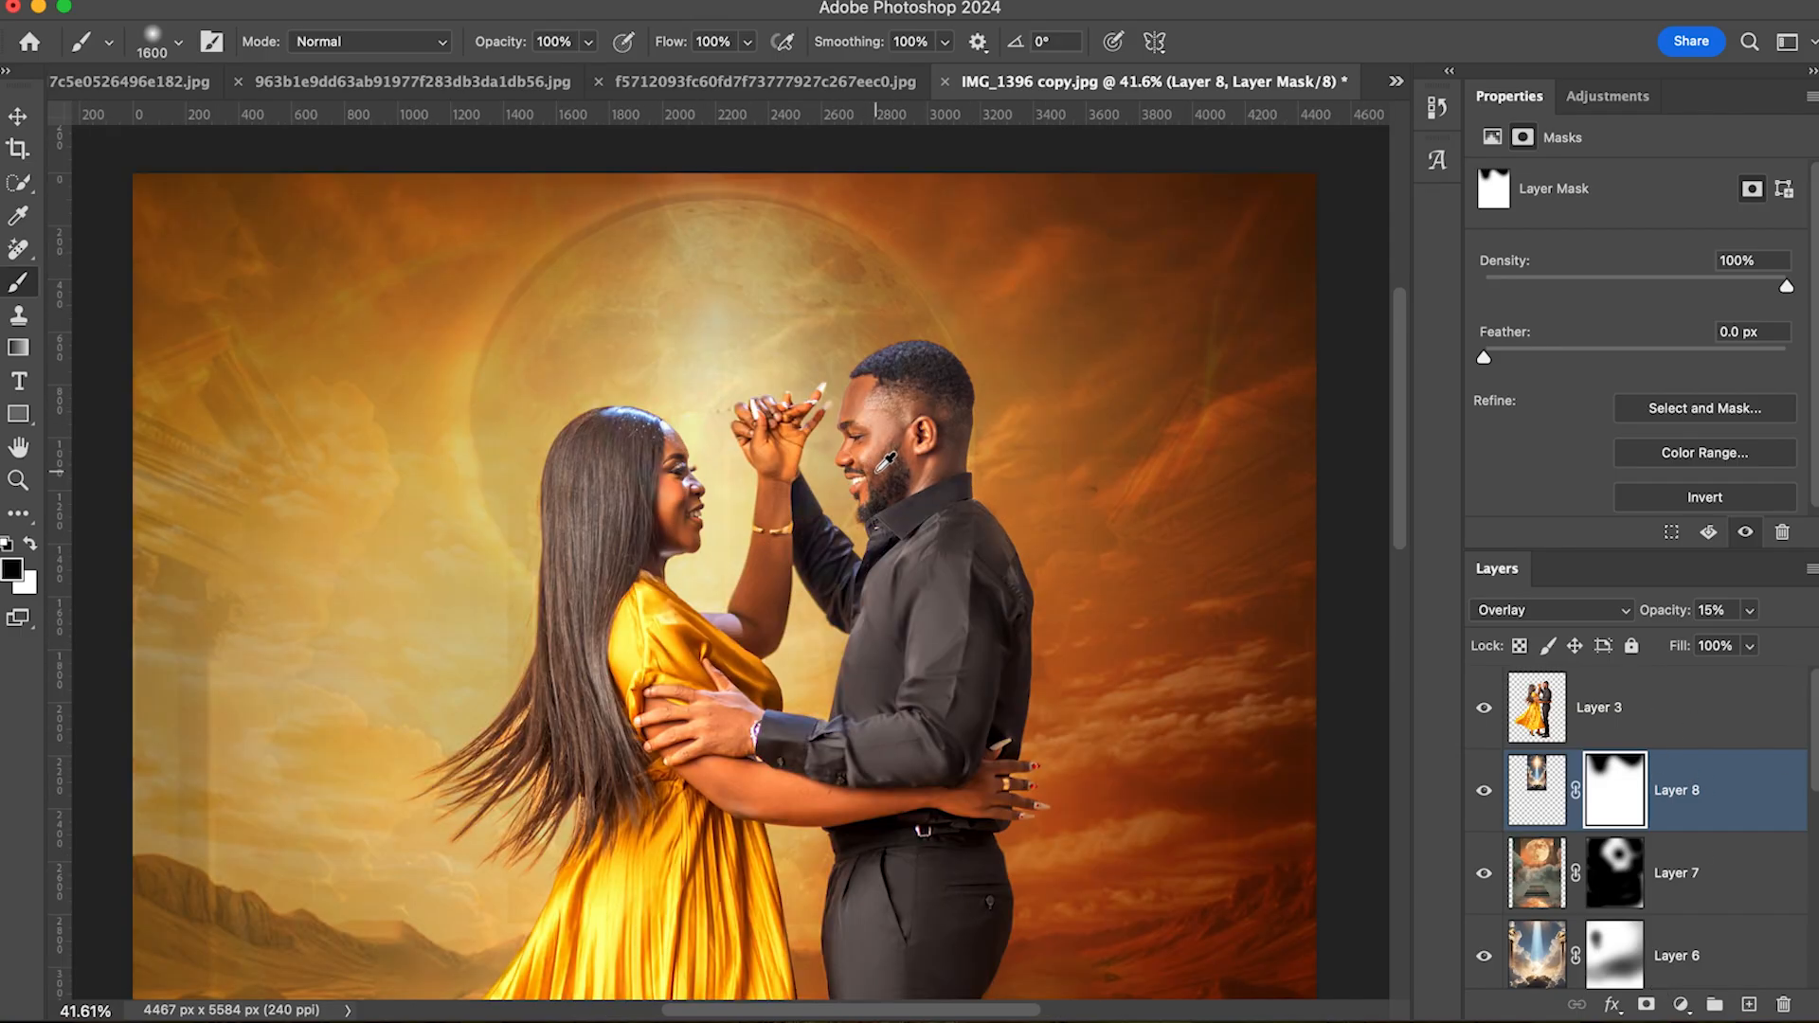
pyautogui.scroll(-3, 887, 462)
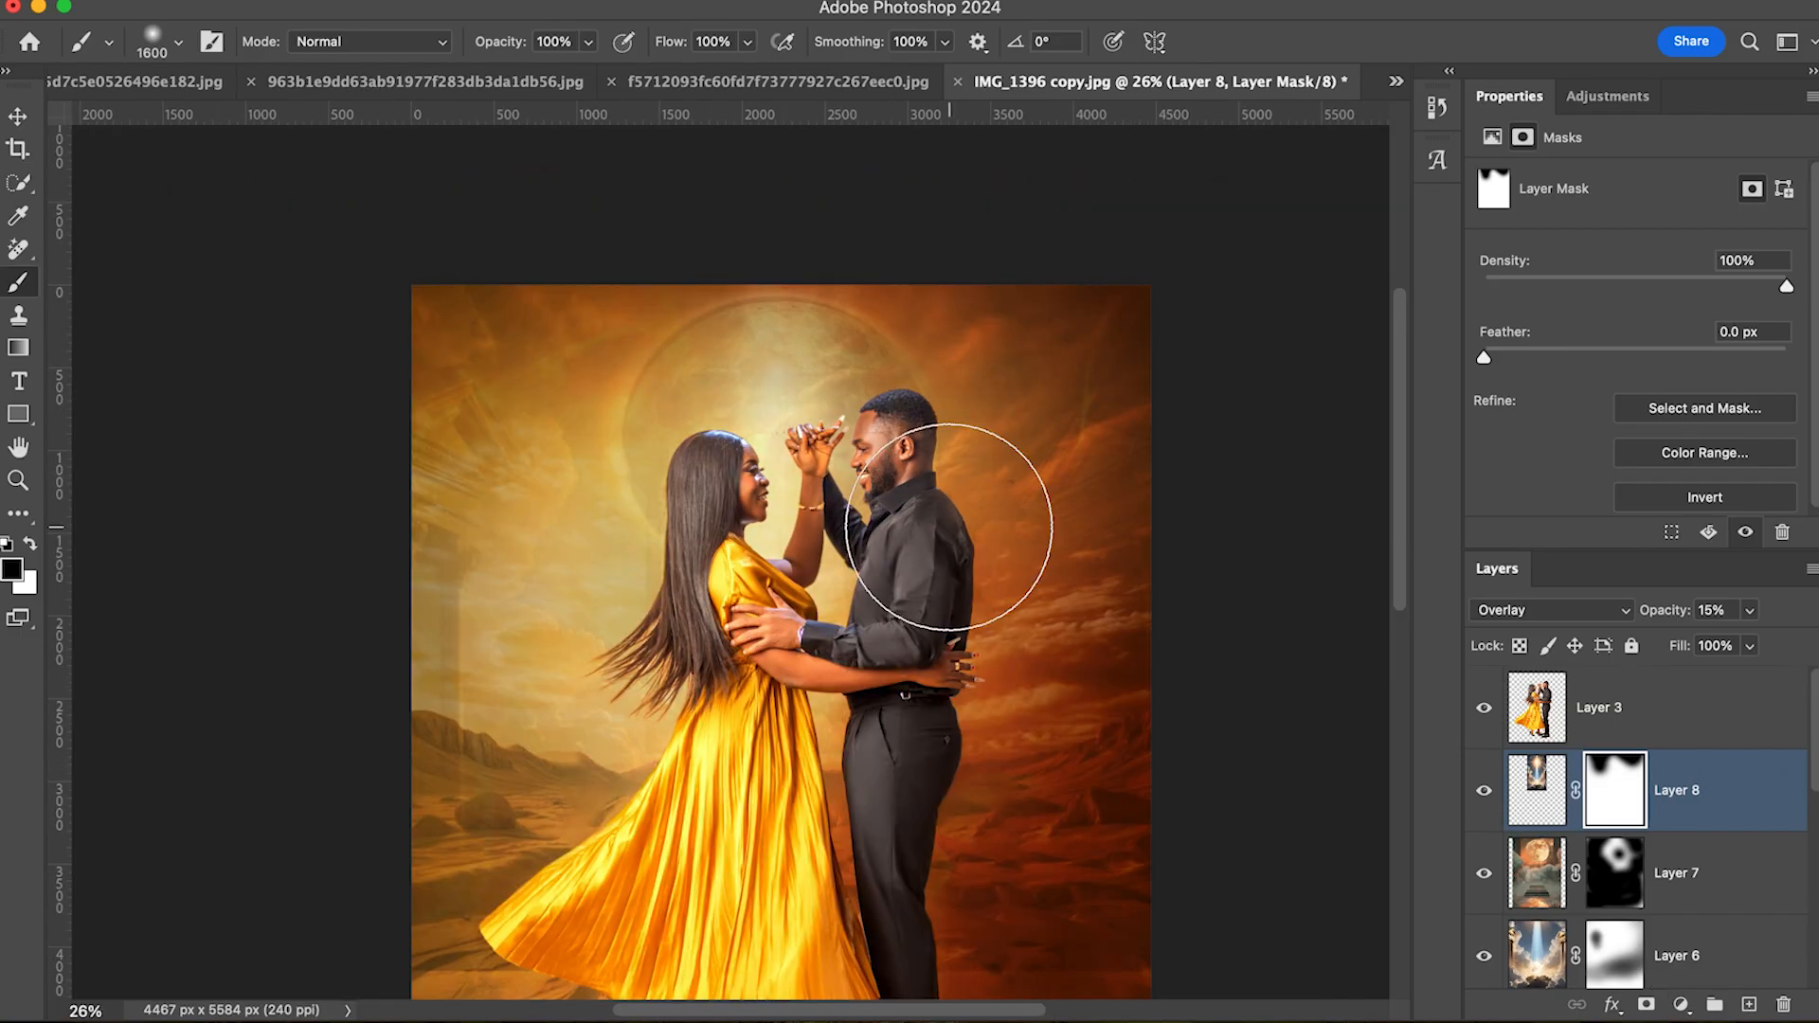
pyautogui.scroll(-1, 947, 526)
pyautogui.scroll(-2, 945, 568)
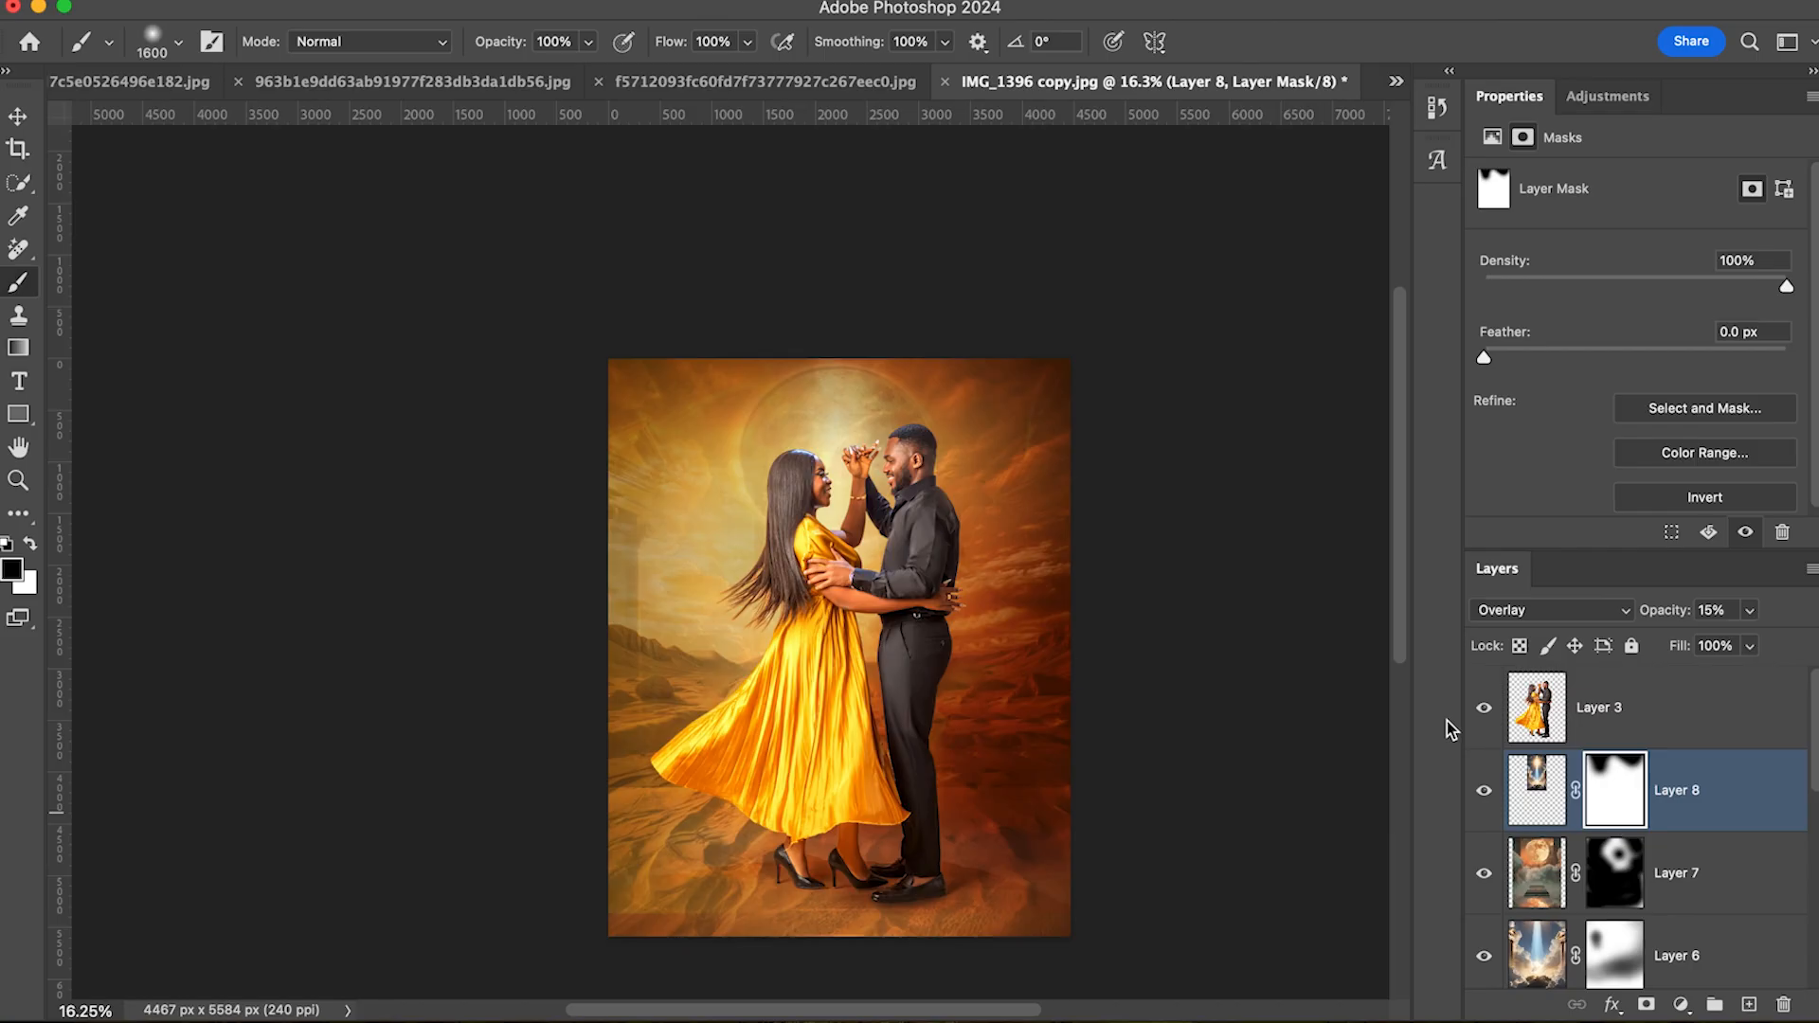
# Step: Stamp all visible layers into a merged layer above the couple's layer and duplicate the merged layer
pyautogui.click(1631, 711)
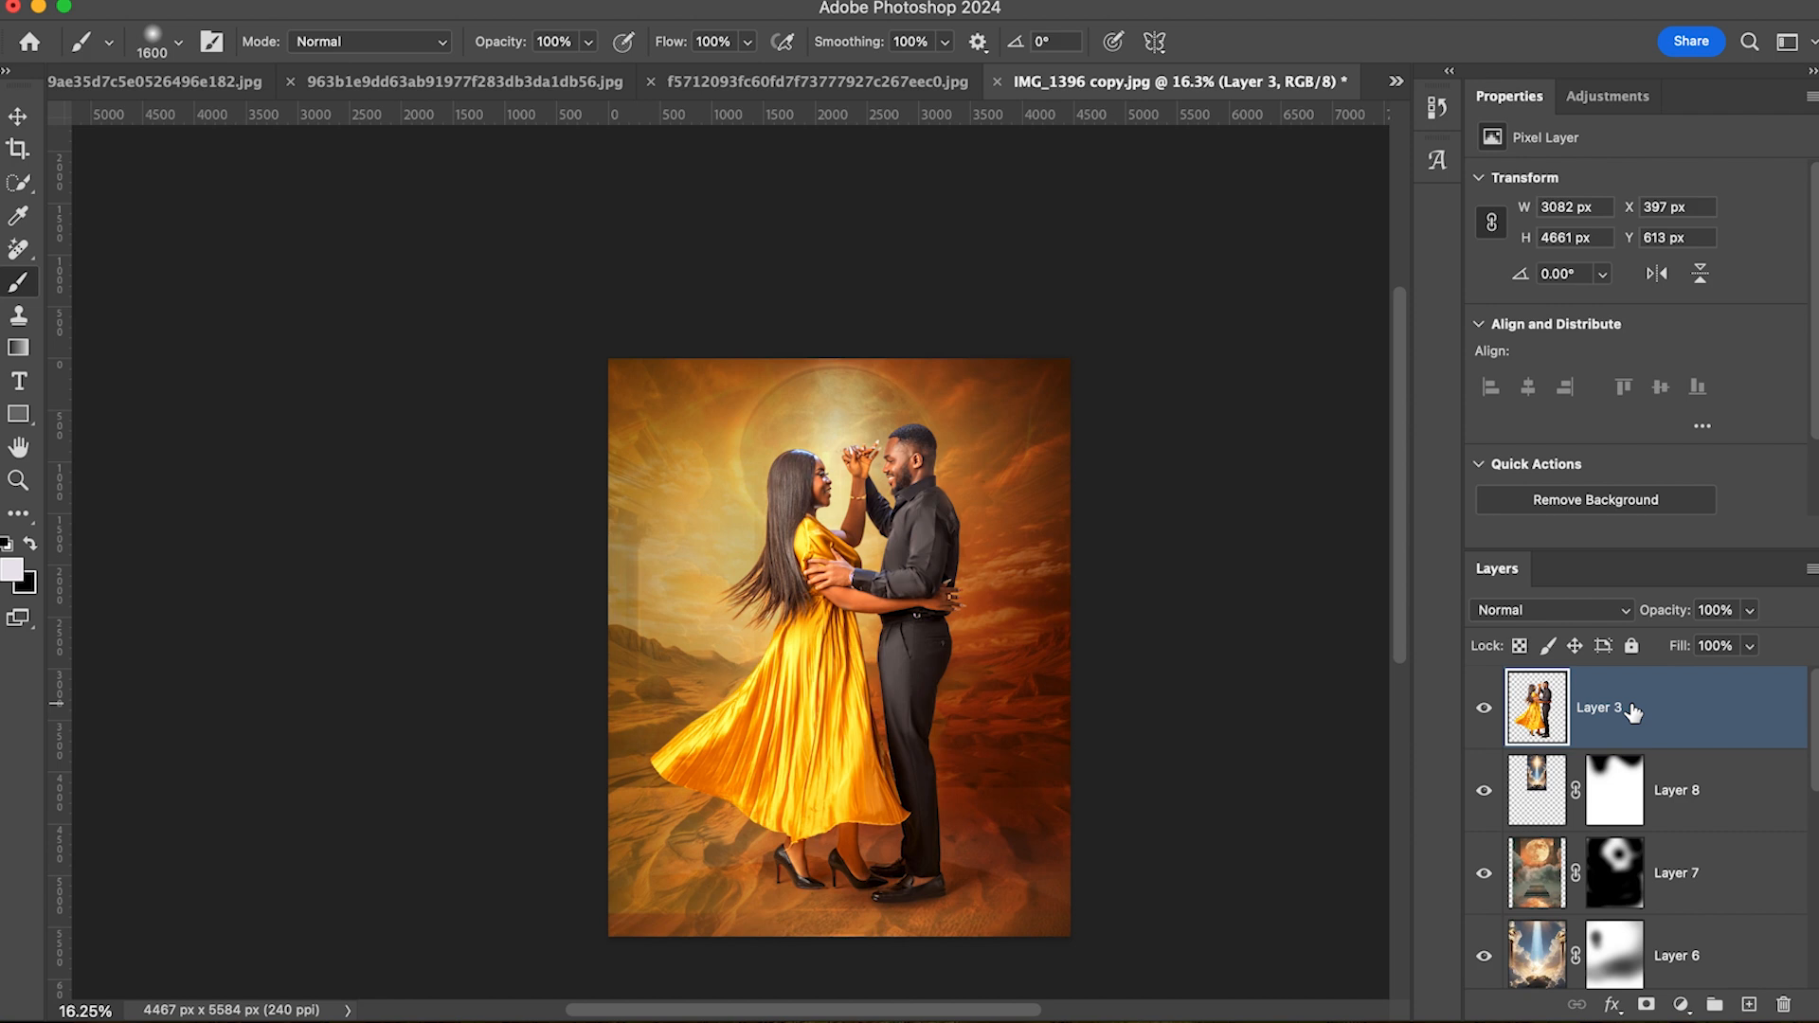
pyautogui.press('alt+shift+super+e')
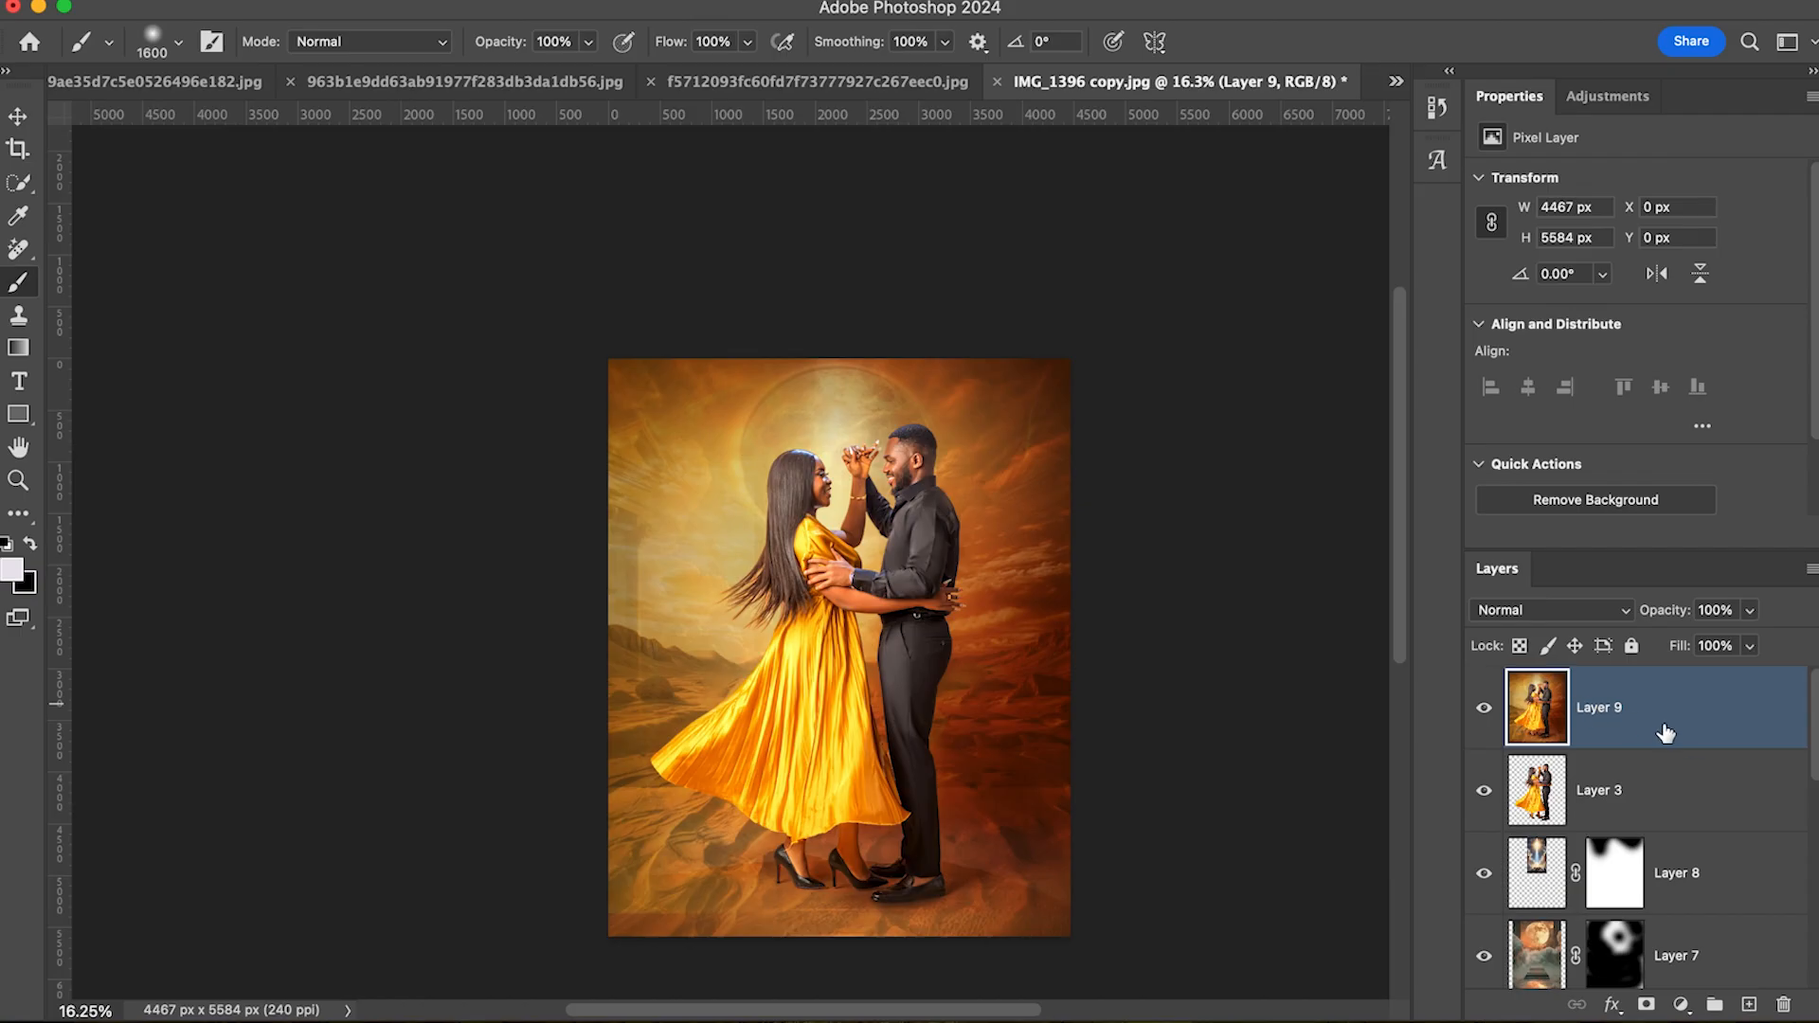
pyautogui.moveTo(1615, 724); pyautogui.dragTo(1756, 998)
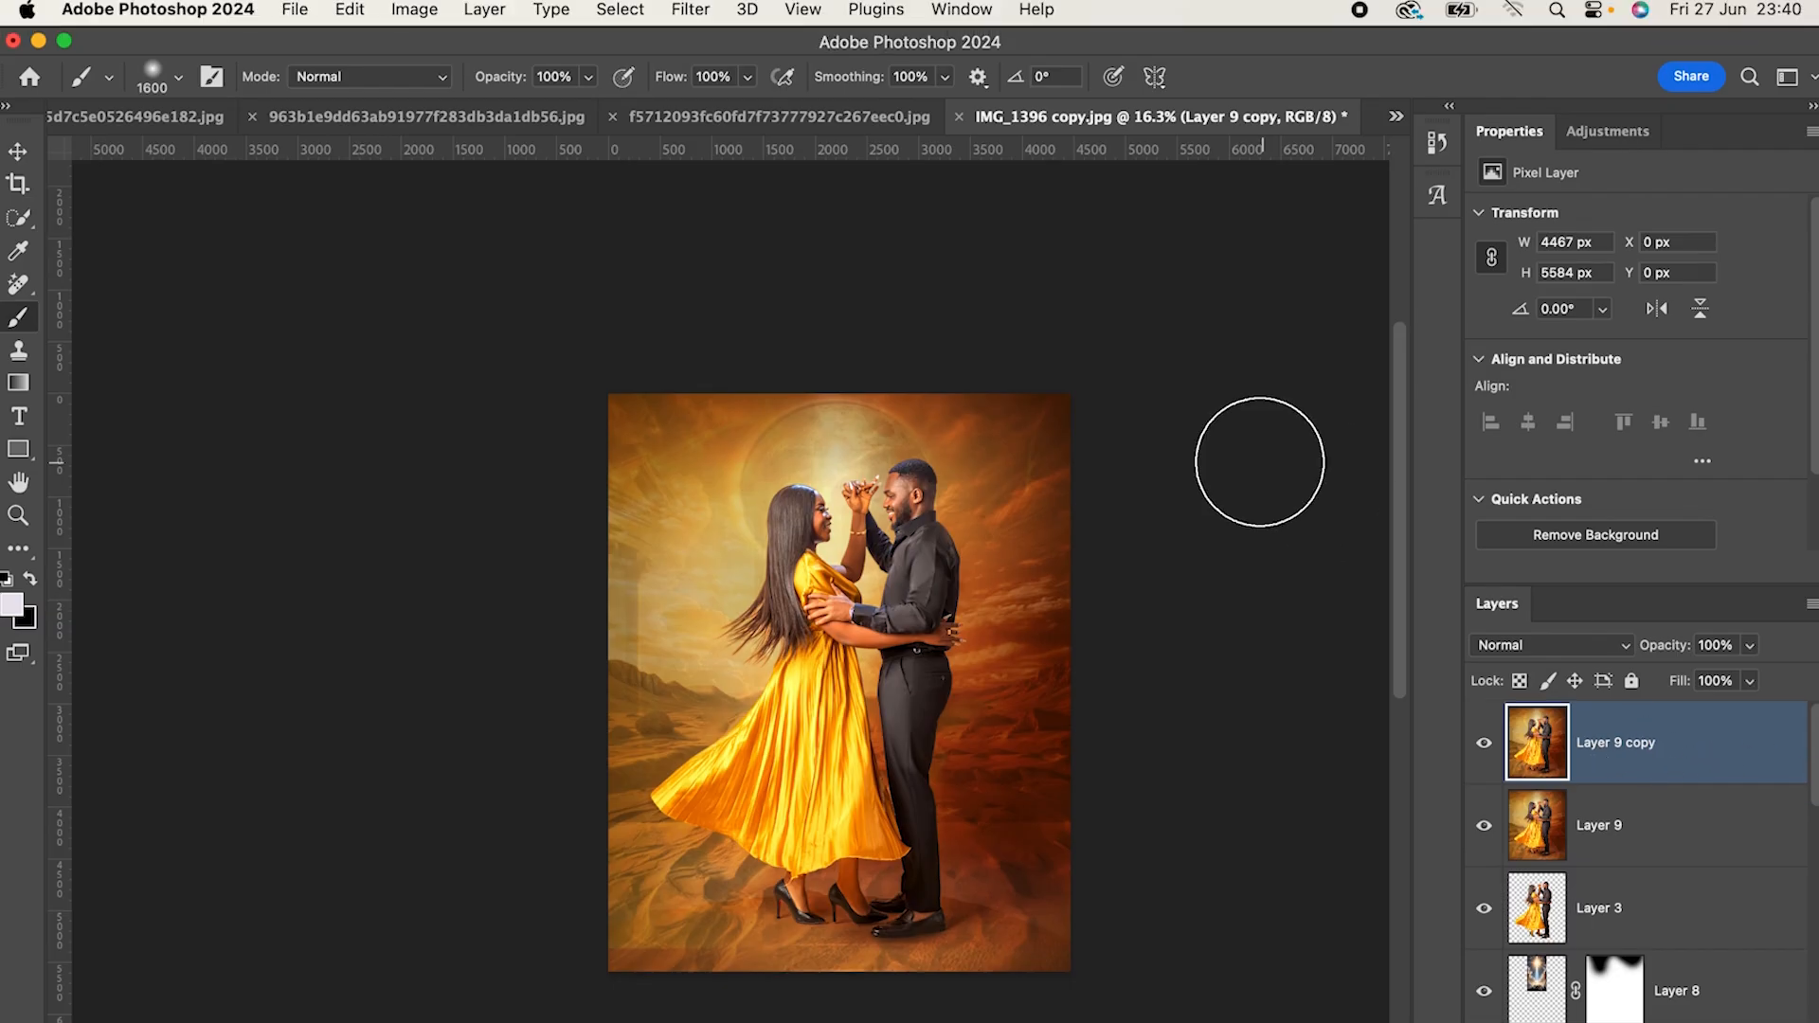
# Step: Open the merged copy in the Camera Raw Filter and create a mask that selects the background
pyautogui.click(691, 10)
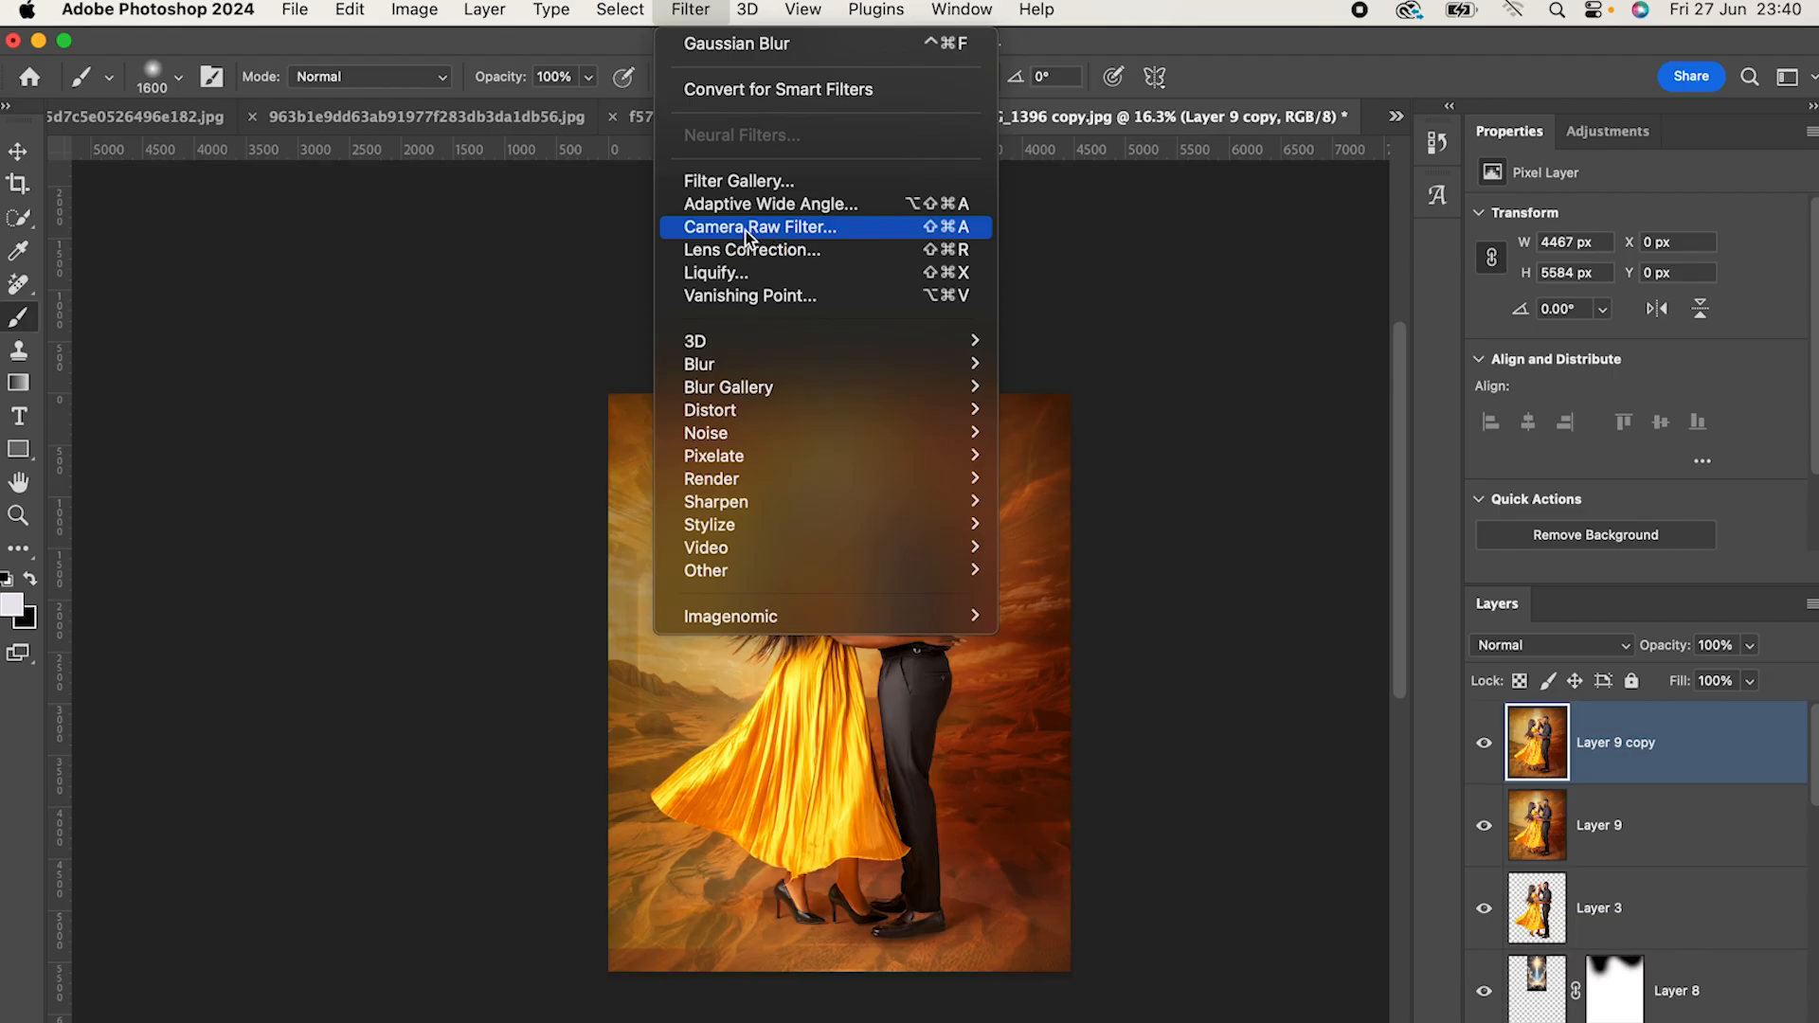
pyautogui.click(772, 236)
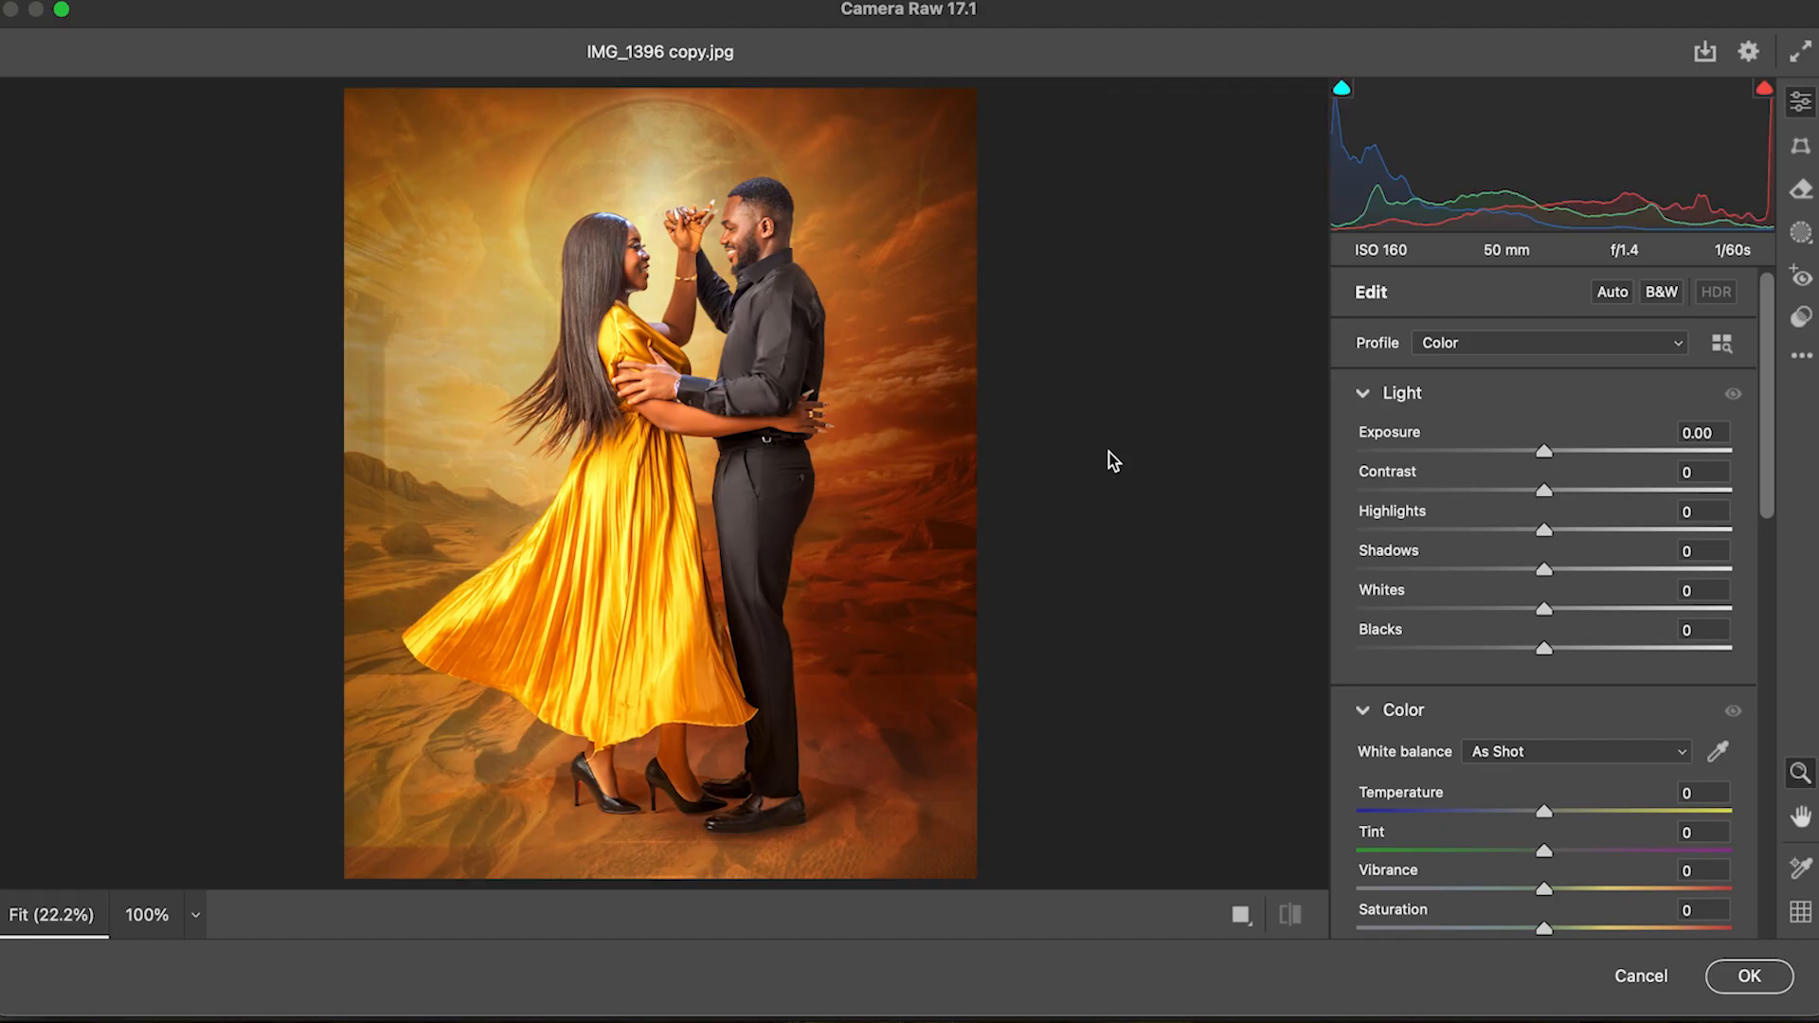
pyautogui.scroll(1, 817, 442)
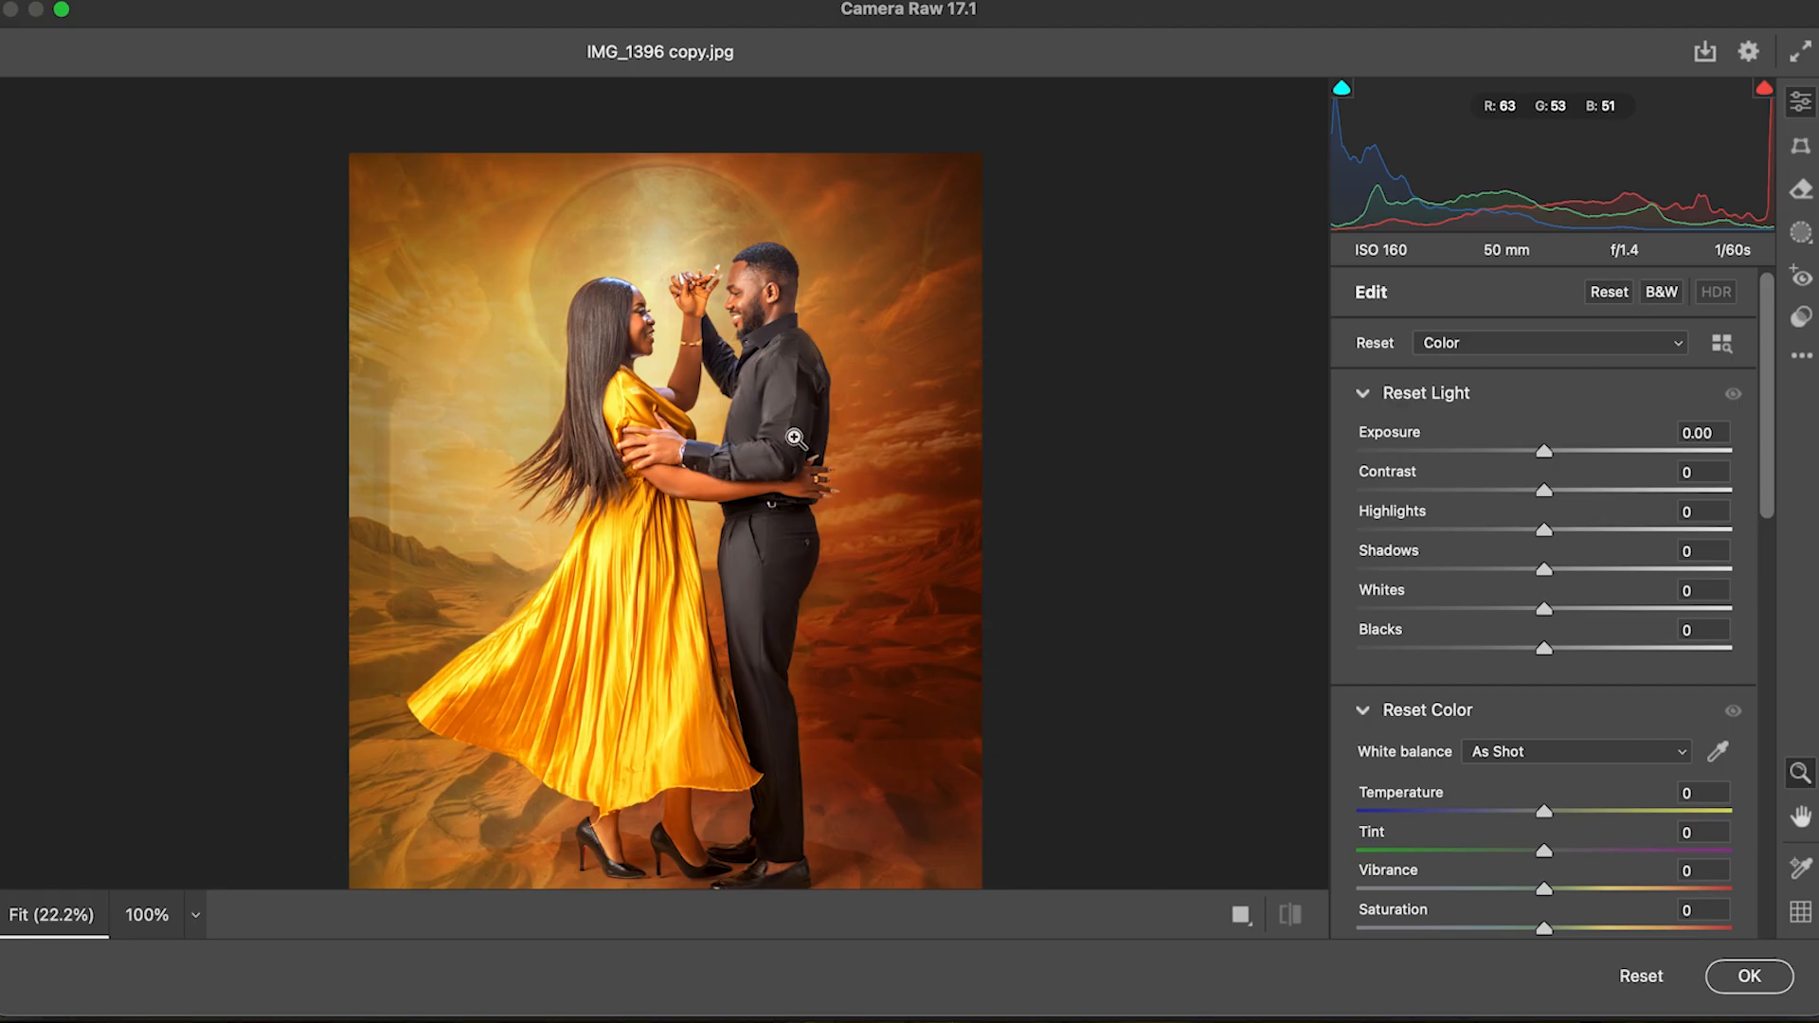
pyautogui.scroll(-1, 795, 437)
pyautogui.scroll(-1, 795, 438)
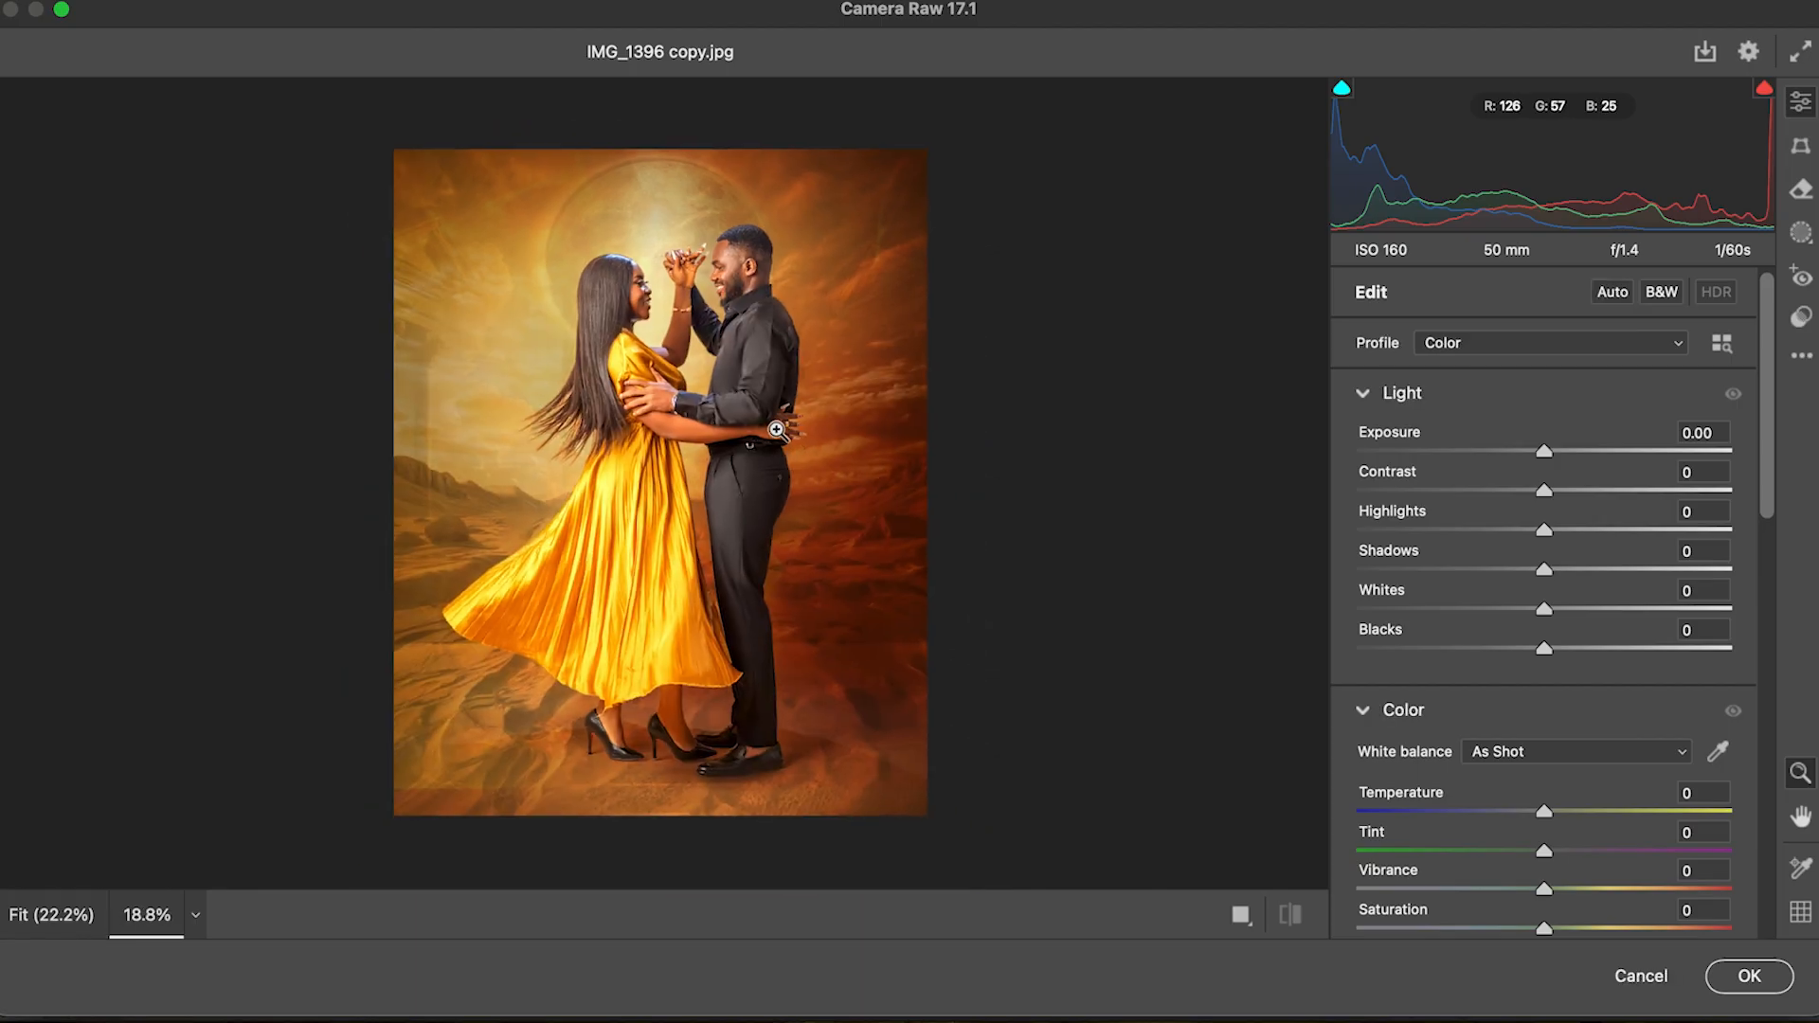
pyautogui.click(1801, 232)
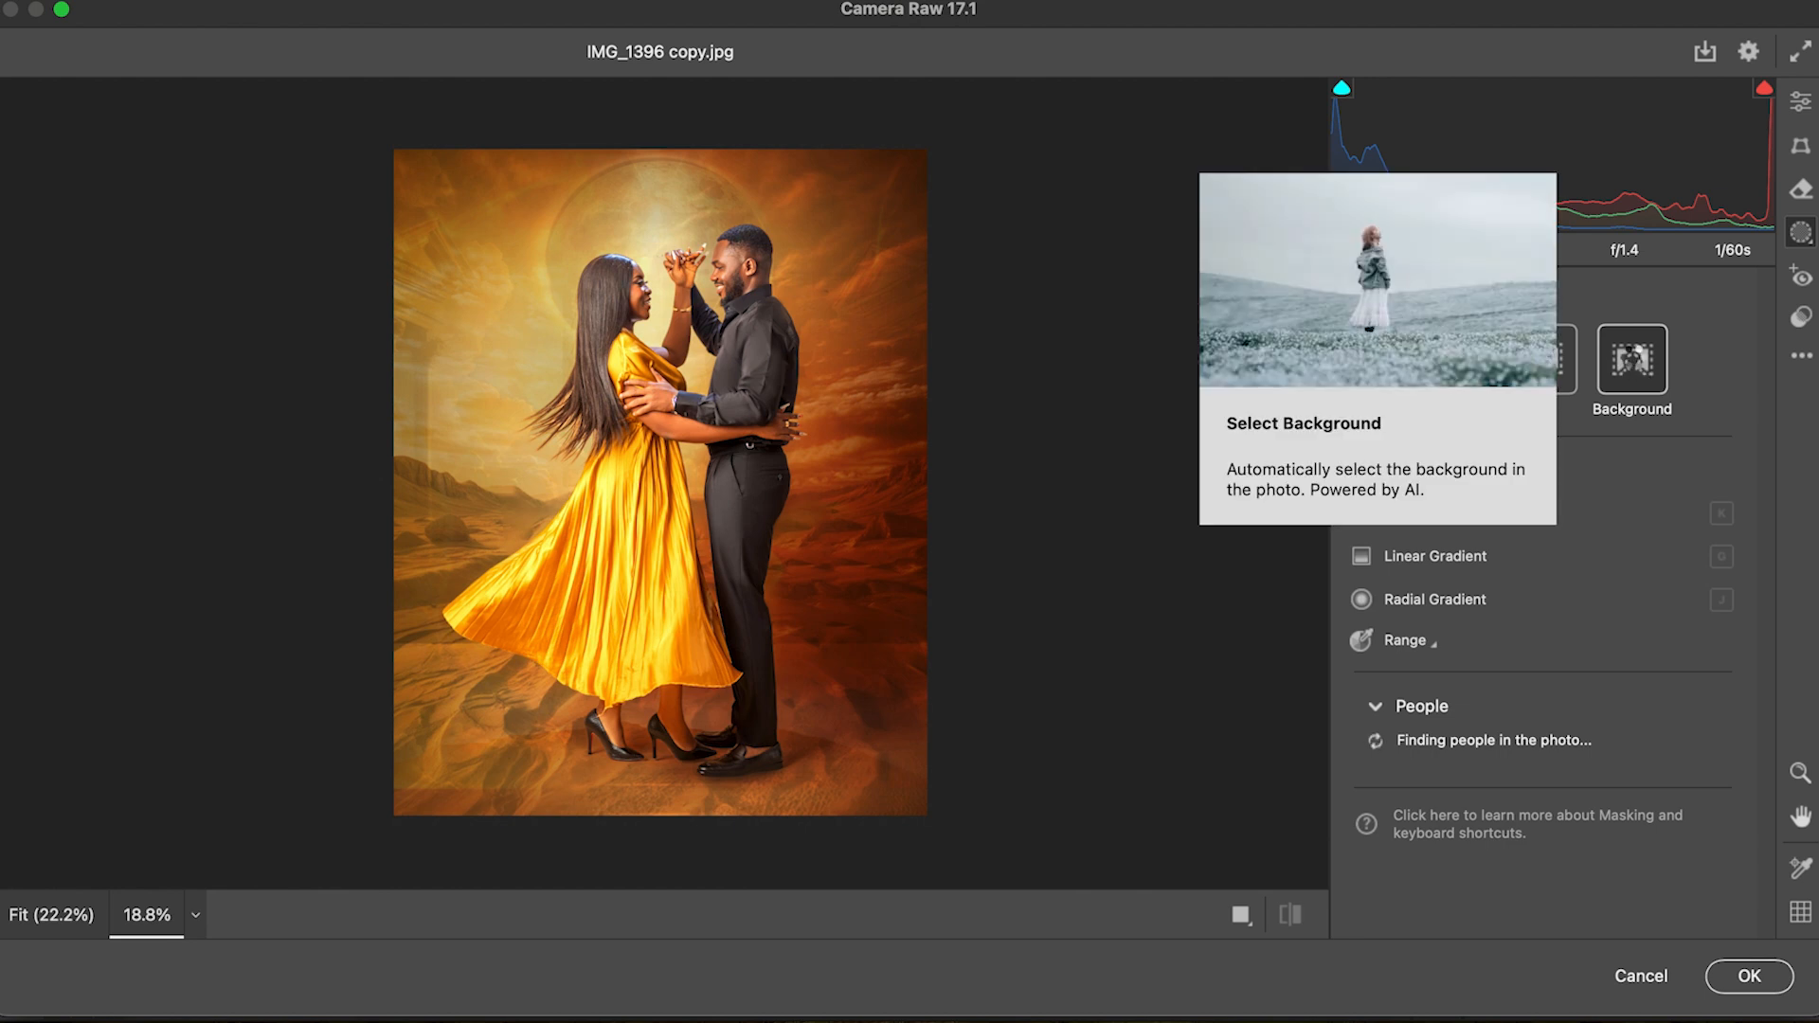
pyautogui.click(1632, 362)
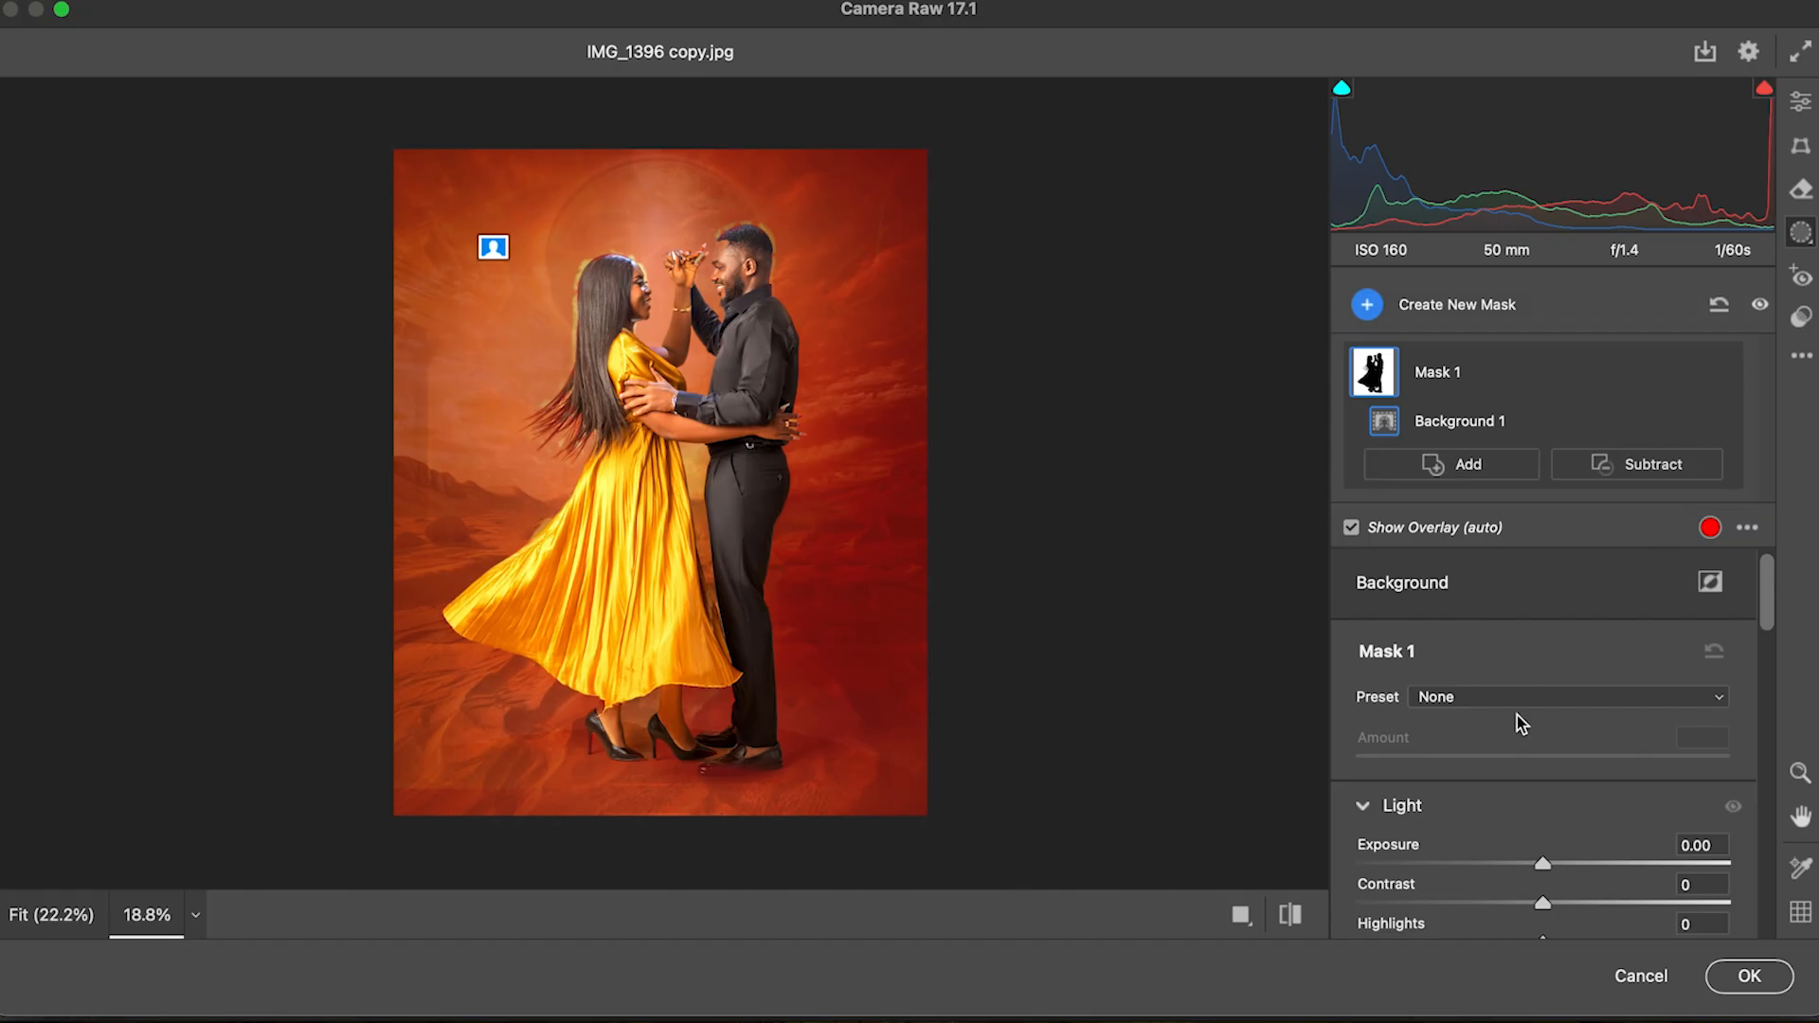
# Step: Set the background mask's colour temperature to -15
pyautogui.scroll(-10, 1536, 720)
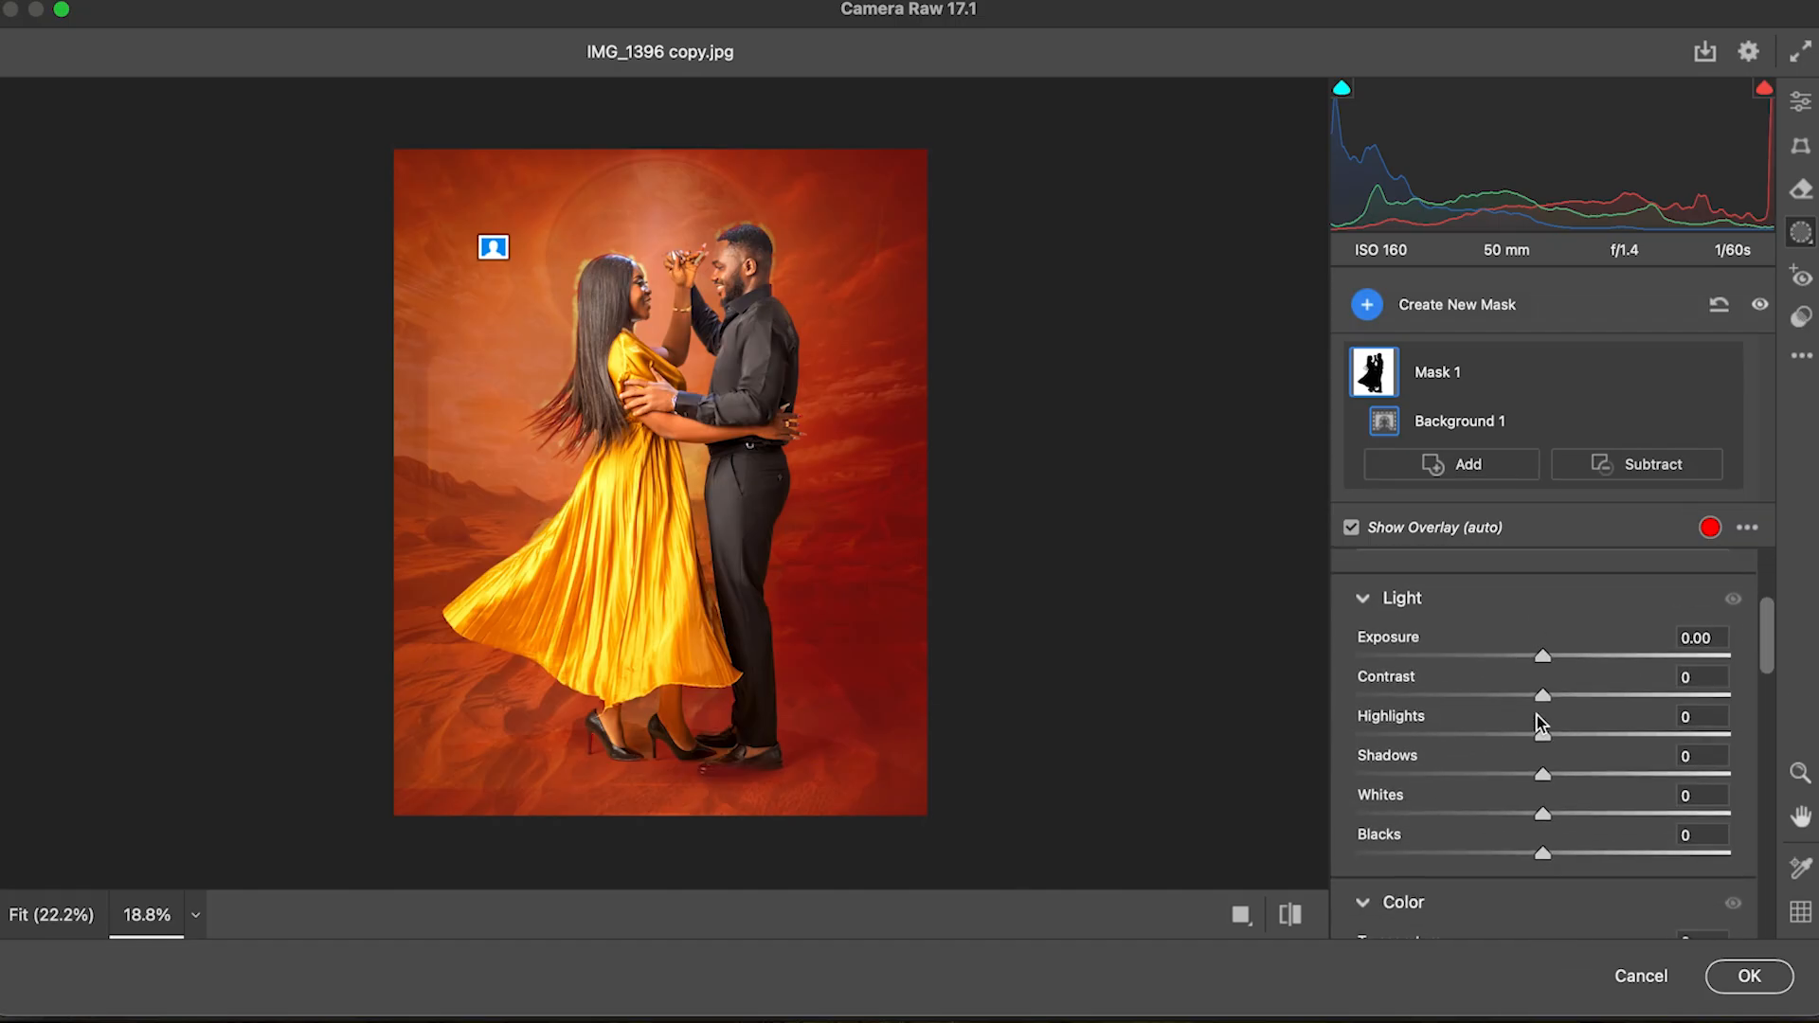
pyautogui.scroll(-1, 1536, 716)
pyautogui.scroll(-5, 1567, 815)
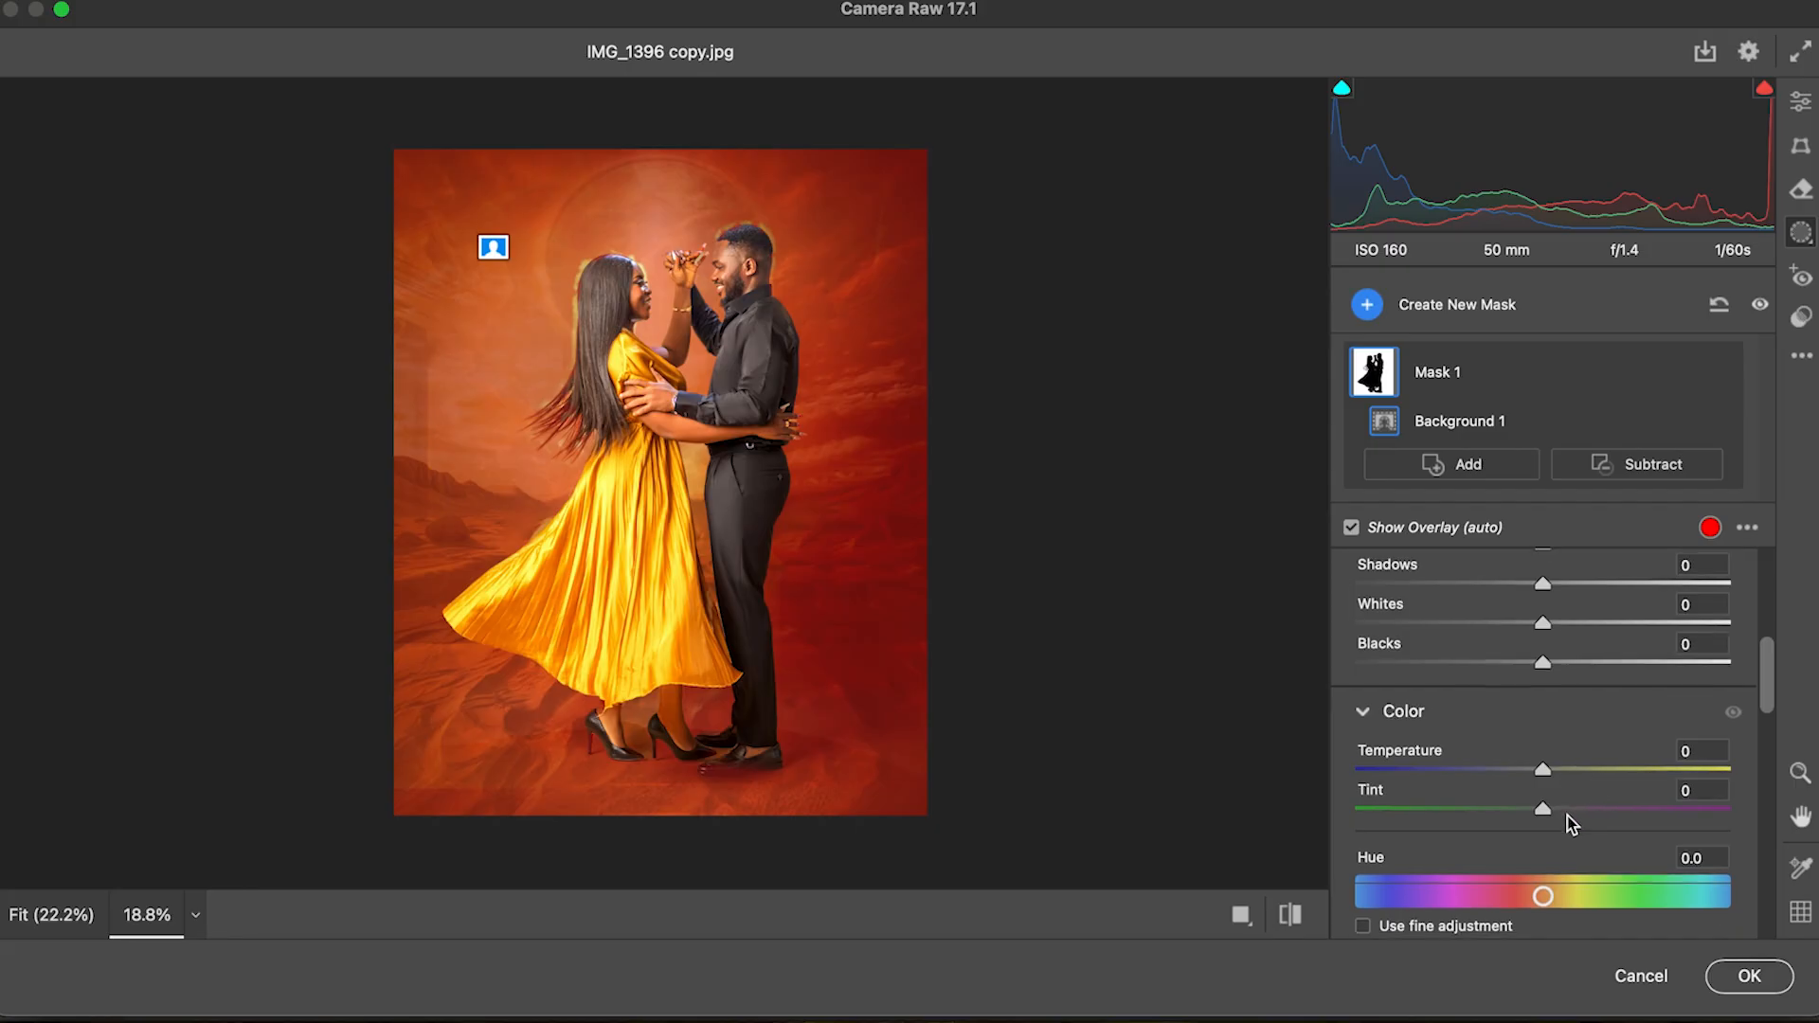
pyautogui.scroll(-4, 1566, 816)
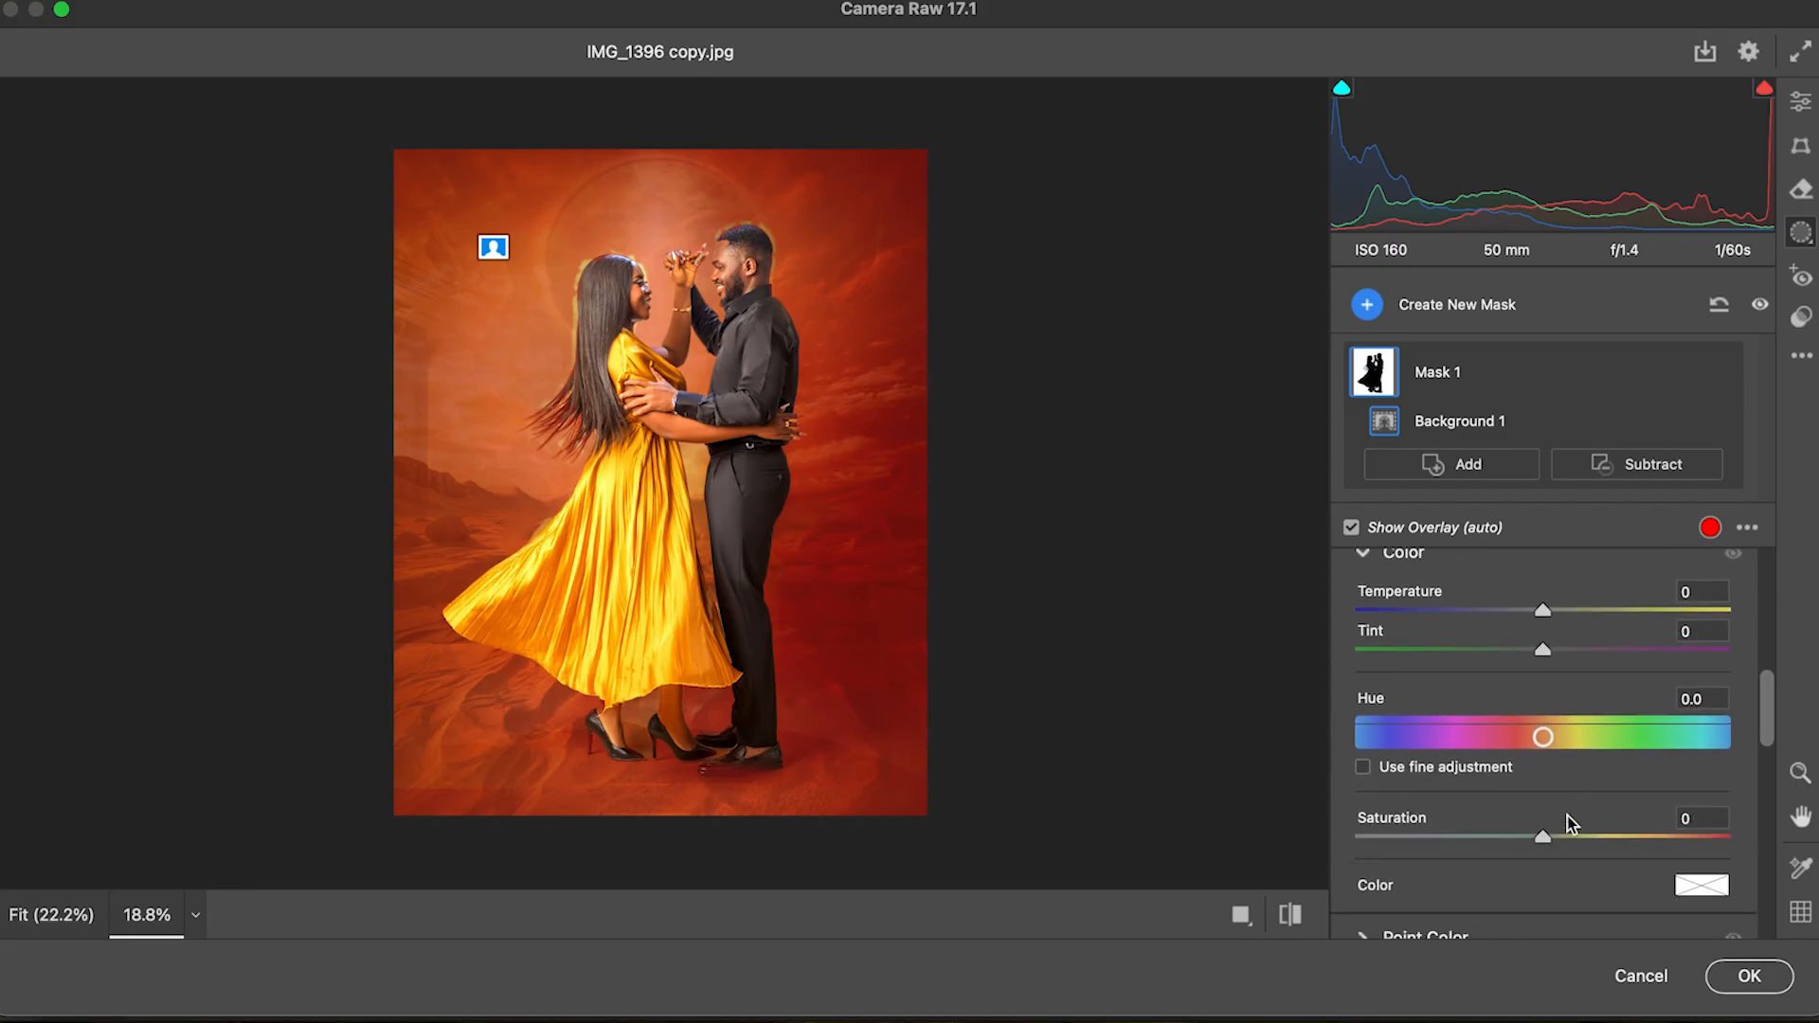
pyautogui.moveTo(1542, 614)
pyautogui.mouseDown()
pyautogui.moveTo(1526, 609)
pyautogui.moveTo(1534, 638)
pyautogui.moveTo(1542, 609)
pyautogui.moveTo(1523, 600)
pyautogui.moveTo(1525, 616)
pyautogui.mouseUp()
pyautogui.scroll(-1, 1525, 615)
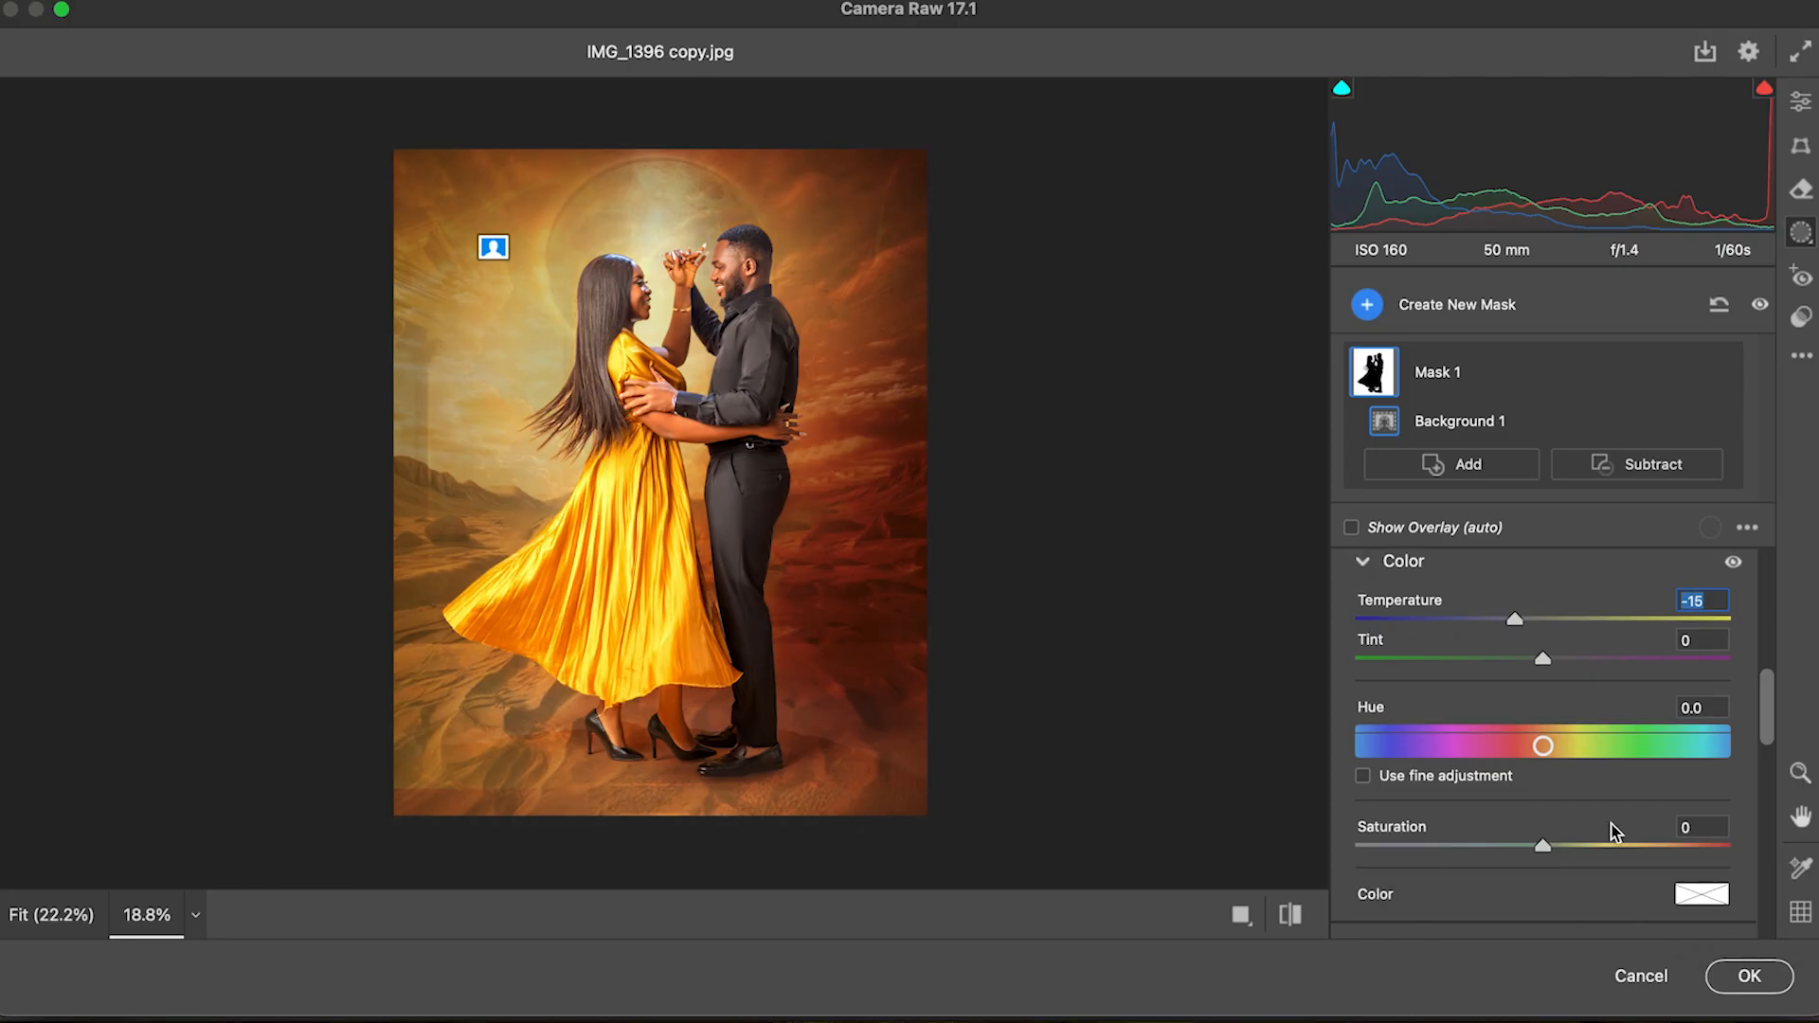
# Step: Set the background mask's saturation to -5
pyautogui.moveTo(1549, 851); pyautogui.dragTo(1482, 848)
pyautogui.moveTo(1322, 831); pyautogui.dragTo(1743, 848)
pyautogui.moveTo(1463, 834); pyautogui.dragTo(1544, 851)
pyautogui.moveTo(1544, 853); pyautogui.dragTo(1537, 852)
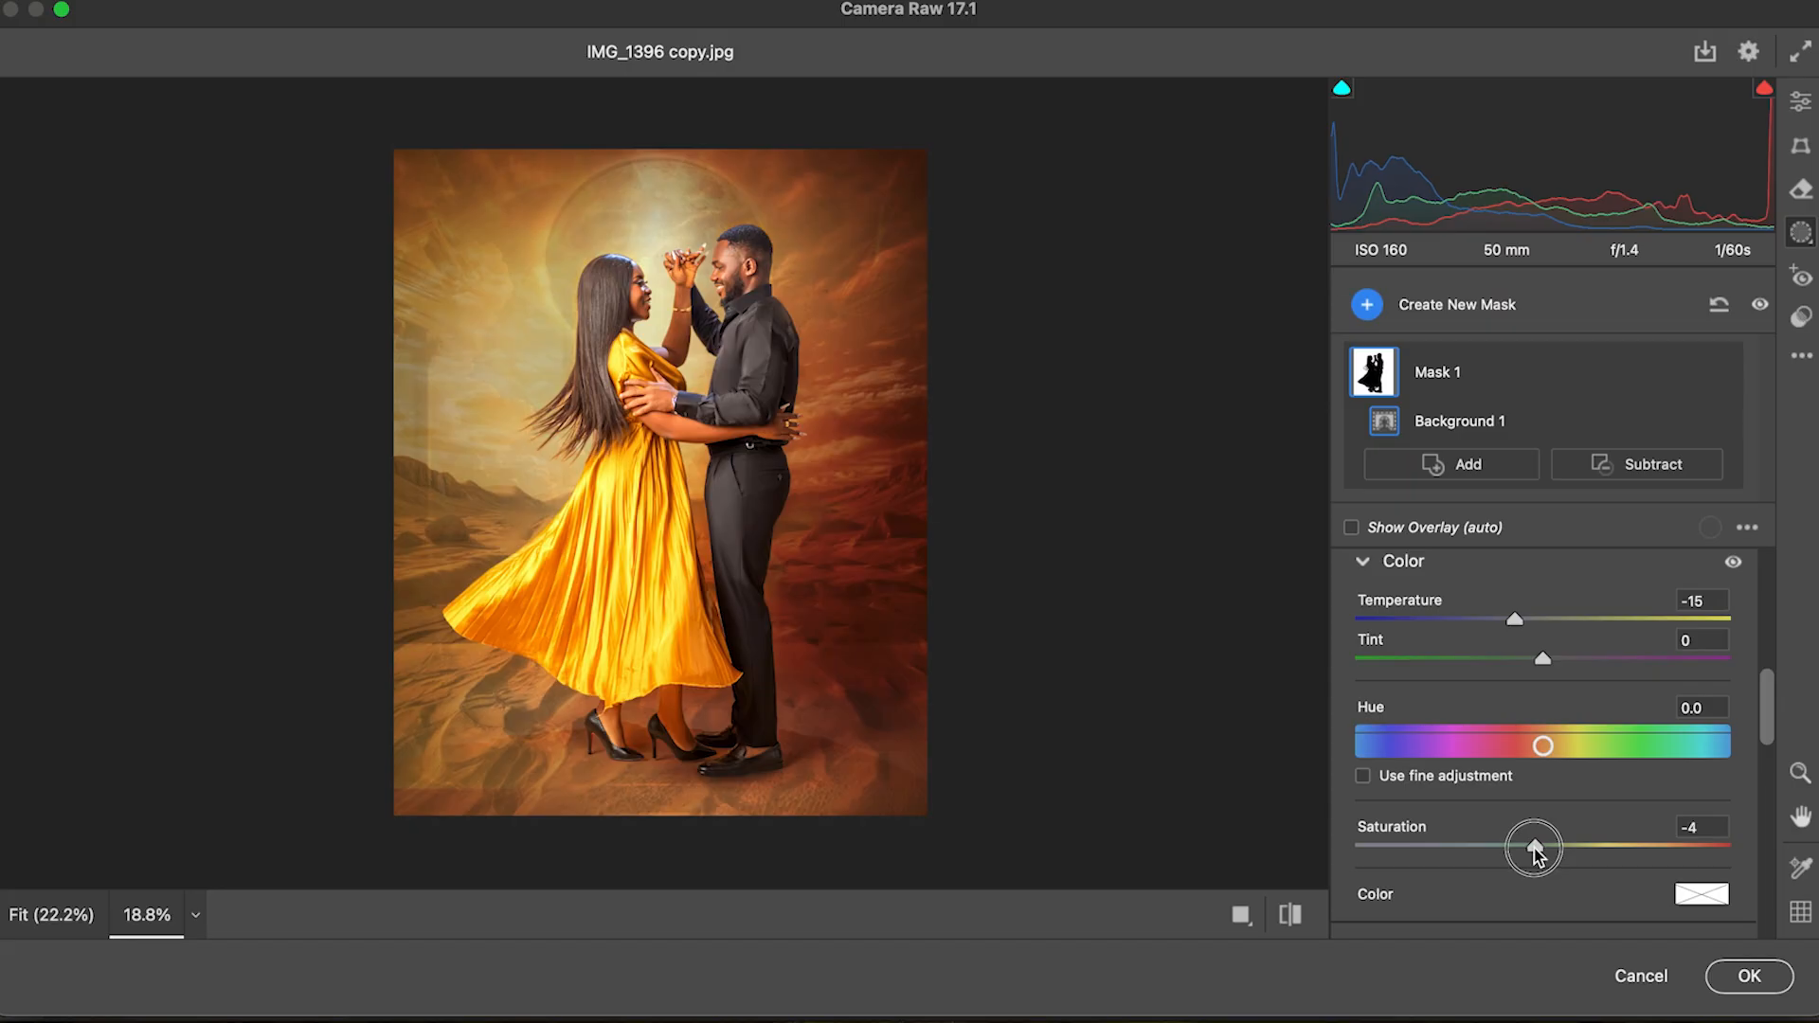
pyautogui.moveTo(1536, 852); pyautogui.dragTo(1533, 852)
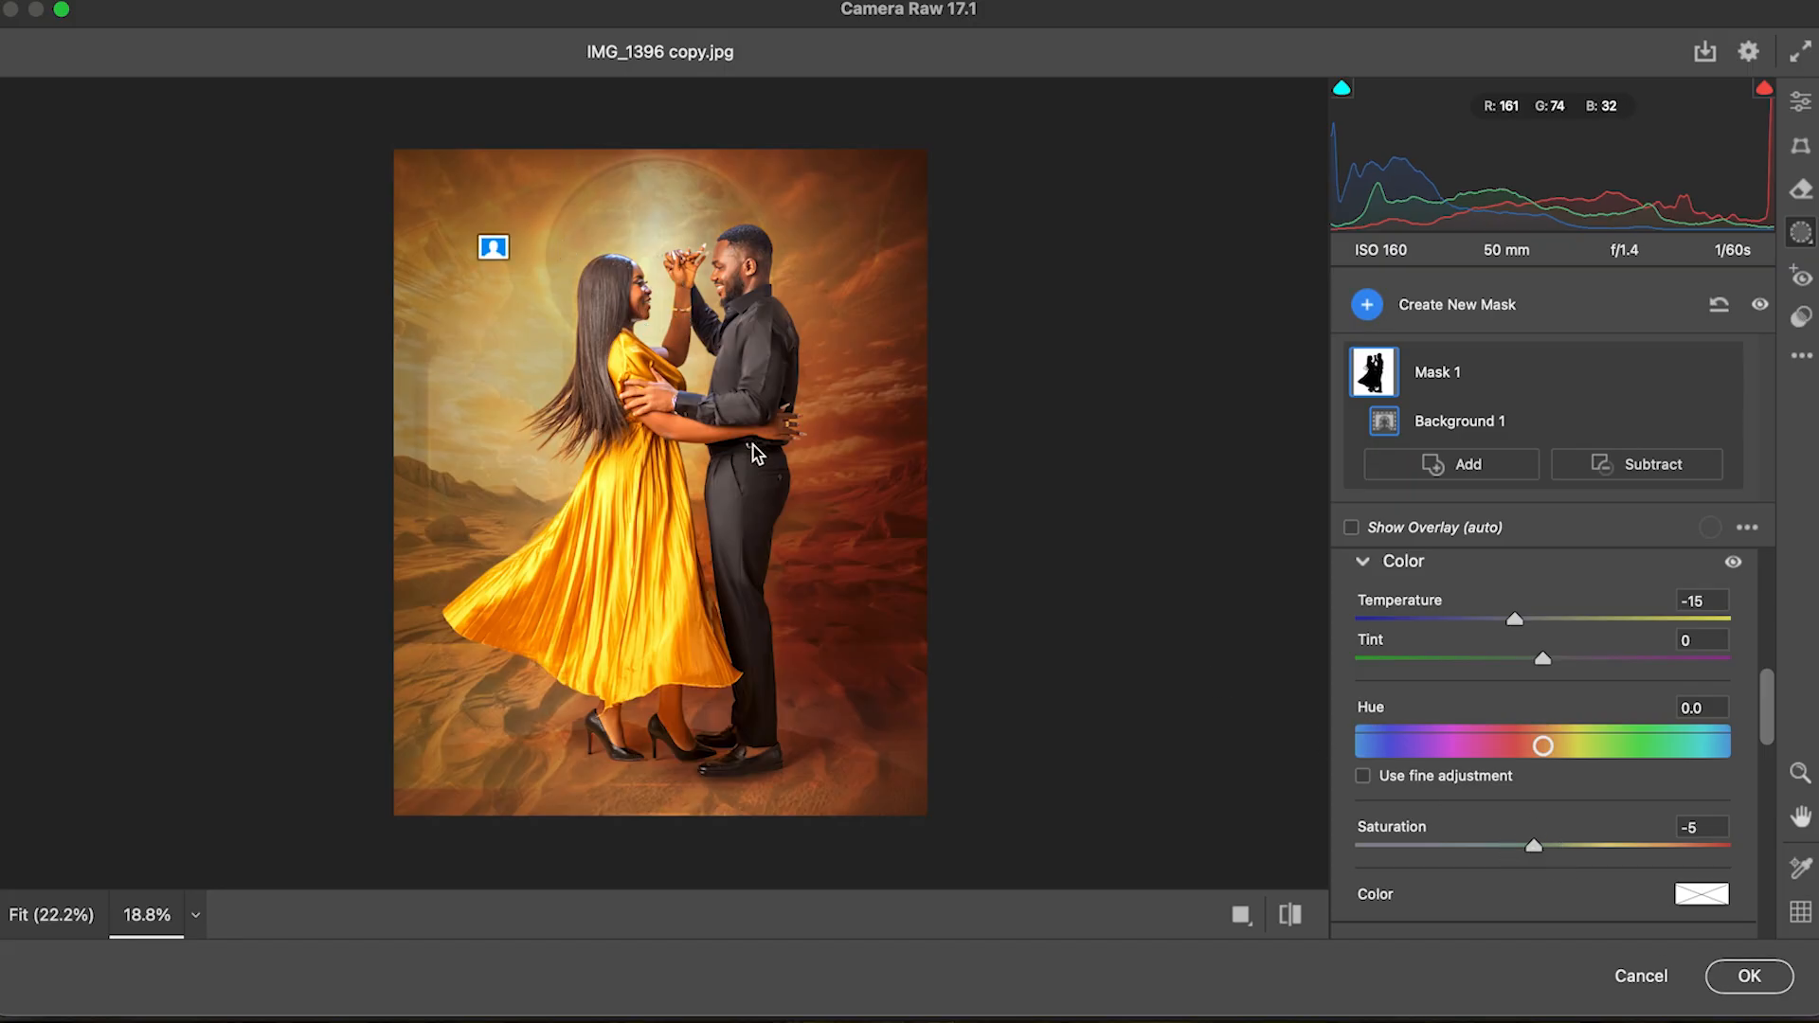
# Step: Compare the before and after views of the background colour adjustments
pyautogui.click(1290, 914)
pyautogui.click(1290, 913)
pyautogui.click(1291, 913)
pyautogui.click(1290, 913)
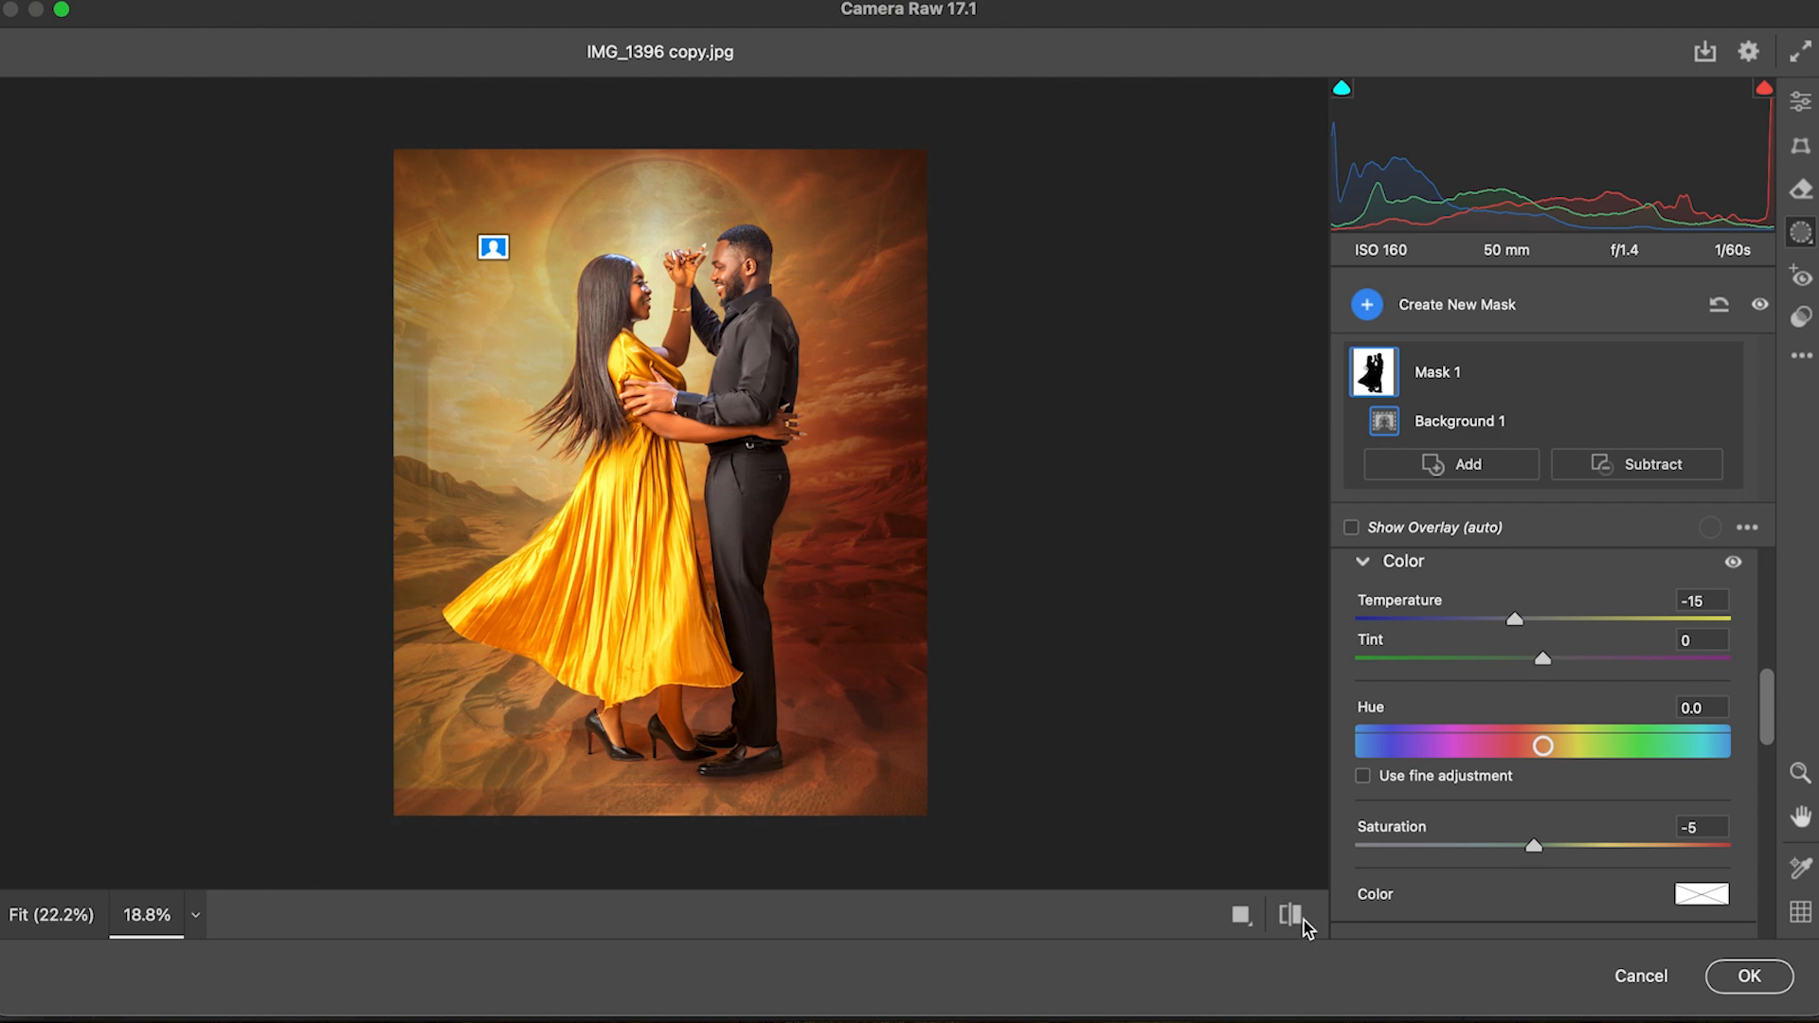
pyautogui.click(1292, 916)
# Step: Add a radial gradient mask as a tall ellipse around the couple and invert it to affect the surrounding edges
pyautogui.click(1438, 324)
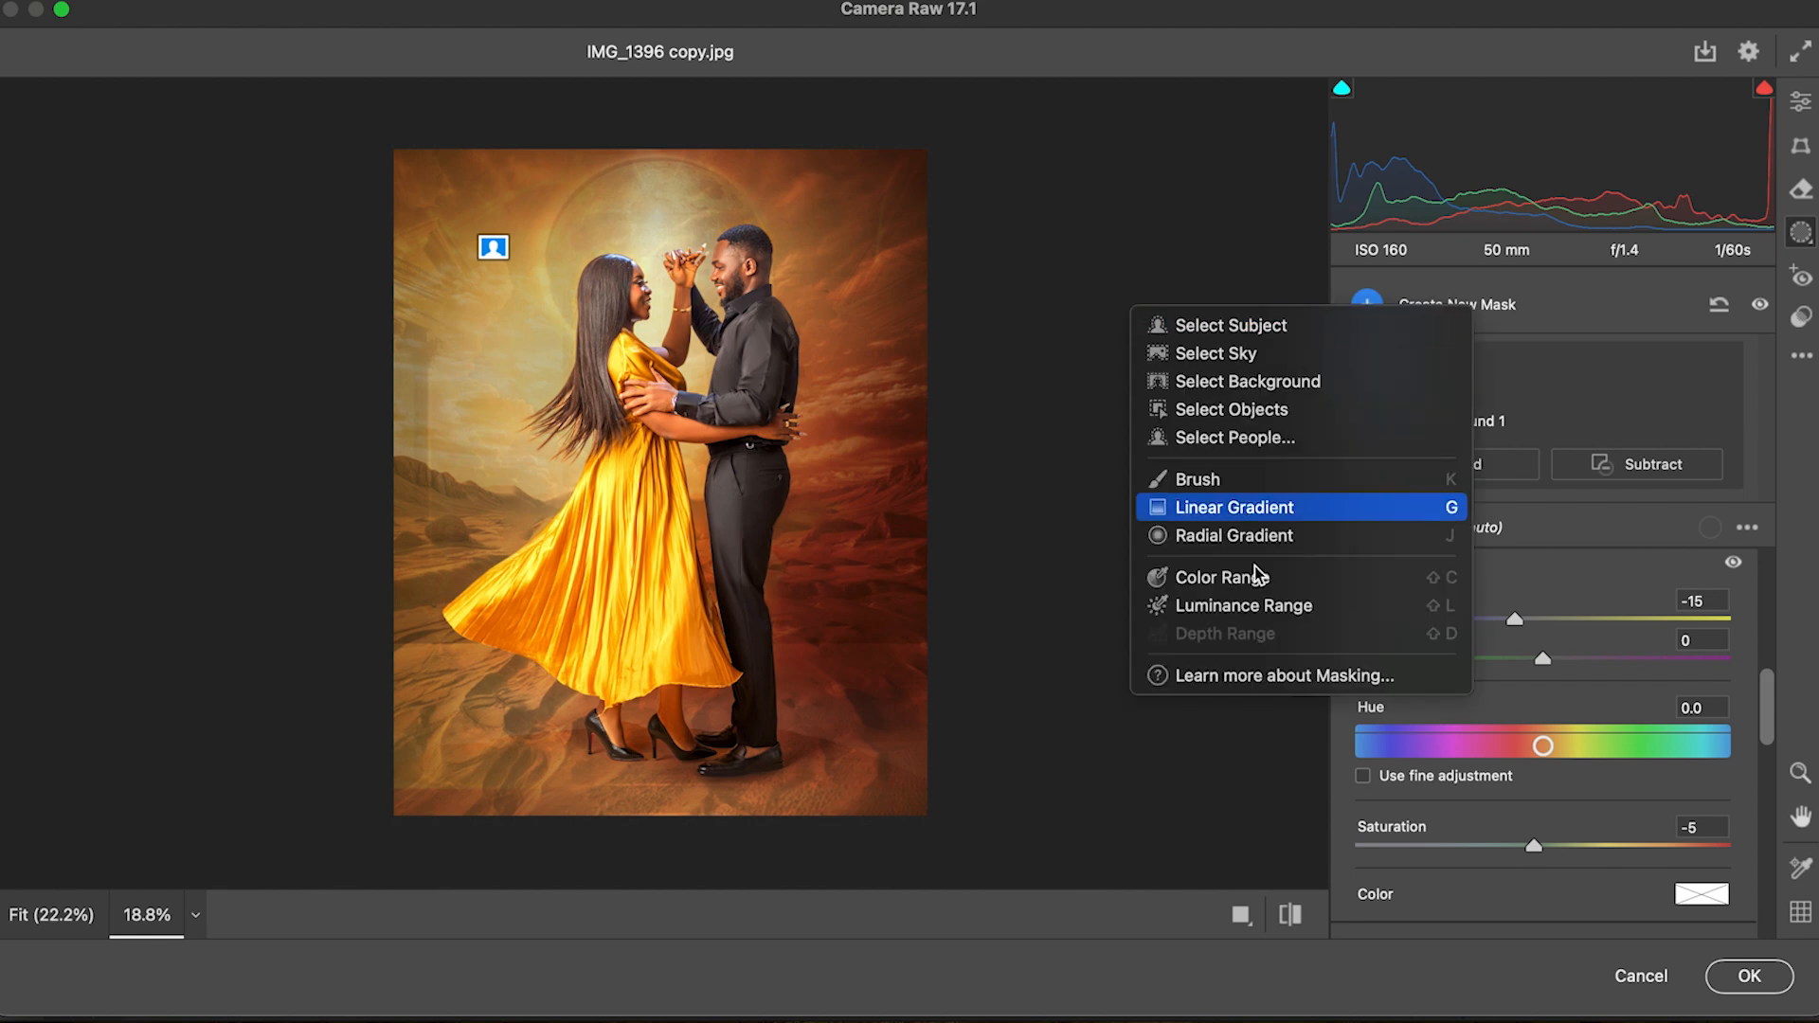
pyautogui.click(1227, 536)
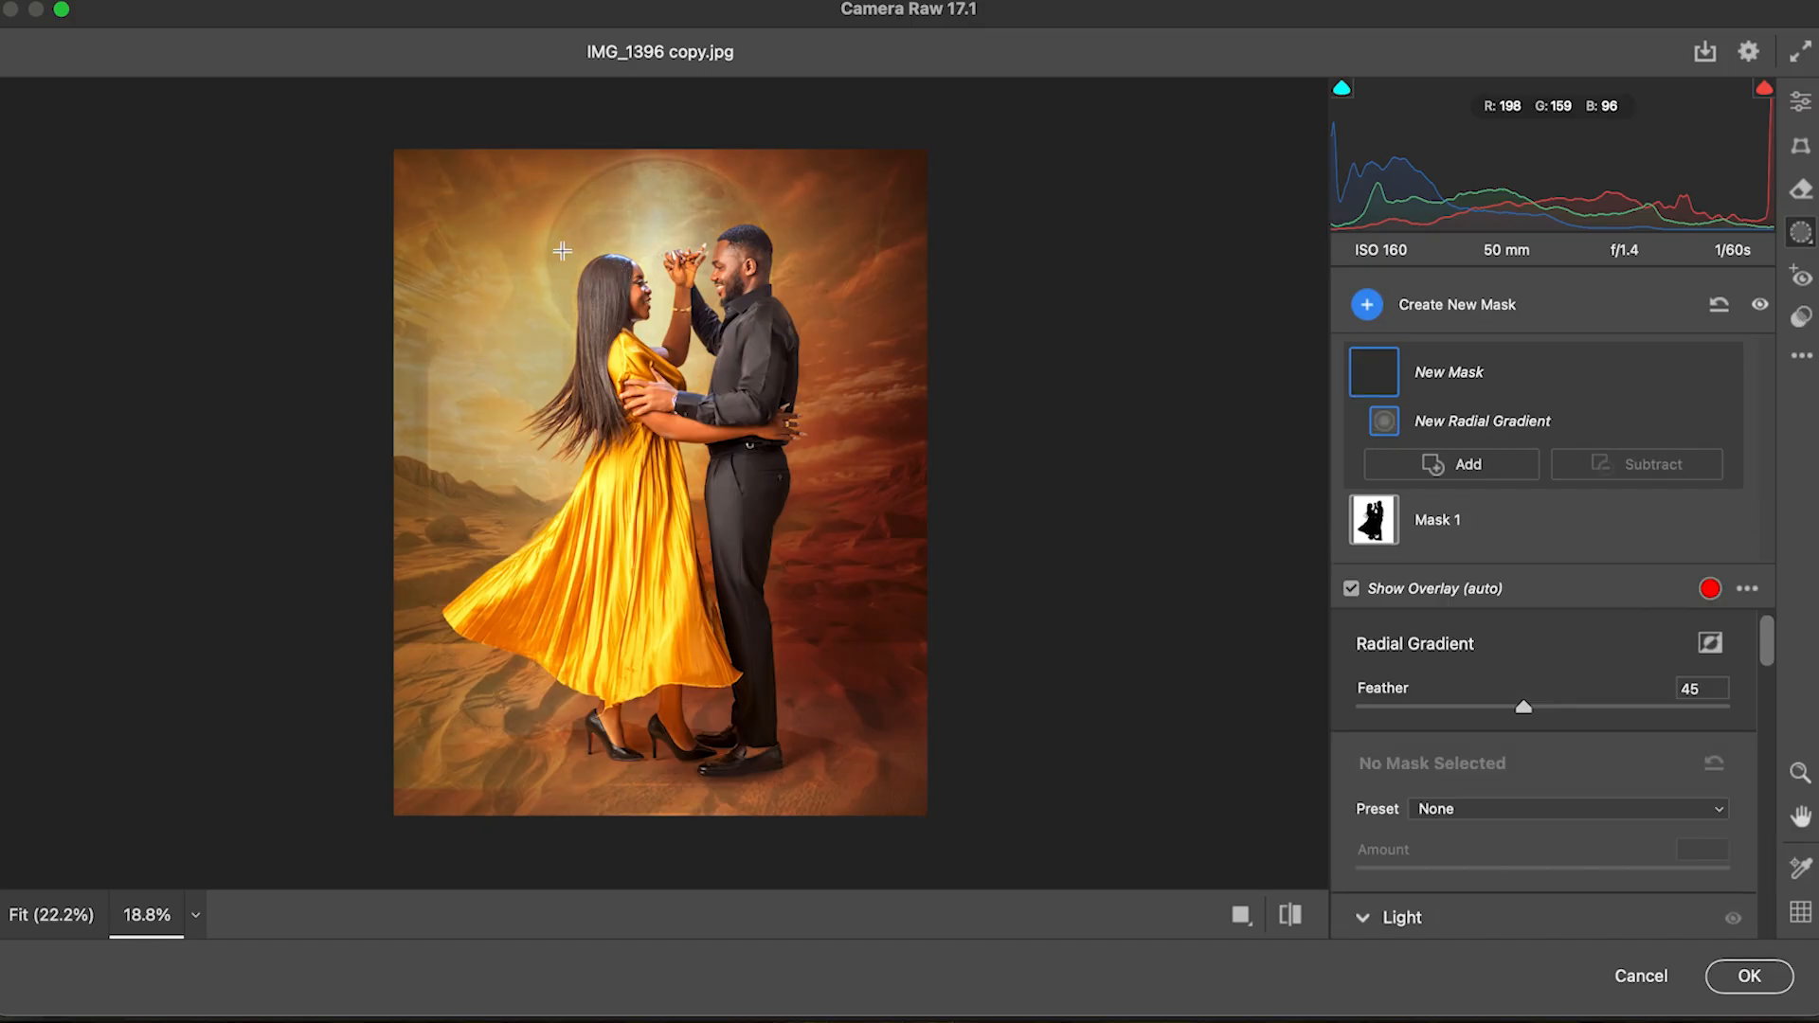
pyautogui.moveTo(548, 265)
pyautogui.mouseDown()
pyautogui.moveTo(641, 495)
pyautogui.moveTo(687, 497)
pyautogui.mouseUp()
pyautogui.moveTo(603, 232)
pyautogui.mouseDown()
pyautogui.moveTo(716, 483)
pyautogui.moveTo(719, 414)
pyautogui.mouseUp()
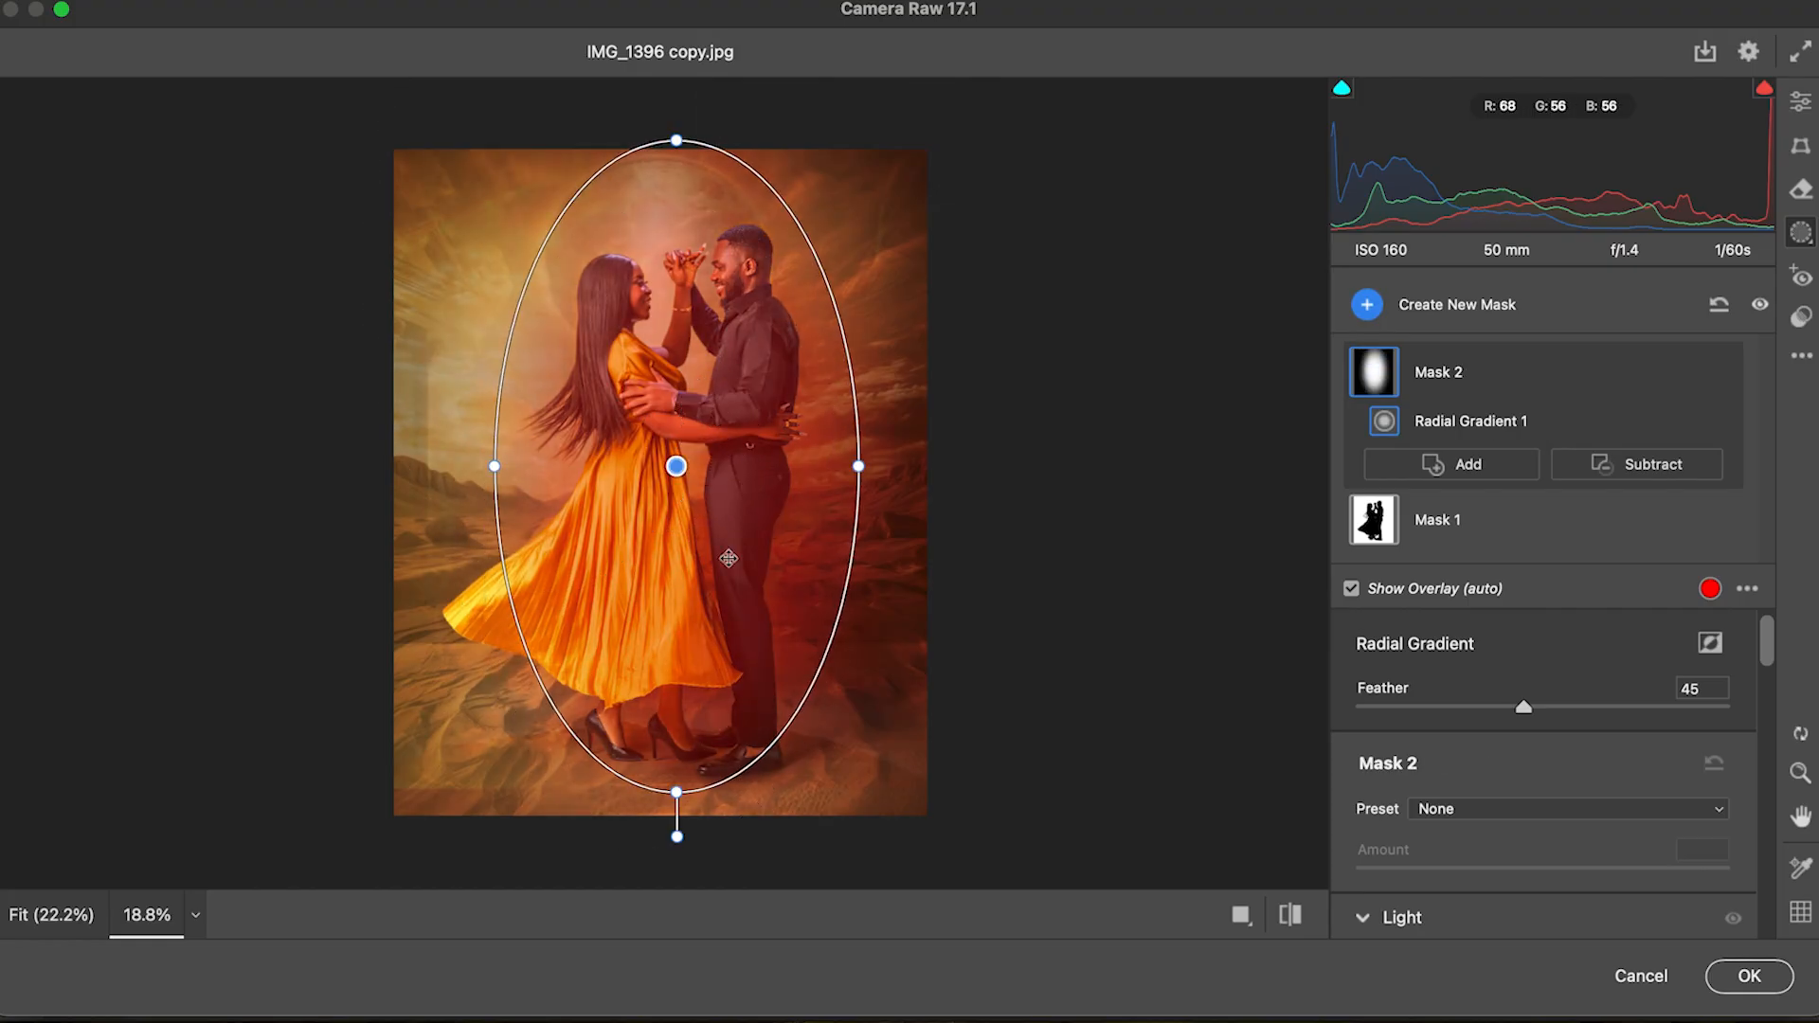
pyautogui.moveTo(677, 801); pyautogui.dragTo(680, 763)
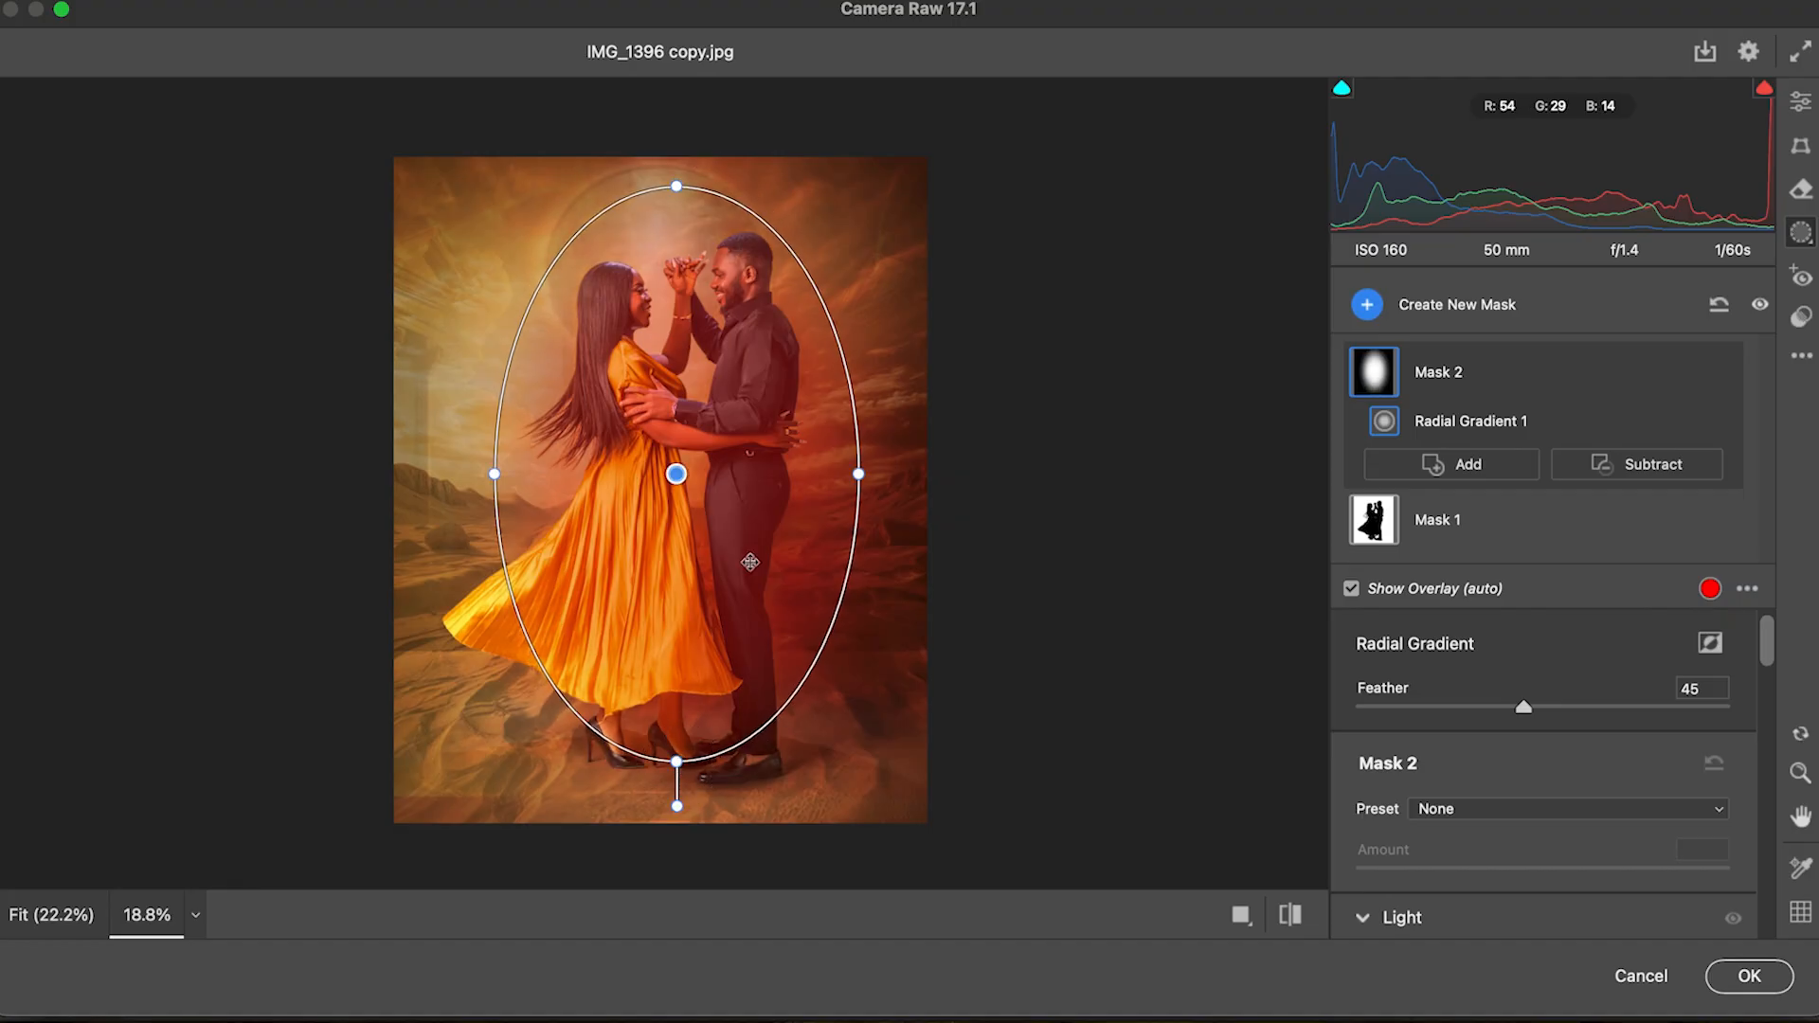
pyautogui.moveTo(749, 559); pyautogui.dragTo(752, 565)
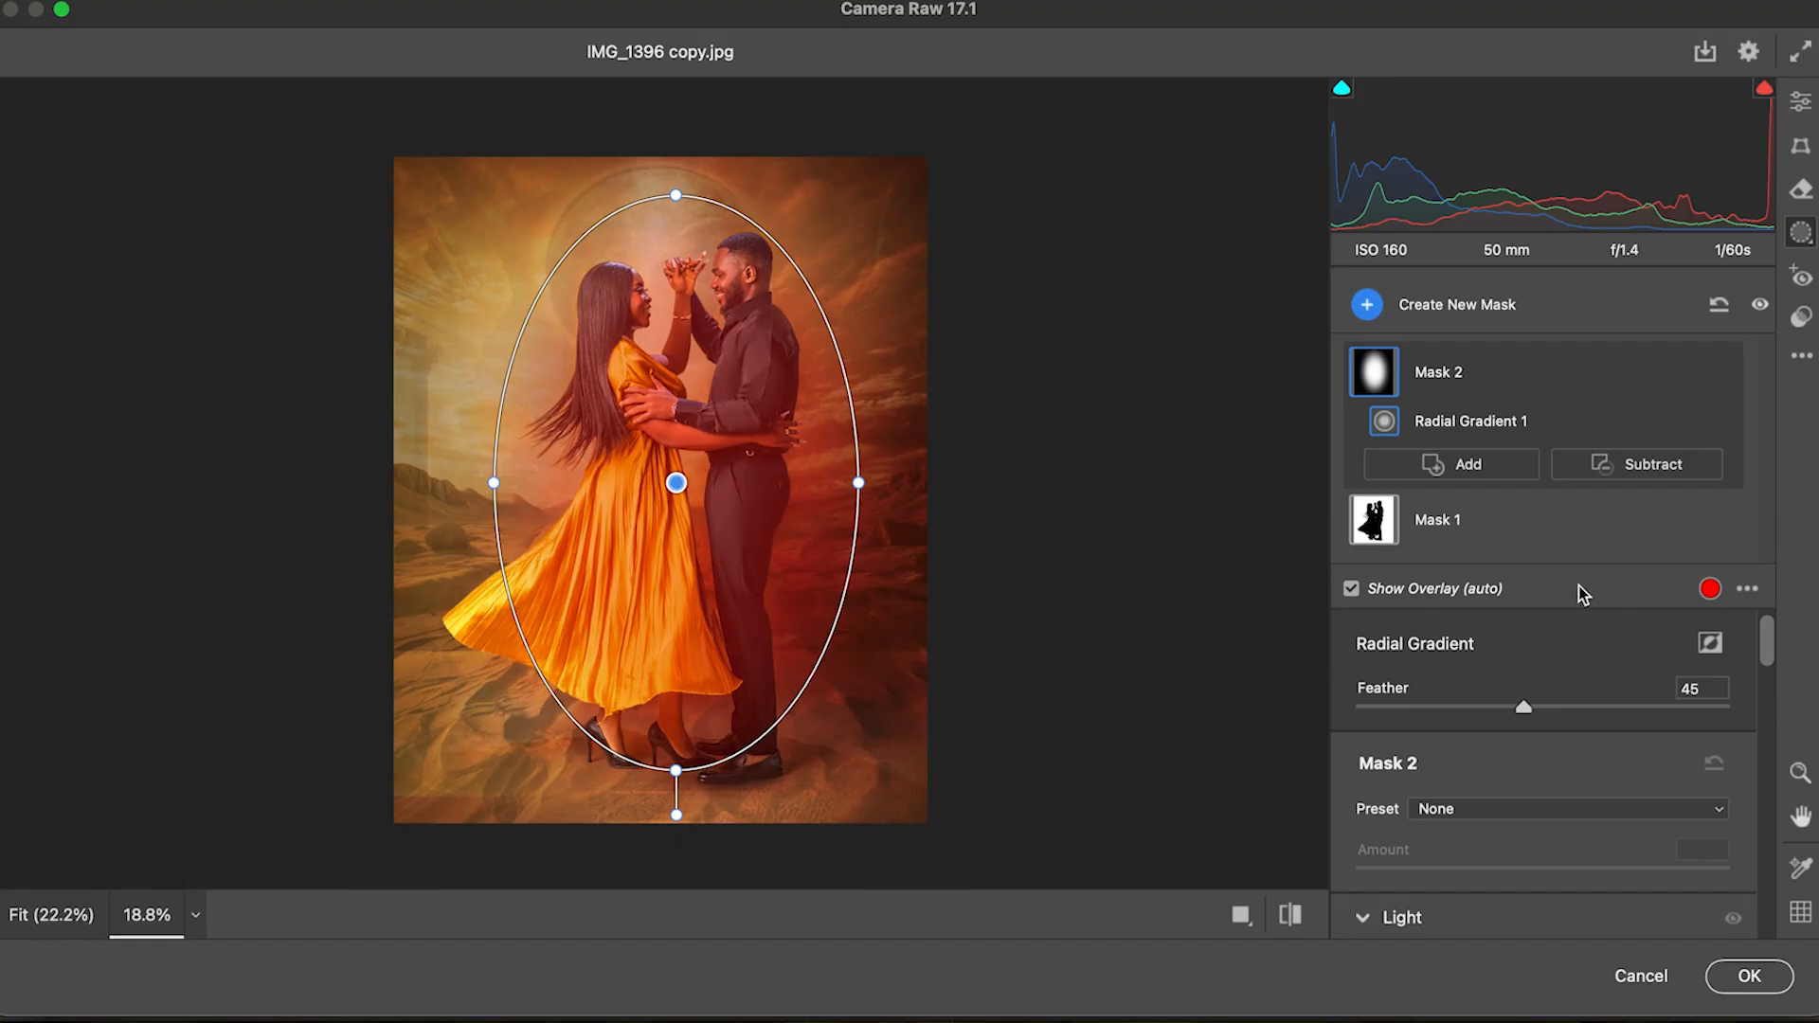
pyautogui.click(1718, 646)
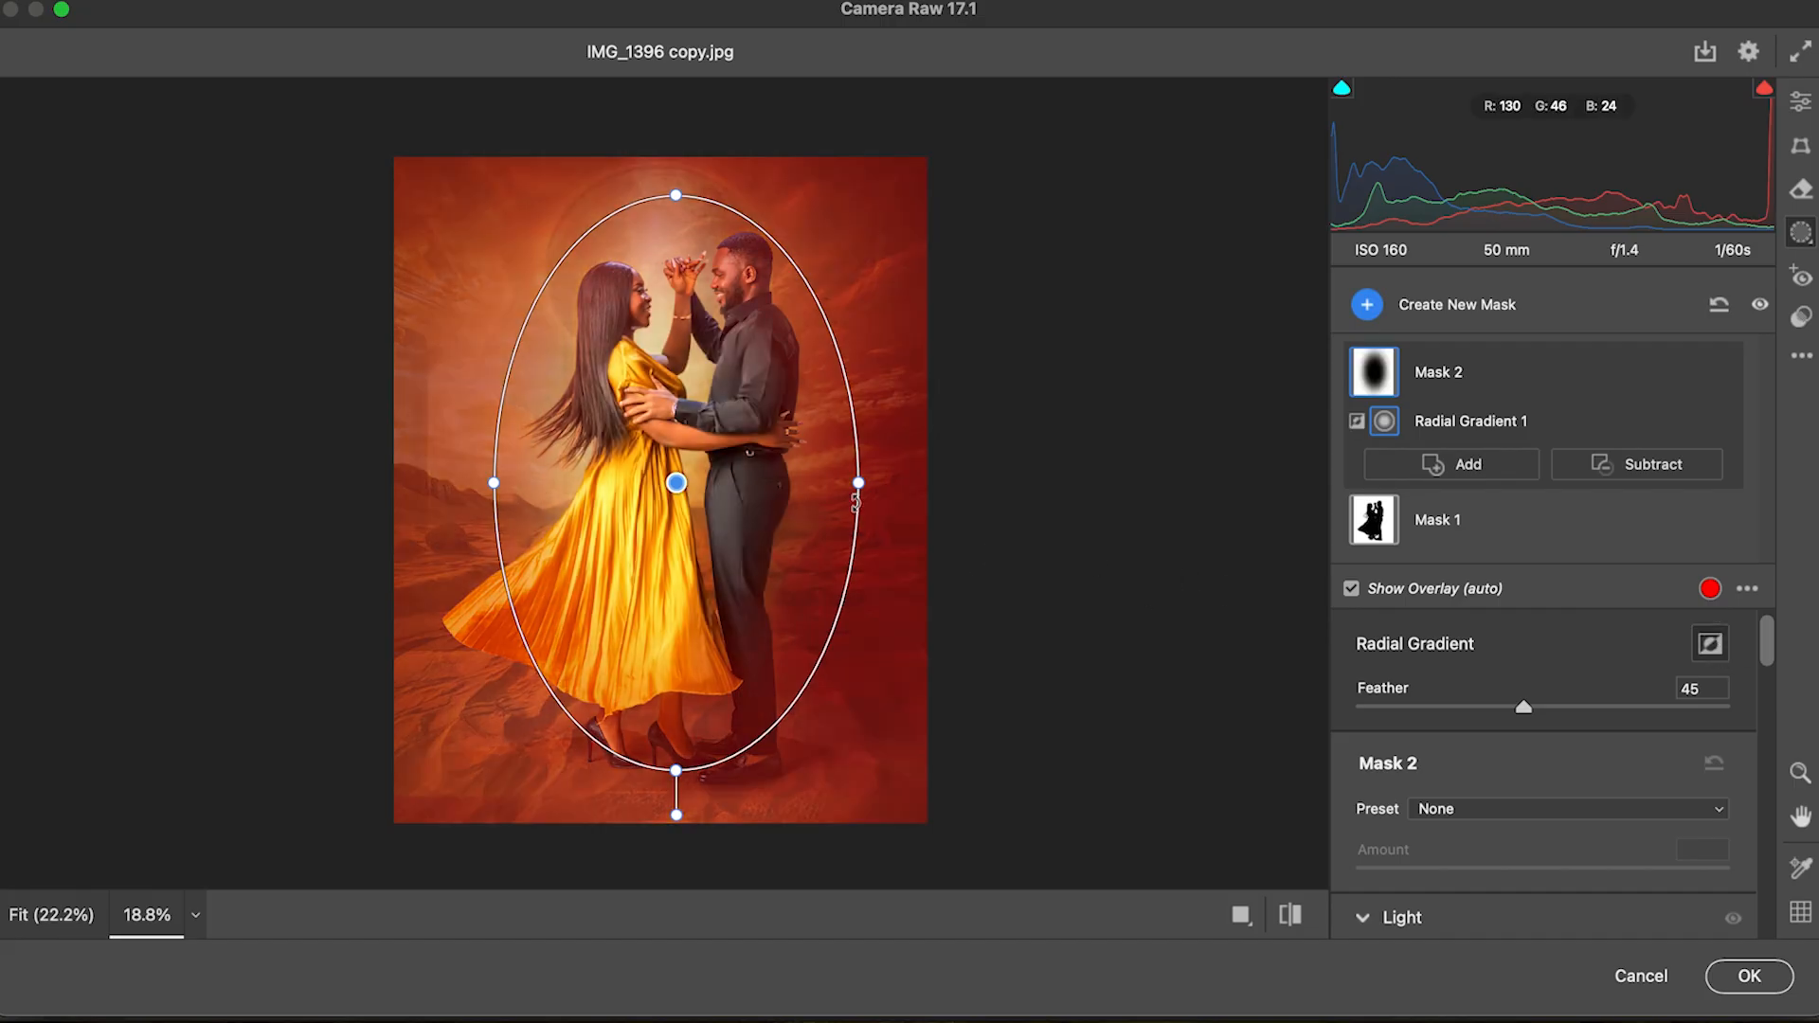
# Step: Darken the inverted radial mask with exposure -0.10, highlights -10, shadows -4 and blacks -3
pyautogui.moveTo(1770, 641); pyautogui.dragTo(1769, 688)
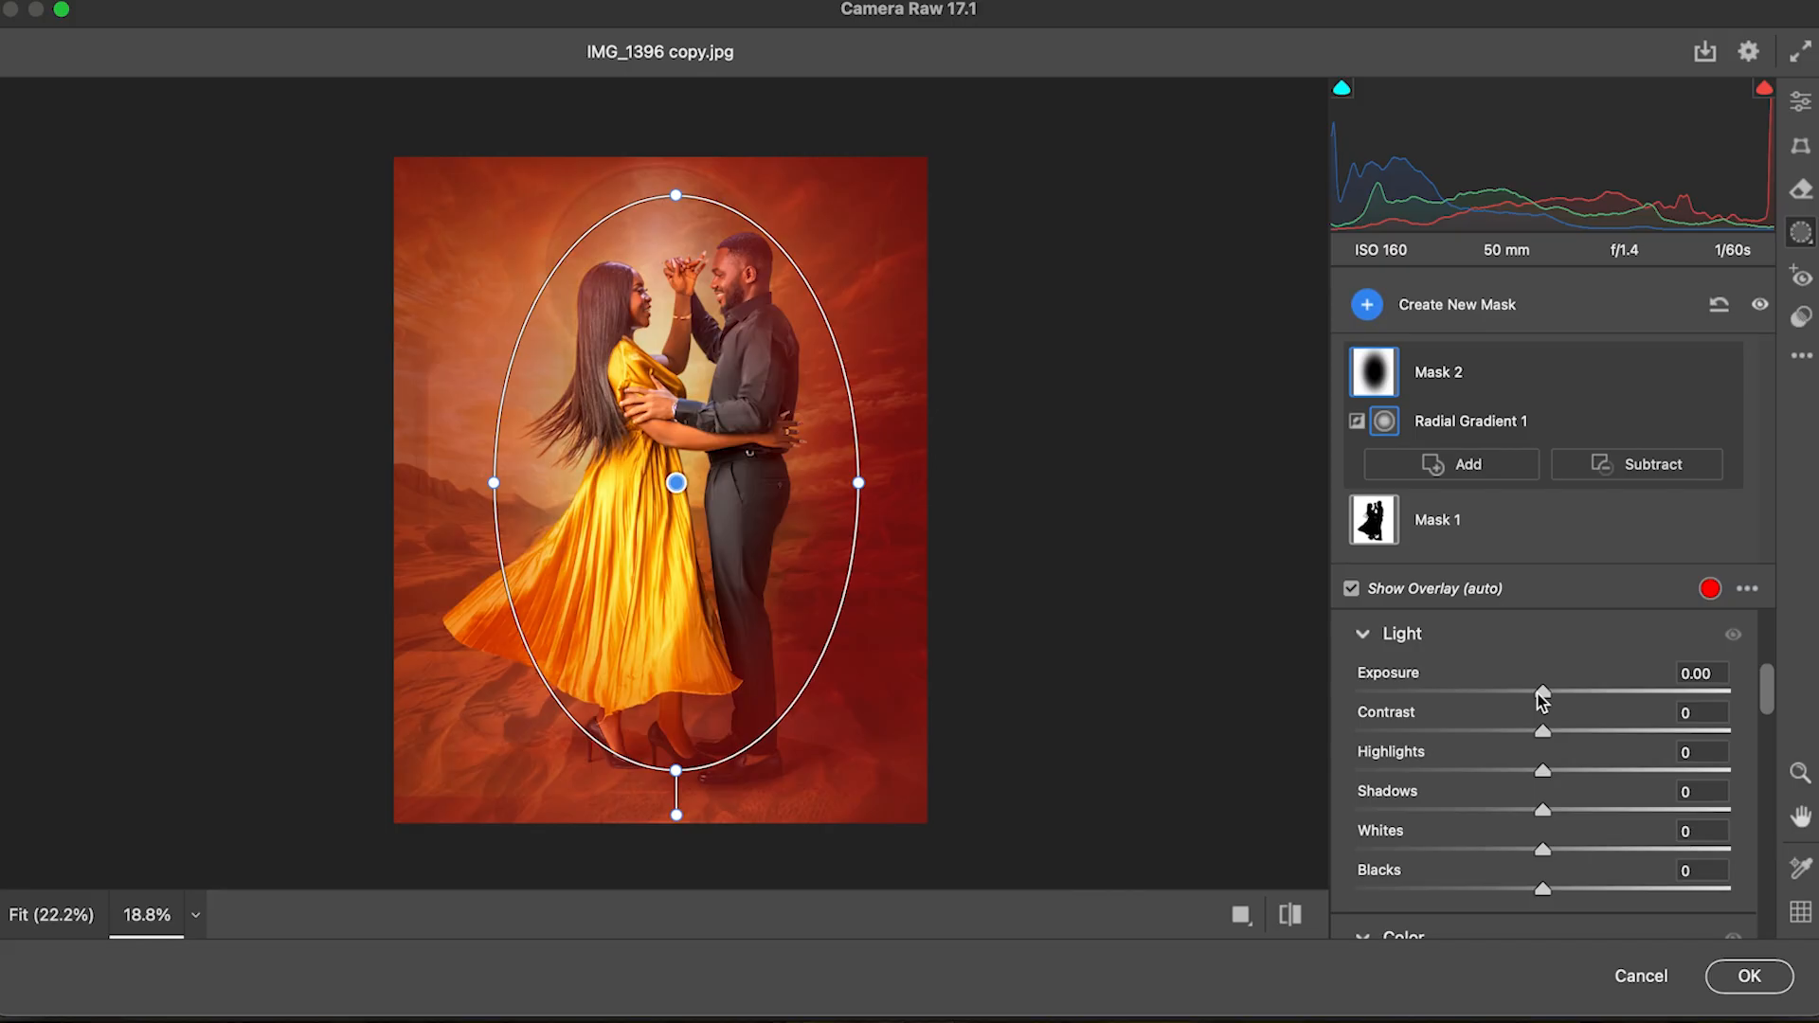
pyautogui.moveTo(1538, 693); pyautogui.dragTo(1537, 691)
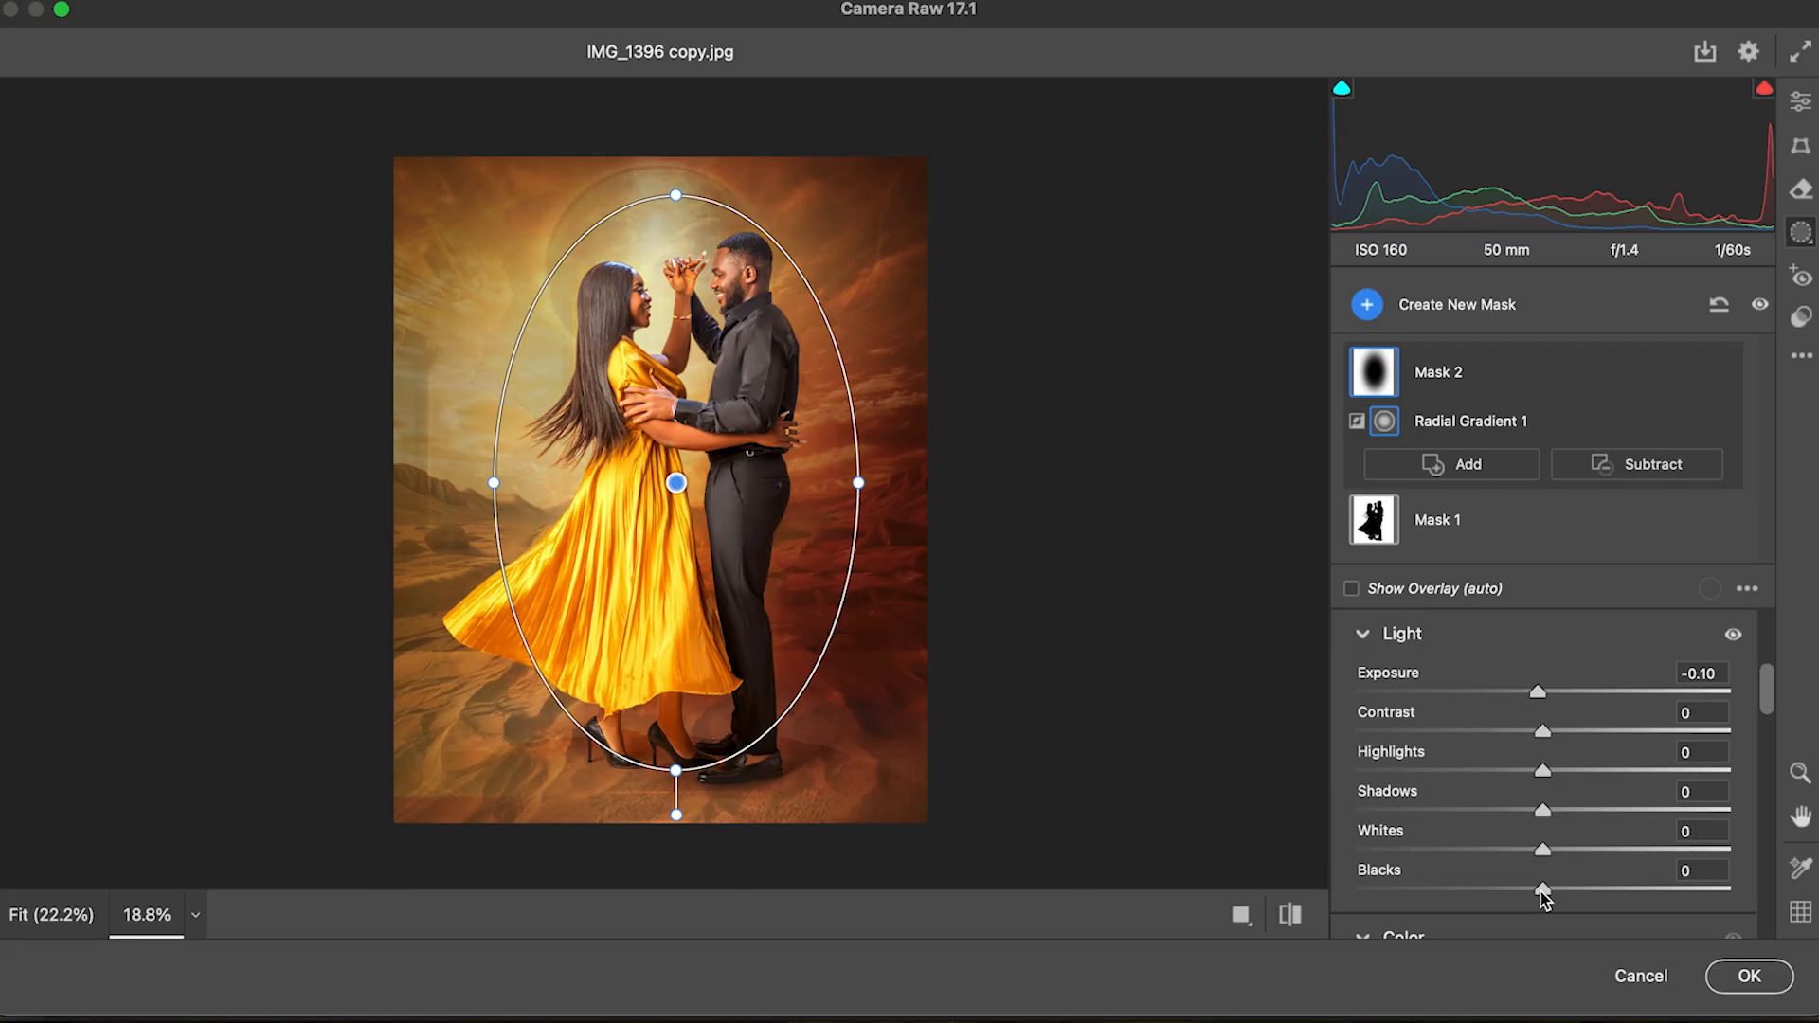
pyautogui.moveTo(1541, 895); pyautogui.dragTo(1537, 890)
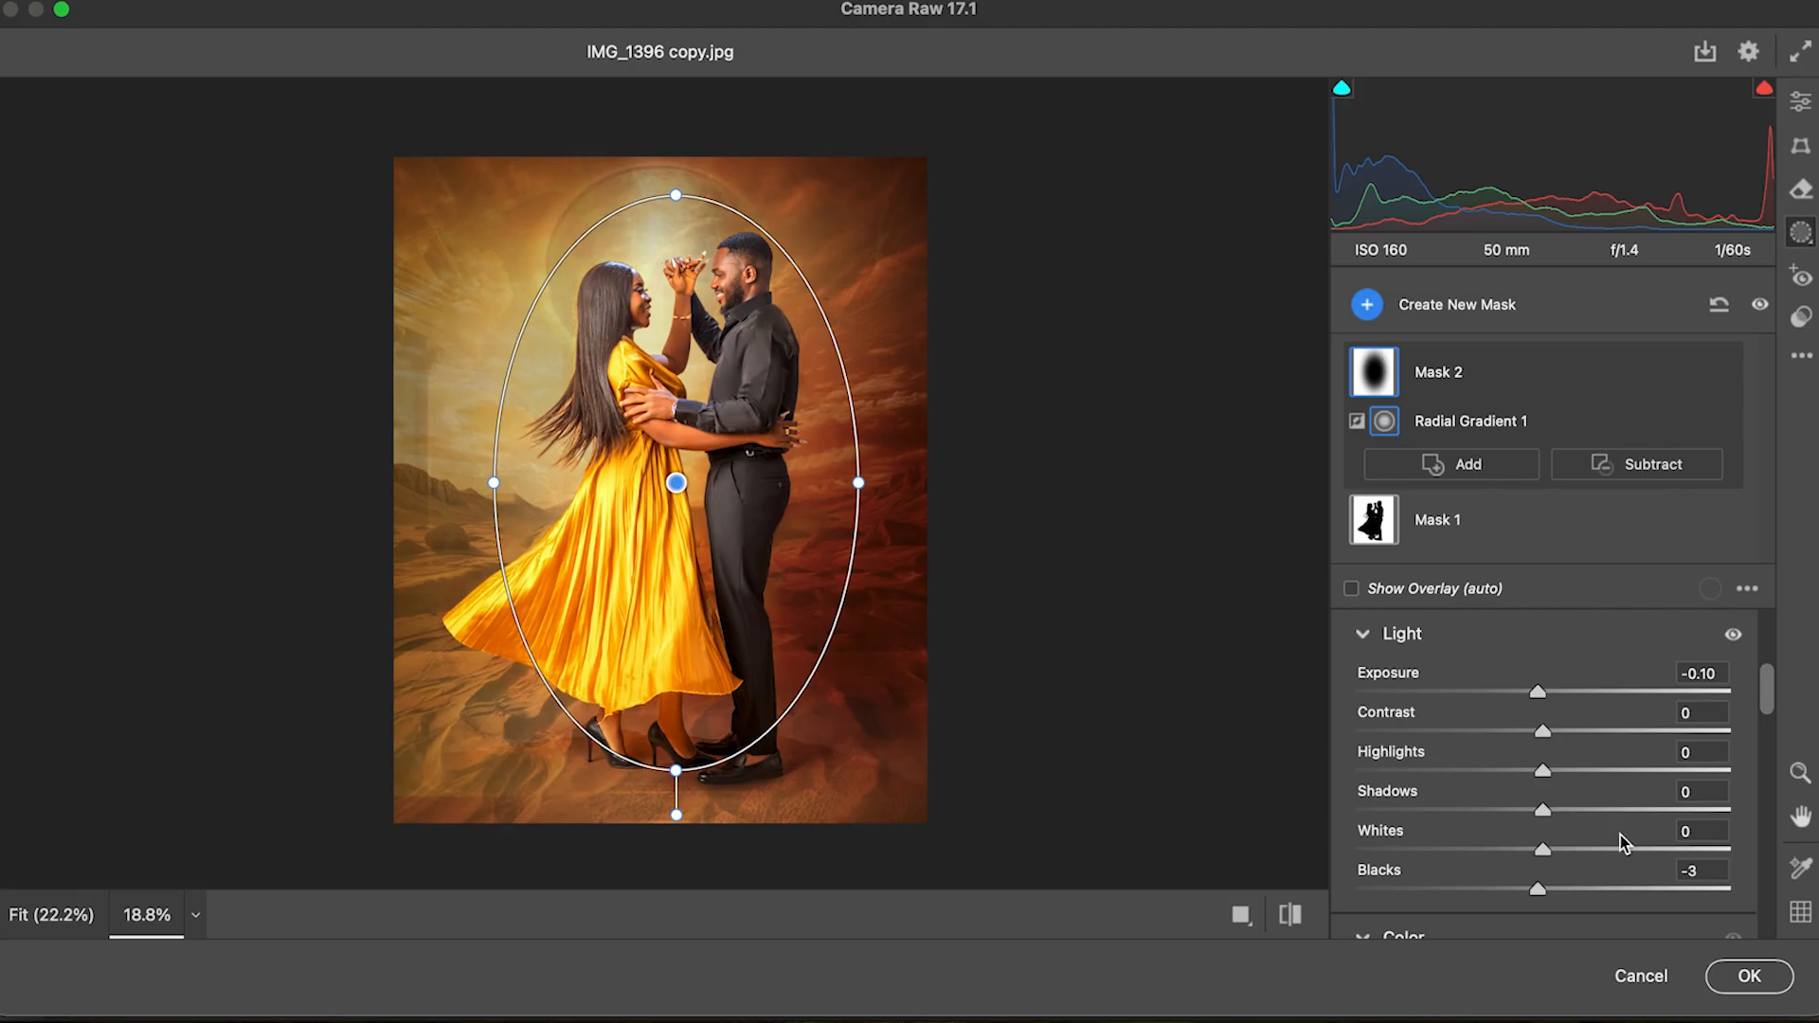
pyautogui.moveTo(1543, 811); pyautogui.dragTo(1538, 811)
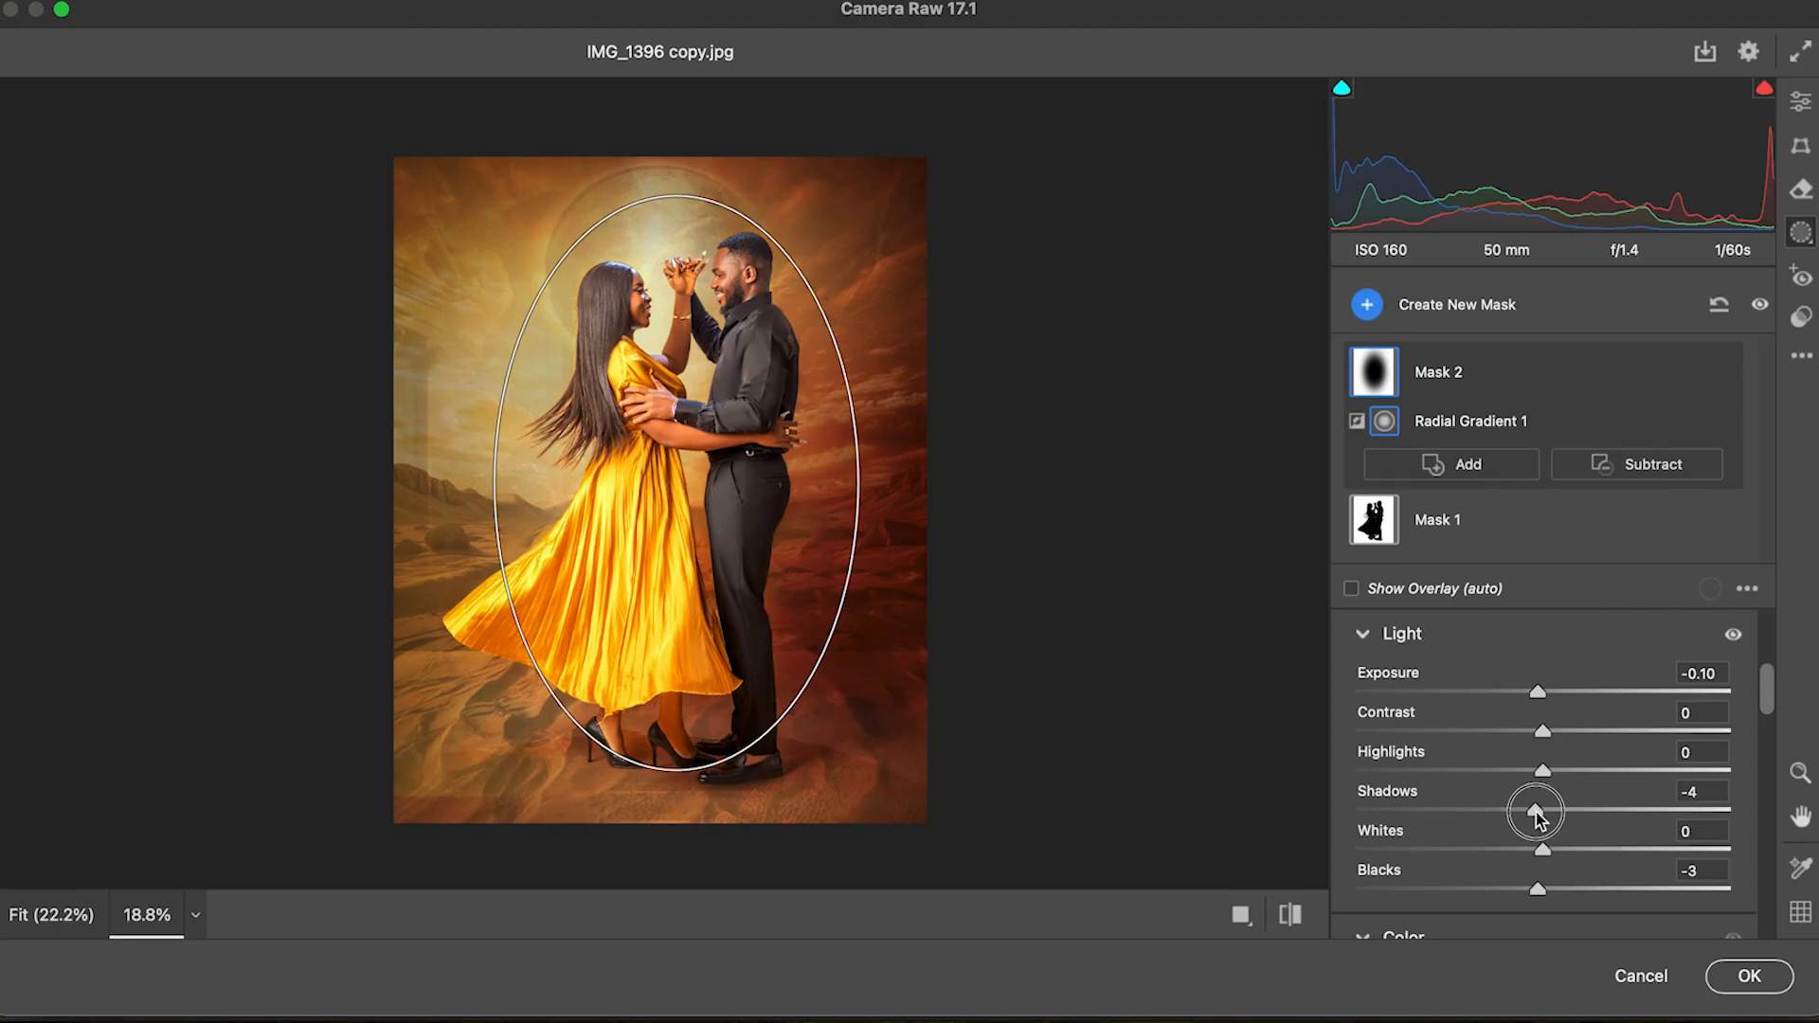
pyautogui.moveTo(1537, 811); pyautogui.dragTo(1522, 775)
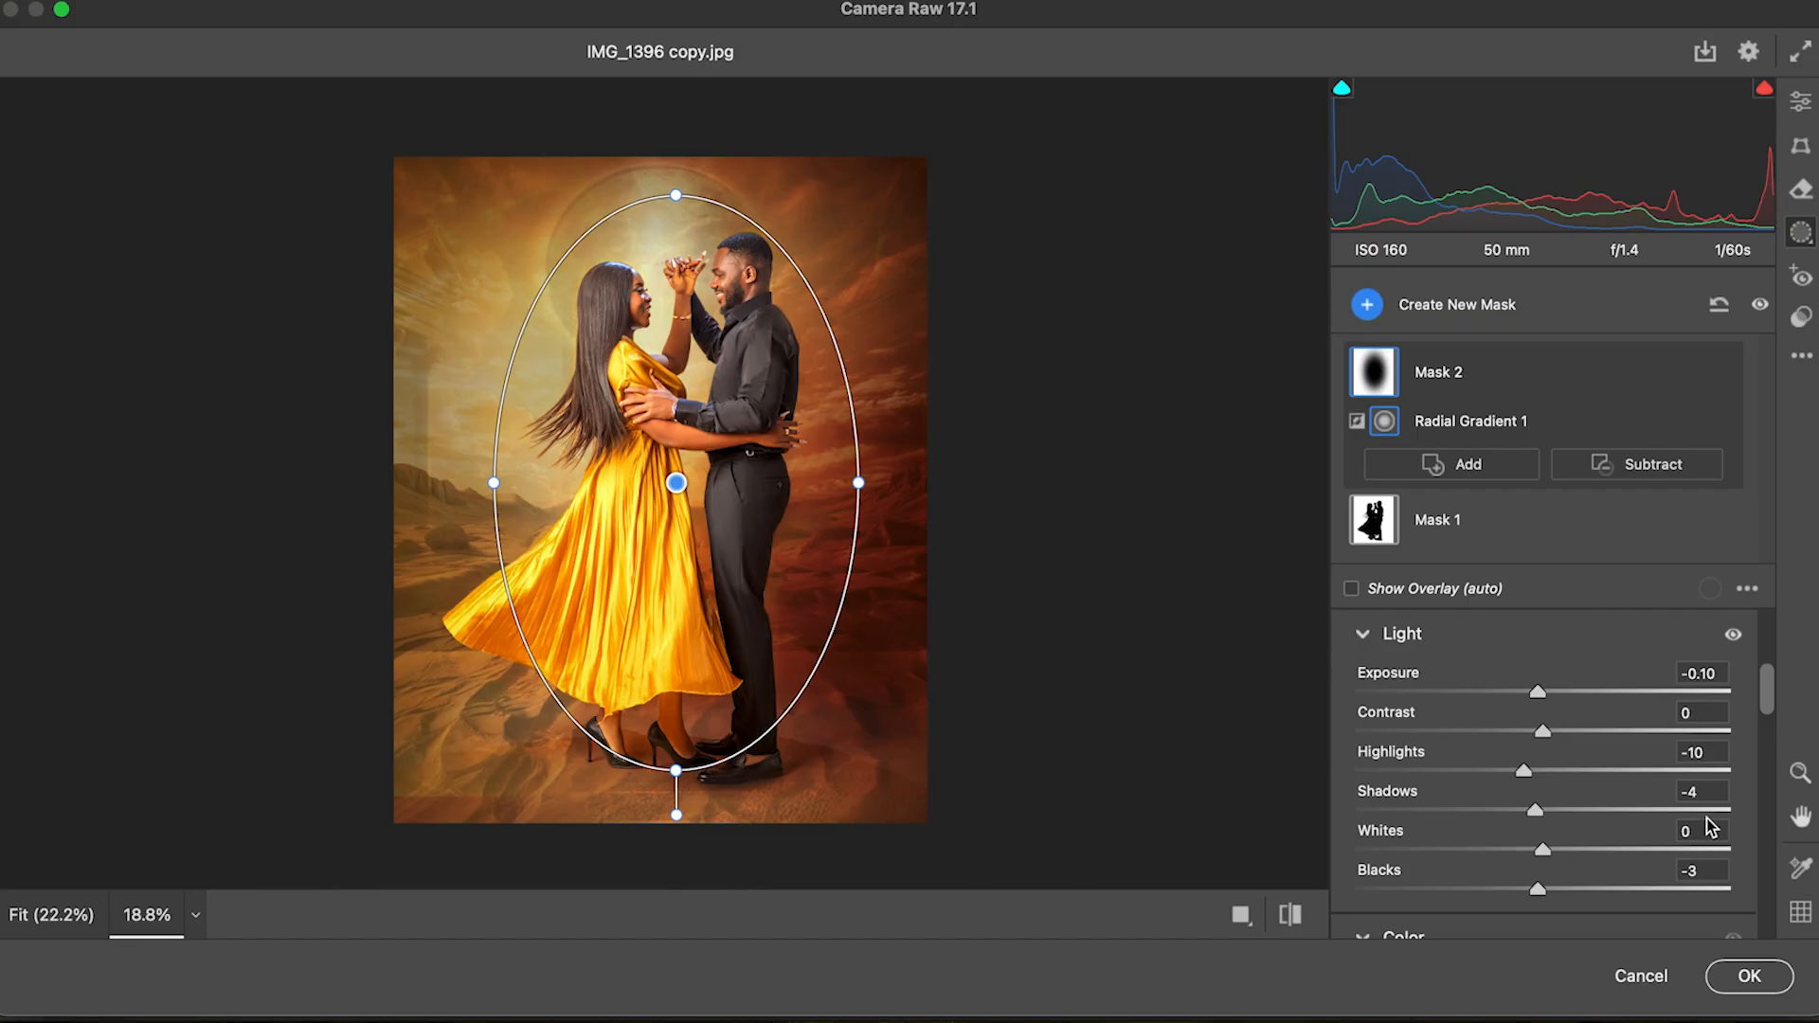
# Step: Compare the before and after views of the masked adjustments and apply the Camera Raw filter
pyautogui.click(1292, 917)
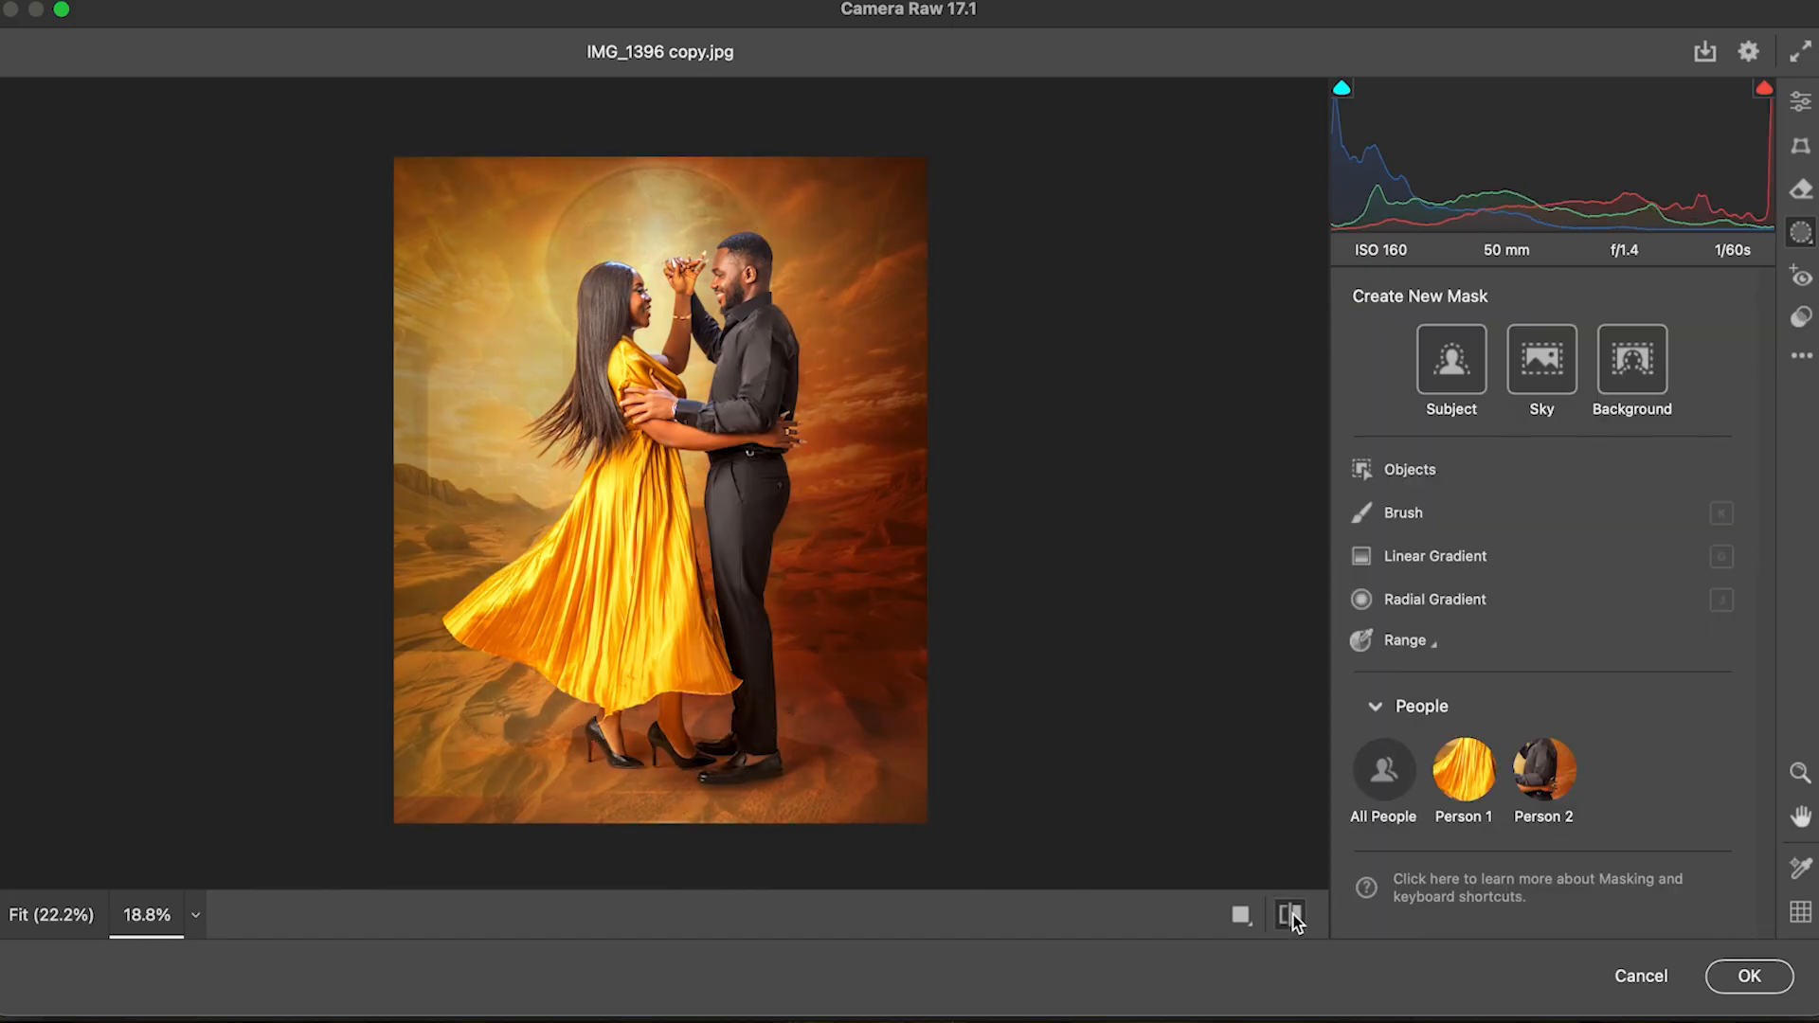
pyautogui.click(1292, 917)
pyautogui.click(1292, 917)
pyautogui.click(1292, 917)
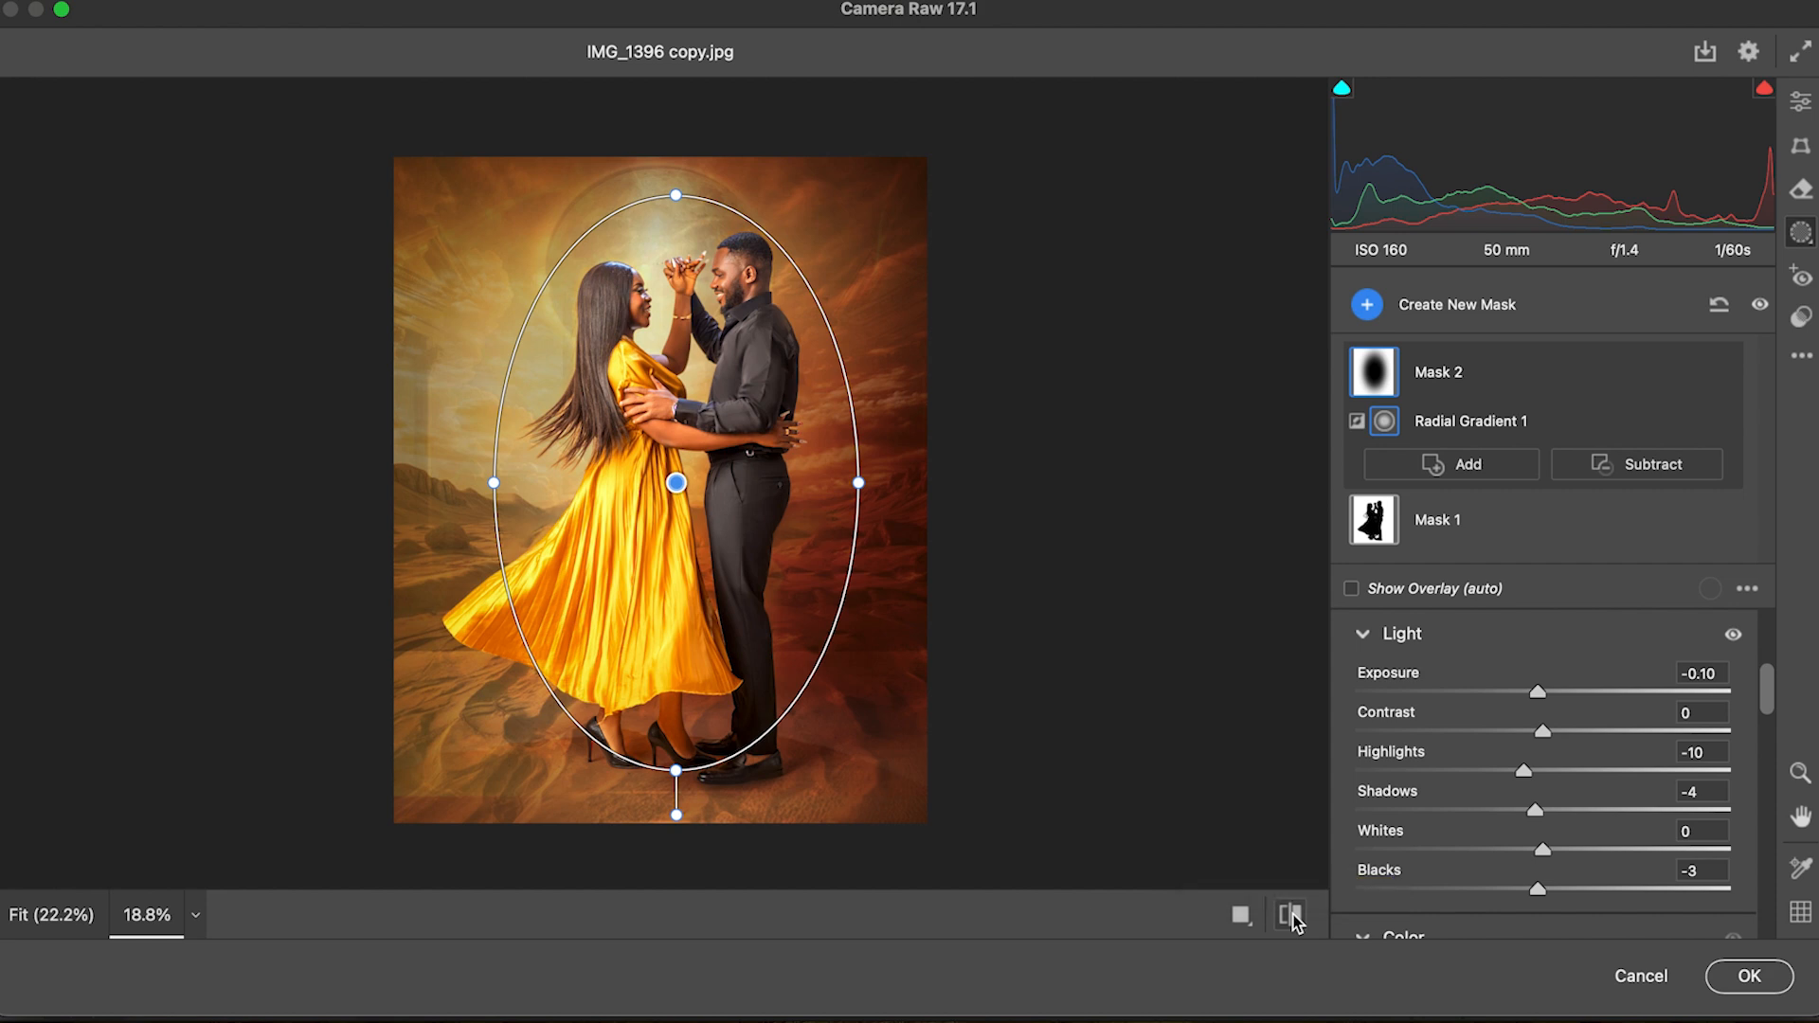
pyautogui.click(1760, 990)
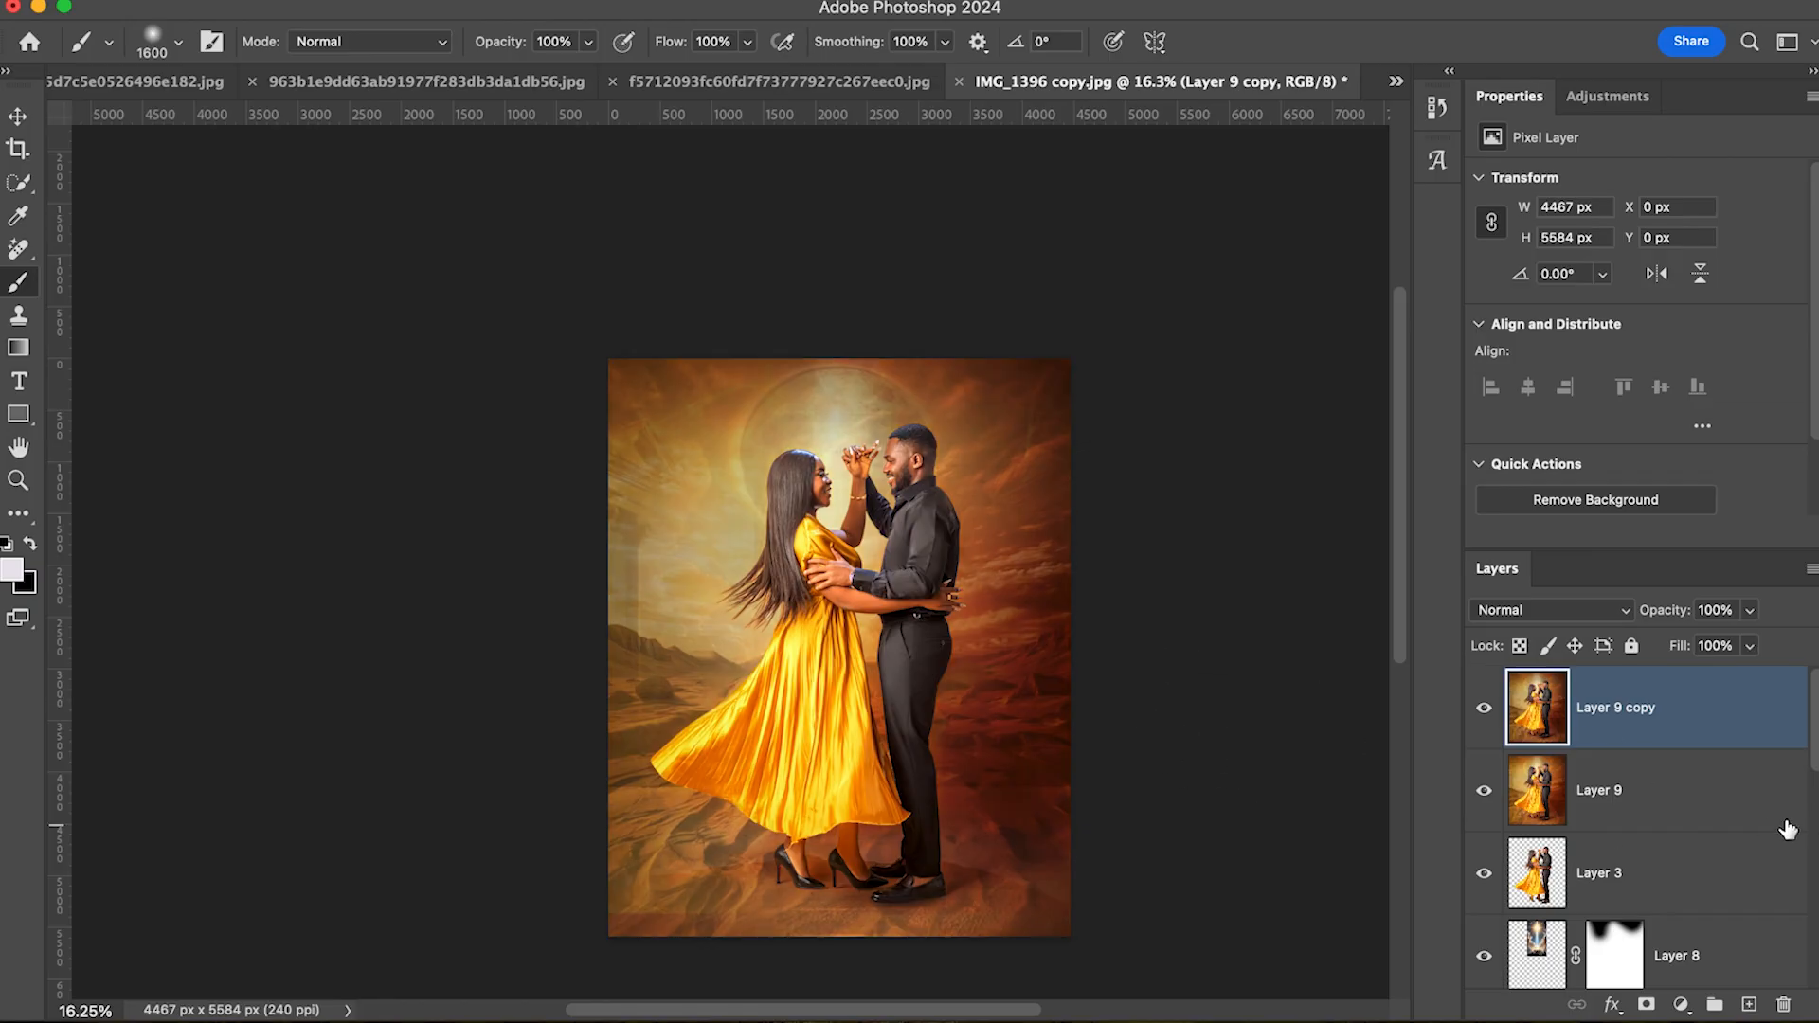
# Step: Compare the image with and without the graded Layer 9 copy and inspect the overall composite
pyautogui.click(1484, 709)
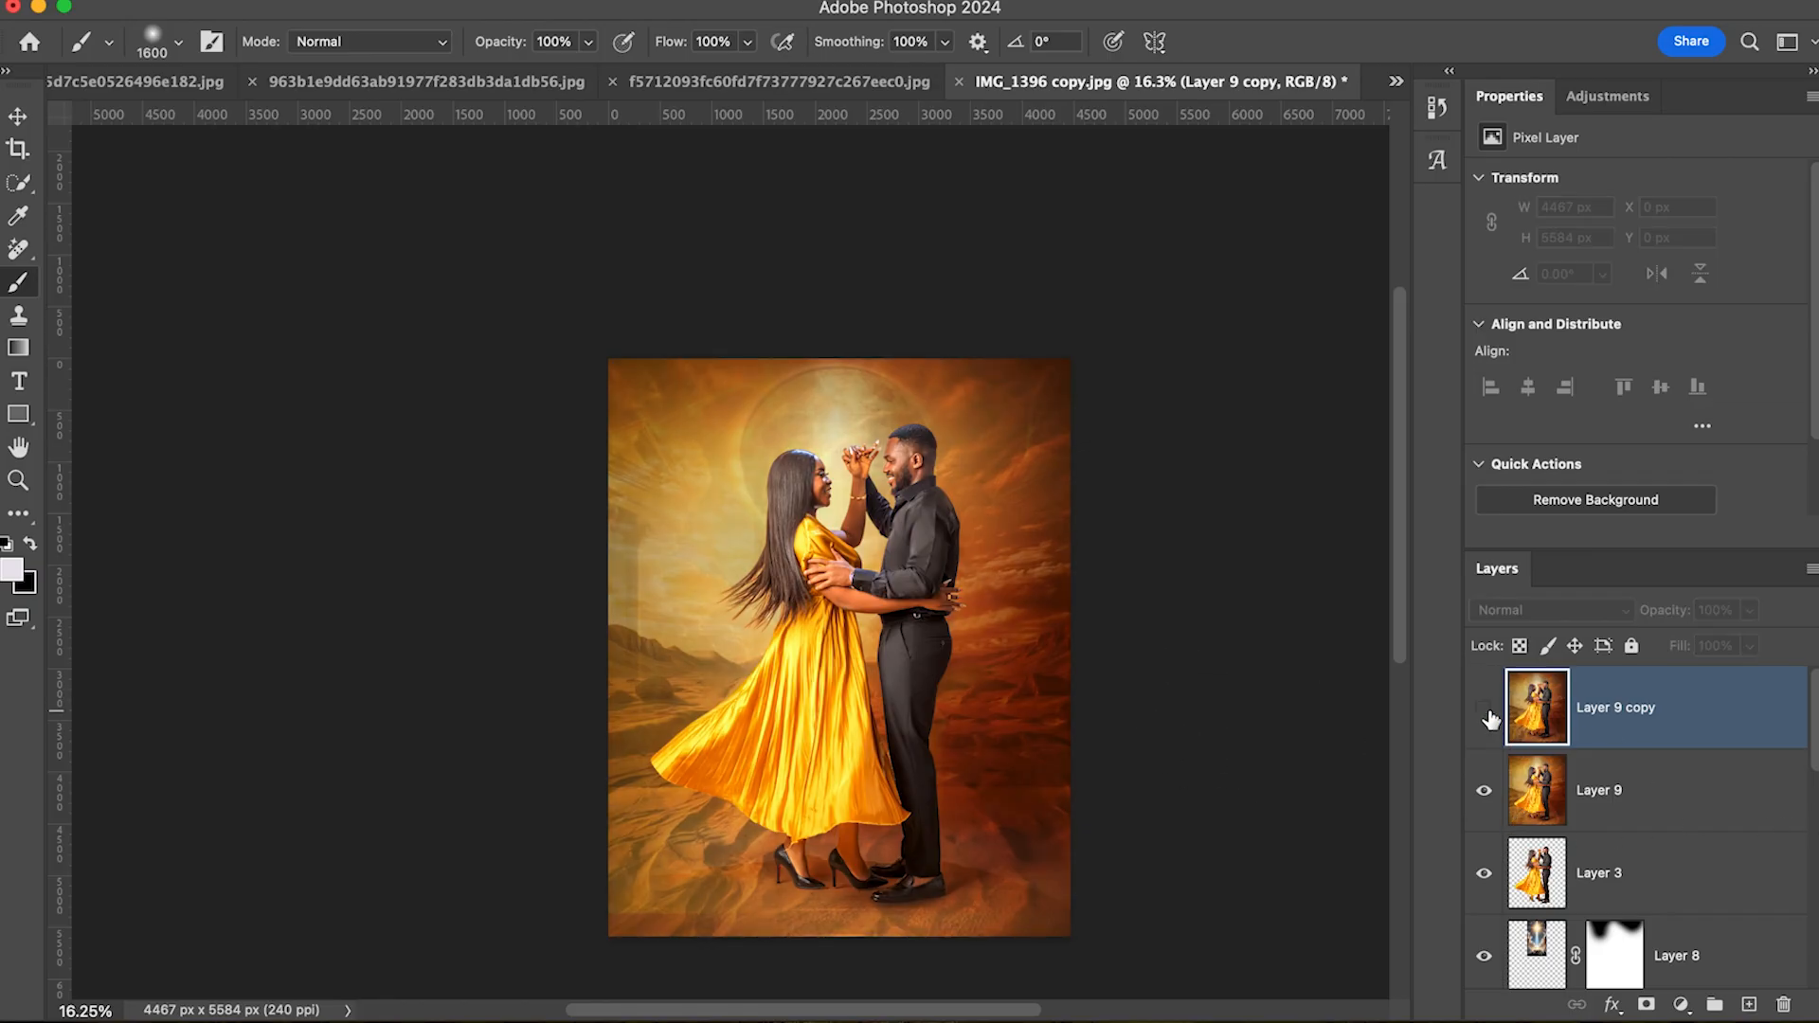
pyautogui.click(1485, 709)
pyautogui.click(1484, 708)
pyautogui.click(1484, 709)
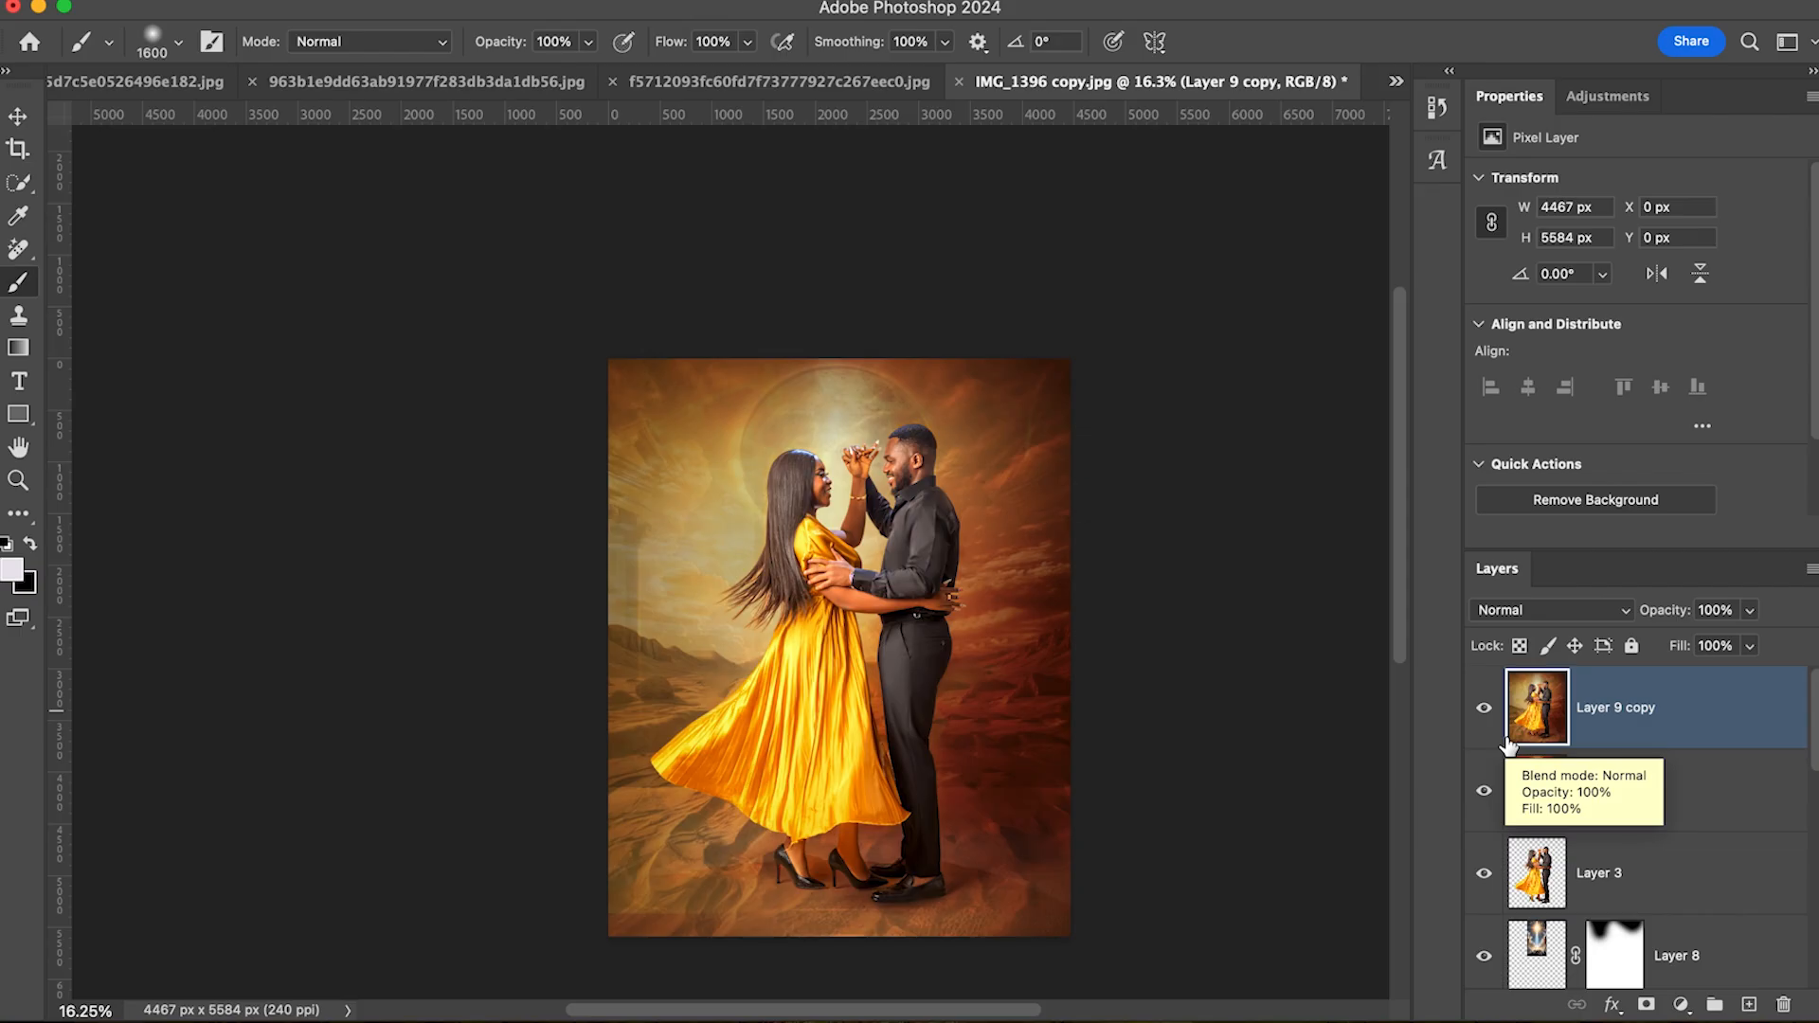
pyautogui.click(1484, 709)
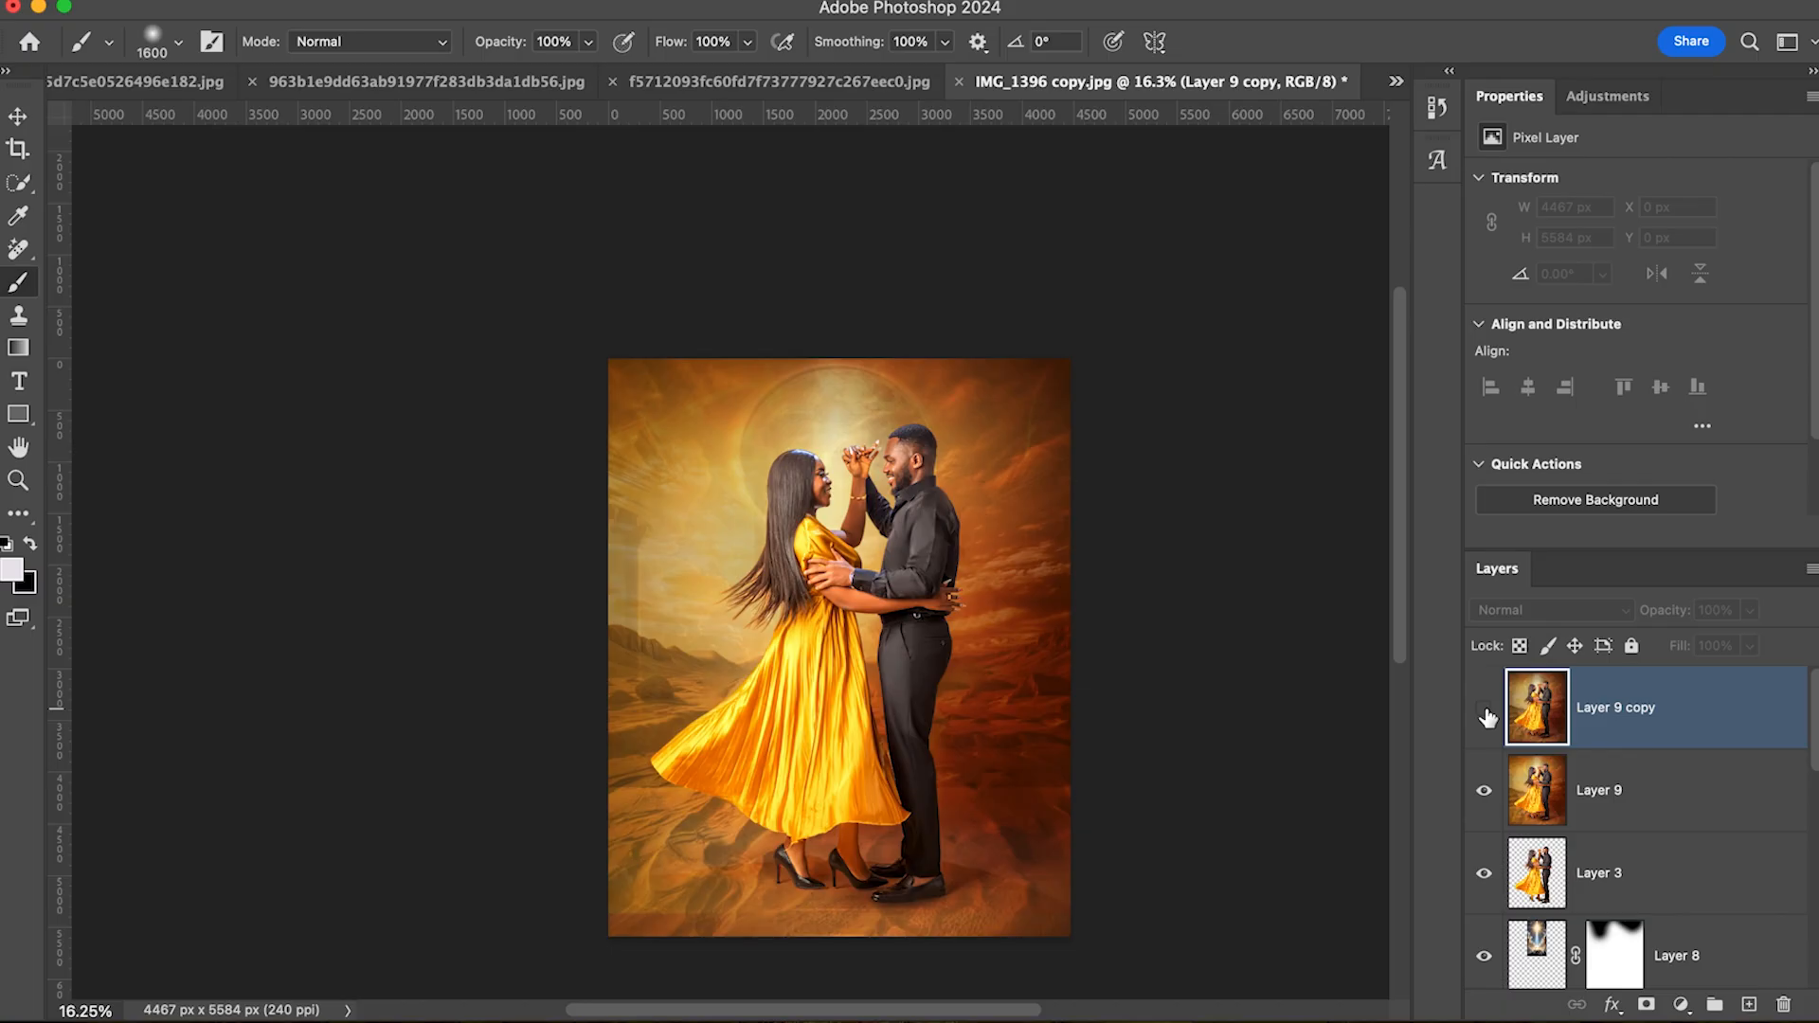
pyautogui.click(1484, 710)
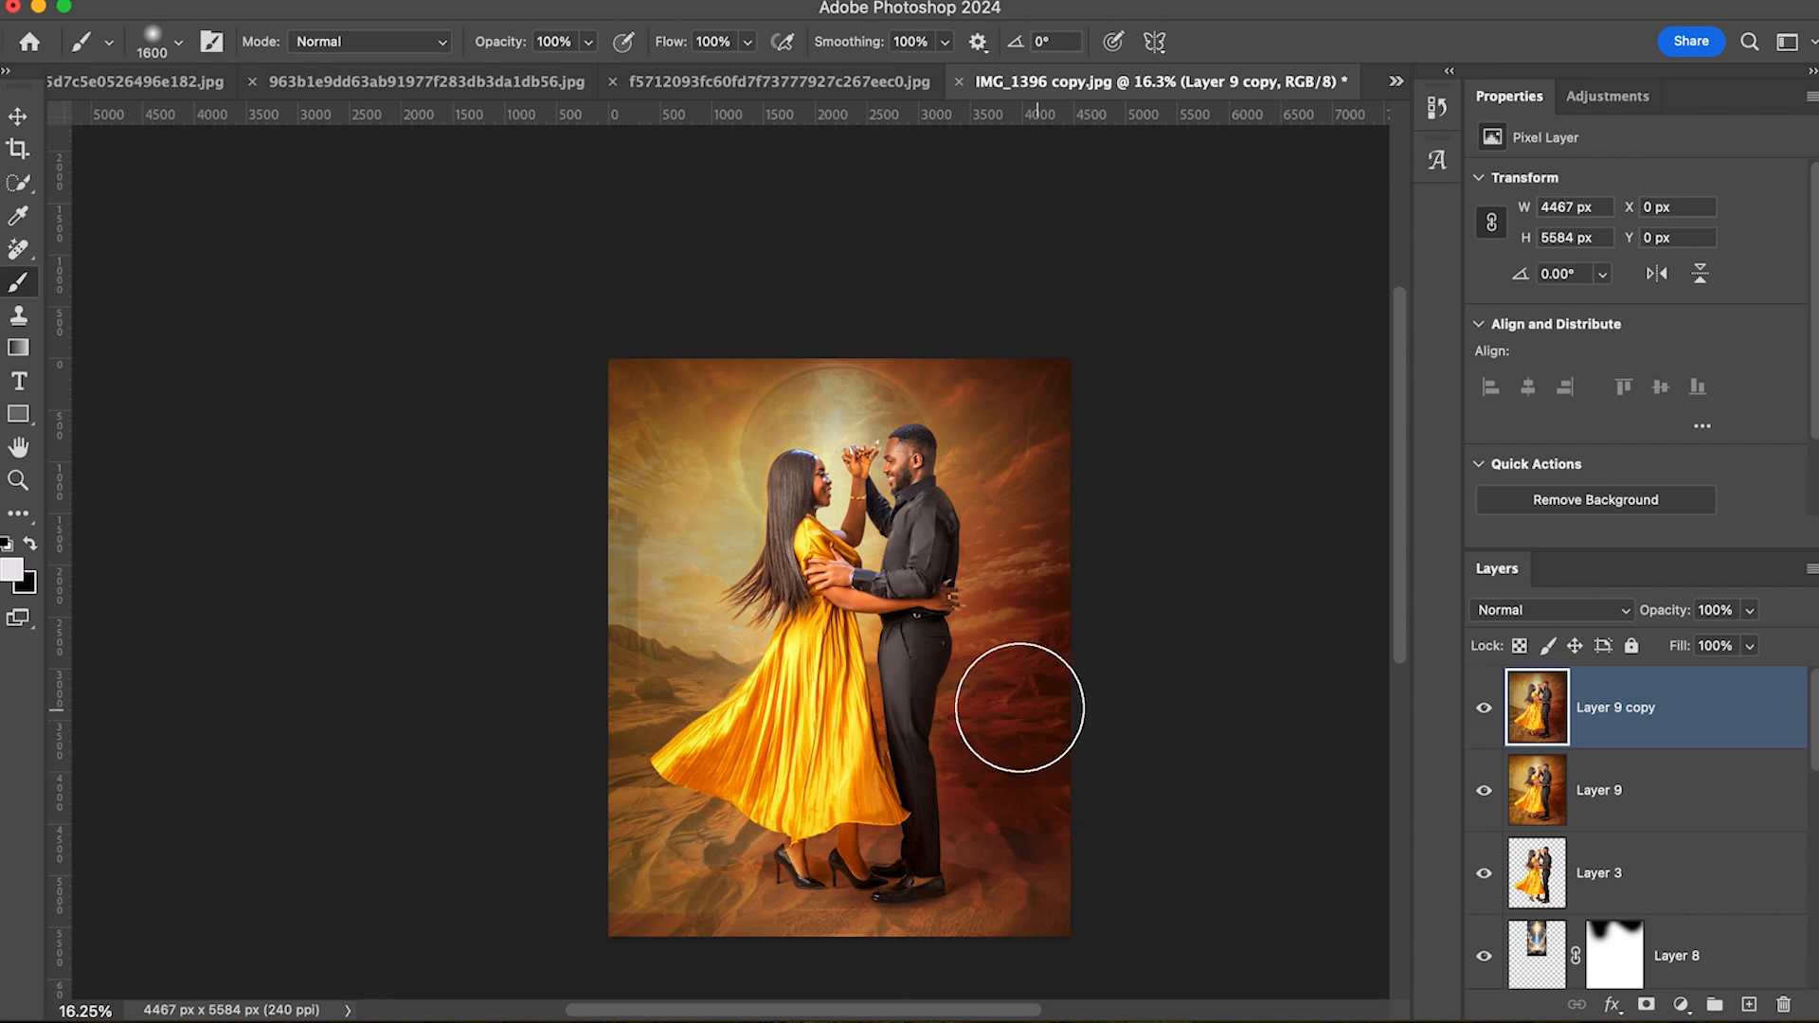
pyautogui.scroll(-4, 983, 649)
pyautogui.scroll(2, 982, 649)
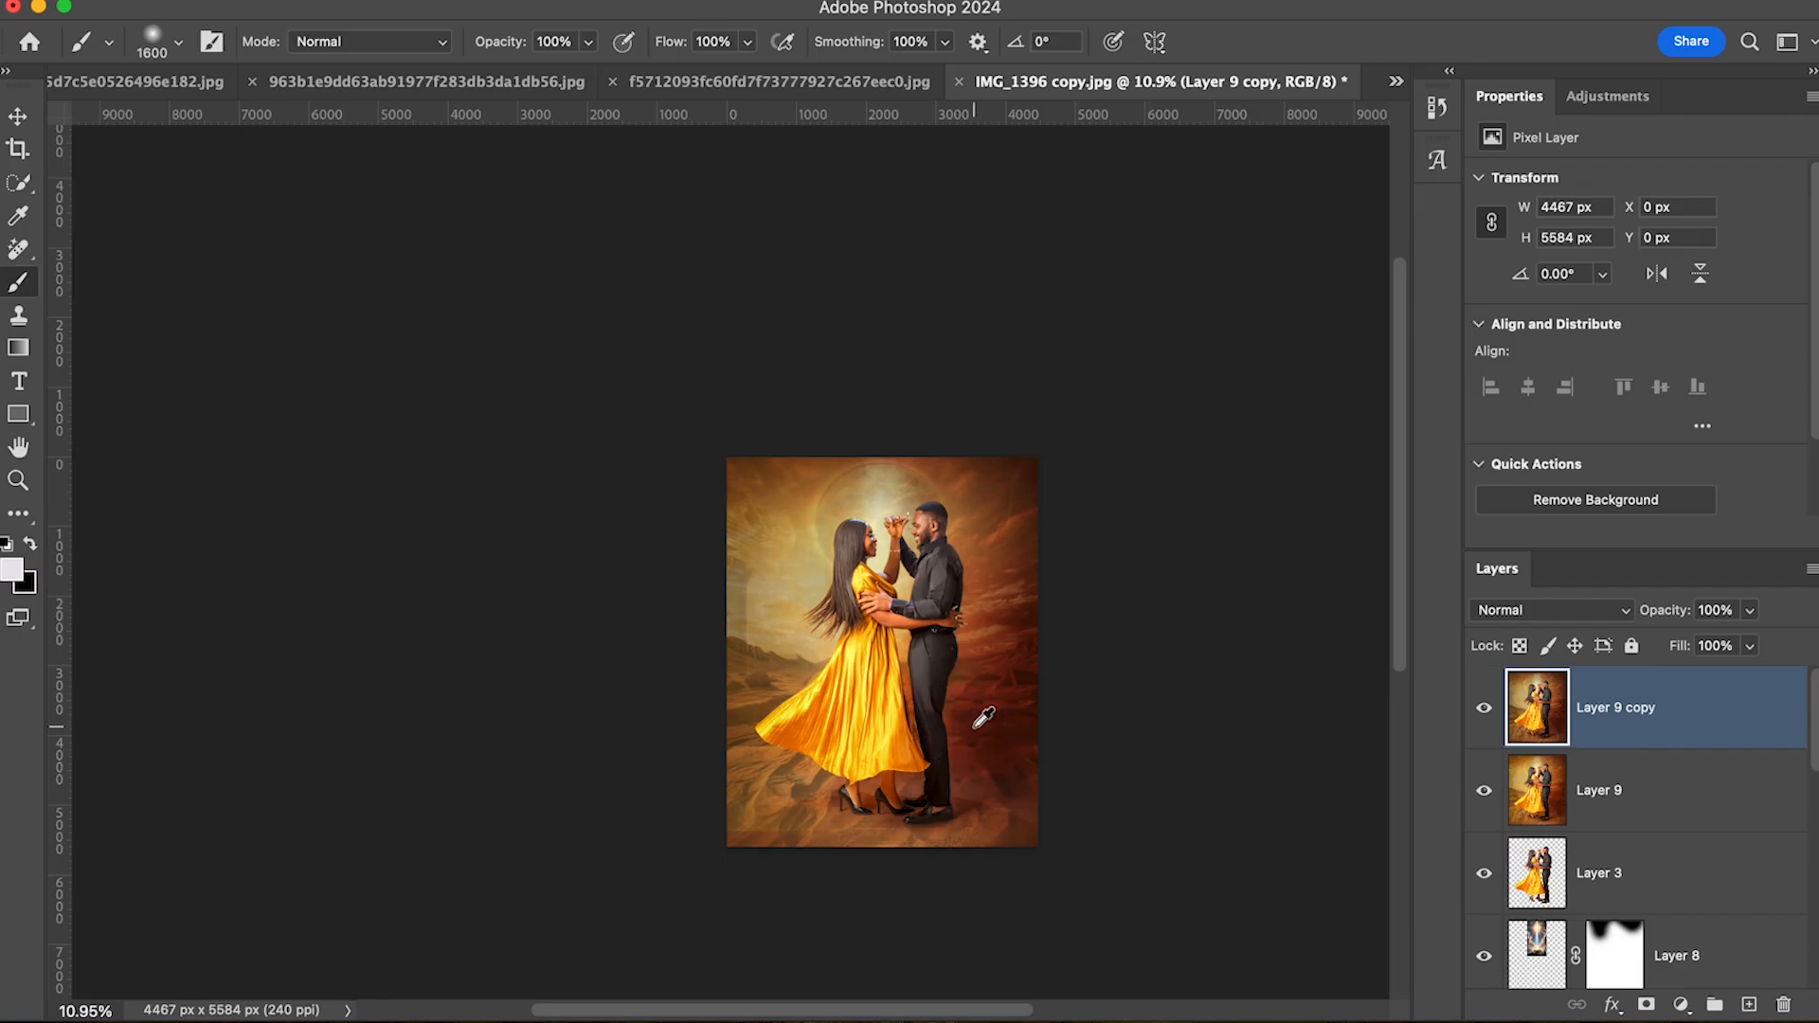
pyautogui.scroll(3, 975, 711)
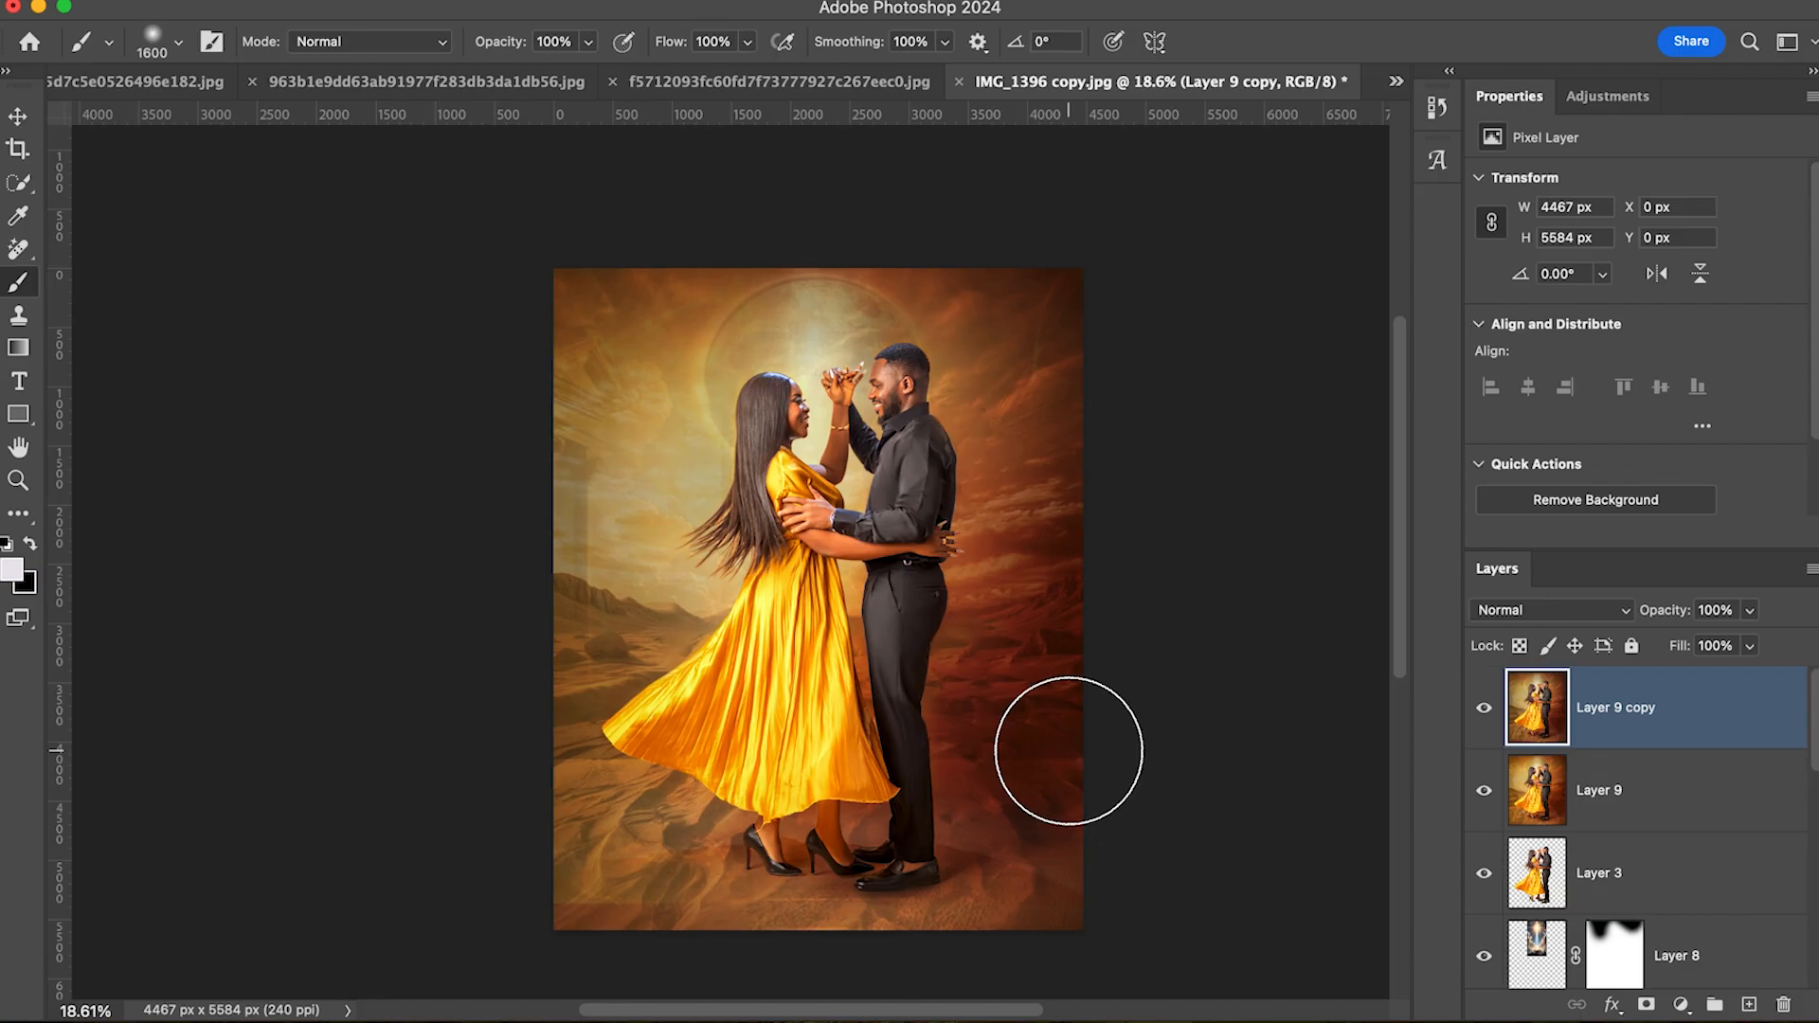
pyautogui.scroll(1, 948, 724)
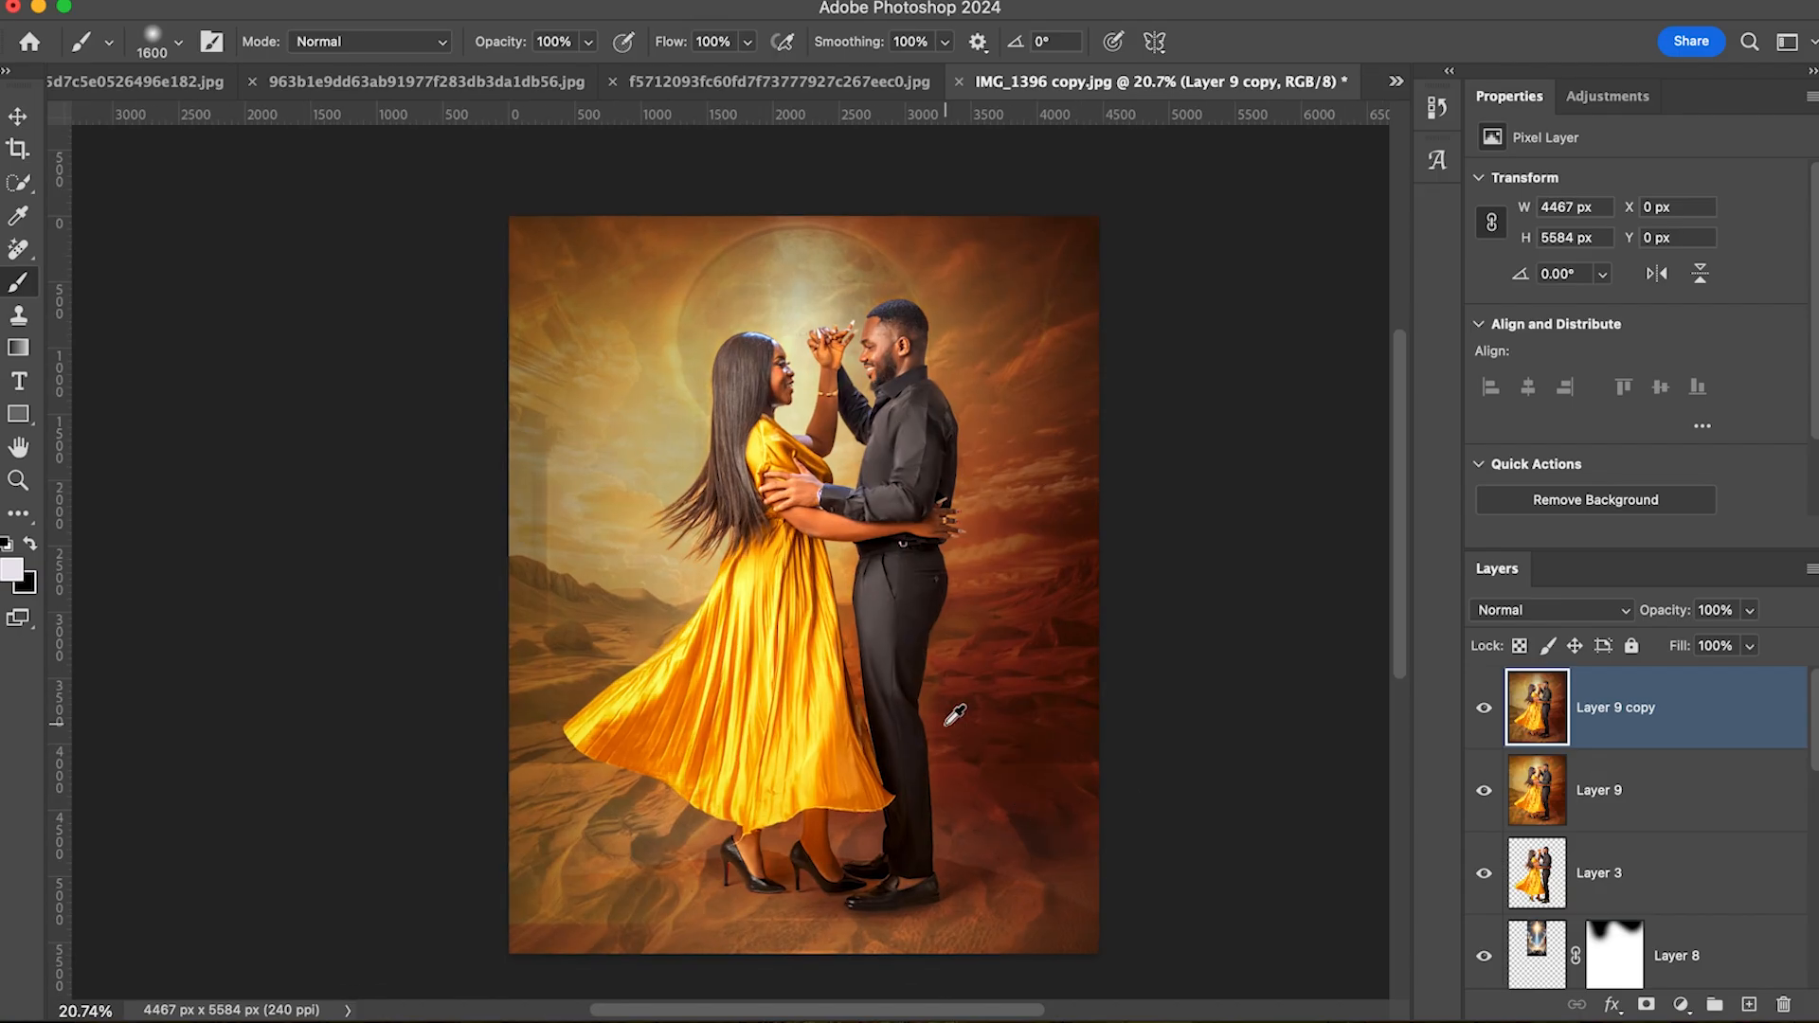
pyautogui.scroll(-2, 947, 724)
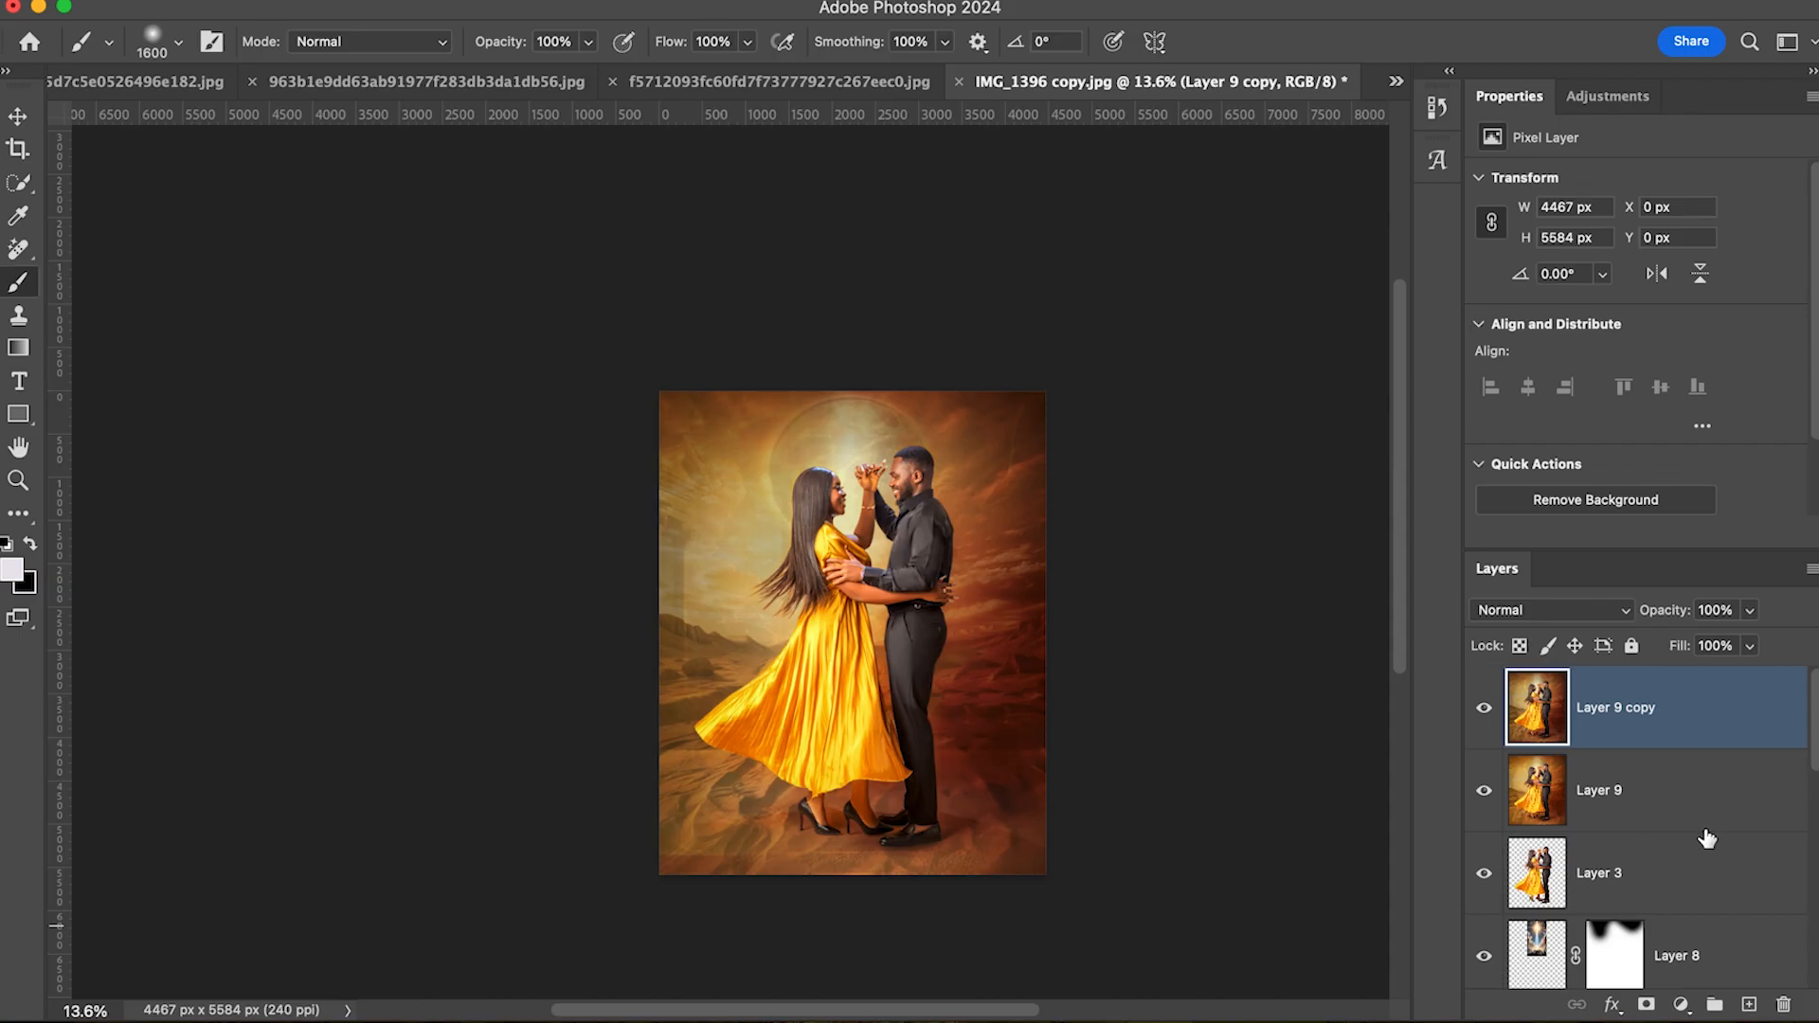
# Step: Group all layers above the Background and compare the composite with the original photo
pyautogui.scroll(-1, 1719, 843)
pyautogui.scroll(-5, 1720, 843)
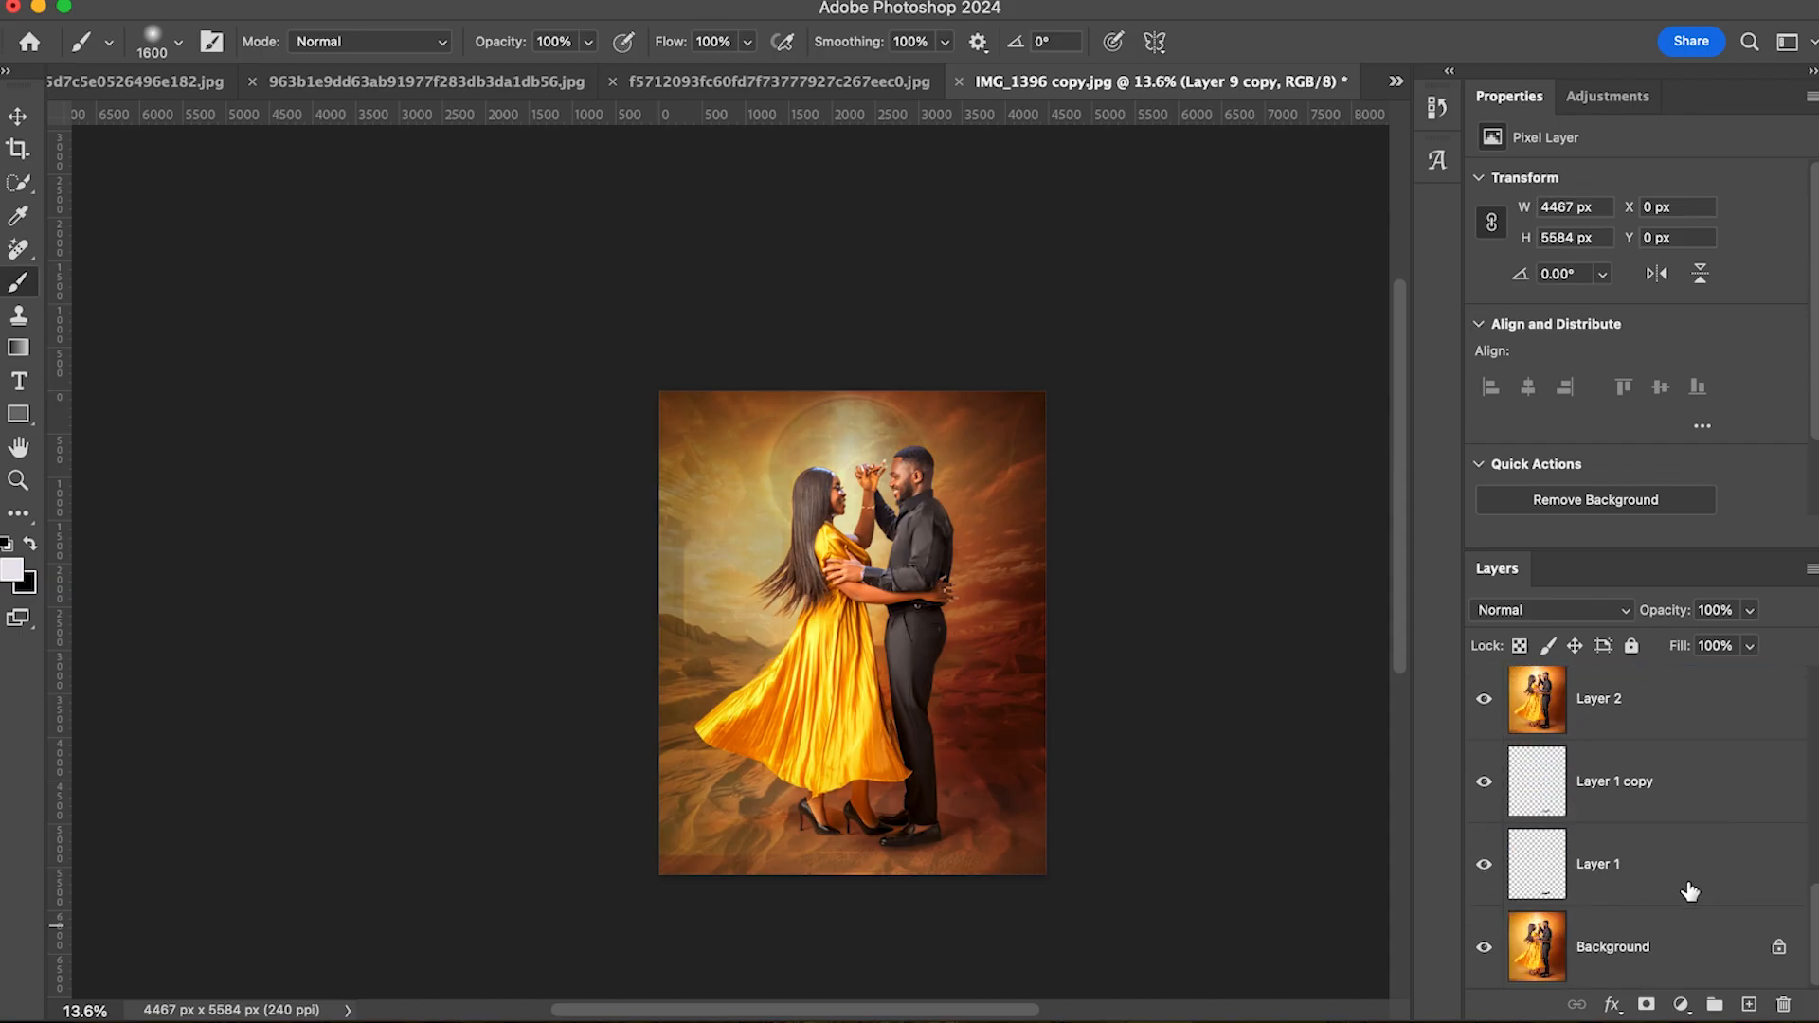
pyautogui.keyDown('shift'); pyautogui.click(1649, 888); pyautogui.keyUp('shift')
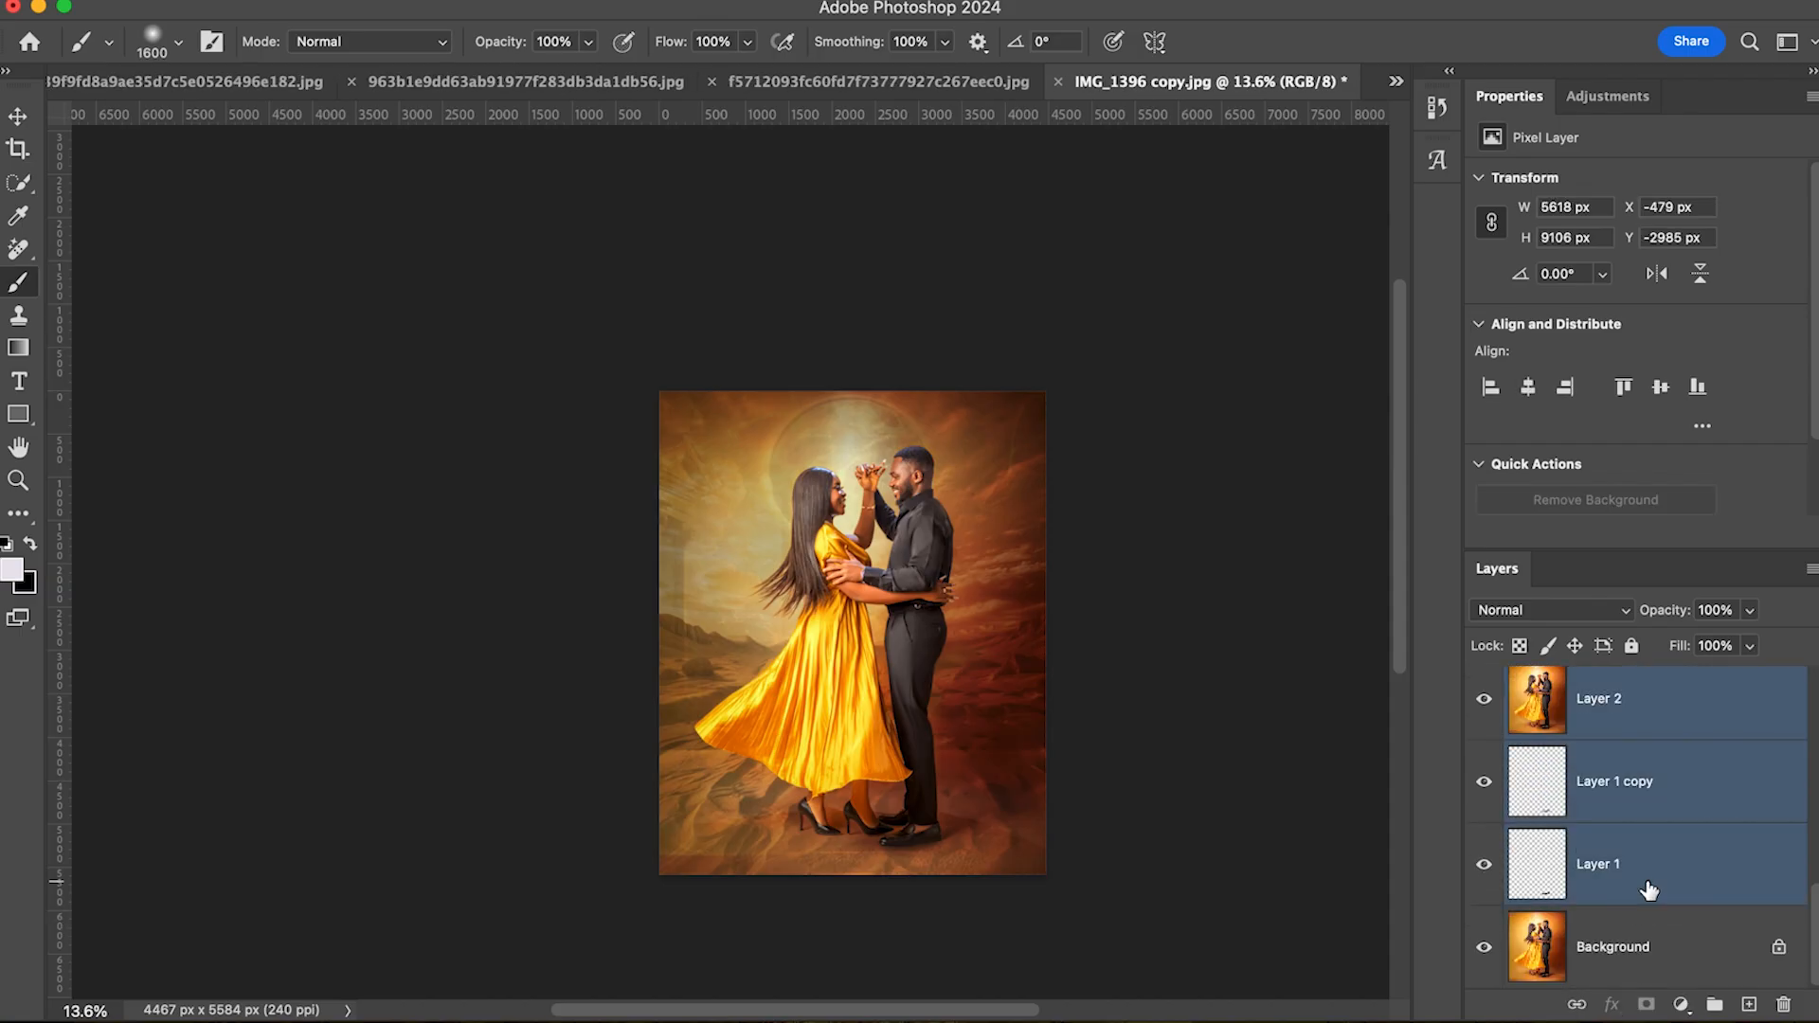
pyautogui.press('super+g')
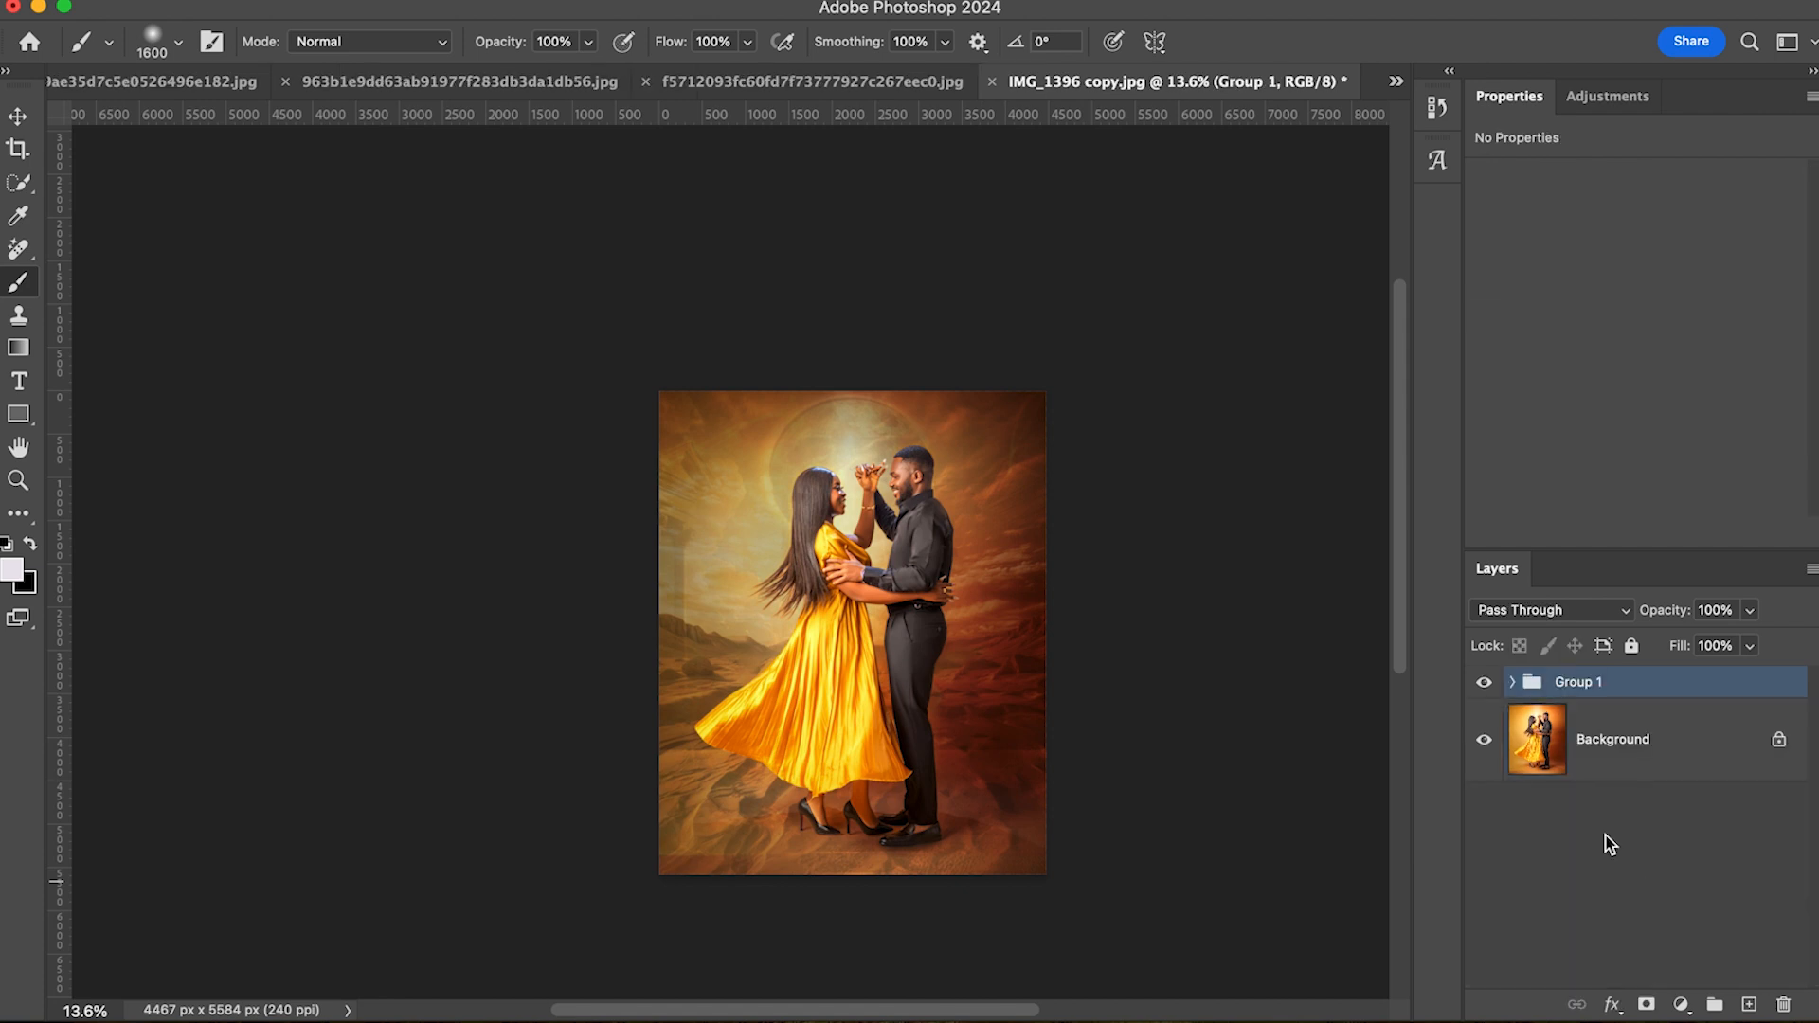
pyautogui.click(1484, 684)
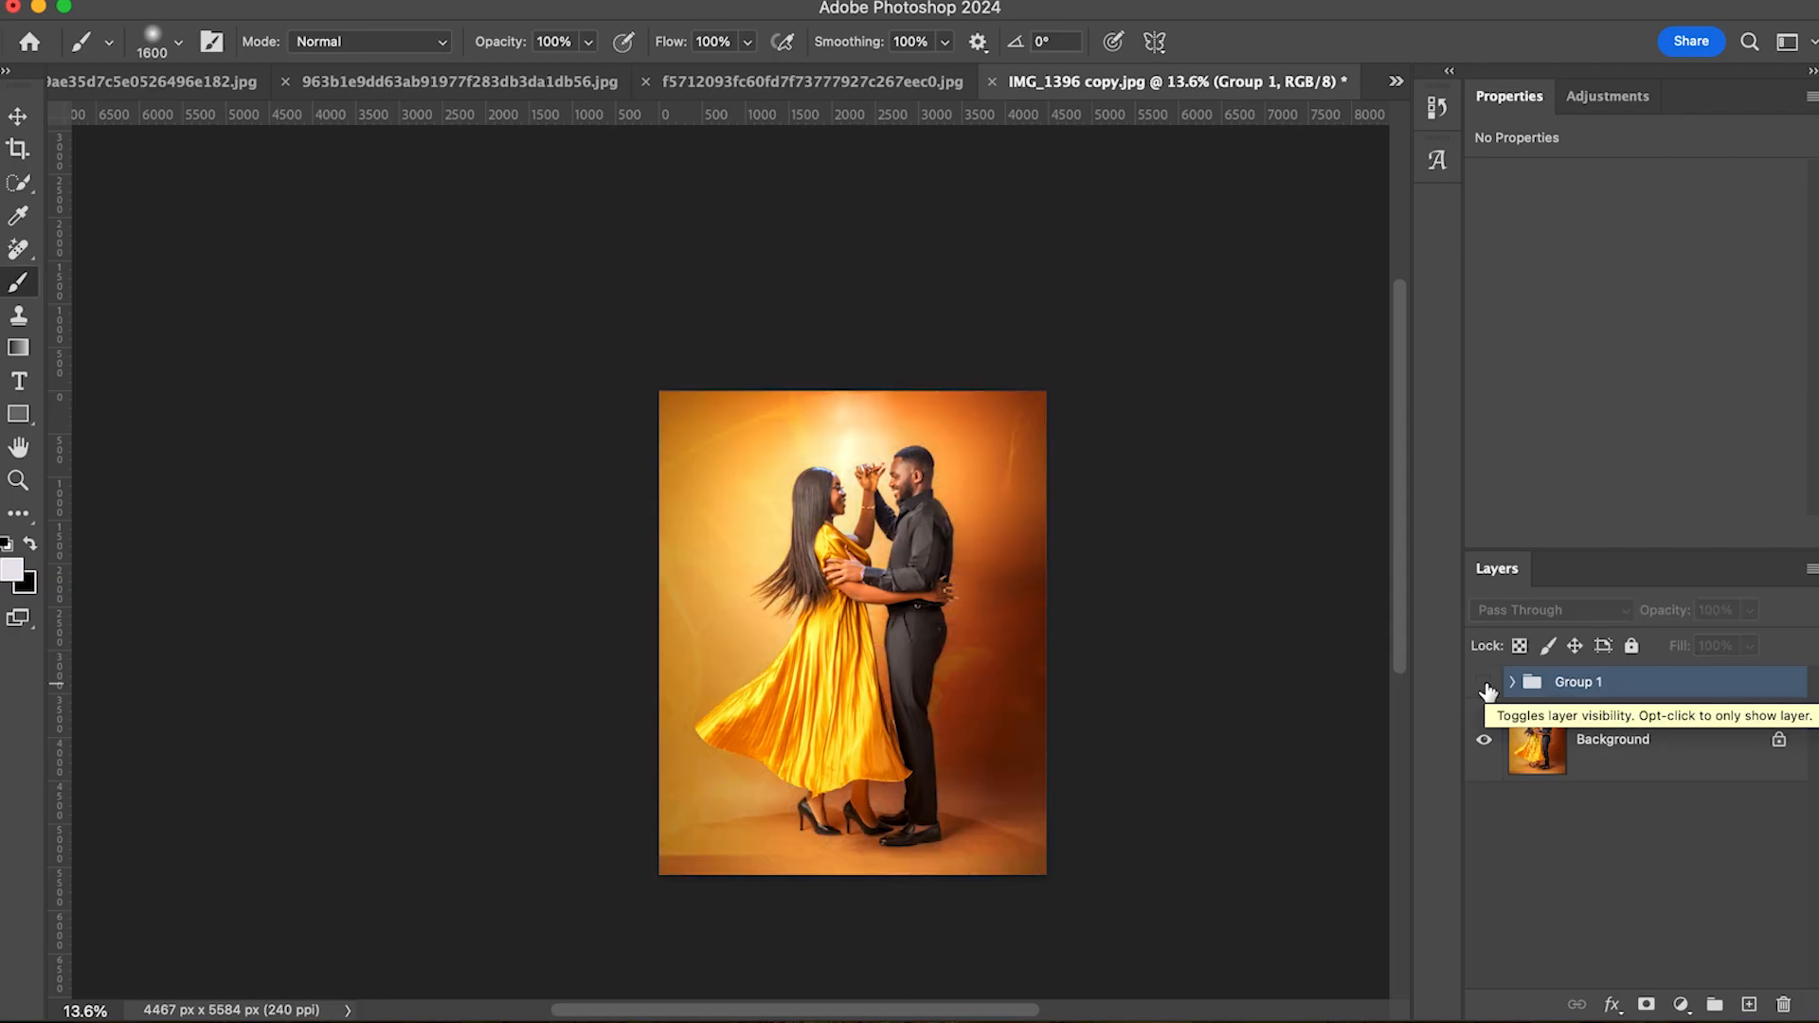
pyautogui.click(1484, 686)
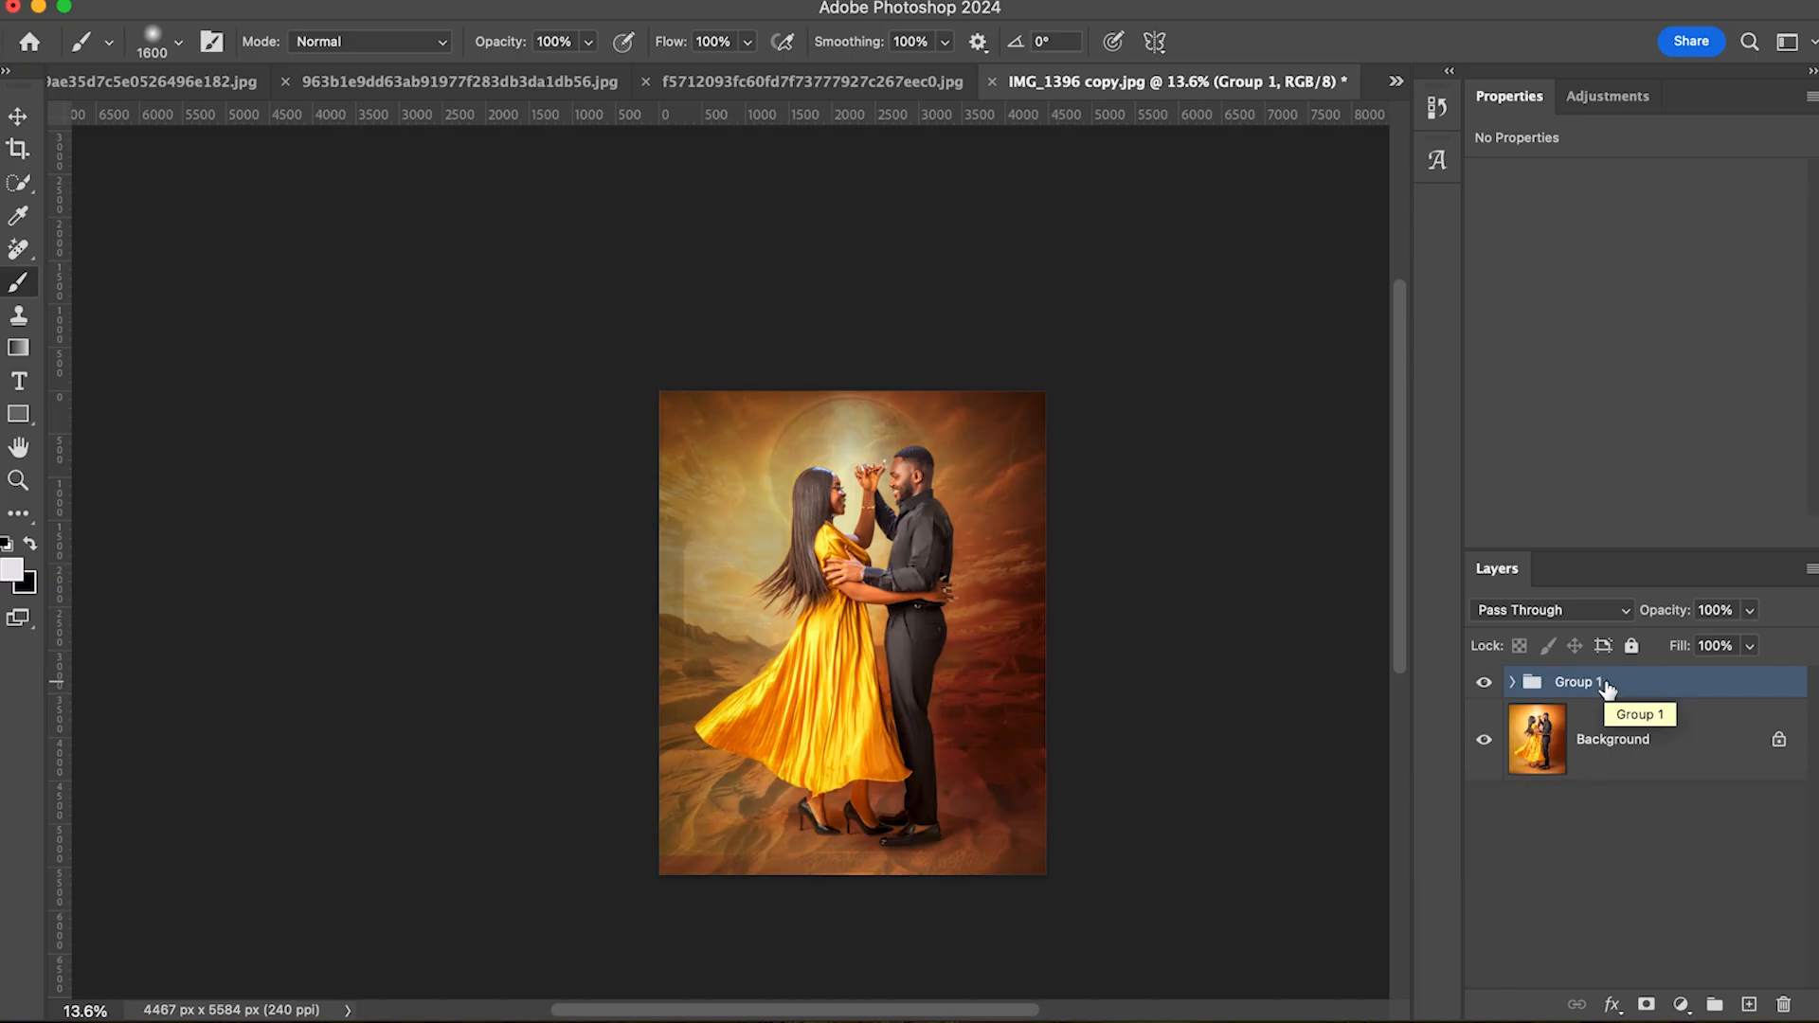
# Step: Stamp the visible layers into a new top layer and expand the canvas to about 4801 x 6001 px with a 4:5 Content-Aware Fill crop
pyautogui.press('alt+shift+super+e')
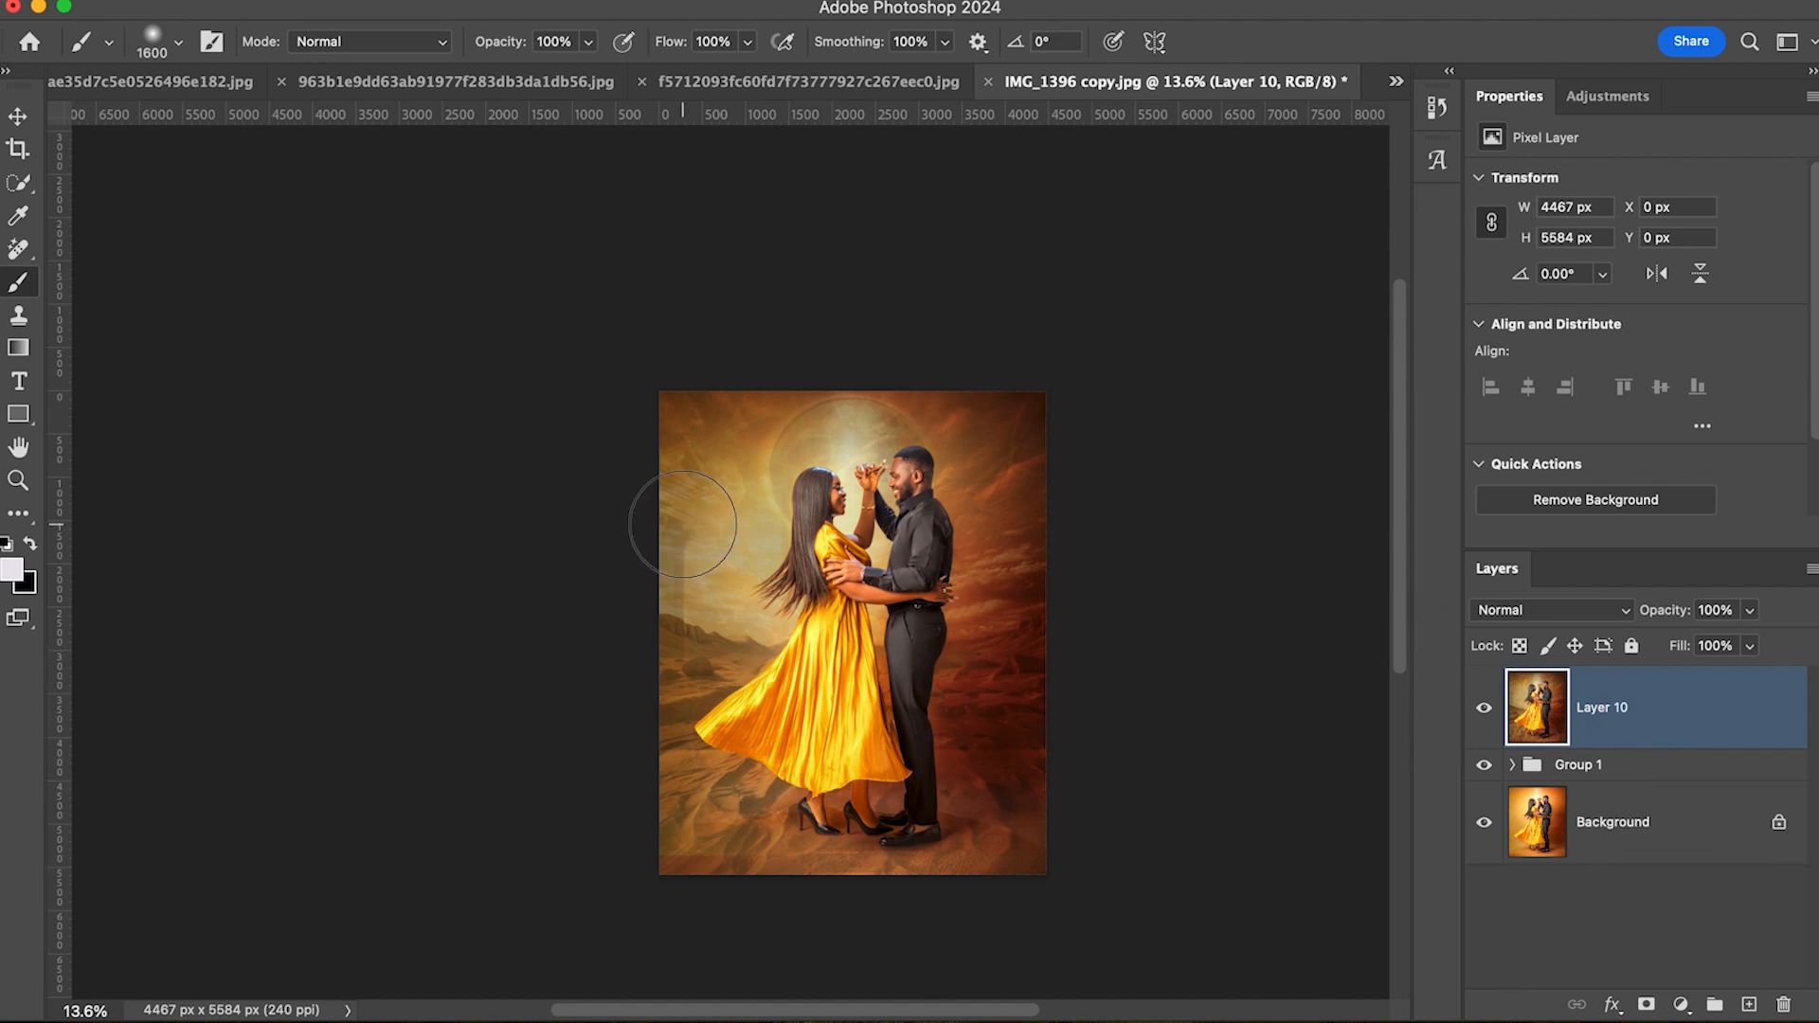
pyautogui.press('c')
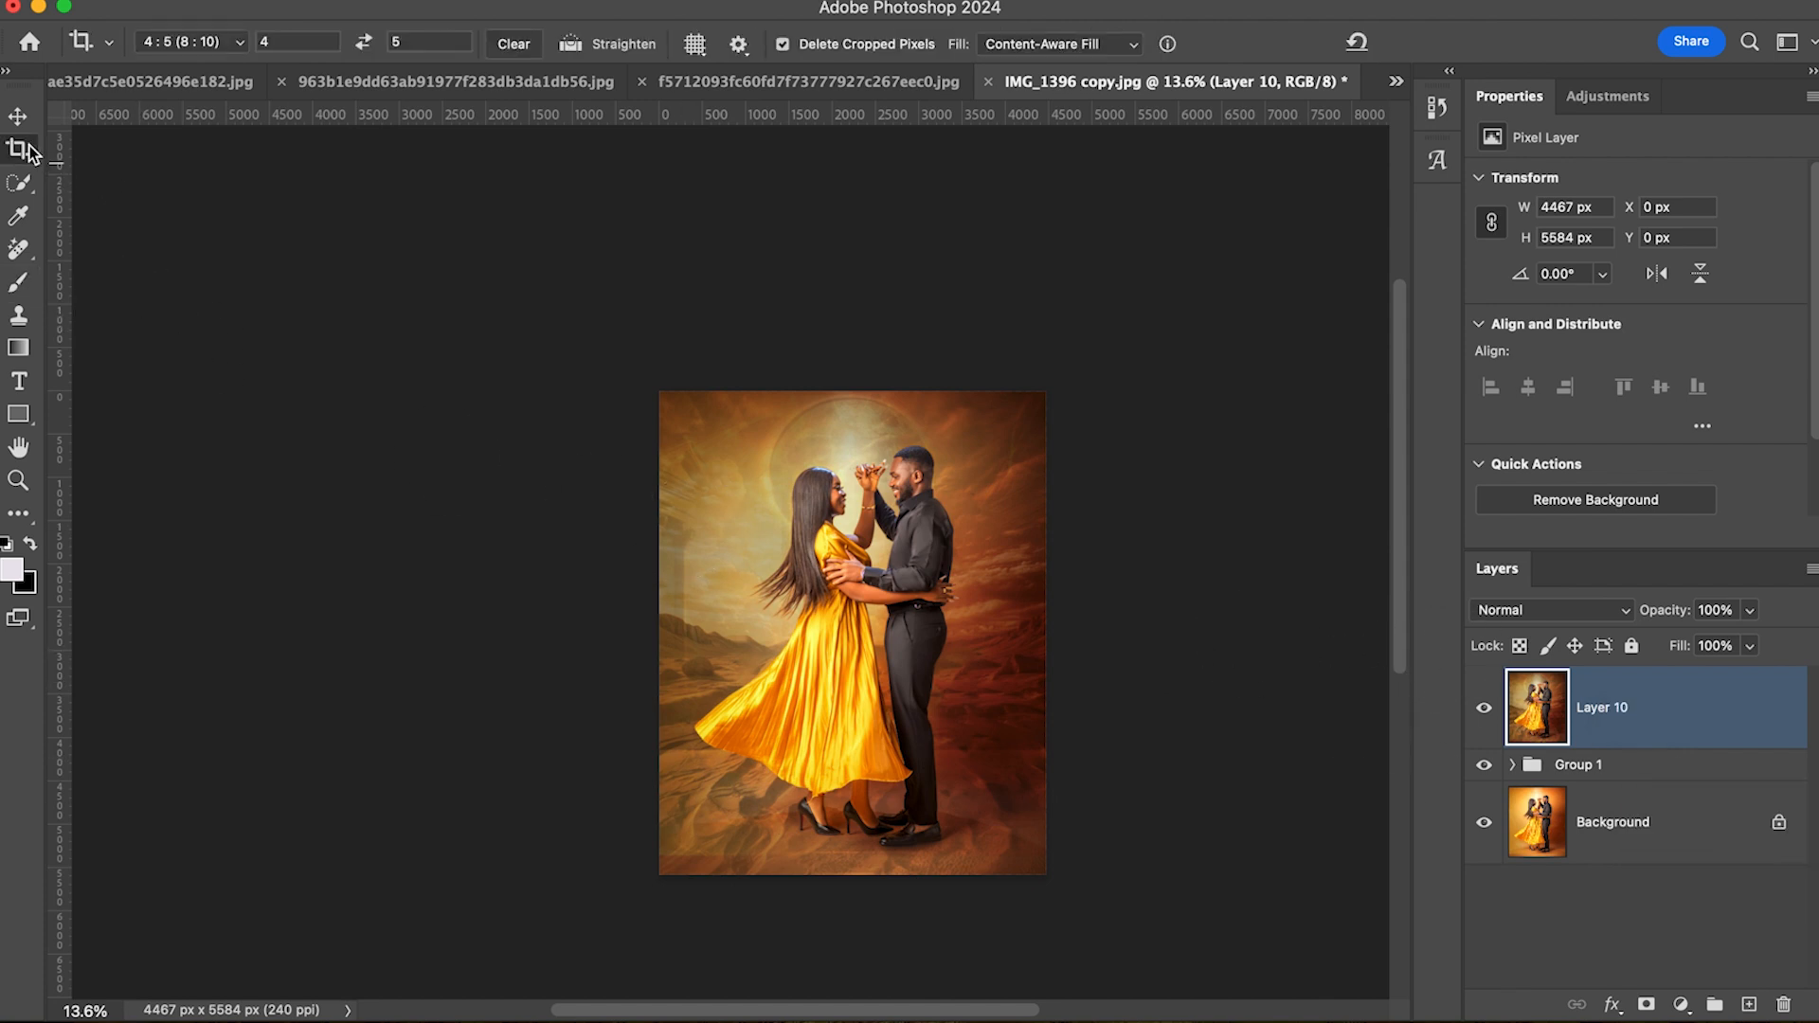
pyautogui.moveTo(659, 391); pyautogui.dragTo(1230, 917)
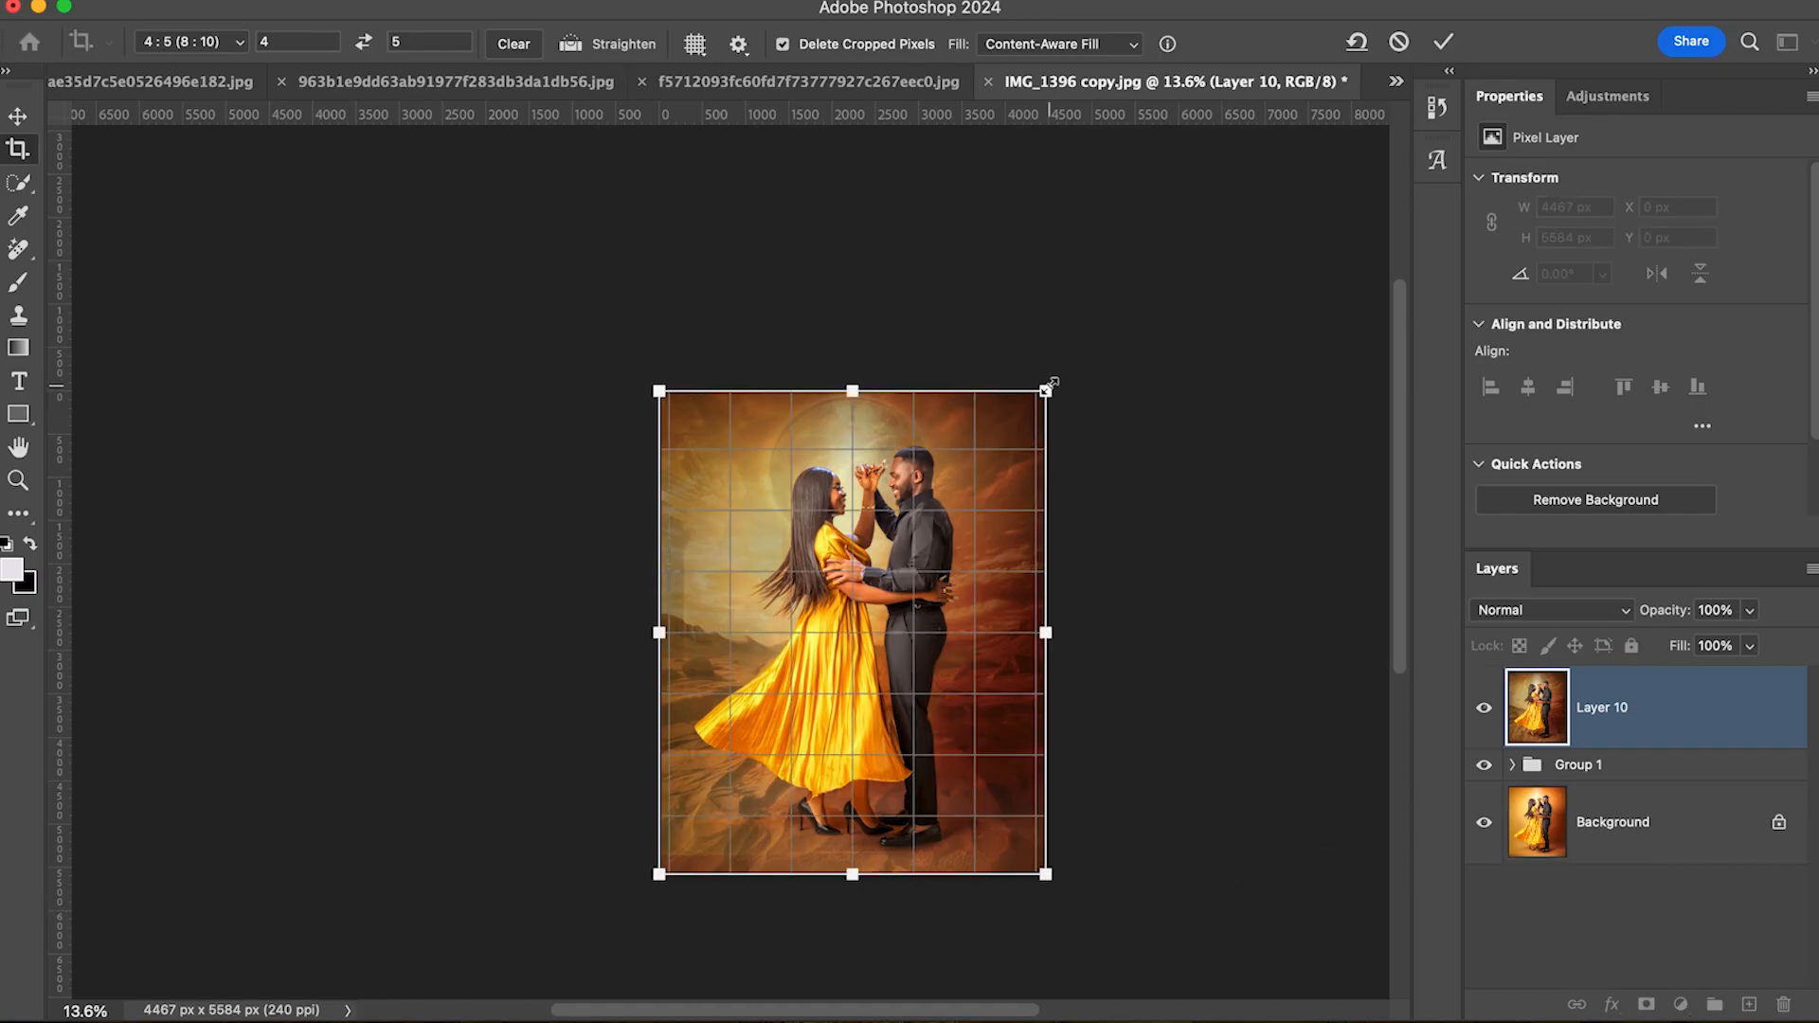
pyautogui.moveTo(1045, 388); pyautogui.dragTo(1058, 375)
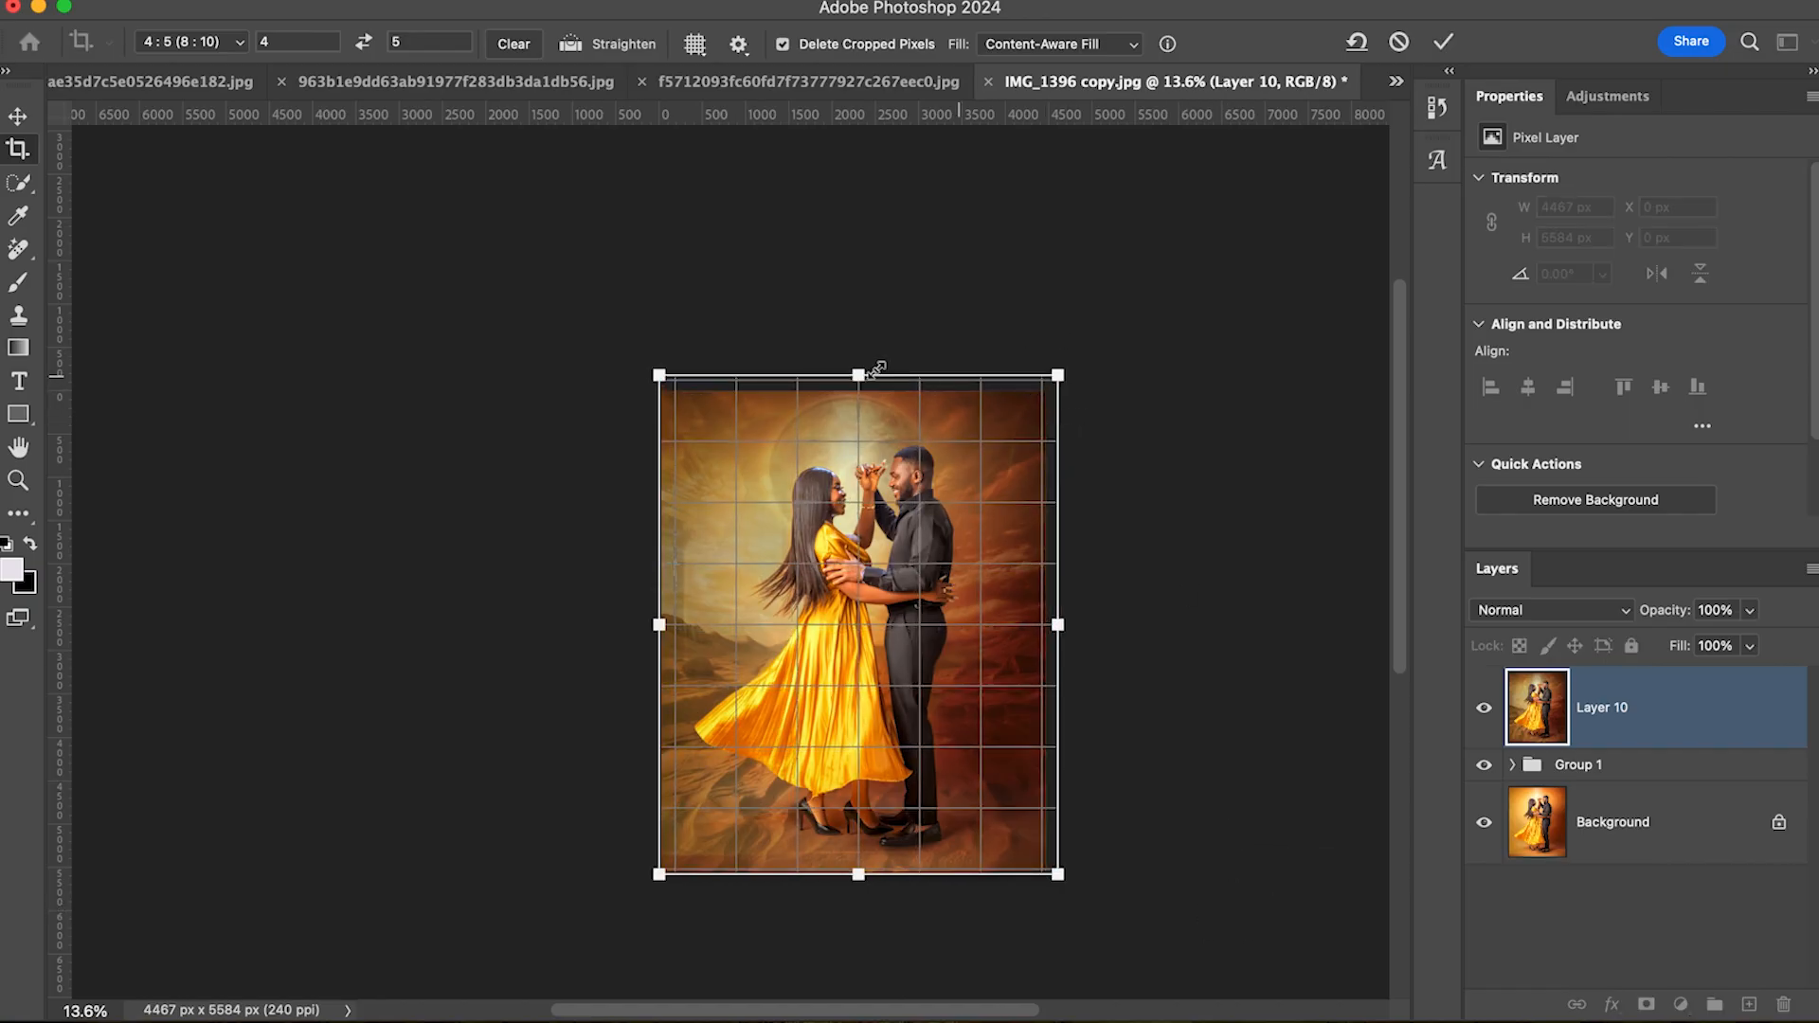
pyautogui.moveTo(650, 370); pyautogui.dragTo(639, 358)
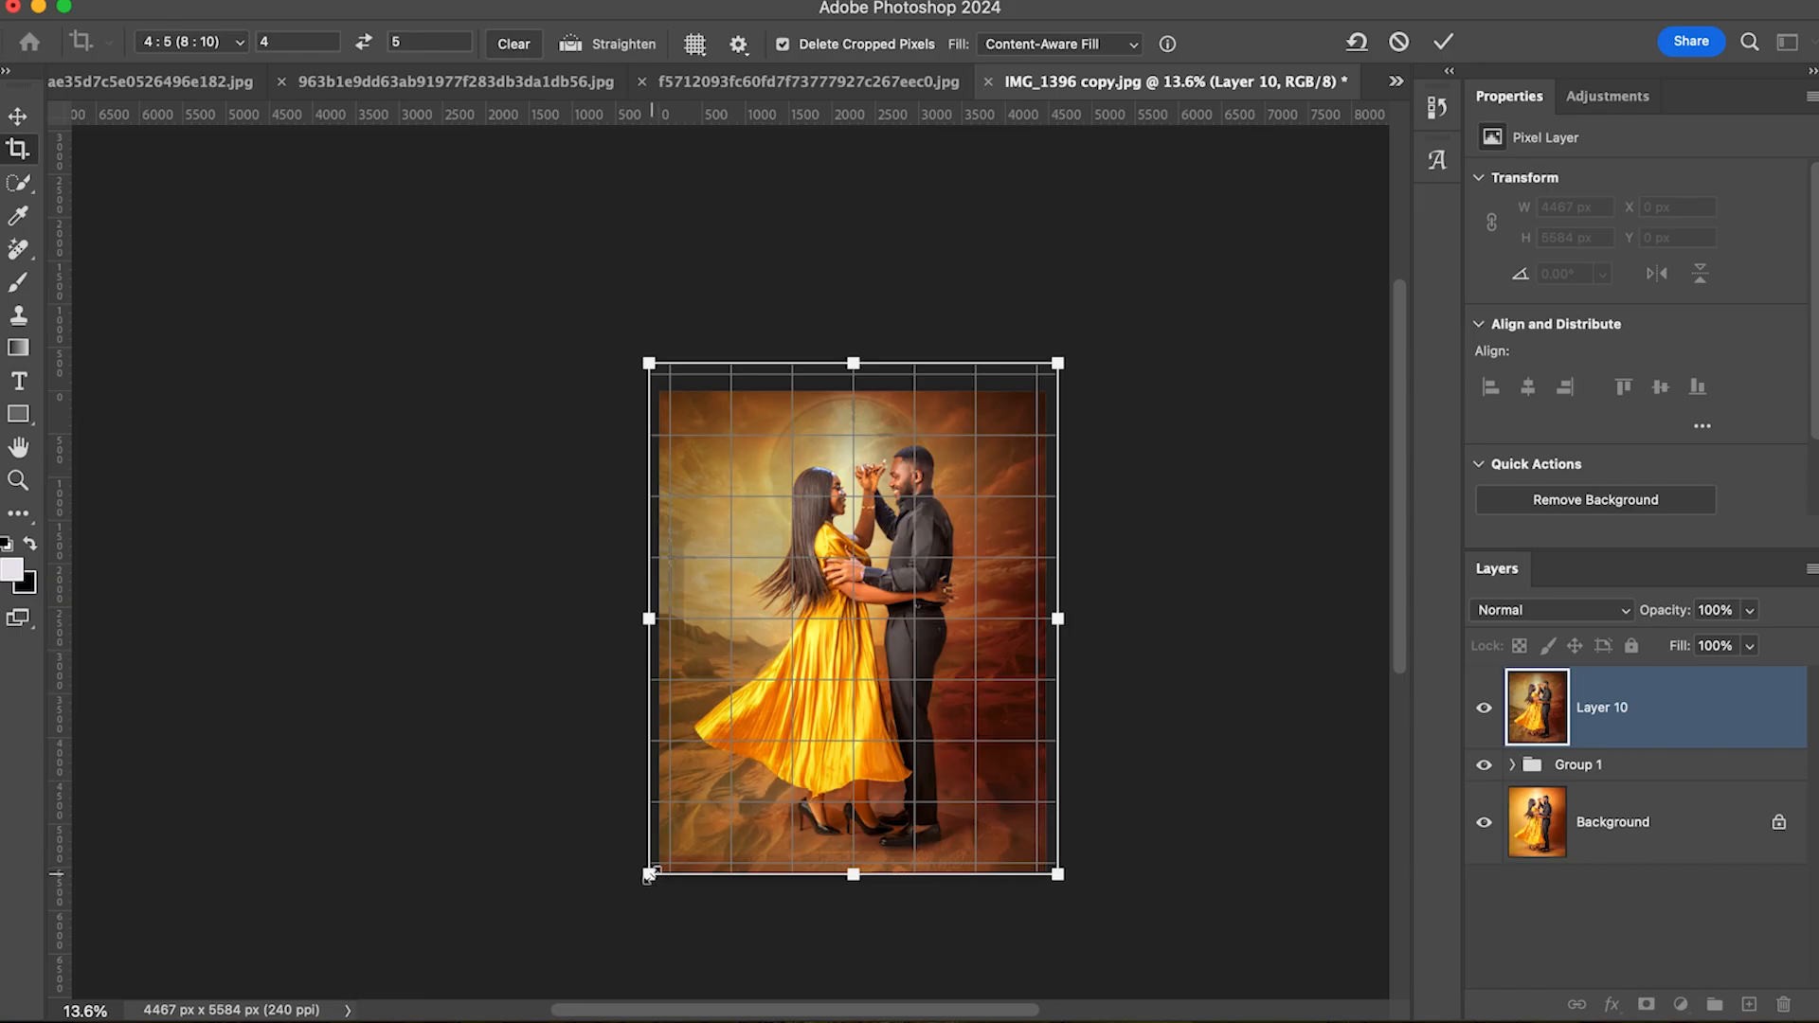
pyautogui.moveTo(645, 881); pyautogui.dragTo(643, 884)
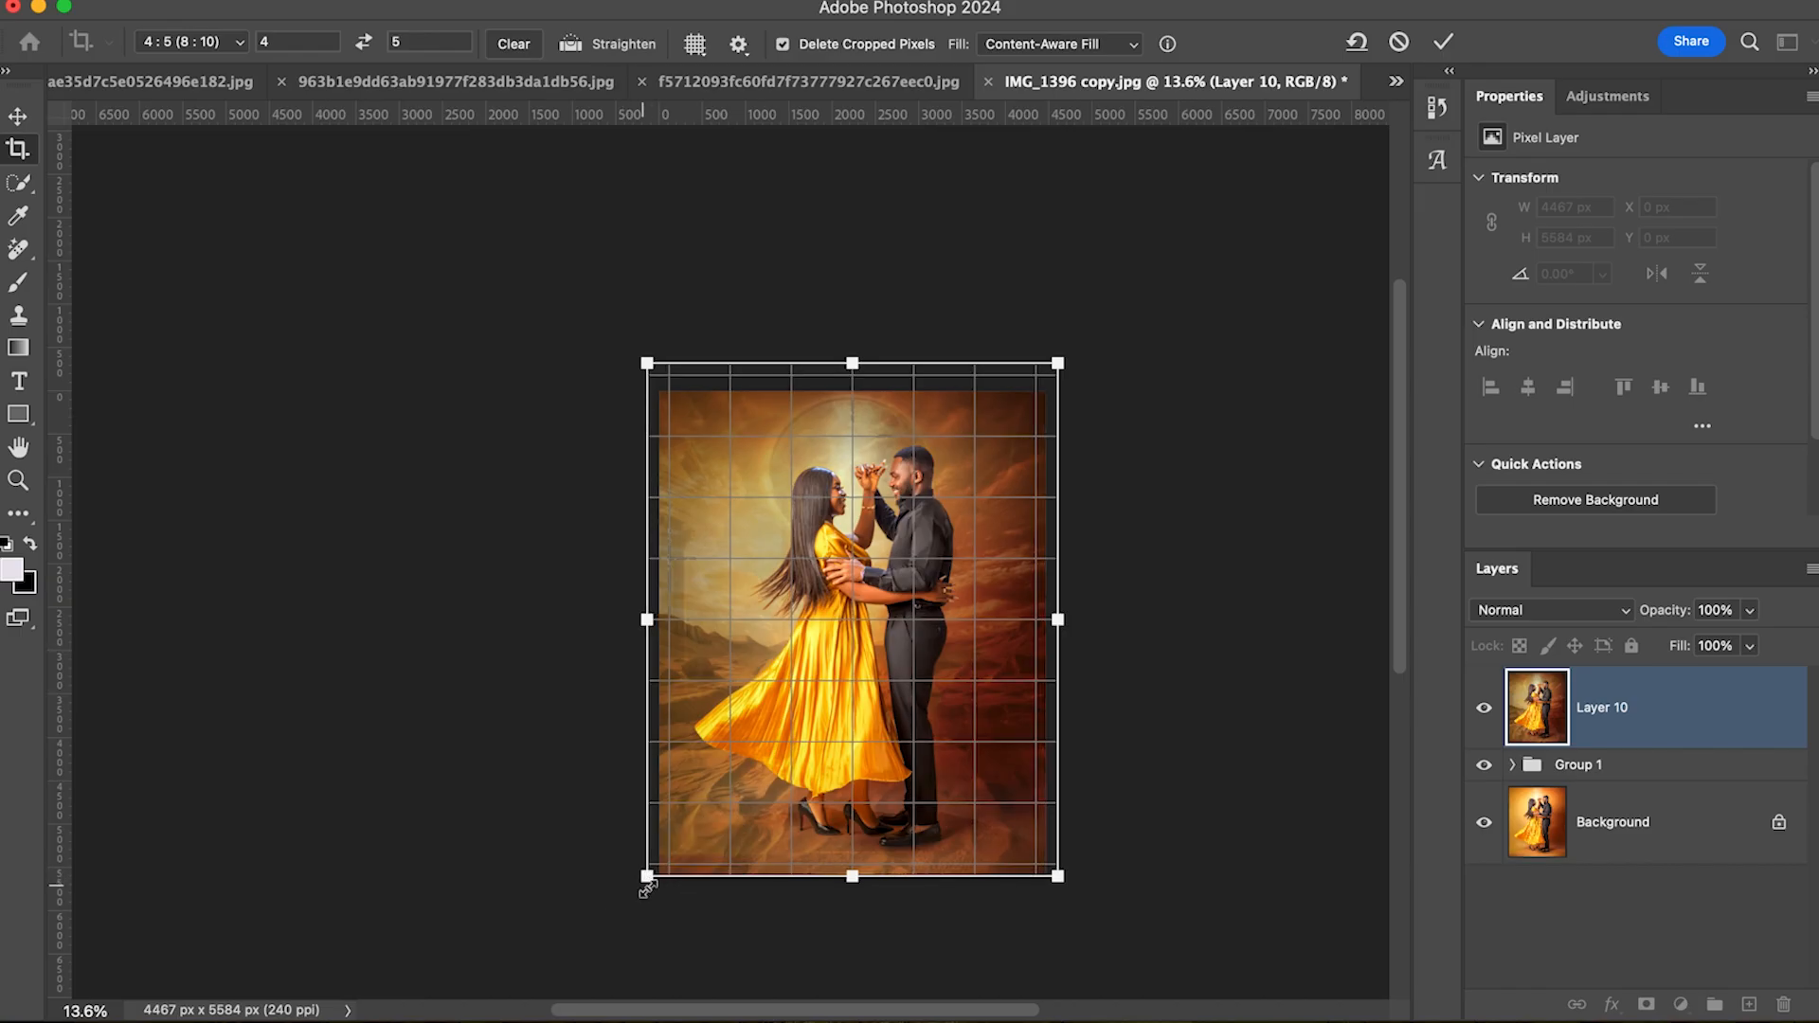
pyautogui.moveTo(1056, 874); pyautogui.dragTo(1063, 882)
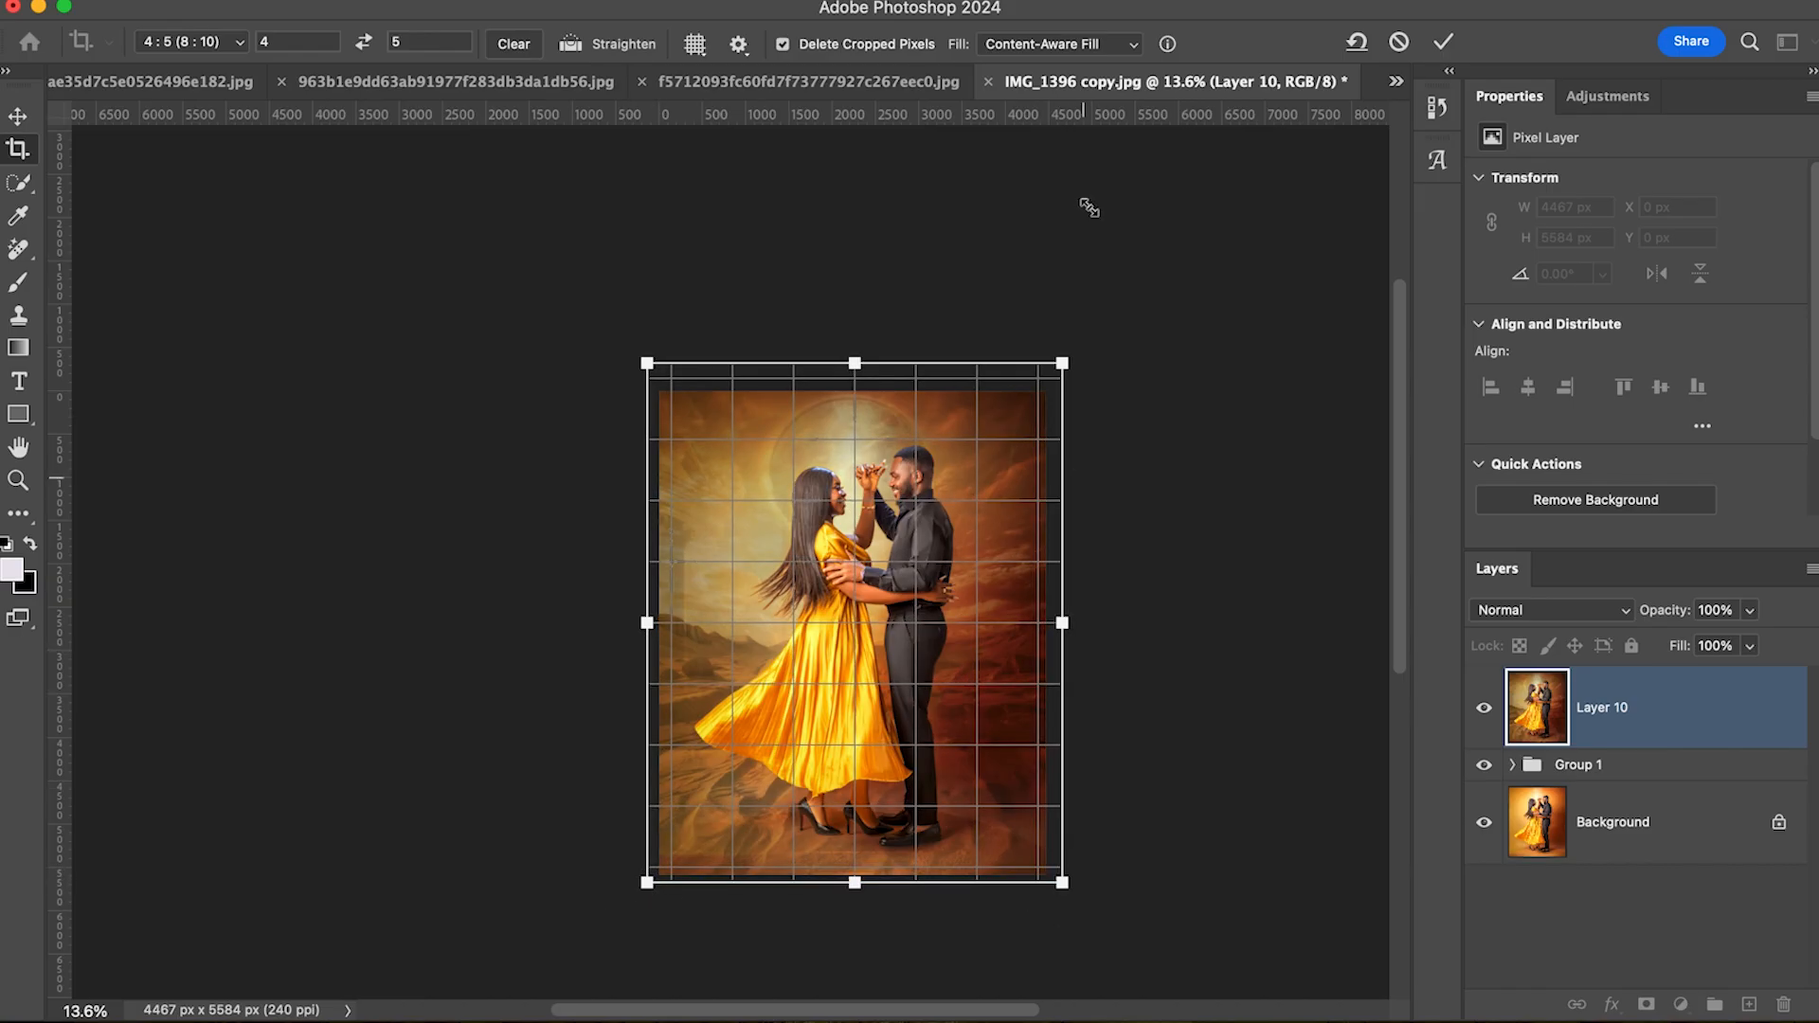
pyautogui.click(857, 367)
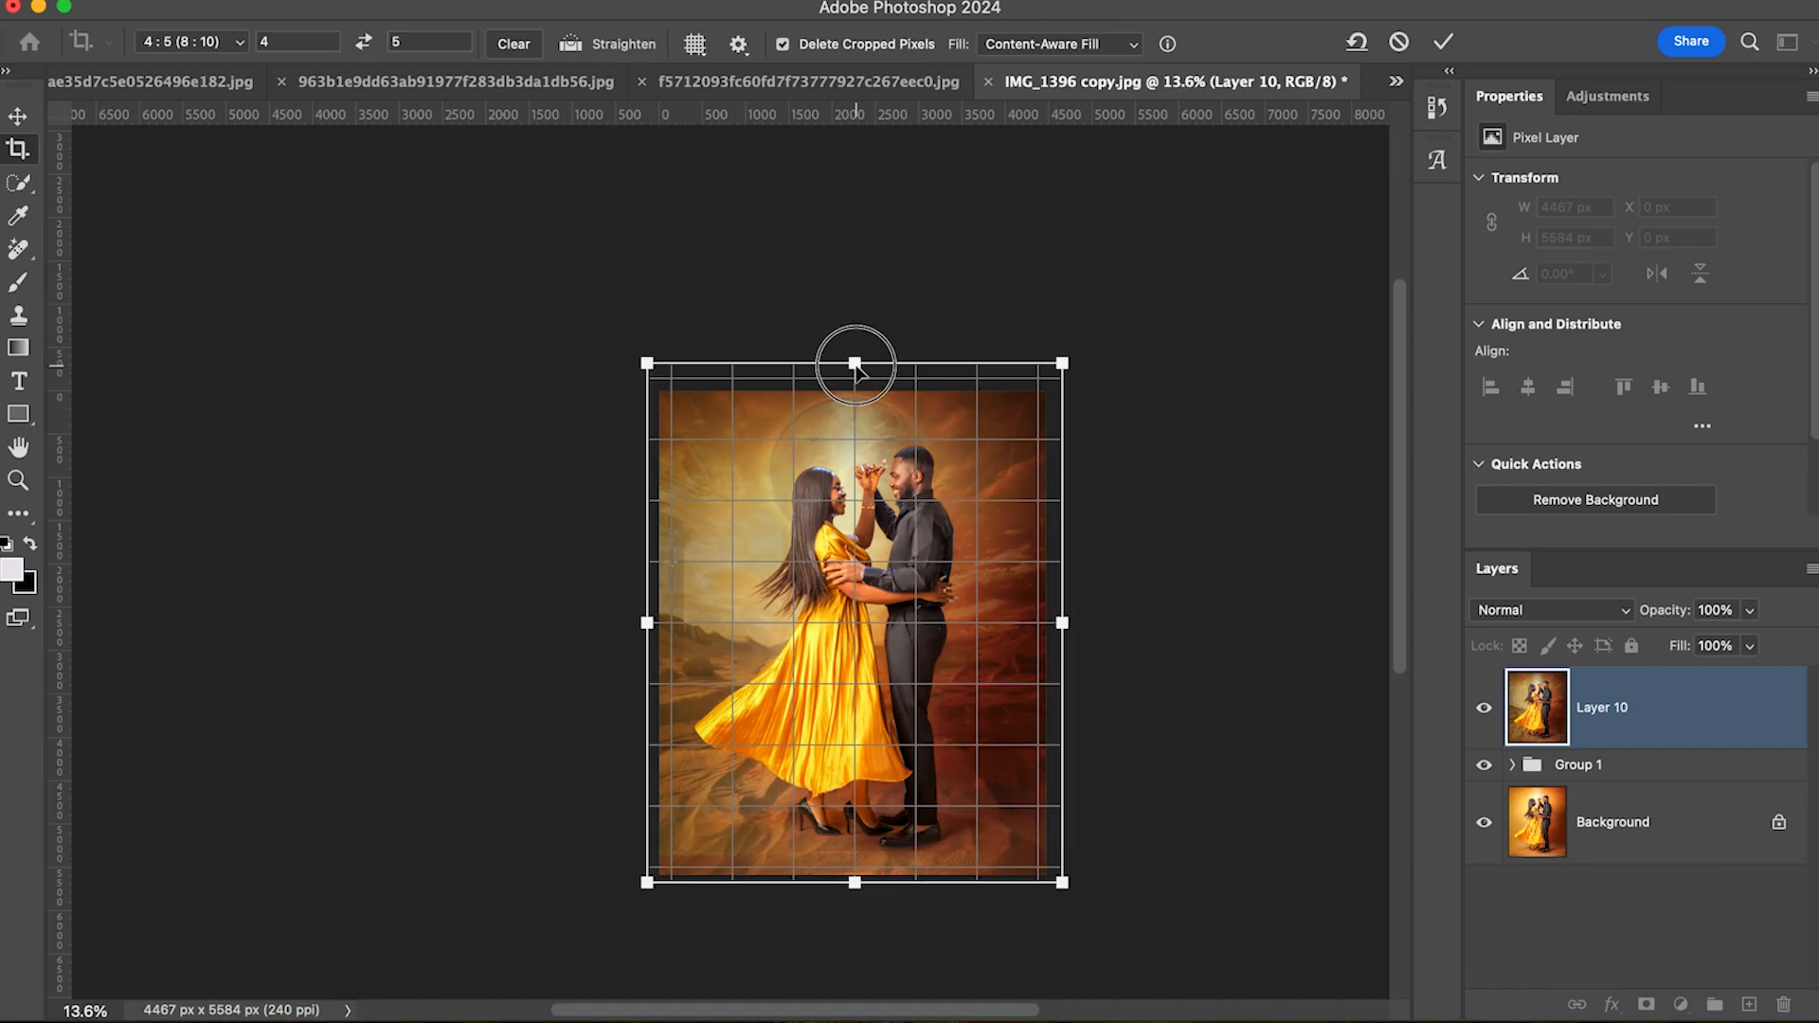
pyautogui.click(1066, 360)
pyautogui.click(1443, 41)
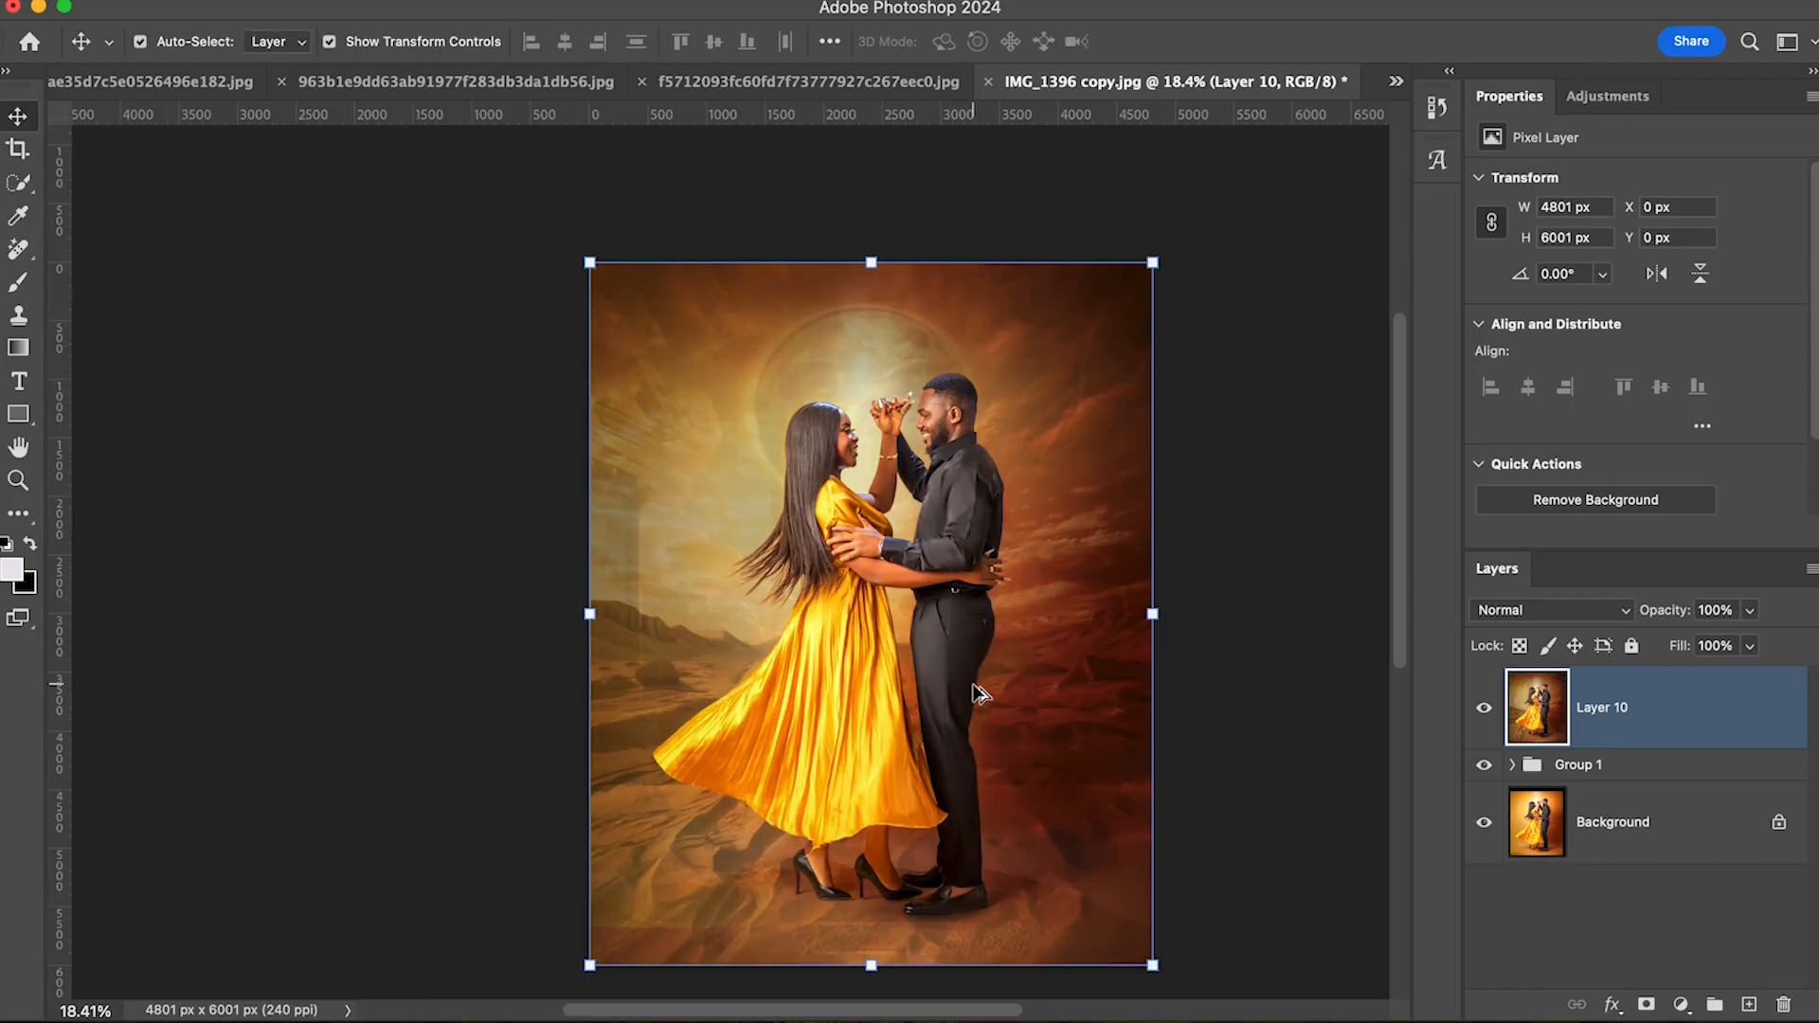
pyautogui.scroll(-2, 984, 694)
pyautogui.click(1196, 708)
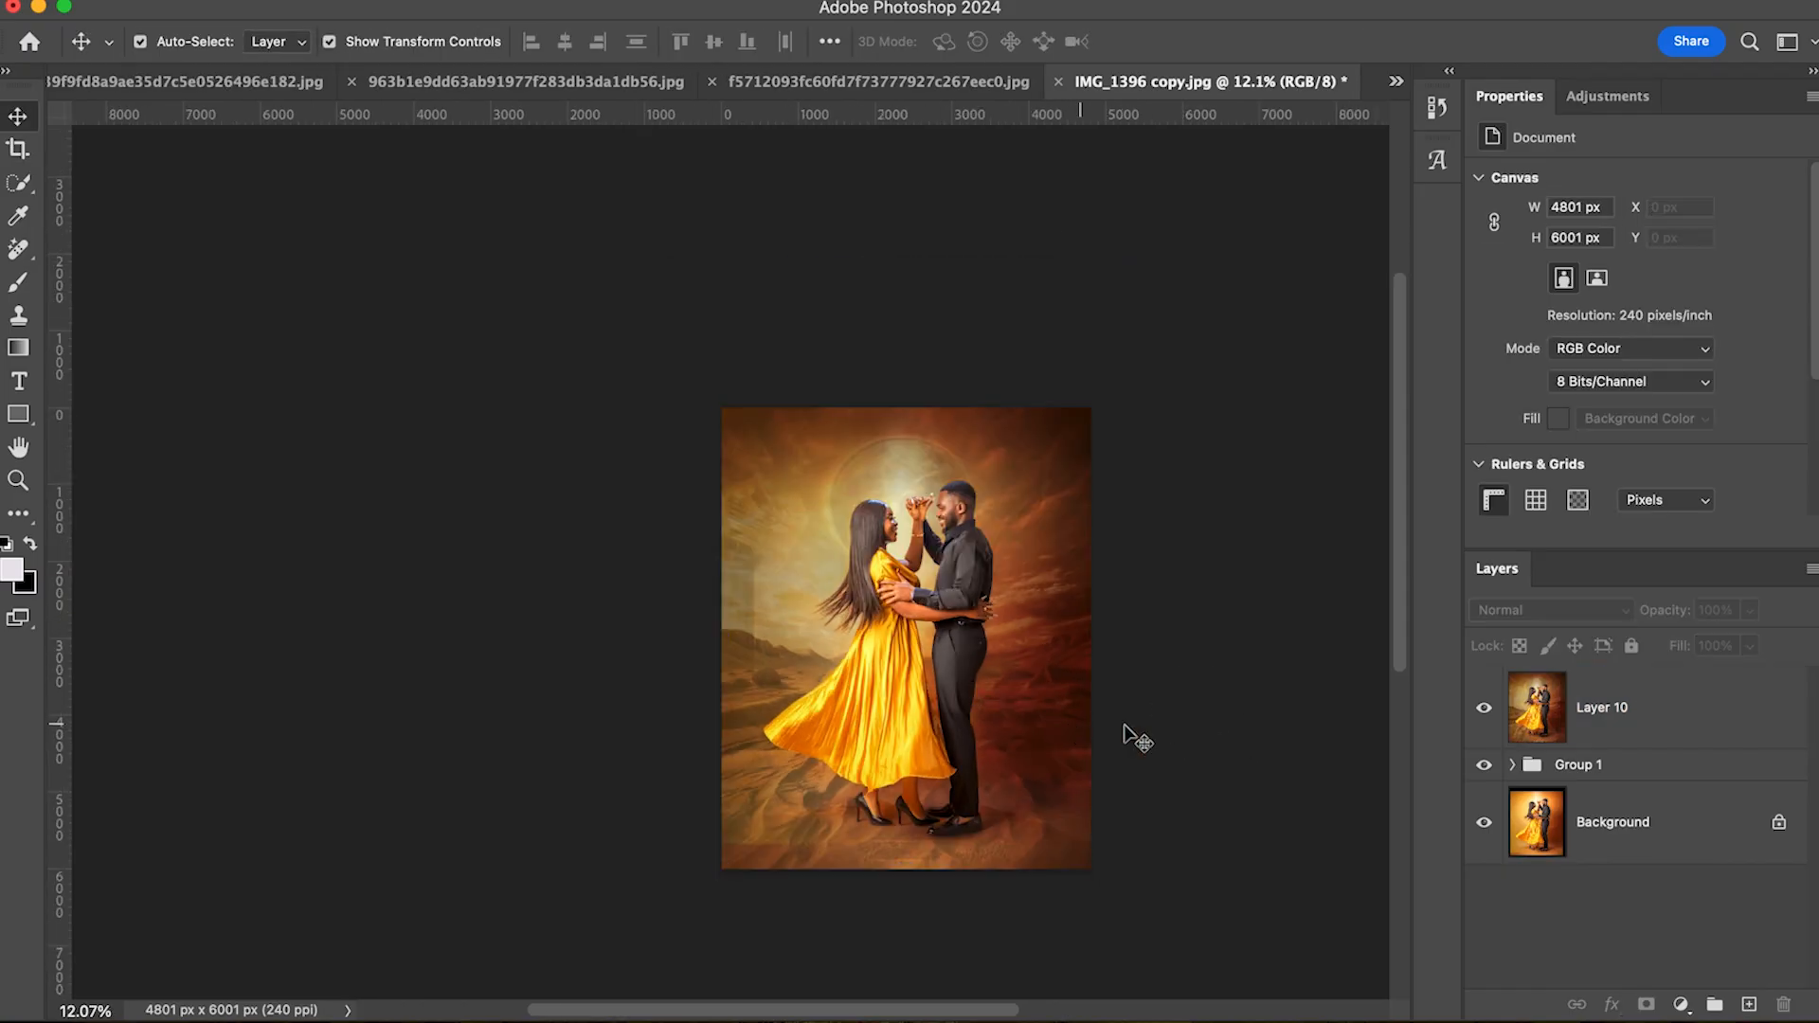